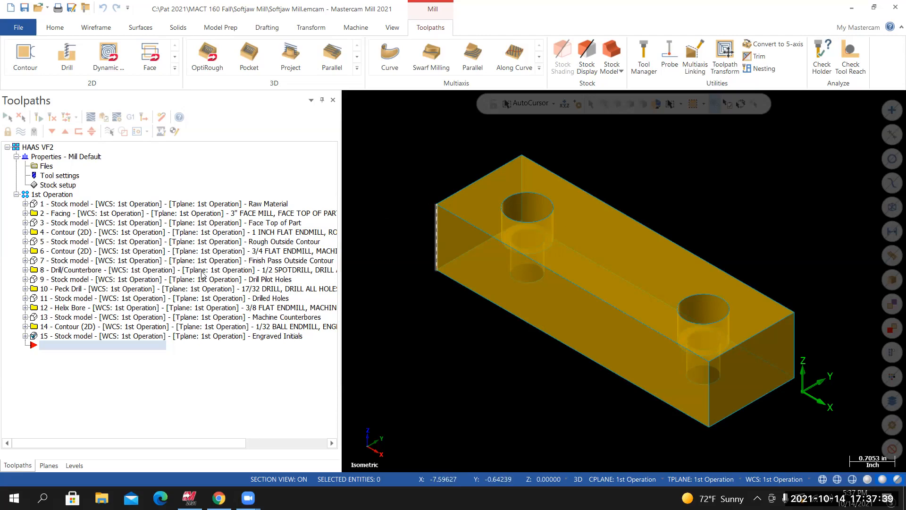
Select all operations in the 1st Operation toolpath group and open them in the verification simulator, maximized
click(51, 196)
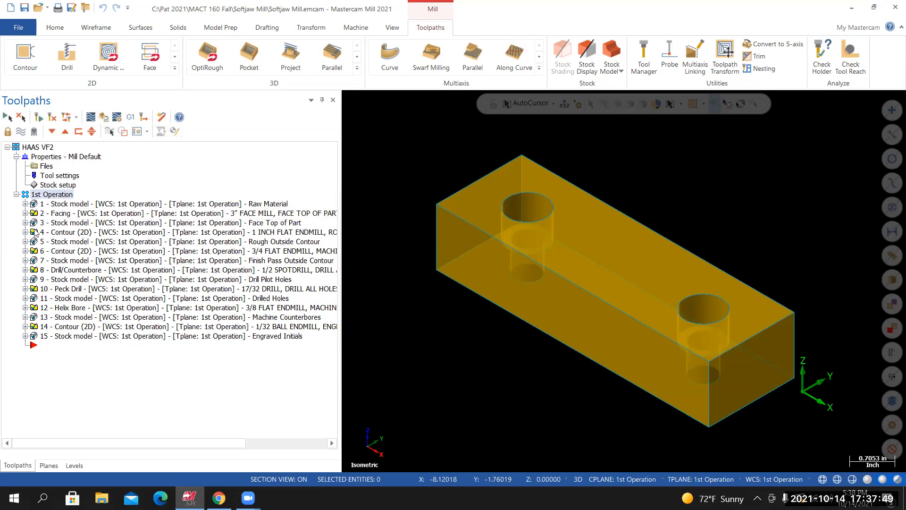
click(103, 119)
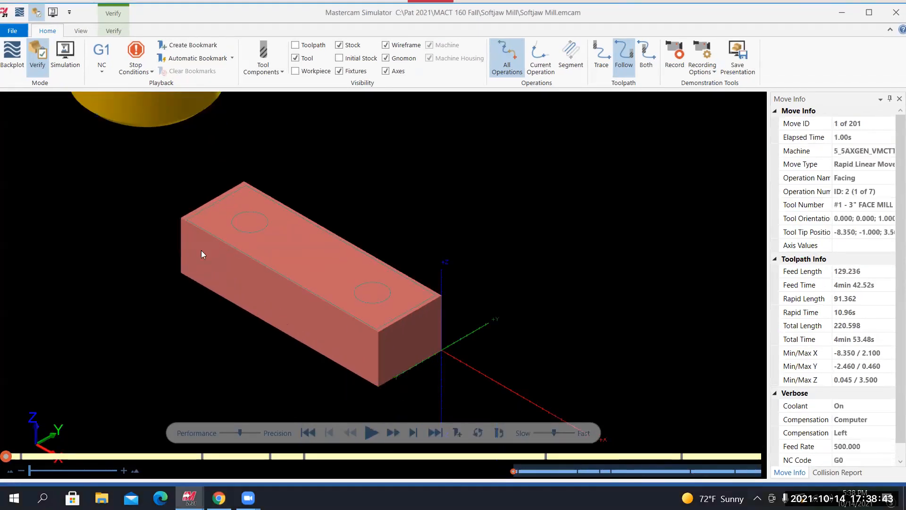
click(872, 16)
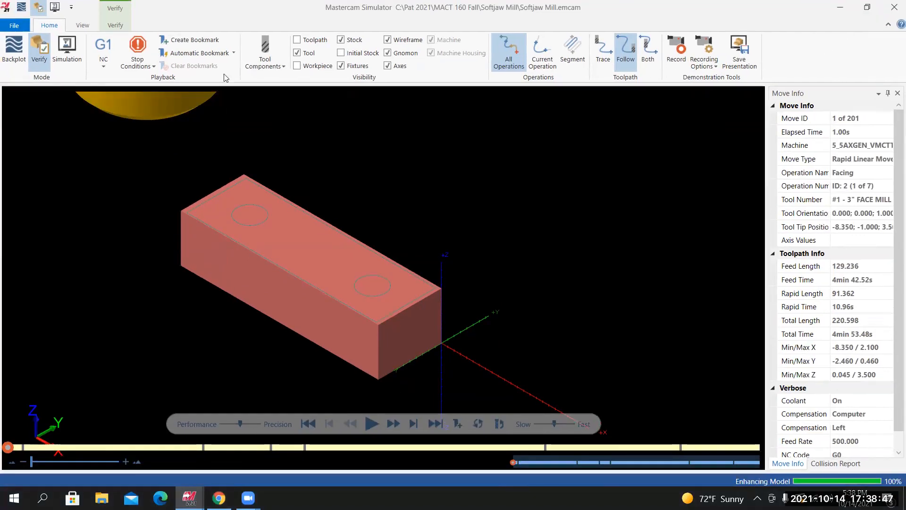
Shift the verification balance slightly toward precision and play the simulation of all 1st Operation toolpaths
click(143, 70)
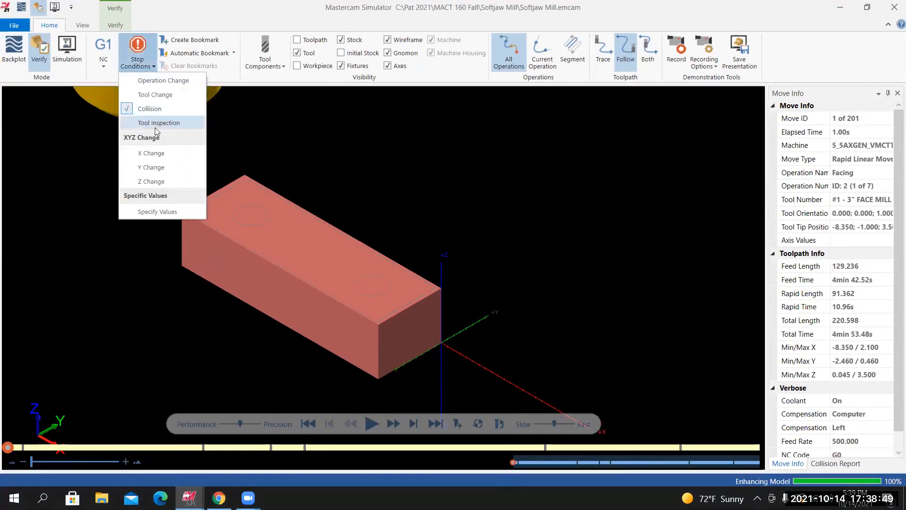
click(240, 11)
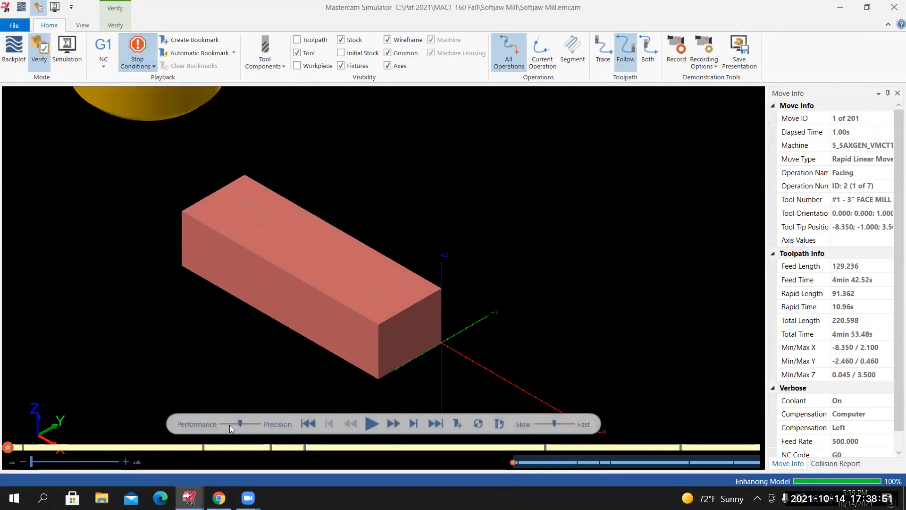
drag(240, 423, 253, 423)
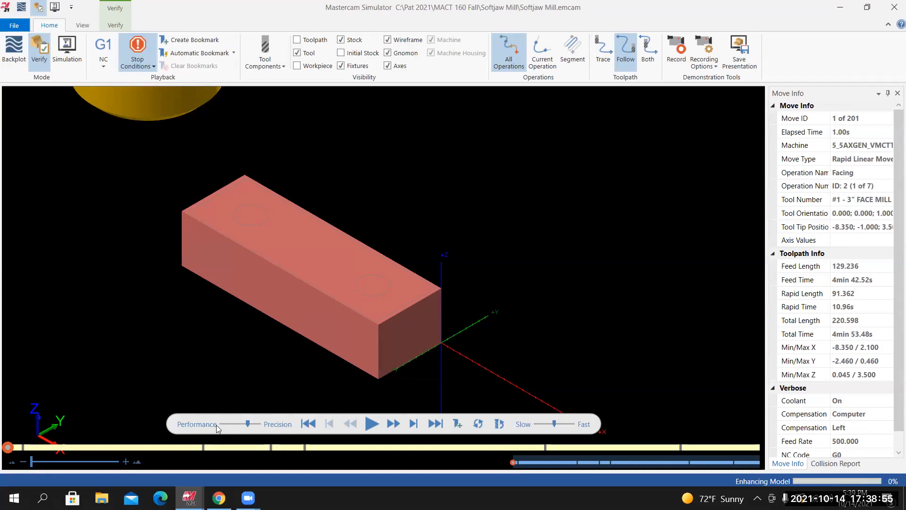
click(372, 424)
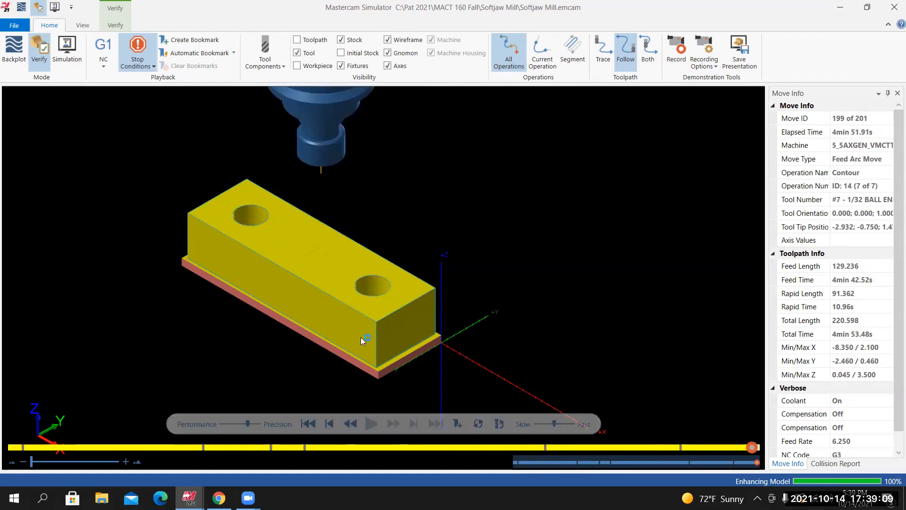
Examine the verified part from above, including the engraved initials and the hole edge at the bottom of the counterbore
middle_drag(334, 308, 395, 268)
scroll(205, 243, up, 8)
scroll(372, 271, down, 3)
middle_drag(289, 246, 244, 204)
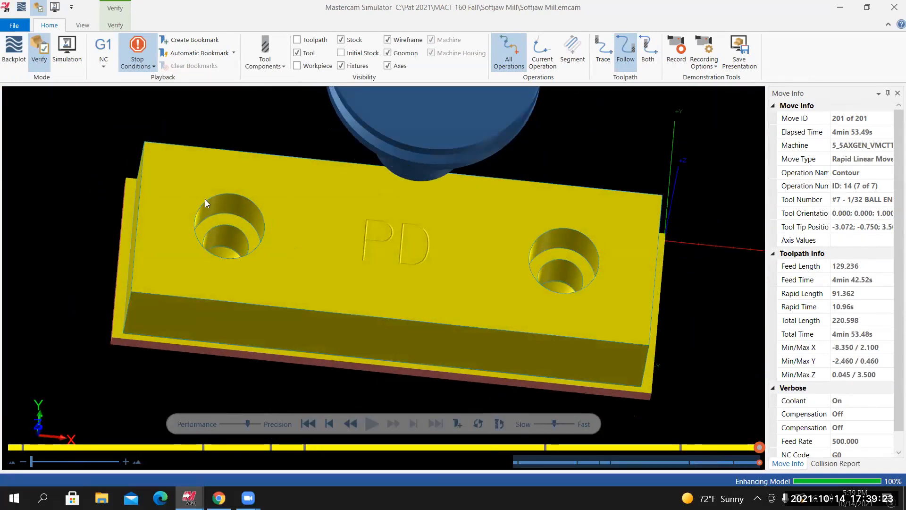
middle_drag(235, 191, 216, 190)
scroll(235, 236, up, 6)
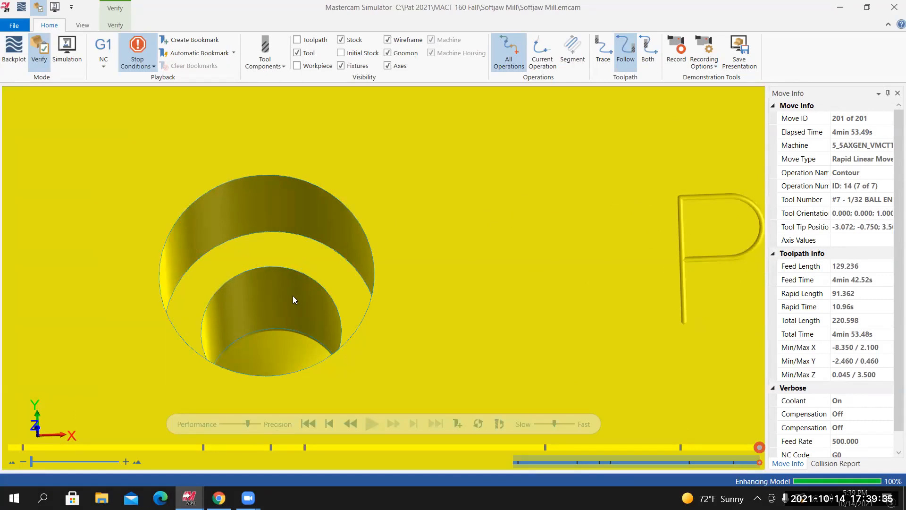
scroll(295, 305, down, 6)
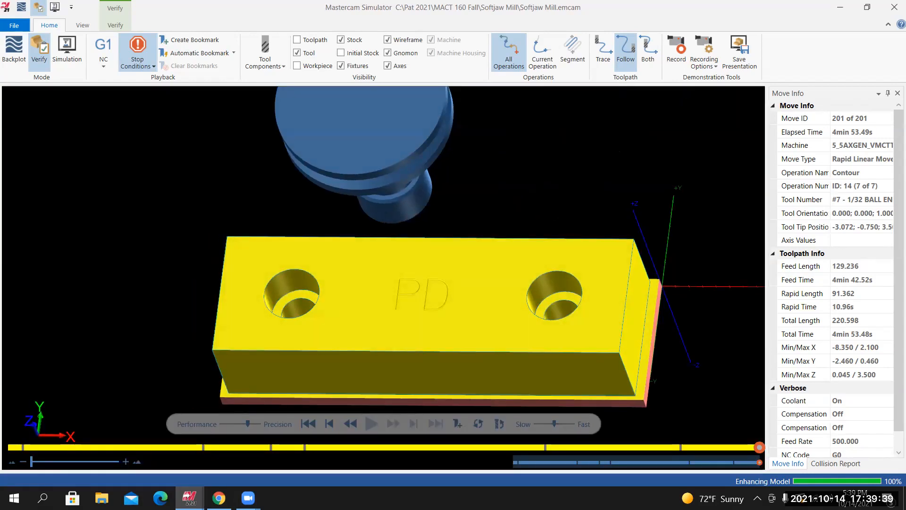
Switch to the browser and read the "Softjaw 1st operation" toolpath instructions, including the Contour (2D chamfer) steps 10 and 11
click(219, 499)
scroll(378, 252, down, 1)
scroll(378, 252, down, 5)
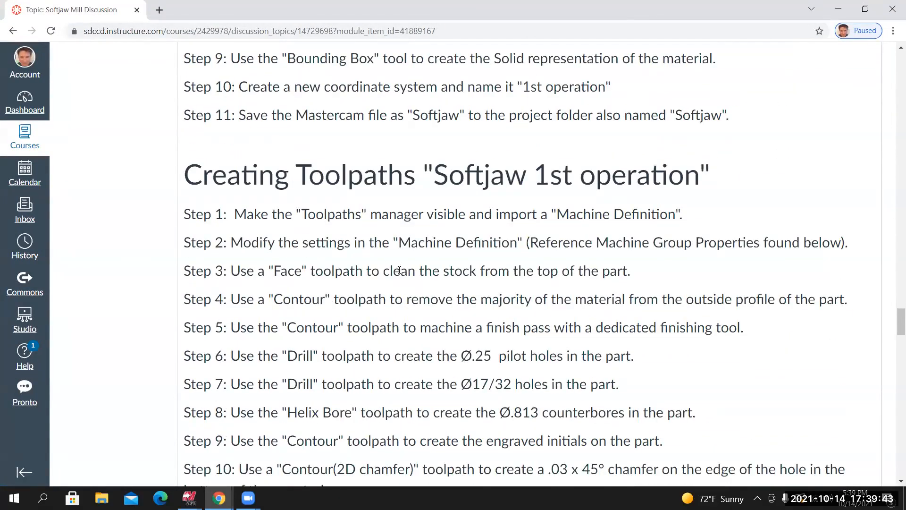
scroll(399, 271, down, 3)
scroll(252, 186, down, 1)
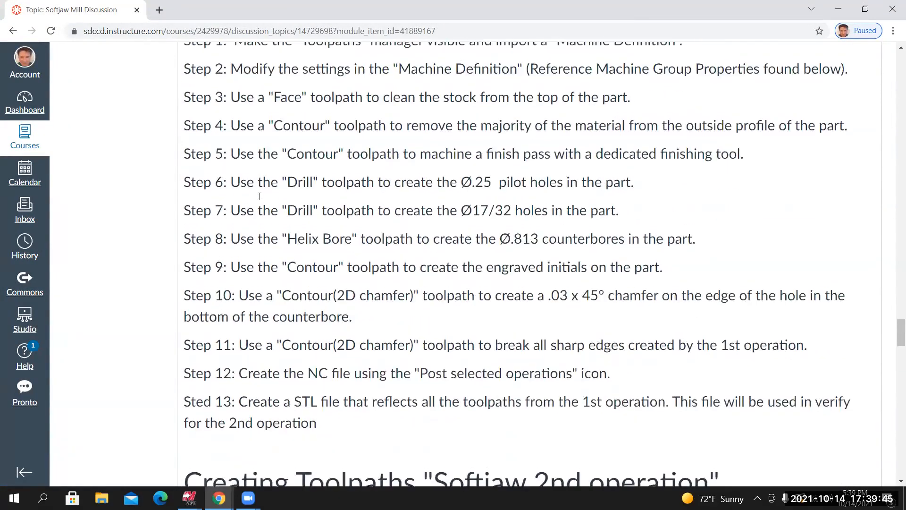
scroll(219, 128, up, 3)
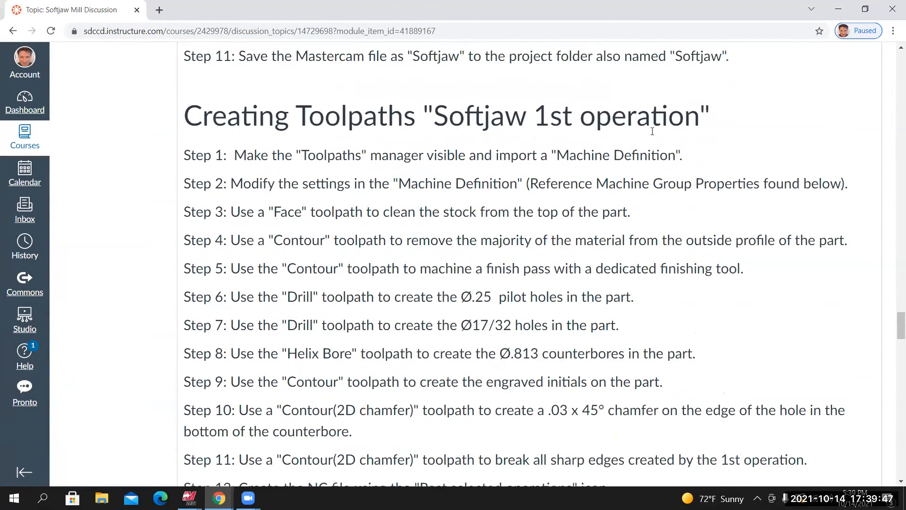
scroll(372, 296, down, 2)
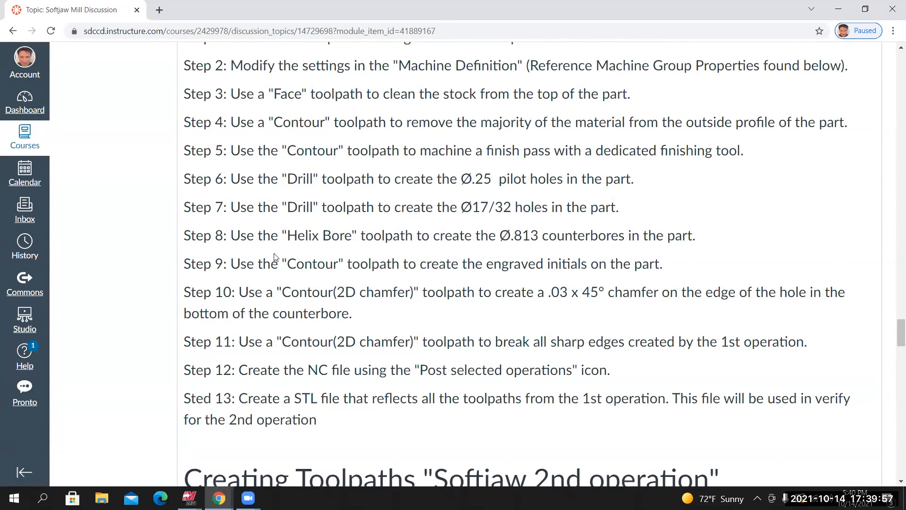
scroll(275, 257, down, 1)
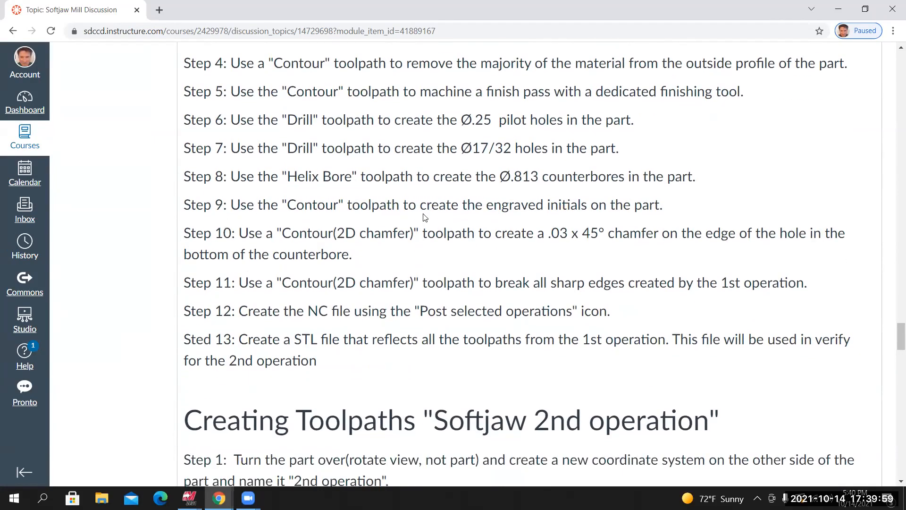
scroll(373, 170, down, 1)
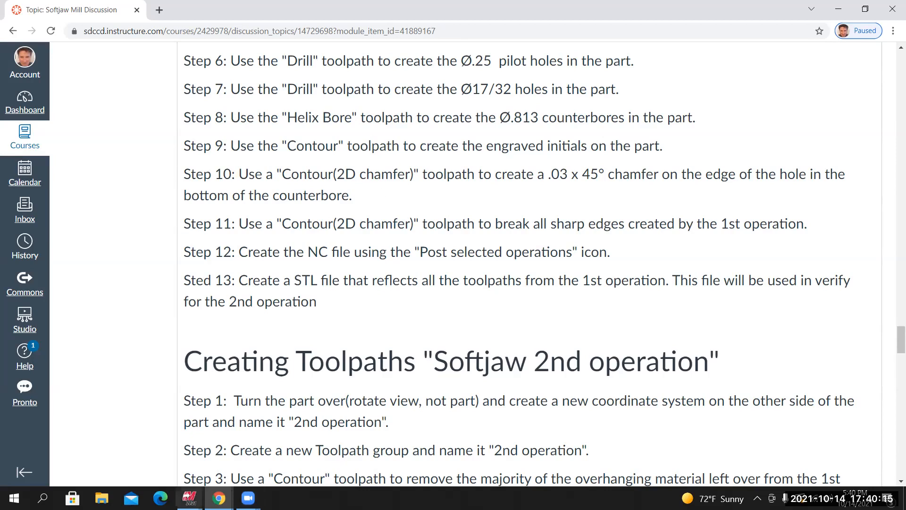
Return to the Mastercam Simulator, view the verified part once more, close it, and switch to the main Mastercam window
click(189, 498)
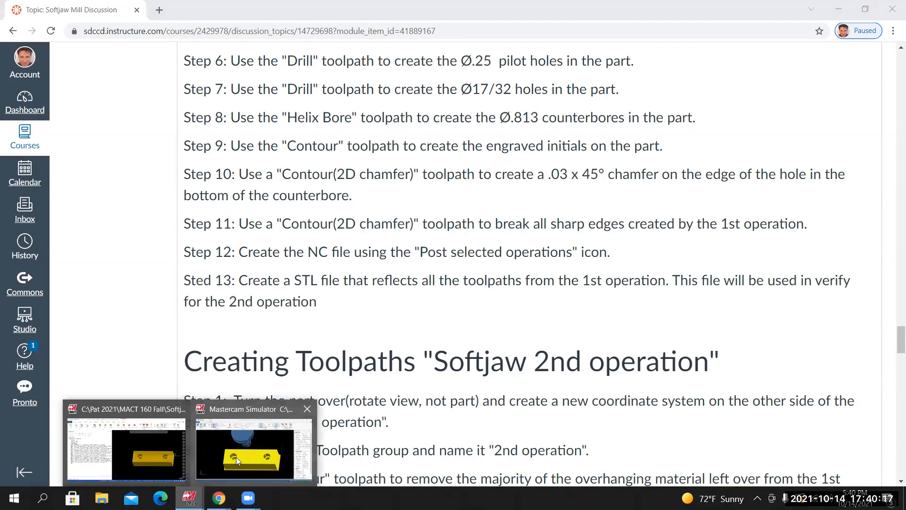
click(236, 457)
middle_drag(407, 244, 394, 235)
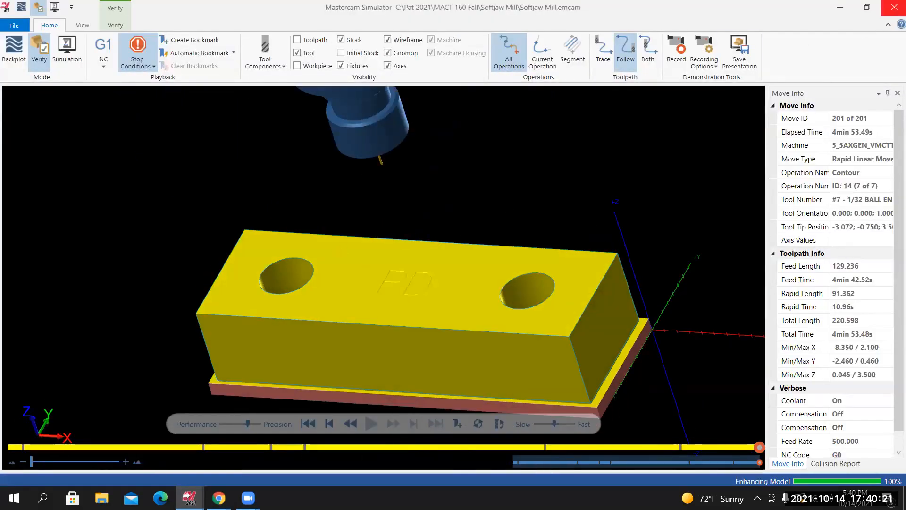
key(alt+Tab)
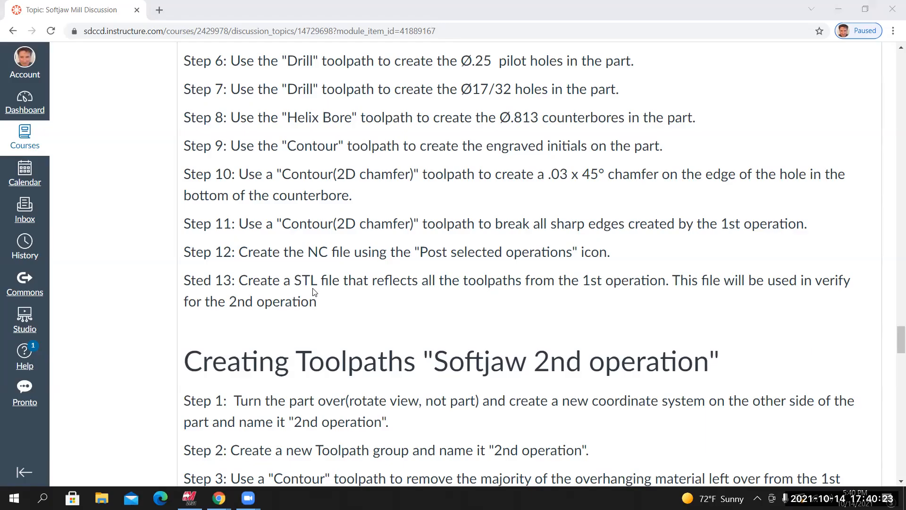
key(alt+Tab)
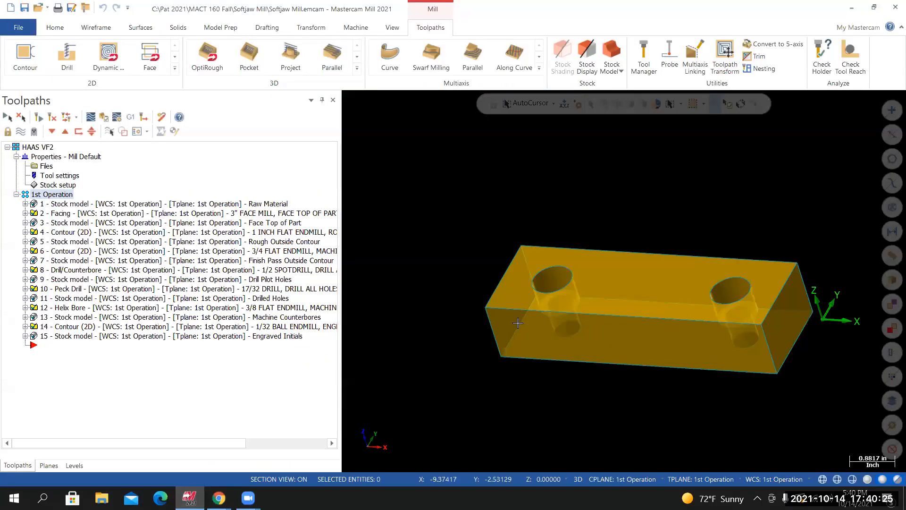
Examine the edges of the smaller holes at the bottom of both counterbores on the solid model
middle_drag(512, 326, 563, 311)
scroll(566, 284, up, 4)
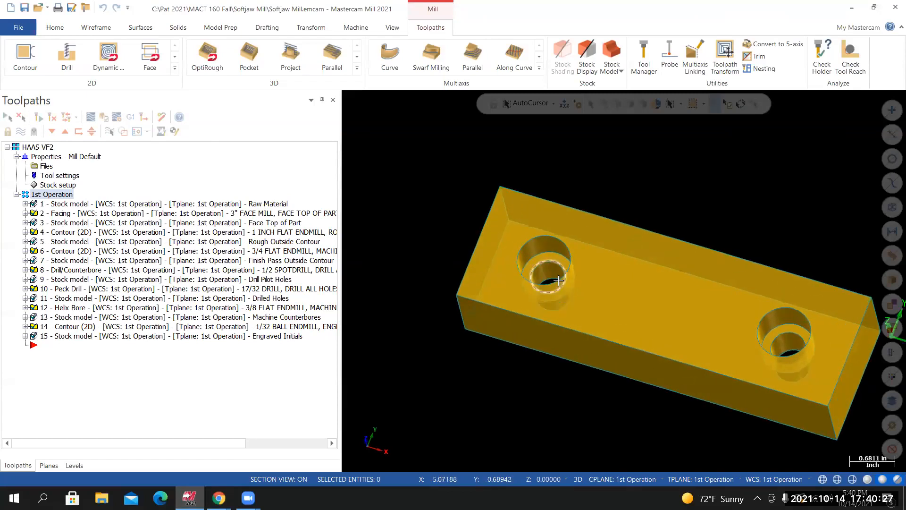
scroll(526, 270, up, 2)
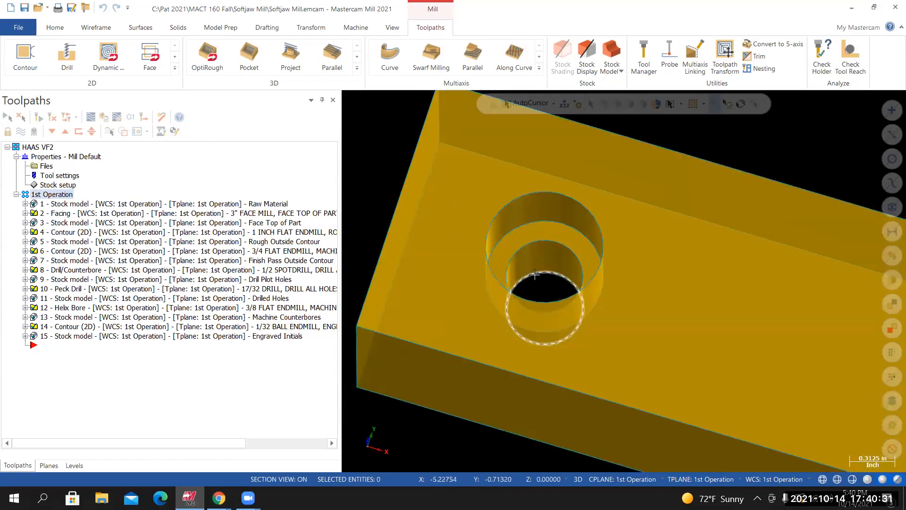
scroll(531, 277, up, 2)
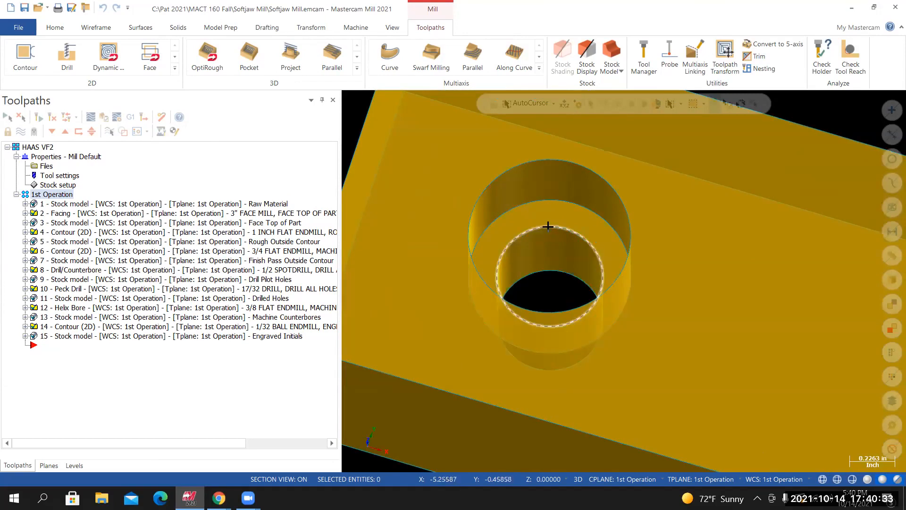
scroll(542, 228, down, 6)
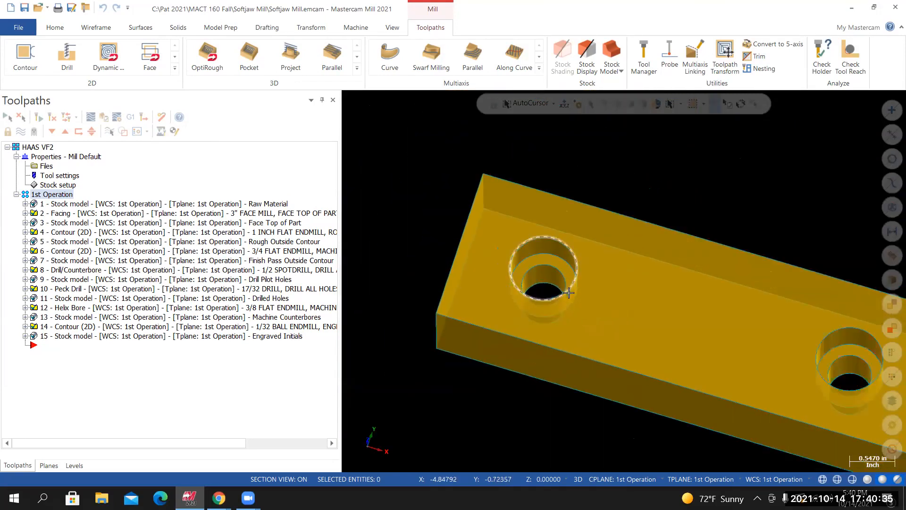
scroll(804, 361, up, 4)
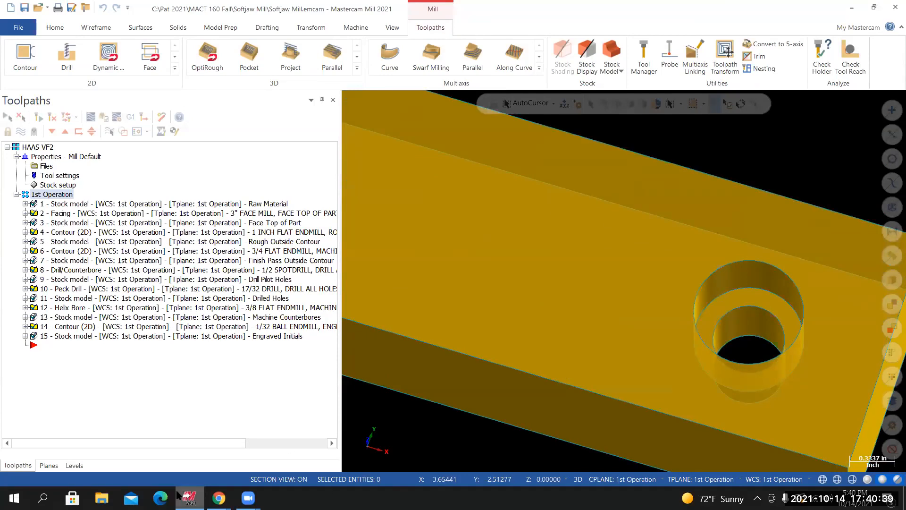
Switch to the Softjaw Mill Discussion page in the browser and look up the chamfer mill, Tool #8, in the tool list
mouse_move(219, 498)
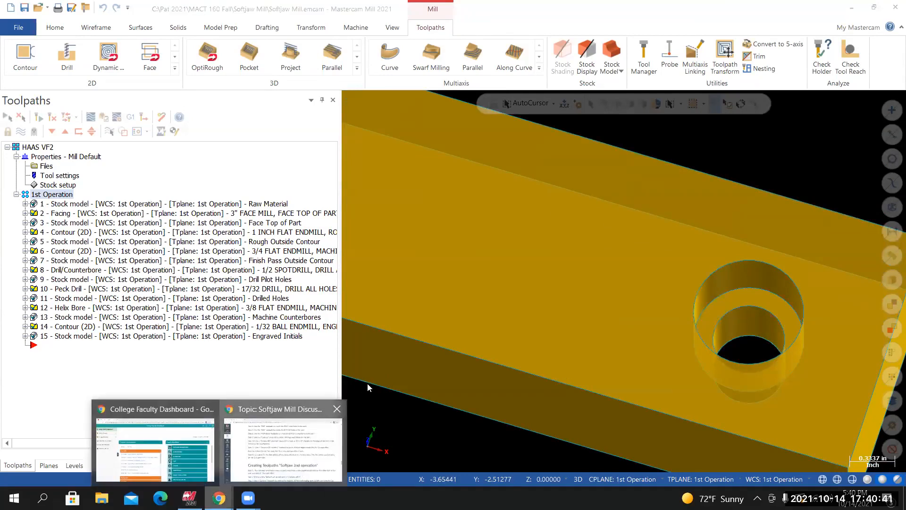
click(291, 446)
scroll(474, 380, down, 20)
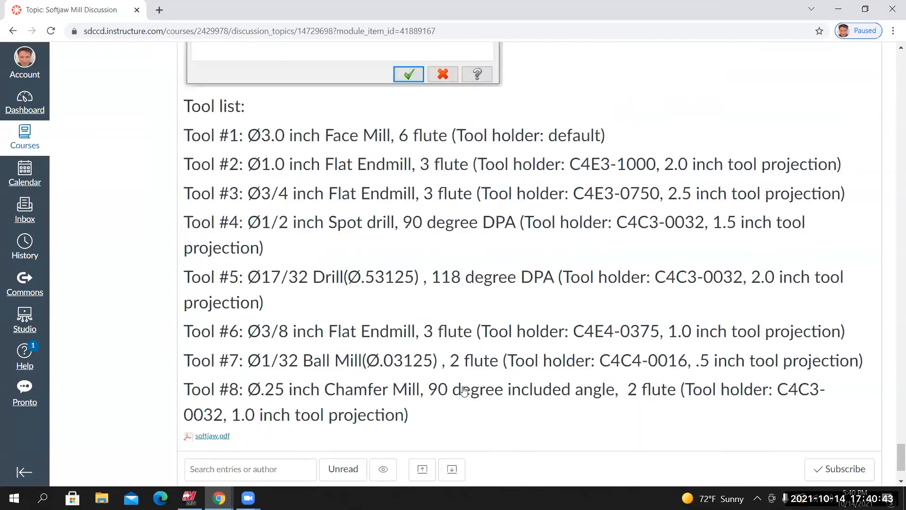
scroll(260, 328, up, 1)
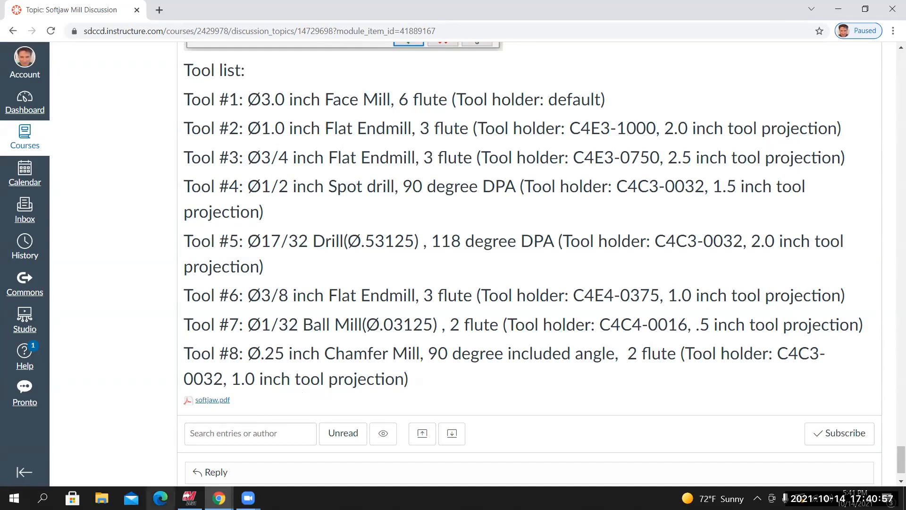
Switch back to Mastercam and start a 2D Contour toolpath with wireframe chaining set to Cplane and the Chain selection method
click(189, 498)
scroll(495, 357, down, 6)
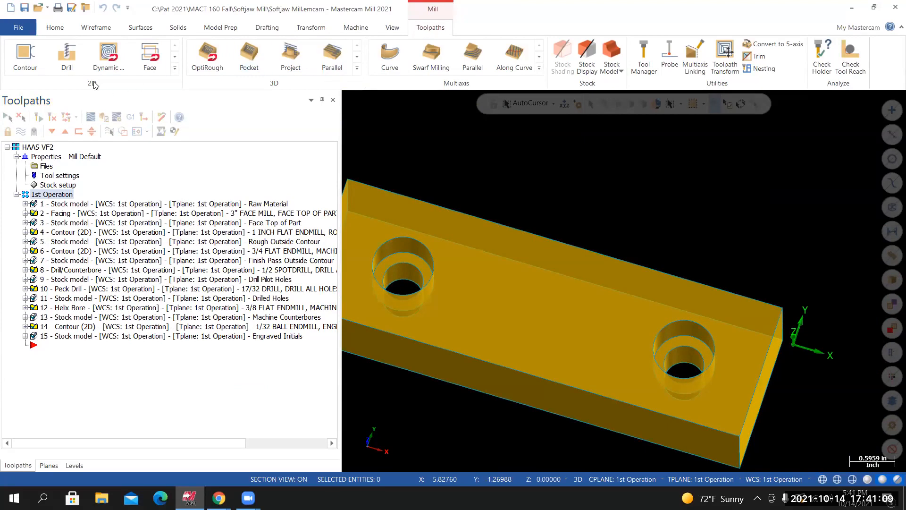
click(29, 55)
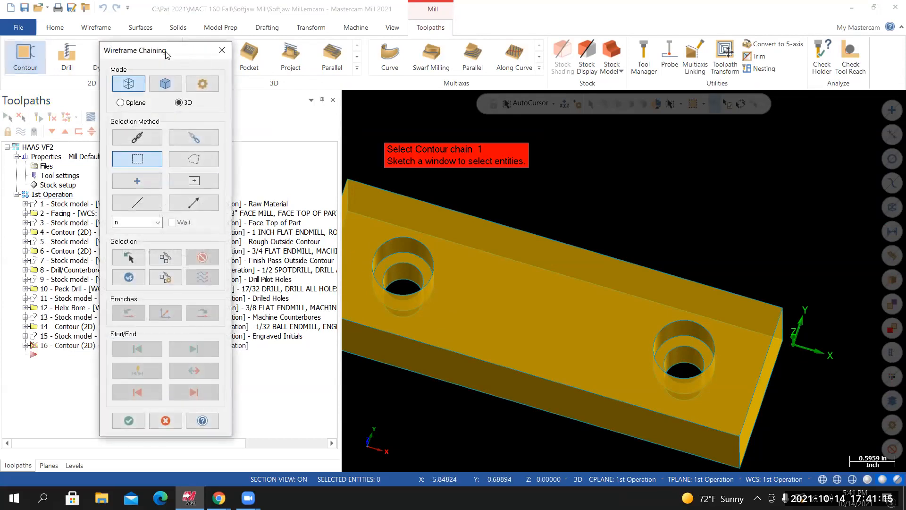
drag(143, 54, 127, 66)
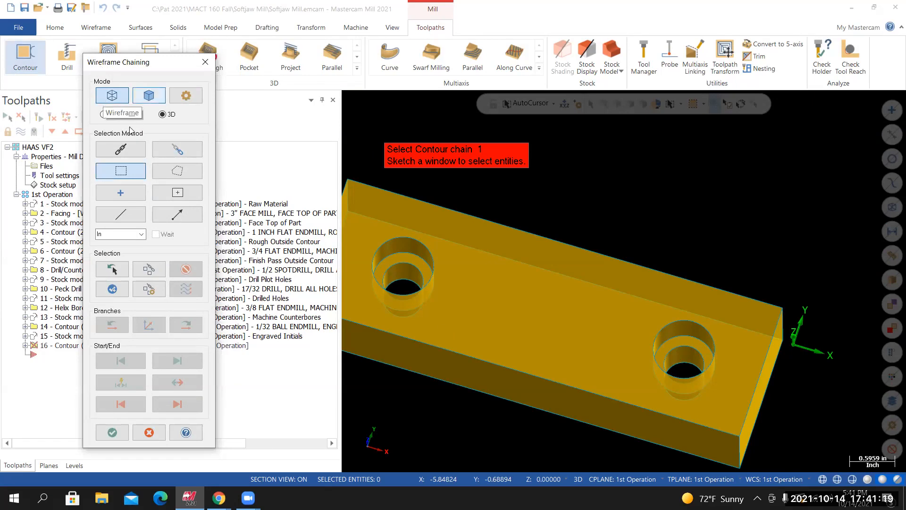
click(106, 117)
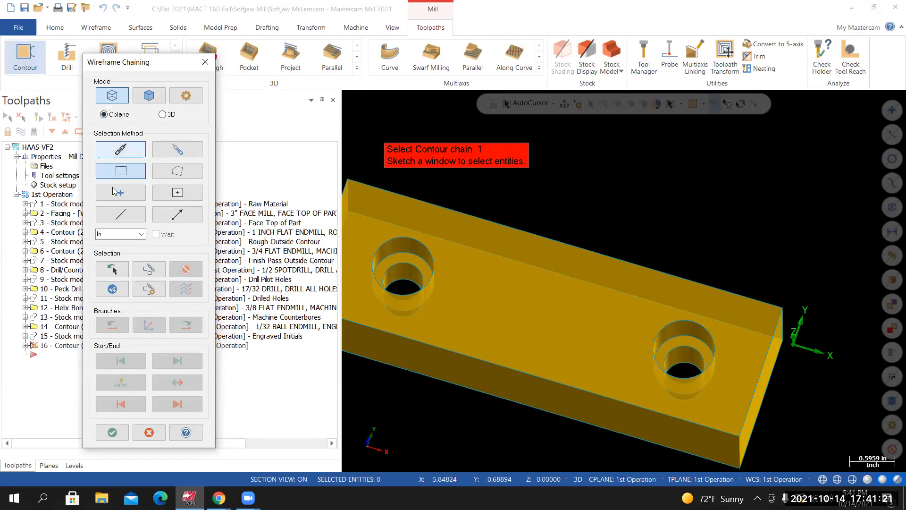
click(129, 148)
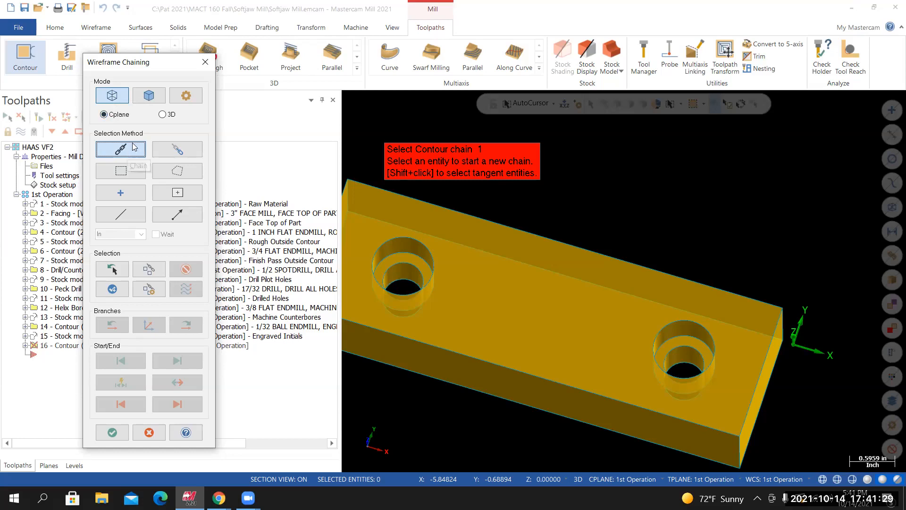
Chain the smaller hole's edge at the bottom of the left counterbore and reverse the chain direction
middle_drag(423, 279, 422, 285)
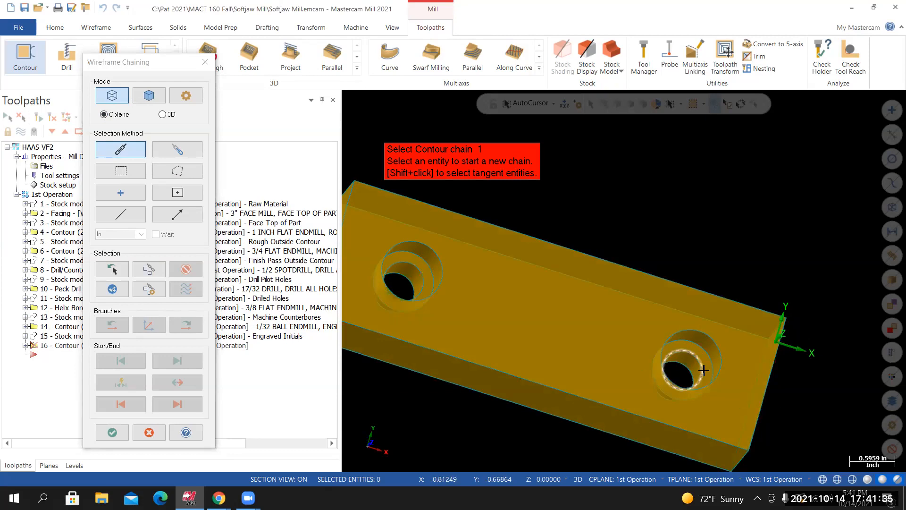
click(421, 273)
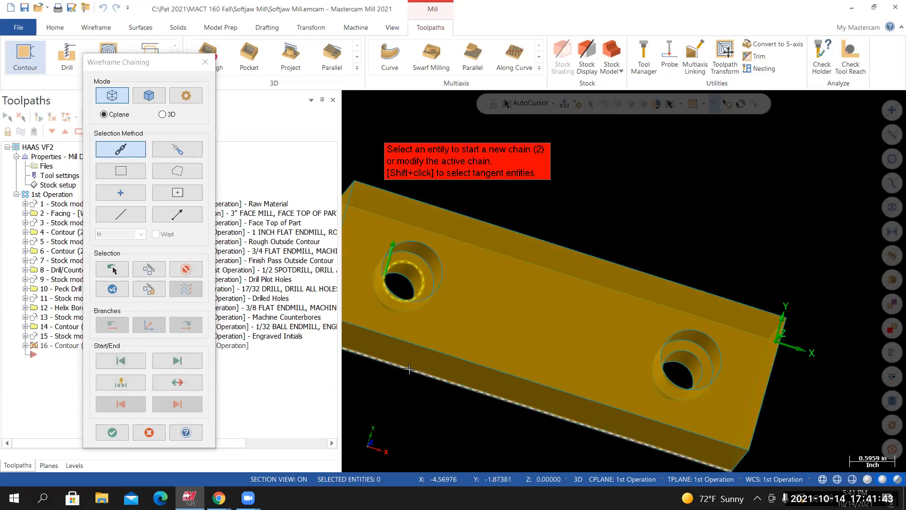
middle_drag(432, 376, 377, 351)
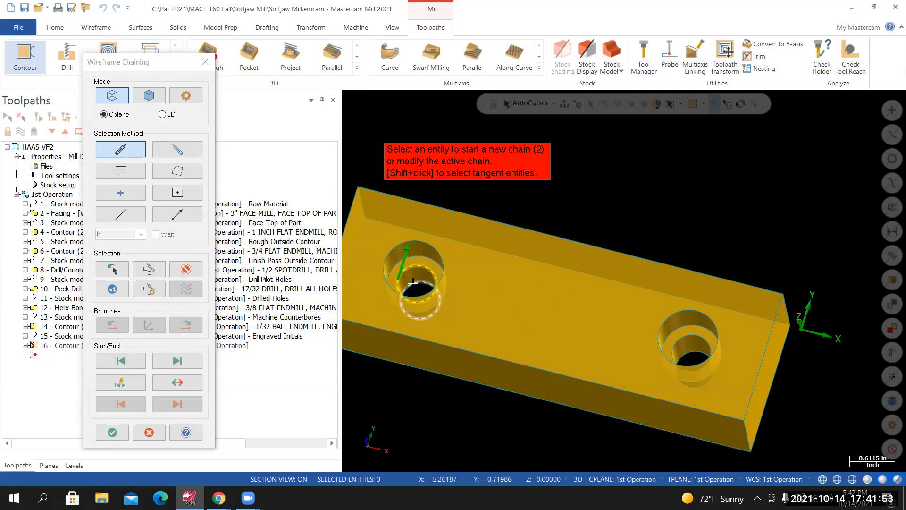
middle_drag(455, 291, 465, 303)
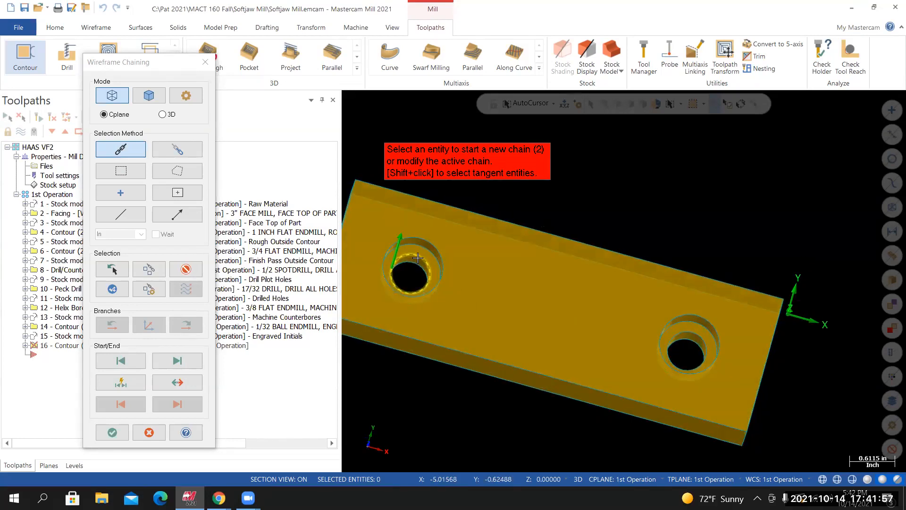
click(176, 383)
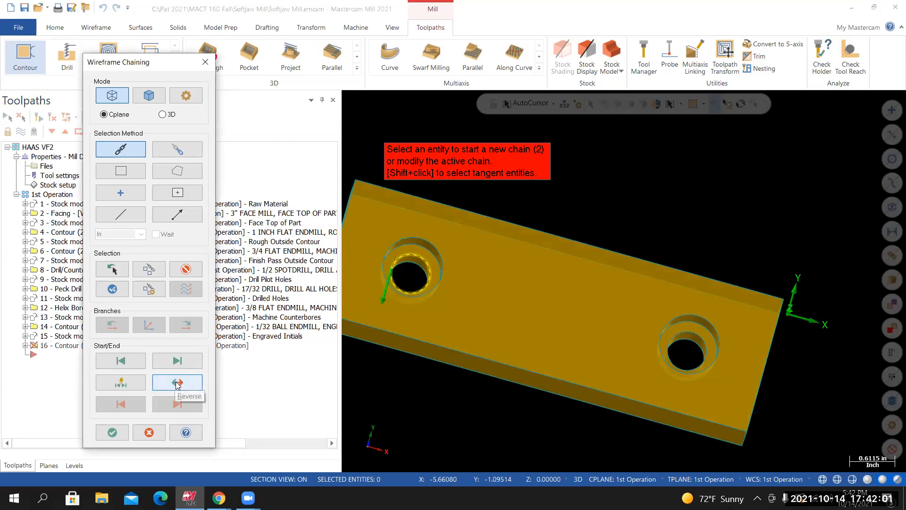
Chain the smaller hole's edge at the bottom of the right counterbore and accept both chains for the Contour toolpath
middle_drag(758, 406, 703, 375)
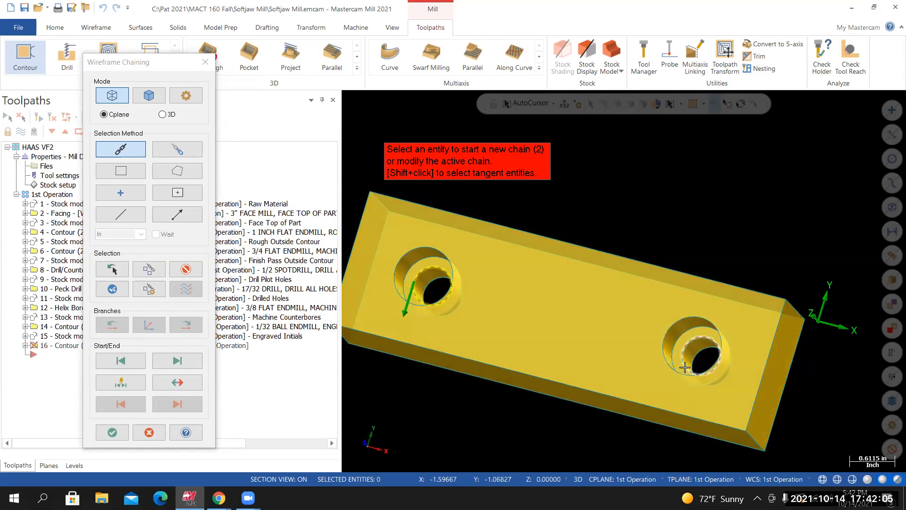
click(683, 366)
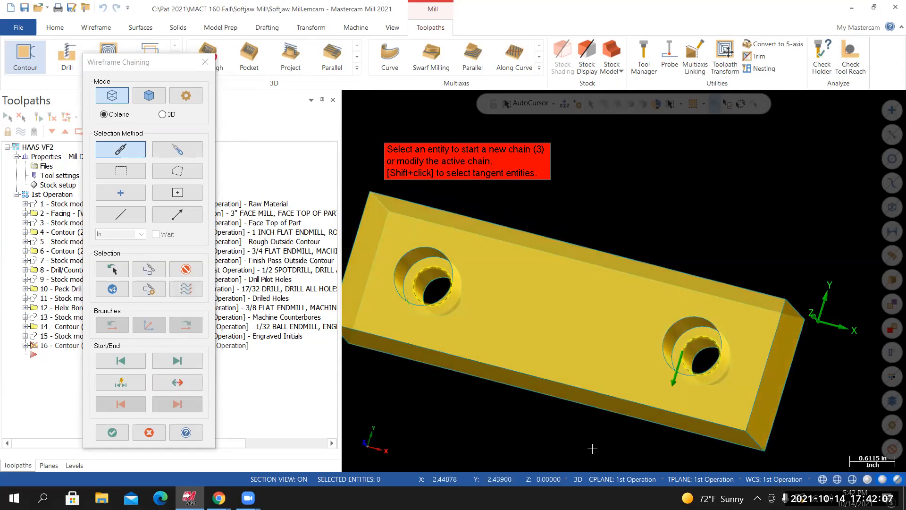
scroll(522, 450, down, 3)
scroll(694, 392, up, 2)
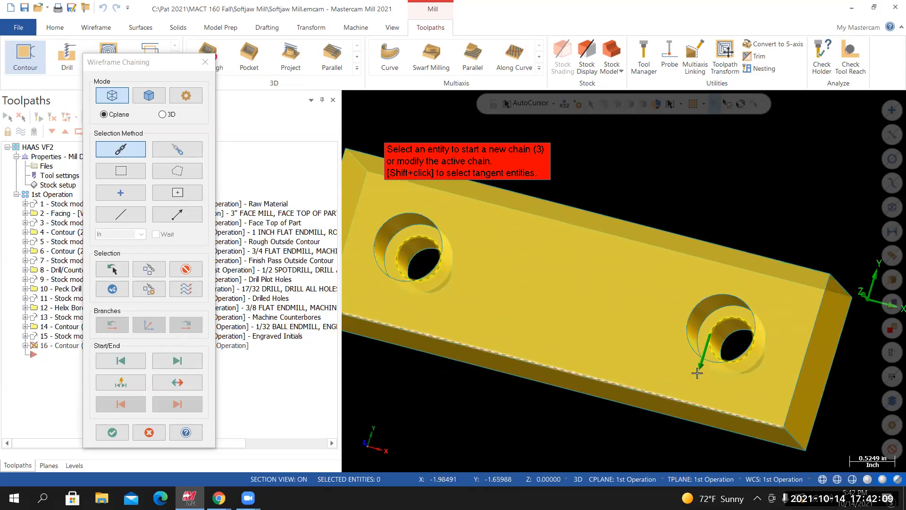
scroll(699, 378, up, 1)
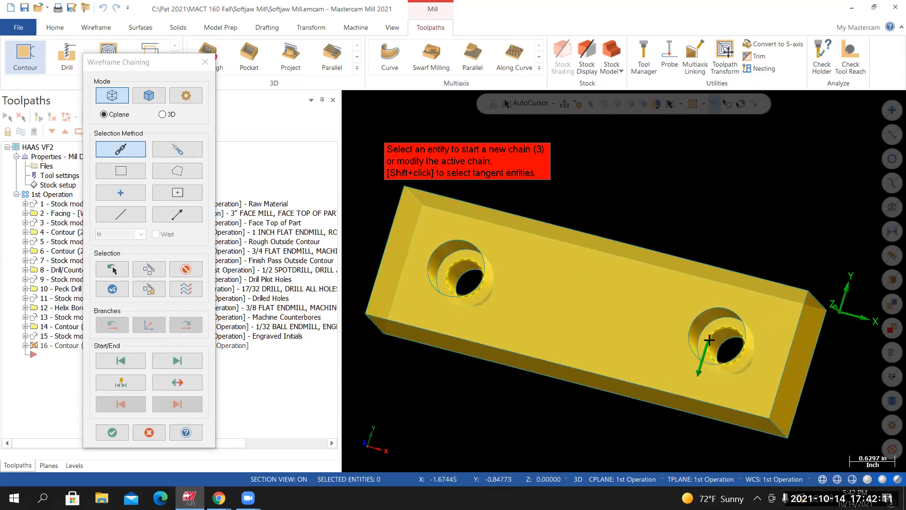
middle_drag(698, 395, 526, 294)
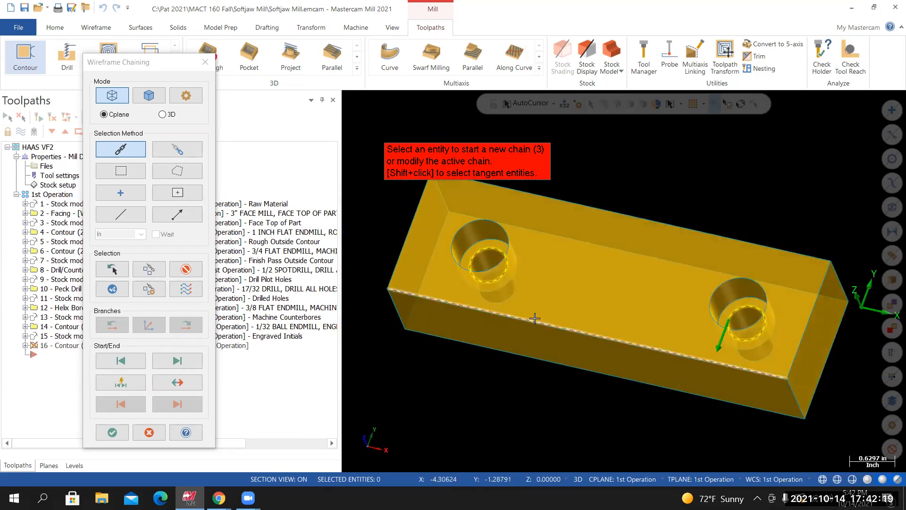
scroll(533, 316, down, 2)
scroll(621, 274, up, 2)
click(472, 323)
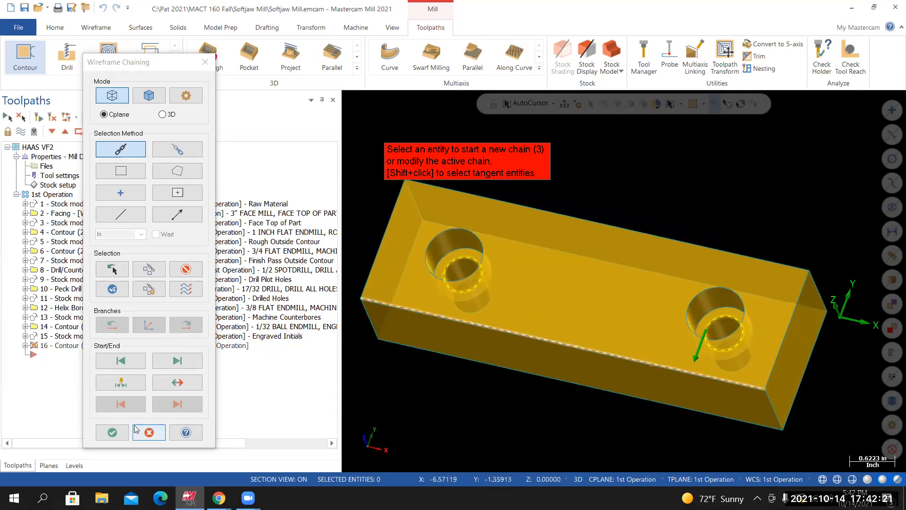
click(112, 432)
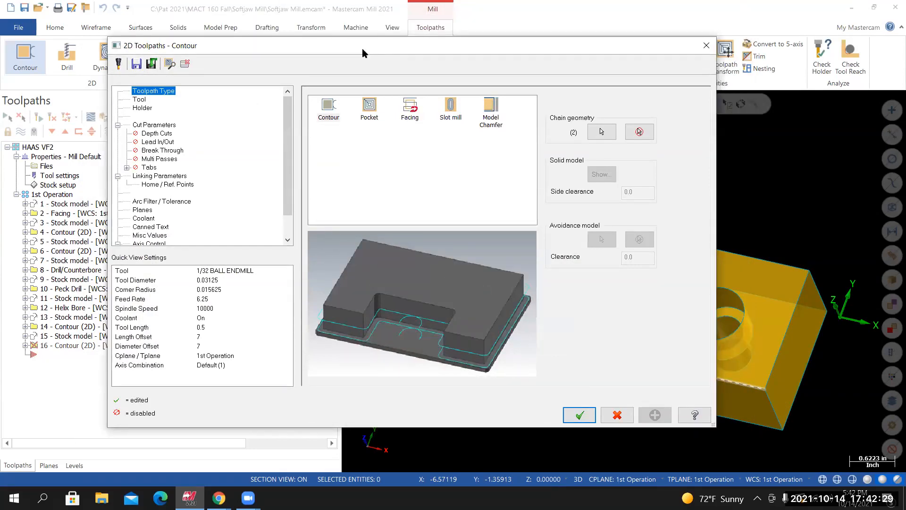
click(140, 100)
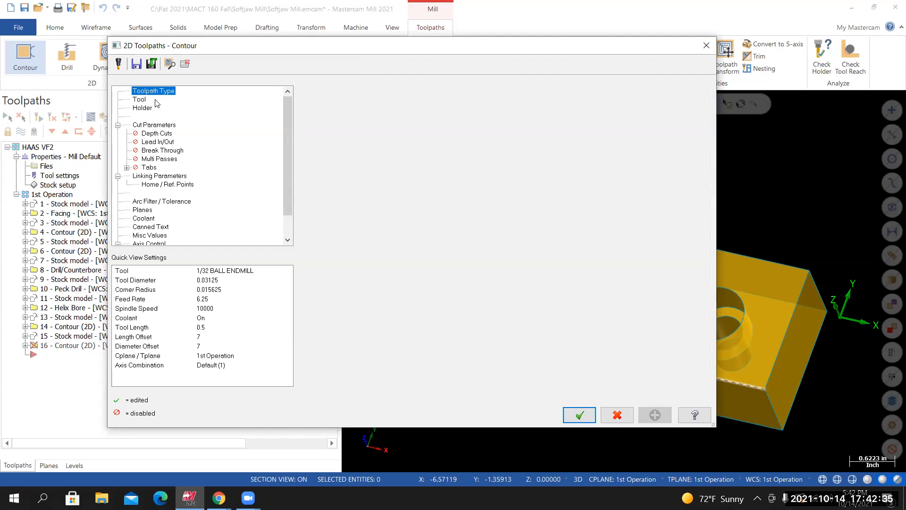
click(140, 100)
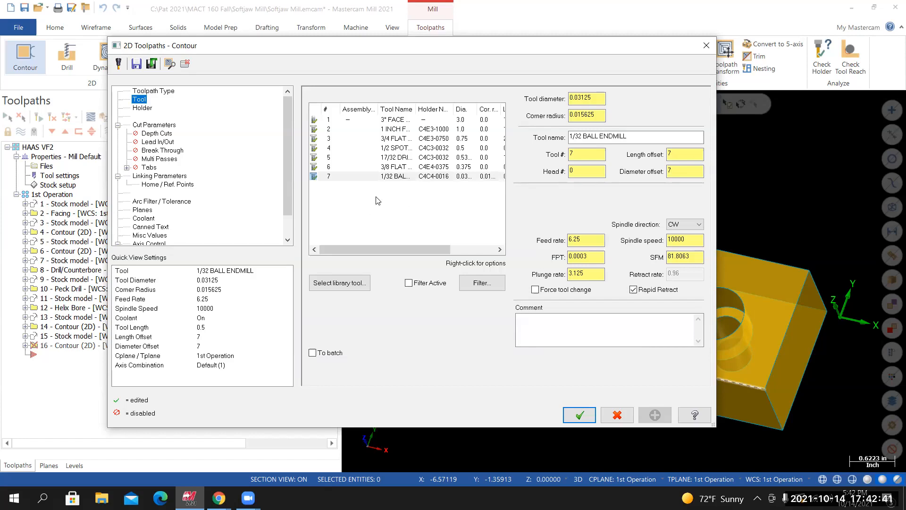
click(339, 283)
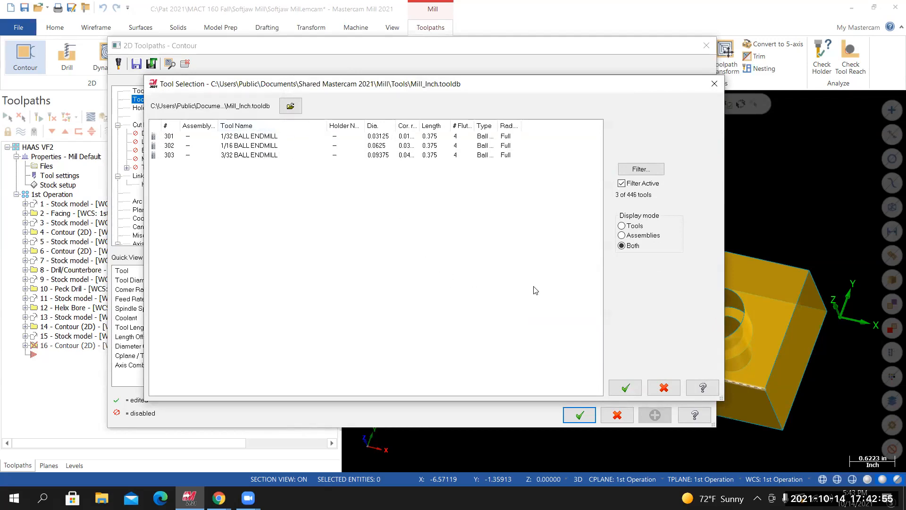
click(664, 388)
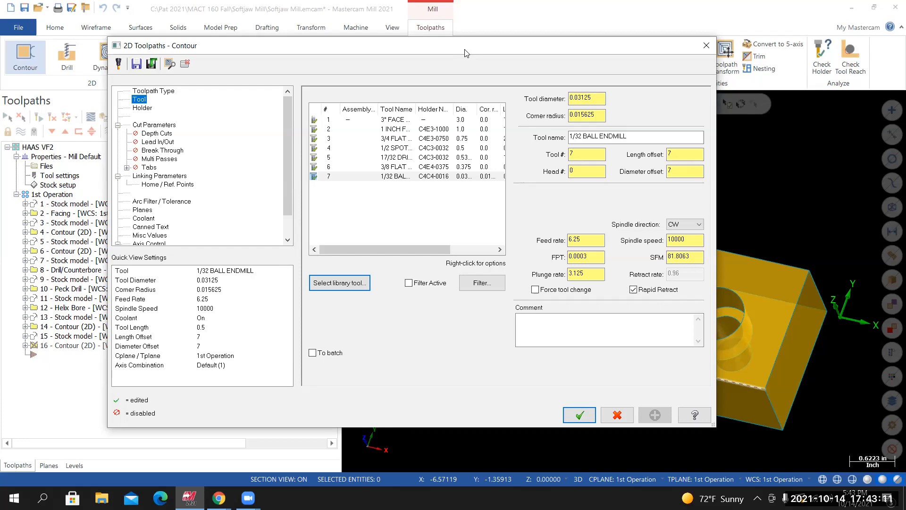
drag(467, 53, 497, 55)
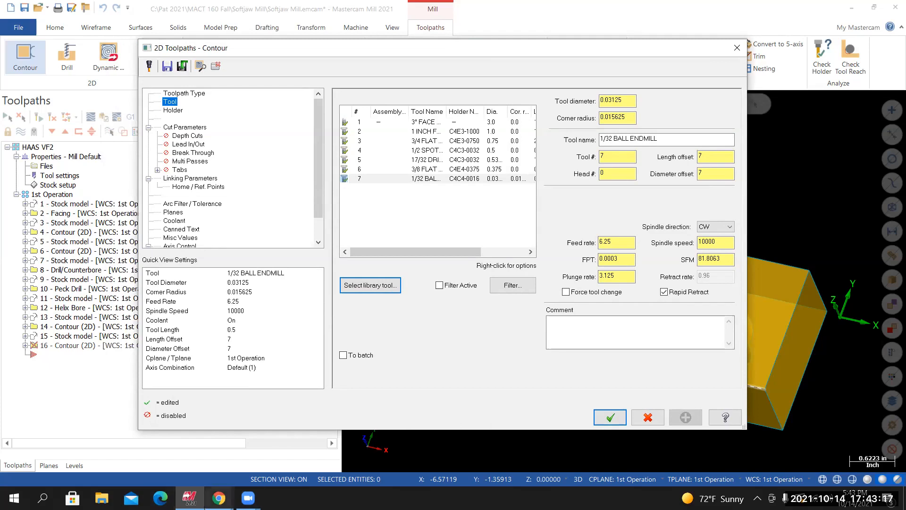
mouse_move(218, 498)
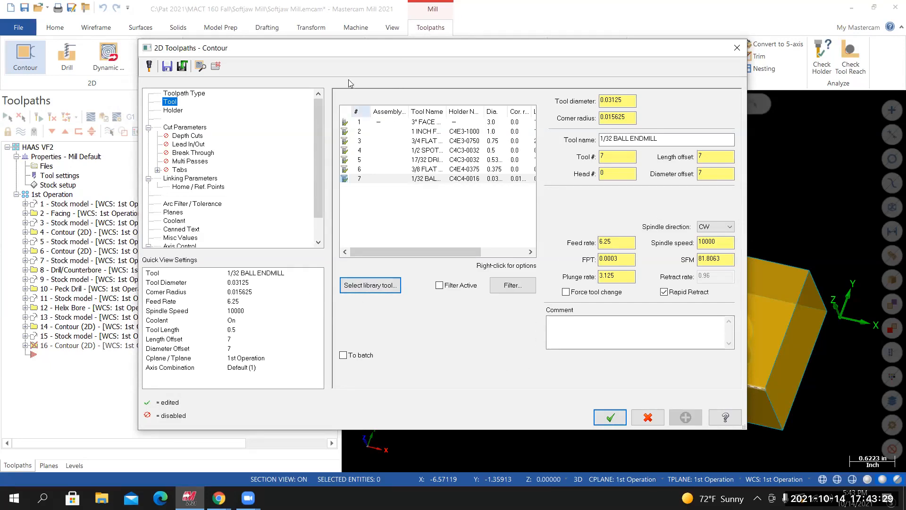
drag(375, 52, 384, 52)
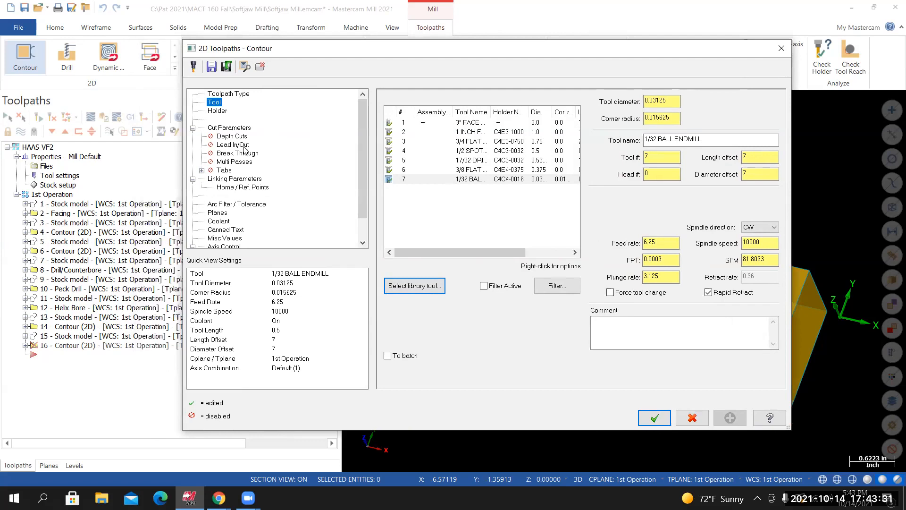
click(240, 94)
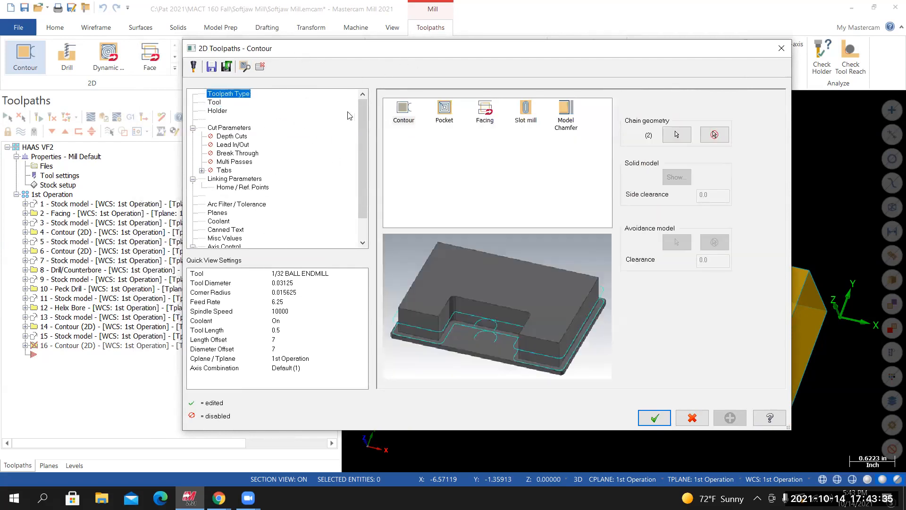
Filter the tool library to chamfer mills only with tool diameter set to Ignore, and assign the 1/4 CHAMFER MILL to the toolpath
click(215, 102)
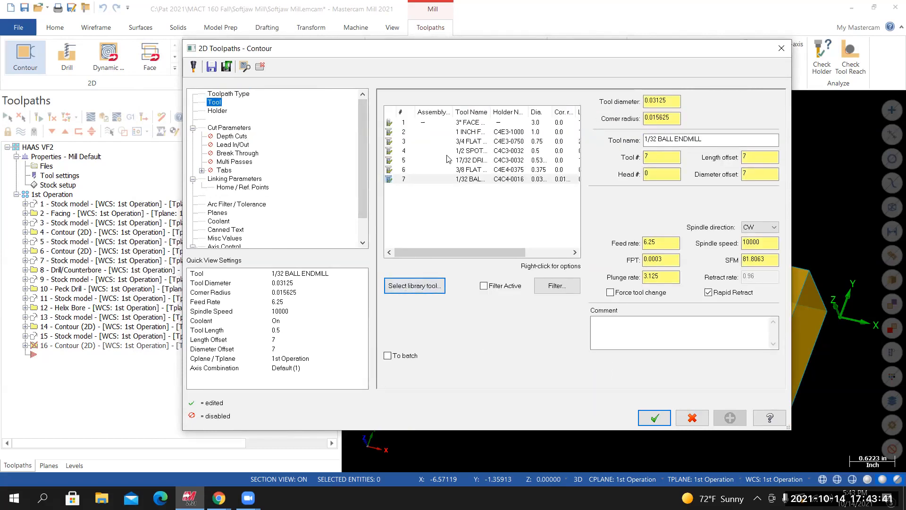
click(404, 288)
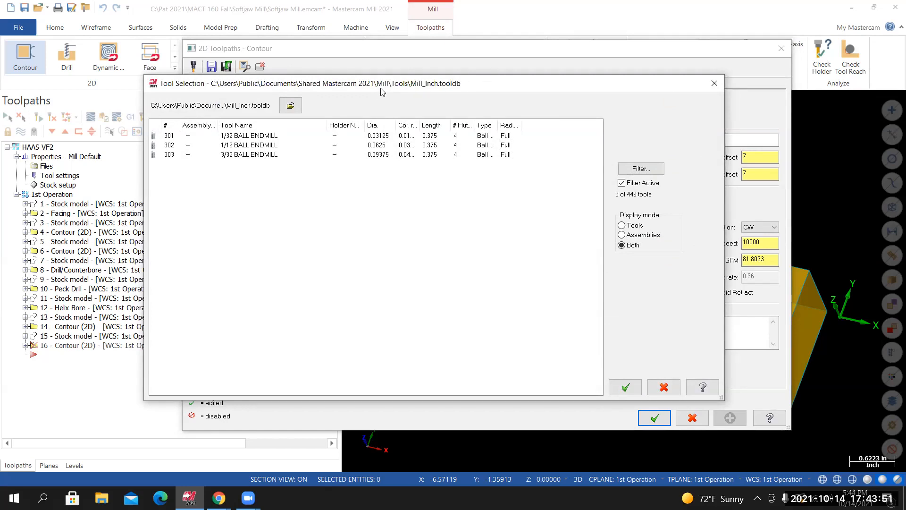
click(641, 170)
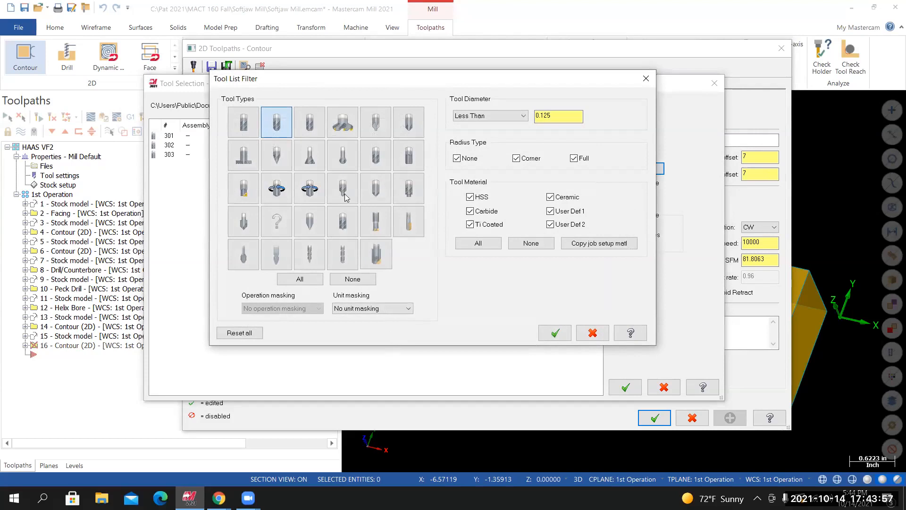
click(354, 280)
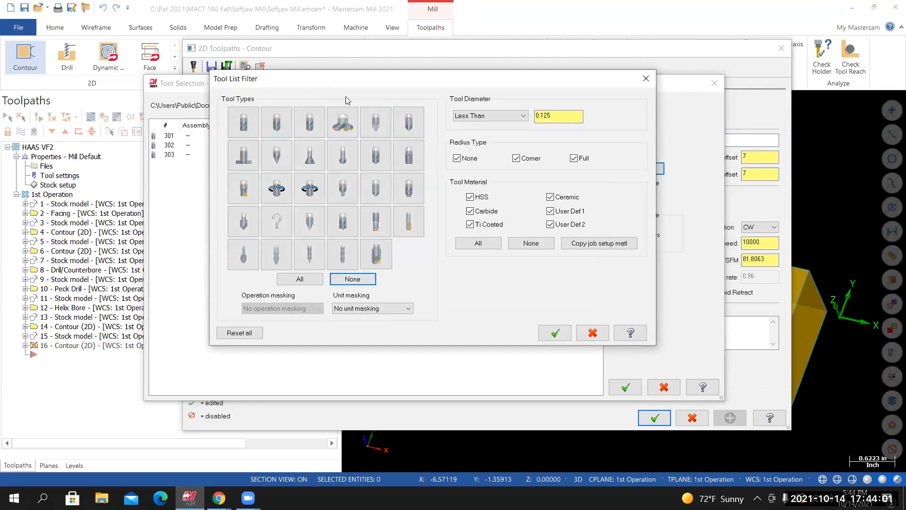
click(410, 122)
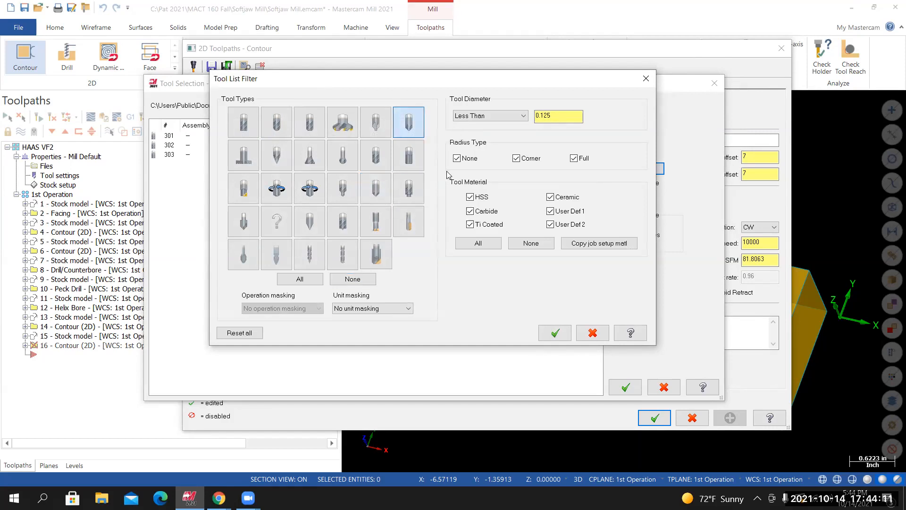
click(498, 118)
click(468, 127)
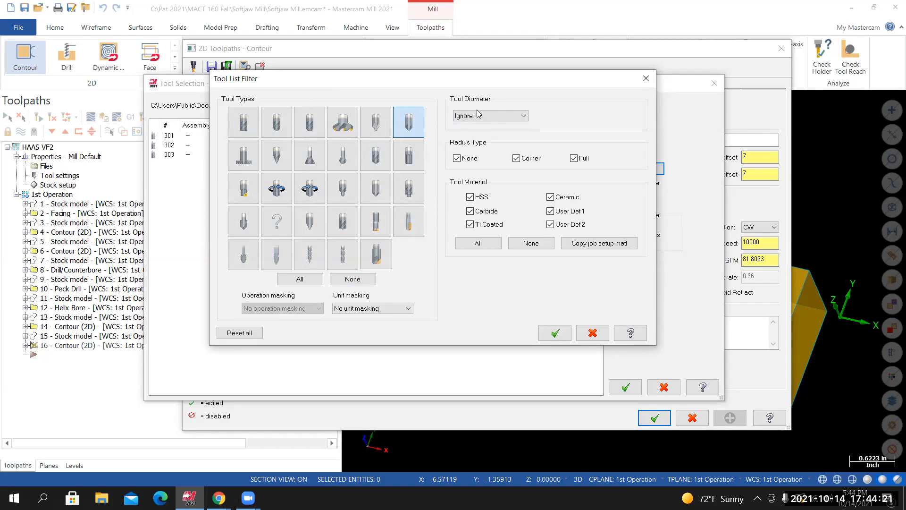
click(556, 334)
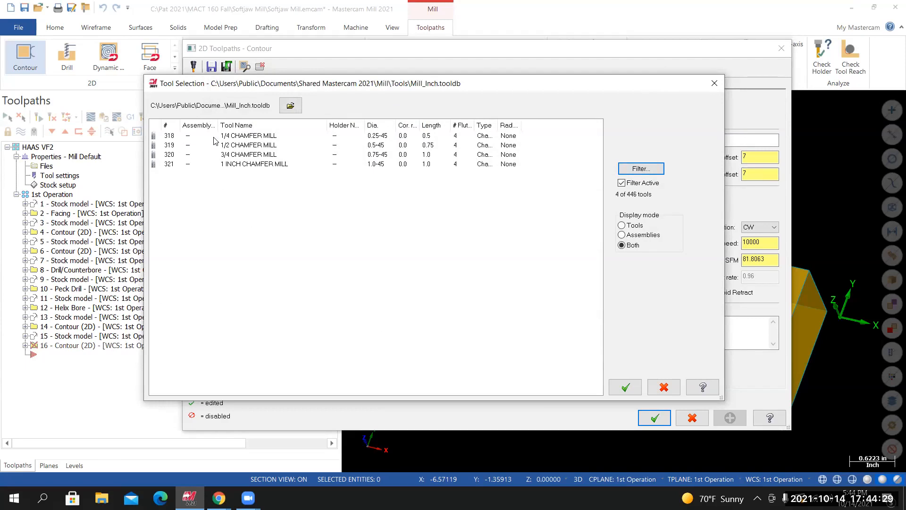
double_click(247, 136)
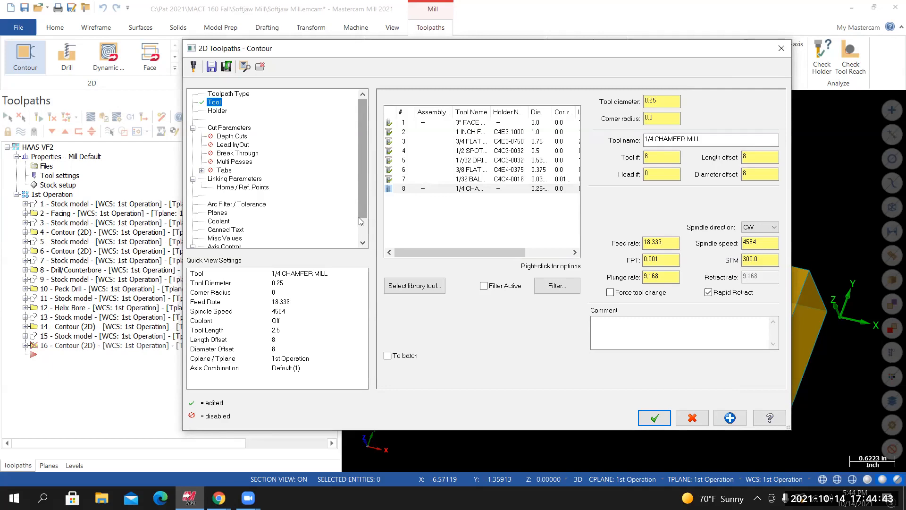
Edit the geometry of the 1/4 chamfer mill, setting its tip diameter to 0.01, and inspect the tip in the preview
right_click(437, 190)
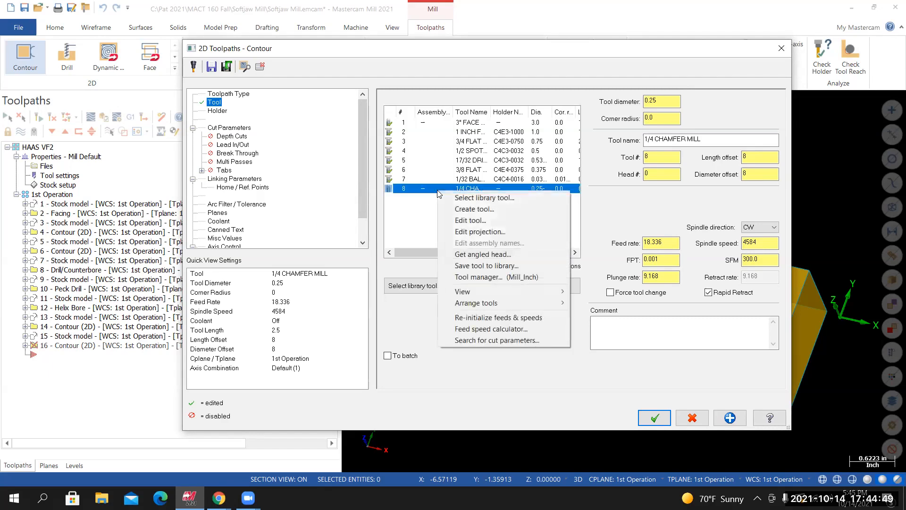
click(462, 221)
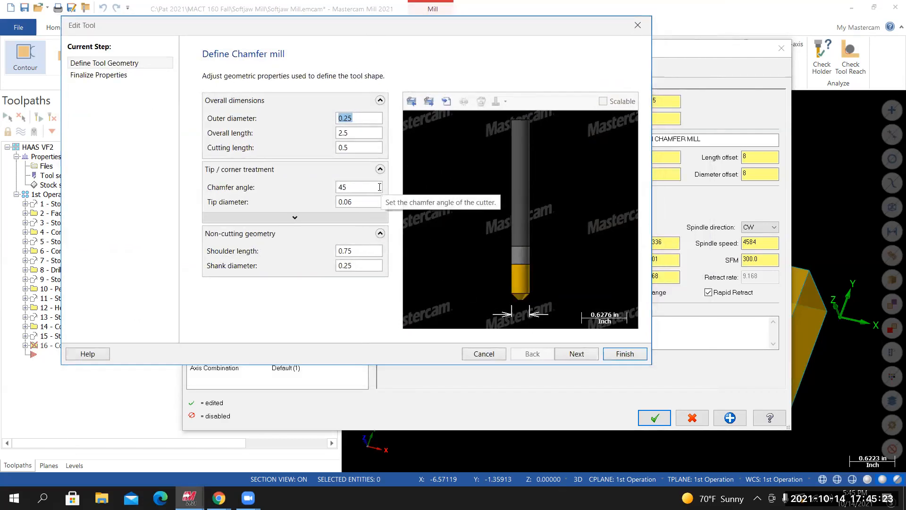
scroll(523, 306, up, 1)
scroll(514, 305, up, 6)
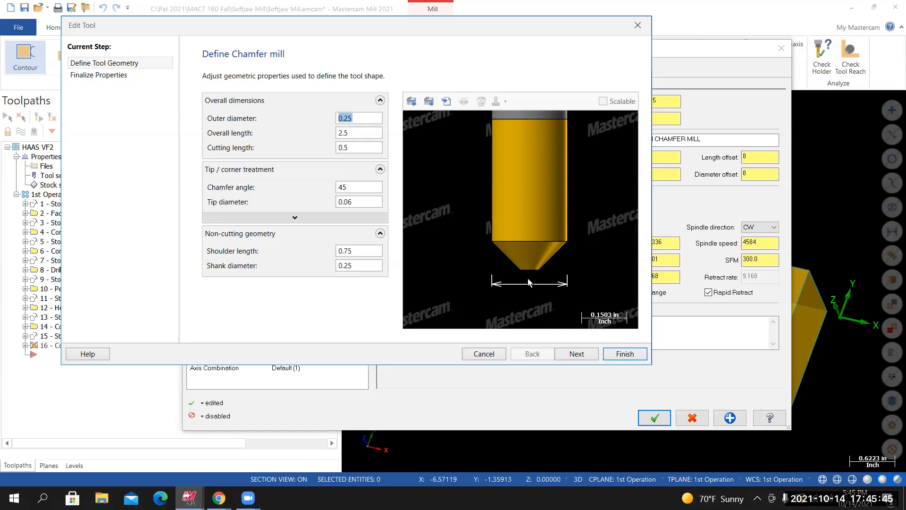
click(358, 203)
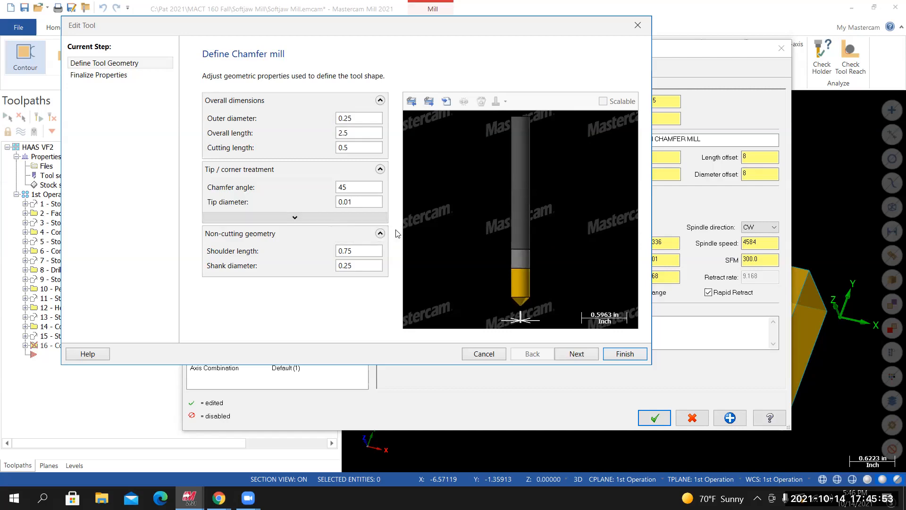
scroll(518, 309, up, 3)
scroll(518, 309, up, 2)
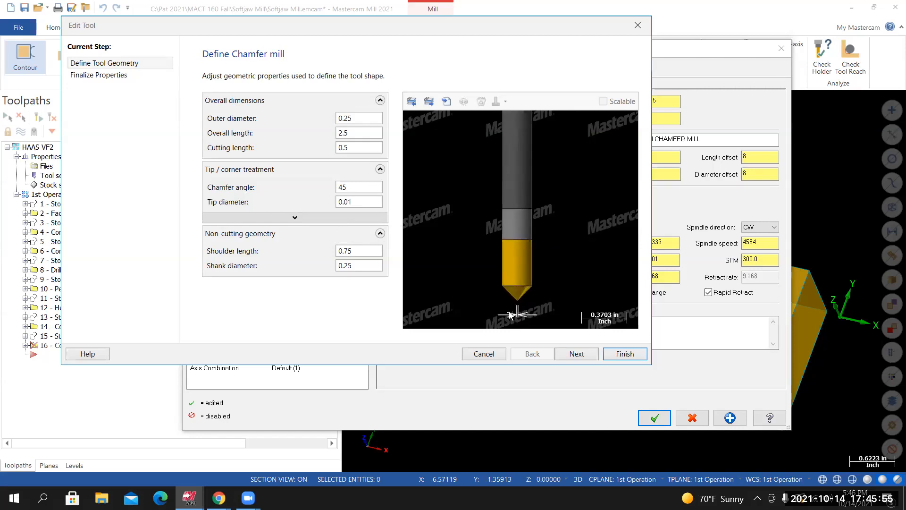
scroll(518, 312, up, 5)
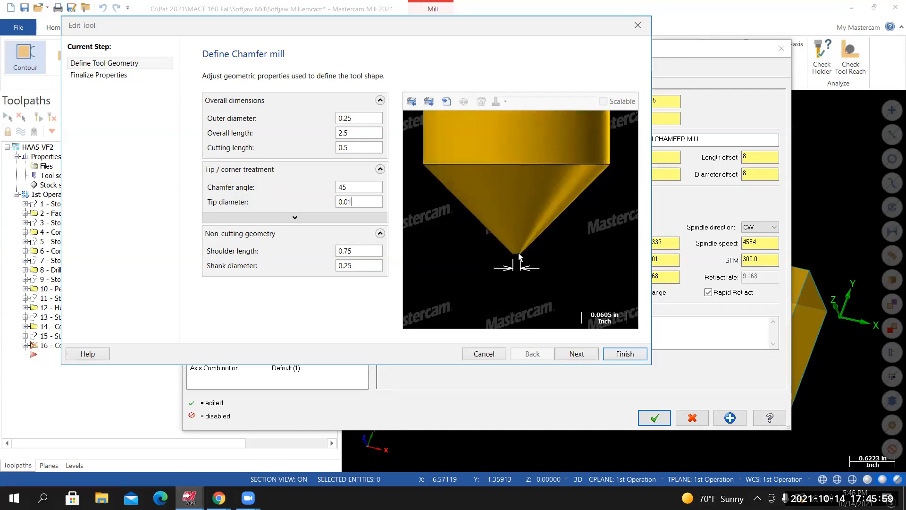
scroll(508, 272, down, 1)
scroll(509, 272, down, 8)
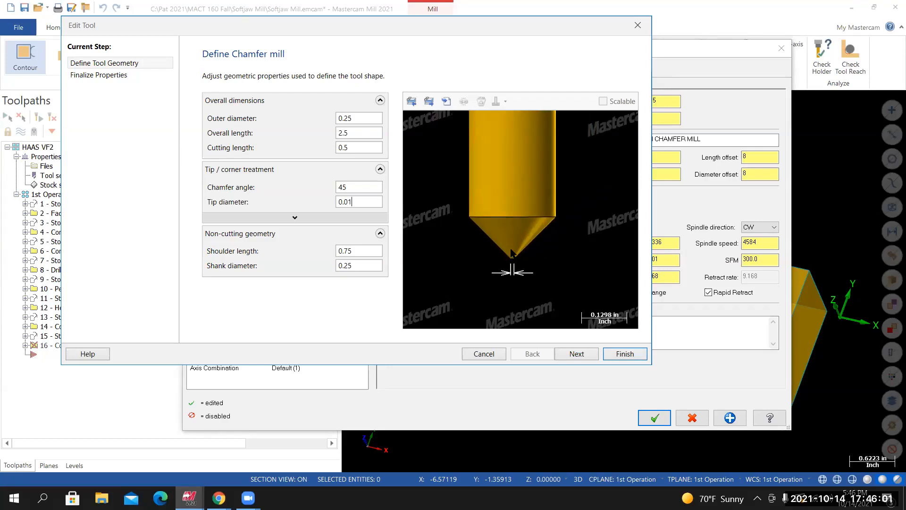
Inspect the 1/4 chamfer mill's shape in the tool preview and continue to its final properties
scroll(538, 151, up, 3)
scroll(538, 148, down, 5)
scroll(538, 127, up, 3)
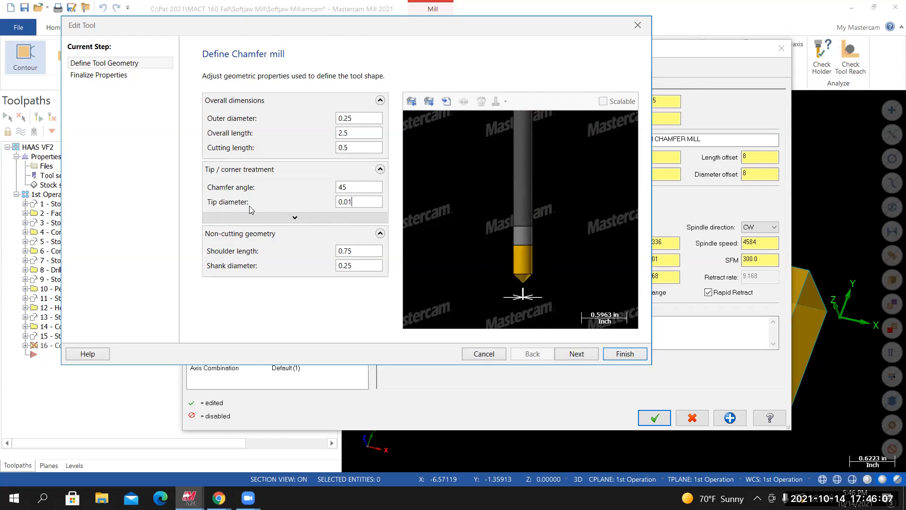
click(575, 354)
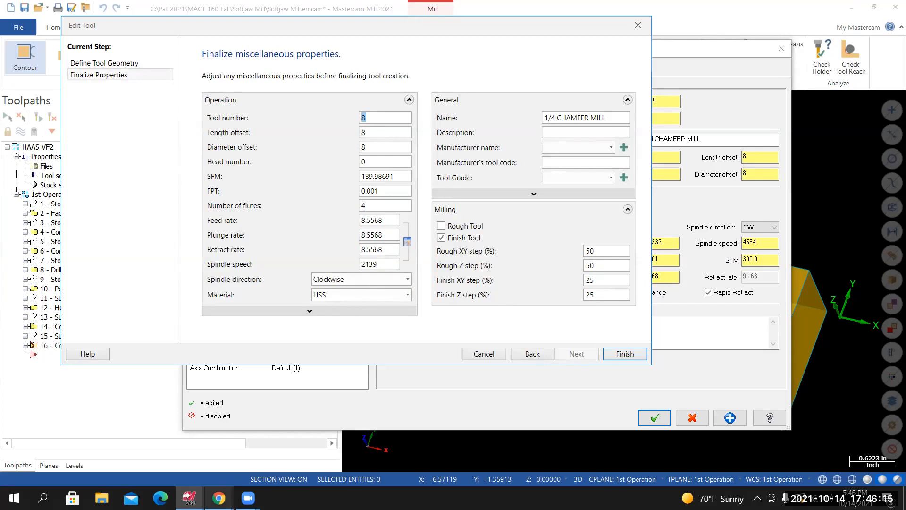
Check tool #8 in Chrome's Softjaw Mill tool list, set the chamfer mill's number of flutes to 2 in Mastercam and recalculate its feeds and speed
mouse_move(220, 496)
click(278, 466)
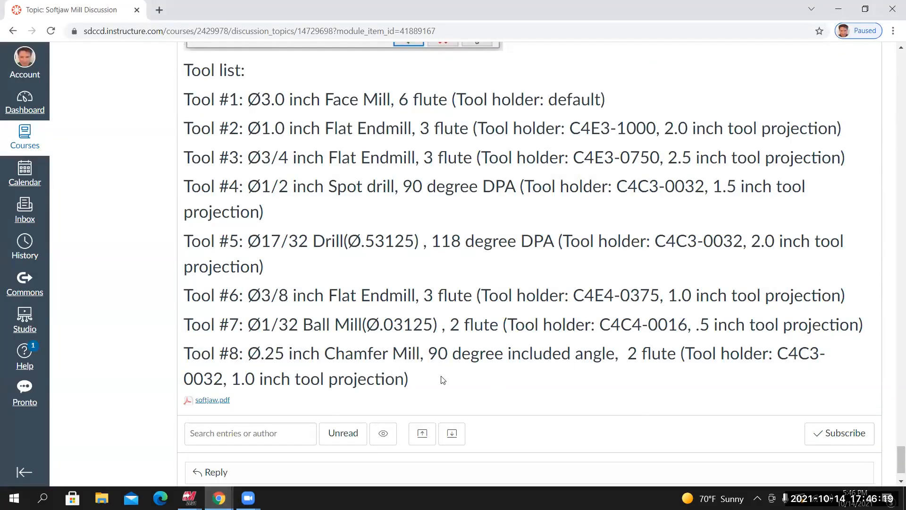
click(190, 498)
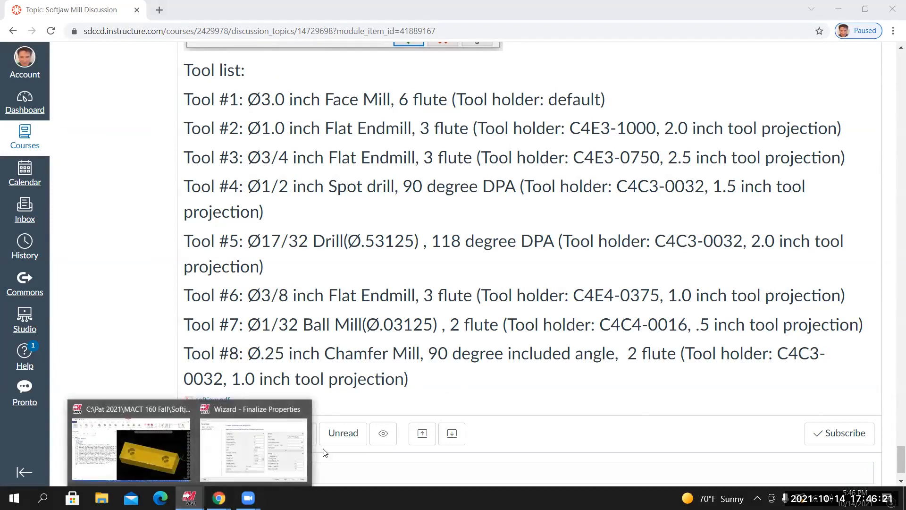
click(178, 437)
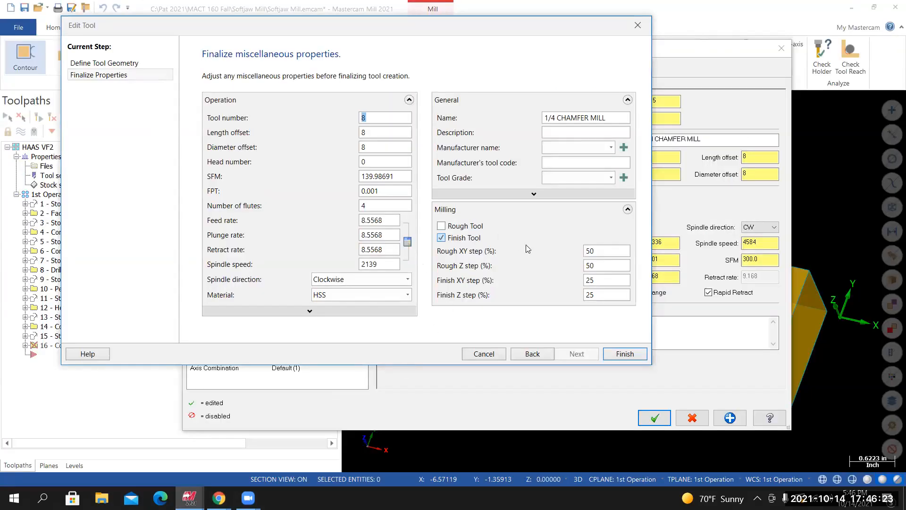
double_click(366, 206)
text(2)
click(406, 242)
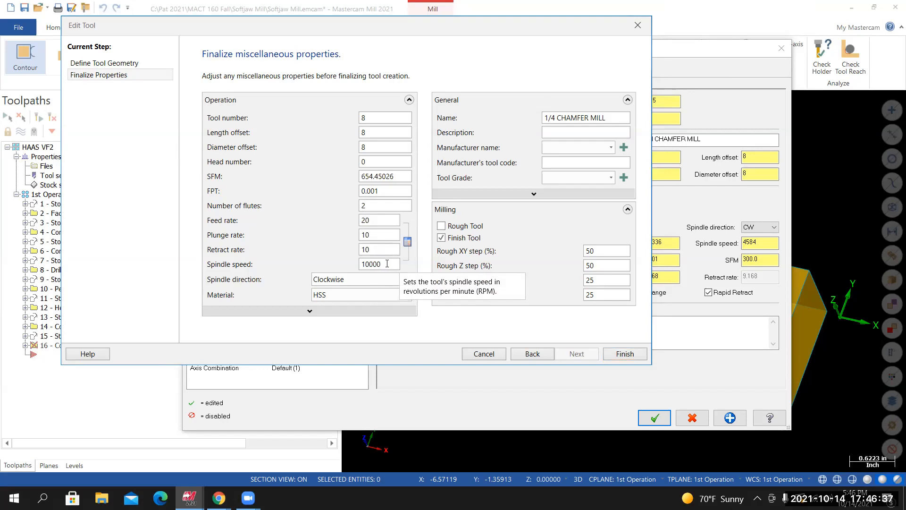
Turn on standard flood coolant for the 1/4 chamfer mill and finish editing the tool
click(277, 311)
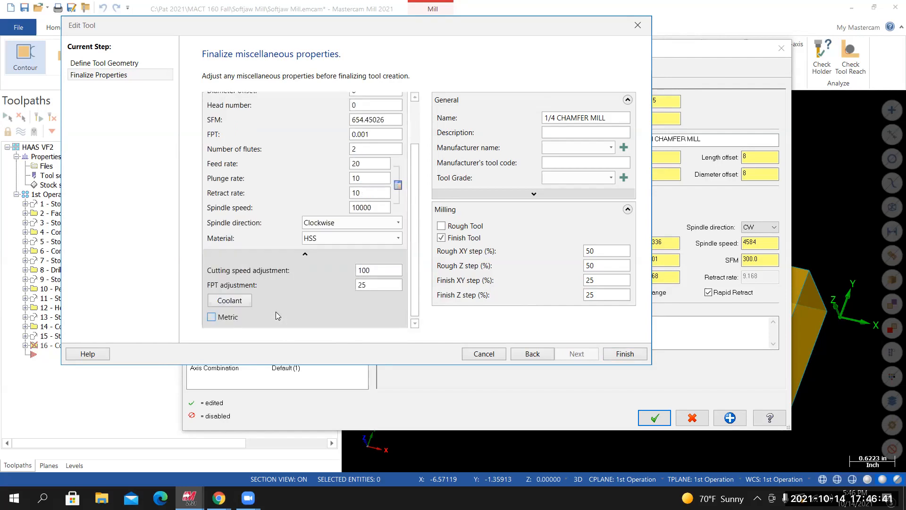
click(229, 301)
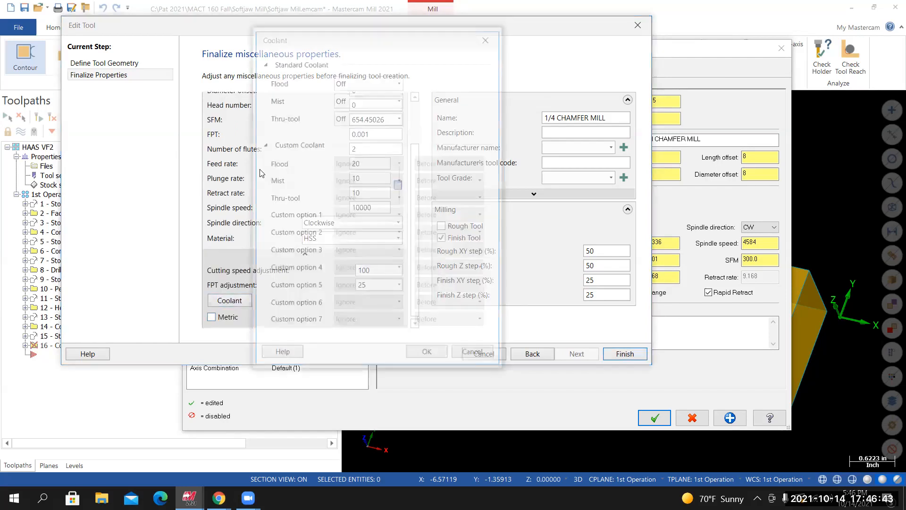
click(399, 82)
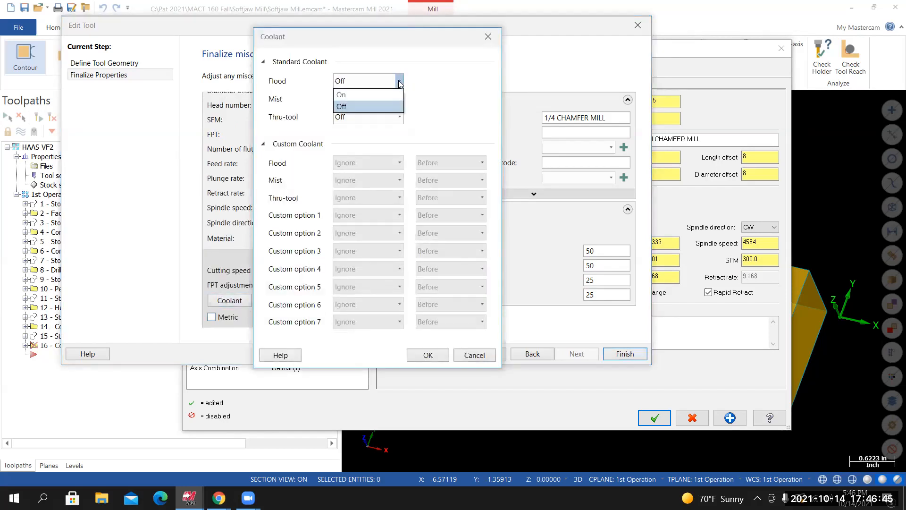
click(347, 95)
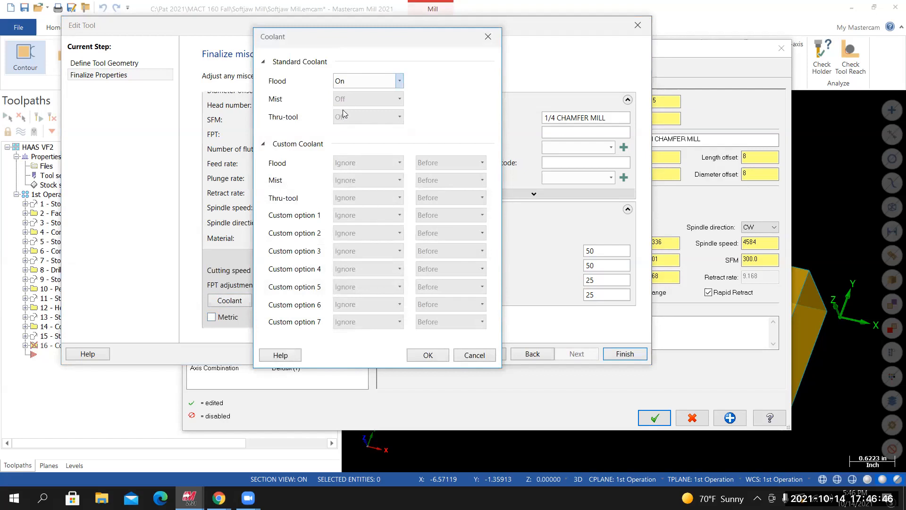
click(429, 355)
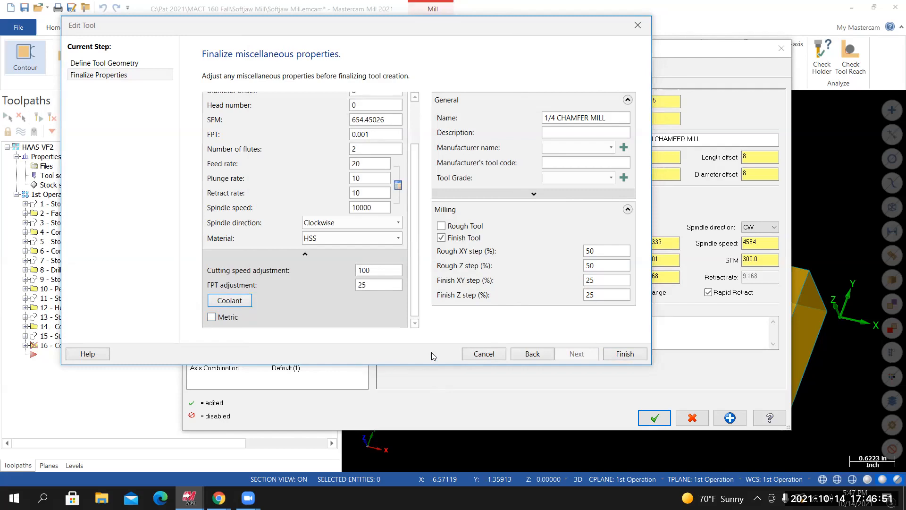
scroll(332, 246, up, 2)
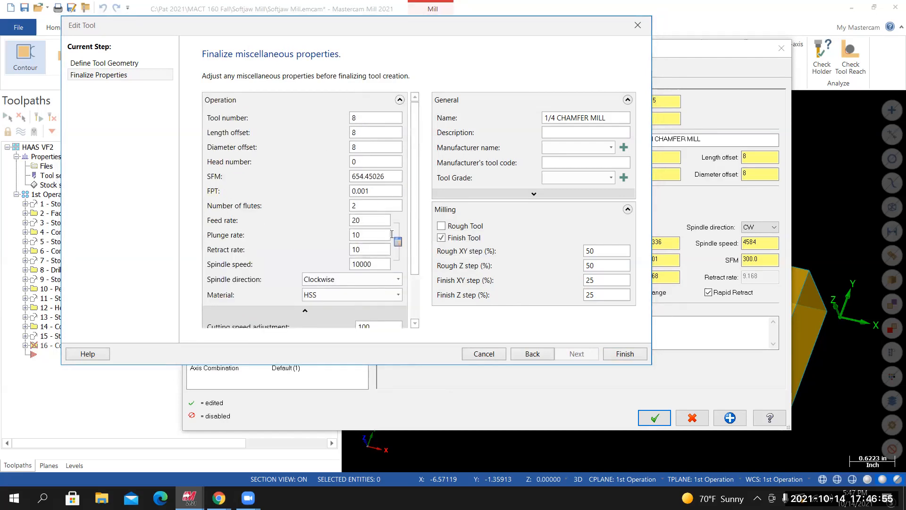
click(621, 353)
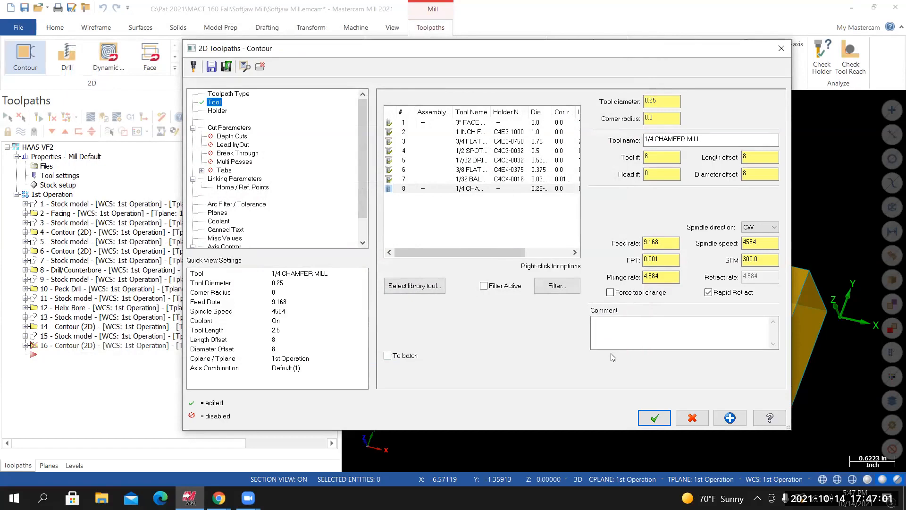
Set the Contour toolpath's feed per tooth to .25*.01 and its plunge rate to 22.92/2
click(761, 243)
double_click(650, 260)
double_click(647, 102)
double_click(652, 259)
text(.25*.01)
key(Return)
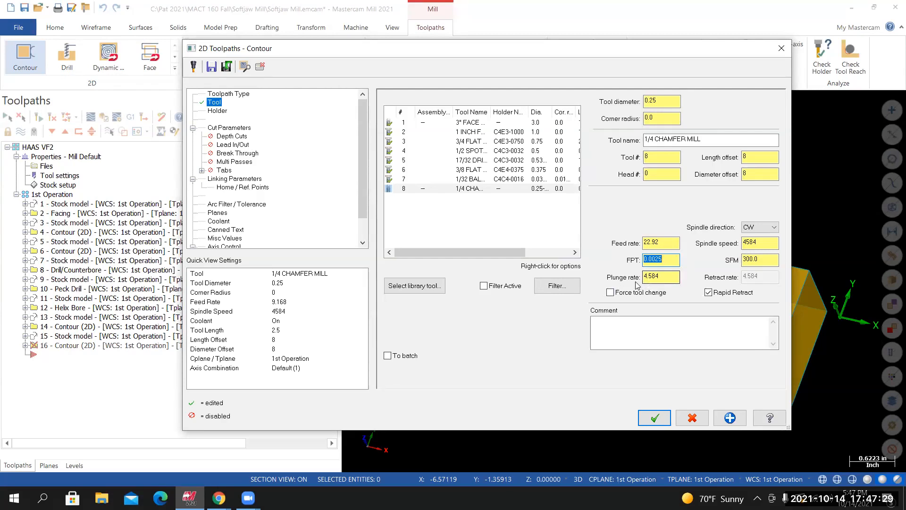
drag(663, 276, 609, 276)
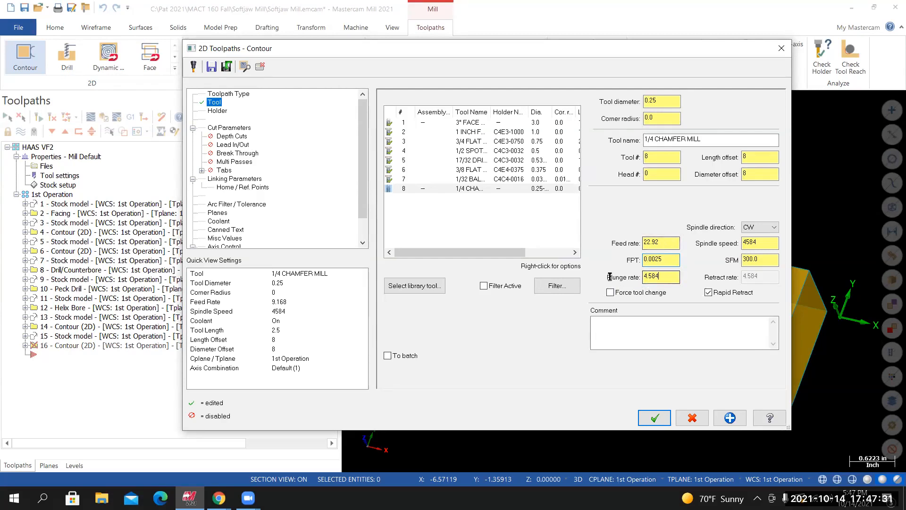
text(22.92/2)
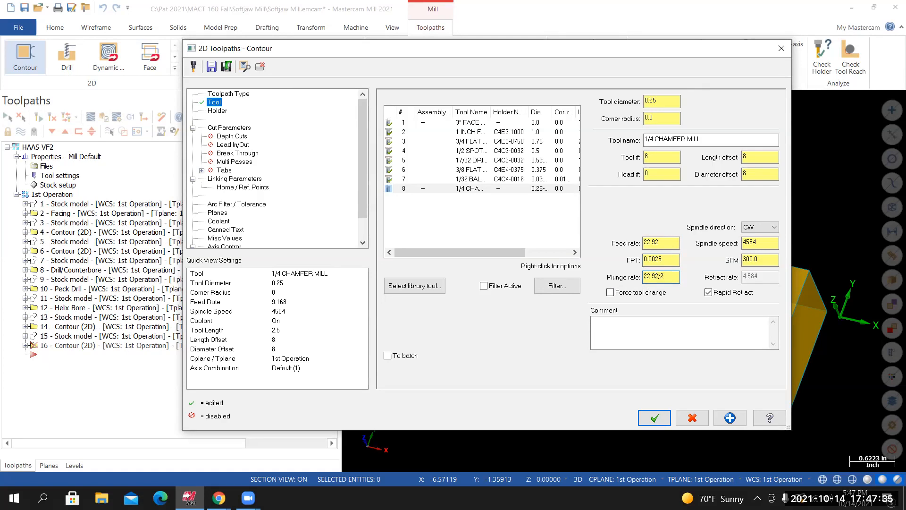
key(Return)
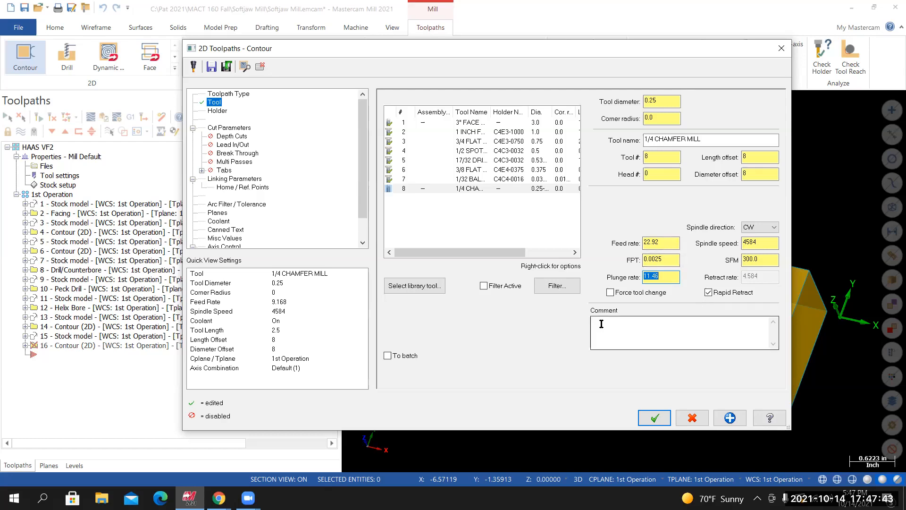
Copy the tool name into the toolpath comment and complete it as "1/4 CHAMFER MILL MACHINE .03 CHAMFER"
click(650, 138)
right_click(660, 138)
click(676, 170)
right_click(609, 332)
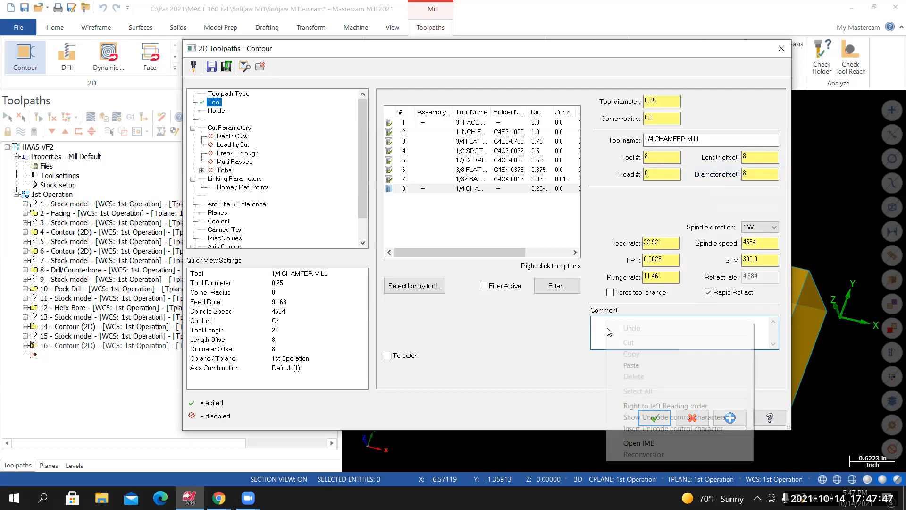
click(614, 366)
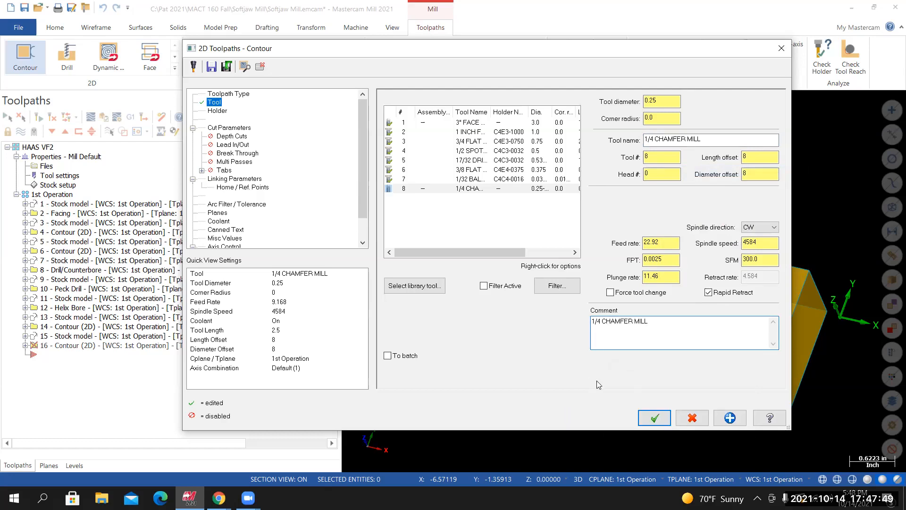
text(, MACHINE .03 C)
Check the chamfer size required by Step 10 of the Softjaw instructions in Chrome and return to Mastercam
click(219, 498)
click(302, 441)
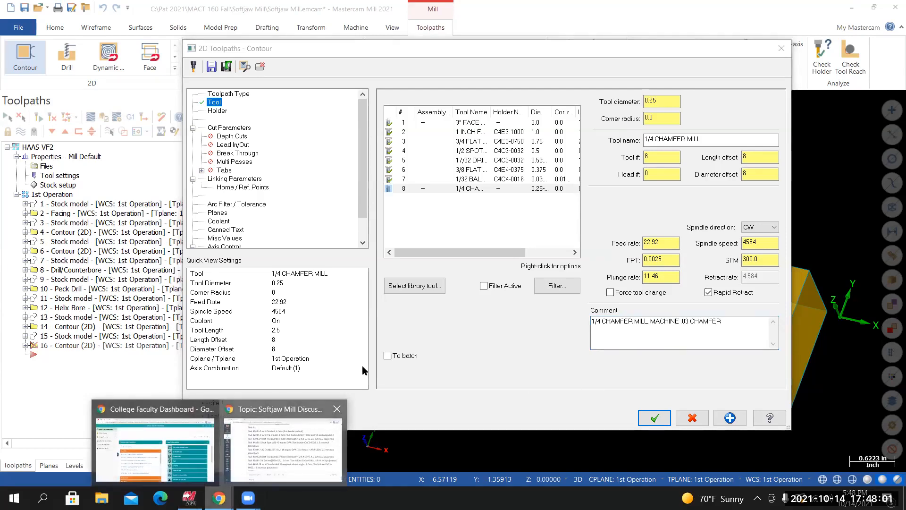
scroll(402, 339, up, 15)
scroll(404, 343, up, 20)
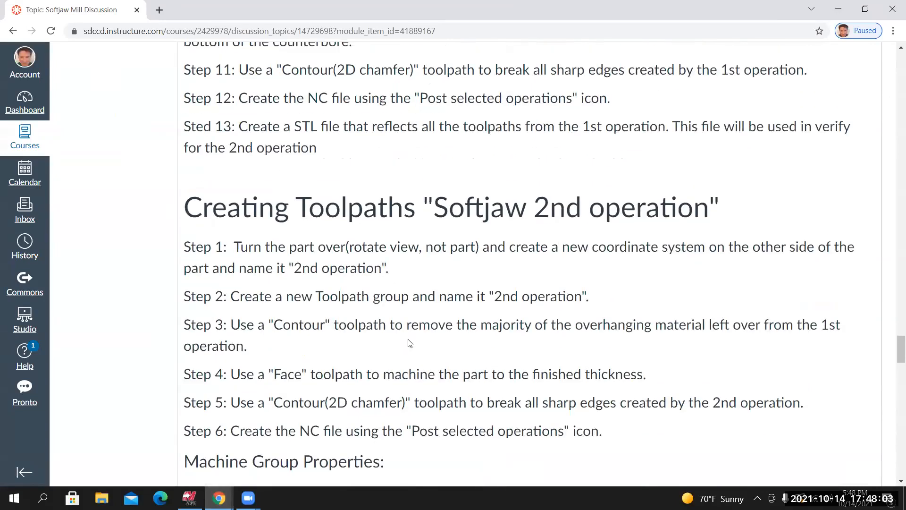
scroll(403, 346, up, 1)
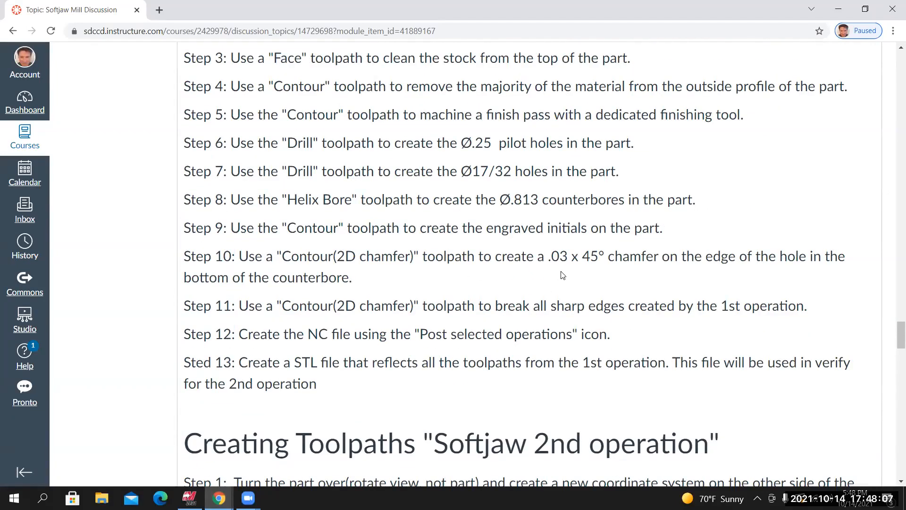
key(alt+Tab)
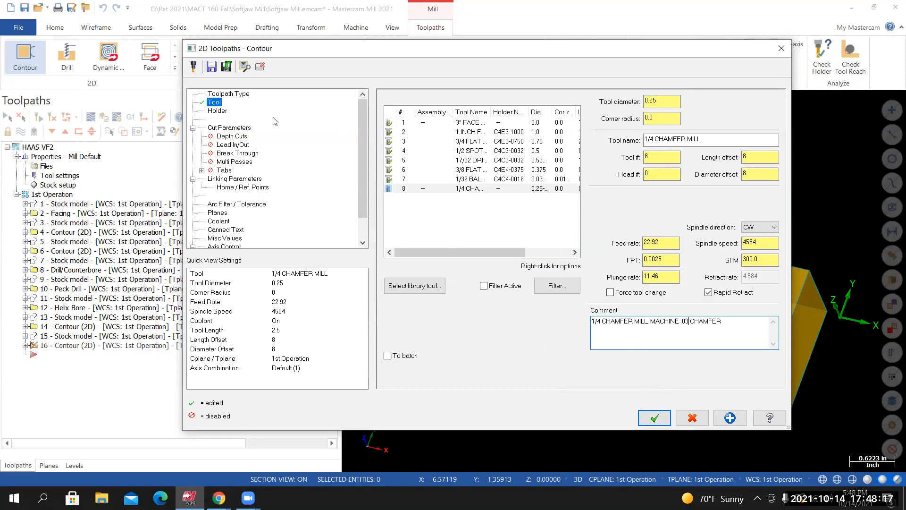
Load the CT40-in tool holder library for the Contour toolpath's holder
click(221, 112)
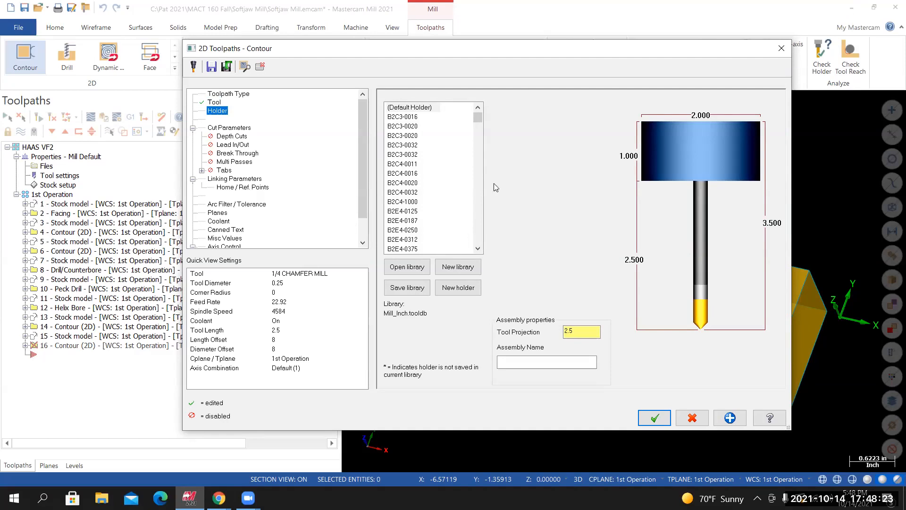
click(411, 268)
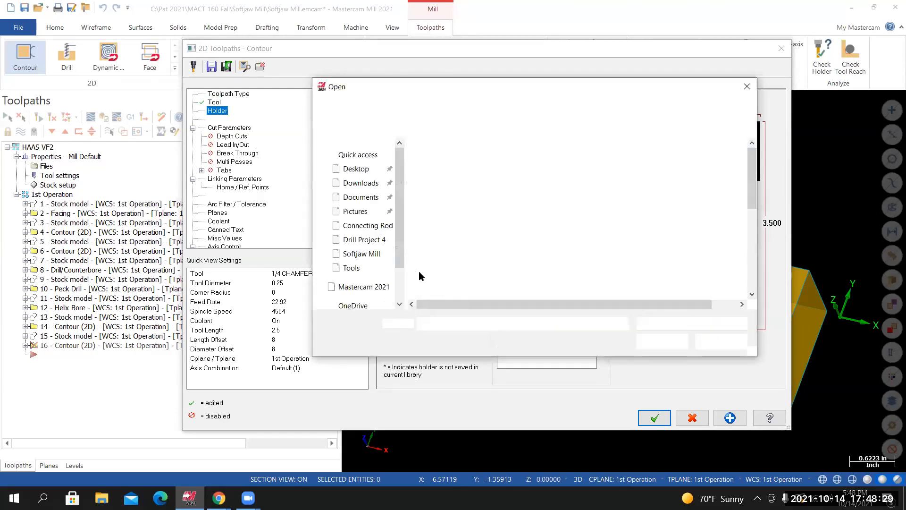
scroll(445, 234, down, 3)
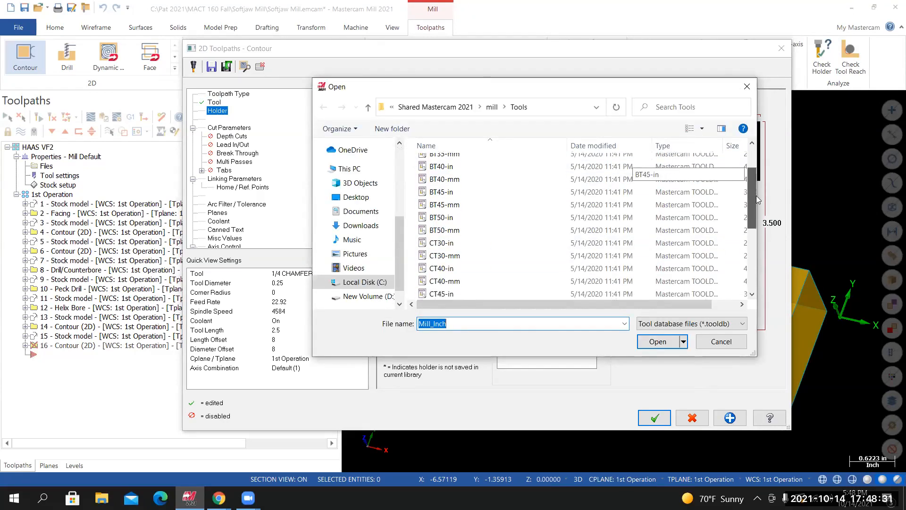
click(444, 224)
click(658, 342)
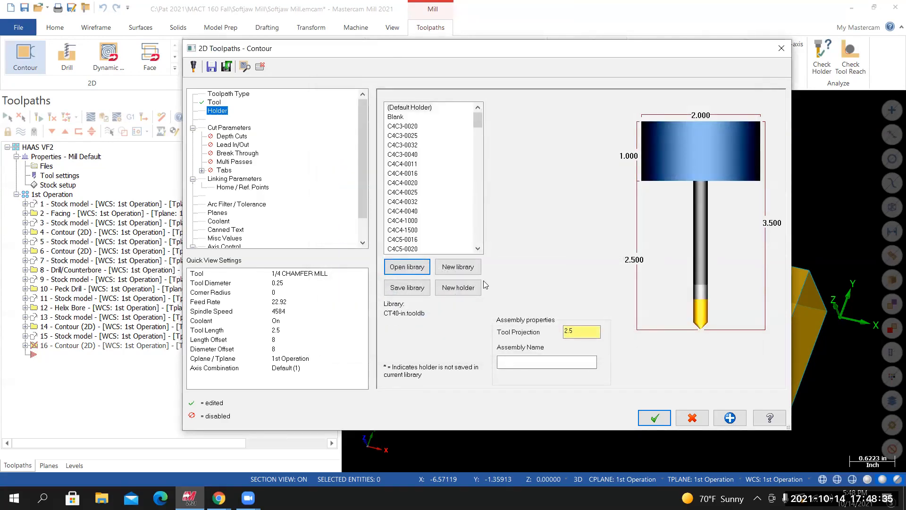
Look up the holder and tool projection for tool #8 in Chrome's Softjaw Mill tool list and return to Mastercam
click(219, 498)
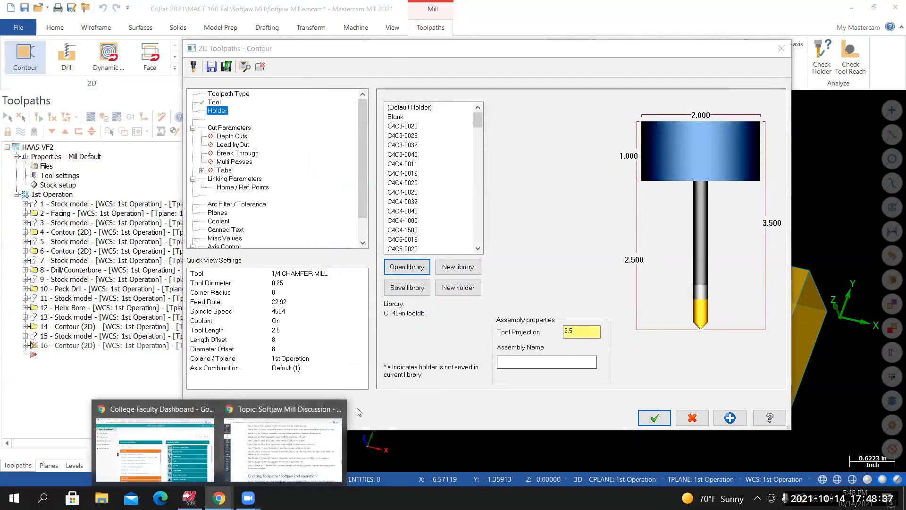
click(303, 448)
scroll(600, 372, down, 20)
scroll(600, 373, down, 20)
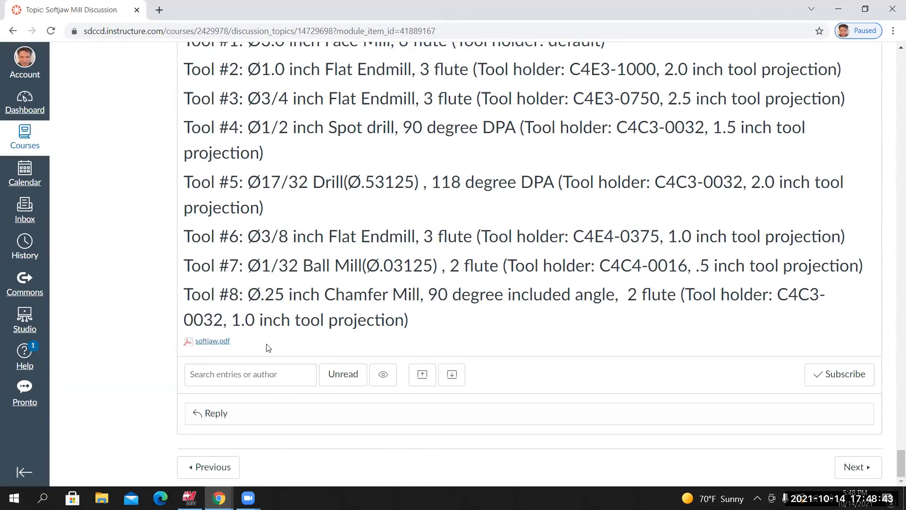
click(189, 498)
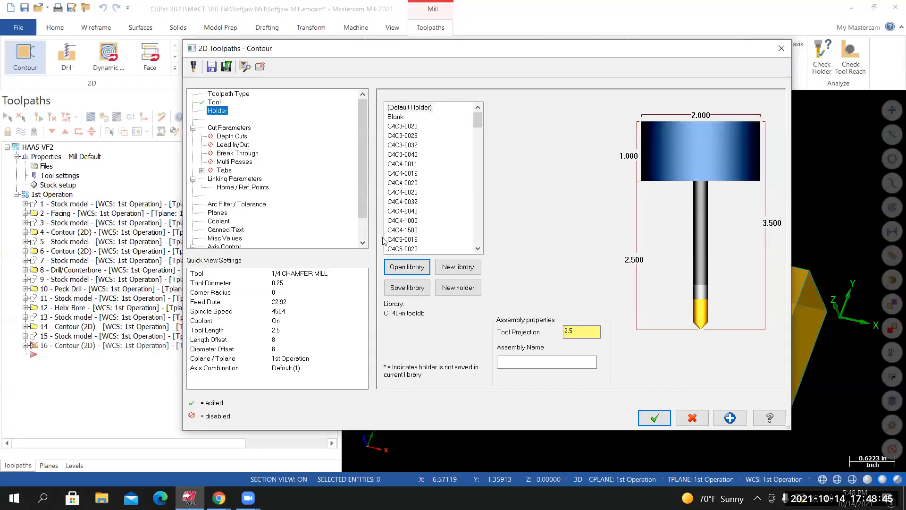
Assign holder C4C3-0032 to the chamfer mill and set the tool projection to 1
click(405, 136)
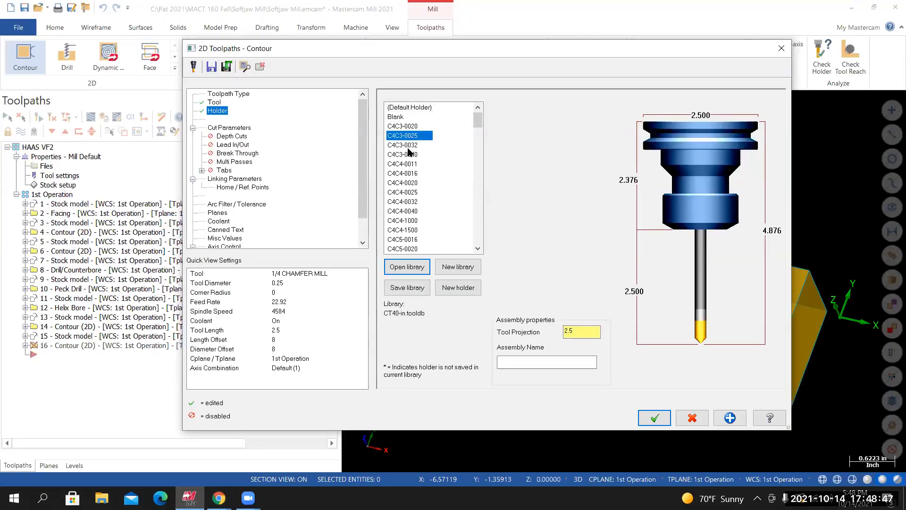
click(409, 146)
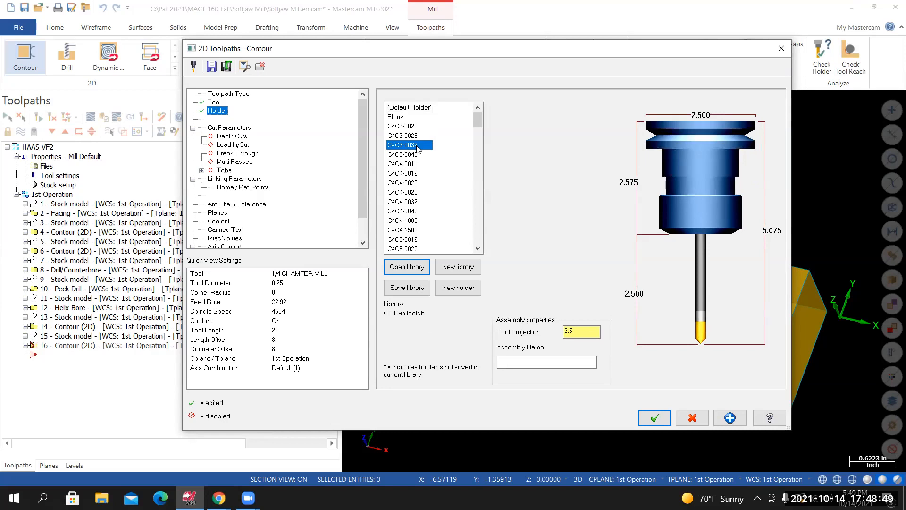
click(591, 334)
text(1)
key(Tab)
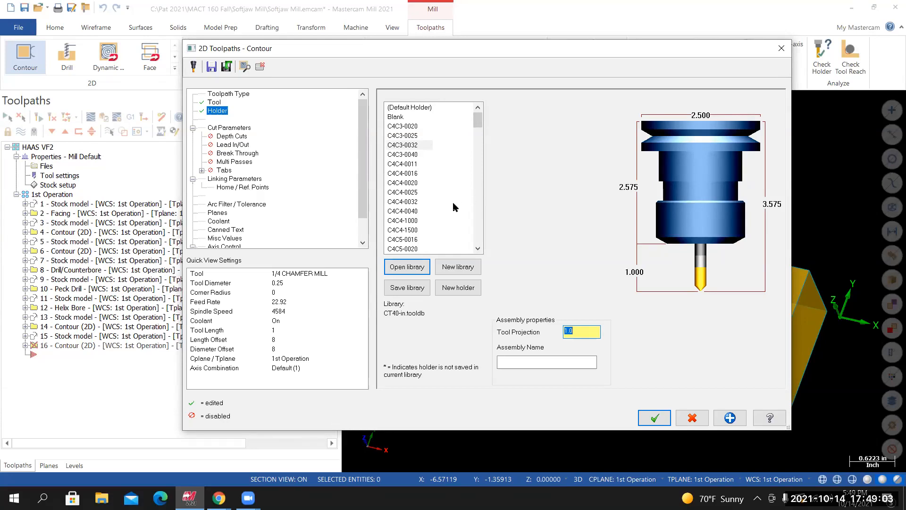
Set the Contour toolpath's compensation type to Wear and its contour type to 2D chamfer in the cut parameters
click(236, 128)
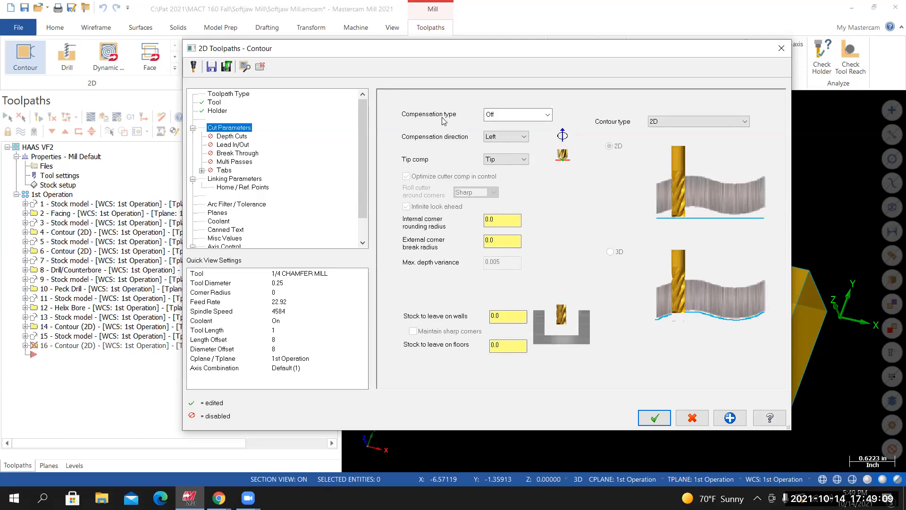
click(548, 115)
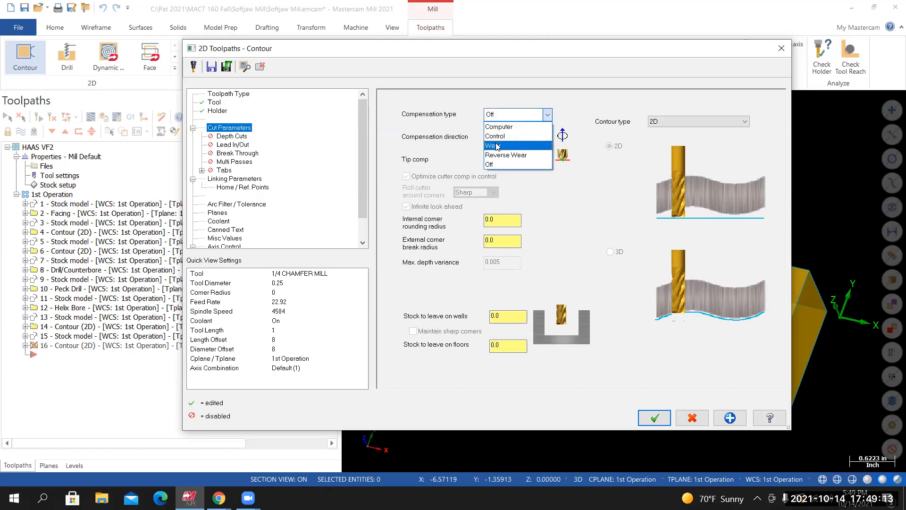
click(497, 147)
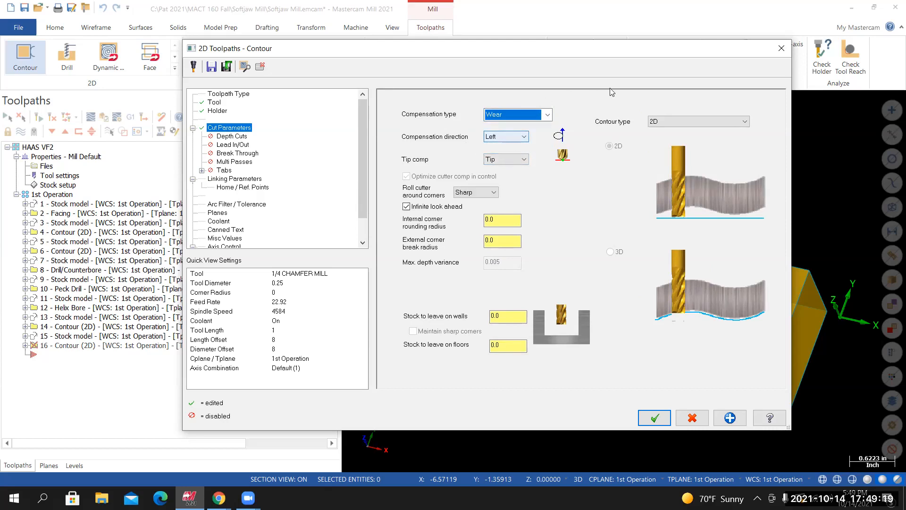
click(746, 122)
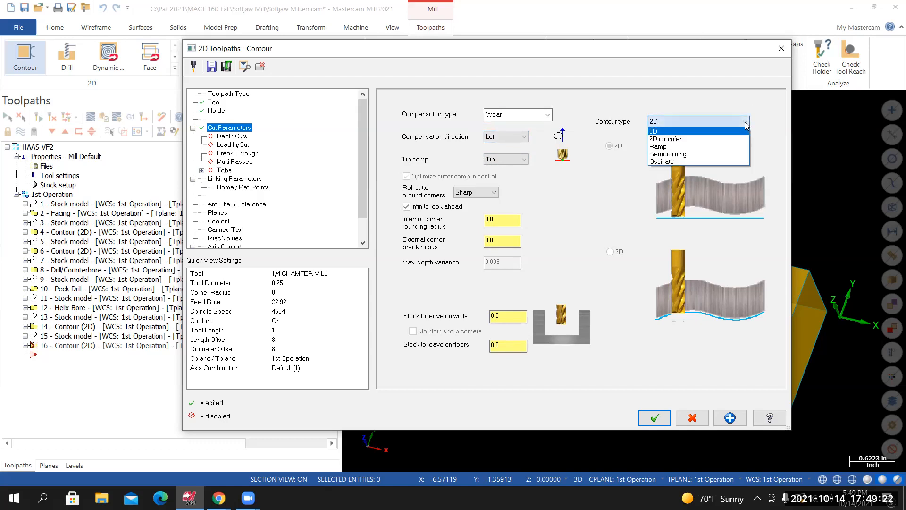
click(678, 142)
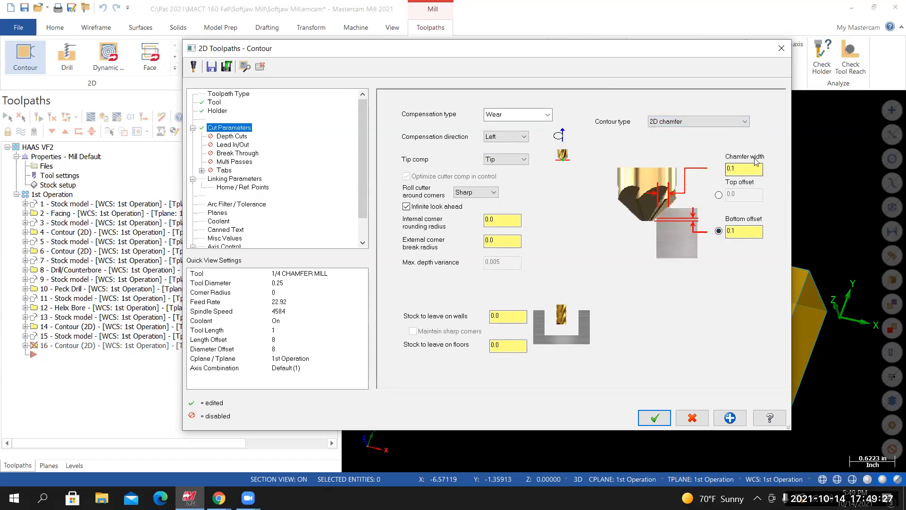
Set the chamfer width to 0.03 and the bottom offset to 0.025 for the 2D chamfer
click(742, 168)
text(03)
click(738, 232)
text(.025)
click(494, 345)
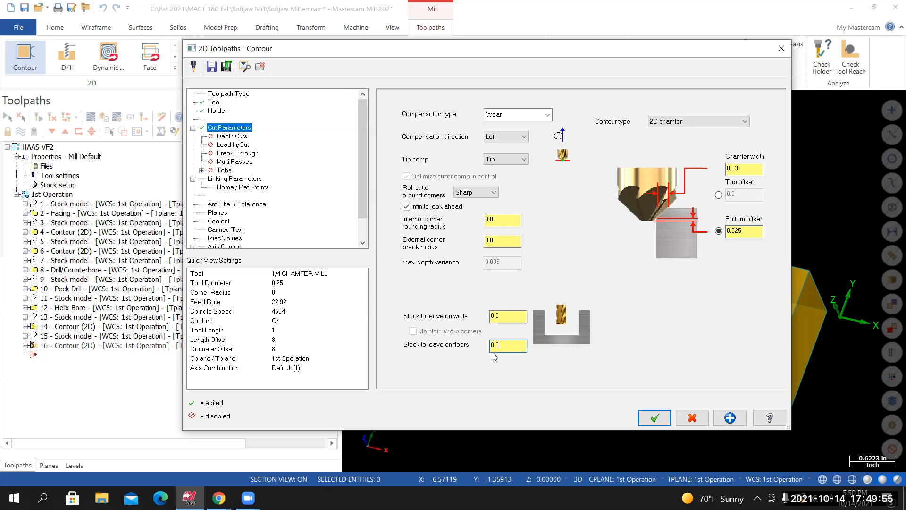
Leave depth cuts off, enable Lead In/Out with its default entry and exit, and review the Multi Passes settings
click(232, 137)
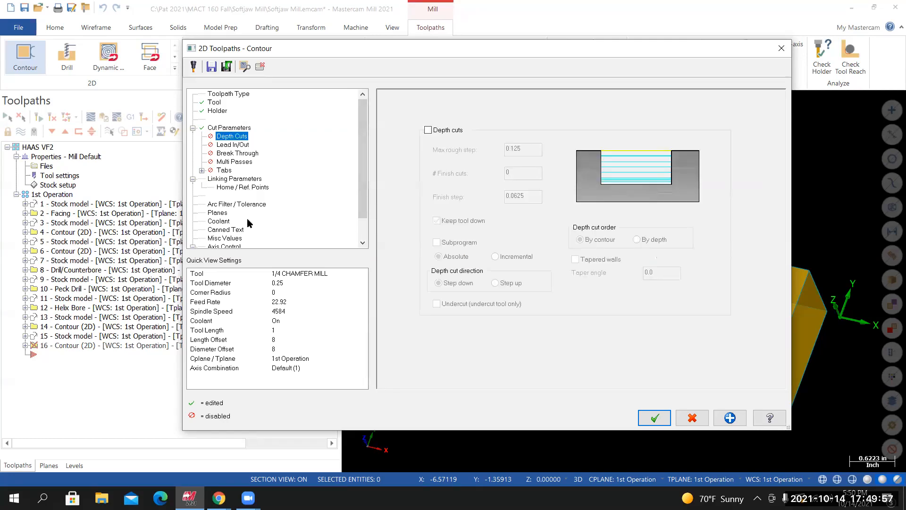
click(234, 144)
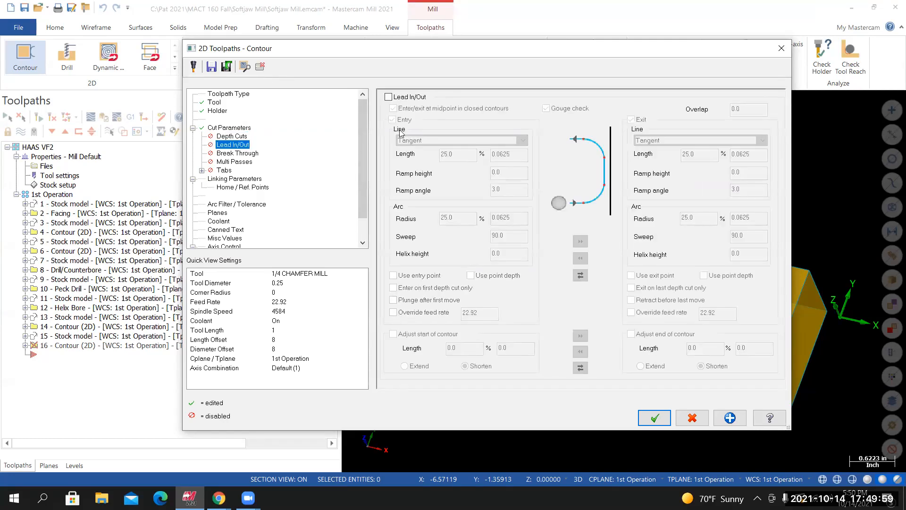
click(388, 97)
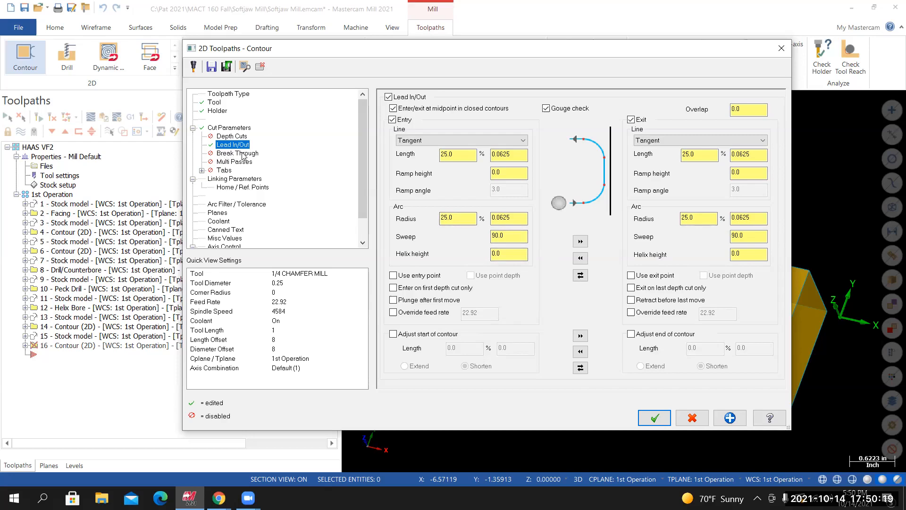
click(235, 162)
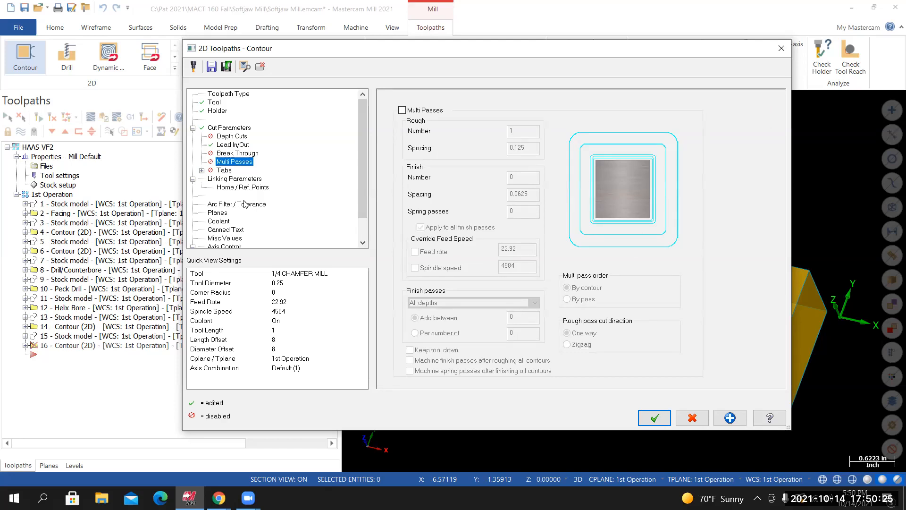
Turn off the retract height in the linking parameters and pick the top of stock from the hole edge at the counterbore bottom
click(235, 180)
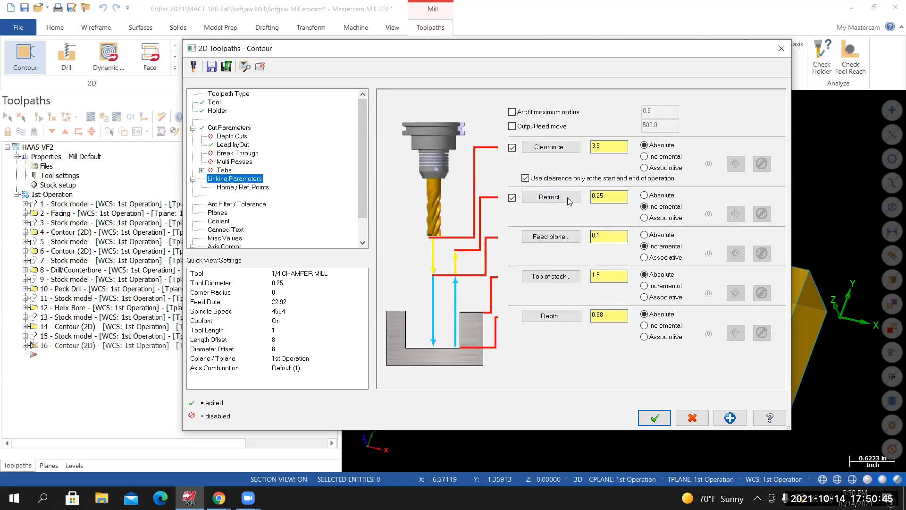
click(513, 198)
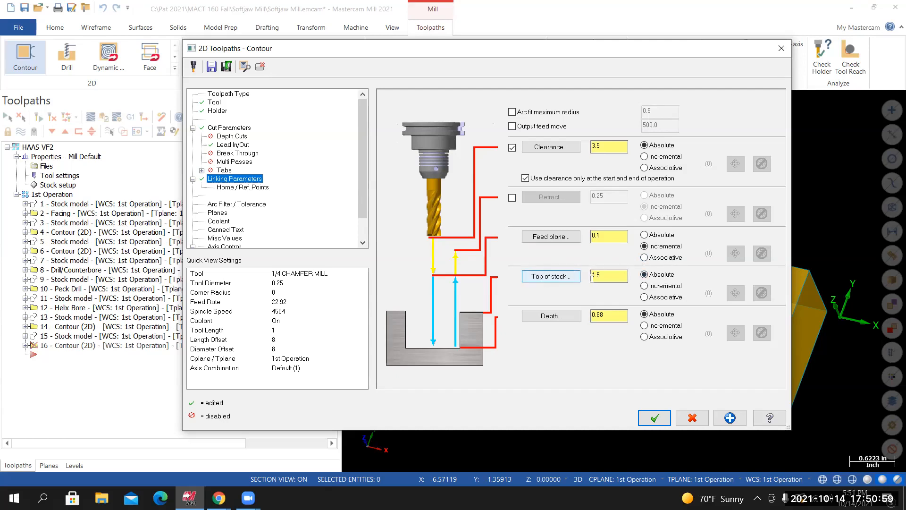
click(569, 279)
middle_drag(572, 311, 514, 269)
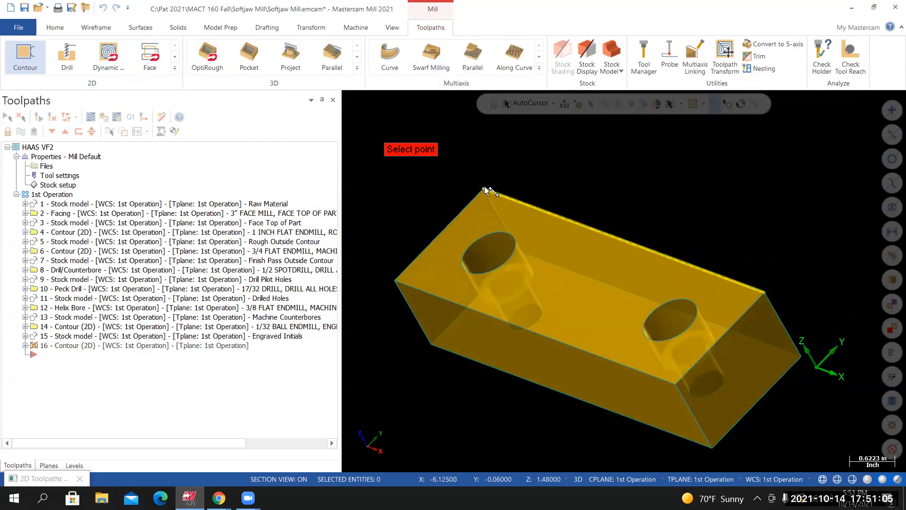
middle_drag(494, 217, 539, 266)
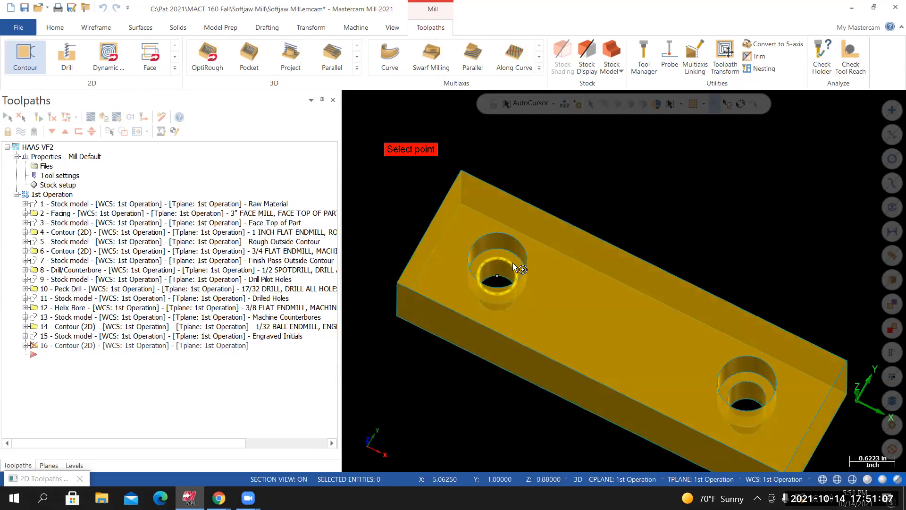
click(516, 263)
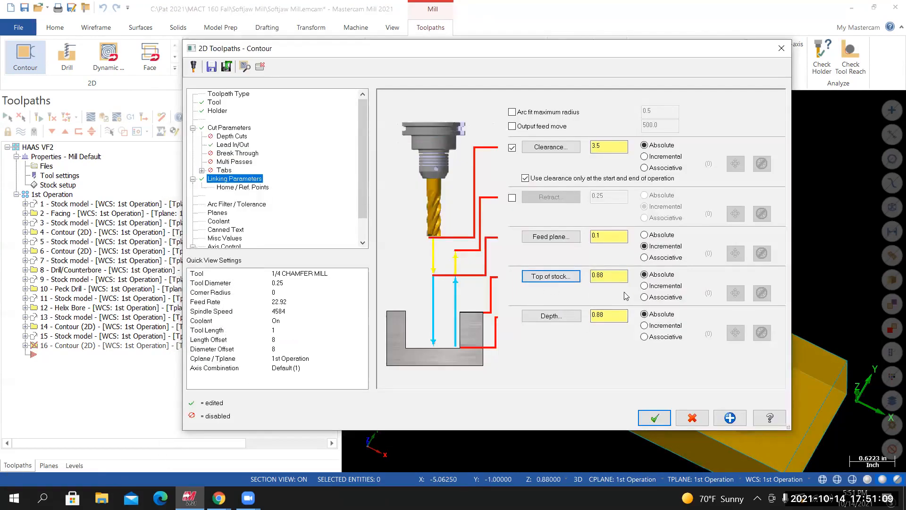
Set both the top of stock and the depth to 0 incremental in the linking parameters
double_click(605, 277)
text(0)
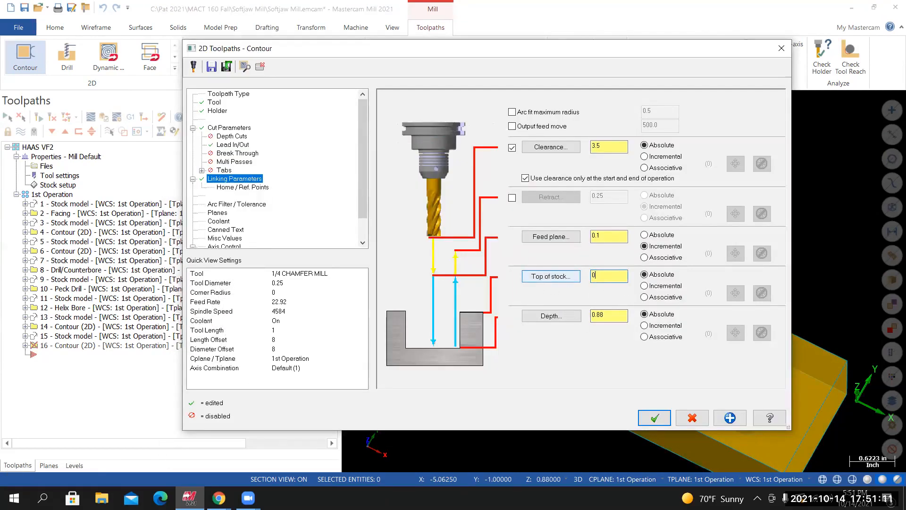
click(645, 287)
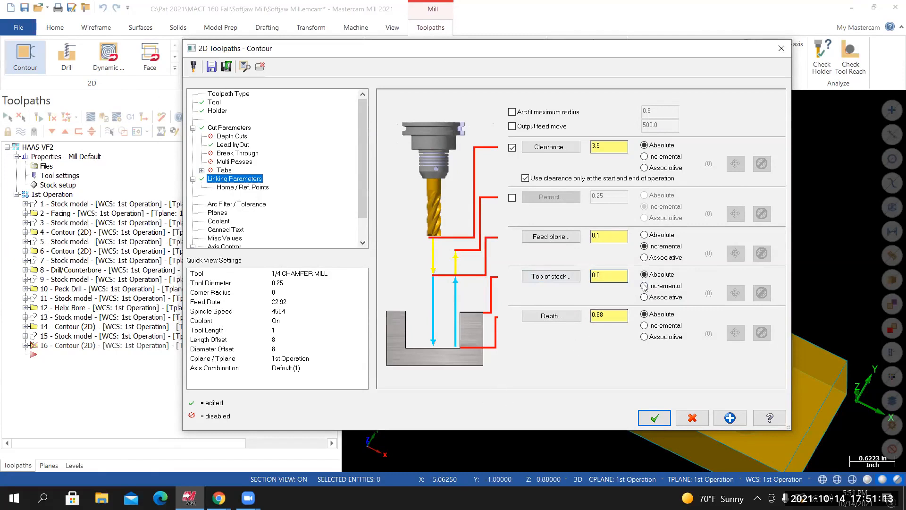
click(551, 316)
click(526, 265)
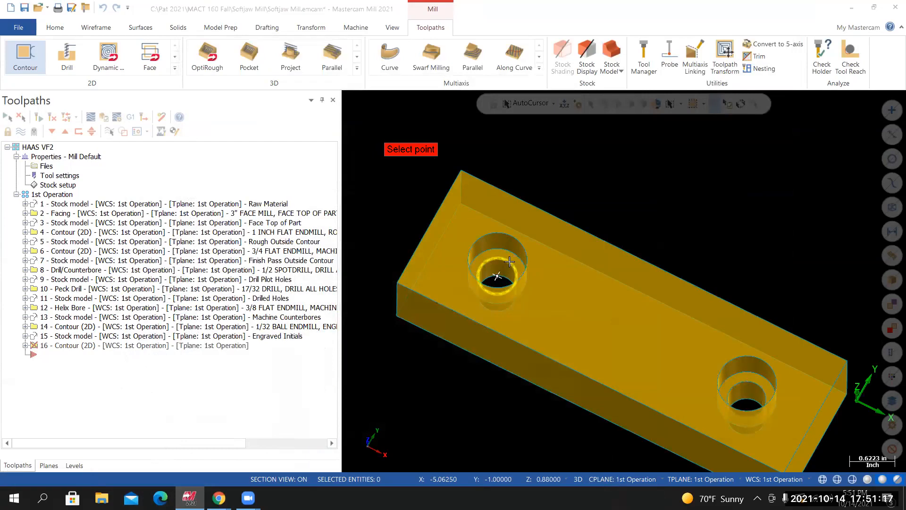
click(625, 316)
text(0)
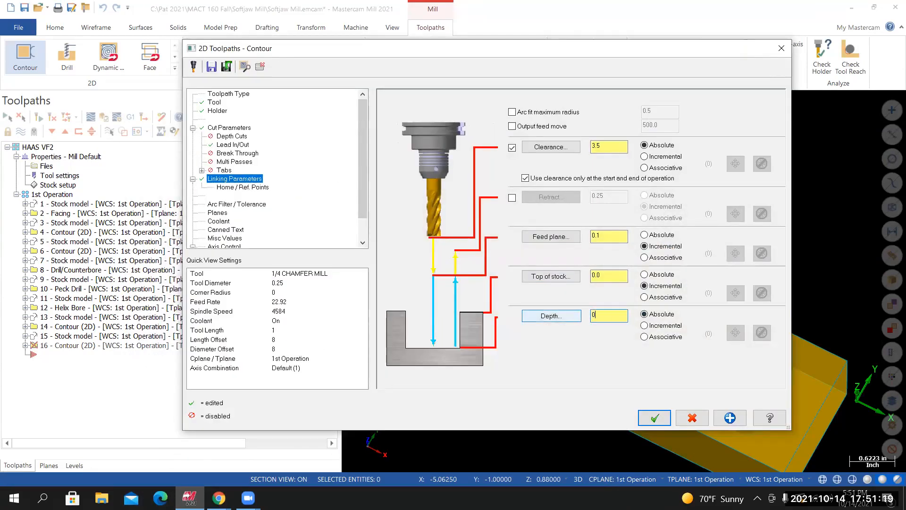
click(645, 326)
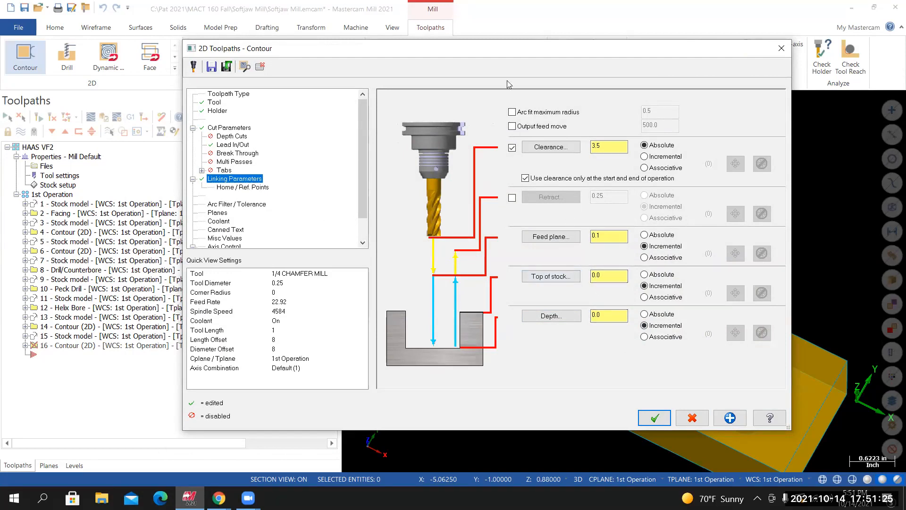
Enable the retract height as absolute, taking it from the part's top back corner plus .25
drag(527, 49, 152, 97)
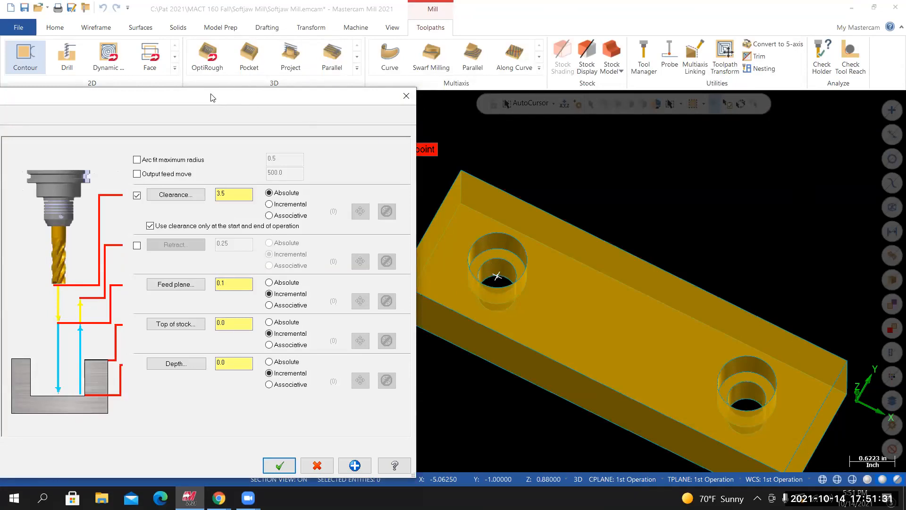
drag(439, 54, 434, 54)
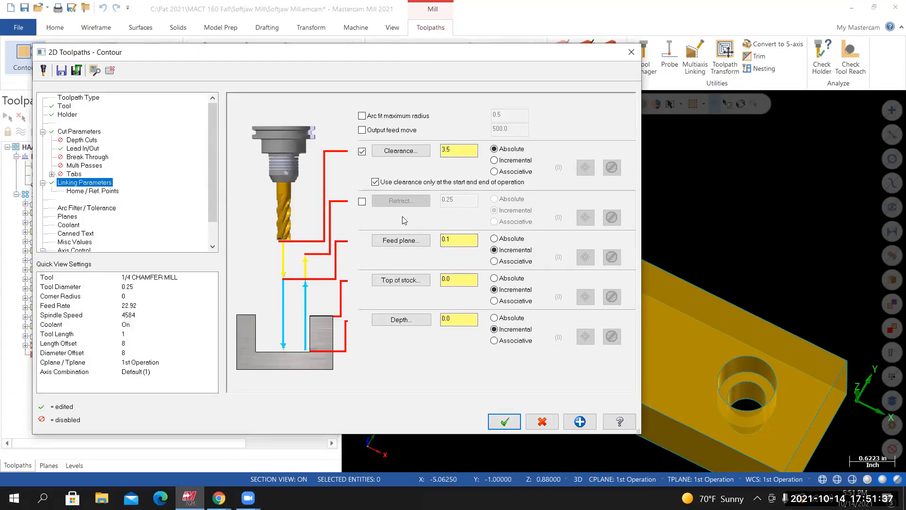
click(363, 203)
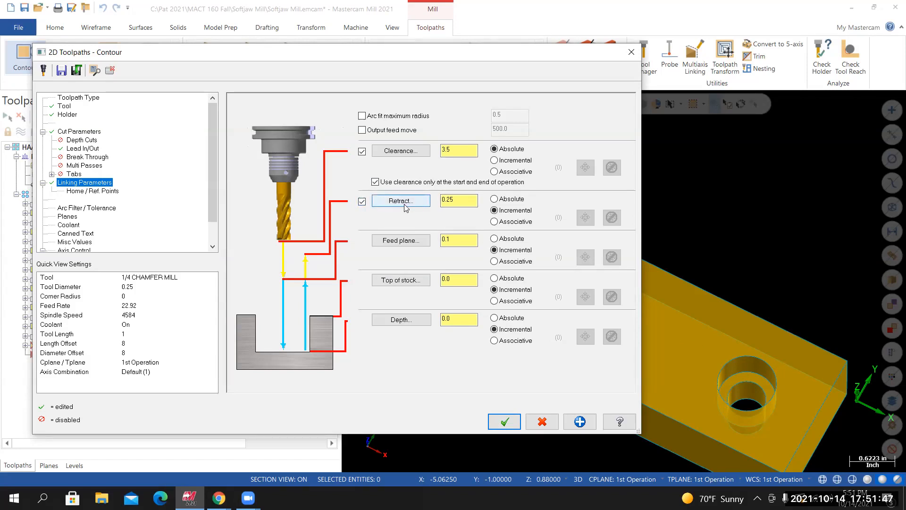
click(494, 199)
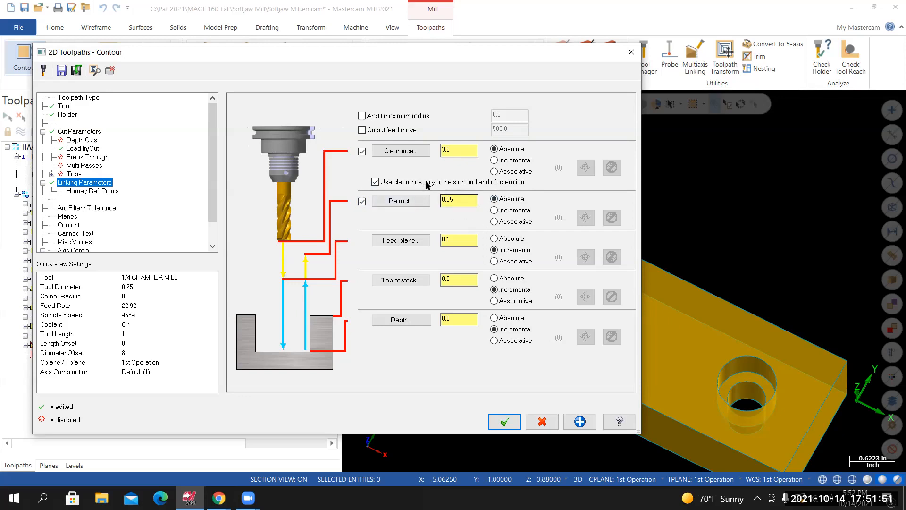
click(401, 201)
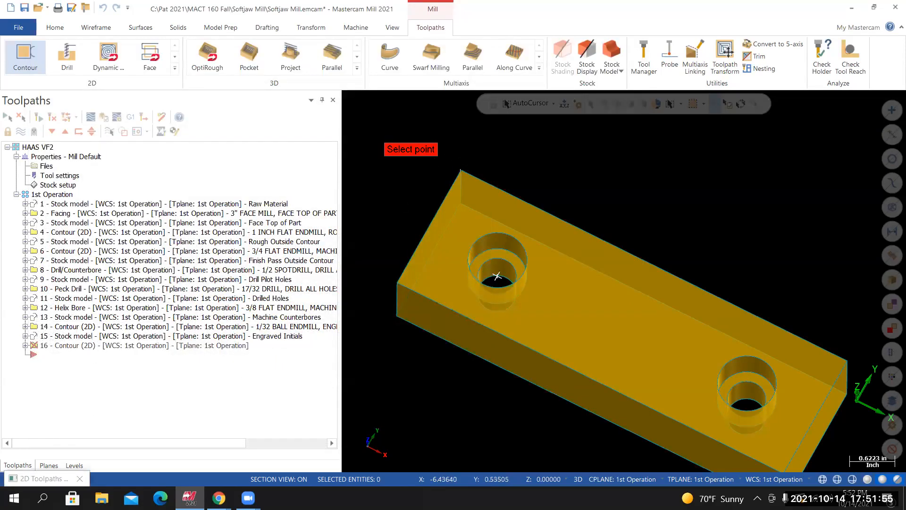
click(462, 171)
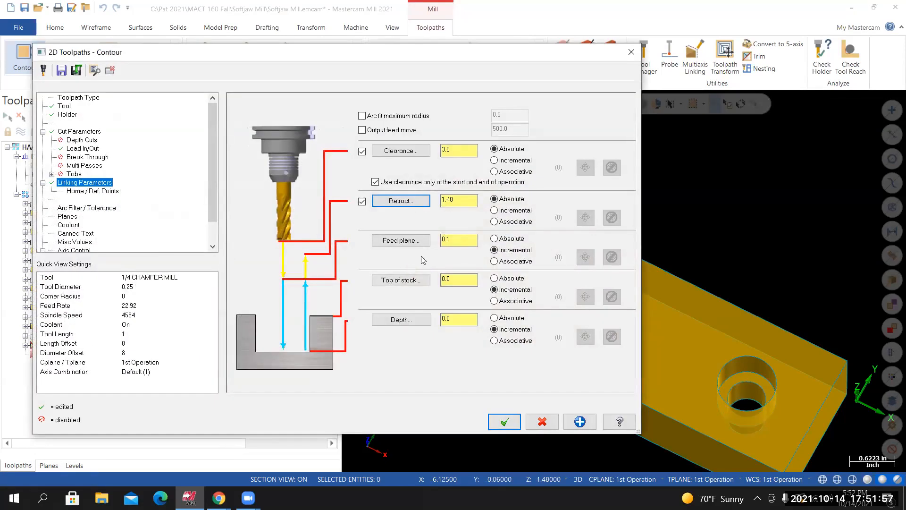
text(+.25)
key(Return)
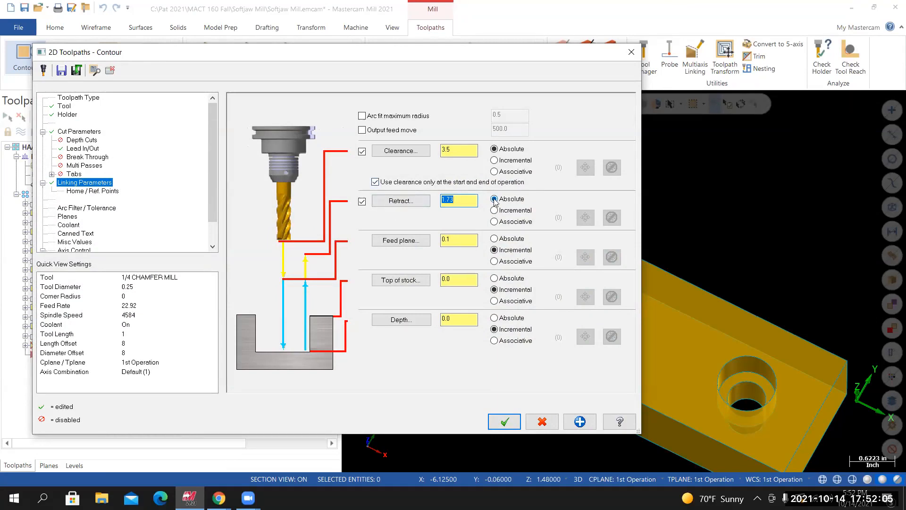
Pick the retract height again from the block's top front corner and raise it to 1.73
click(405, 201)
middle_drag(374, 273, 478, 220)
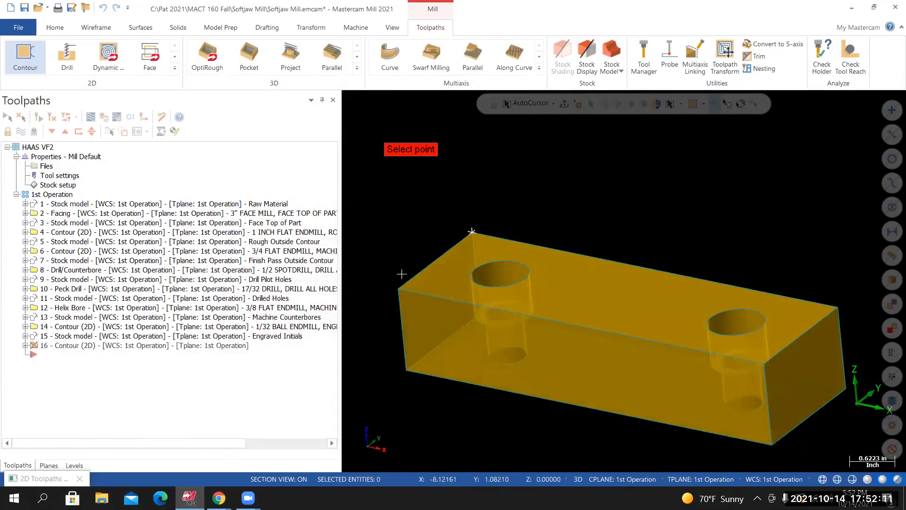
click(400, 289)
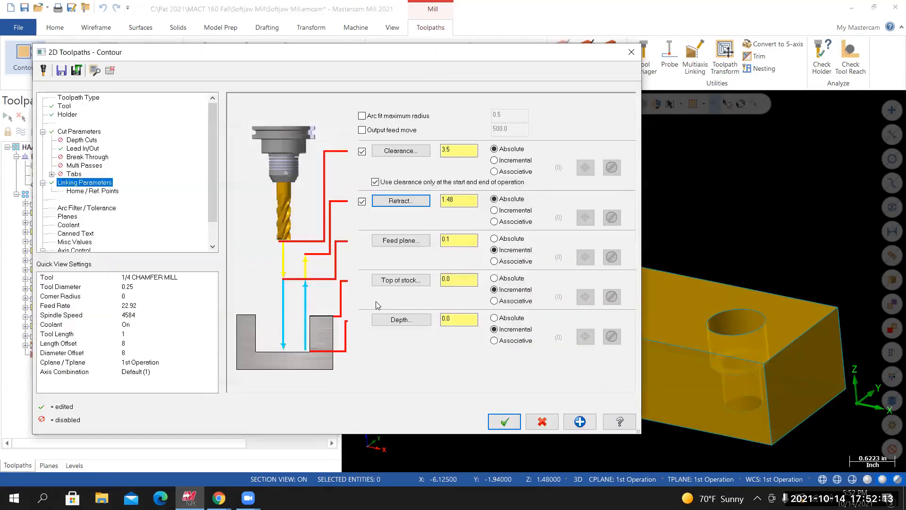
click(454, 201)
key(Return)
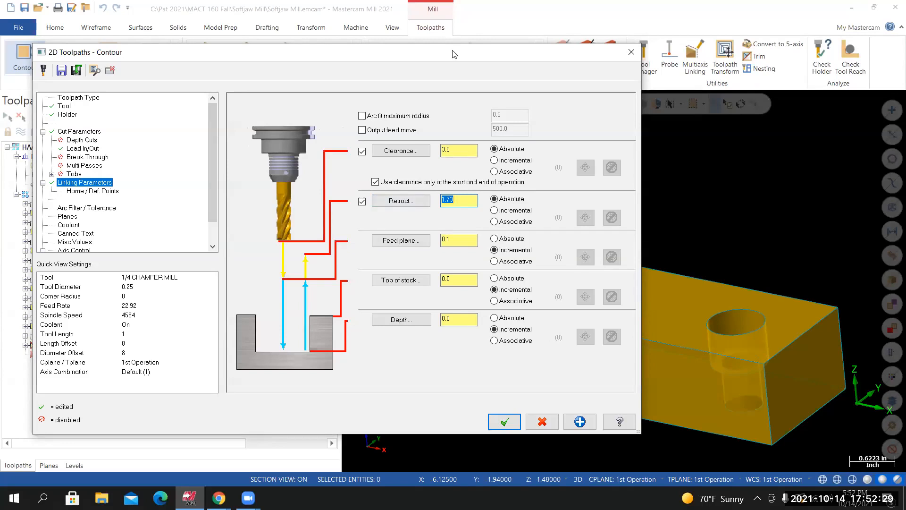
Accept the Contour parameters to generate the 2D chamfer toolpath and inspect its moves over both holes
drag(284, 50, 110, 36)
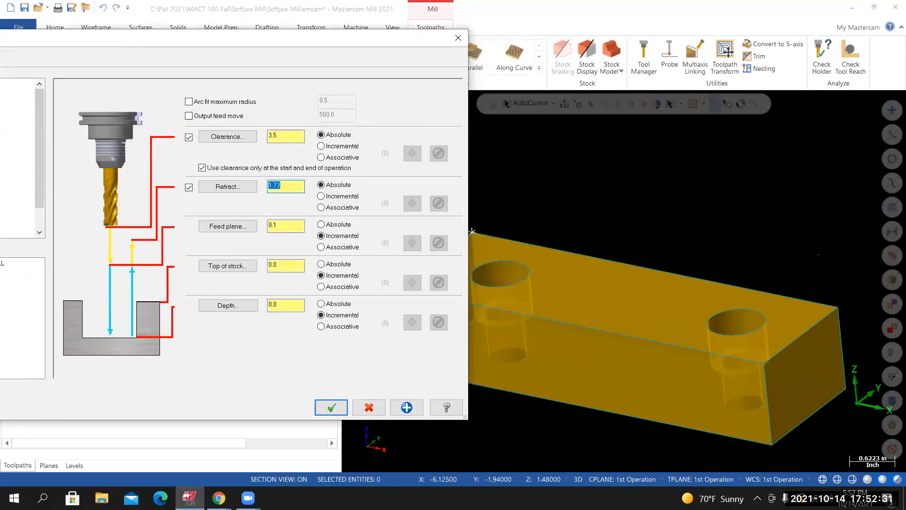
drag(231, 47, 403, 53)
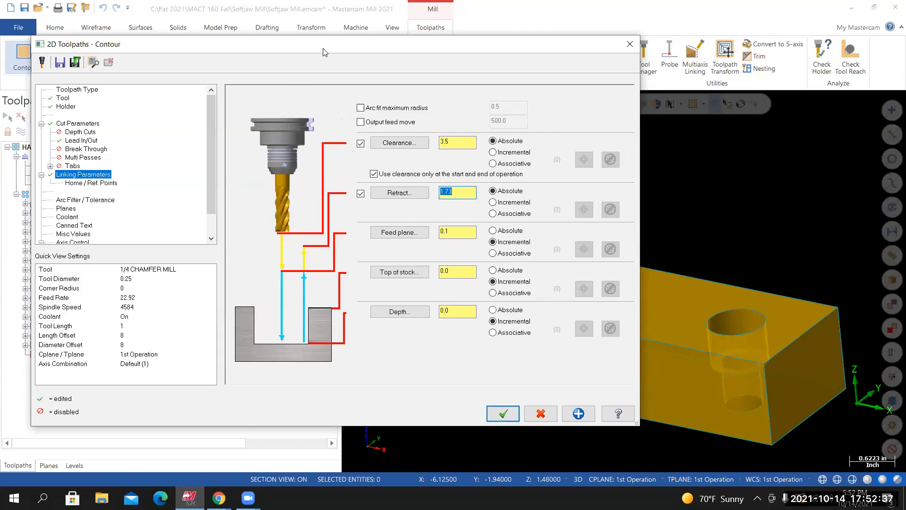
drag(324, 52, 388, 54)
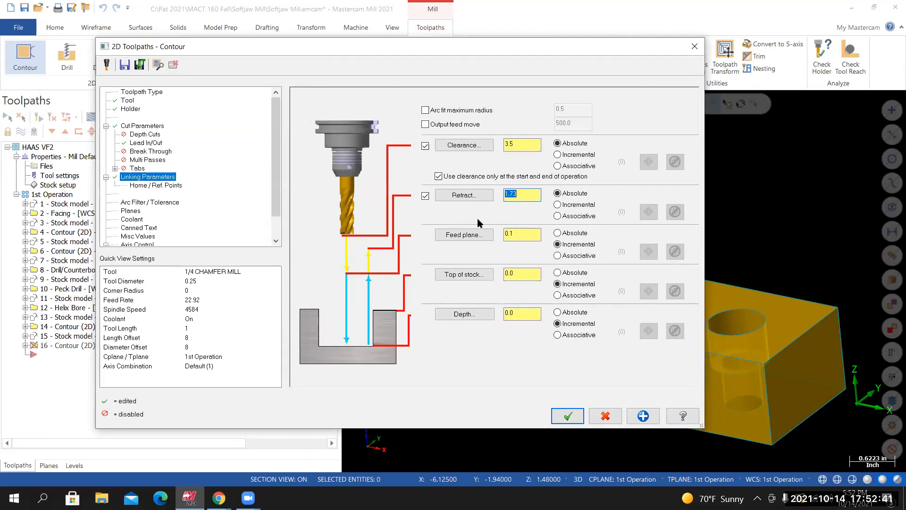
click(568, 417)
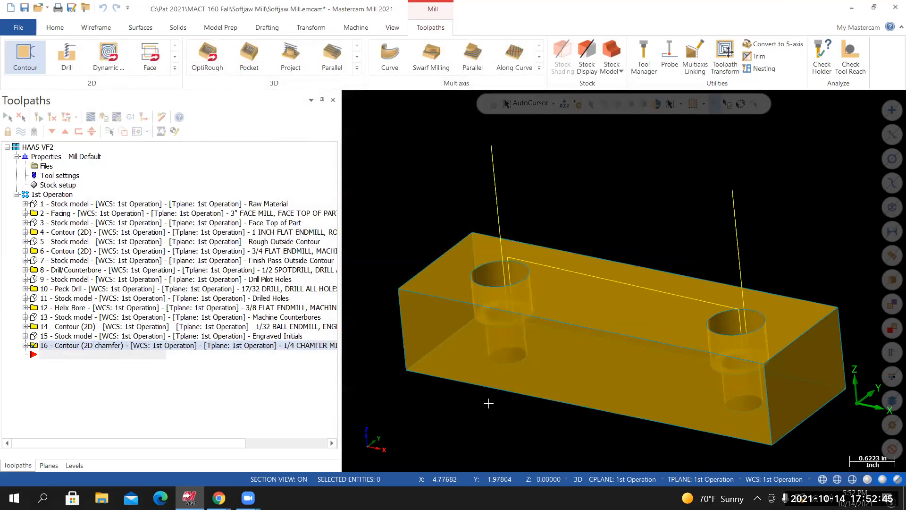
mouse_move(489, 404)
middle_down()
mouse_move(528, 385)
mouse_move(533, 395)
mouse_move(503, 423)
mouse_move(500, 443)
mouse_move(509, 390)
mouse_move(538, 368)
mouse_move(478, 420)
mouse_move(490, 415)
middle_up()
scroll(494, 352, up, 2)
scroll(465, 243, down, 2)
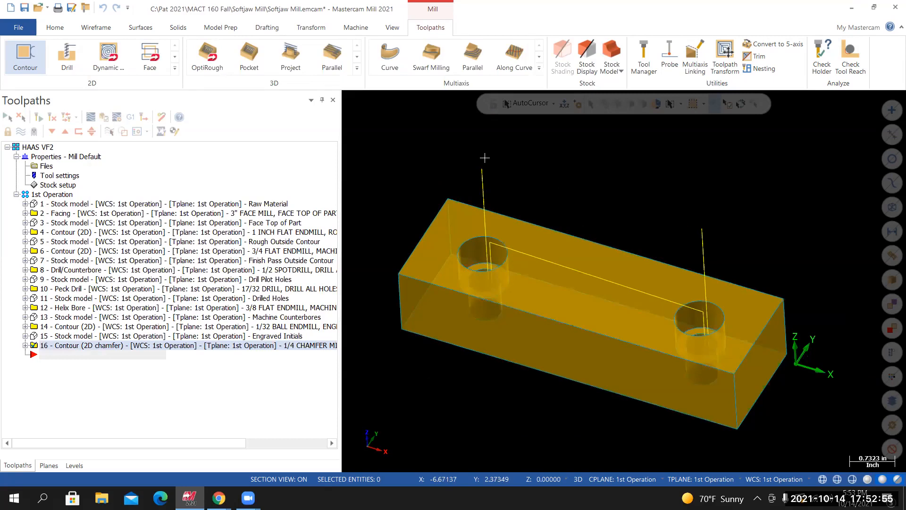
Examine the 2D chamfer toolpath's rapid, retract and linking moves between the two counterbored holes from several angles
mouse_move(489, 276)
middle_down()
mouse_move(519, 326)
mouse_move(463, 249)
middle_up()
scroll(468, 264, up, 4)
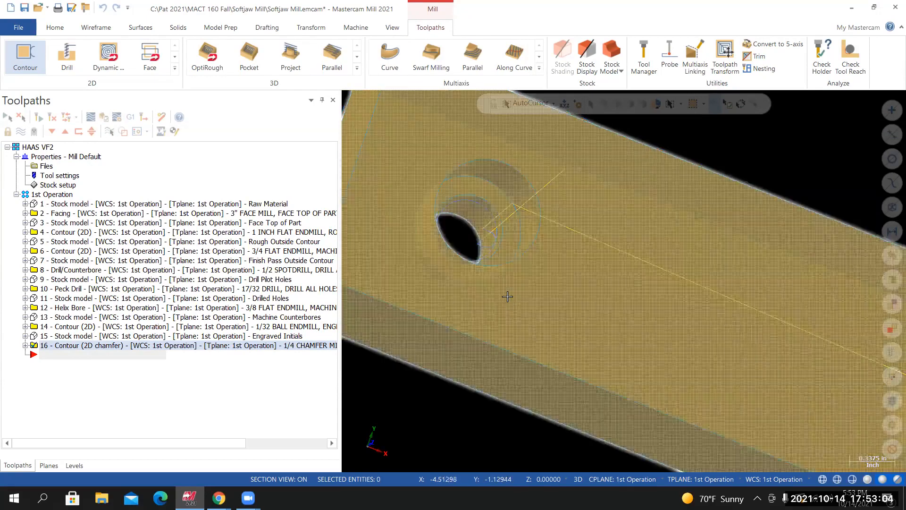
scroll(524, 314, down, 3)
middle_drag(609, 326, 562, 283)
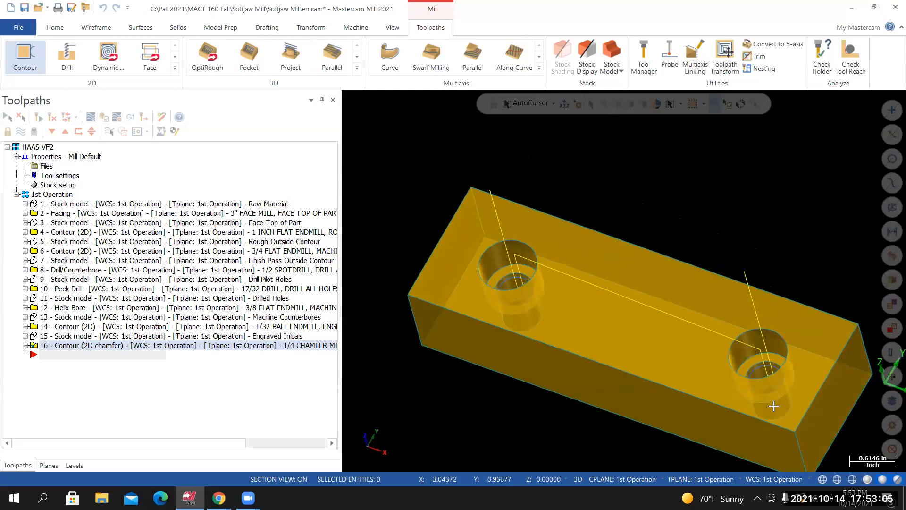
middle_drag(485, 325, 533, 293)
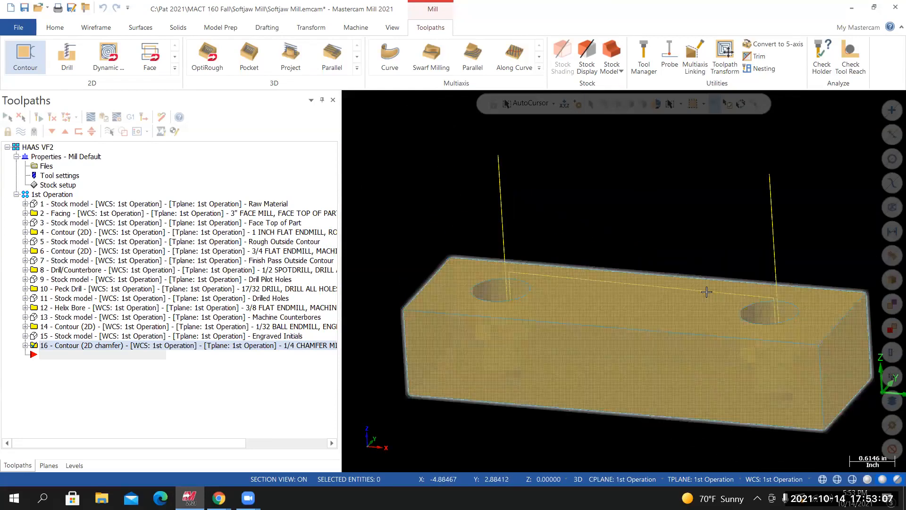
middle_drag(779, 300, 779, 328)
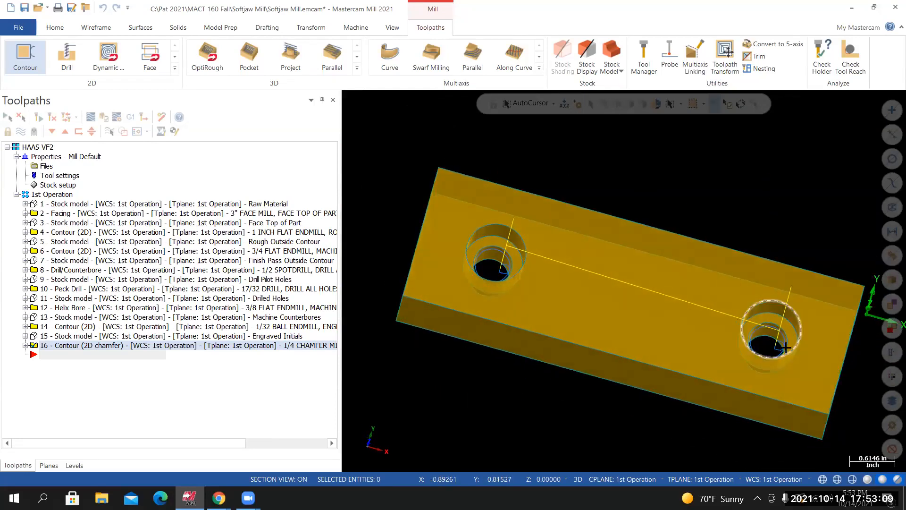
Examine up close the chamfer toolpath's lead-in, lead-out and circular cuts around both hole edges at the counterbore bottoms
scroll(780, 332, up, 3)
scroll(775, 305, up, 2)
scroll(774, 358, down, 3)
scroll(697, 341, down, 2)
middle_drag(628, 345, 604, 346)
scroll(521, 283, up, 2)
scroll(522, 282, up, 1)
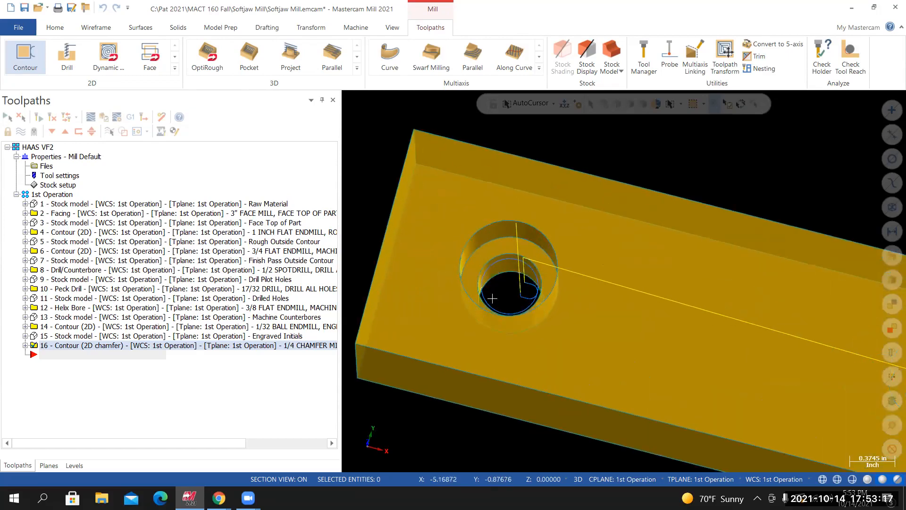
middle_drag(501, 286, 511, 284)
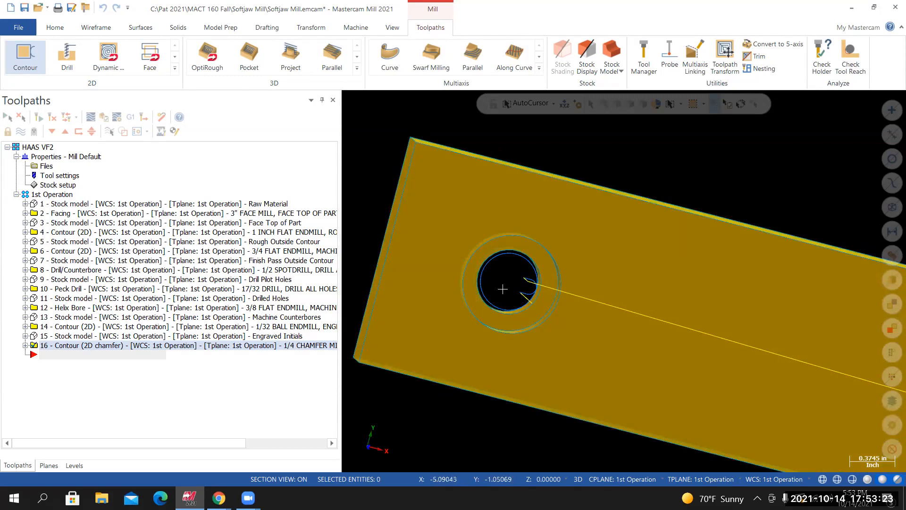
scroll(503, 289, down, 3)
scroll(830, 388, up, 2)
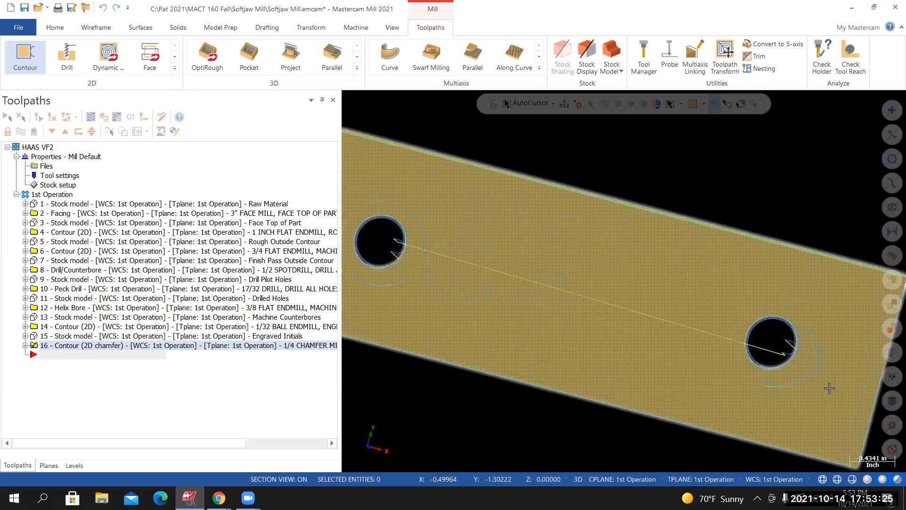
scroll(771, 344, up, 1)
middle_drag(770, 341, 773, 347)
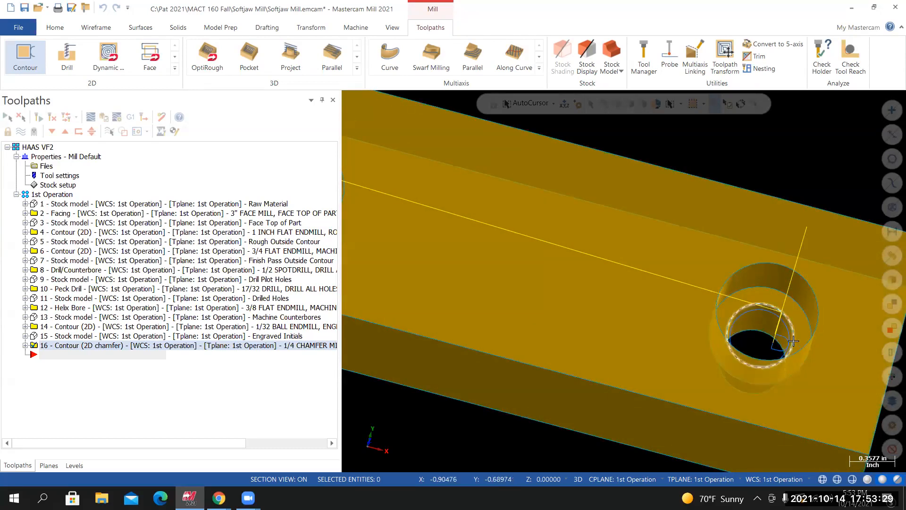
scroll(779, 383, down, 2)
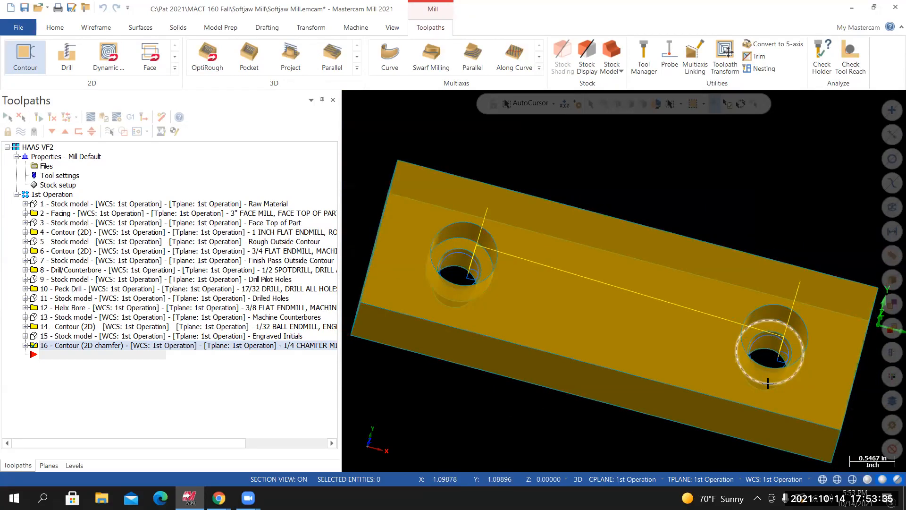
mouse_move(768, 384)
middle_down()
mouse_move(726, 380)
mouse_move(713, 364)
mouse_move(387, 379)
middle_up()
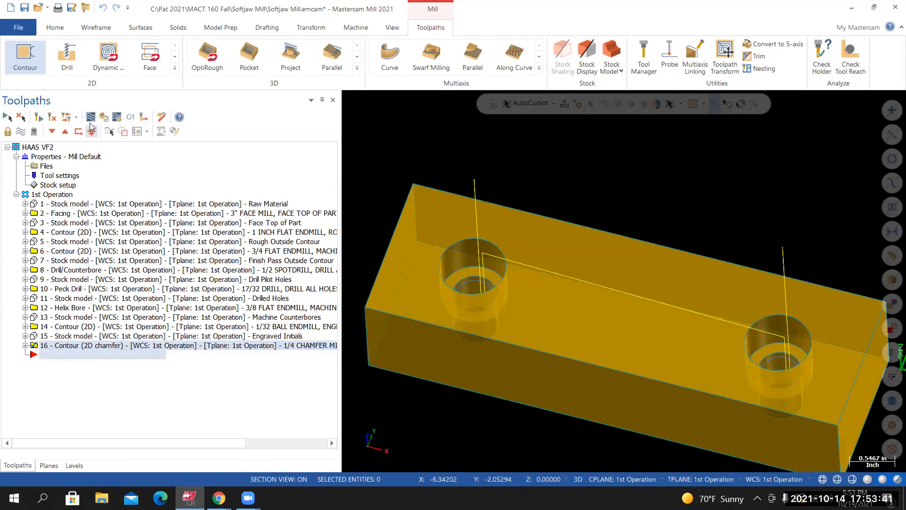
Backplot the 2D chamfer operation, following the tool through both holes, and close the backplot
key(alt+t)
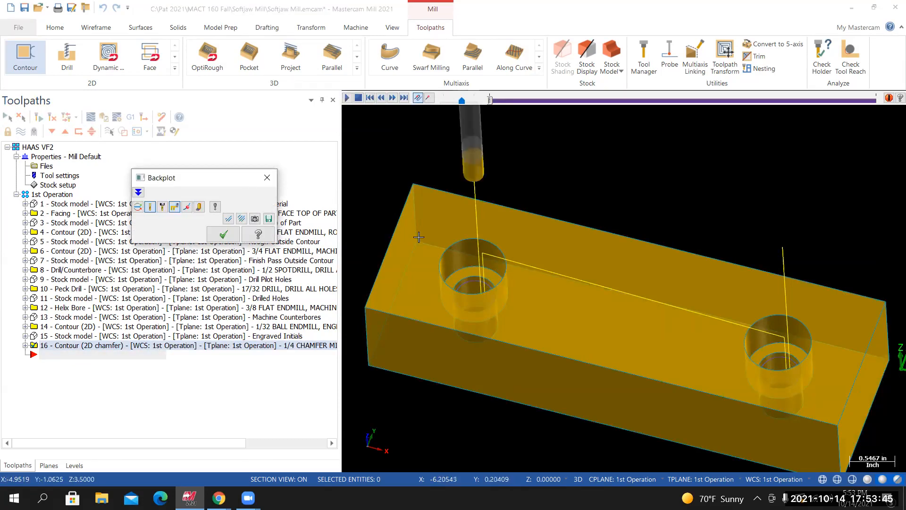
scroll(418, 237, down, 5)
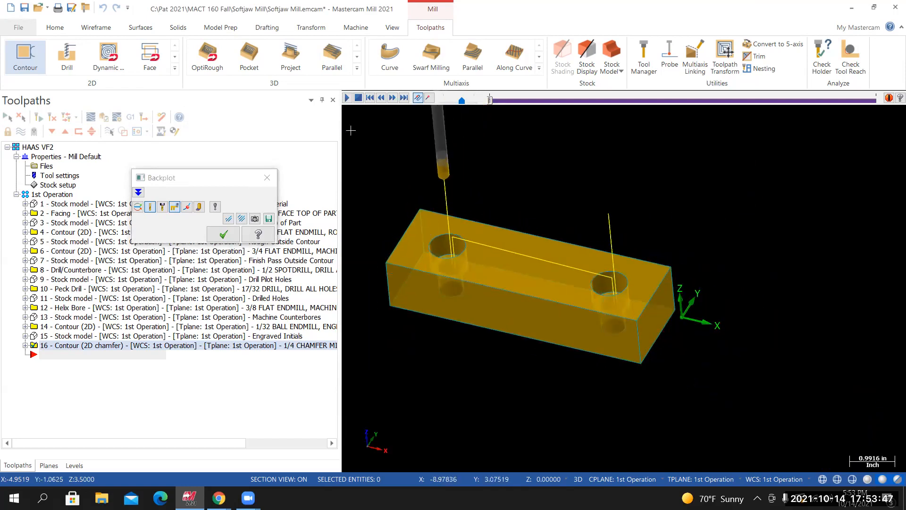
click(347, 98)
drag(462, 103, 468, 103)
scroll(433, 255, up, 3)
middle_drag(433, 255, 613, 332)
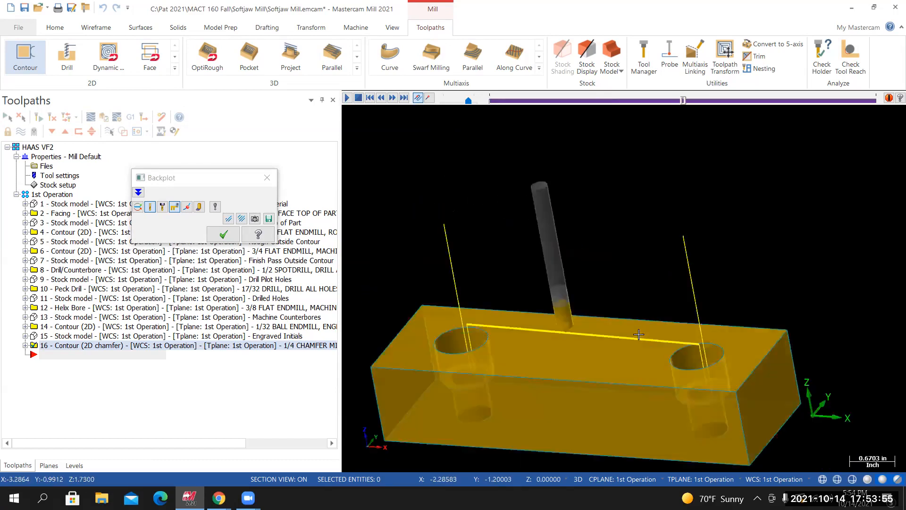
scroll(718, 421, up, 4)
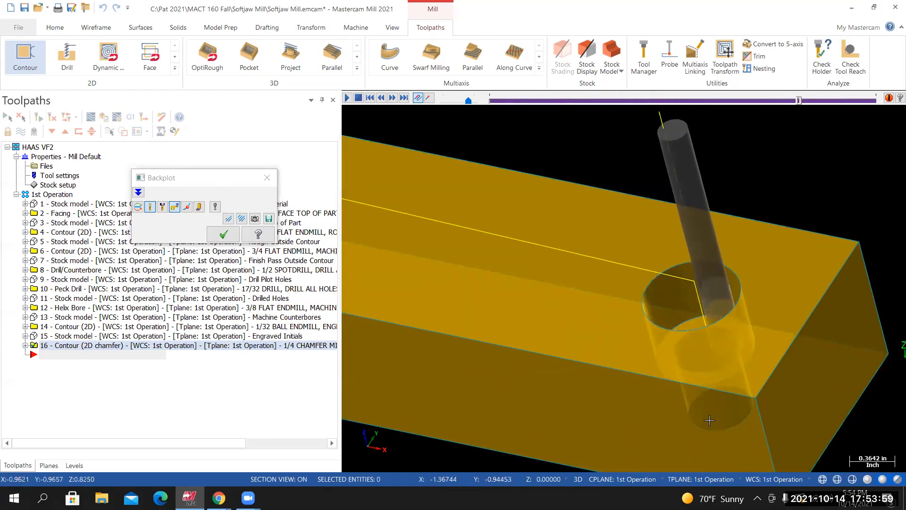
scroll(637, 411, down, 4)
middle_drag(552, 409, 514, 411)
middle_drag(520, 342, 479, 360)
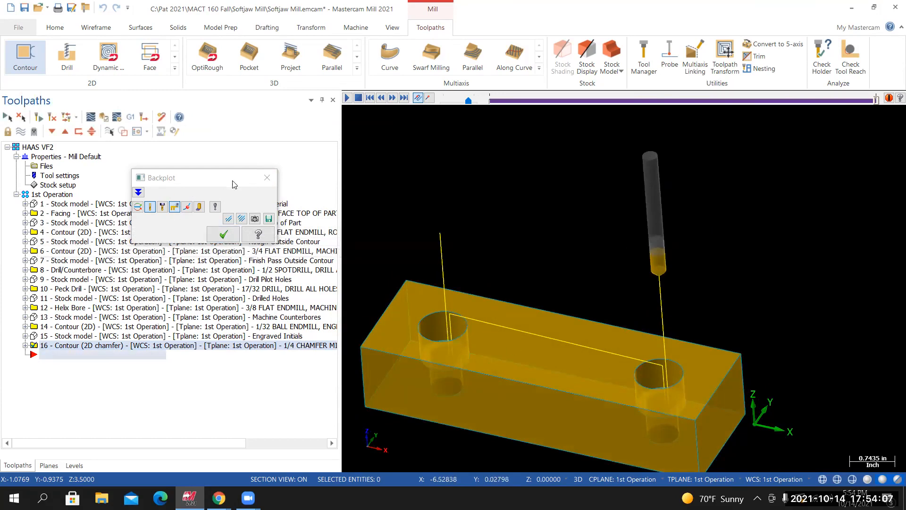
click(267, 178)
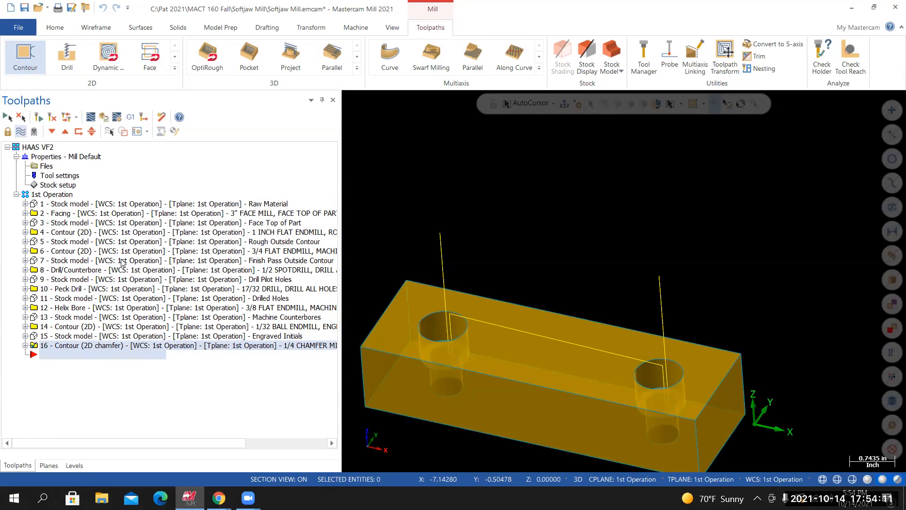
Hide the 2D chamfer toolpath display and save the part file with the block fitted in the isometric view
click(20, 136)
middle_drag(470, 329, 442, 334)
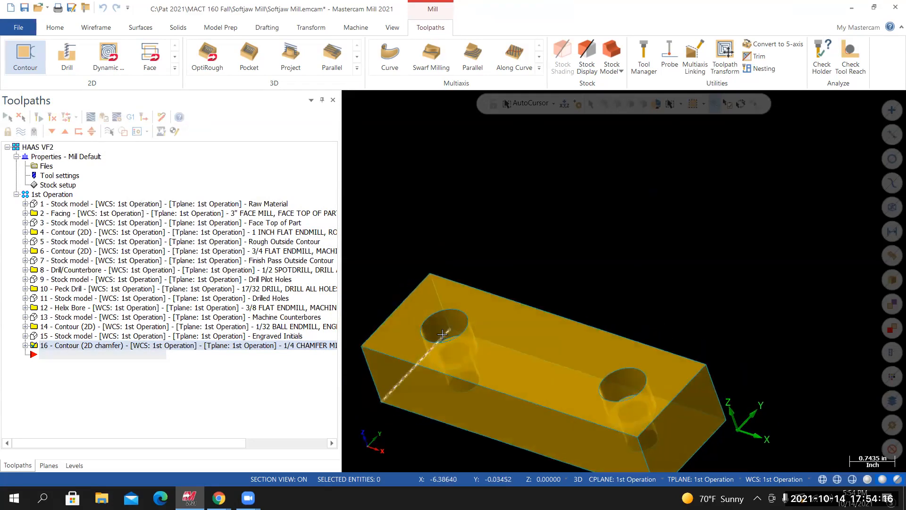
right_click(547, 290)
click(546, 309)
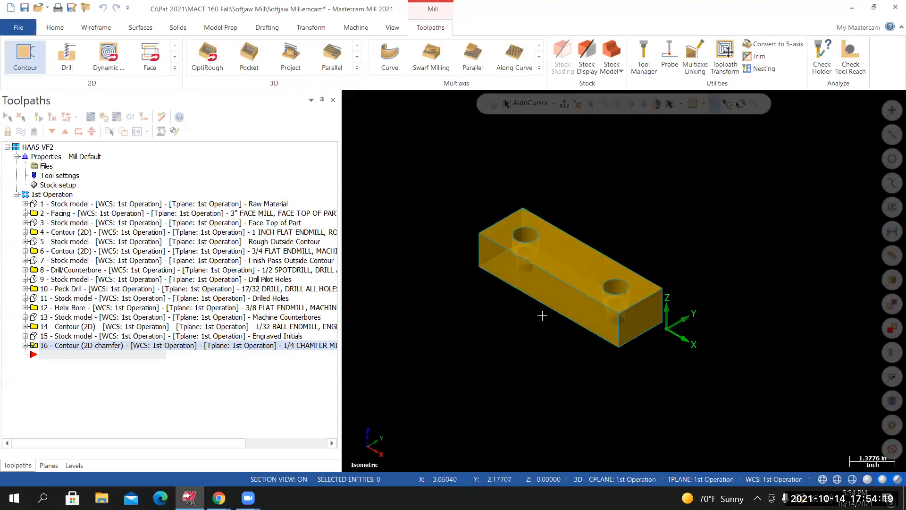
right_click(449, 186)
click(479, 238)
click(15, 28)
click(22, 146)
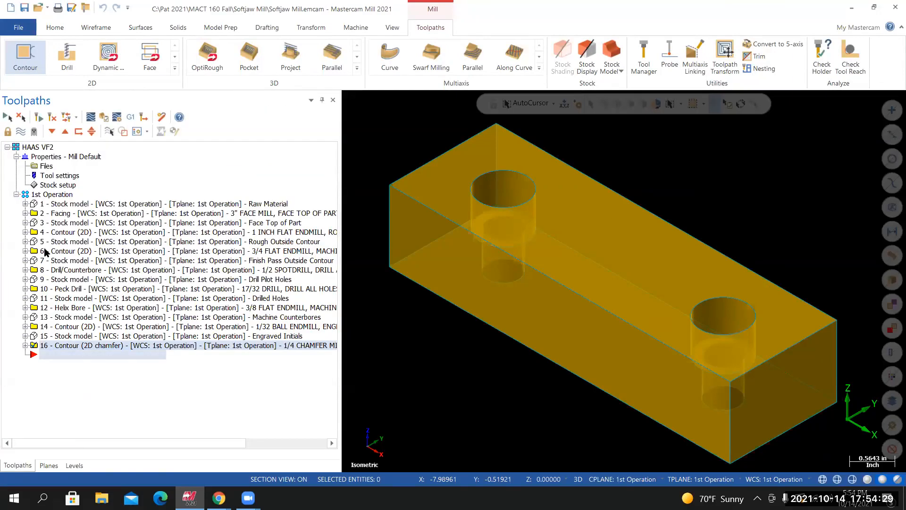
Open verification of every operation in the 1st Operation group in Mastercam Simulator and review the stop conditions
click(51, 195)
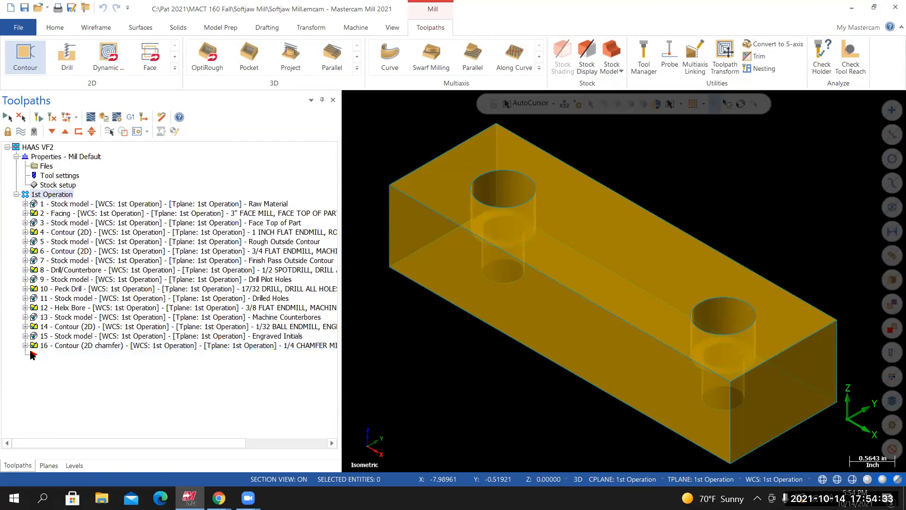
click(103, 117)
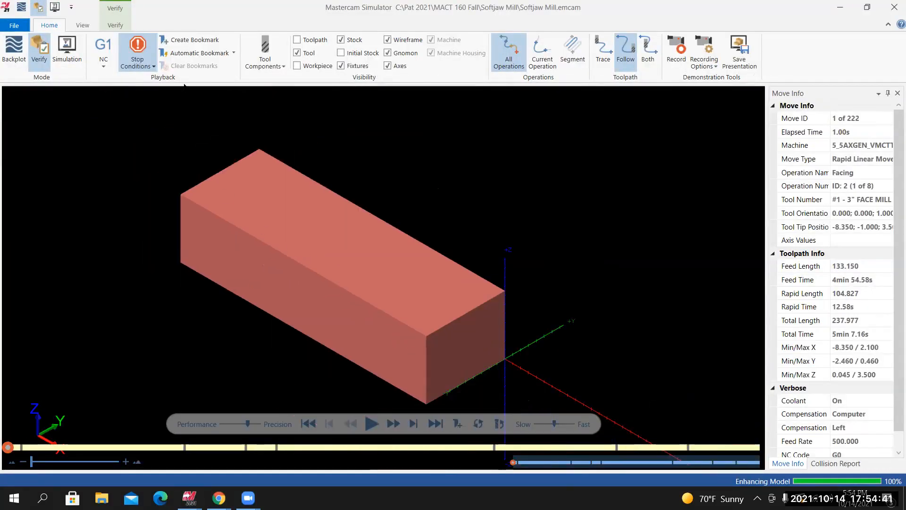
click(141, 69)
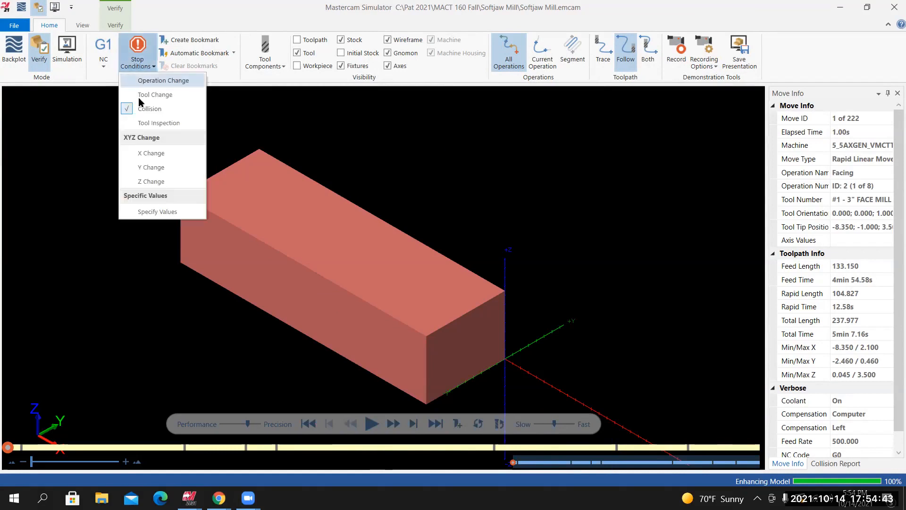
click(183, 15)
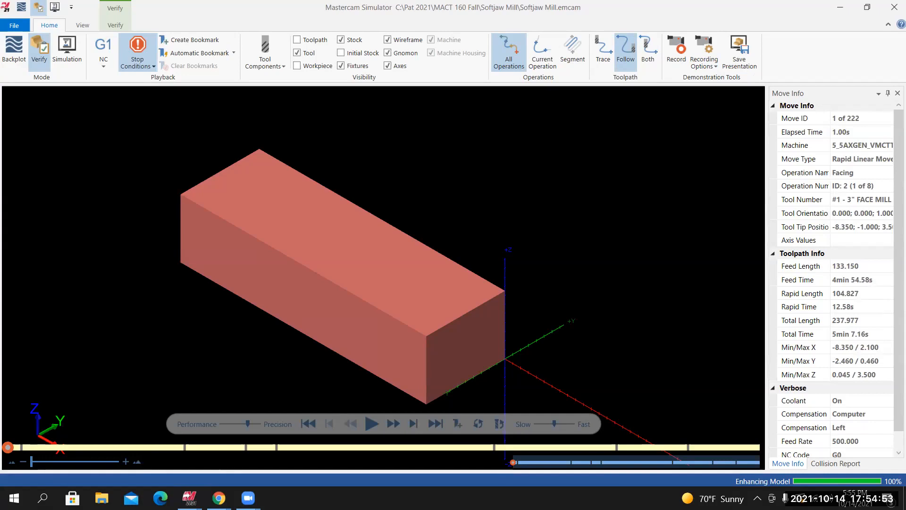
Turn on Color Loop to distinguish the operations and play the verification through the final chamfer operation
click(110, 29)
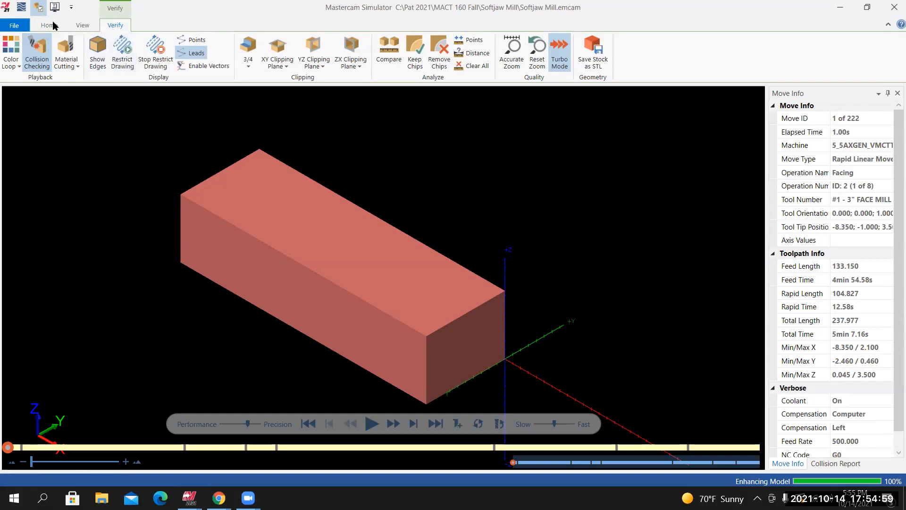
click(9, 45)
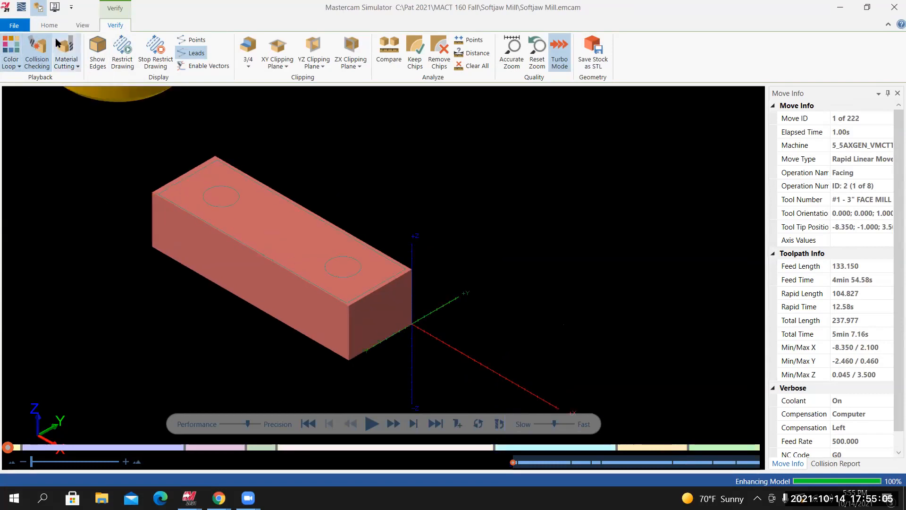
click(367, 424)
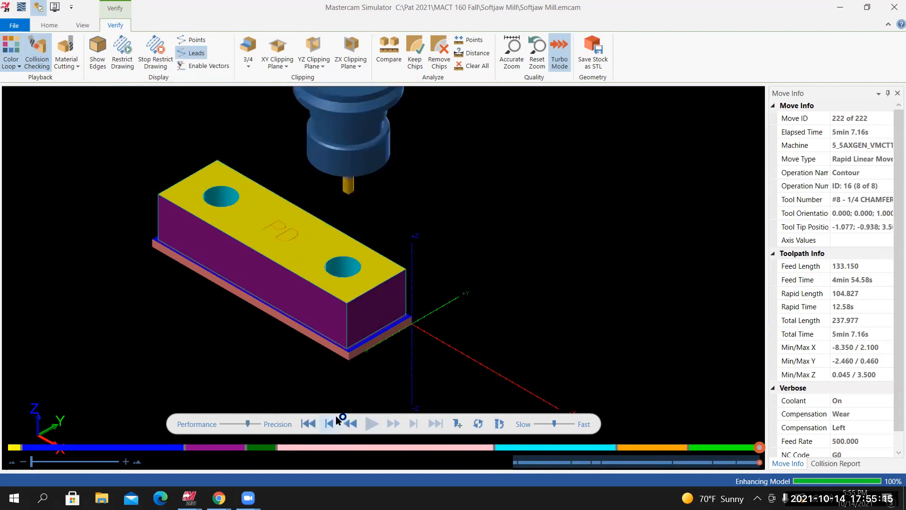
Examine the simulated Softjaw, zooming into the counterbores to check the chamfers on both hole edges
middle_drag(323, 258, 363, 270)
scroll(326, 290, up, 6)
scroll(364, 269, up, 5)
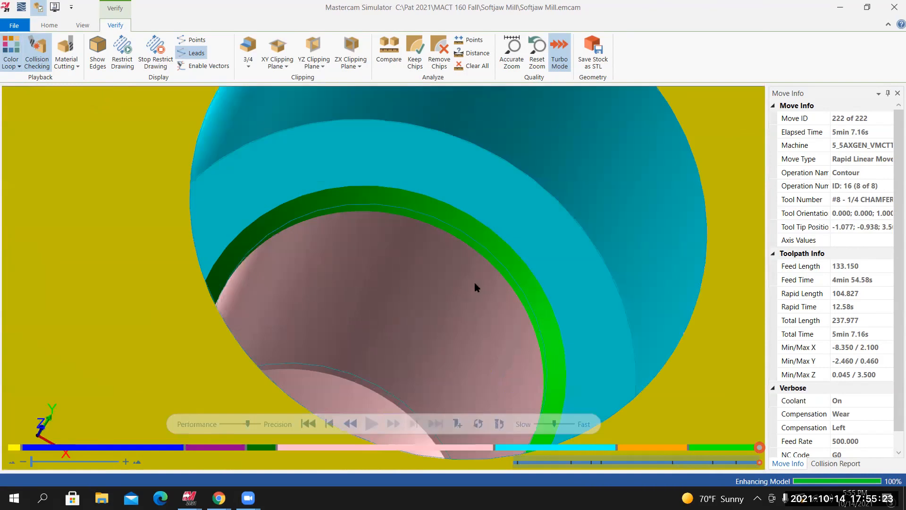
middle_drag(491, 276, 436, 192)
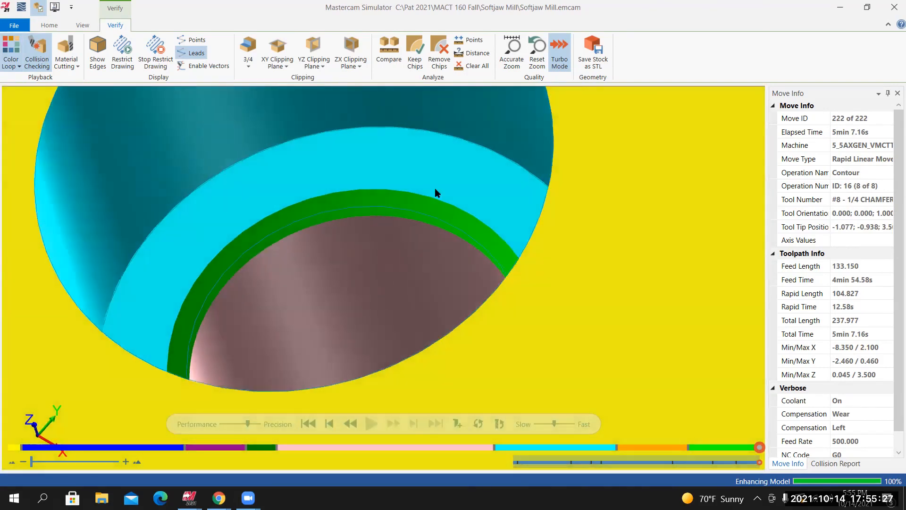
scroll(423, 345, down, 10)
middle_drag(420, 349, 314, 374)
scroll(423, 364, down, 4)
scroll(307, 376, up, 4)
scroll(205, 350, down, 2)
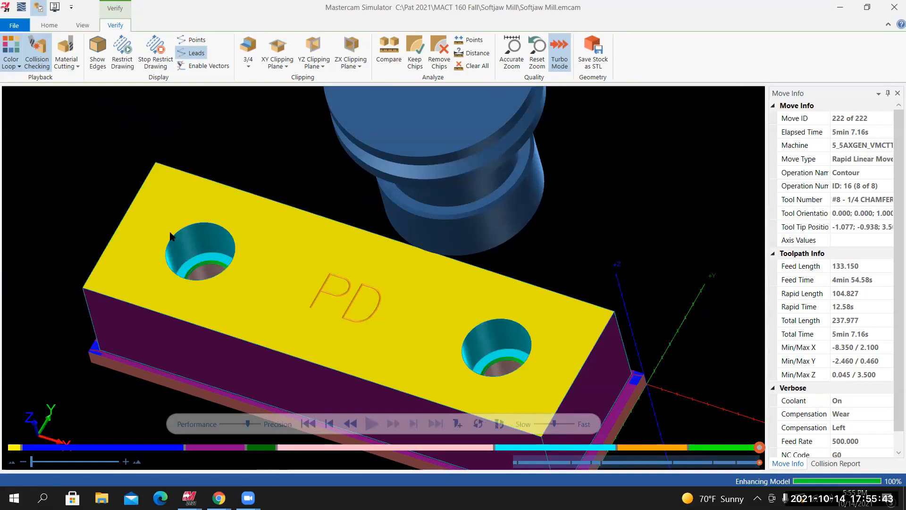
middle_drag(405, 349, 364, 374)
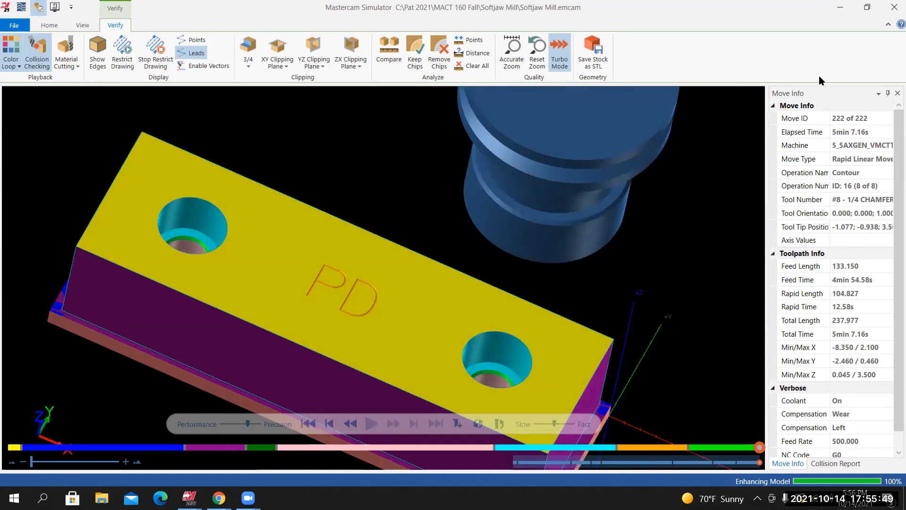
Close the simulator, return to Mastercam and save the Softjaw Mill file
click(892, 7)
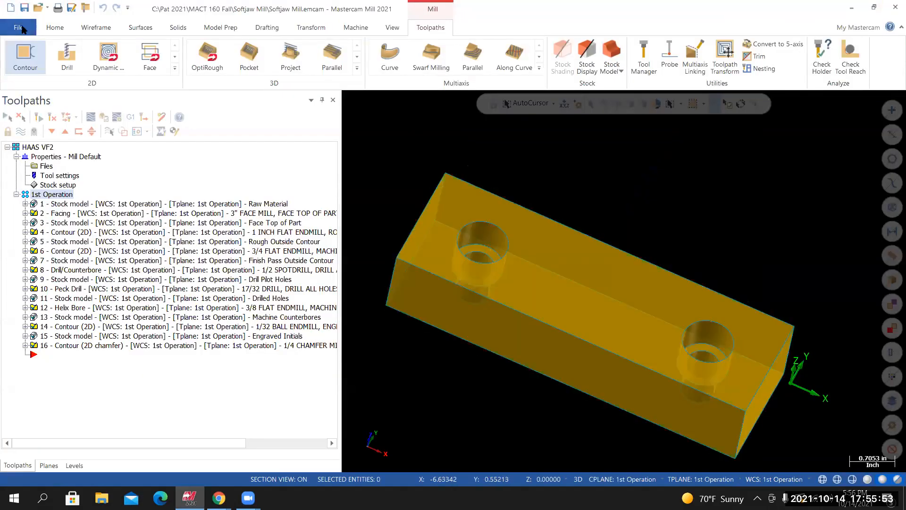
click(19, 28)
click(28, 145)
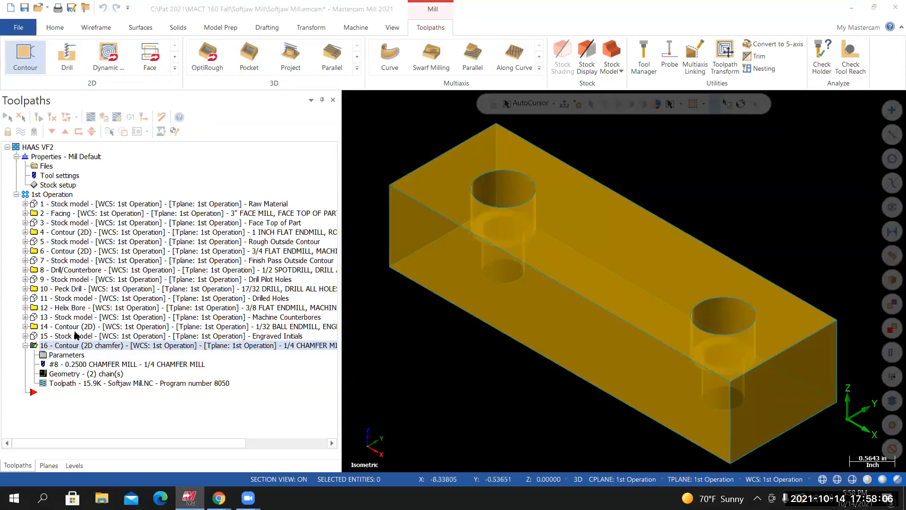
Create a stock model named .03 Chamfers from the Engraved Initials stock model, with 2D chamfer operation 16 as its source operation
click(25, 345)
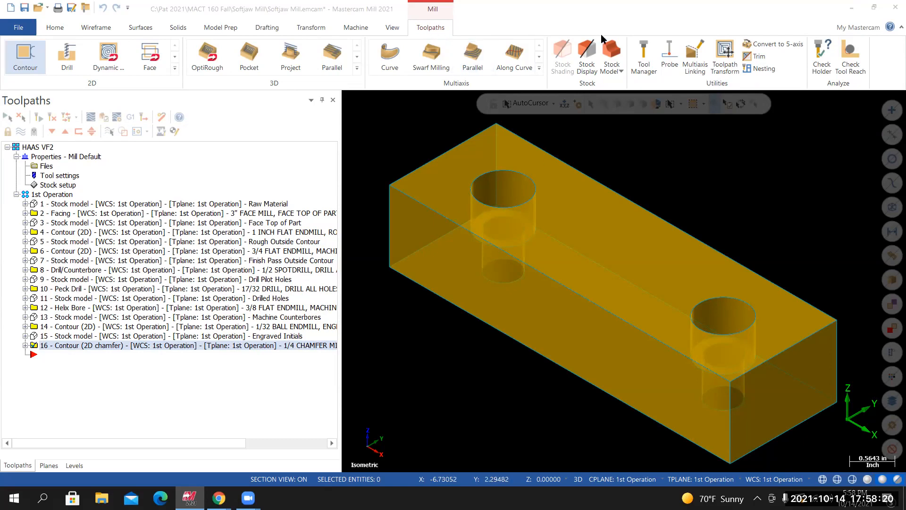
click(612, 53)
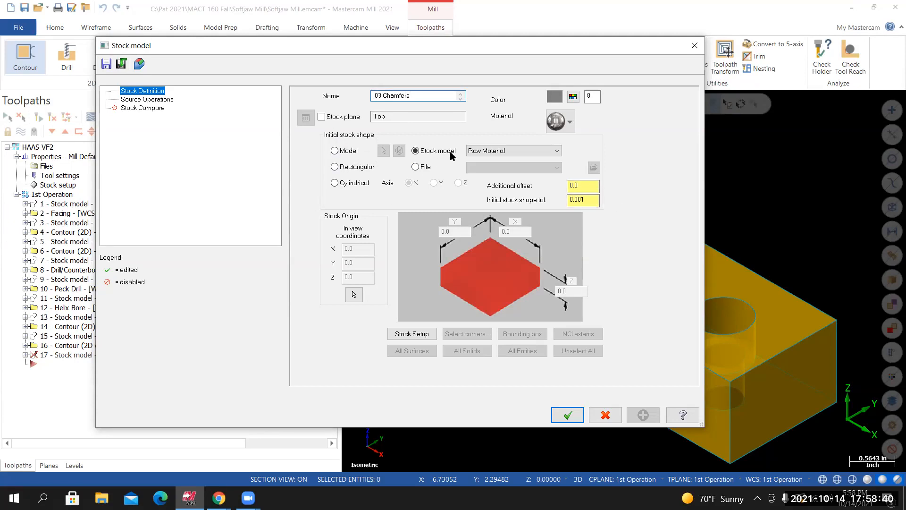
click(558, 151)
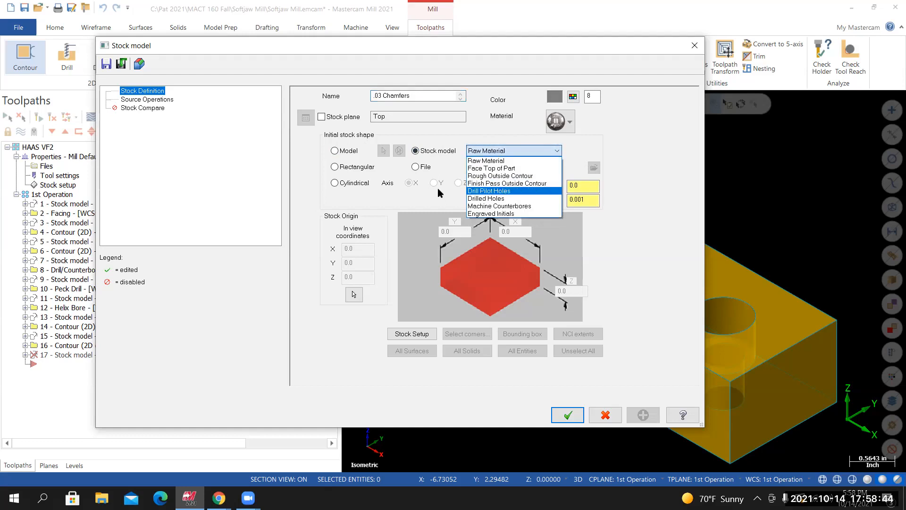
click(490, 214)
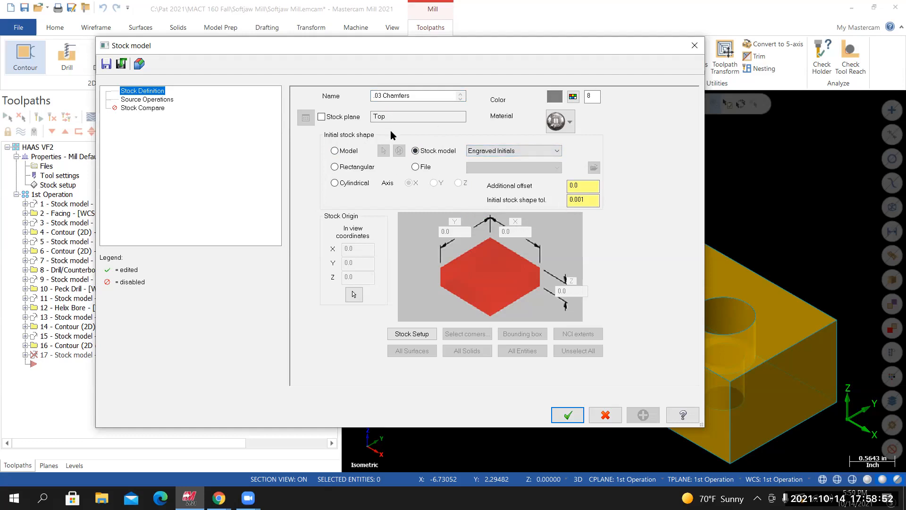
click(151, 100)
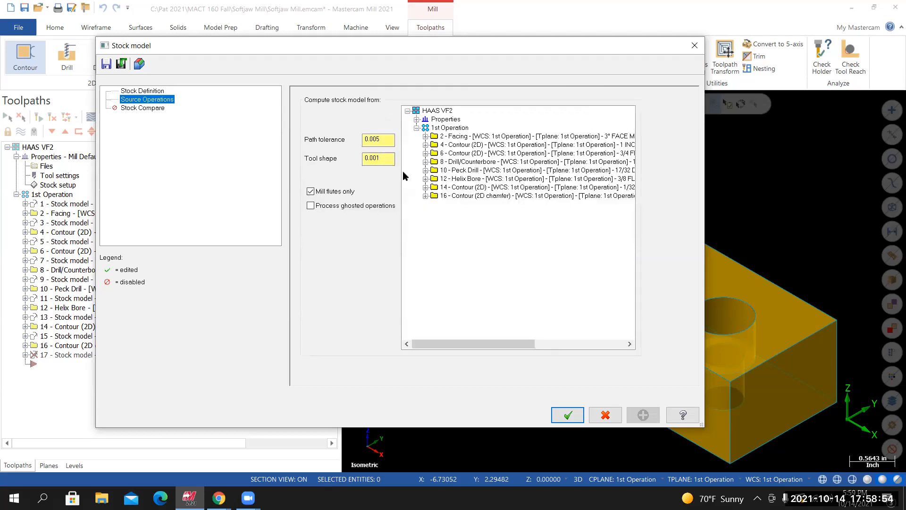
click(469, 197)
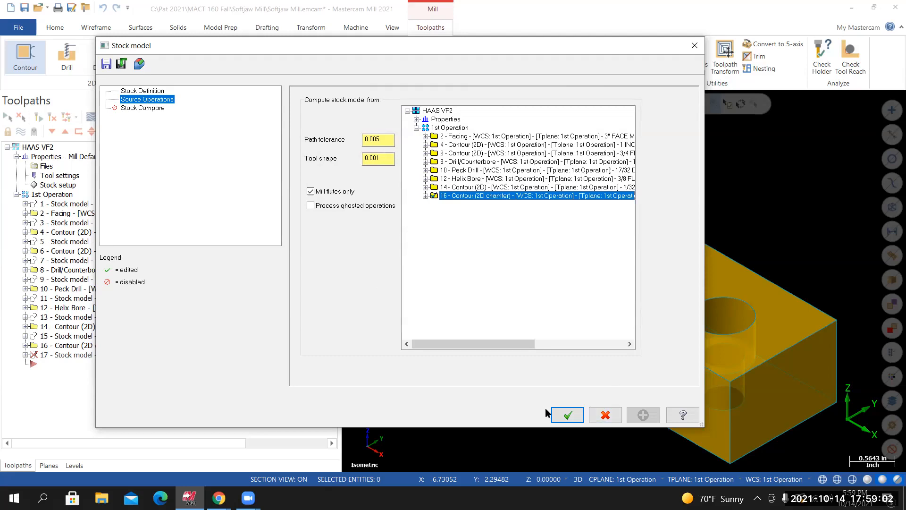
click(561, 416)
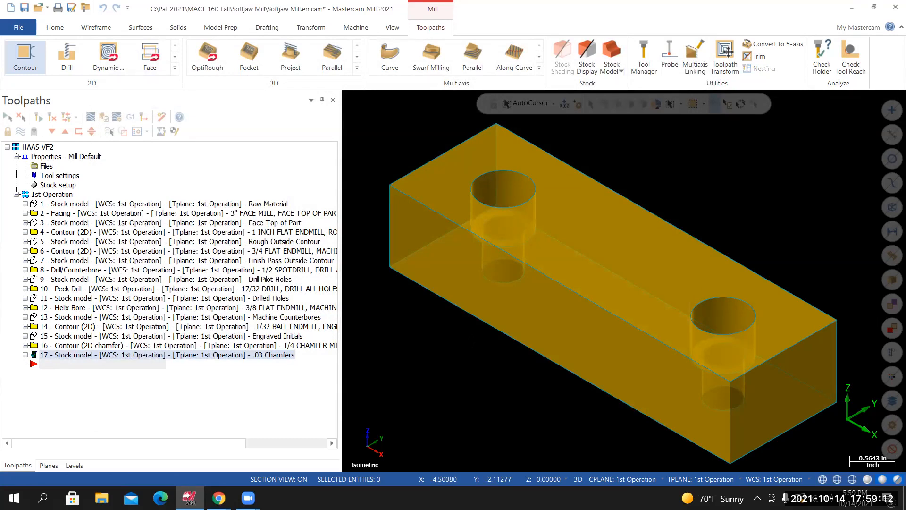
Display the .03 Chamfers stock model over the Softjaw solid and examine it around the counterbores
middle_drag(516, 259, 489, 179)
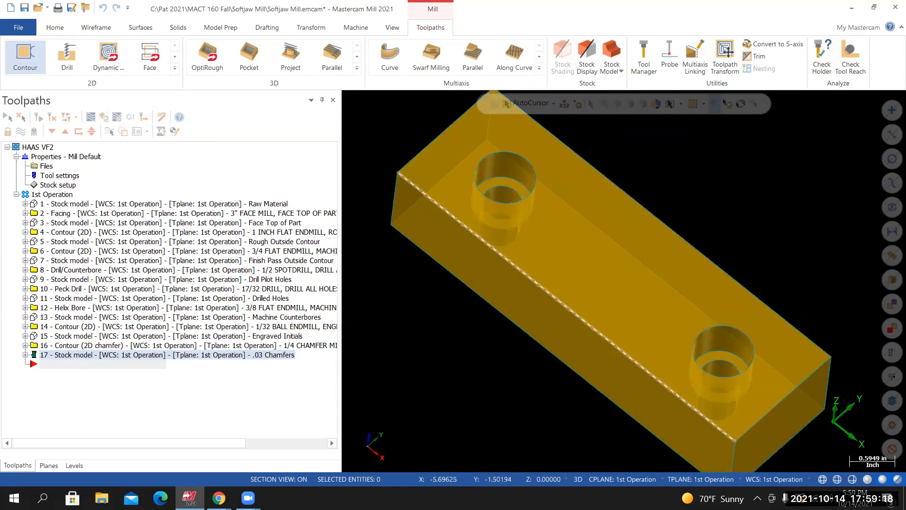
click(59, 355)
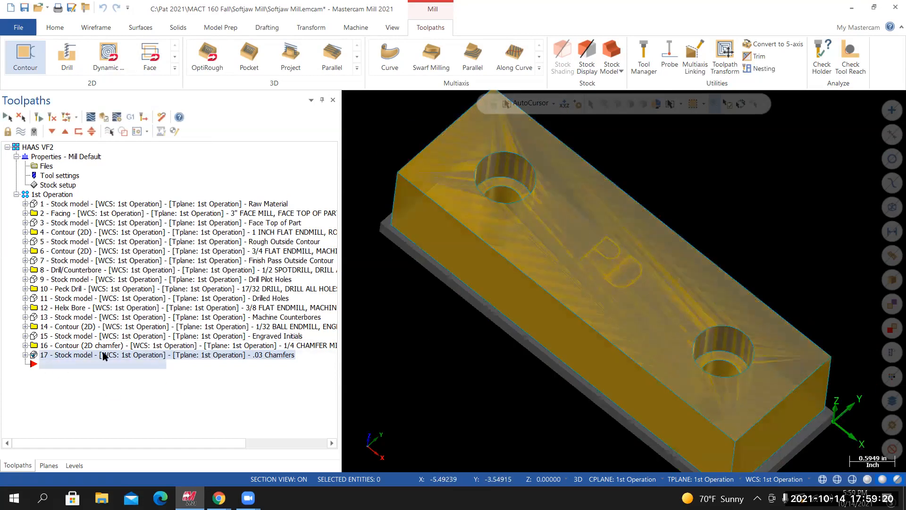
middle_drag(523, 310, 519, 173)
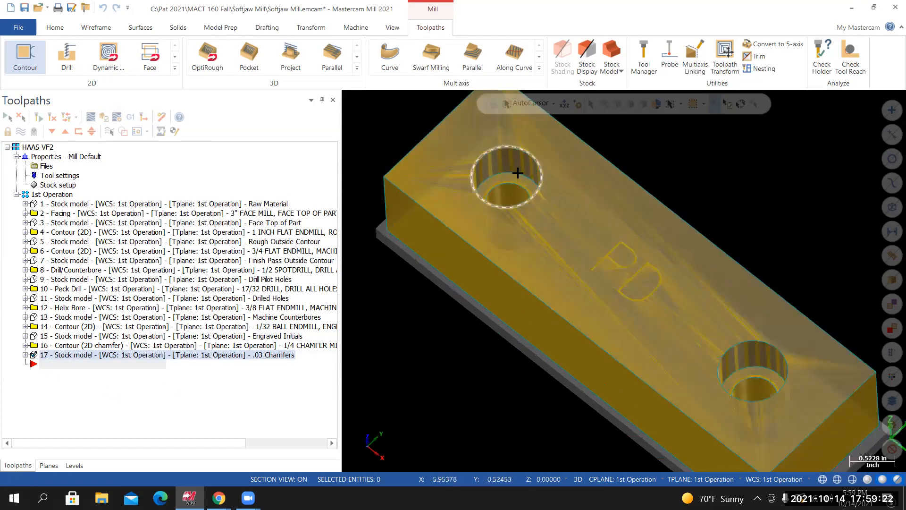
scroll(533, 192, up, 2)
scroll(562, 217, up, 3)
middle_drag(588, 233, 557, 198)
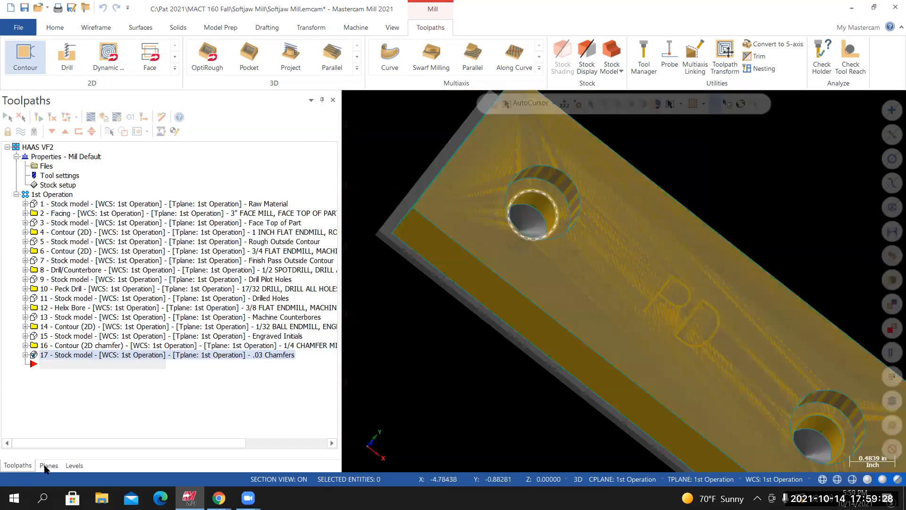
Hide the Solid Model level and examine the chamfers at the bottom of the counterbores on the stock model alone
click(74, 466)
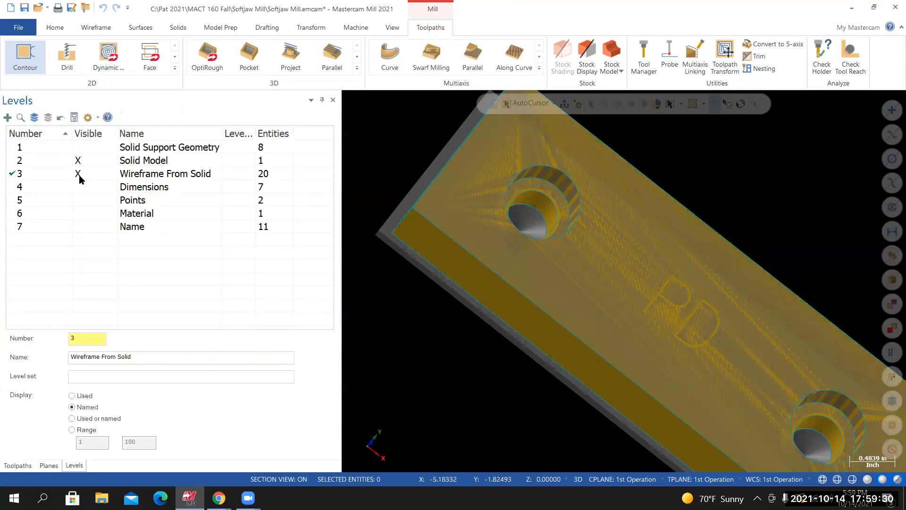
click(78, 161)
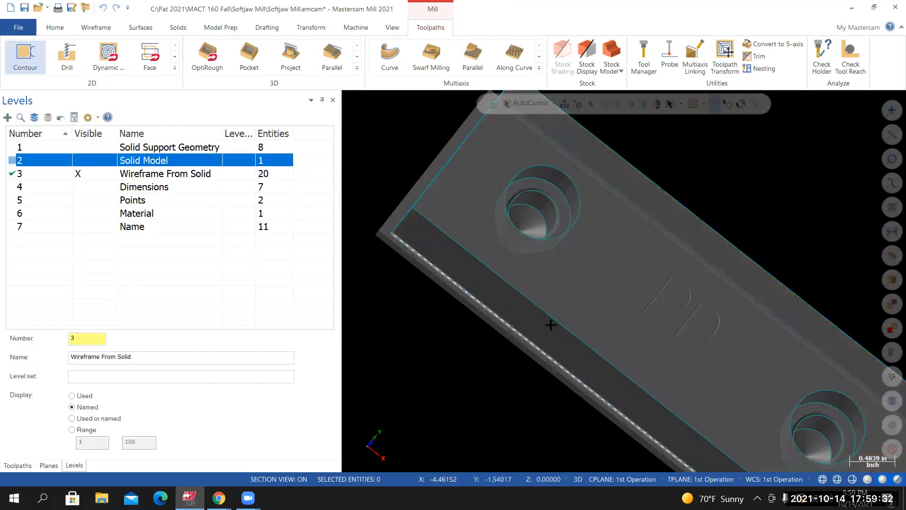
scroll(543, 227, up, 5)
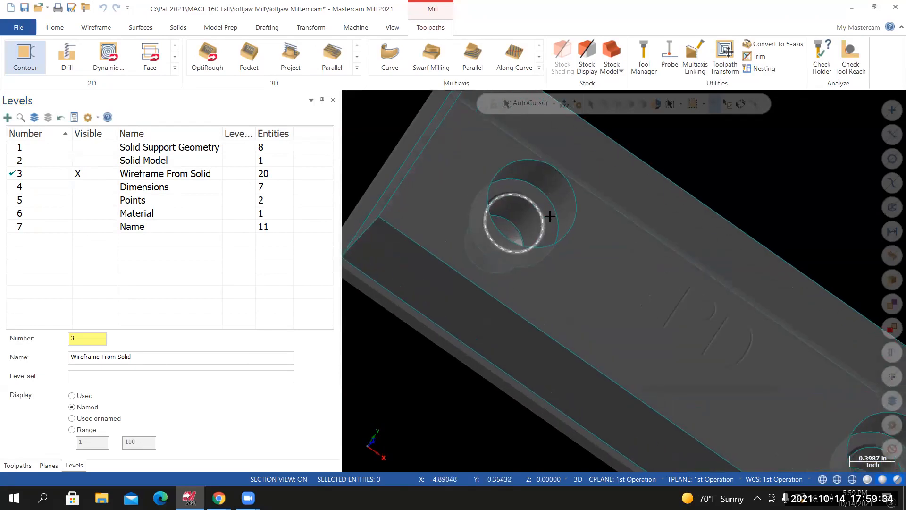
scroll(504, 269, up, 3)
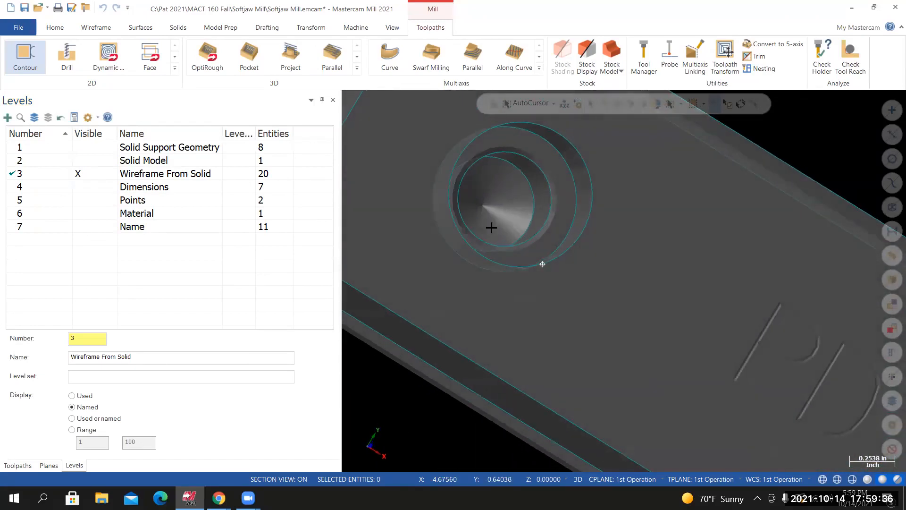
mouse_move(519, 183)
middle_down()
mouse_move(558, 188)
mouse_move(569, 206)
mouse_move(532, 208)
mouse_move(536, 186)
mouse_move(571, 274)
middle_up()
scroll(571, 274, down, 10)
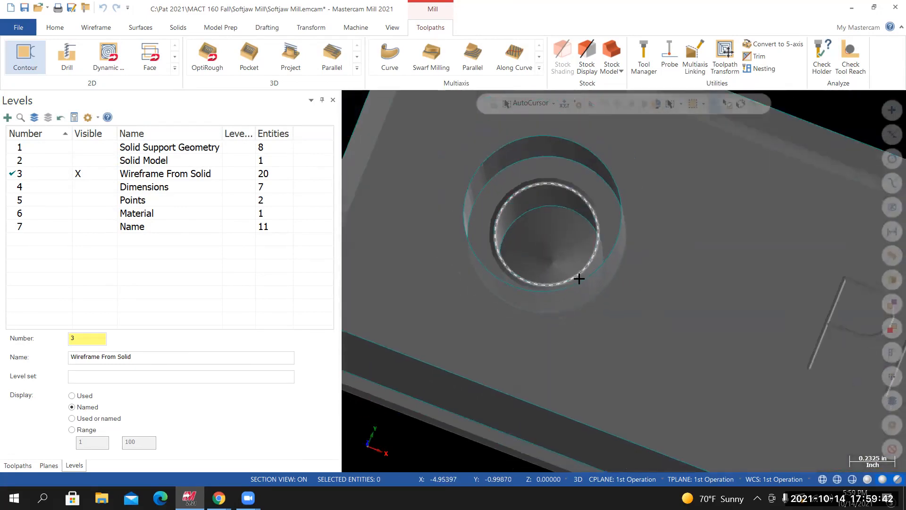
mouse_move(742, 292)
middle_down()
mouse_move(632, 275)
mouse_move(650, 300)
mouse_move(537, 254)
mouse_move(569, 270)
middle_up()
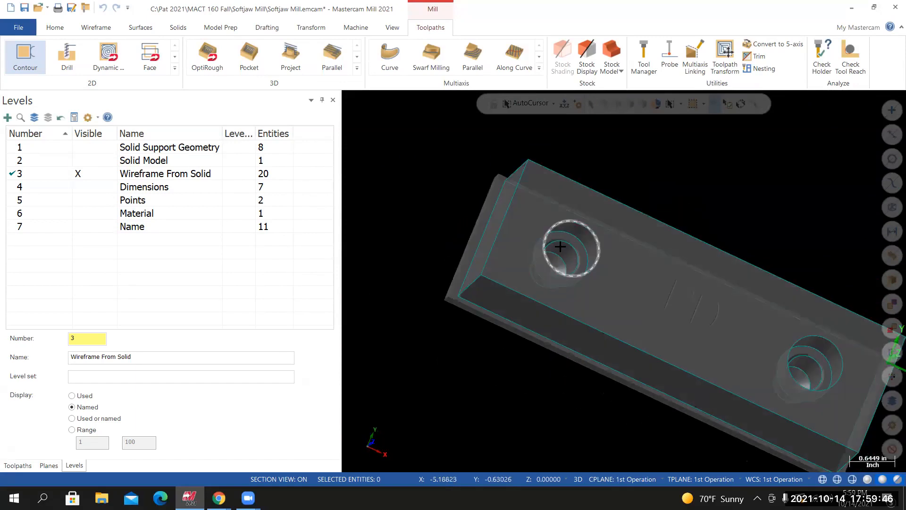
scroll(601, 292, down, 4)
scroll(680, 343, up, 5)
middle_drag(677, 344, 652, 300)
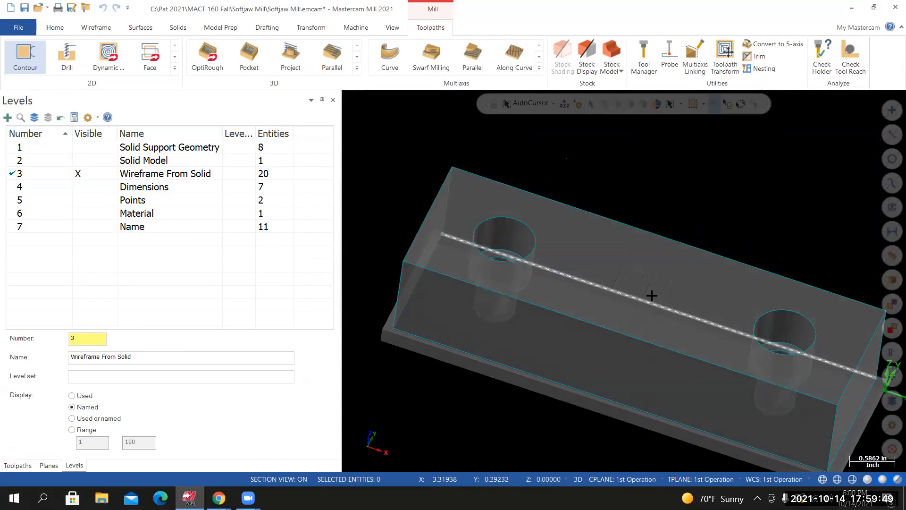
Show the Solid Model level again and turn off the display of the .03 Chamfers stock model
click(80, 165)
click(17, 466)
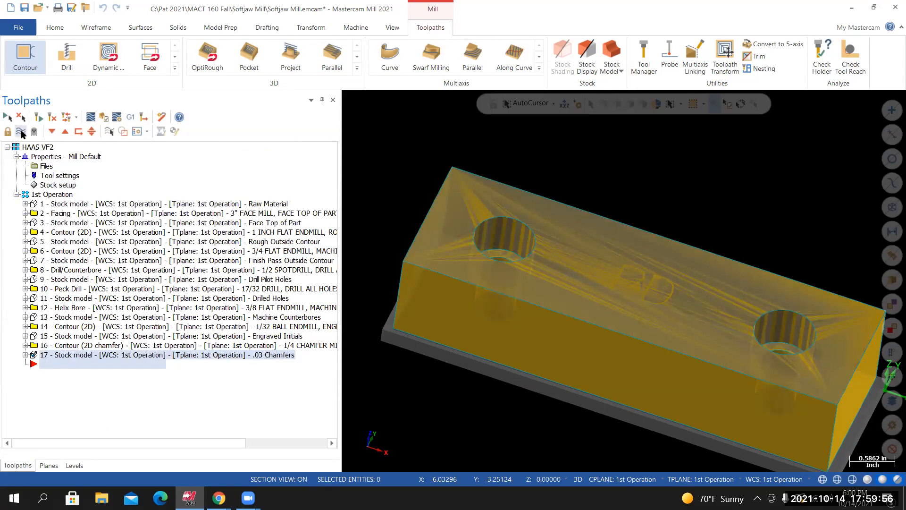
click(21, 132)
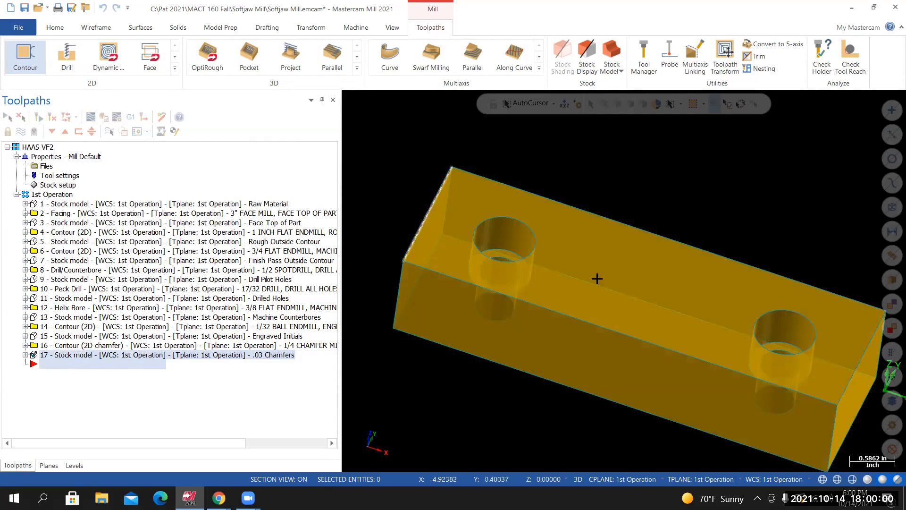
middle_drag(710, 293, 710, 297)
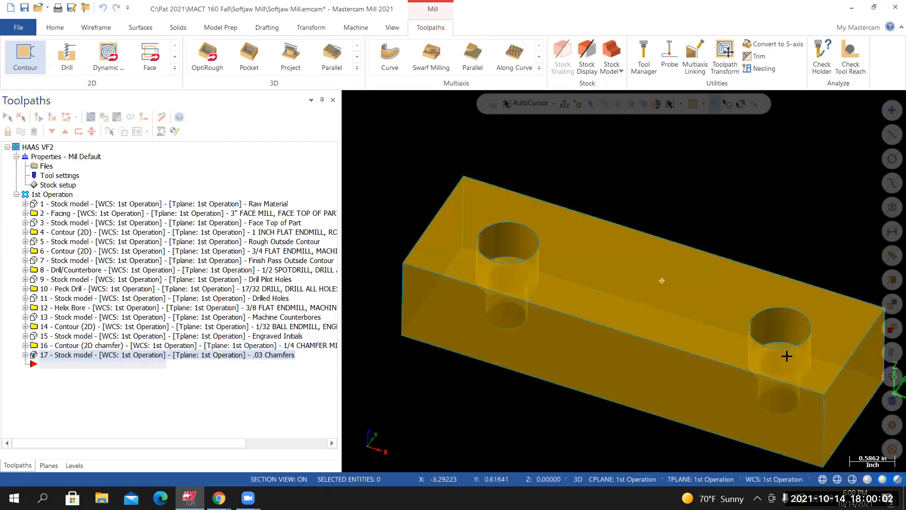
scroll(787, 355, down, 1)
Save the Softjaw Mill file and review the 1st operation toolpath steps on the Softjaw Mill Discussion page in Chrome
click(19, 28)
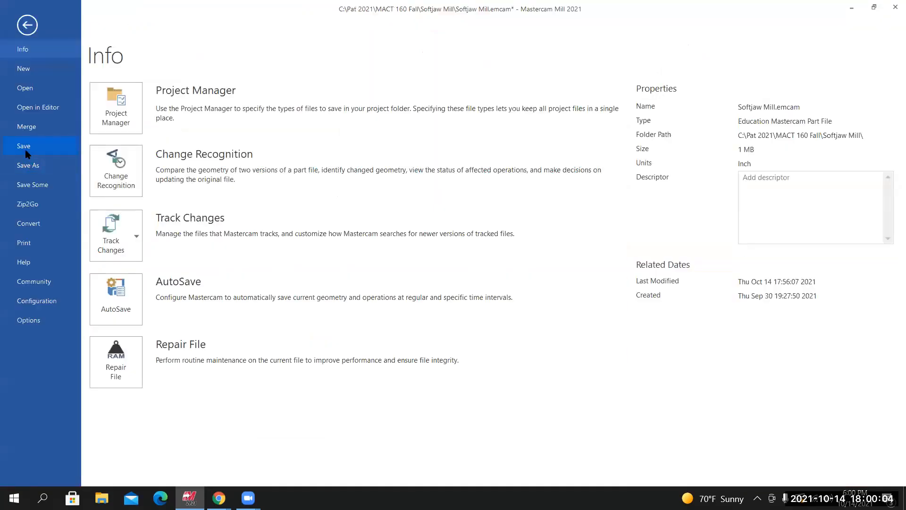
click(26, 146)
click(219, 498)
click(241, 476)
scroll(416, 330, up, 10)
scroll(426, 324, up, 10)
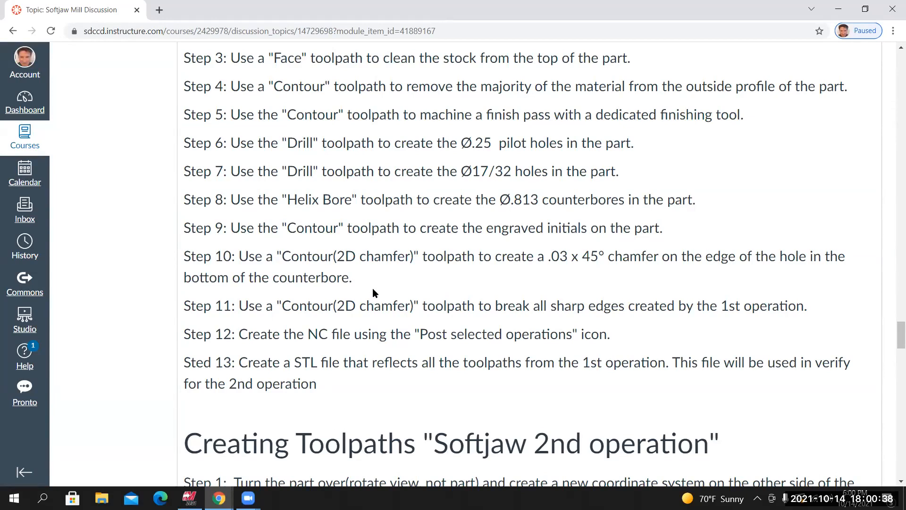
Return to Mastercam, copy 2D chamfer operation 16 and paste it after the .03 Chamfers stock model
click(197, 494)
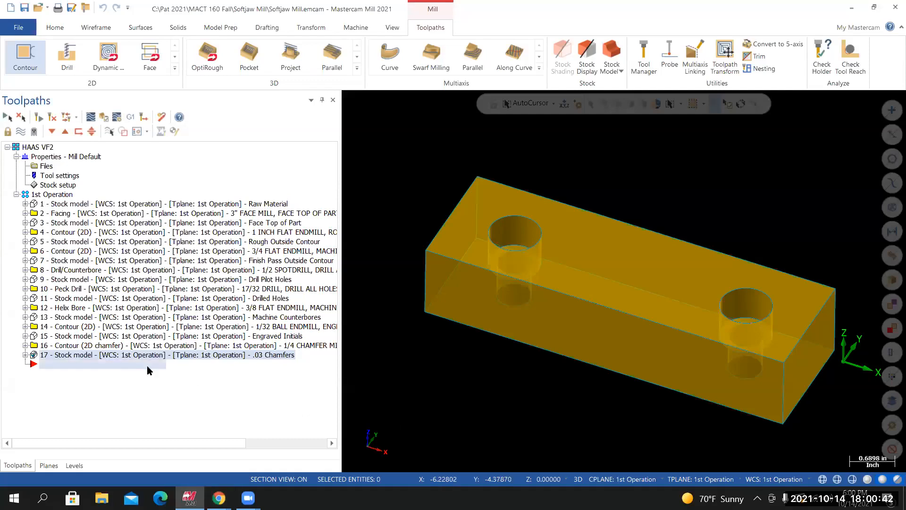
click(67, 347)
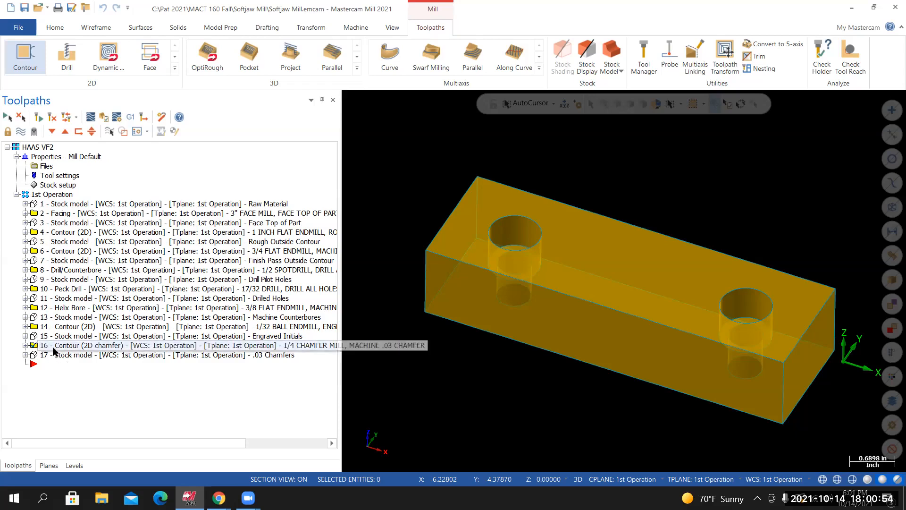
right_click(60, 349)
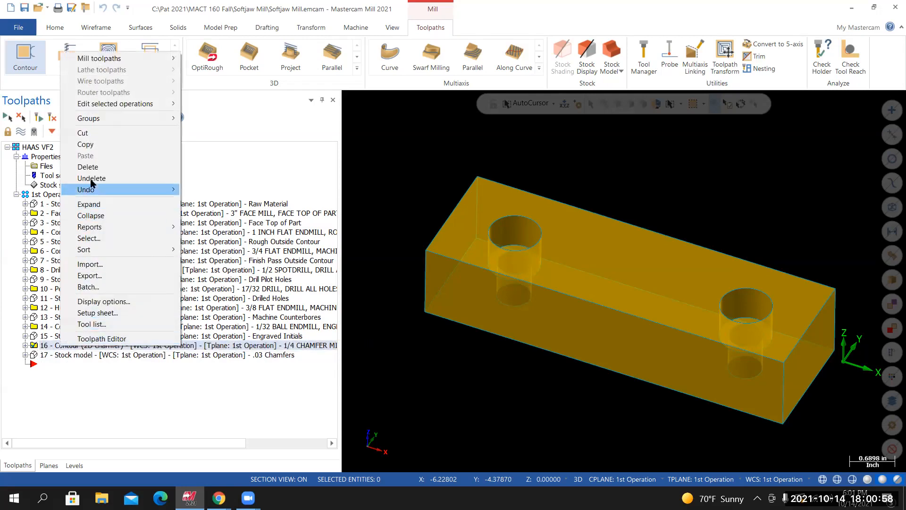
click(88, 146)
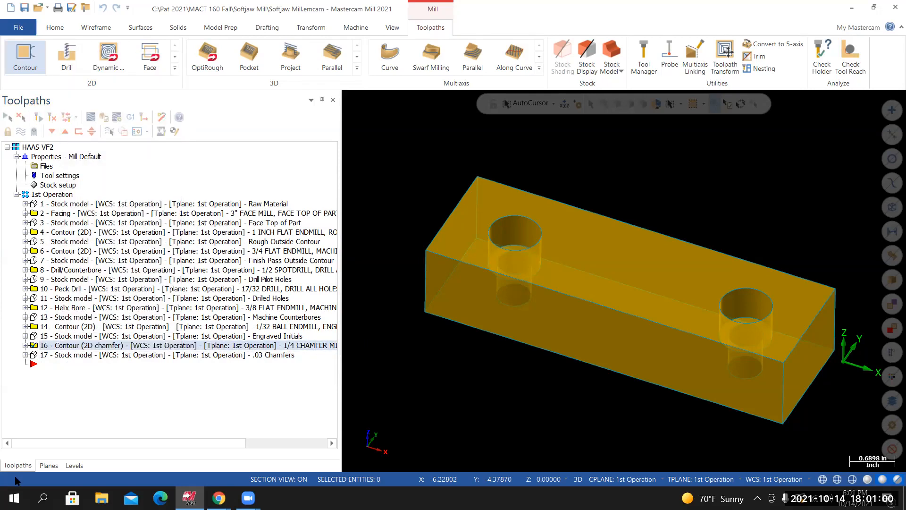
click(36, 365)
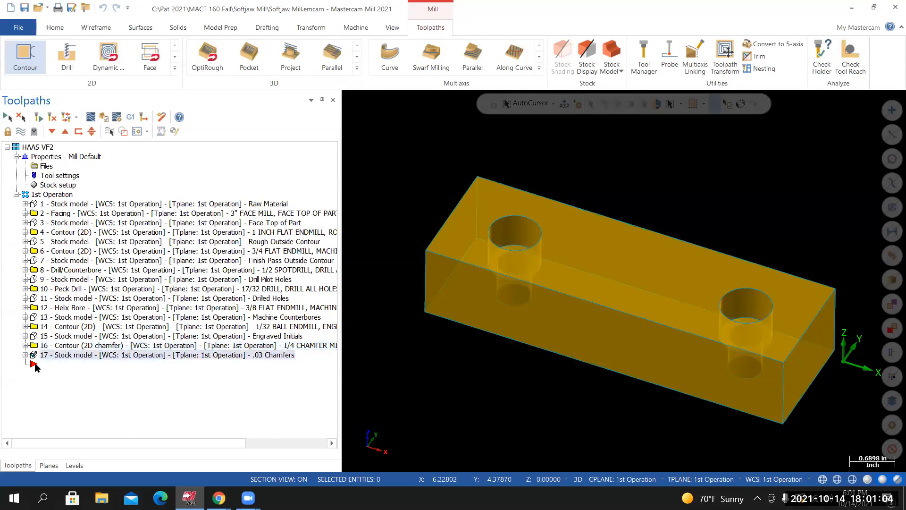
right_click(36, 368)
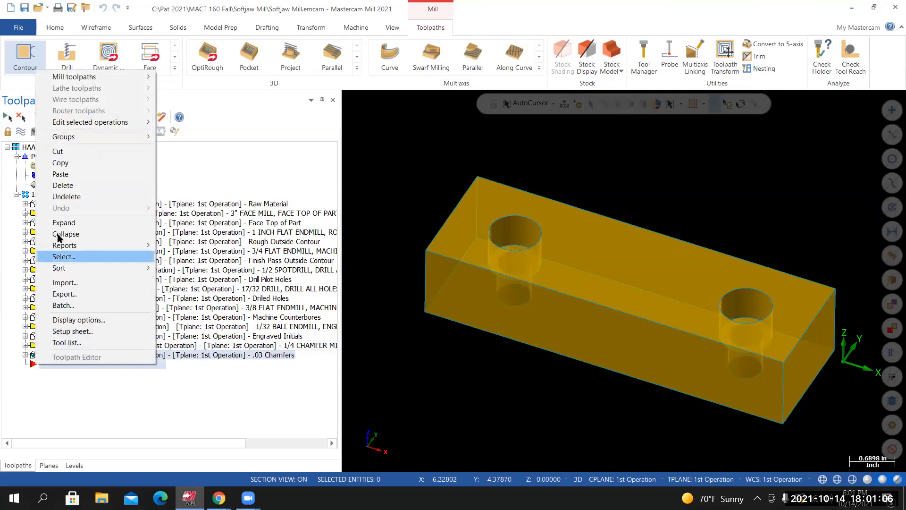
click(60, 174)
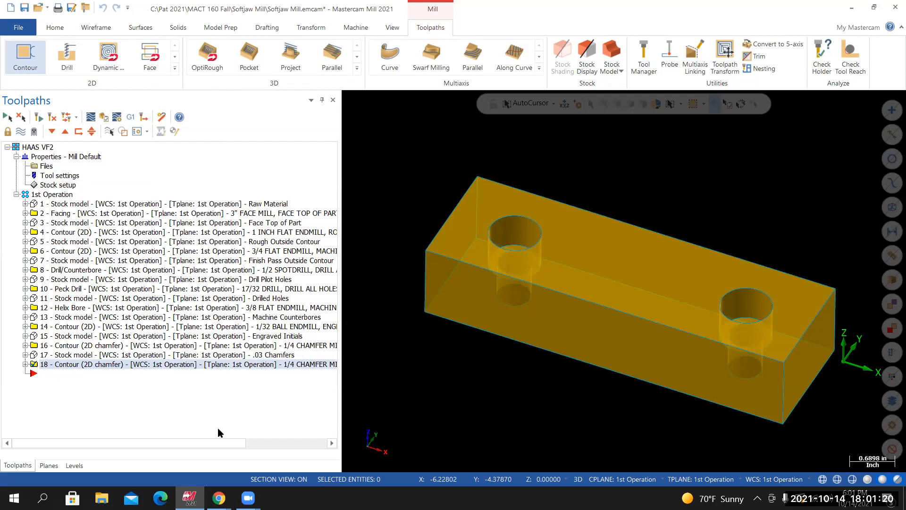
Expand the pasted 2D chamfer operation, review its geometry chains on the part and close the Chain Manager
click(26, 364)
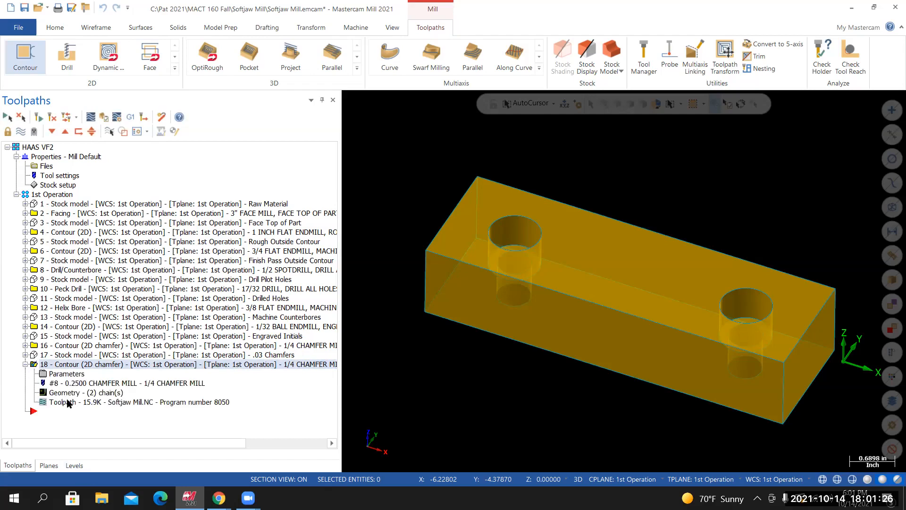
click(69, 394)
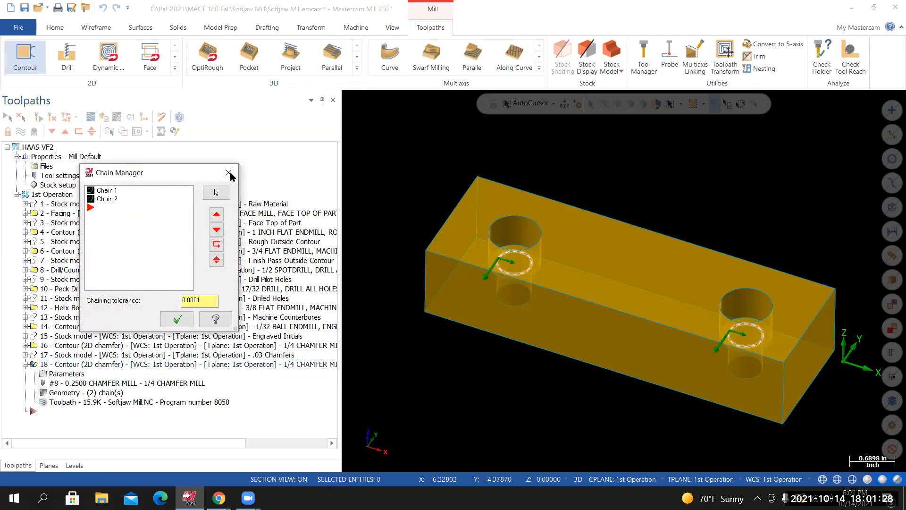
click(232, 170)
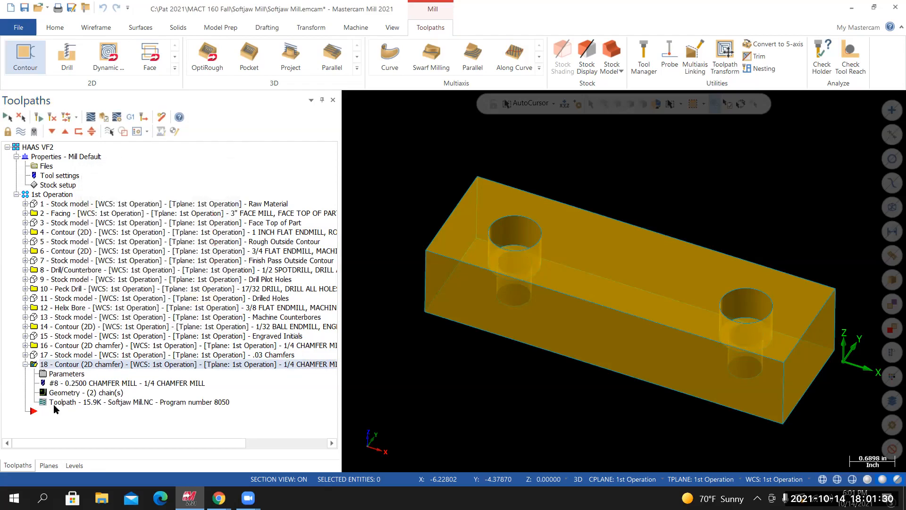
middle_drag(618, 233, 609, 262)
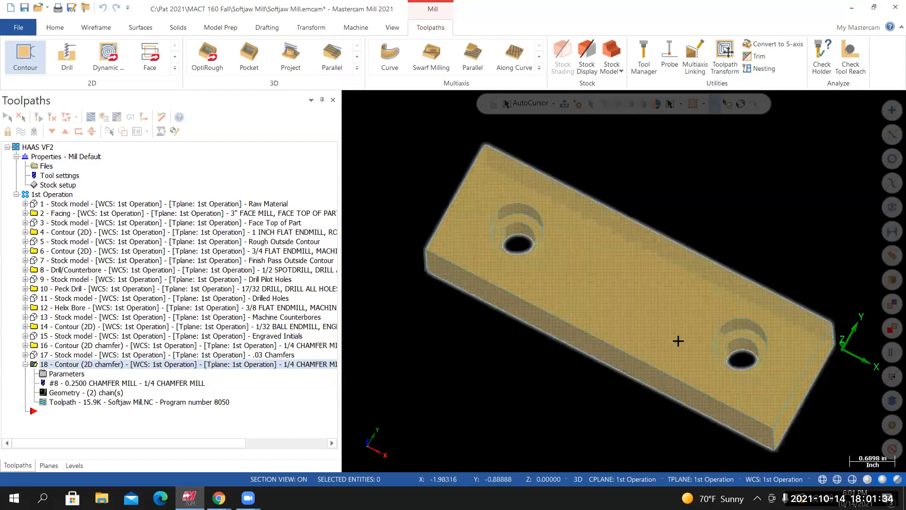
middle_drag(461, 429, 484, 387)
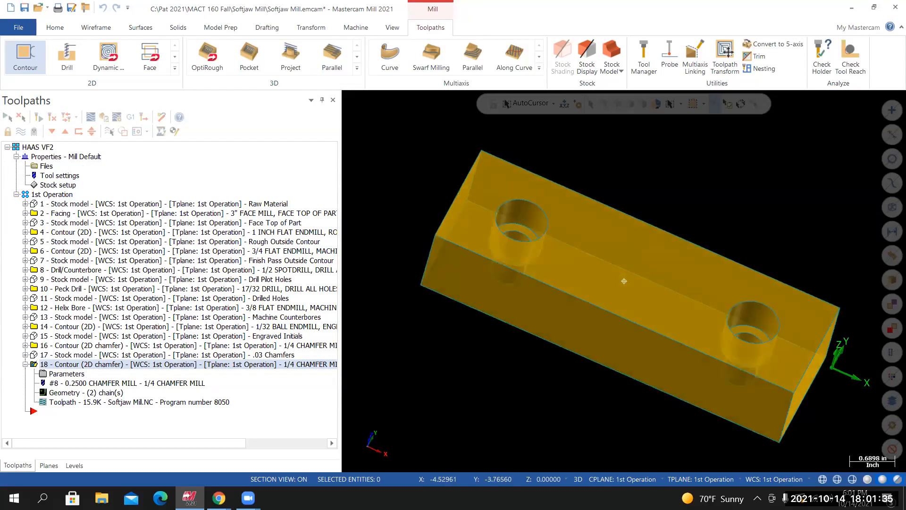
Rechain all geometry of 2D chamfer operation 18 in Cplane wireframe mode, starting with the part's top outer edge loop
click(64, 393)
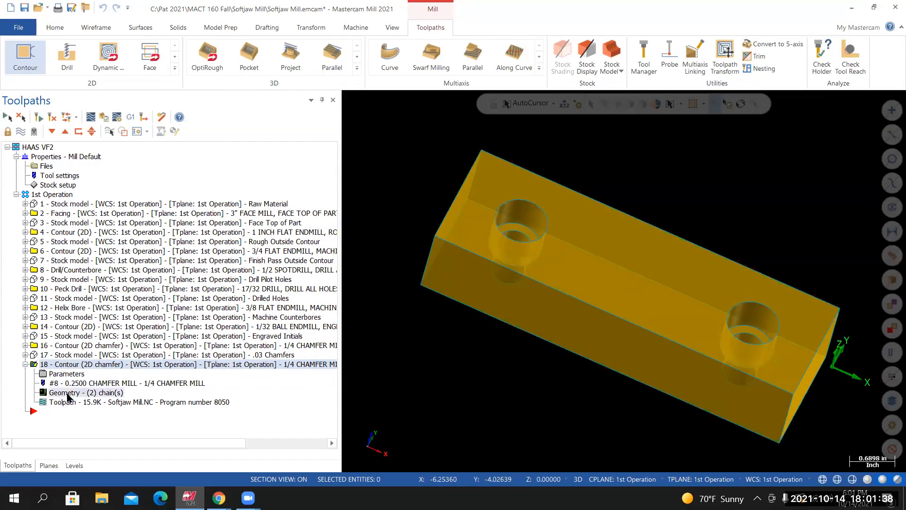
middle_drag(354, 286, 324, 281)
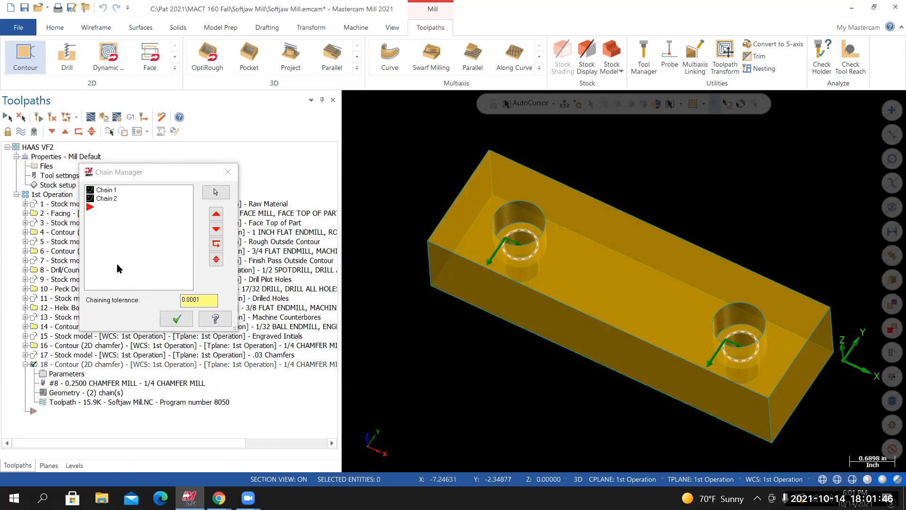
right_click(133, 217)
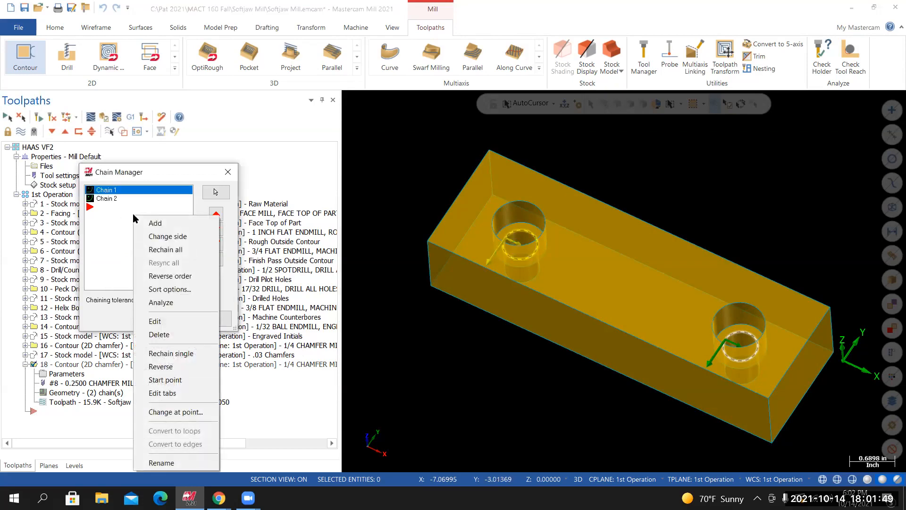
click(167, 250)
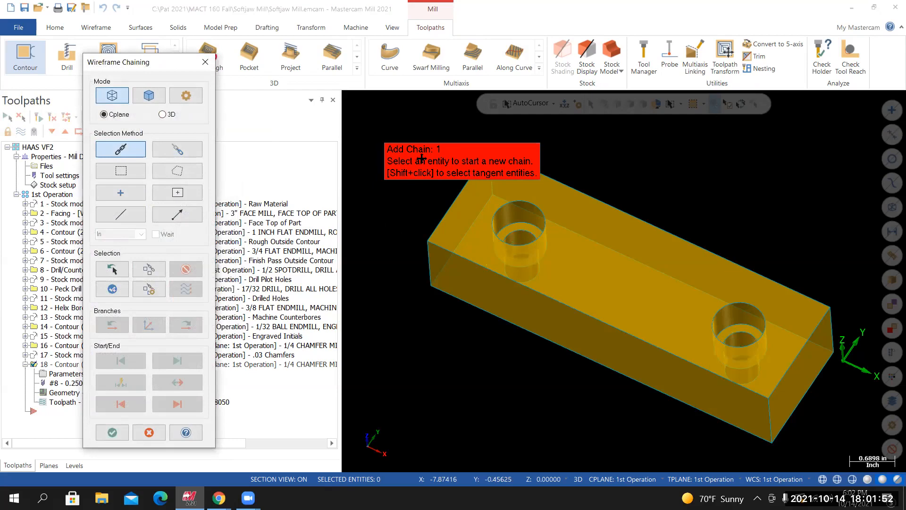
drag(136, 65, 146, 75)
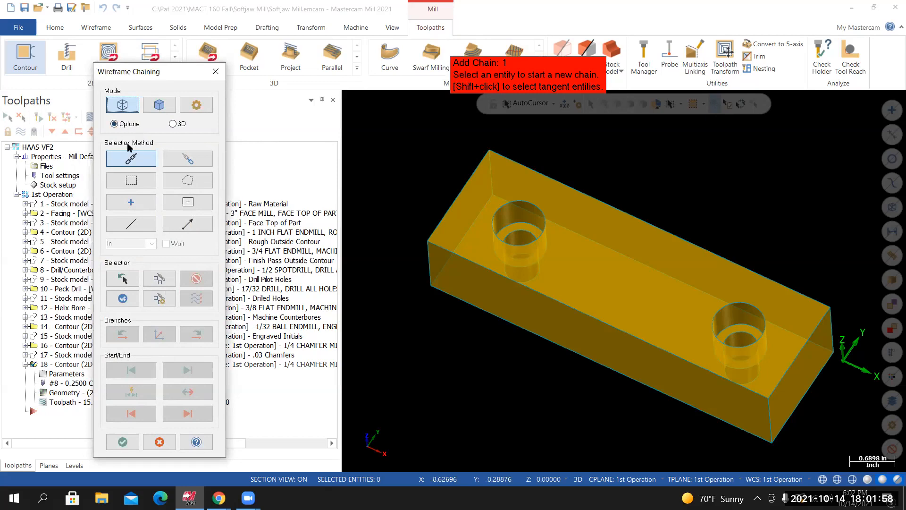
middle_drag(354, 206, 349, 175)
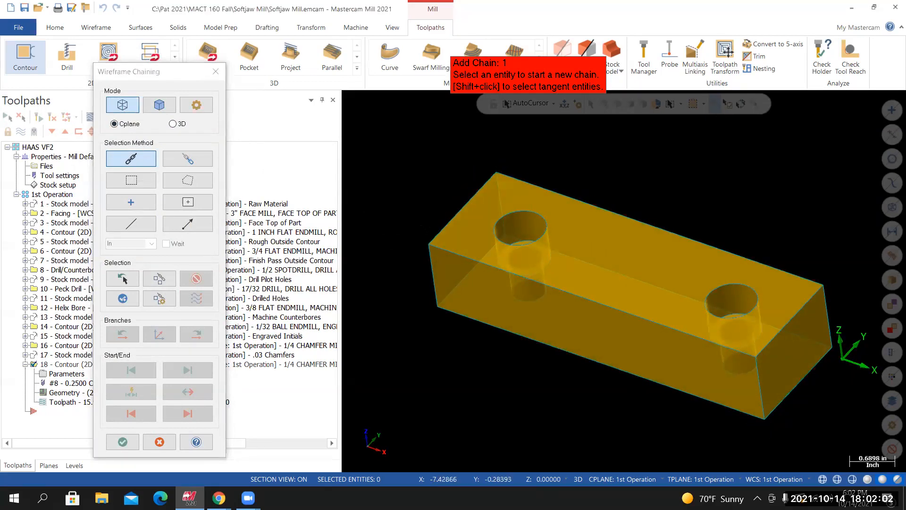
click(460, 209)
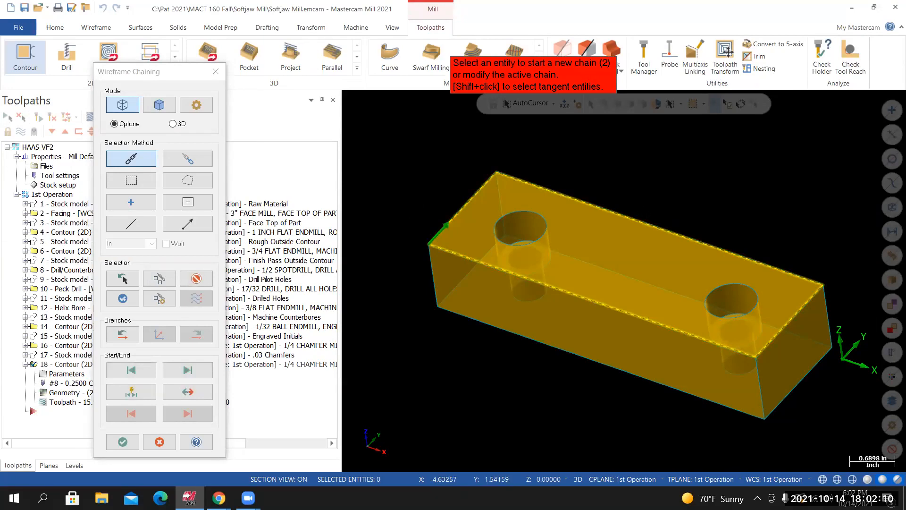
Chain the top edges of both counterbores, reversing the direction of the first one, and accept the new chains for operation 18
middle_drag(609, 292, 603, 301)
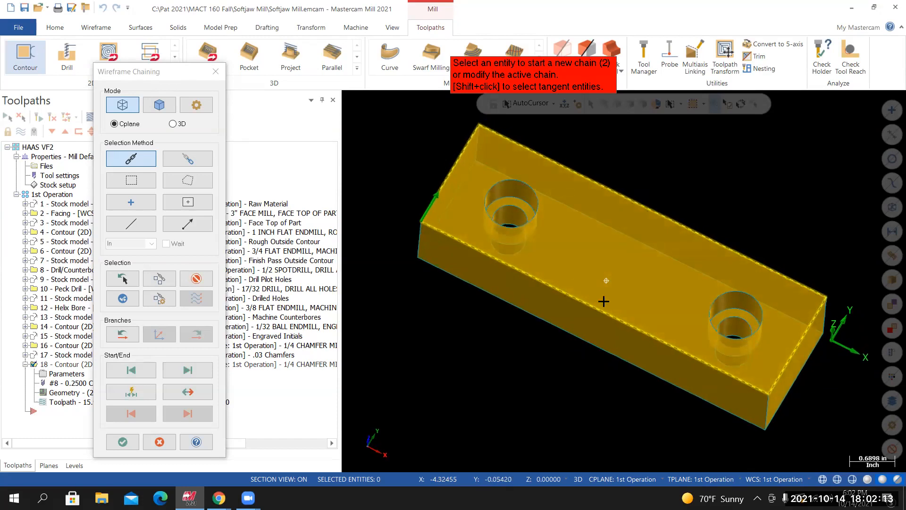
click(539, 202)
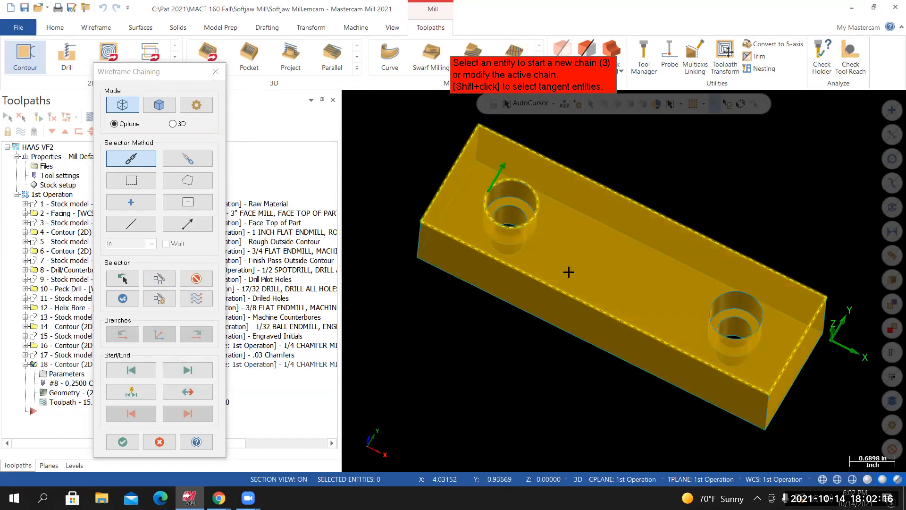
click(188, 392)
middle_drag(656, 366, 646, 340)
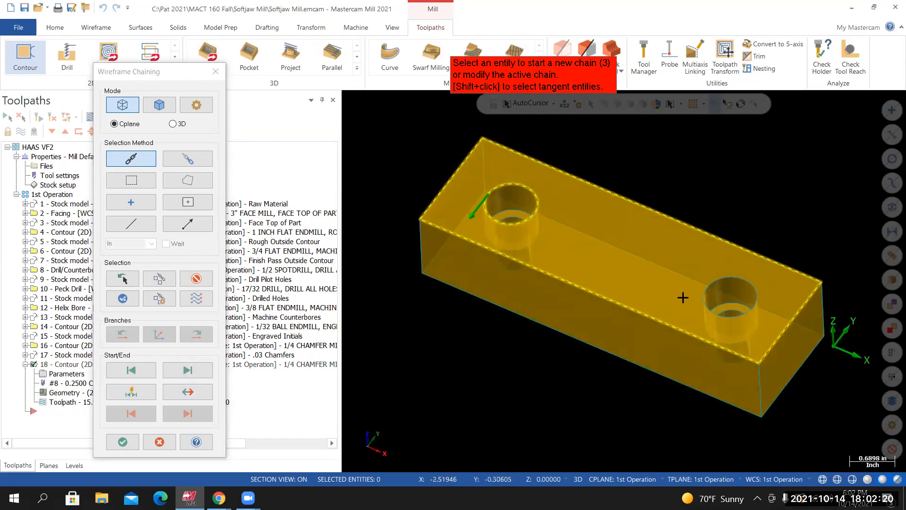
click(703, 297)
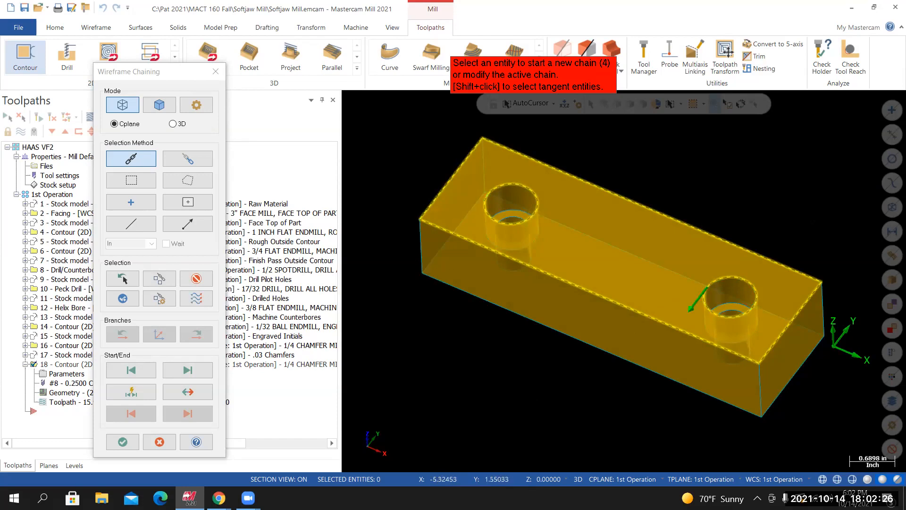
click(124, 441)
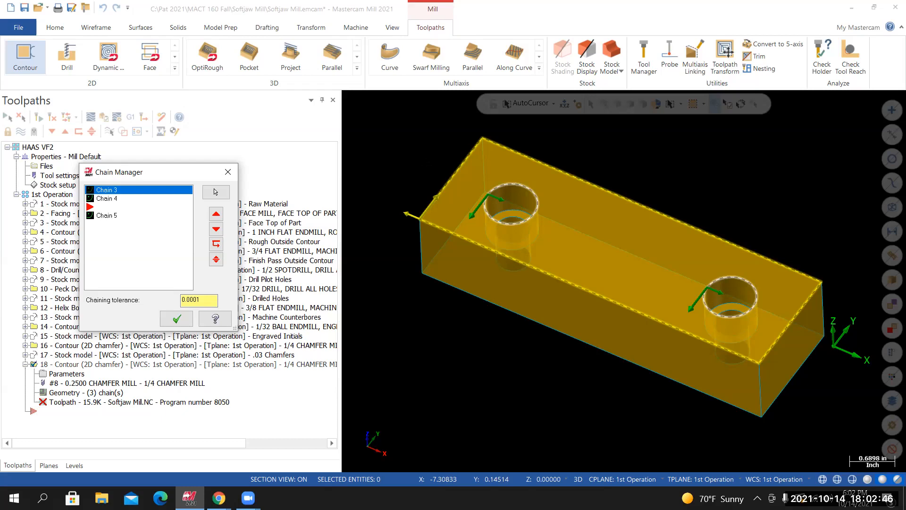
scroll(415, 200, up, 2)
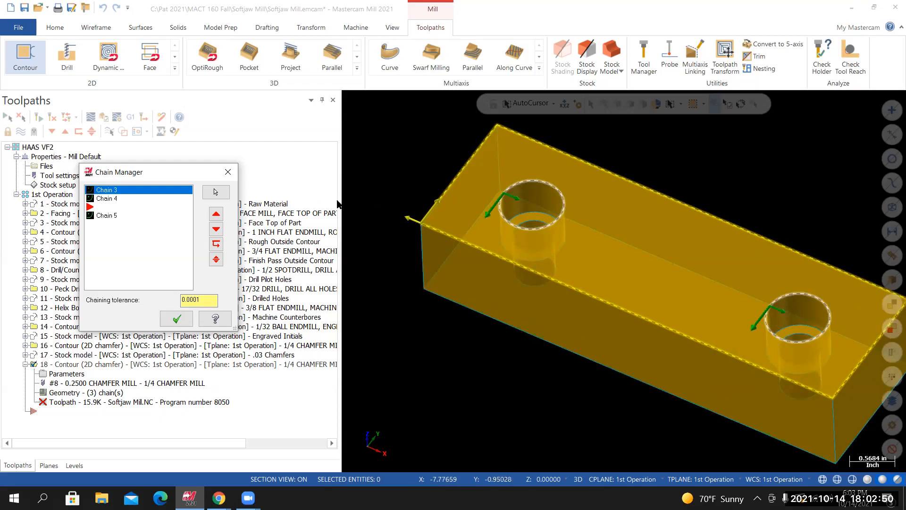
scroll(543, 233, down, 1)
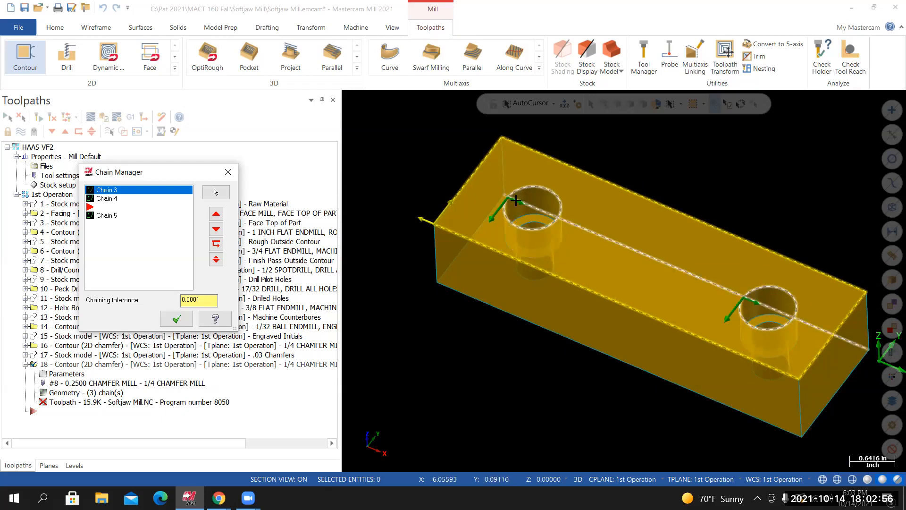
middle_drag(616, 287, 617, 315)
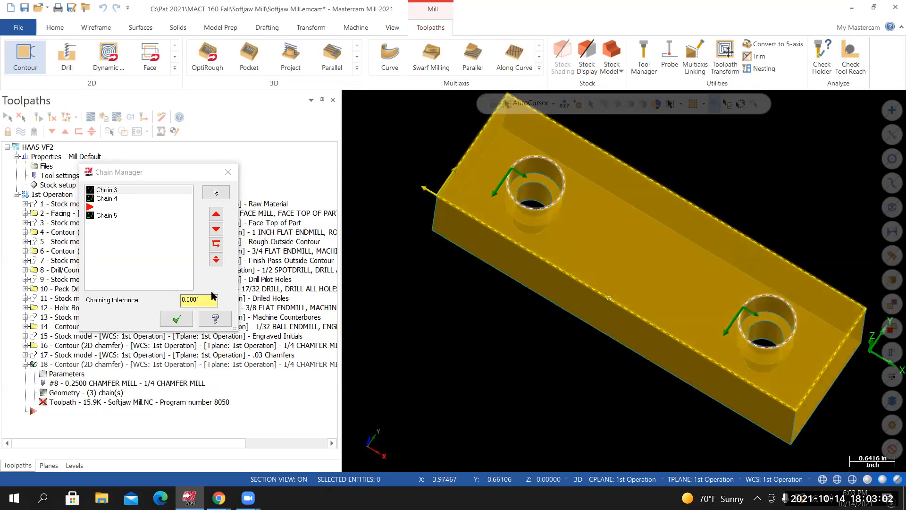
click(176, 318)
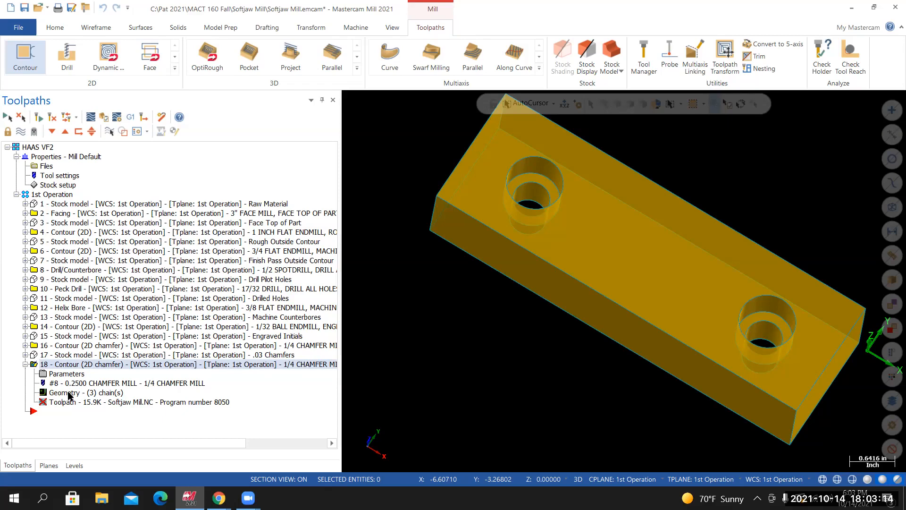
Edit the chamfer width in operation 18's cut parameters, check its linking parameters and accept the toolpath settings
click(64, 374)
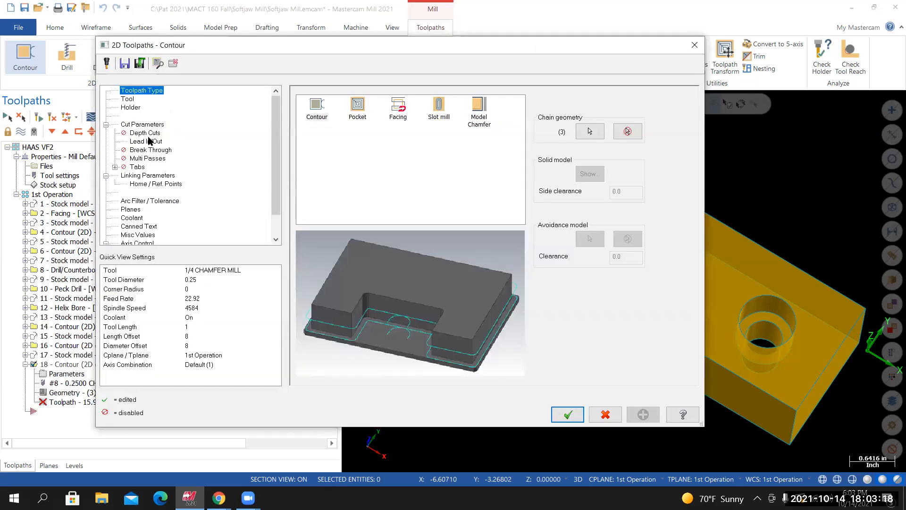
click(147, 177)
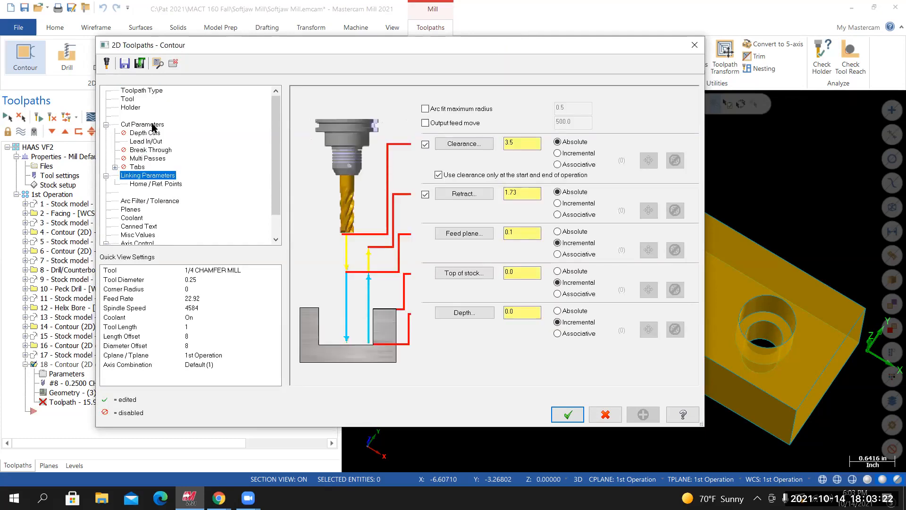
click(152, 126)
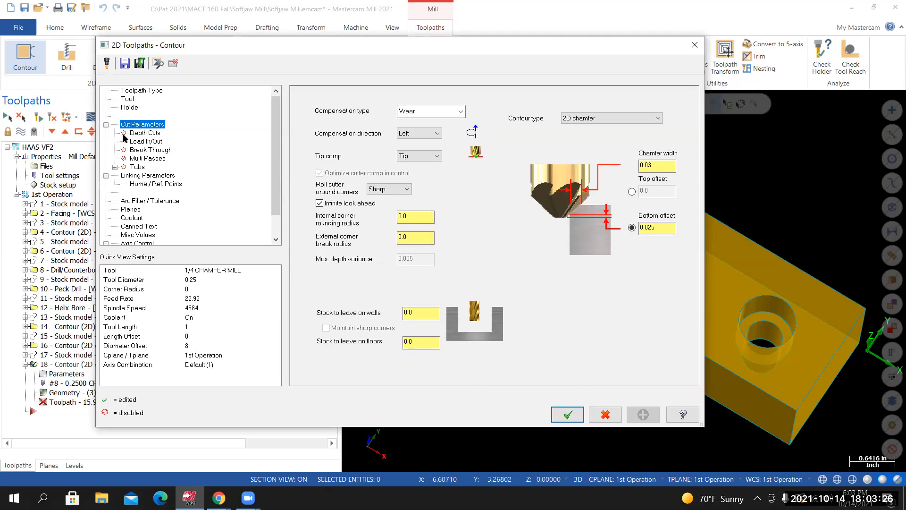
click(667, 166)
click(159, 176)
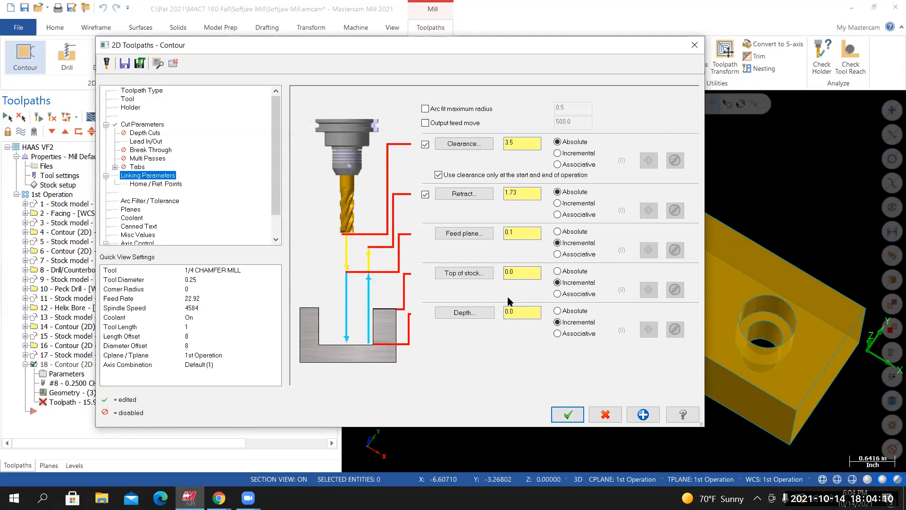
click(568, 415)
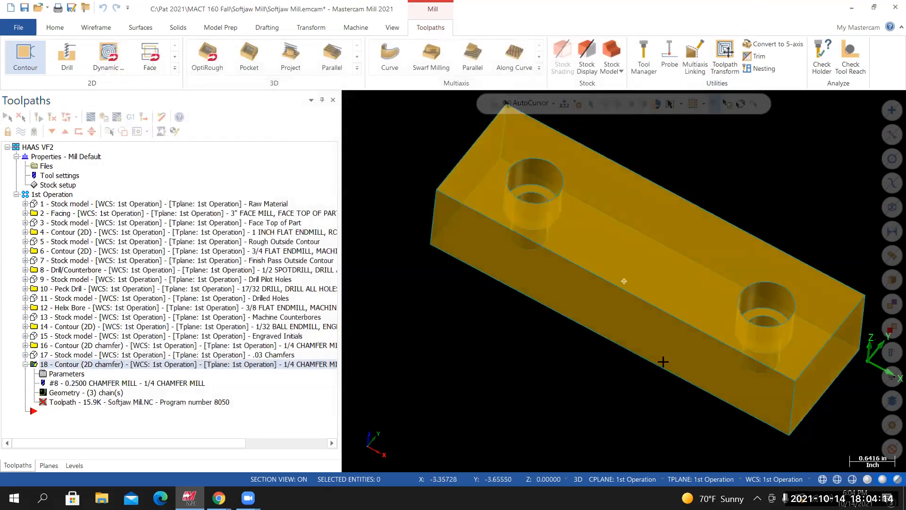
Regenerate the edited 2D chamfer operation 18 and backplot its tool motion around the part
middle_drag(664, 362, 817, 260)
scroll(577, 443, down, 1)
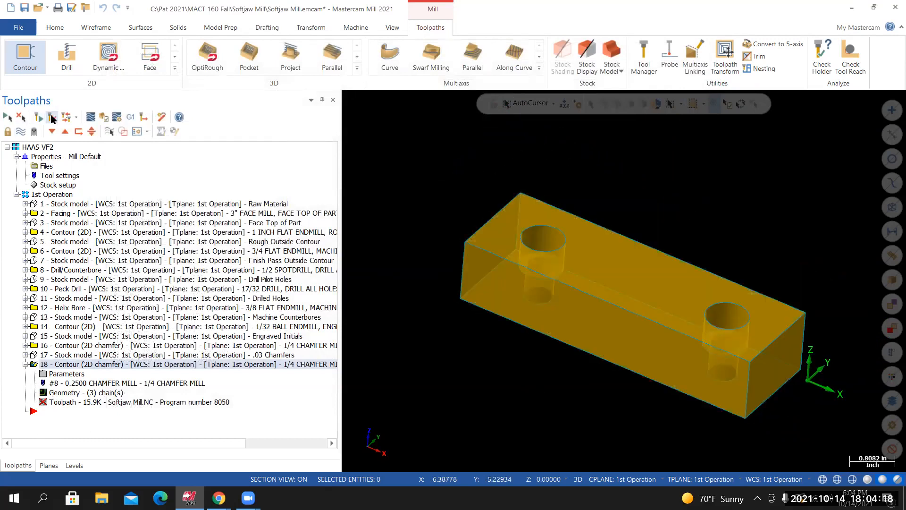
click(52, 117)
click(92, 118)
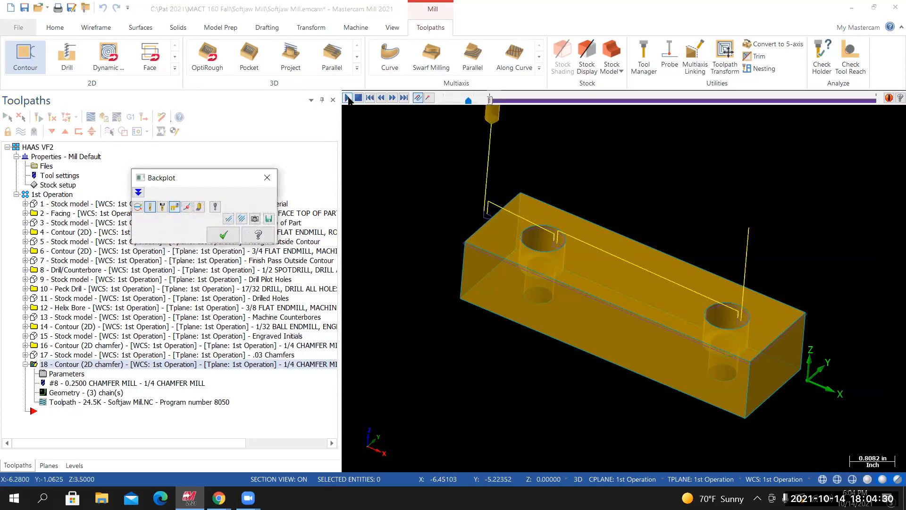
click(347, 97)
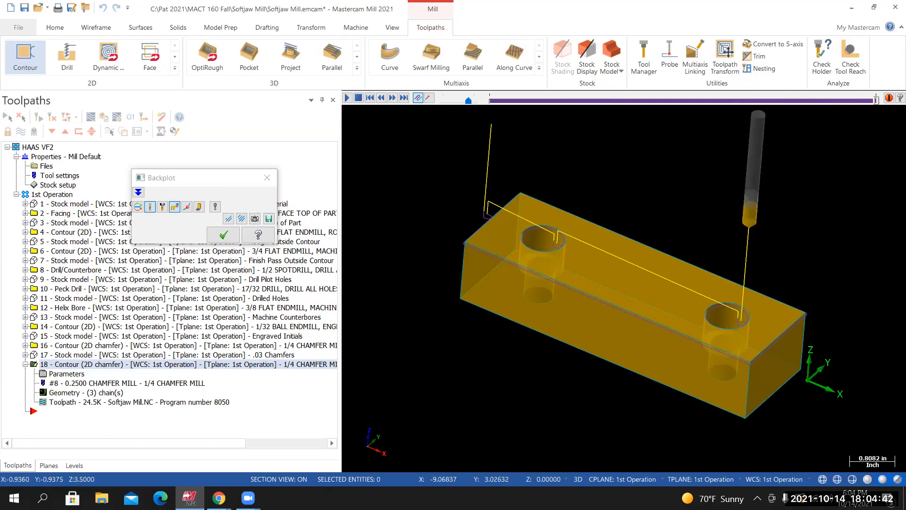
middle_drag(549, 291, 454, 291)
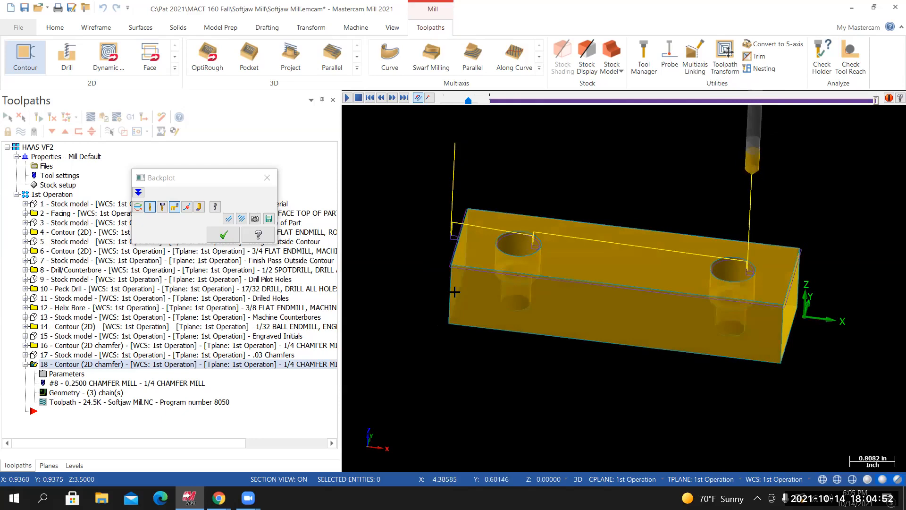
click(268, 178)
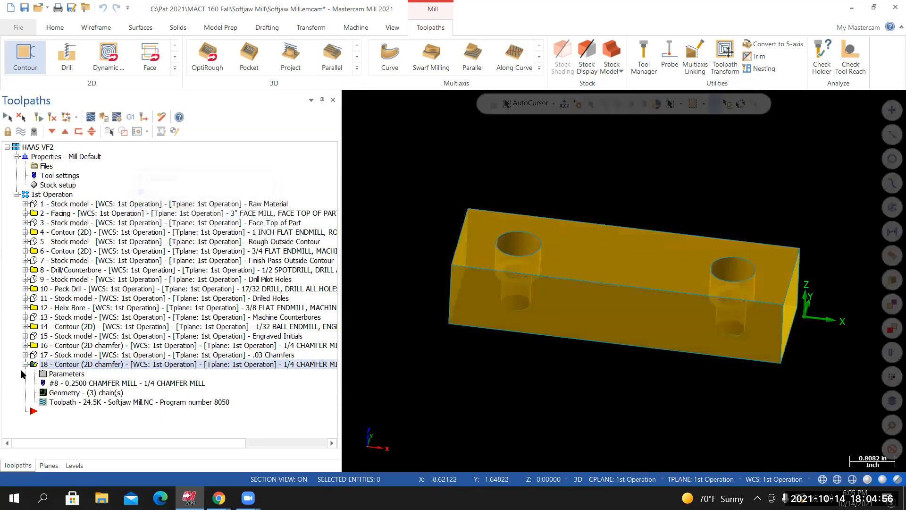
Save the Softjaw Mill file and fit the part in the isometric view
key(ctrl+s)
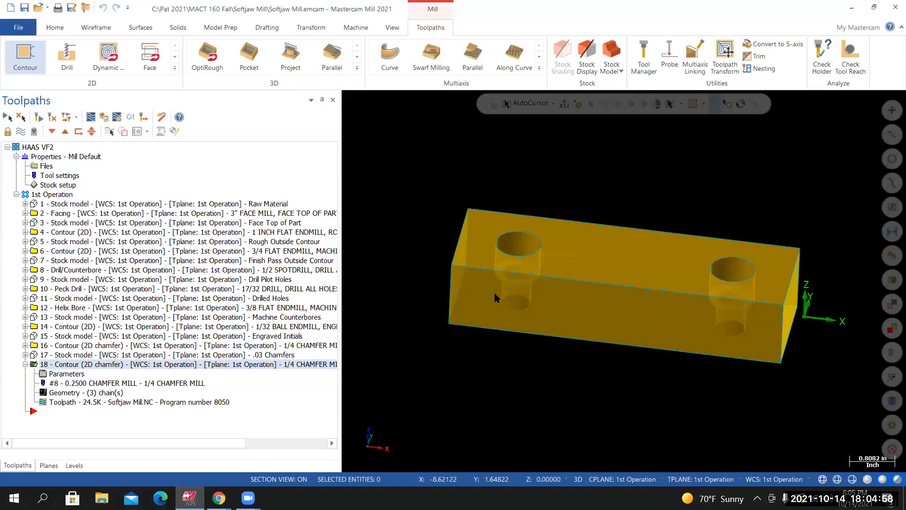
right_click(495, 296)
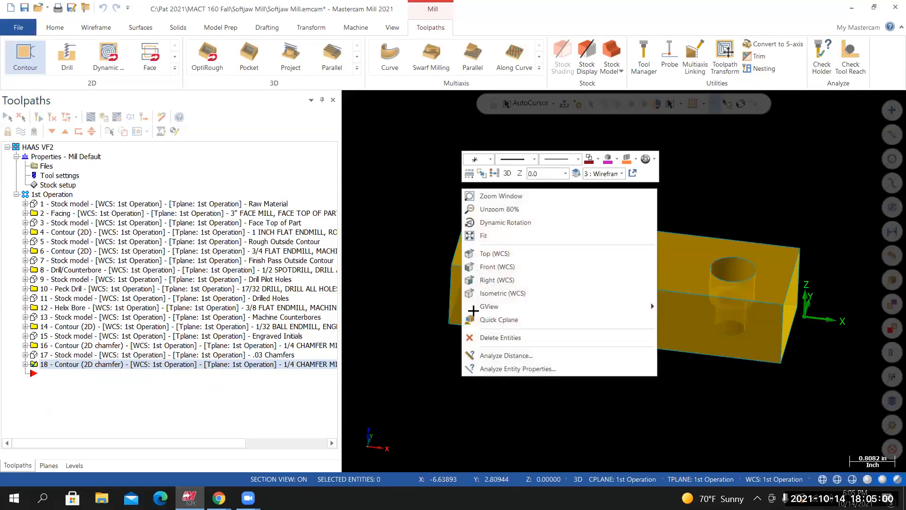
click(484, 235)
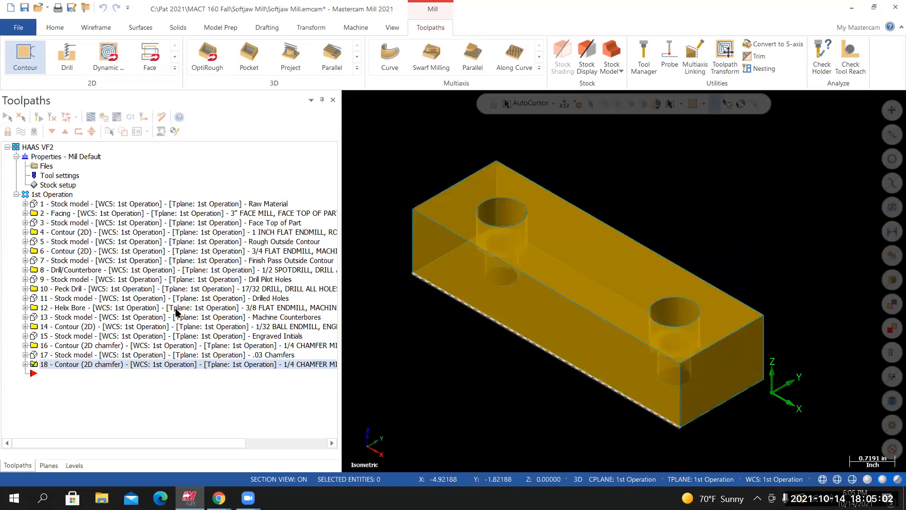
key(alt+7)
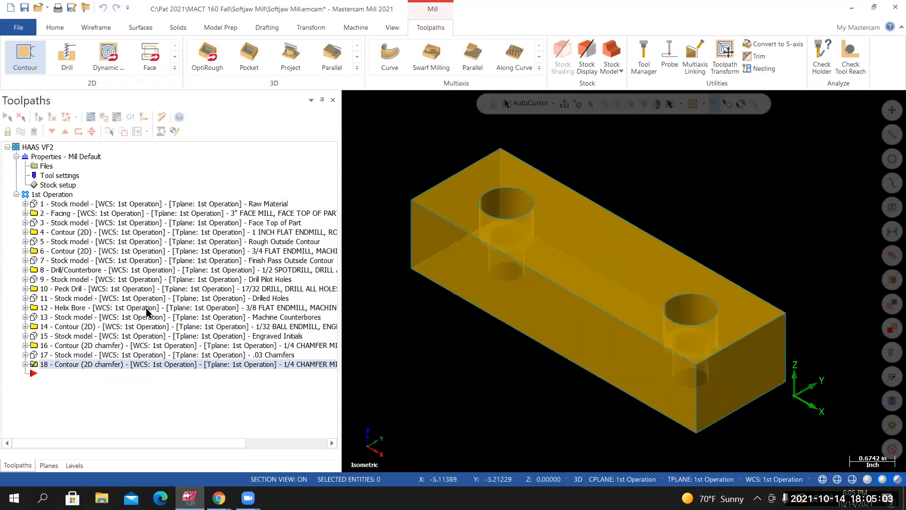
Select every operation in the 1st Operation group, verify them in Mastercam Simulator and return to the Toolpaths manager
click(55, 196)
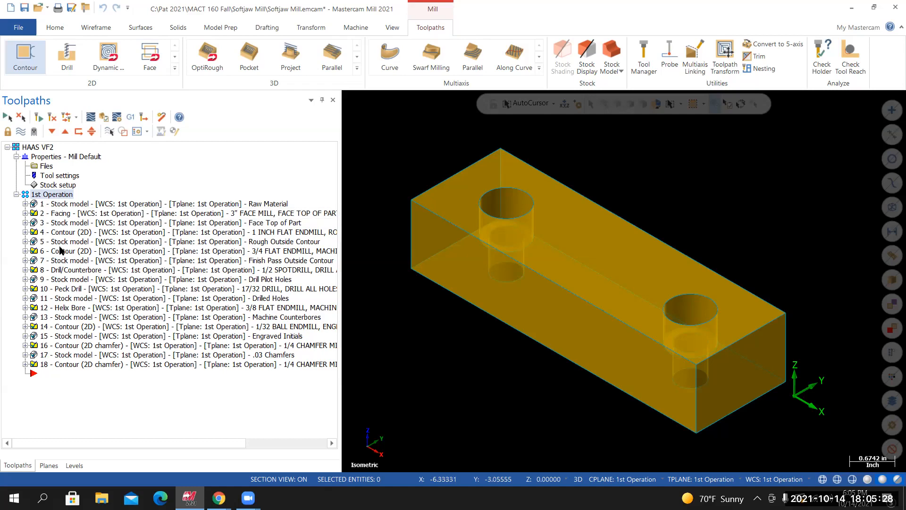
click(101, 122)
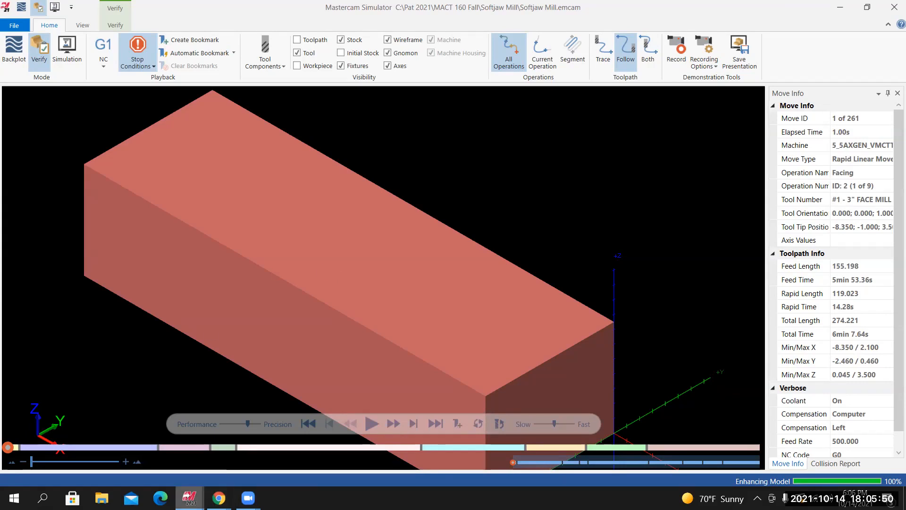
mouse_move(189, 498)
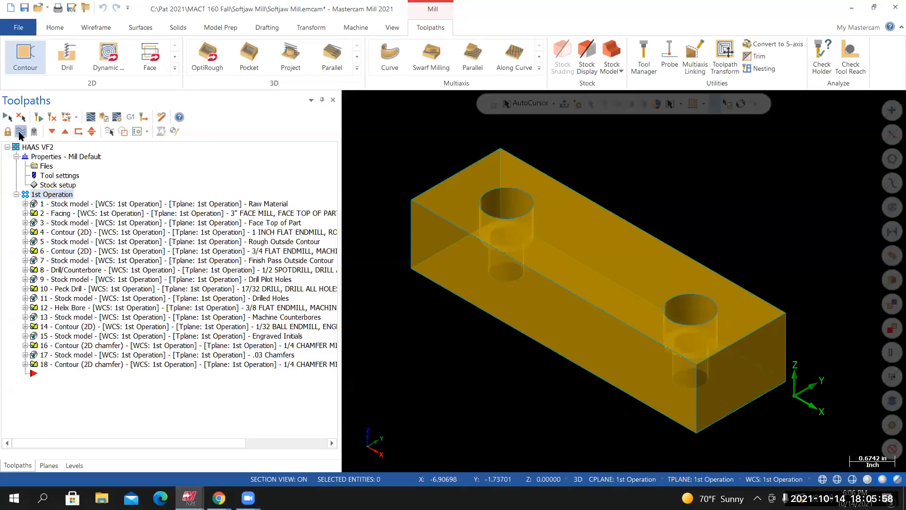
Toggle the toolpath display on and off for all 1st Operation toolpaths and then for 2D chamfer operation 18 alone
click(20, 132)
click(22, 131)
click(66, 366)
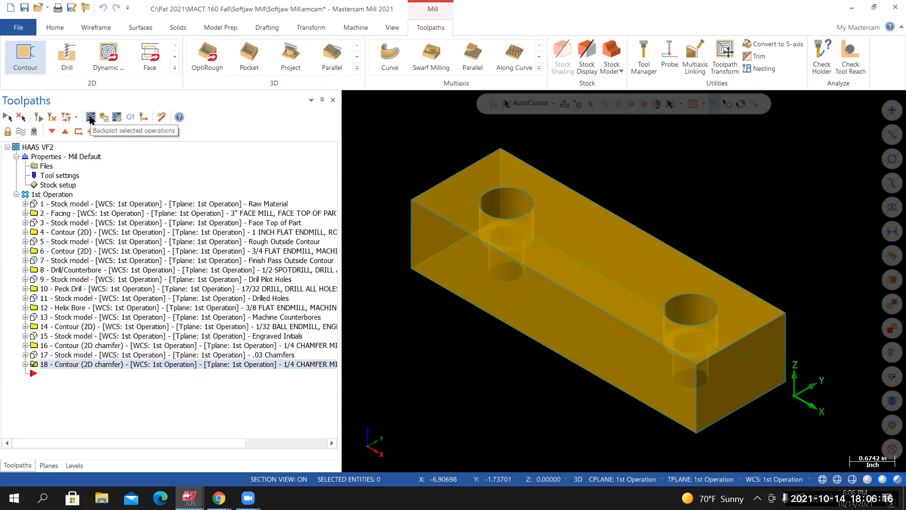
click(20, 131)
click(20, 132)
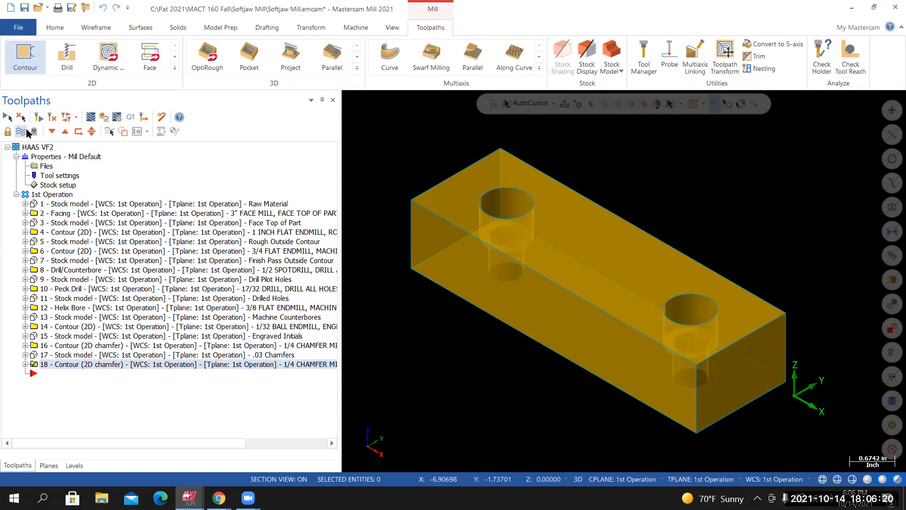
Display the backplot of 2D chamfer operation 18 around the part and close it
click(89, 118)
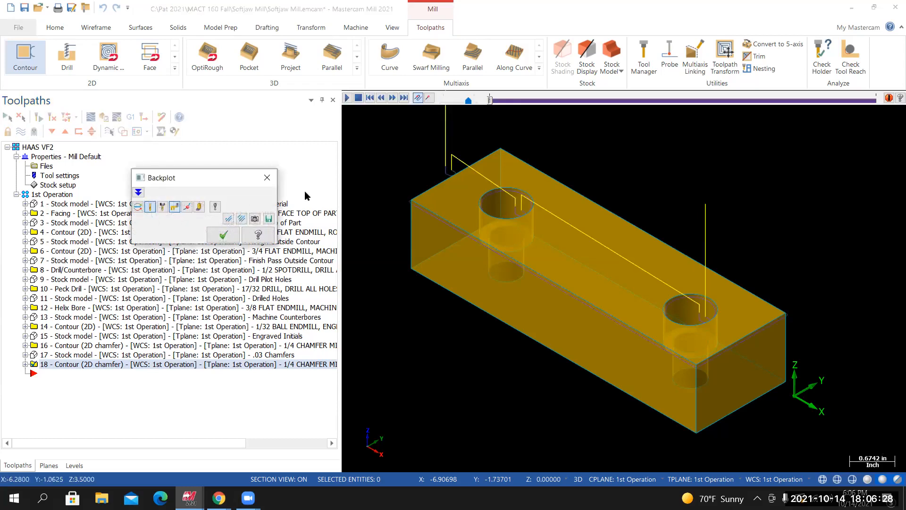
click(267, 178)
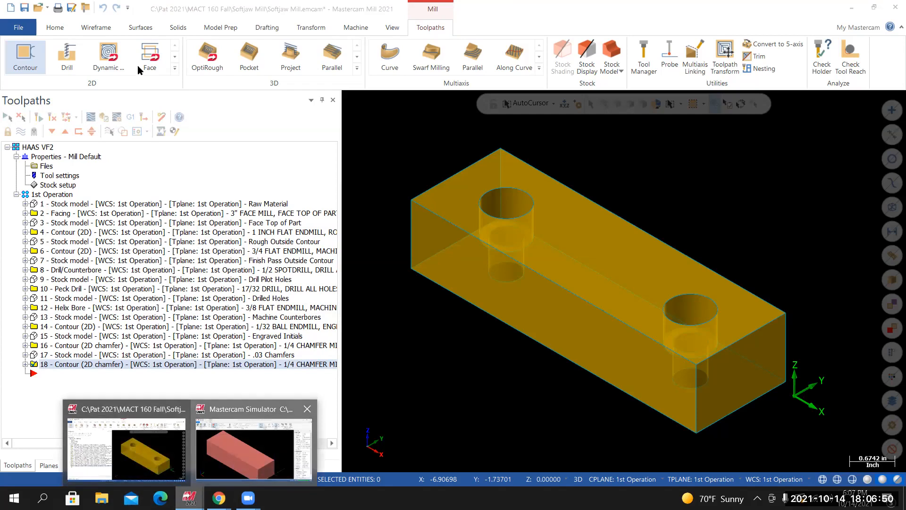
Verify all 1st Operation toolpaths in Mastercam Simulator, replaying them from the start with the simulation shifted further towards precision
click(309, 427)
click(372, 424)
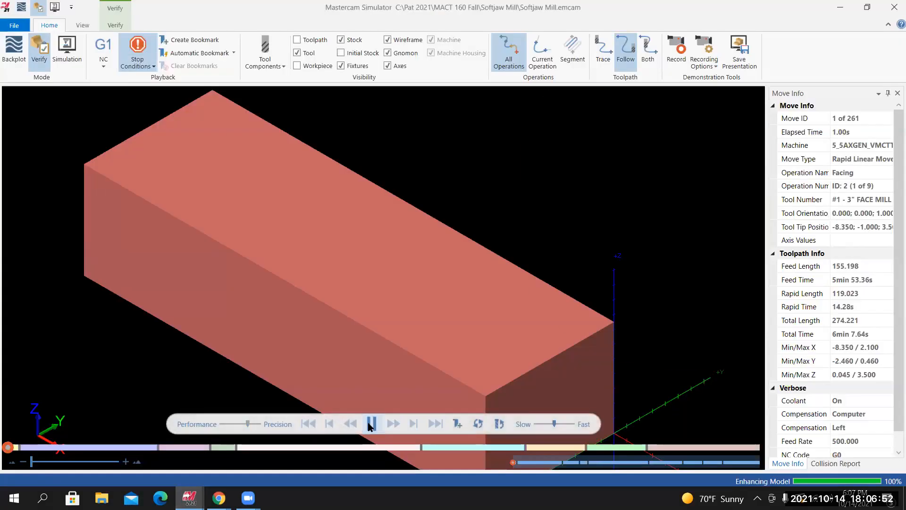
key(r)
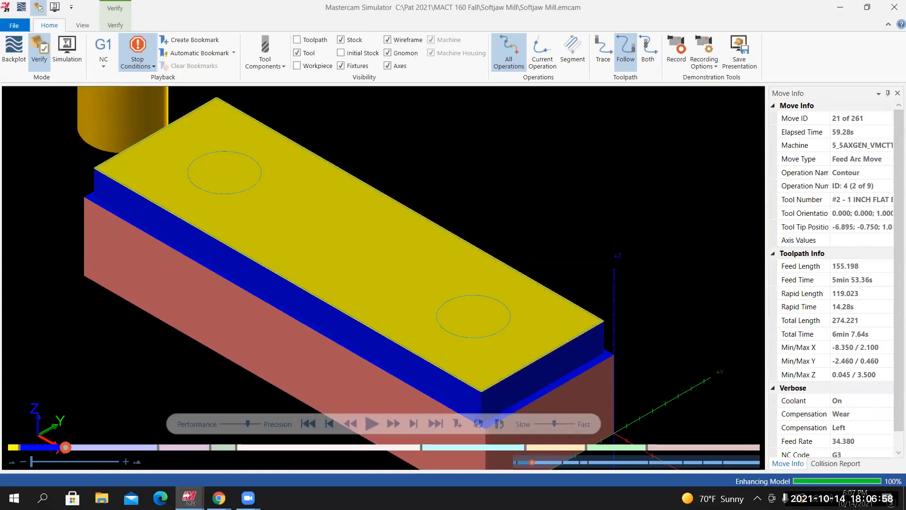
click(882, 14)
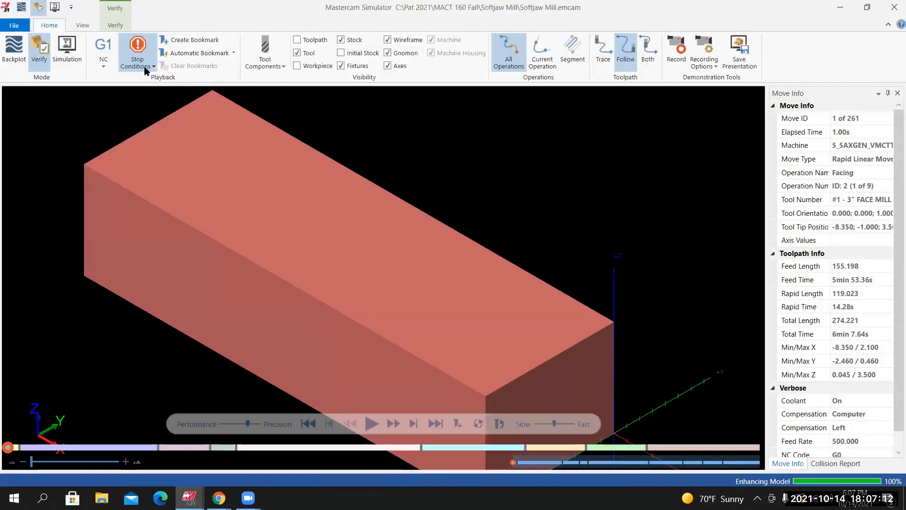
click(140, 67)
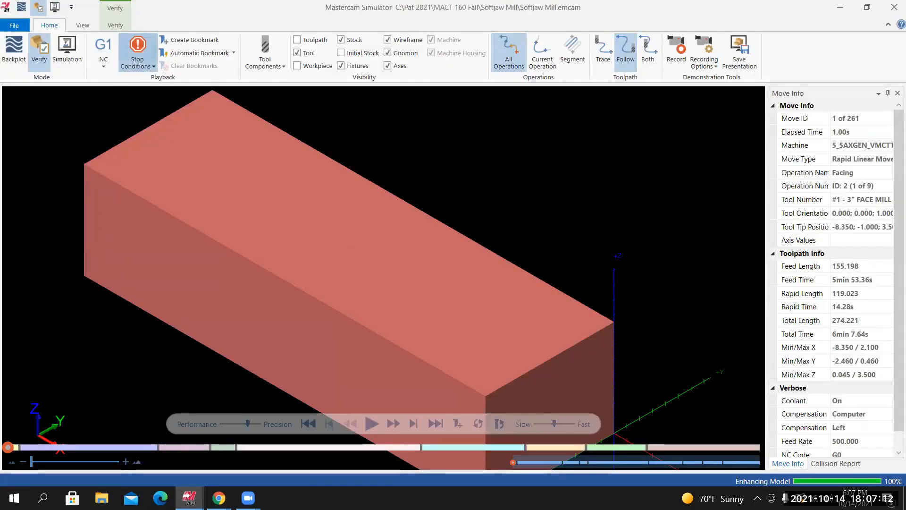
click(168, 15)
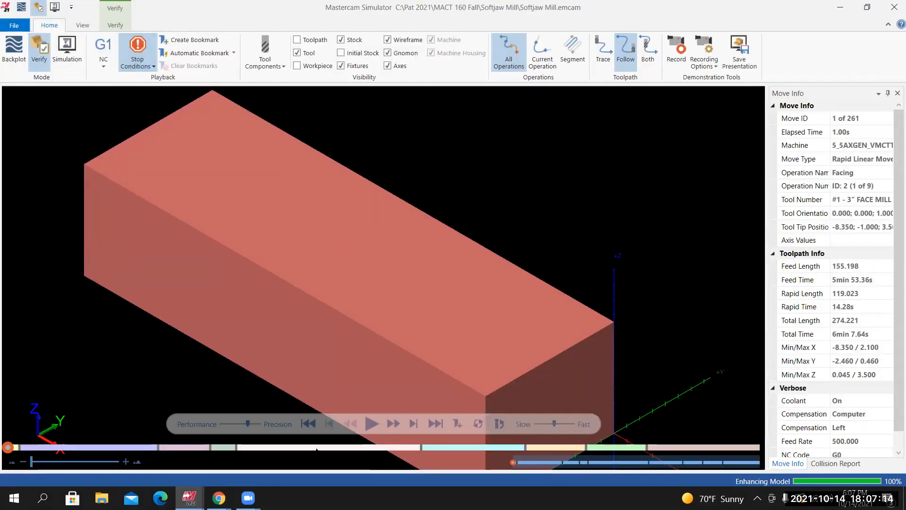
drag(248, 424, 254, 423)
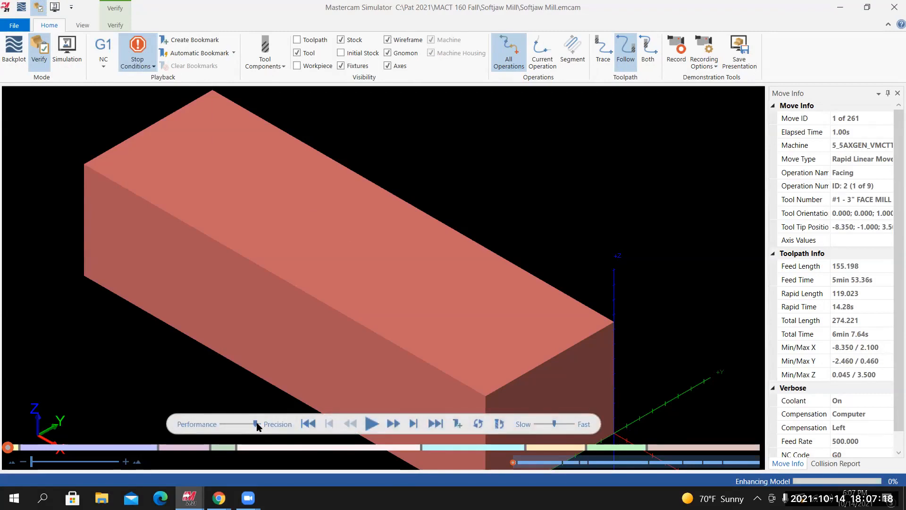
click(371, 424)
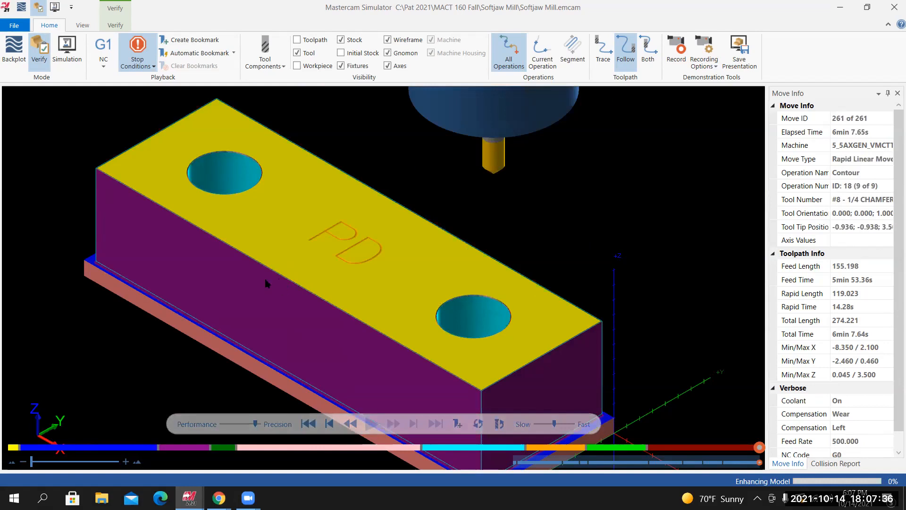
Inspect the verified stock up close, examining the counterbores, the hole chamfers and the broken edges around the top of the part
middle_drag(141, 207, 239, 175)
scroll(160, 203, up, 5)
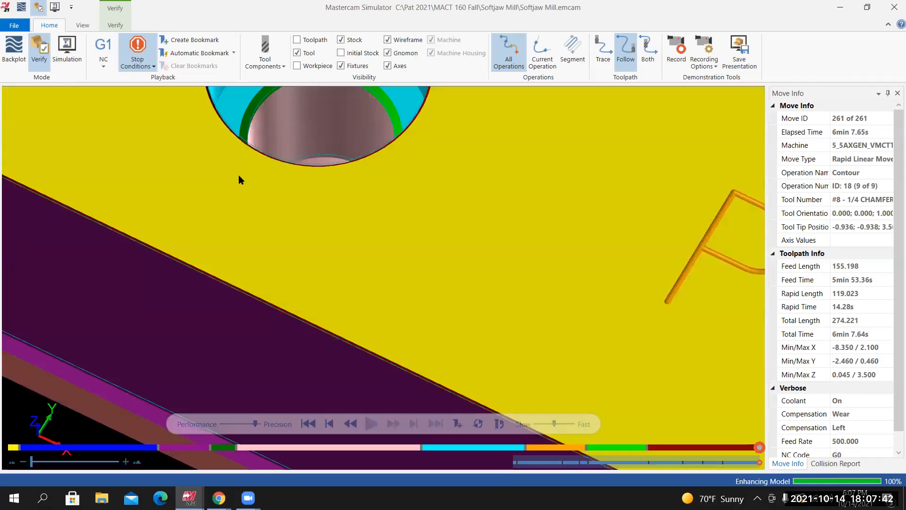
scroll(276, 155, down, 3)
scroll(279, 148, up, 3)
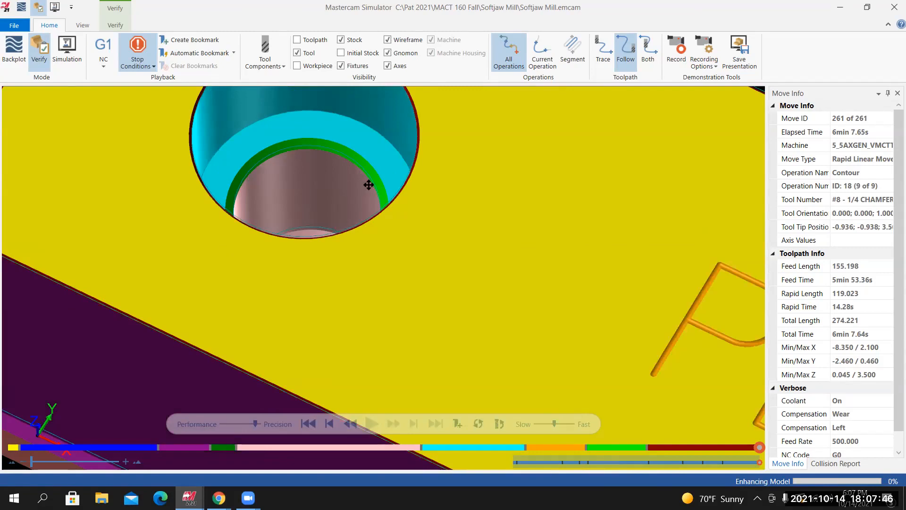
middle_drag(367, 194, 264, 109)
scroll(263, 108, down, 2)
middle_drag(269, 215, 387, 155)
scroll(134, 161, up, 5)
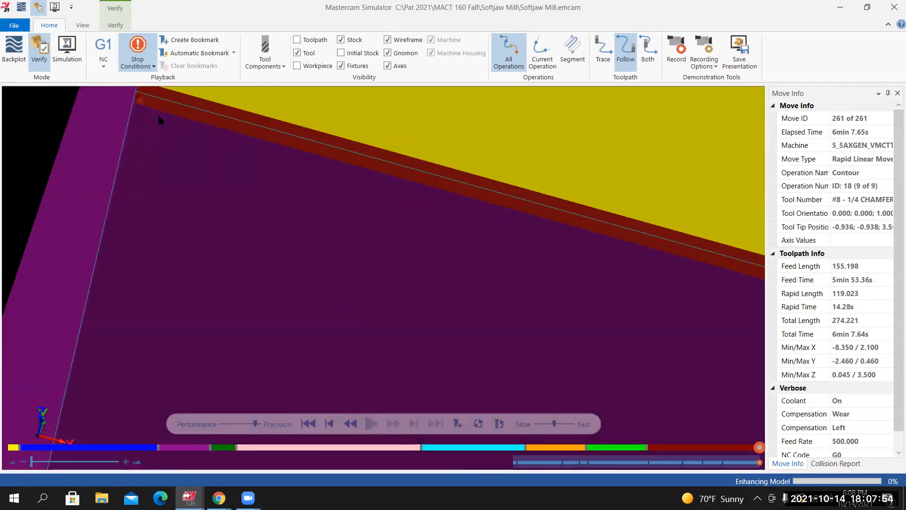
scroll(158, 120, down, 2)
scroll(425, 298, down, 3)
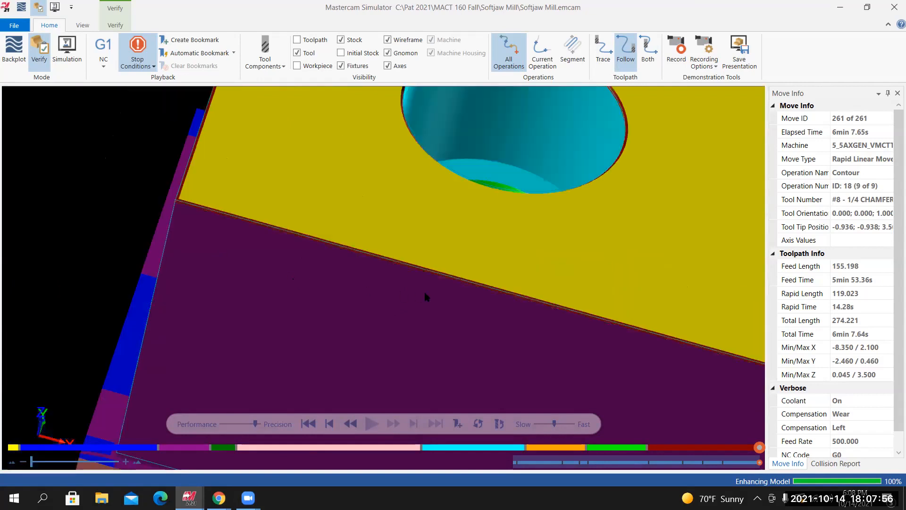
scroll(408, 307, down, 3)
scroll(444, 299, down, 2)
middle_drag(445, 299, 413, 300)
middle_drag(502, 298, 480, 226)
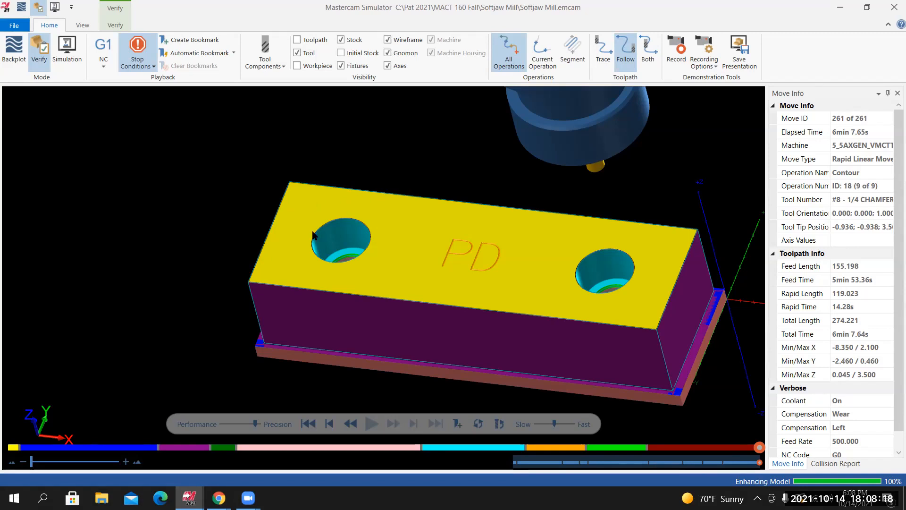
Save the verified stock as an STL file named "1st operation complete" in the MACT 160 Fall Softjaw Mill folder
click(113, 27)
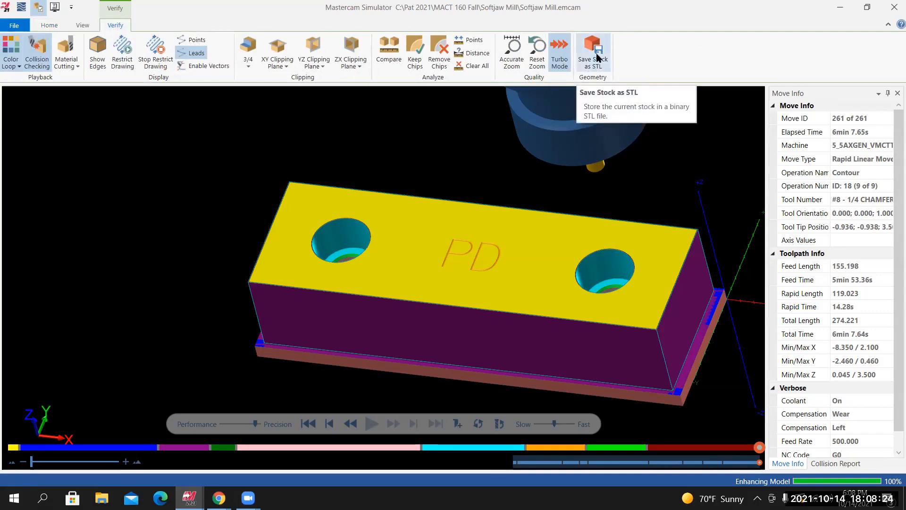
click(598, 70)
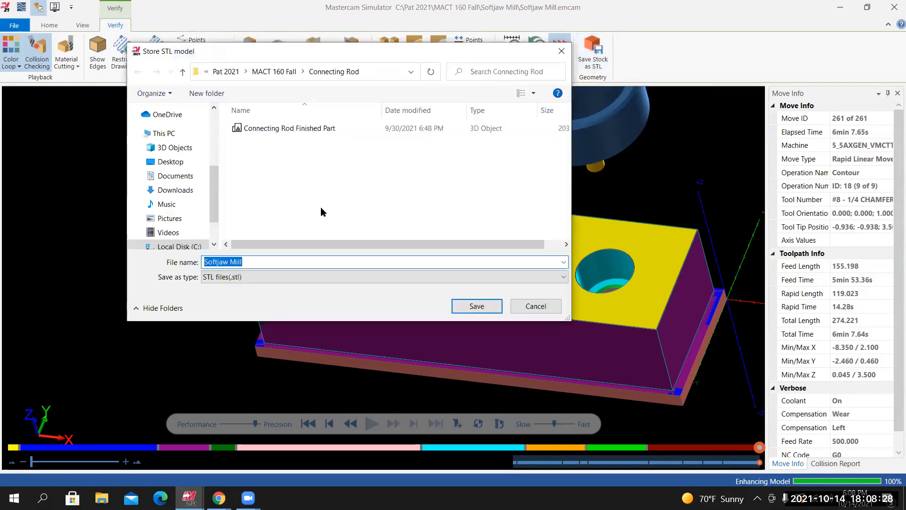
click(267, 73)
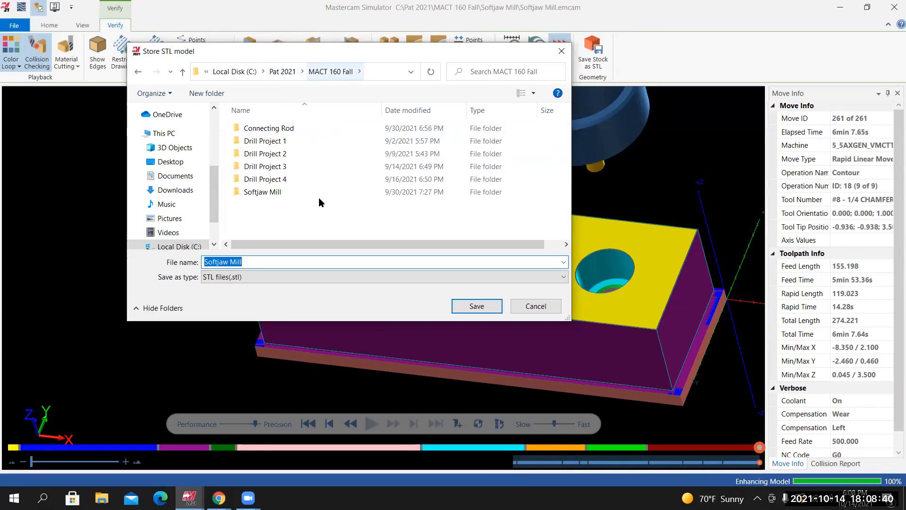
double_click(269, 192)
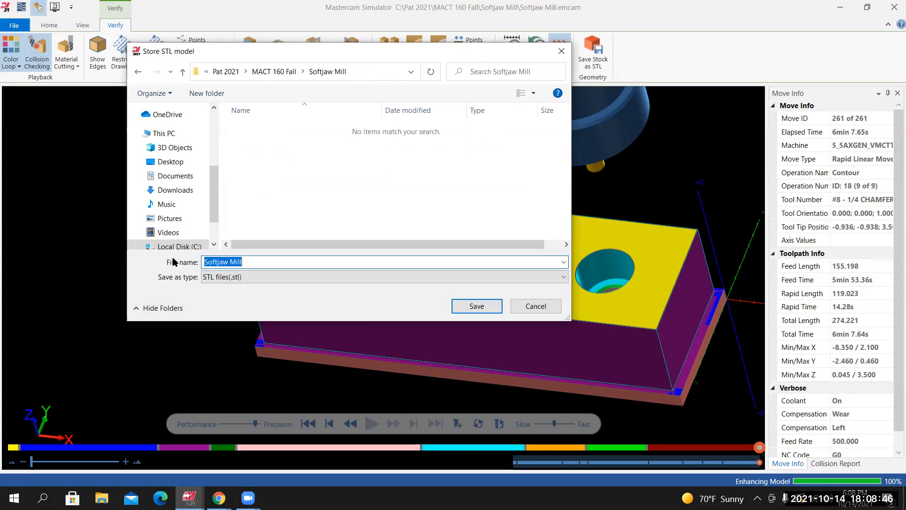
text(1st op)
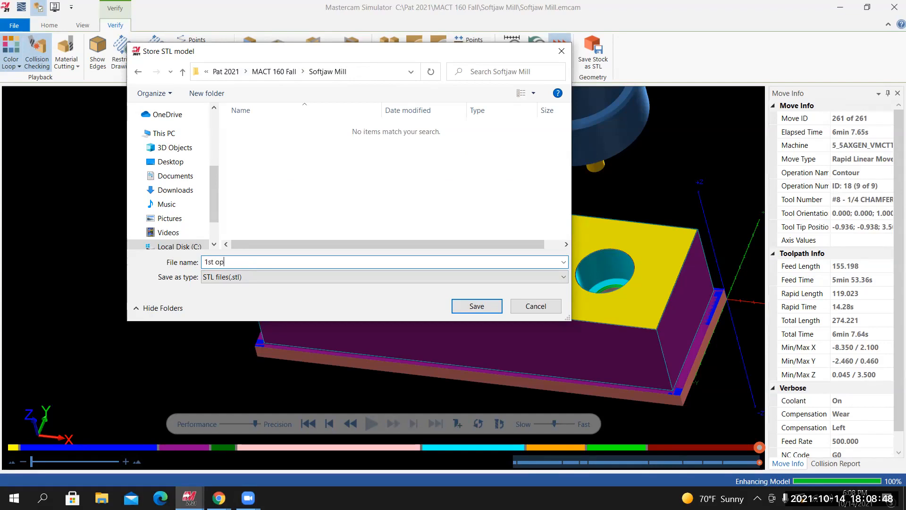
text(eration complete)
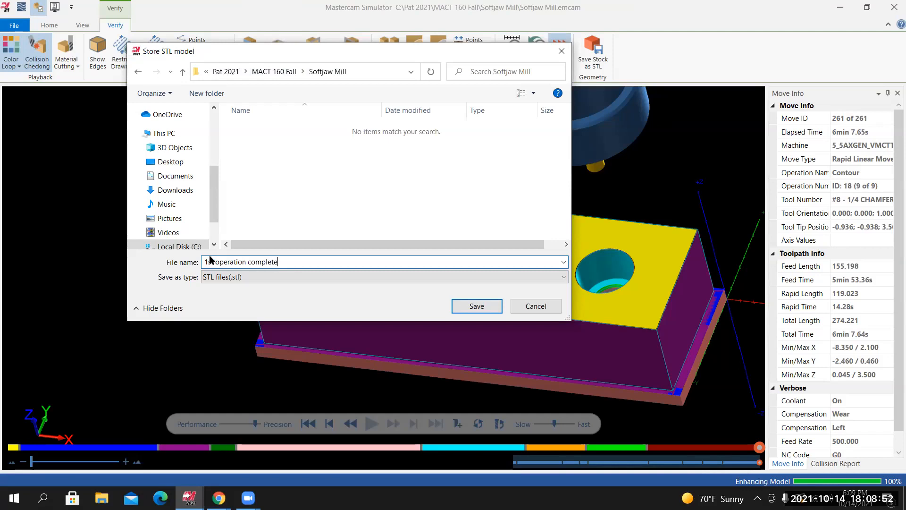
click(477, 306)
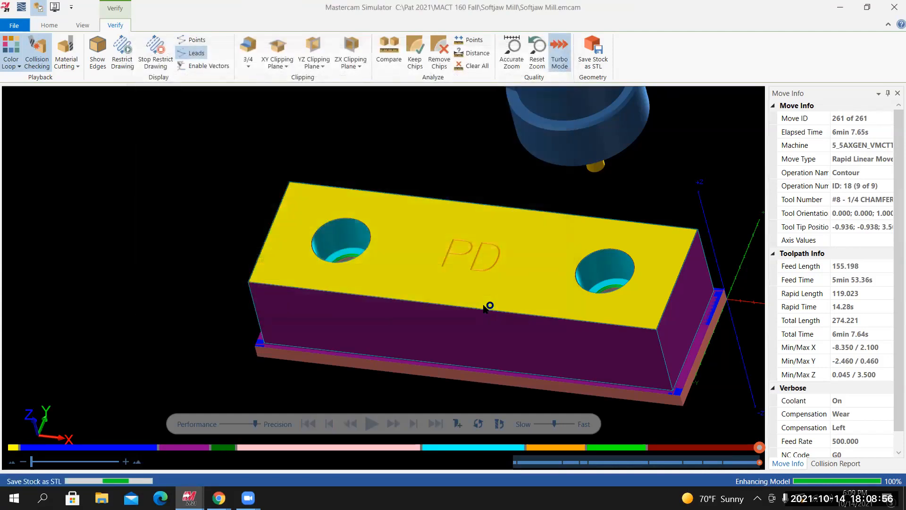
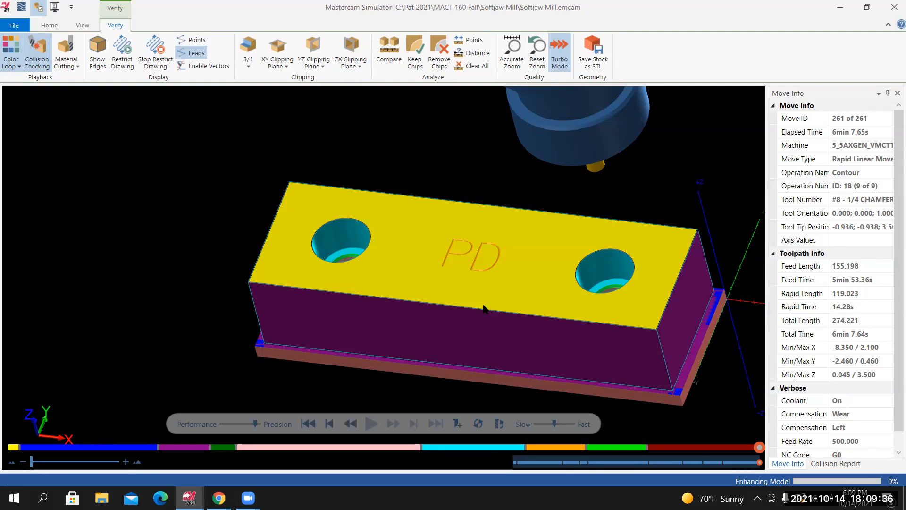
Return to the Mastercam Toolpaths manager and reorient the softjaw model to show the whole part
middle_drag(415, 248, 433, 293)
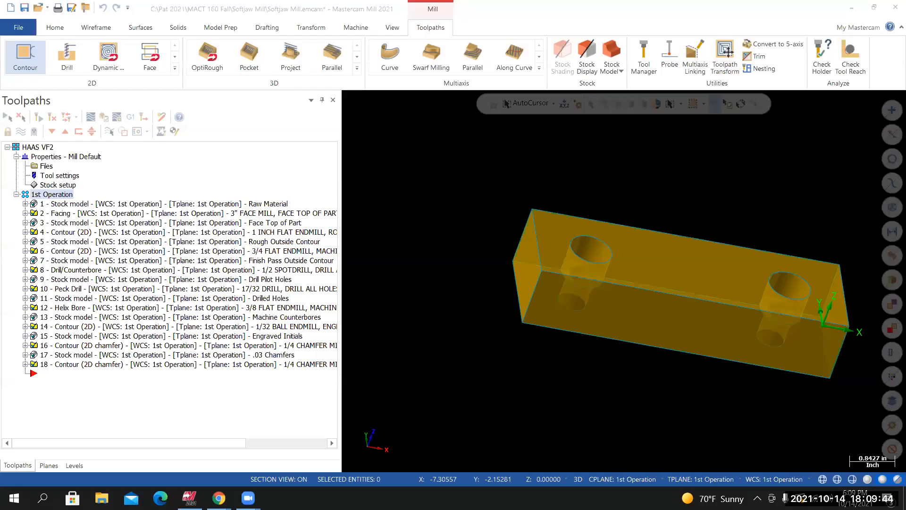
middle_drag(460, 339, 397, 334)
scroll(473, 340, down, 4)
scroll(473, 340, up, 1)
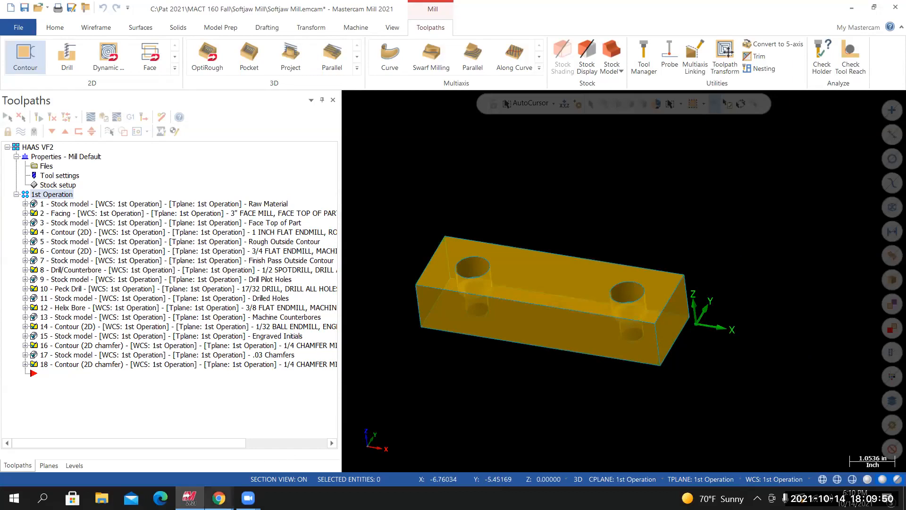
Switch to Chrome, review the "Softjaw 1st operation" steps in the course discussion and go back to Mastercam
mouse_move(218, 498)
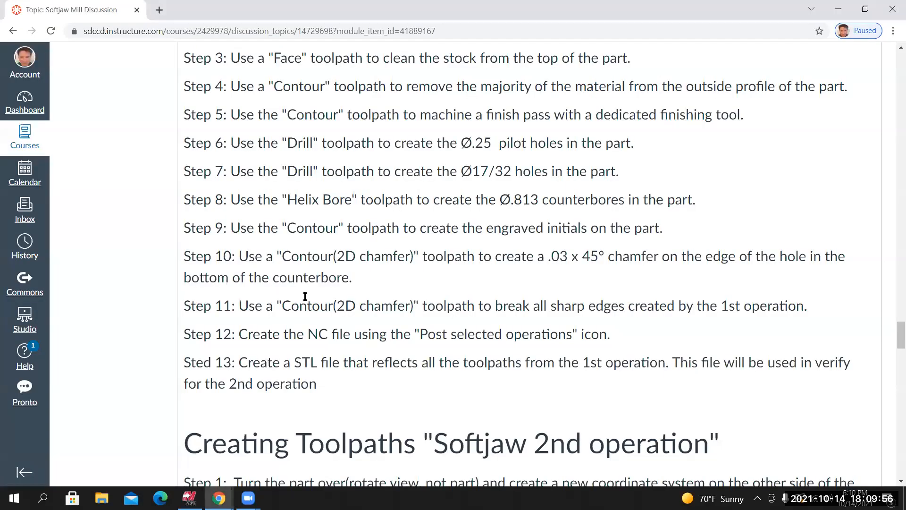
scroll(304, 297, up, 8)
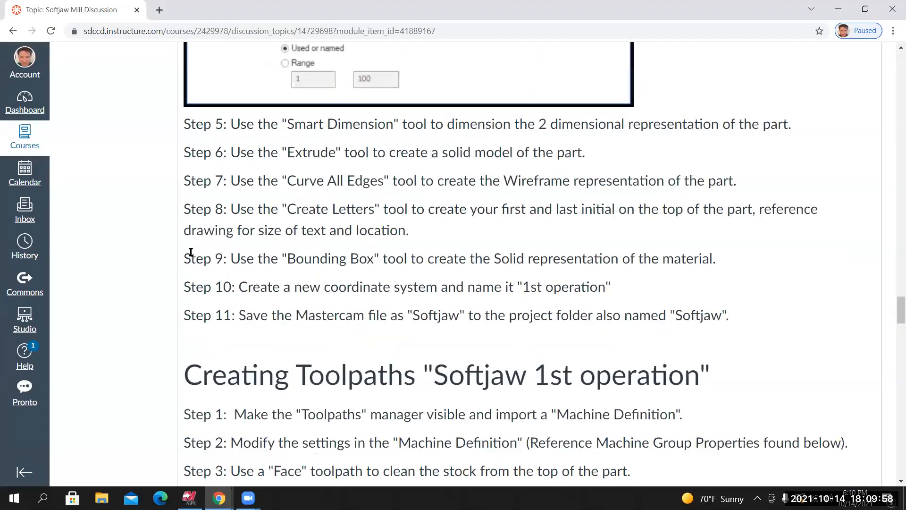
scroll(195, 257, down, 9)
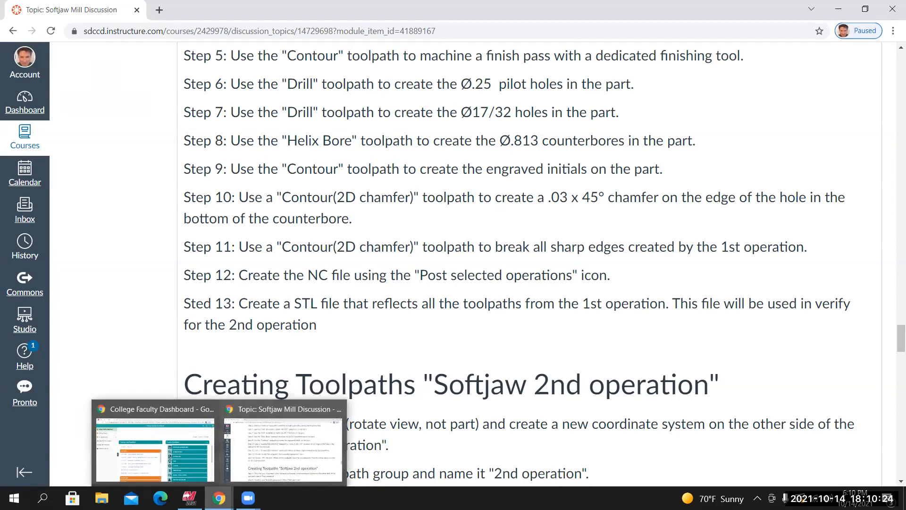
click(189, 498)
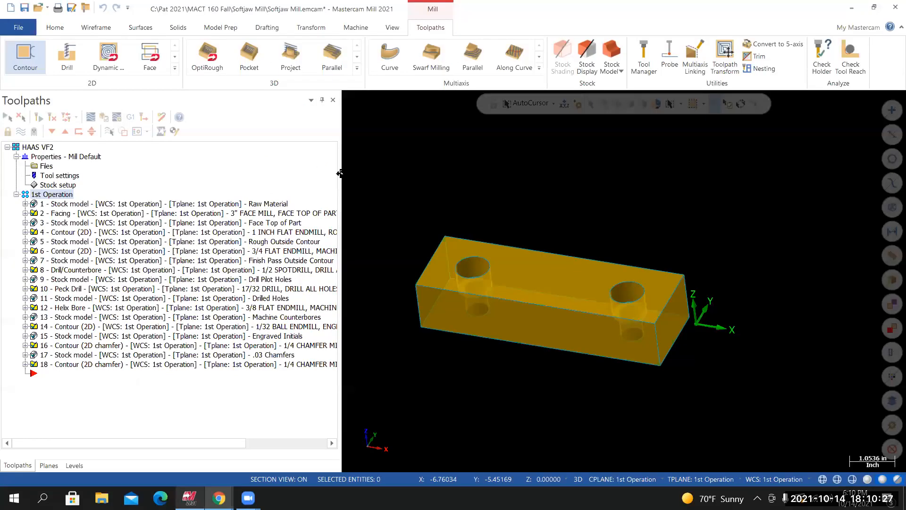
Widen the Toolpaths manager and post the selected 1st Operation toolpaths with both NC file and NCI file output enabled
drag(340, 174, 428, 180)
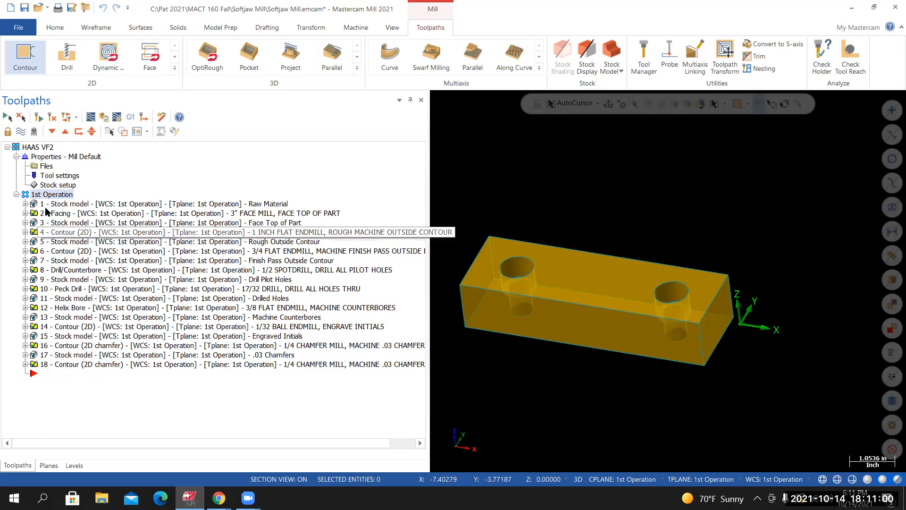
click(130, 117)
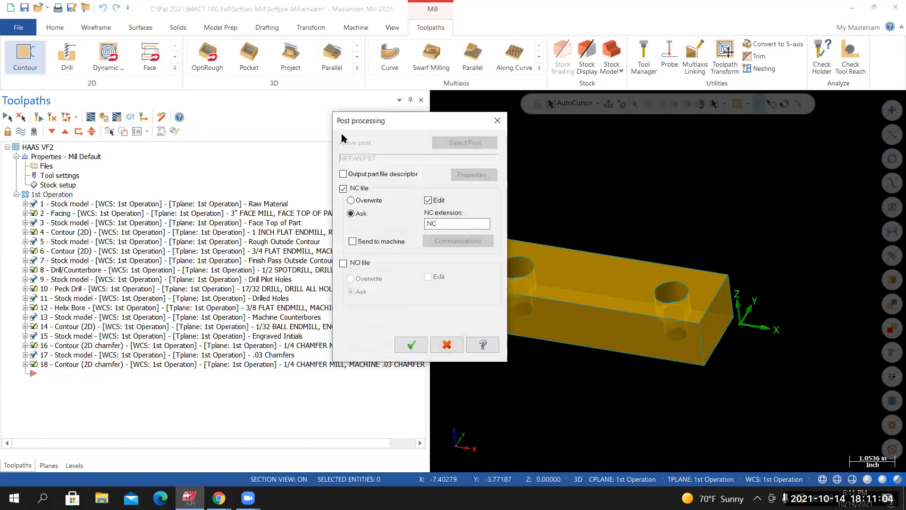
click(342, 229)
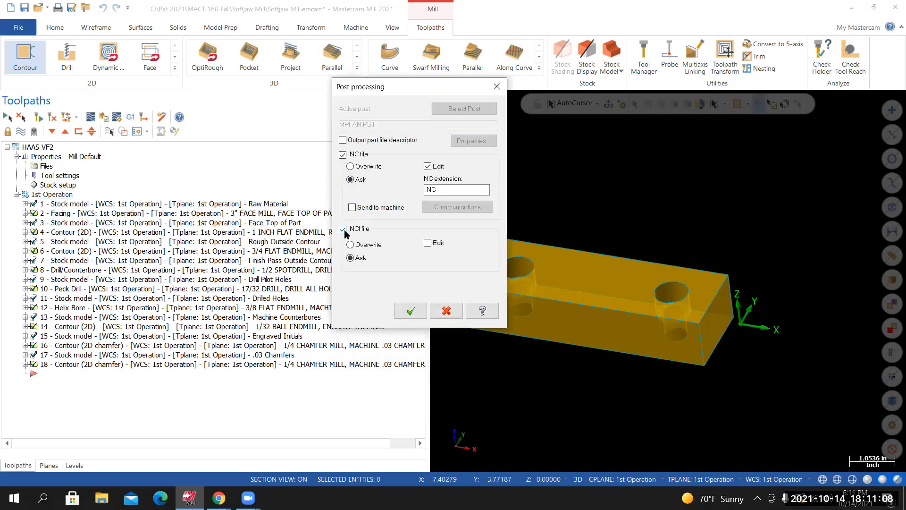
click(411, 311)
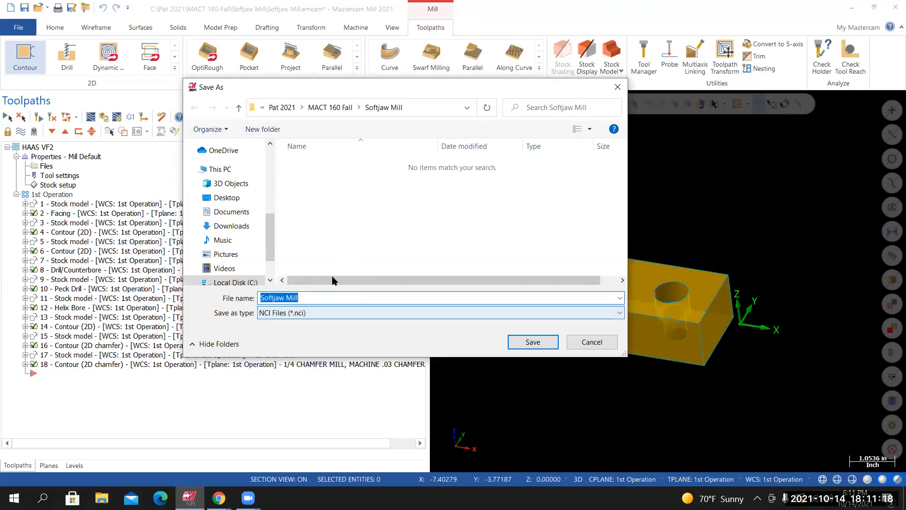
Save both the NCI file and the NC file as "Softjaw Mill 1st operation" in the Softjaw Mill folder
click(319, 298)
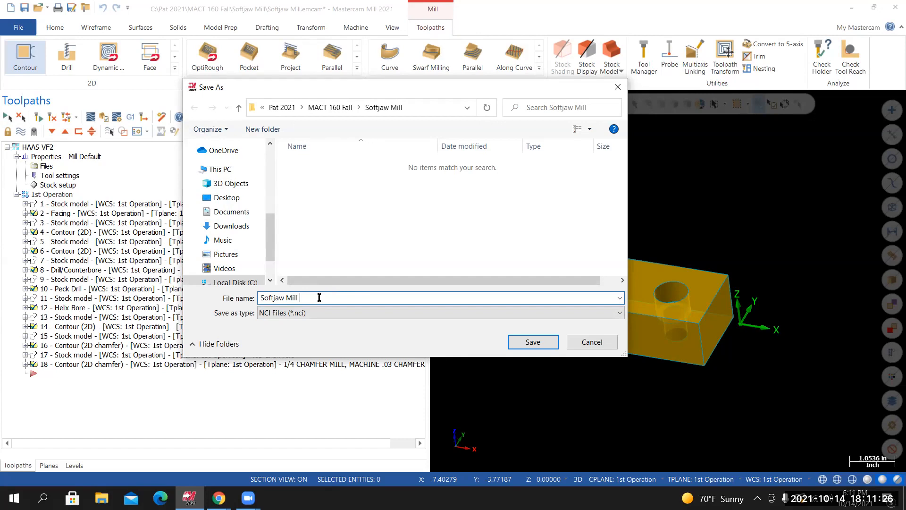
text(1s t)
text(t operatoin)
key(BackSpace)
key(BackSpace)
key(BackSpace)
text(ion)
key(Return)
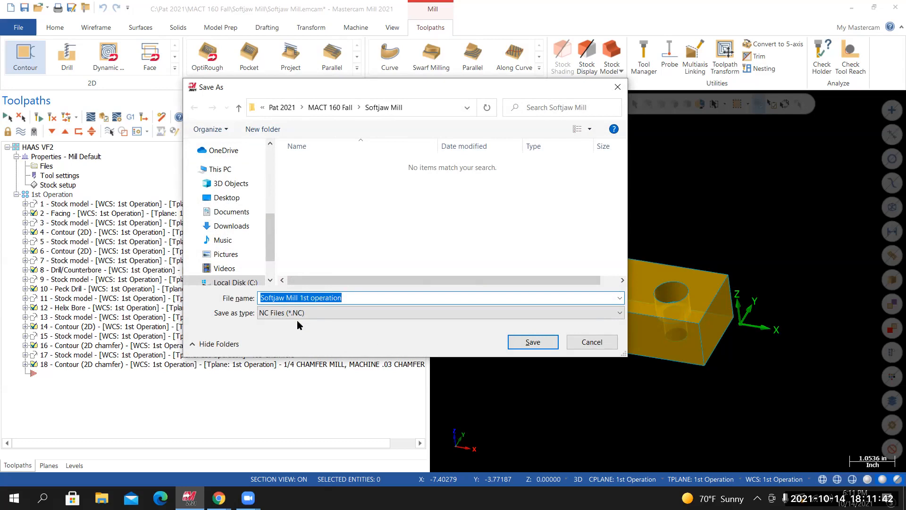
click(543, 344)
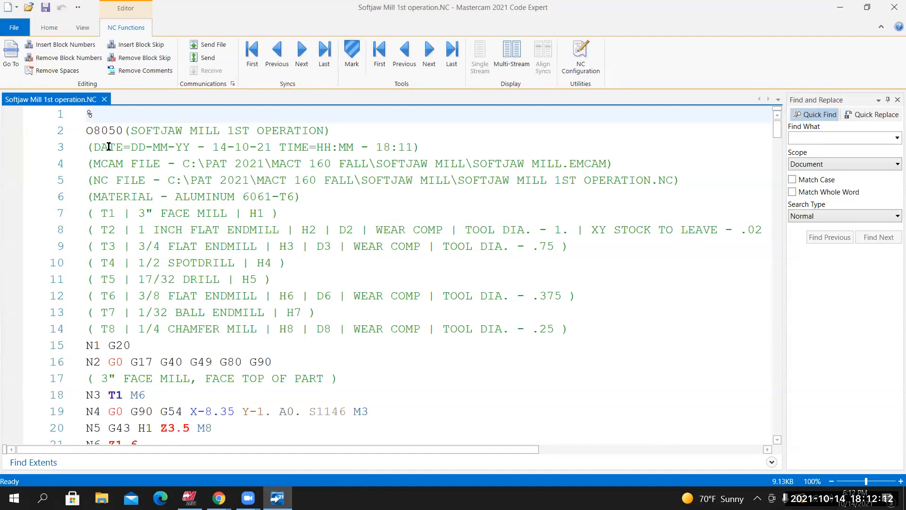
Highlight the program number on line 2 of the posted NC code in Code Expert
drag(95, 131, 124, 135)
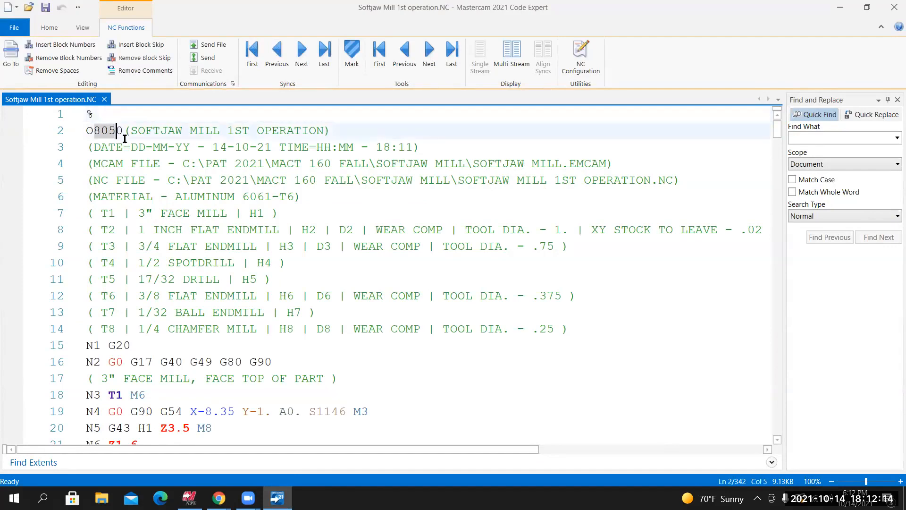
Review the 1st operation NC program from its header and tool list through to the program end, and close the code editor
click(121, 135)
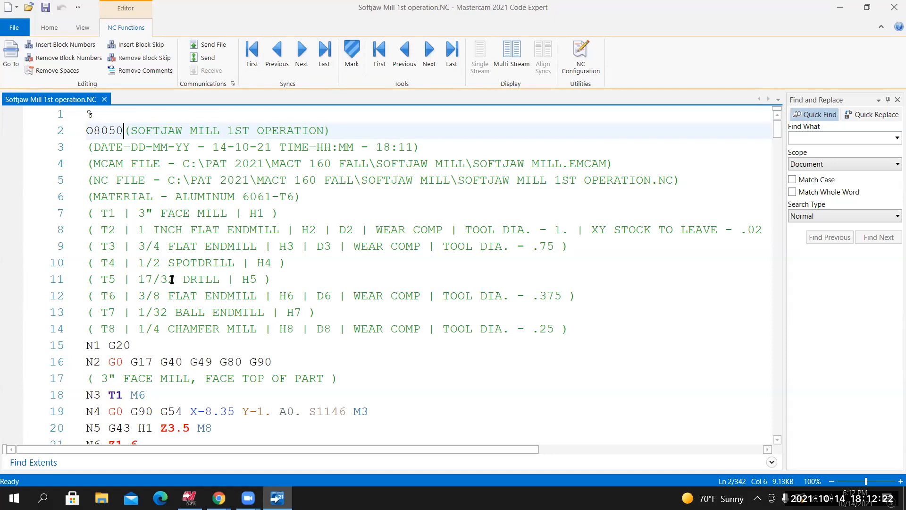
scroll(293, 307, down, 2)
scroll(313, 309, down, 11)
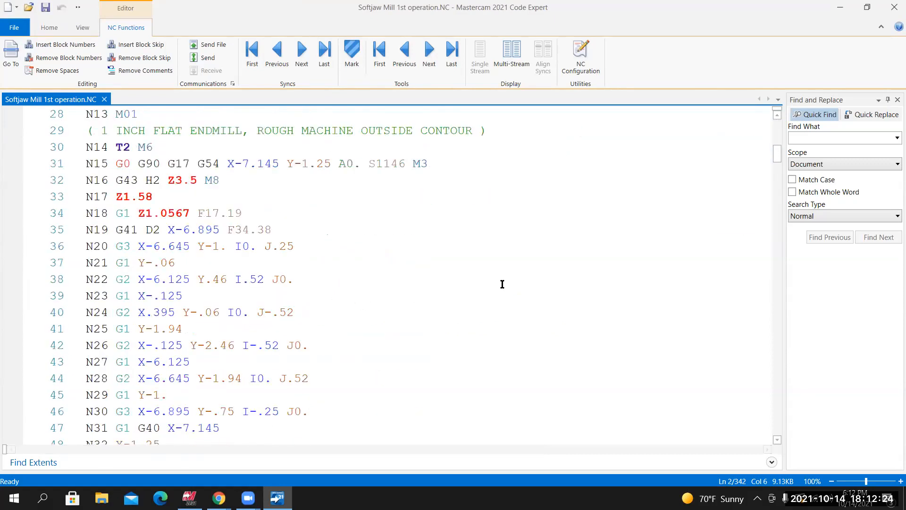
scroll(776, 171, down, 20)
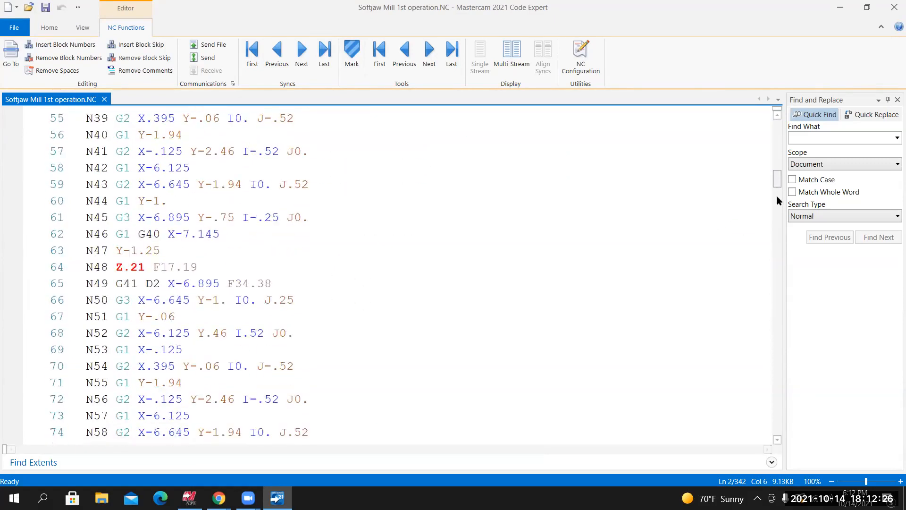
scroll(766, 293, down, 20)
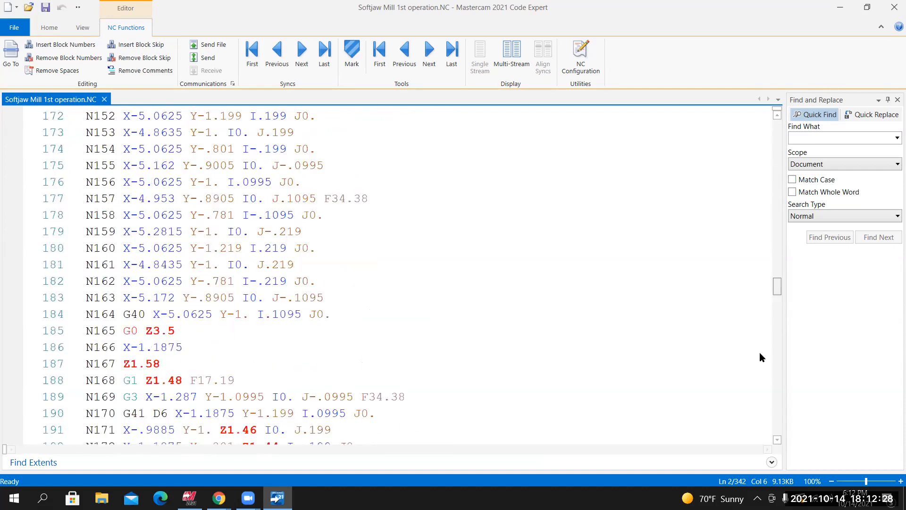
scroll(758, 426, down, 10)
scroll(762, 392, up, 13)
scroll(758, 407, down, 11)
scroll(754, 431, down, 2)
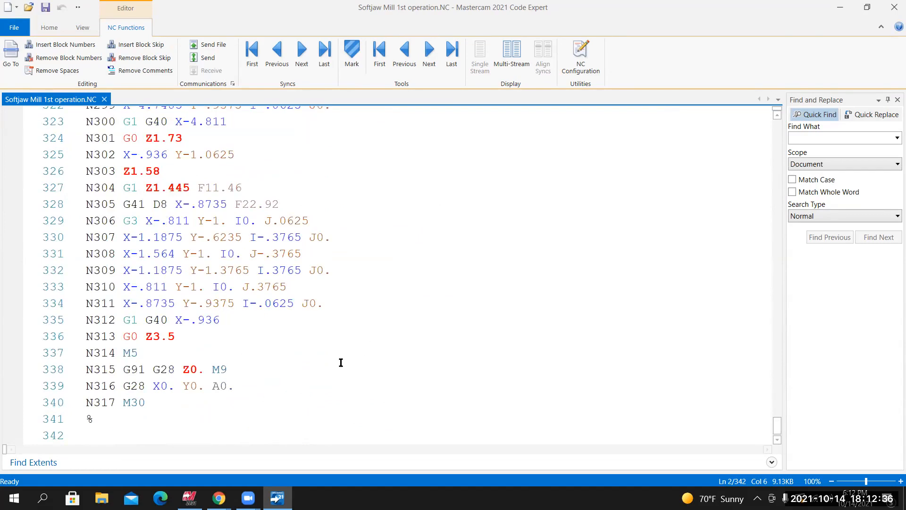
scroll(333, 370, up, 2)
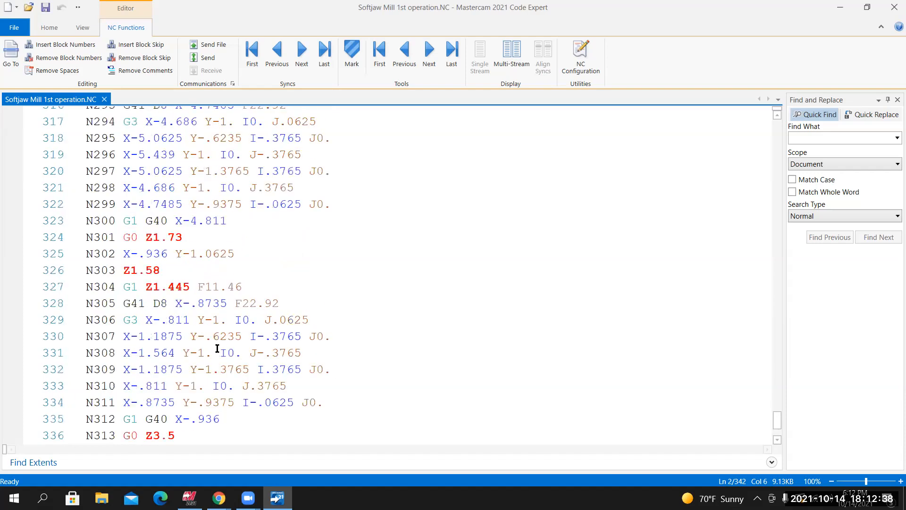
click(893, 6)
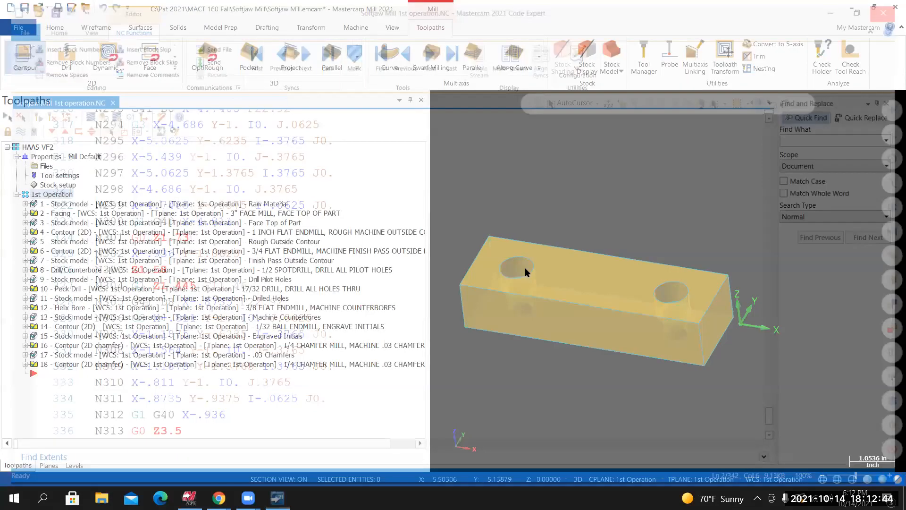
click(525, 268)
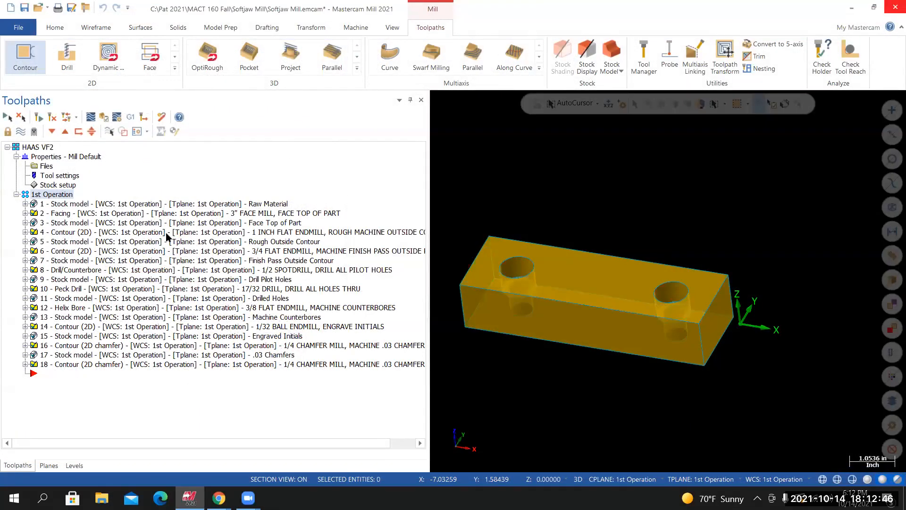
scroll(530, 257, down, 1)
scroll(530, 258, down, 1)
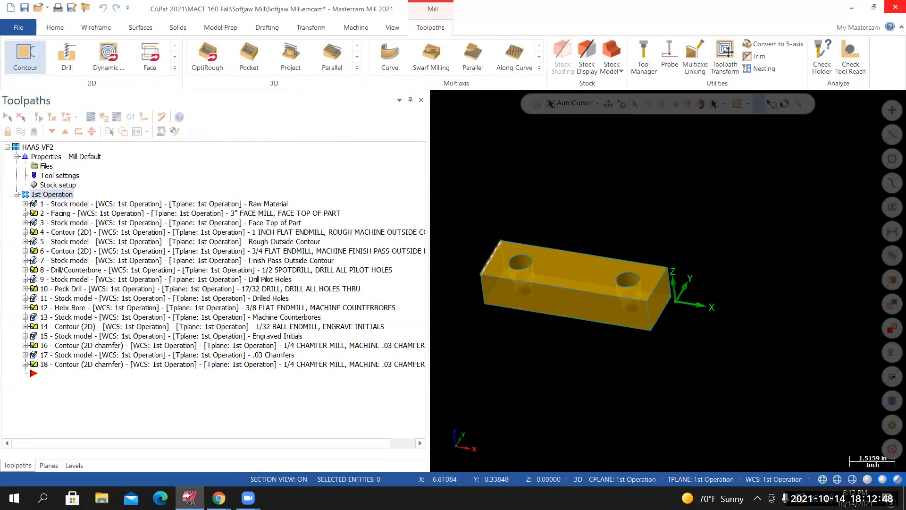
scroll(480, 269, up, 2)
Switch to Chrome and read the Softjaw assignment's toolpath instructions for the 1st and 2nd operations
click(218, 498)
click(274, 439)
scroll(333, 340, up, 5)
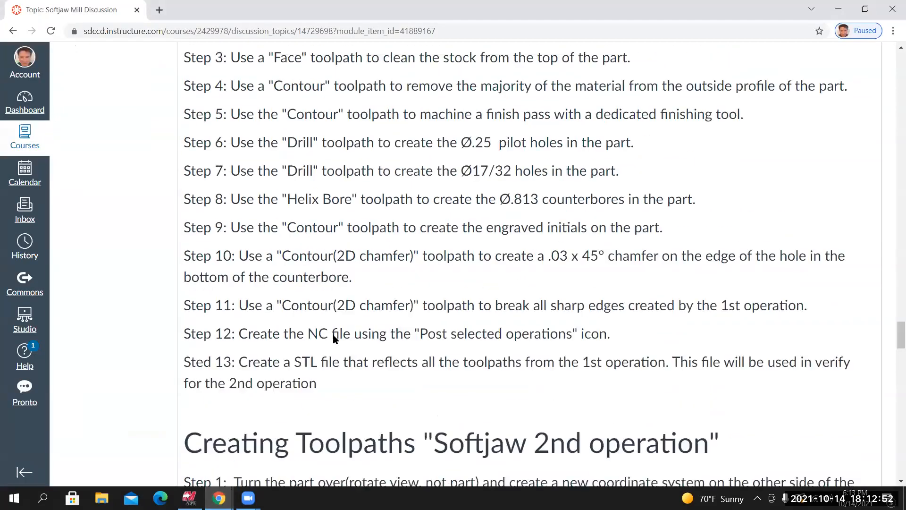
scroll(454, 271, up, 3)
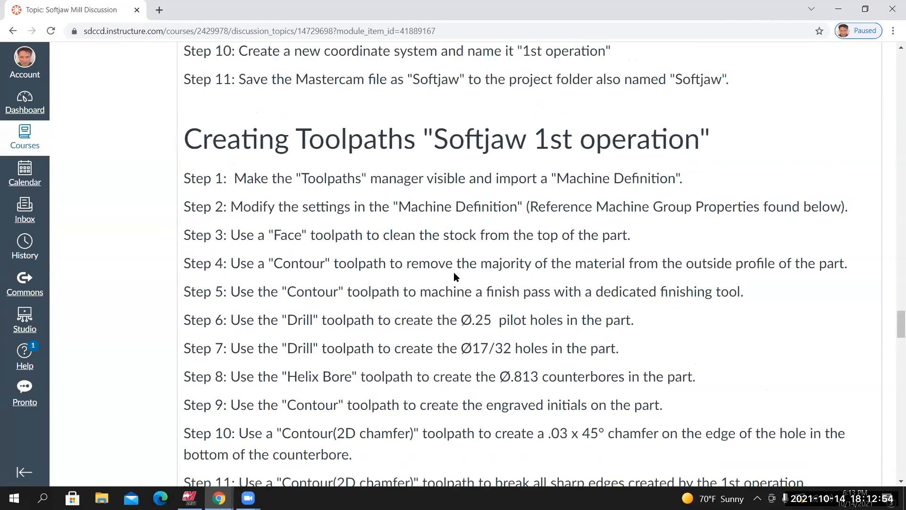
scroll(444, 279, down, 10)
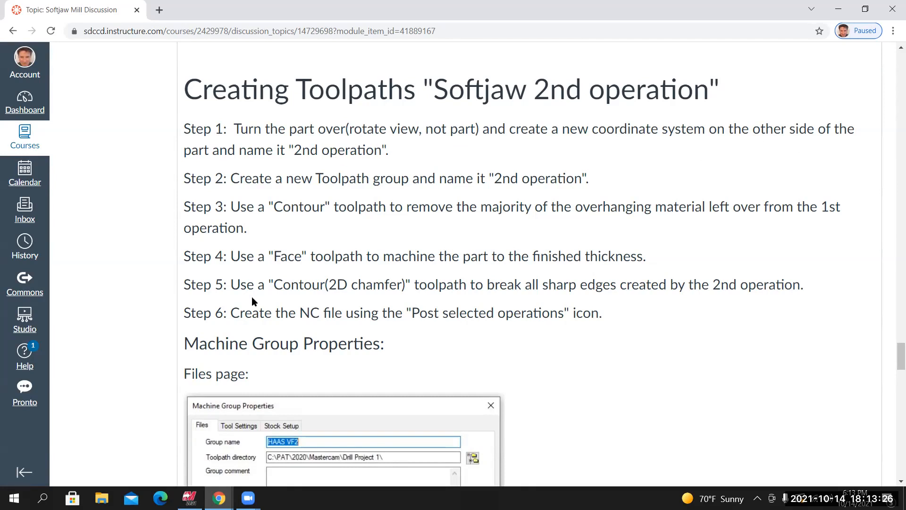
Switch back to Mastercam and show the part in the Isometric (WCS) view
click(189, 498)
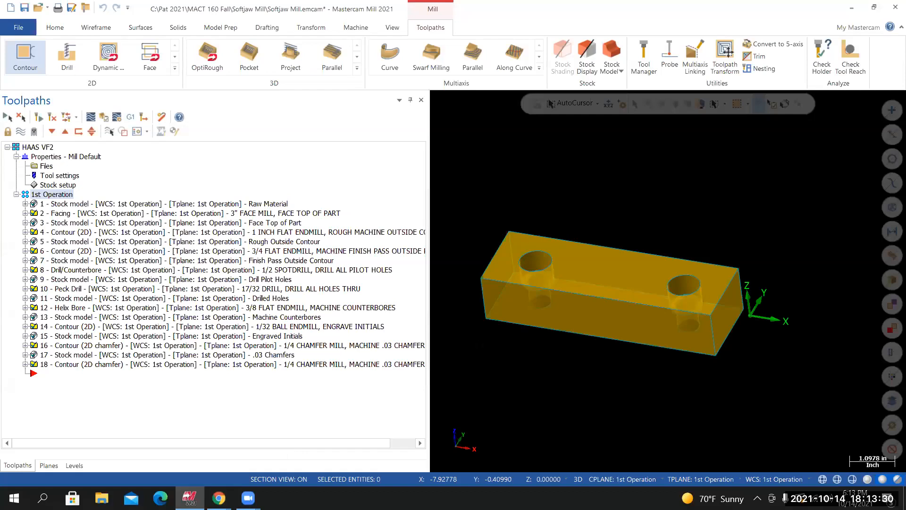
right_click(539, 186)
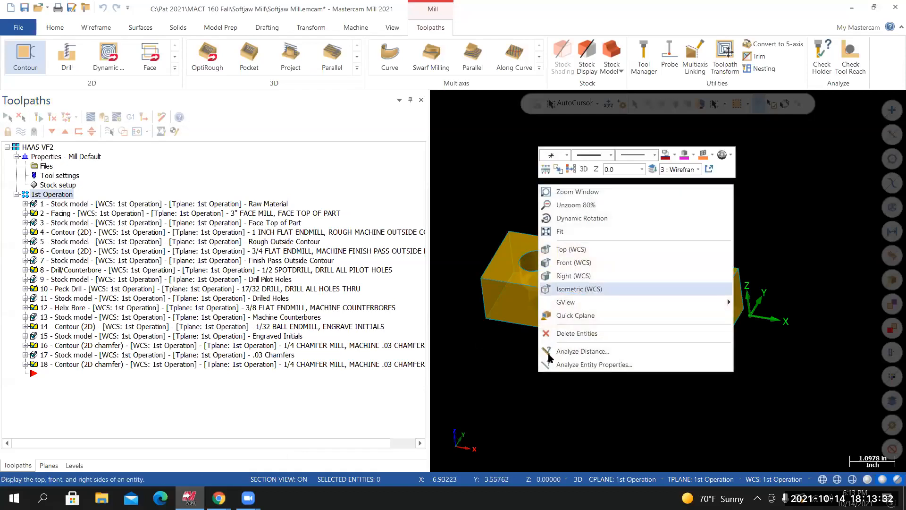
click(581, 289)
scroll(571, 345, down, 2)
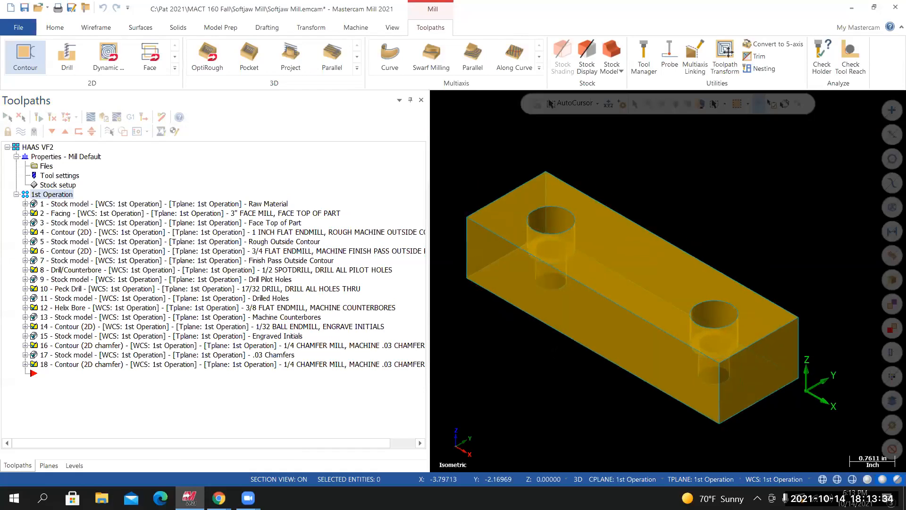
scroll(493, 370, up, 1)
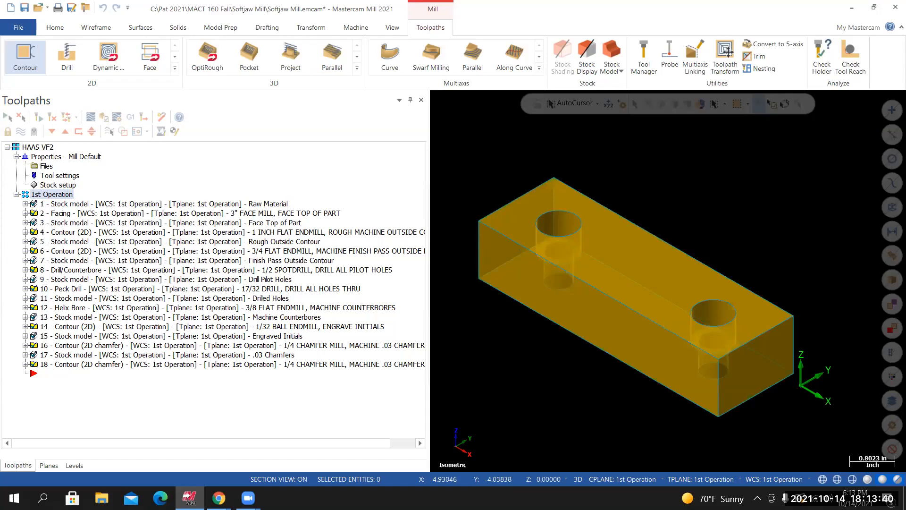
Start a new stock model named "1st operation complete" after the last toolpath, using the .03 Chamfers stock model as its initial shape
click(53, 385)
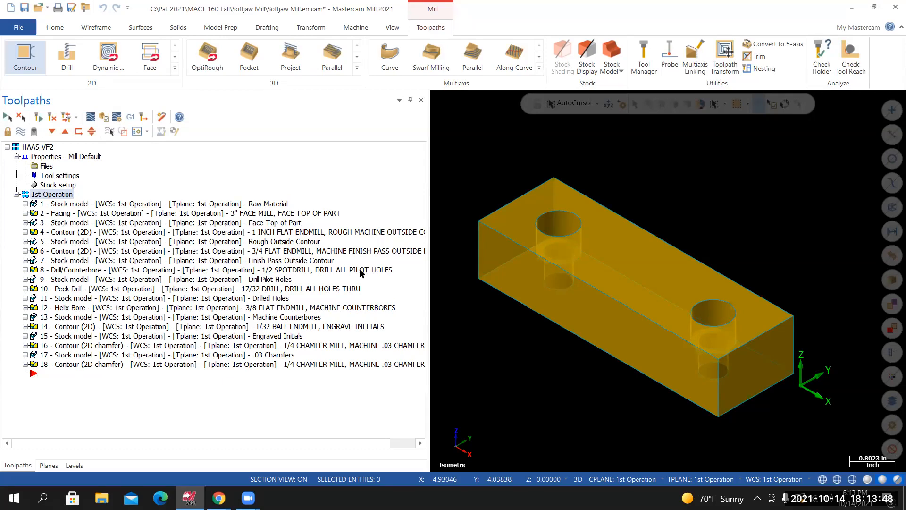
click(612, 52)
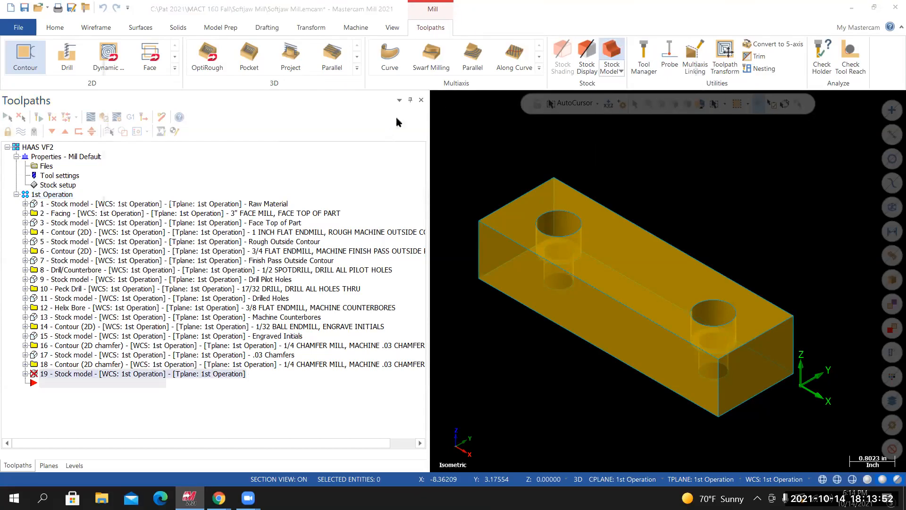
click(395, 96)
text(1st operation complete)
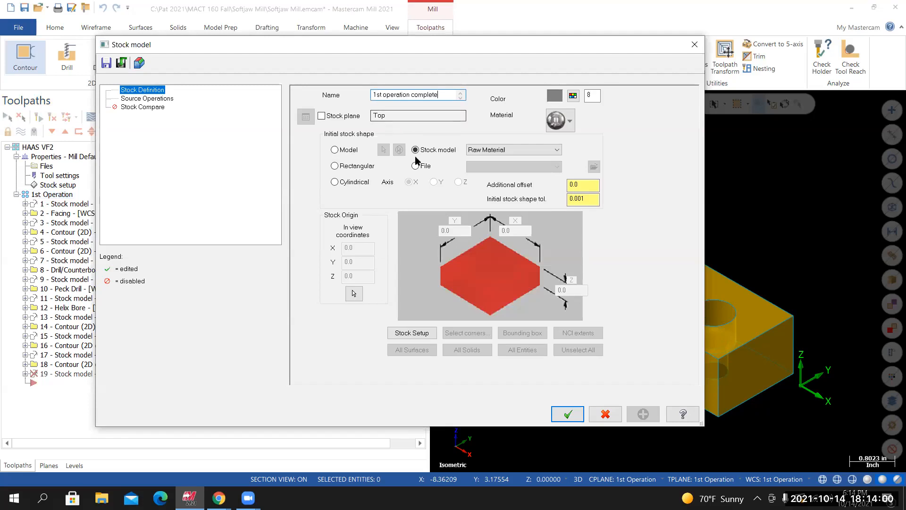
click(557, 150)
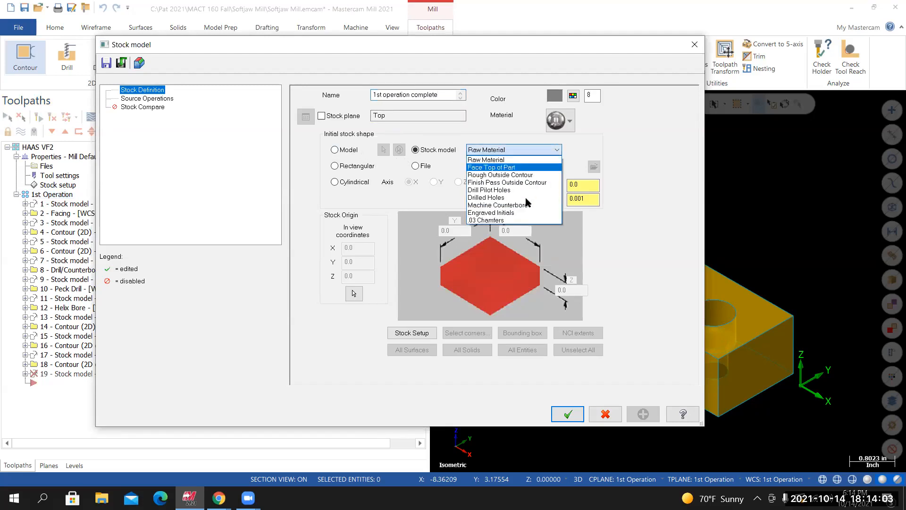
click(497, 221)
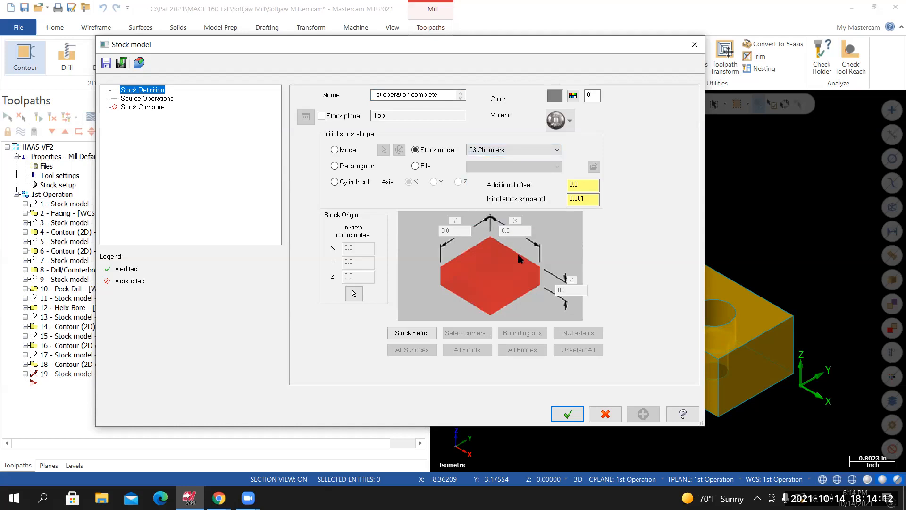
Set operation 18, the 2D chamfer contour, as the stock model's source operation and generate the stock model
click(161, 98)
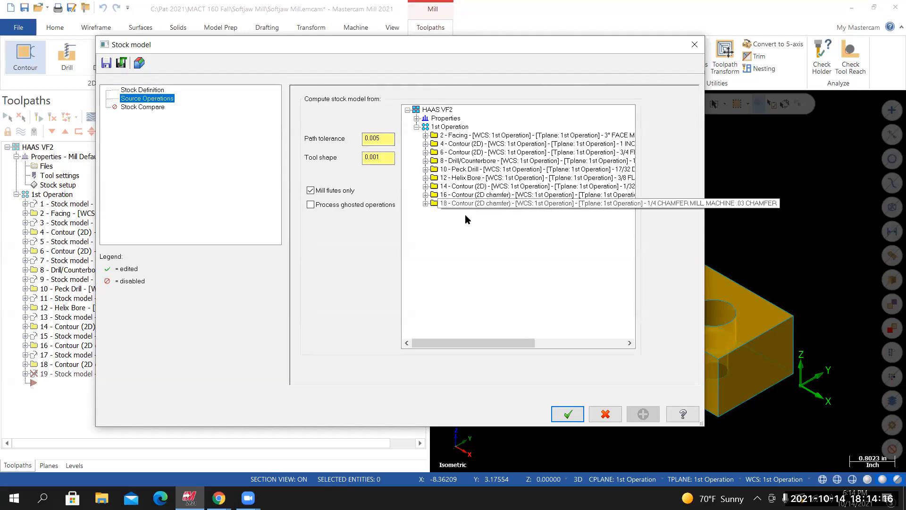
click(465, 205)
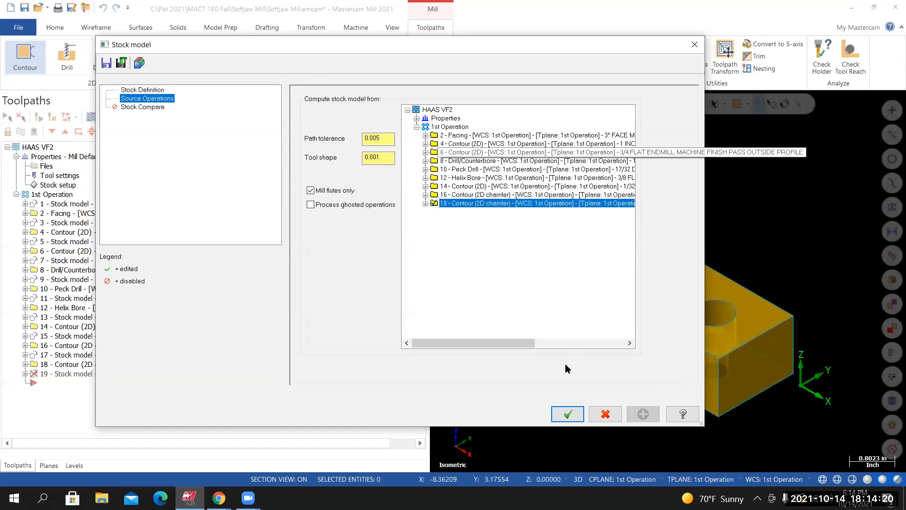
click(568, 414)
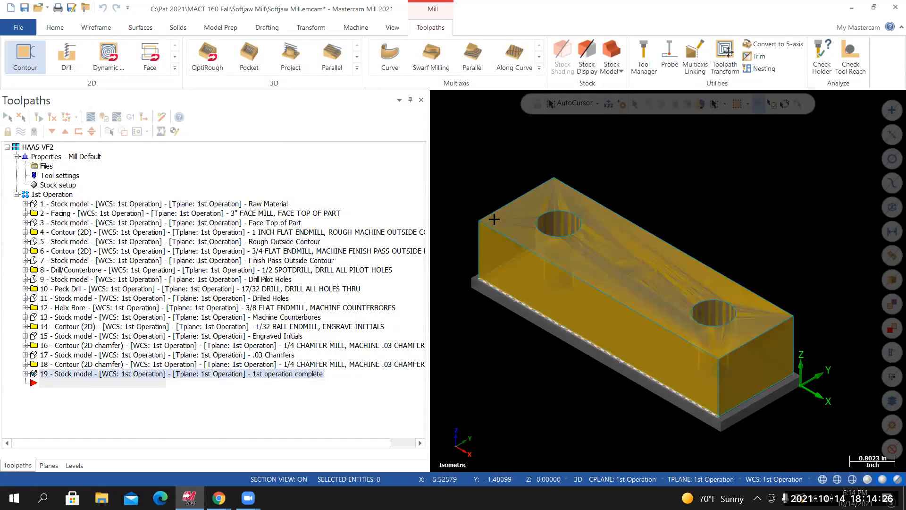
Examine the 1st operation complete stock model close up and from several angles, including its top edges, counterbores and remaining base material
scroll(494, 217, up, 3)
scroll(487, 213, up, 7)
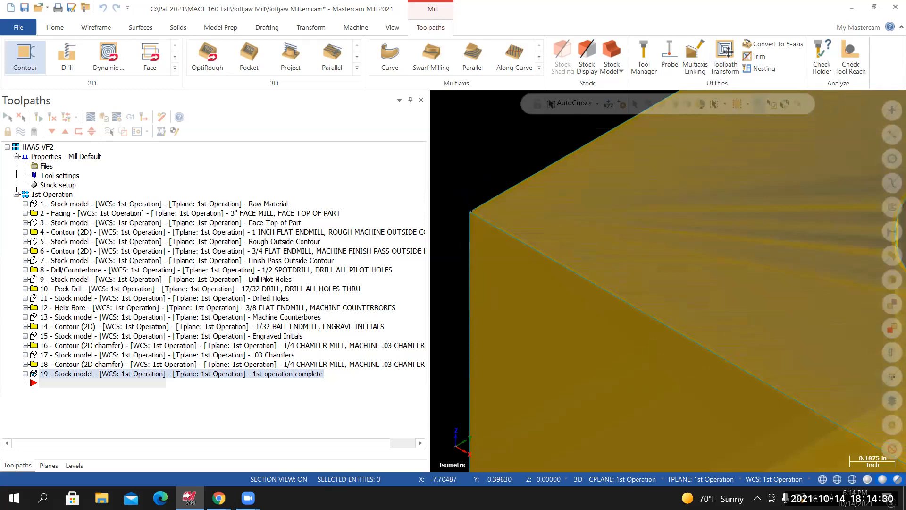
scroll(548, 247, down, 9)
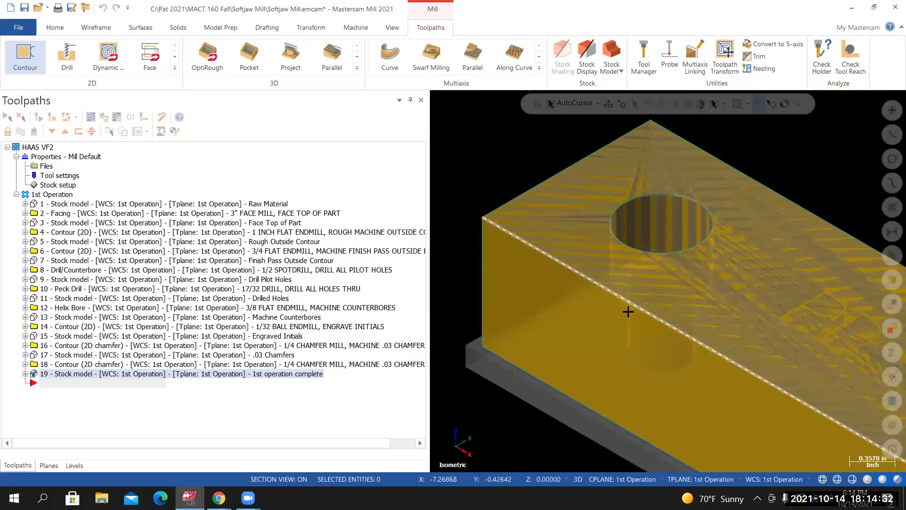
middle_drag(617, 325, 708, 371)
scroll(622, 324, down, 2)
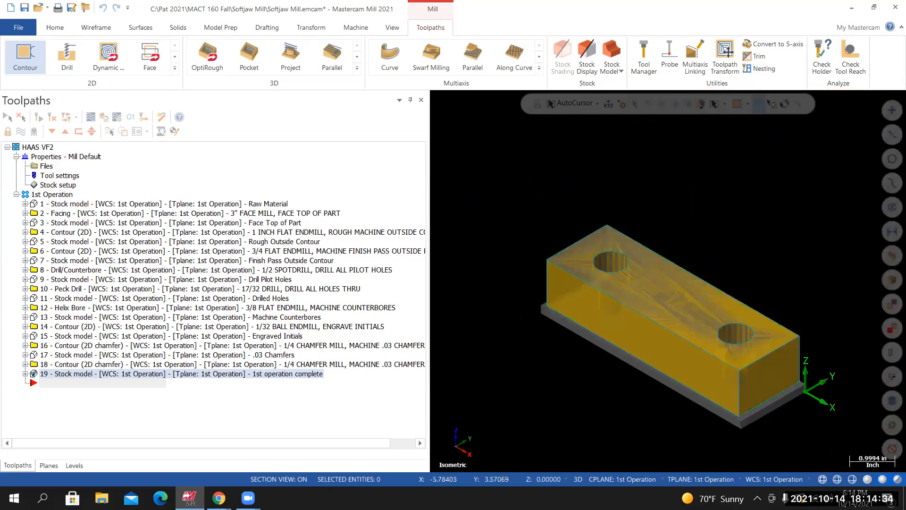
right_click(667, 199)
click(620, 320)
right_click(684, 163)
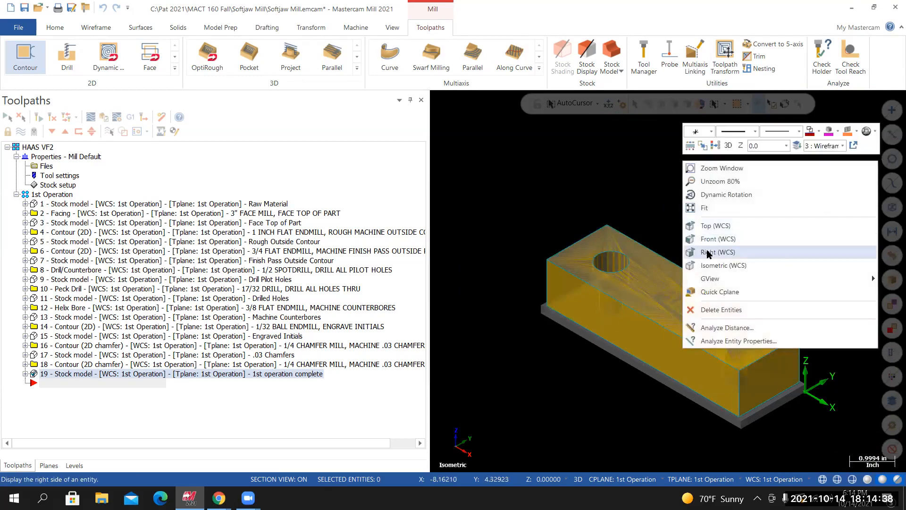
click(705, 208)
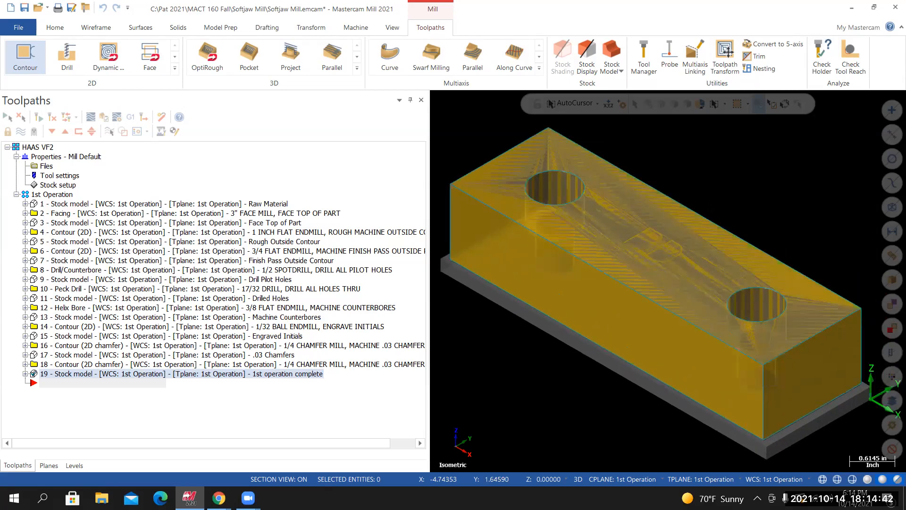
middle_drag(567, 228, 601, 228)
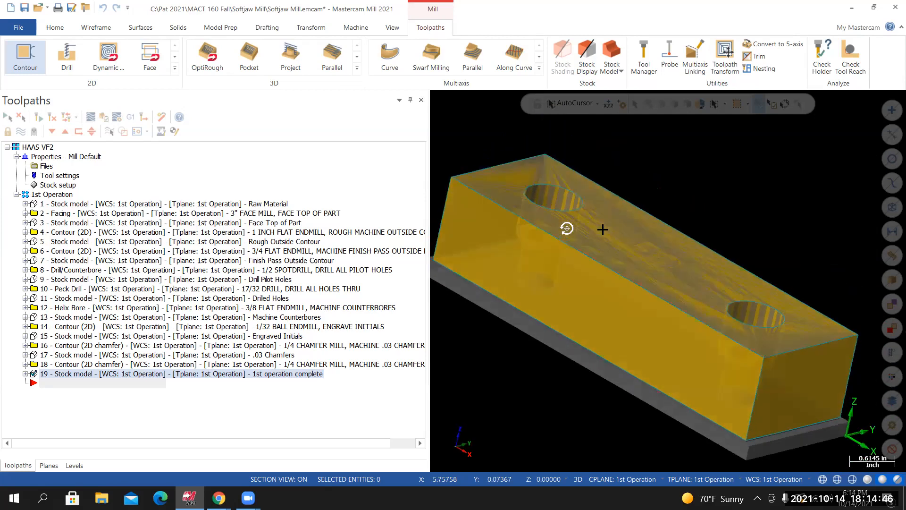
middle_drag(677, 263, 643, 244)
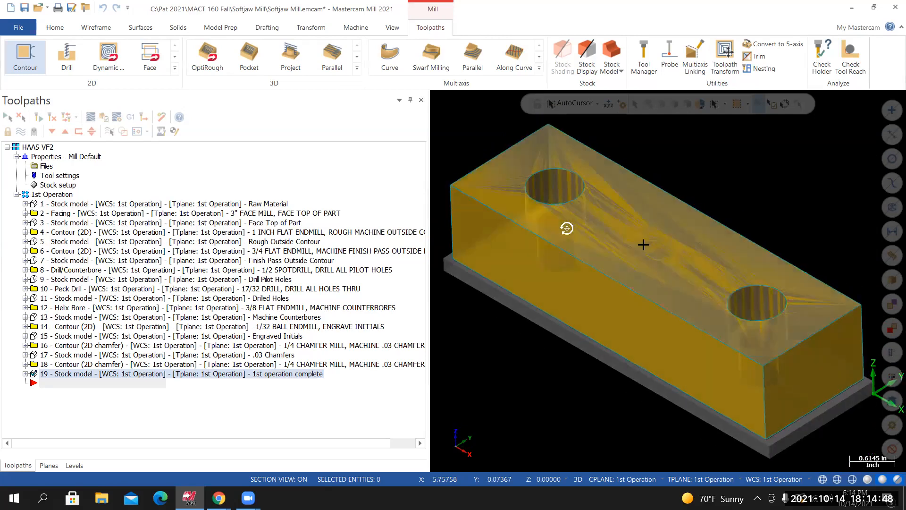
scroll(640, 244, down, 2)
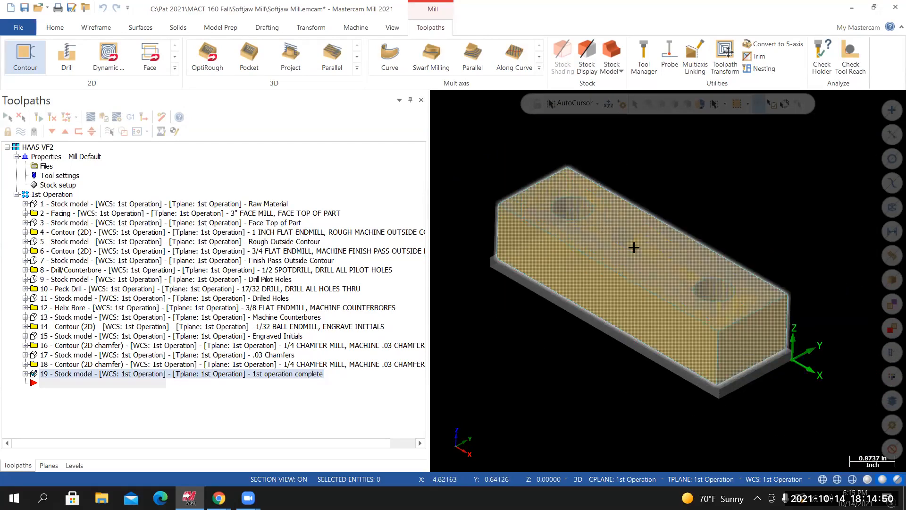
middle_drag(623, 249, 637, 243)
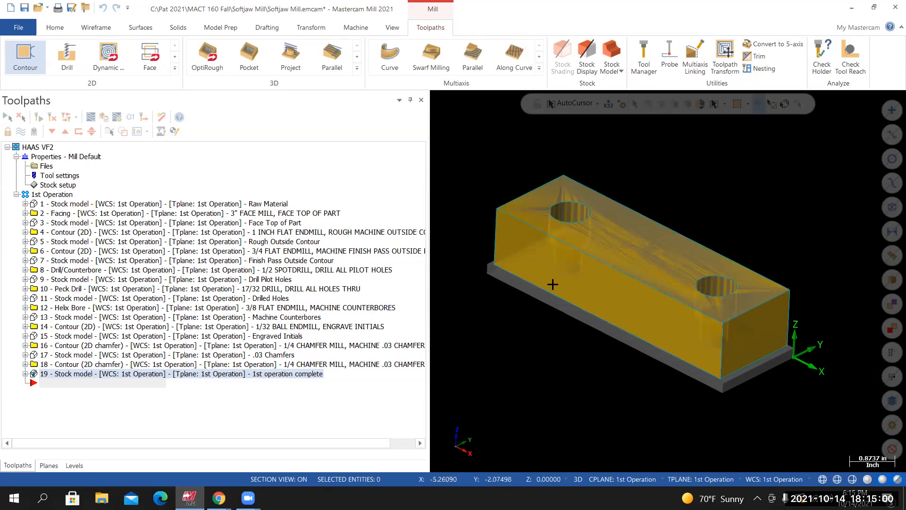
mouse_move(611, 266)
middle_down()
mouse_move(650, 240)
mouse_move(621, 228)
middle_up()
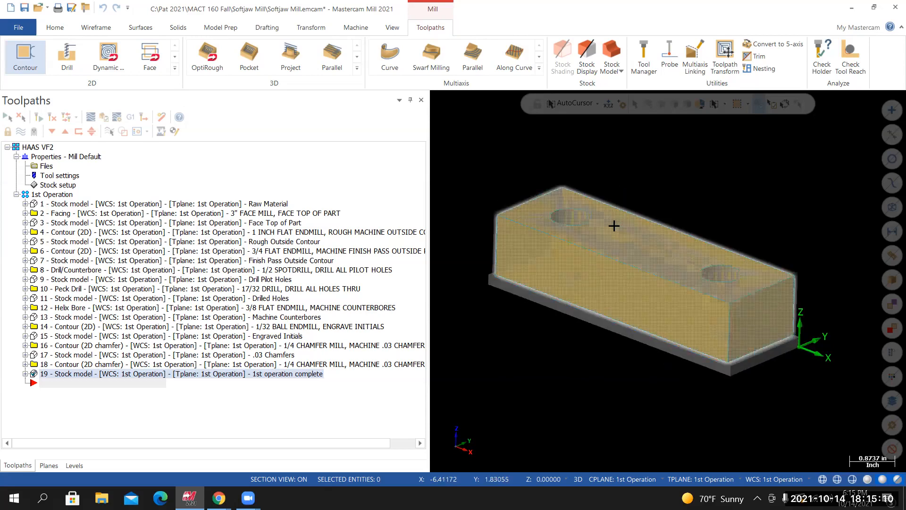
middle_drag(621, 234, 554, 318)
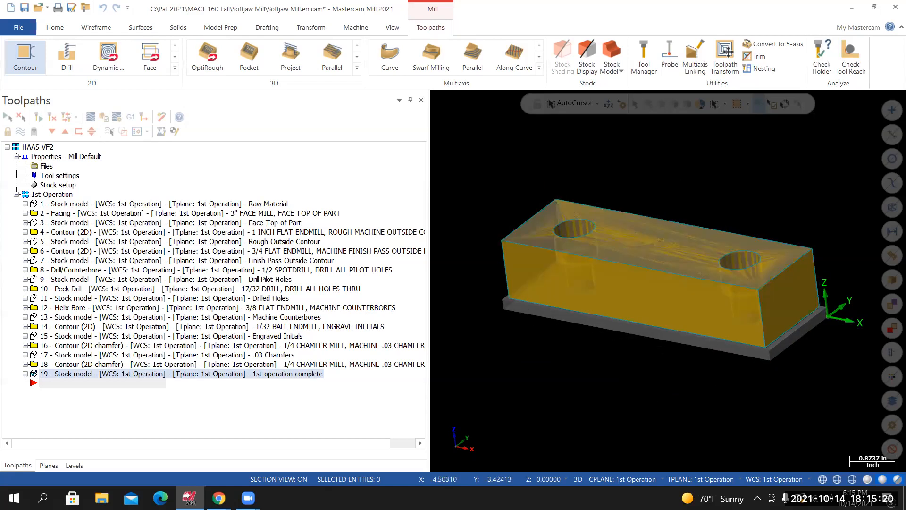
Examine the 1st operation complete stock model from a slightly tilted angle and in the Isometric (WCS) view
mouse_move(666, 335)
middle_down()
mouse_move(670, 346)
mouse_move(660, 344)
middle_up()
middle_drag(538, 243, 493, 202)
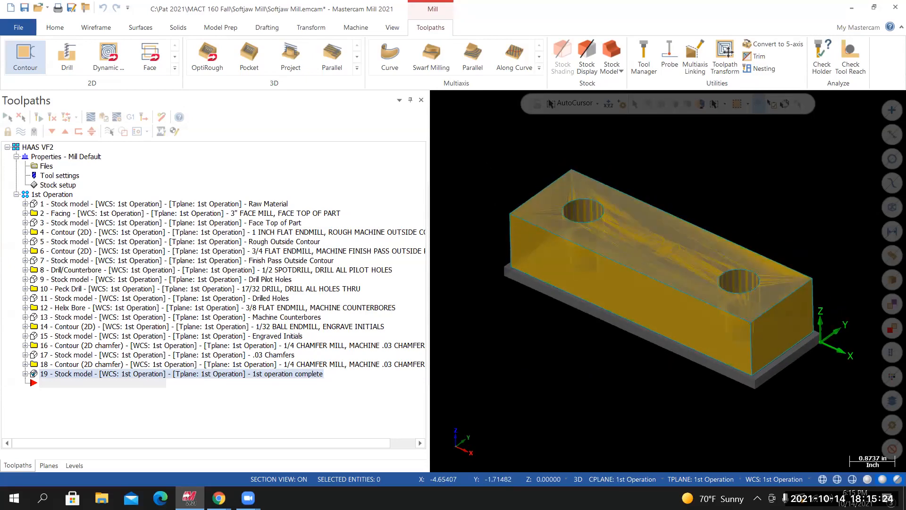
right_click(494, 163)
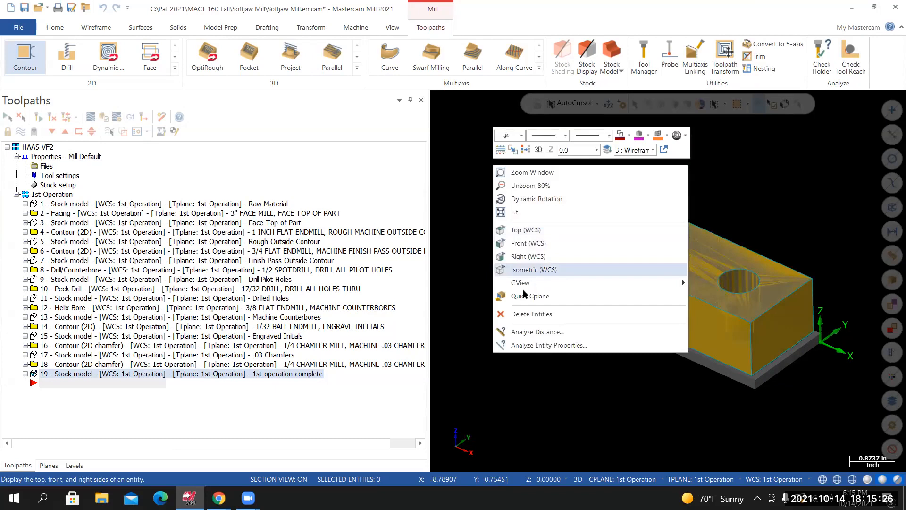
click(523, 272)
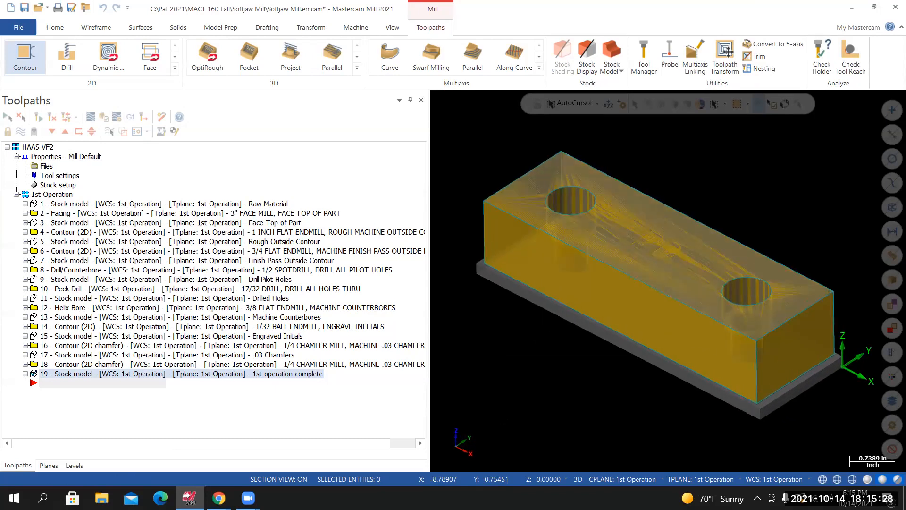
scroll(543, 357, down, 3)
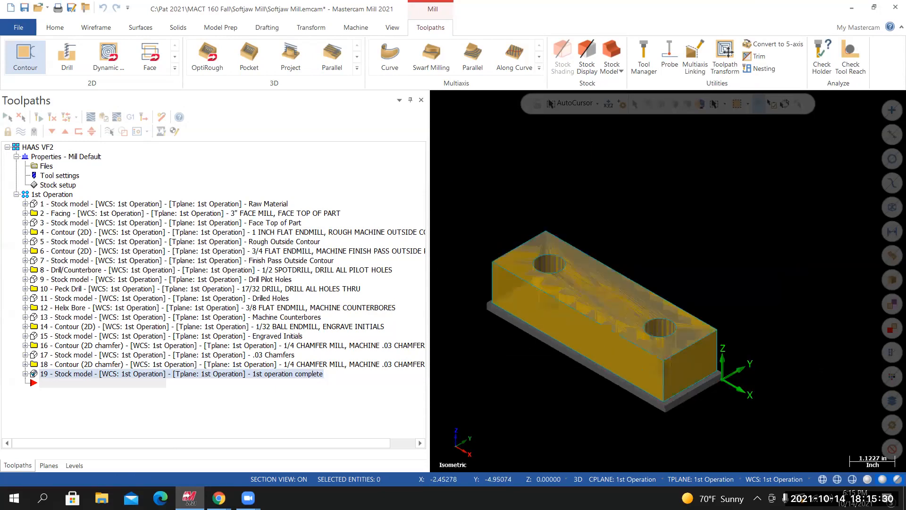
scroll(482, 413, up, 1)
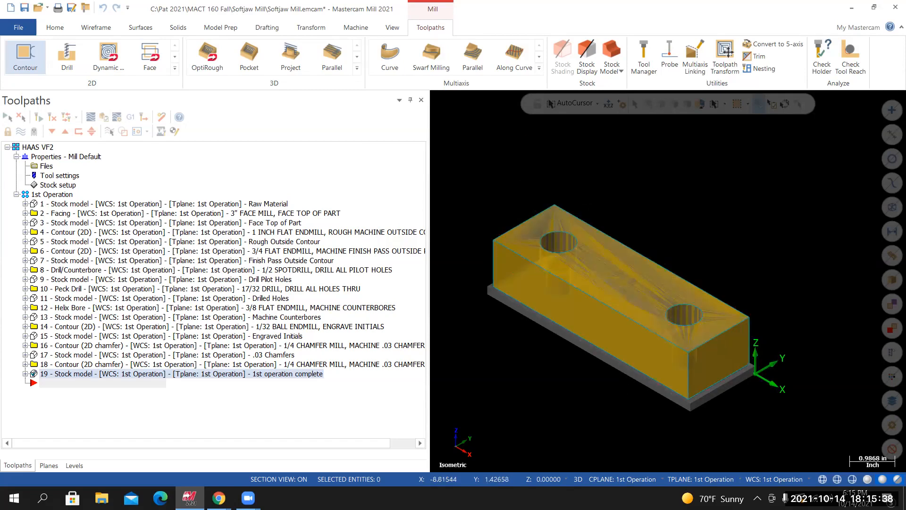
middle_drag(668, 281, 668, 281)
right_click(690, 351)
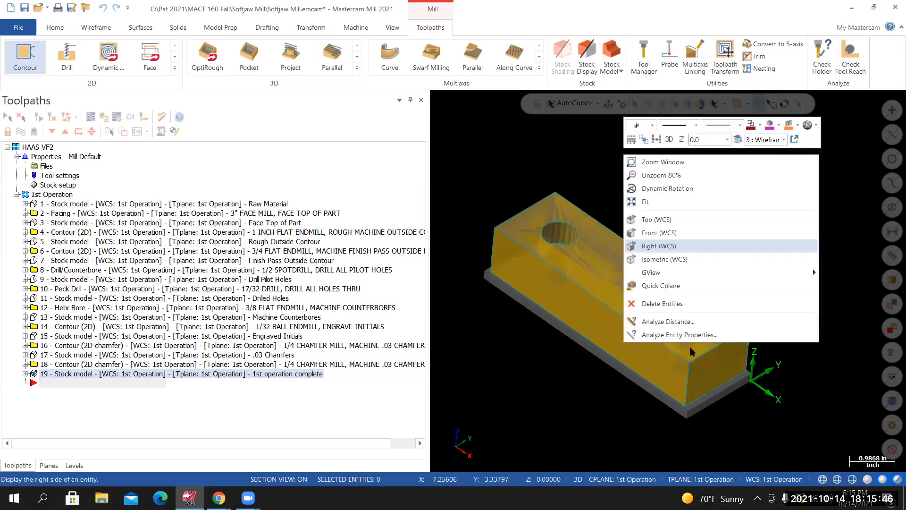
click(661, 259)
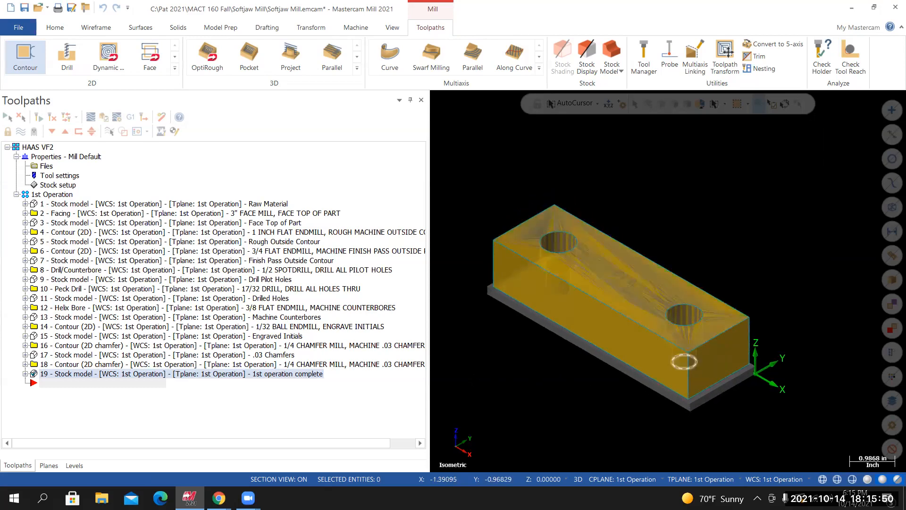
scroll(684, 362, up, 1)
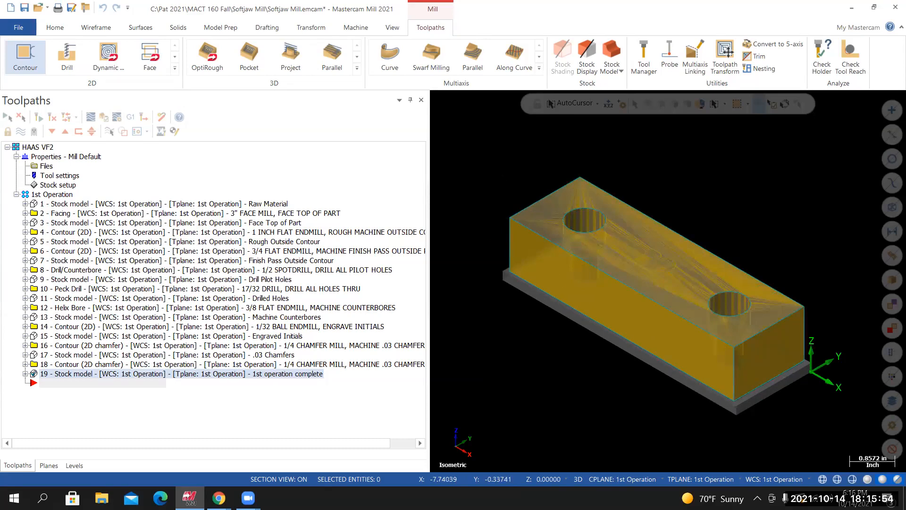
Turn the stock model over to view its remaining base material and restore the Isometric (WCS) view
middle_drag(565, 195, 708, 293)
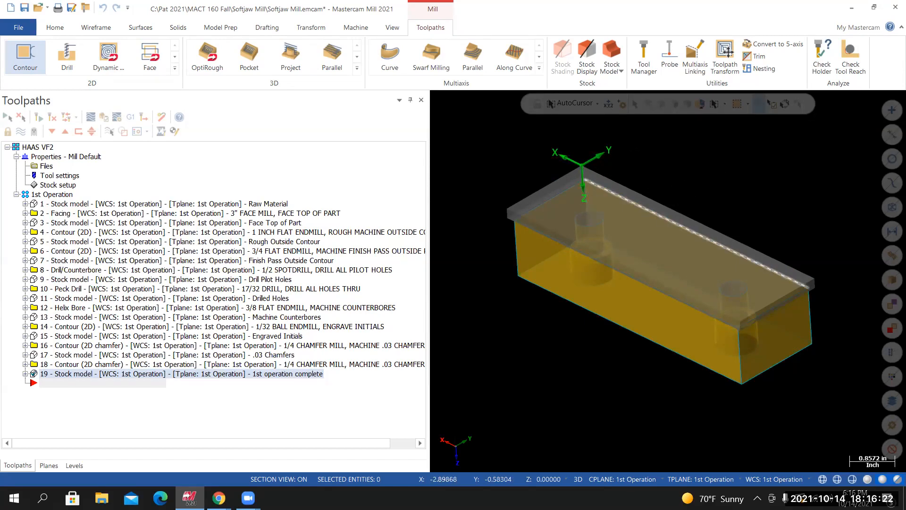
middle_drag(622, 186, 666, 148)
right_click(666, 148)
click(698, 254)
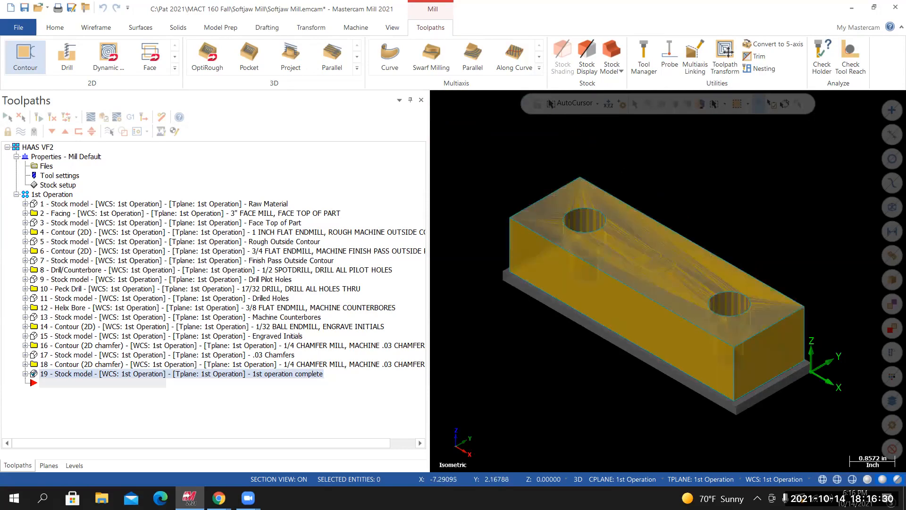
Turn the view over so the leftover base material faces up, check the 2nd operation instructions in the browser and return to Mastercam
mouse_move(663, 279)
middle_down()
mouse_move(731, 250)
mouse_move(625, 220)
mouse_move(727, 282)
mouse_move(622, 218)
mouse_move(667, 281)
middle_up()
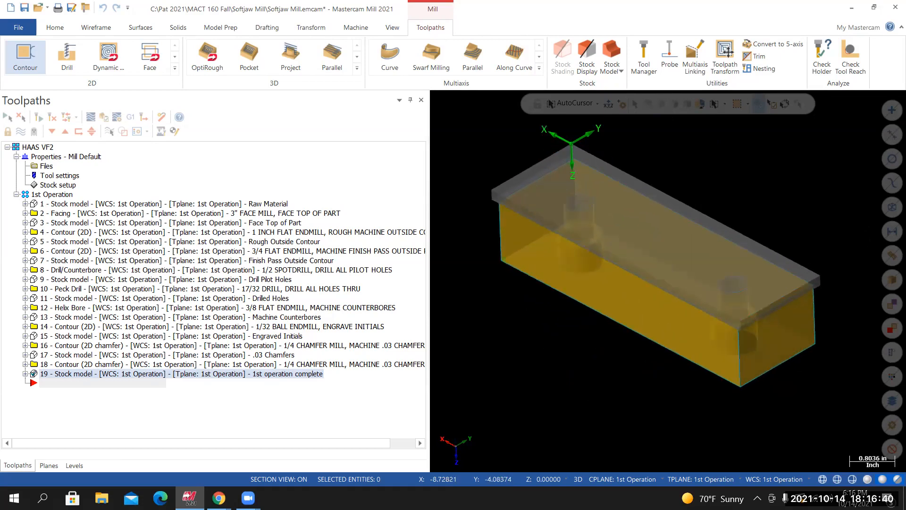
scroll(774, 197, down, 1)
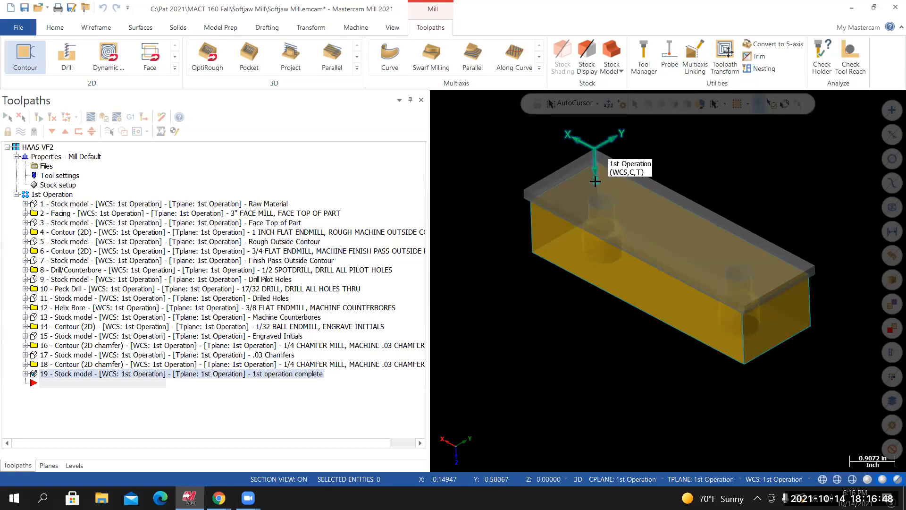
scroll(687, 139, down, 1)
scroll(654, 121, up, 1)
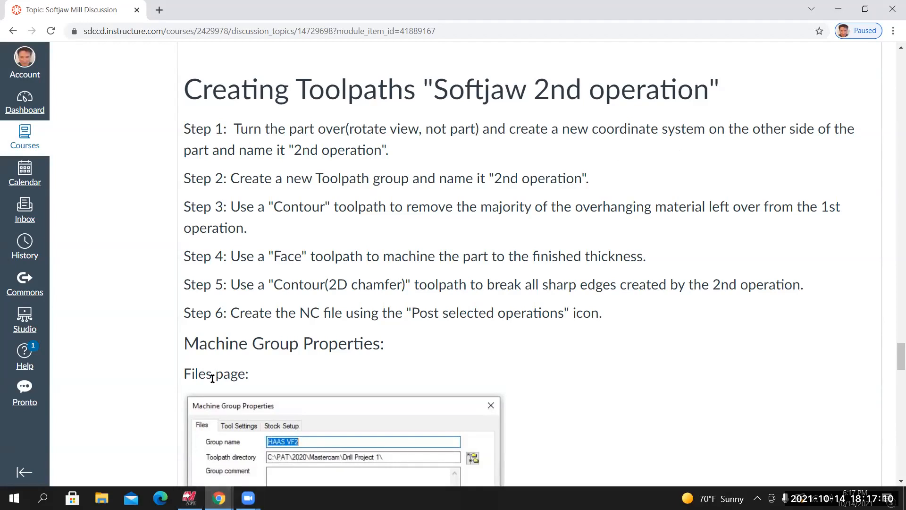
click(197, 496)
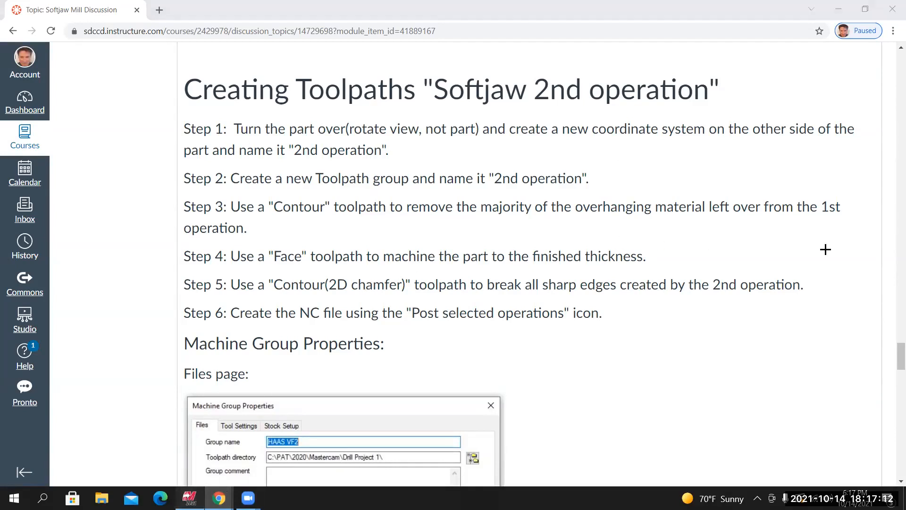
scroll(640, 203, up, 1)
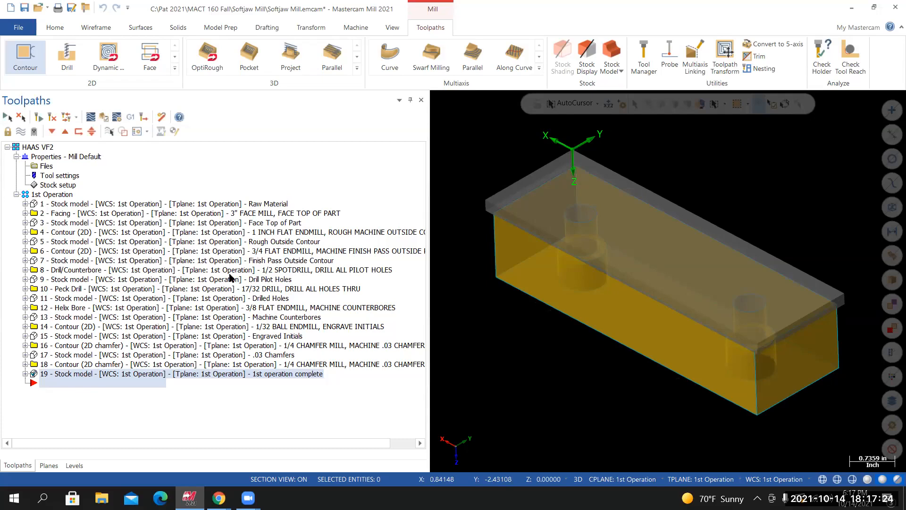
Start a new plane from a solid face, using the large flat face beneath the leftover base material
click(47, 463)
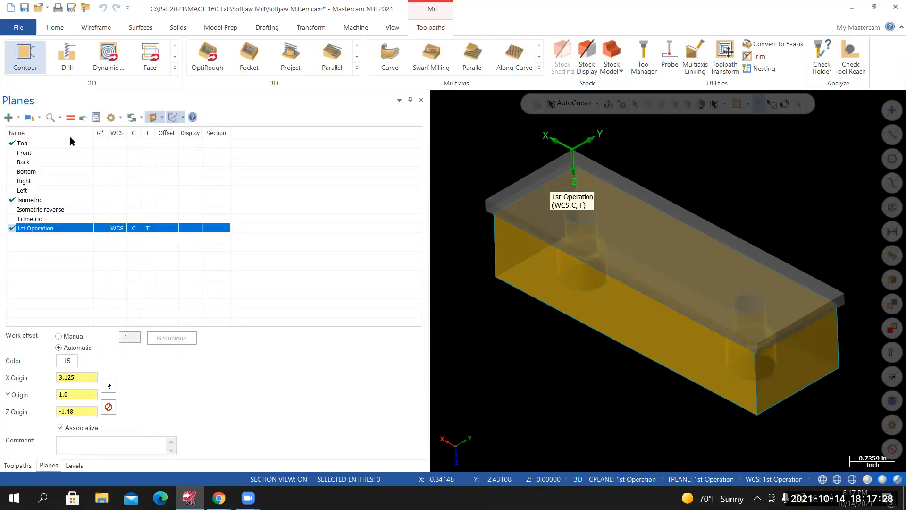
click(9, 117)
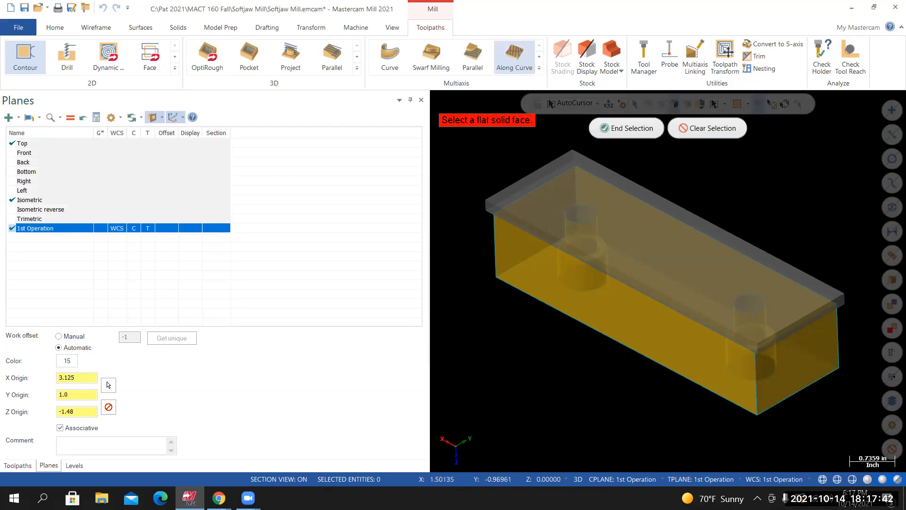
click(673, 229)
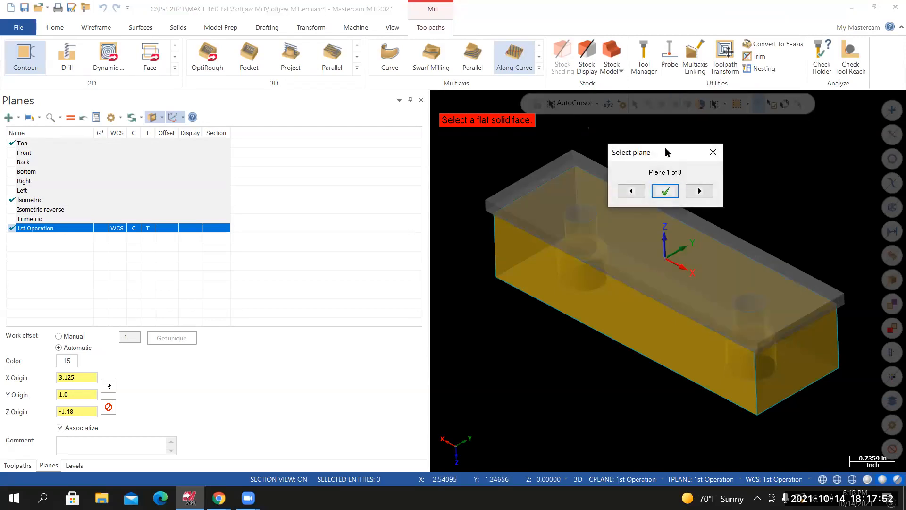
drag(659, 152, 375, 130)
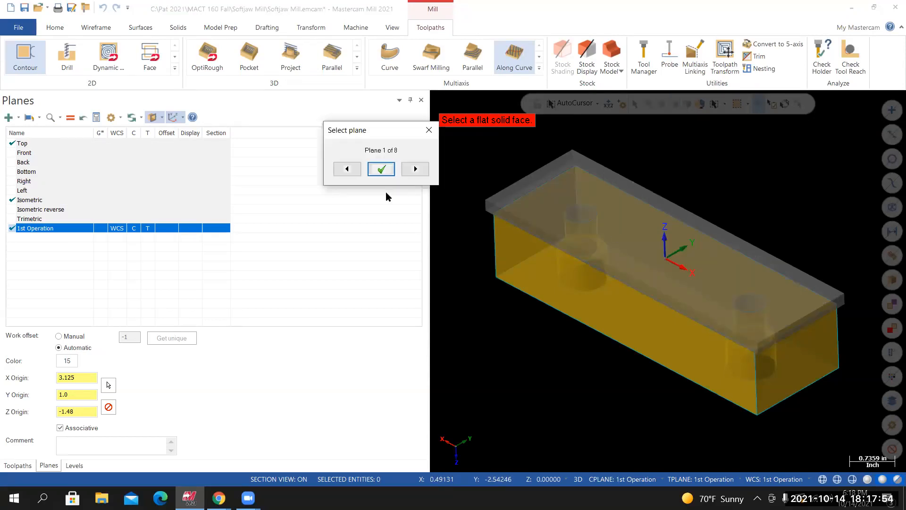
Cycle through the candidate plane orientations and accept the one with Z up, X along the part's length and Y across its width
click(416, 170)
click(416, 170)
click(416, 170)
click(415, 170)
click(416, 170)
click(416, 170)
click(416, 170)
click(415, 170)
click(416, 170)
click(384, 170)
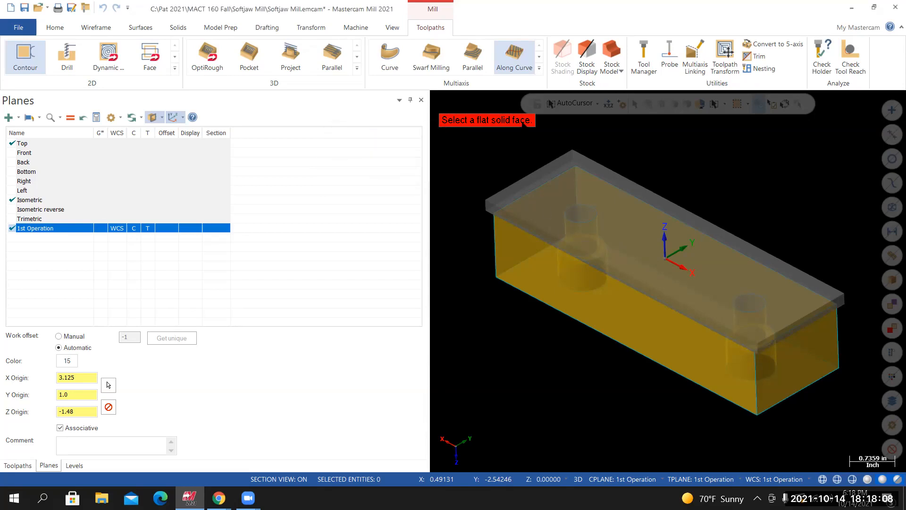
click(703, 302)
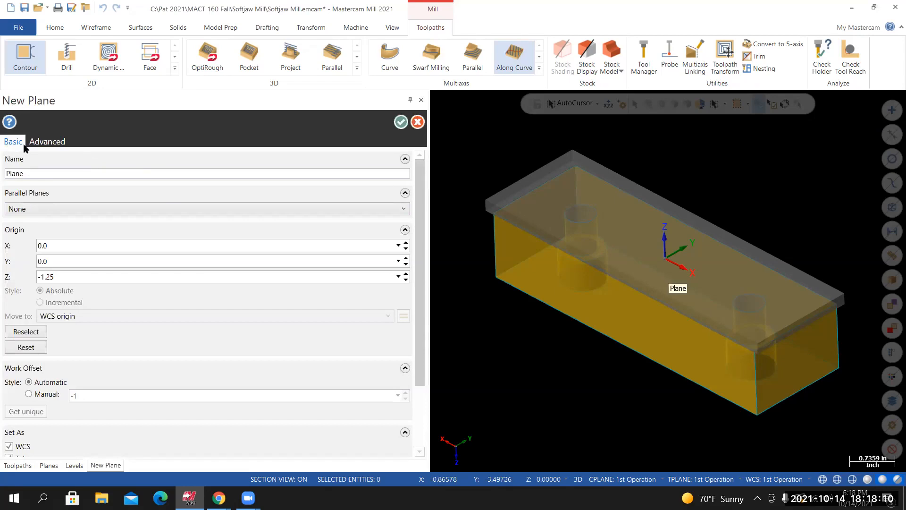
Name the new plane "2nd Operation"
double_click(35, 177)
text(2nd Opera)
key(BackSpace)
key(BackSpace)
key(BackSpace)
text(tion)
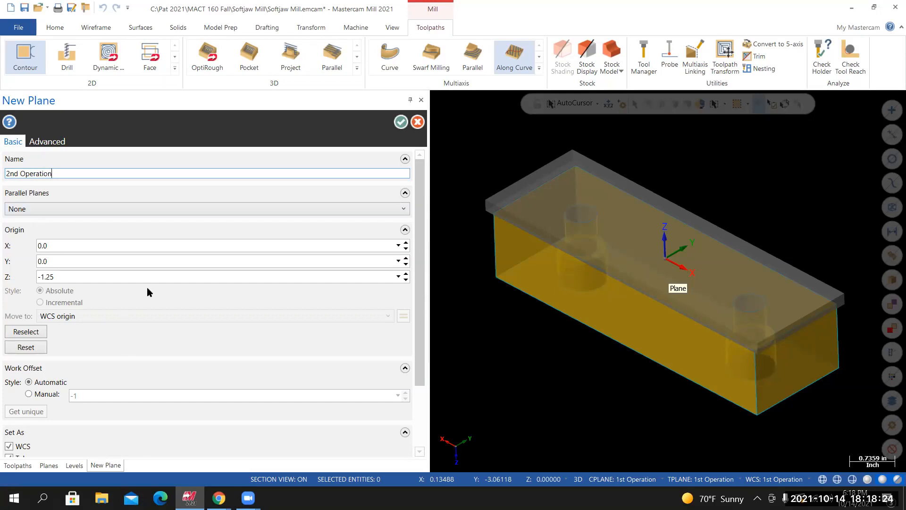
Reselect the plane's origin at the part's lower rear corner, X -3.0, Y 0.94, Z 0.0, and create the plane set as WCS, Tplane and Cplane
scroll(143, 288, down, 2)
scroll(131, 330, up, 1)
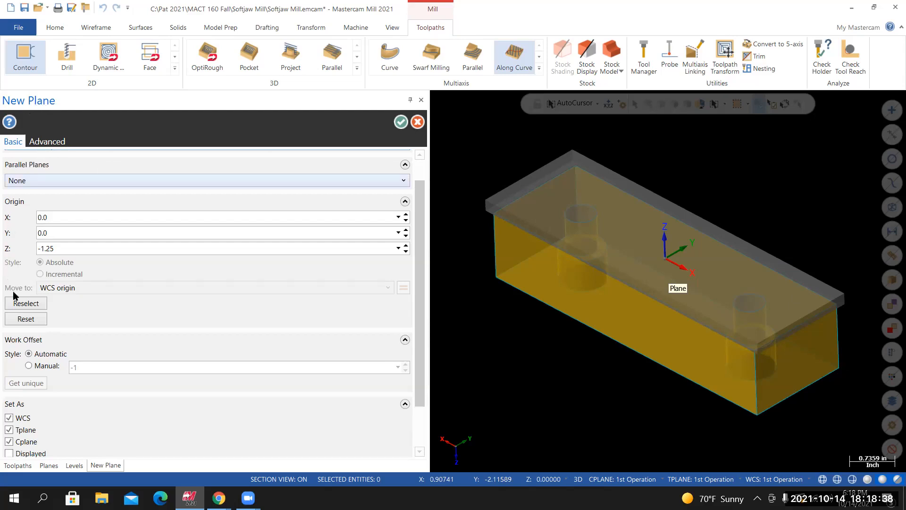
click(25, 304)
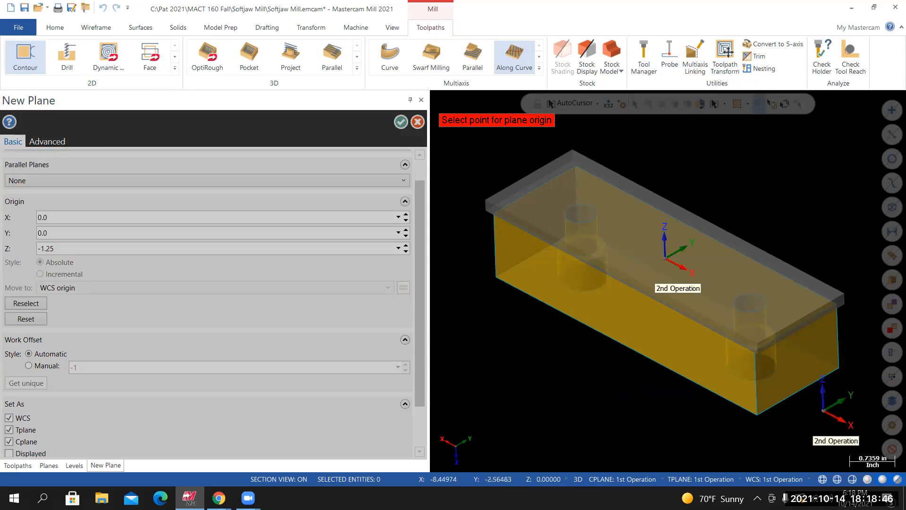
scroll(850, 380, up, 1)
scroll(850, 381, up, 2)
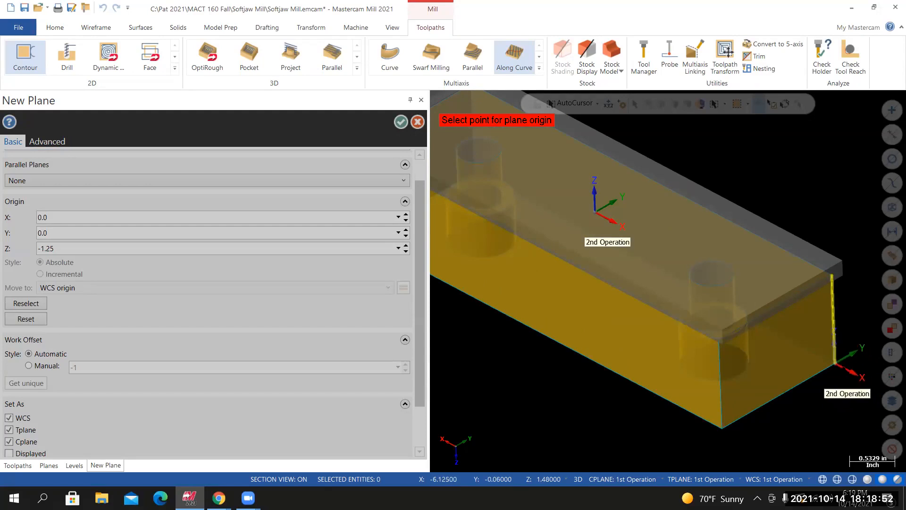
click(836, 364)
scroll(808, 410, down, 5)
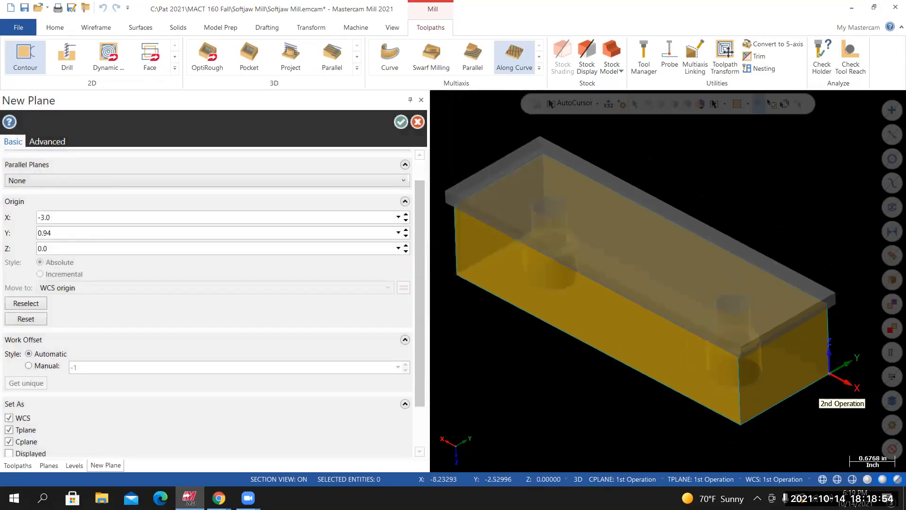
scroll(736, 448, up, 1)
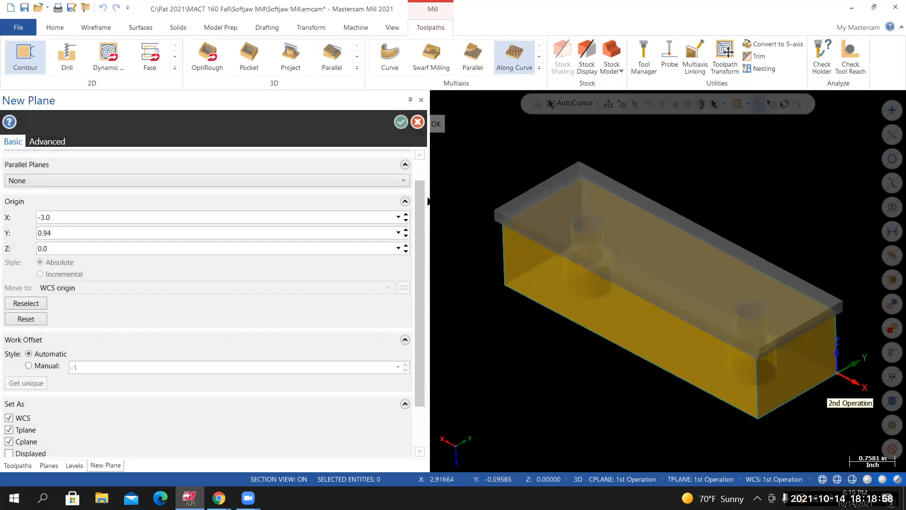
click(401, 122)
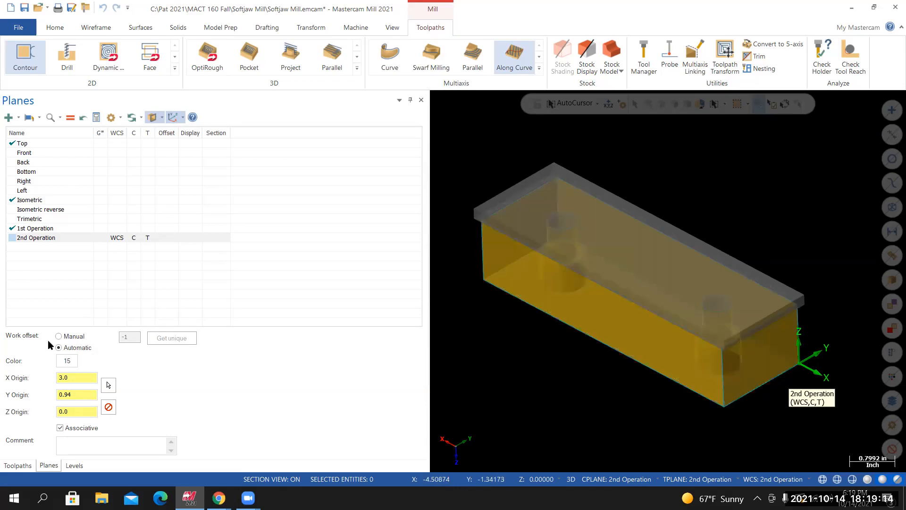
Save the Softjaw Mill part file
click(19, 27)
click(26, 144)
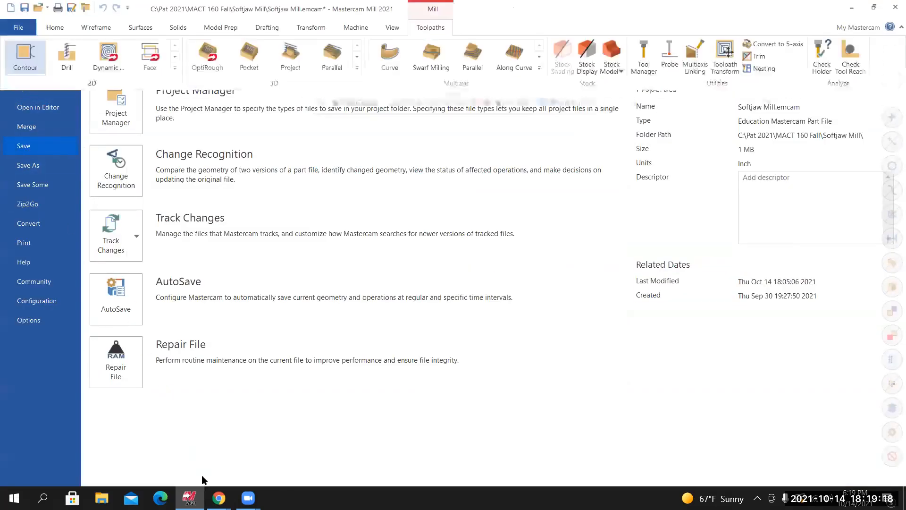
Switch to the Softjaw Mill discussion in the browser, read the 2nd operation toolpath steps and return to Mastercam
mouse_move(219, 498)
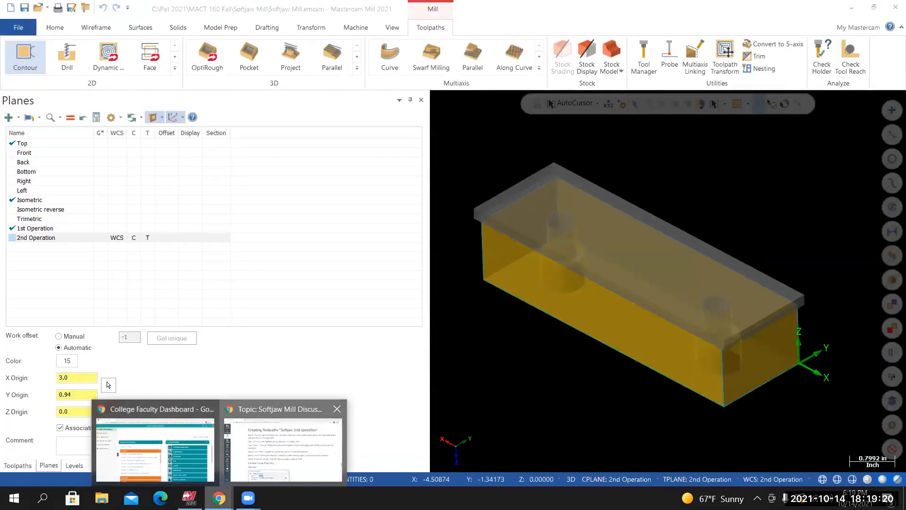
click(251, 461)
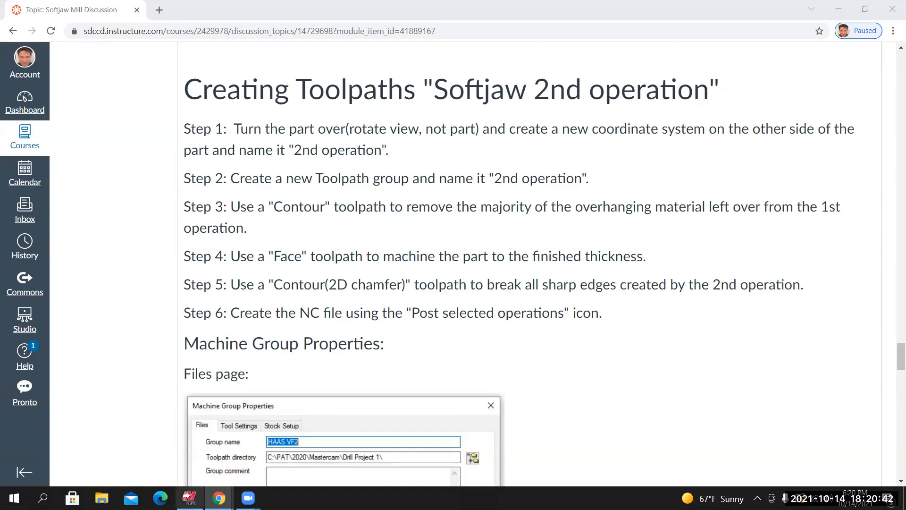
key(alt+Tab)
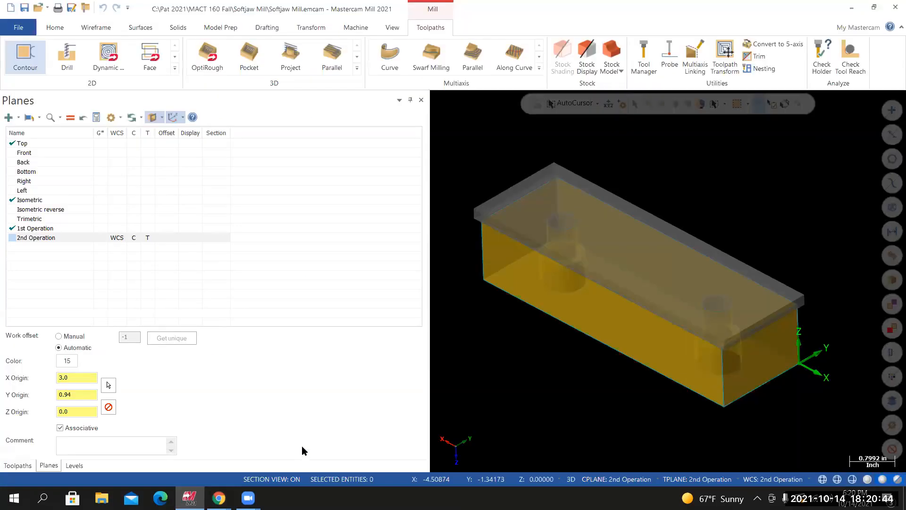
Return to the toolpath list and collapse and re-expand the 1st Operation toolpath group
click(17, 466)
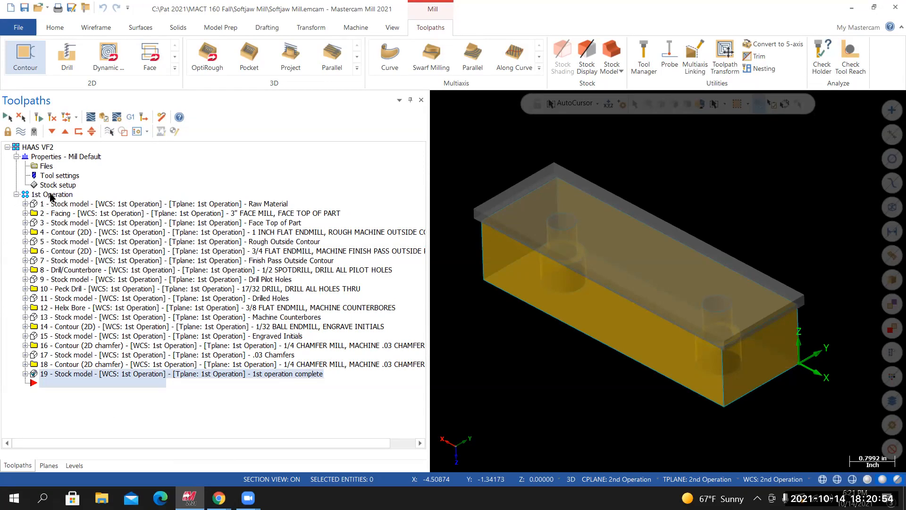
click(16, 194)
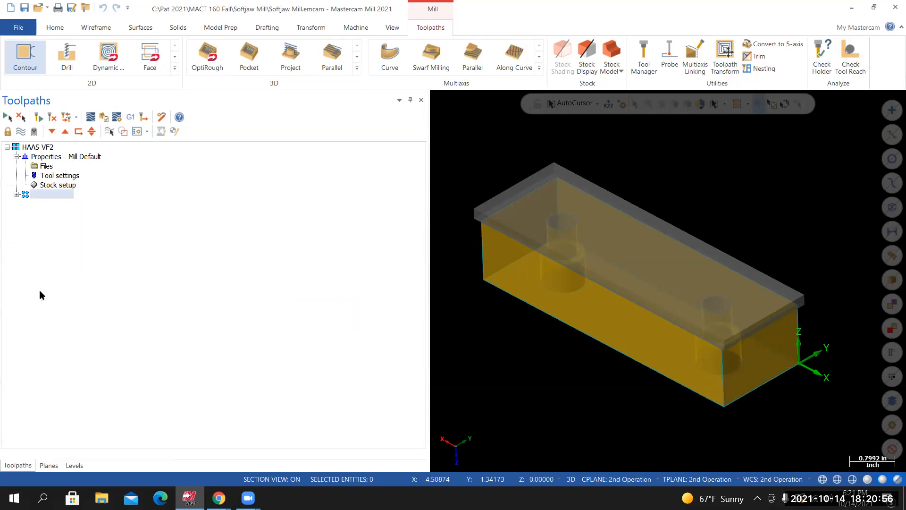
click(16, 194)
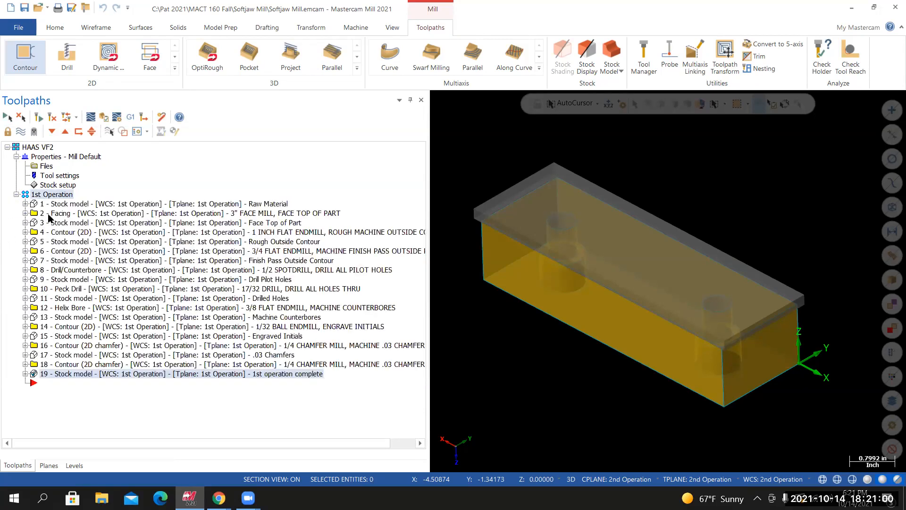
Collapse the 1st Operation toolpath group and add a new toolpath group under the HAAS VF2 machine group
click(16, 194)
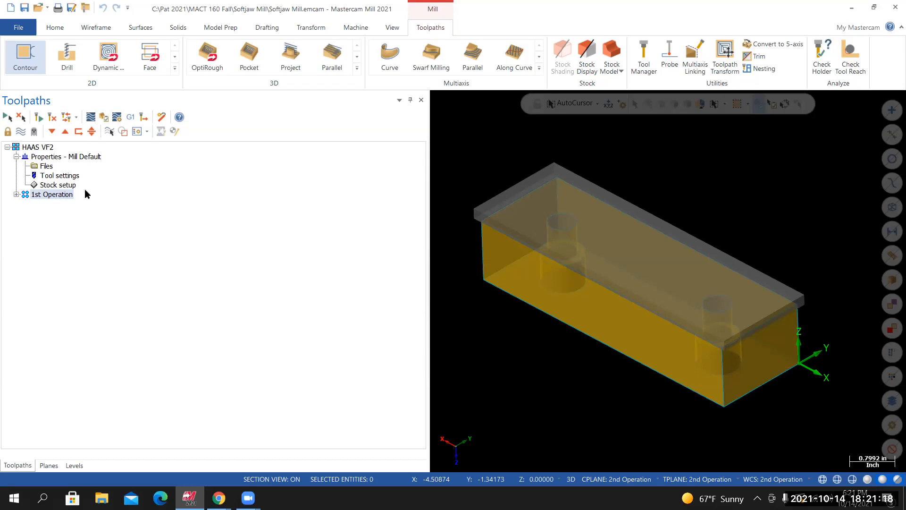
click(34, 147)
click(30, 146)
click(22, 176)
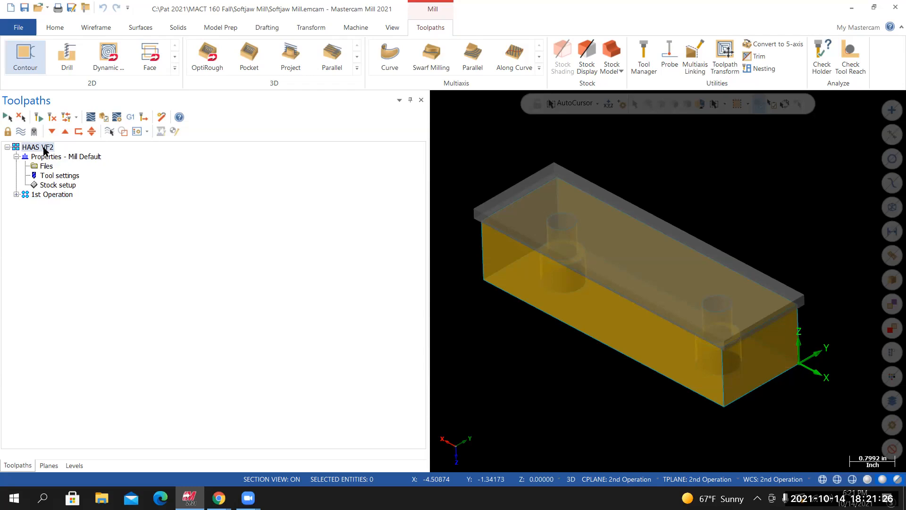
right_click(27, 148)
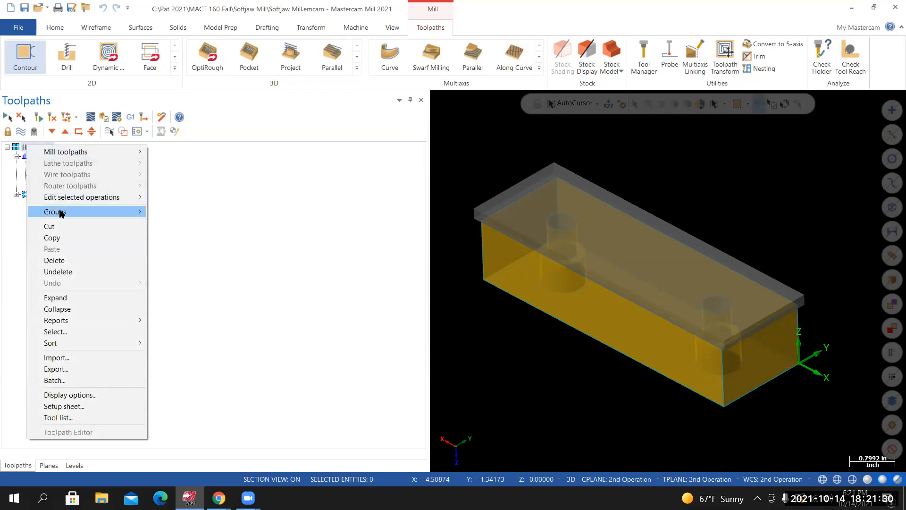
mouse_move(61, 213)
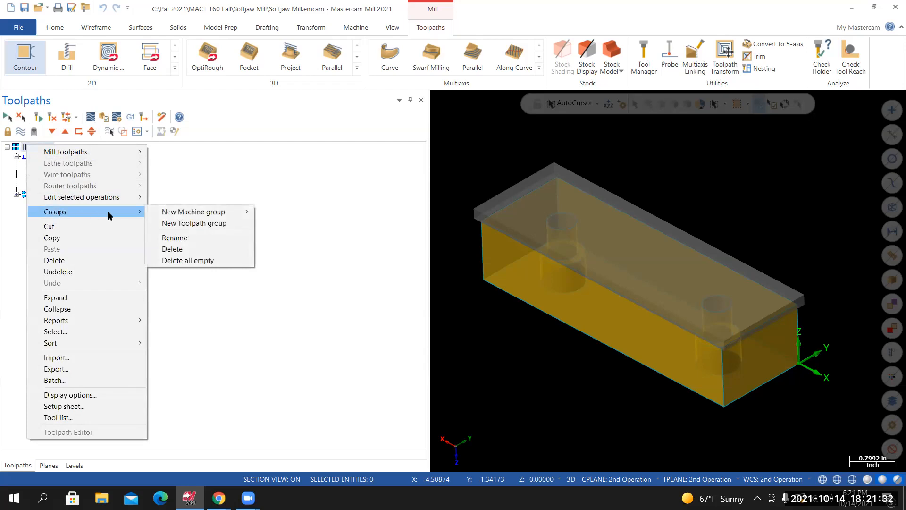
click(171, 224)
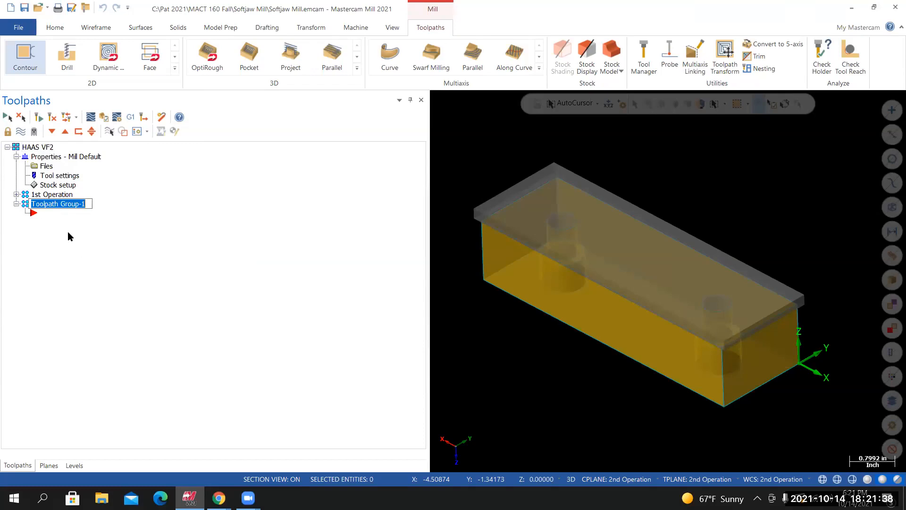
Name the new toolpath group 2nd Operation
text(2nd Operatoin)
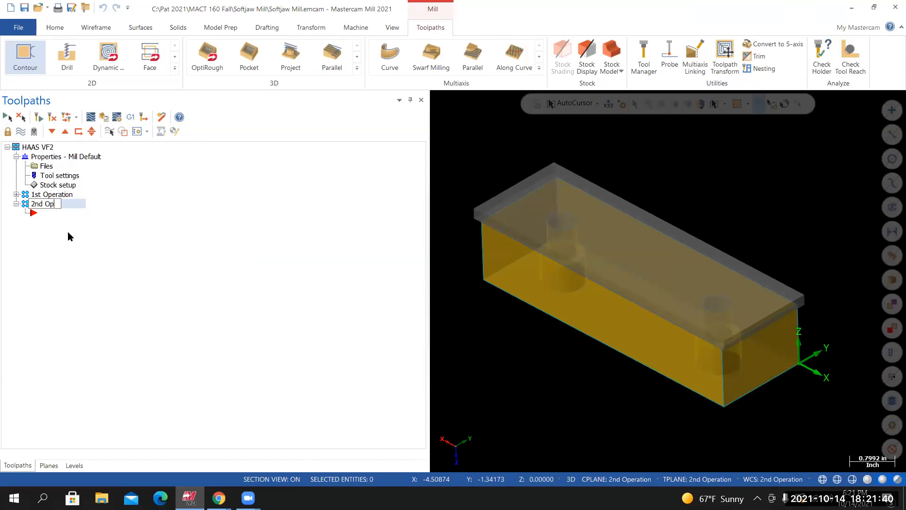
key(BackSpace)
key(BackSpace)
key(BackSpace)
text(ion)
key(Return)
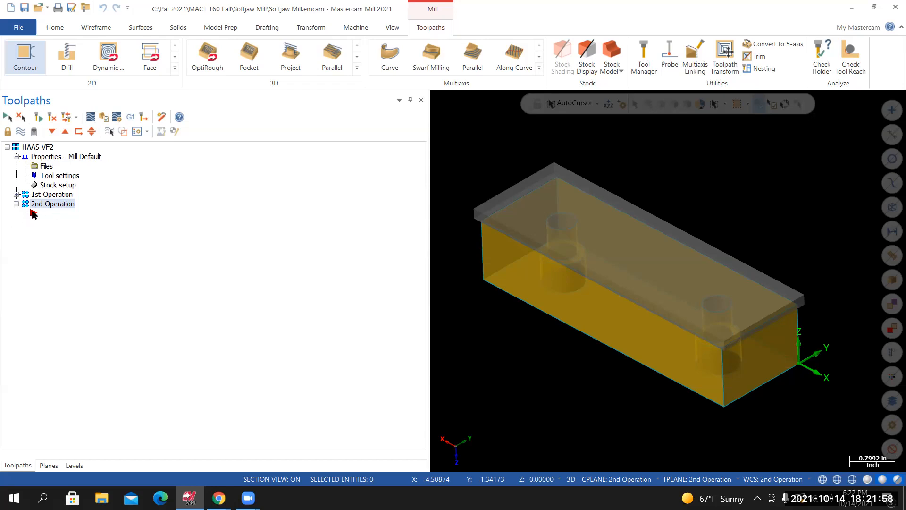
Review the 2nd operation instructions in the browser's Softjaw Mill discussion, return to Mastercam and examine the part from different angles
click(218, 498)
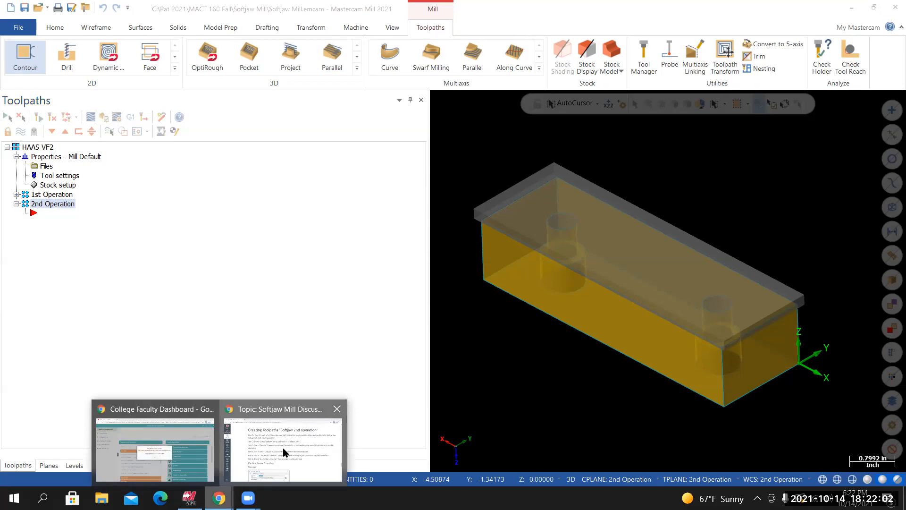
click(283, 451)
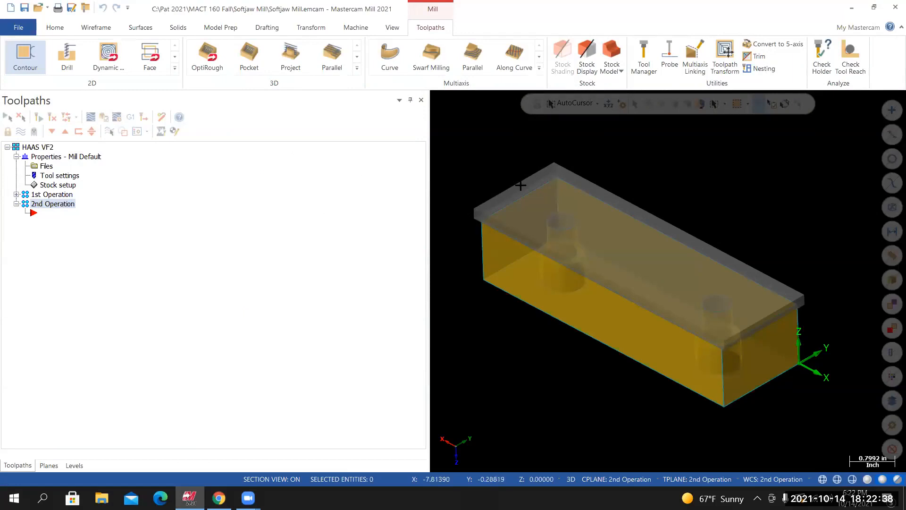
mouse_move(590, 302)
middle_down()
mouse_move(577, 310)
mouse_move(486, 217)
mouse_move(477, 222)
middle_up()
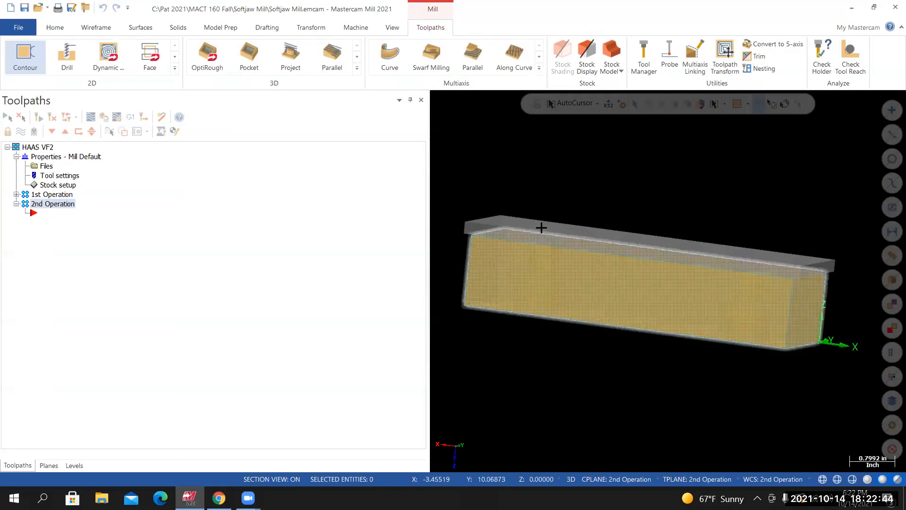
mouse_move(574, 303)
middle_down()
mouse_move(588, 305)
mouse_move(583, 297)
middle_up()
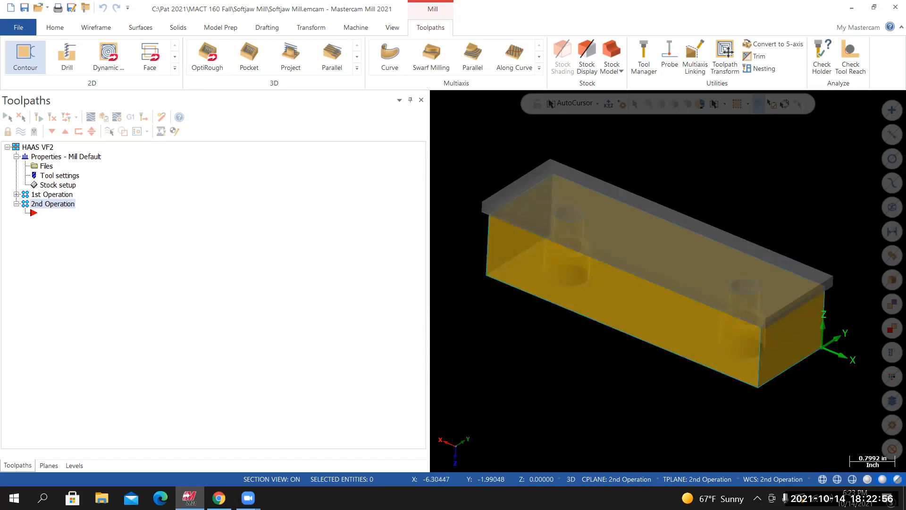
Copy the 1 inch flat endmill rough outside contour toolpath from the 1st Operation group into 2nd Operation and collapse the 1st Operation group
click(16, 195)
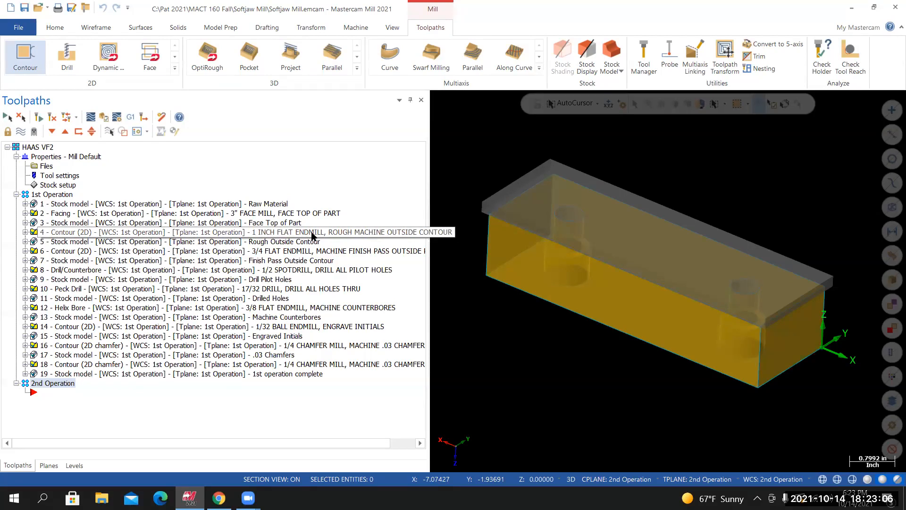
click(53, 235)
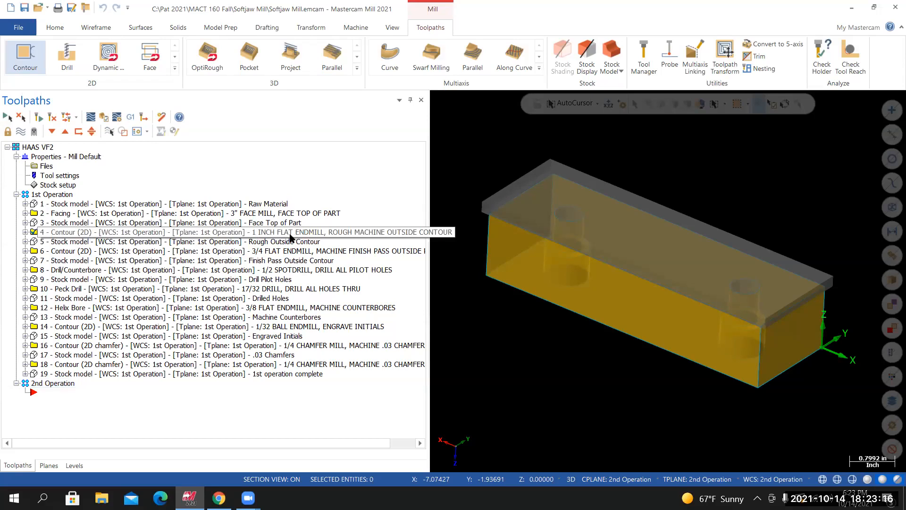
click(38, 233)
right_click(37, 233)
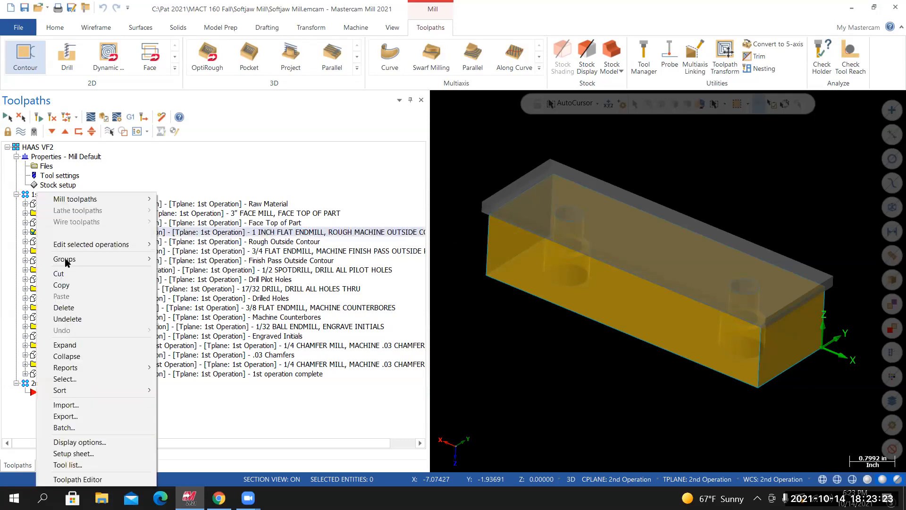
click(62, 286)
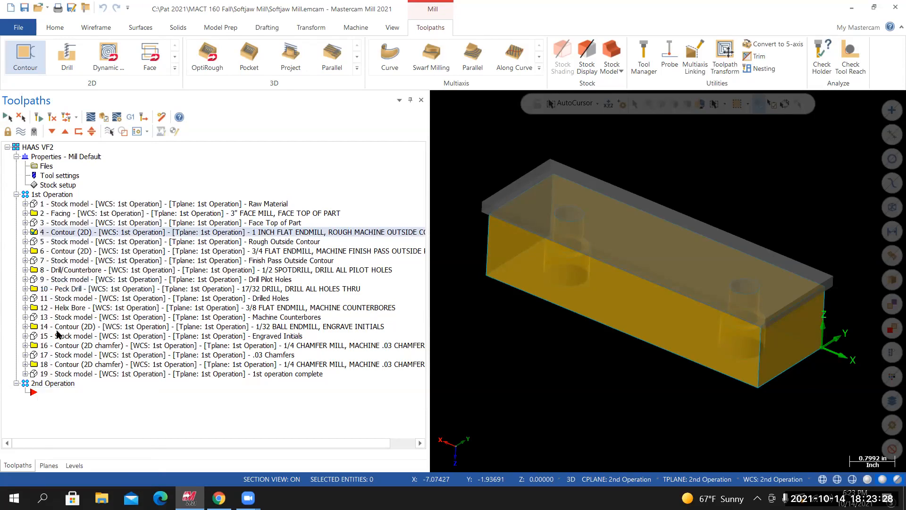
right_click(34, 395)
click(59, 203)
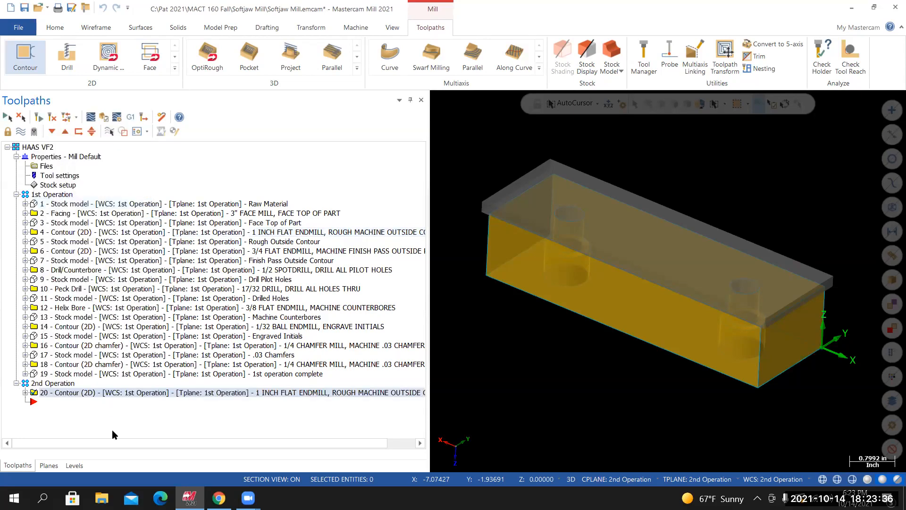
click(16, 194)
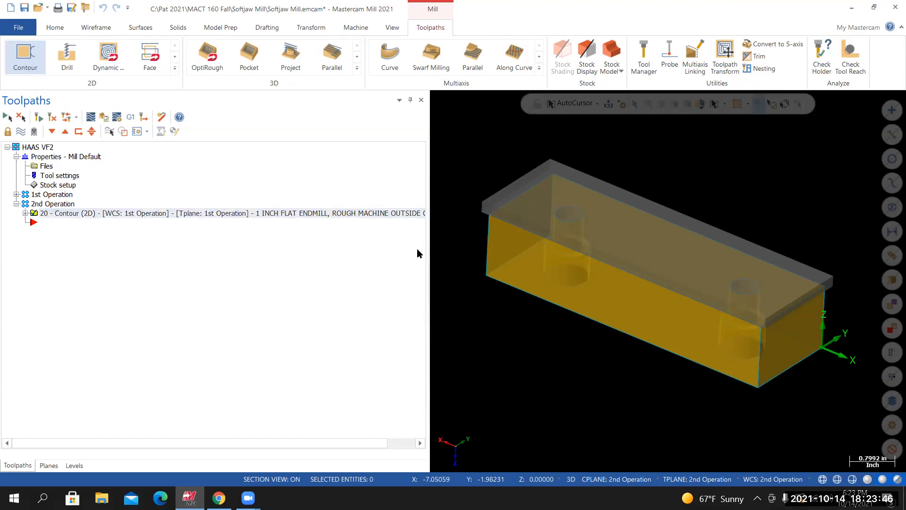
Set the copied contour toolpath's working coordinate system, tool plane and construction plane to the 2nd Operation plane
drag(427, 246, 456, 260)
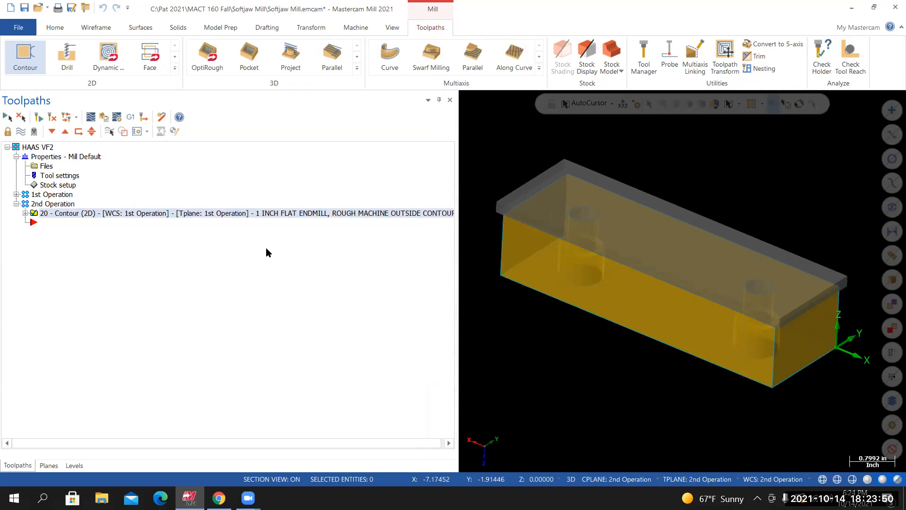
click(25, 213)
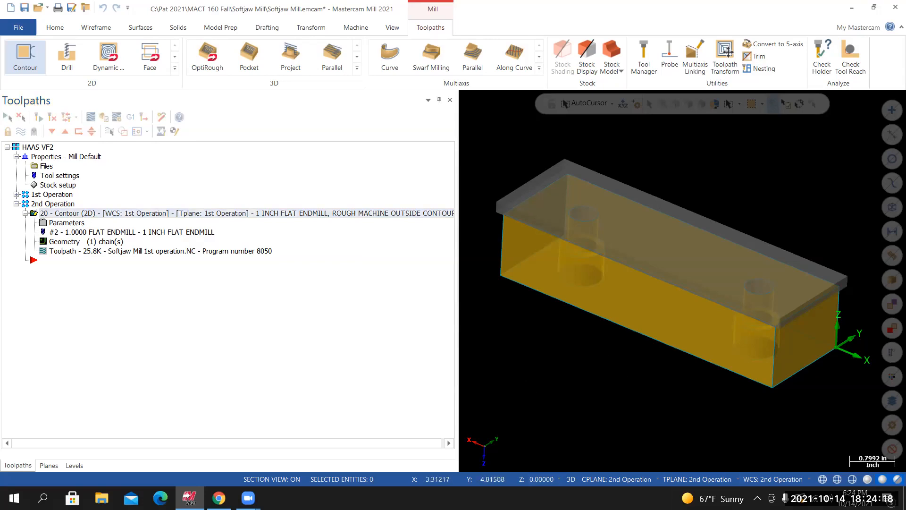
click(71, 226)
scroll(174, 158, down, 1)
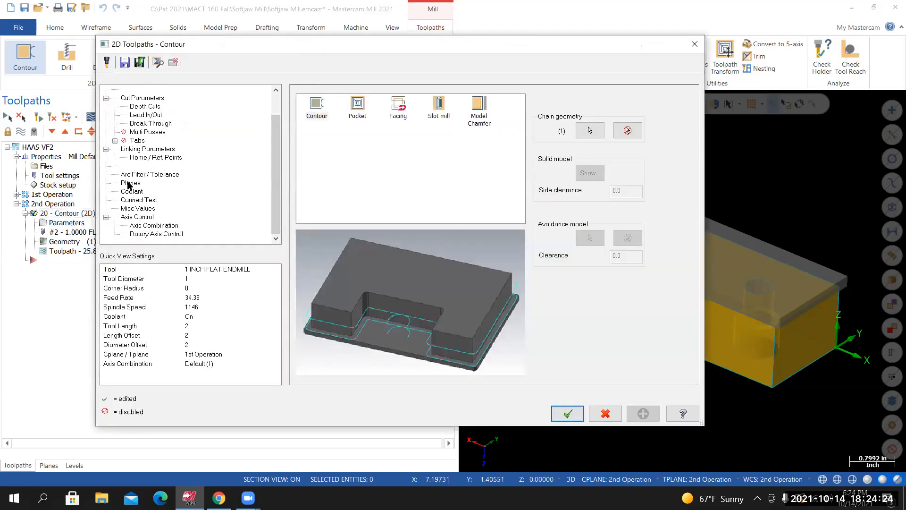
click(129, 184)
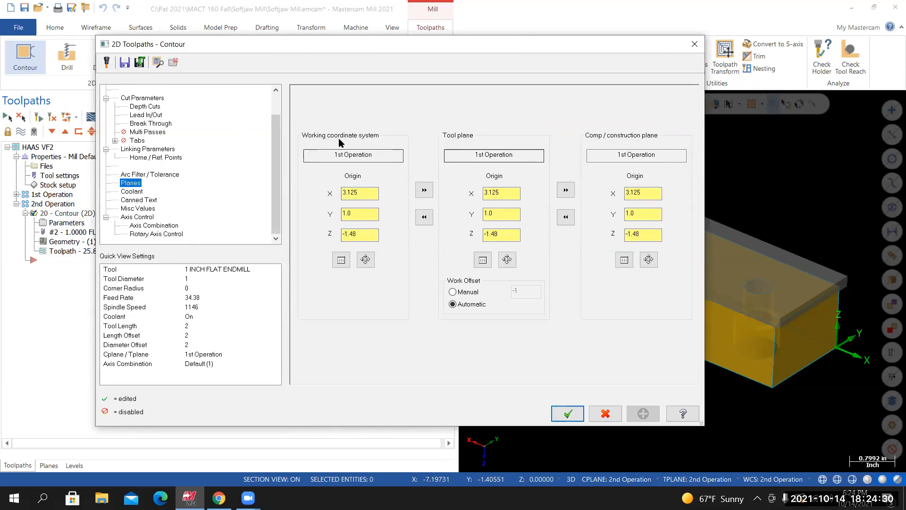
click(341, 260)
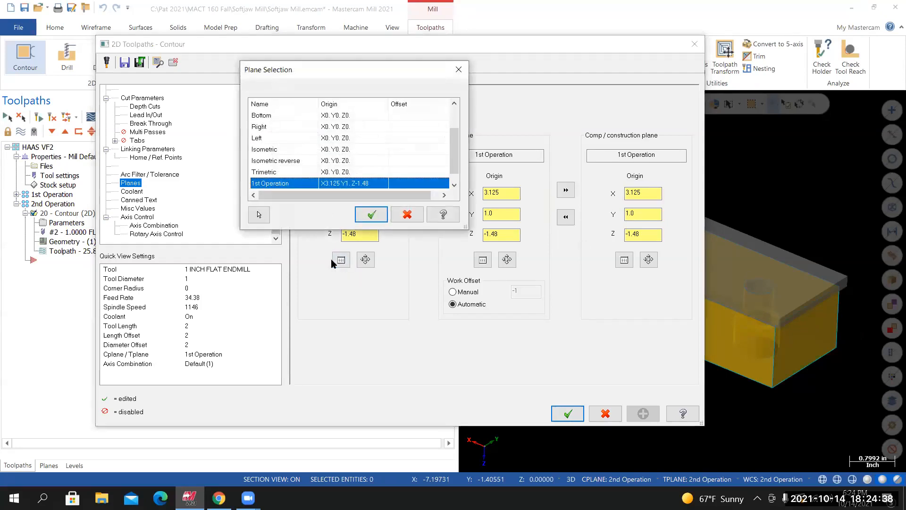
drag(456, 154, 448, 175)
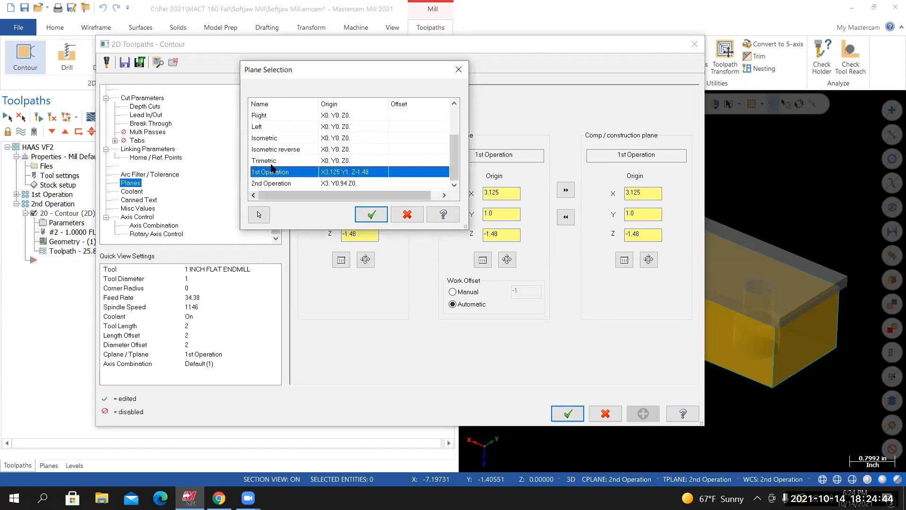
click(290, 185)
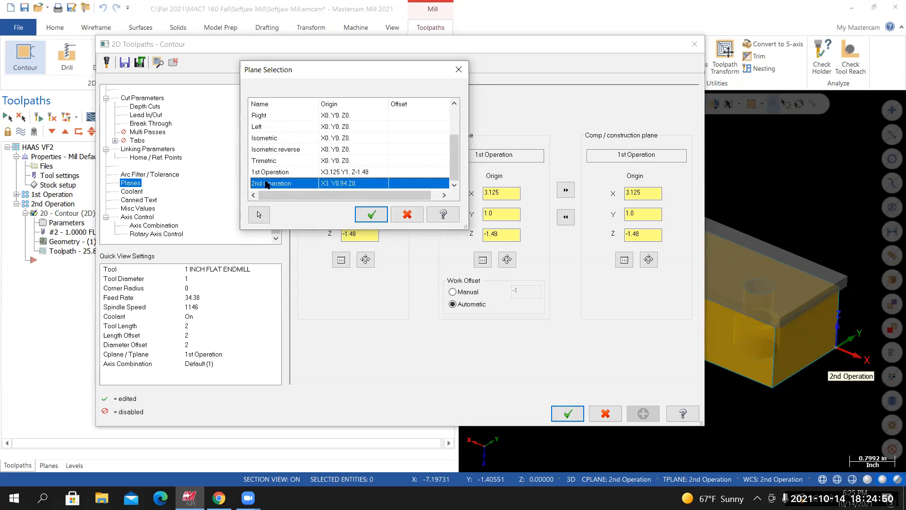
click(371, 215)
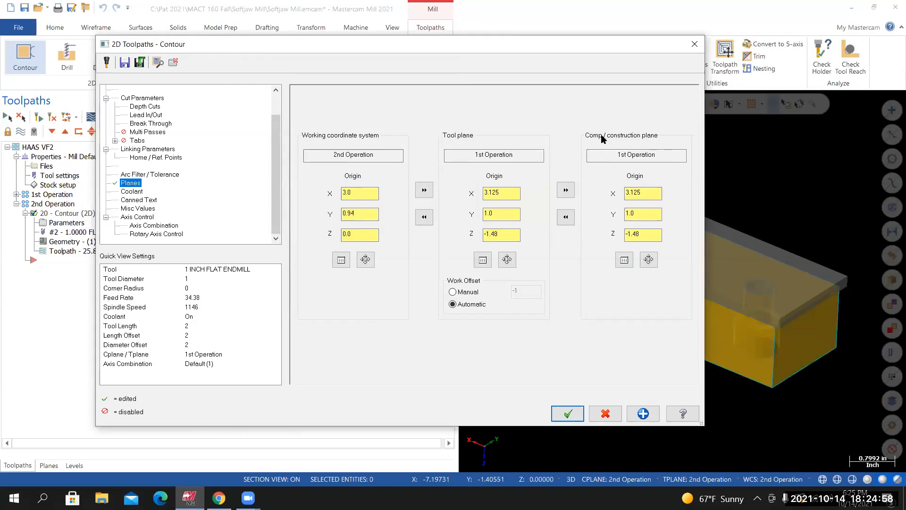
click(424, 190)
click(566, 190)
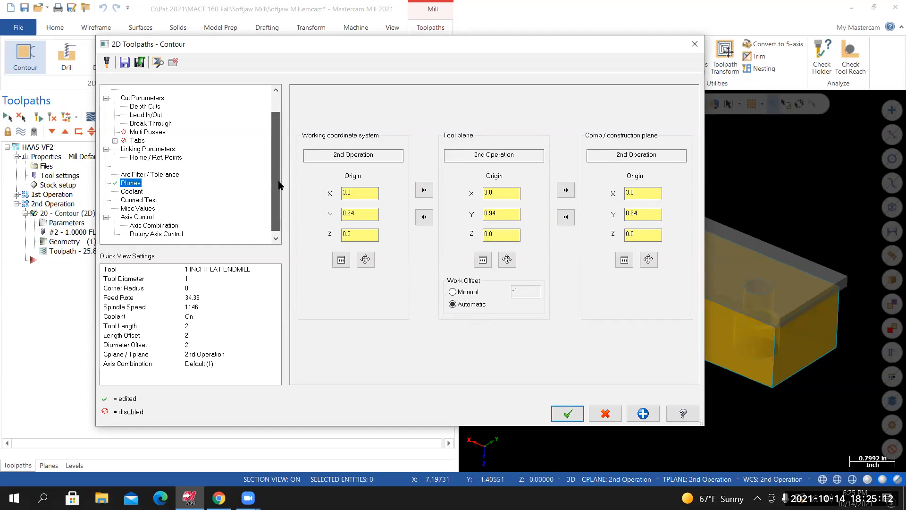
Open the copied contour toolpath's chain geometry and examine where Chain 1 runs on the part
scroll(277, 203, up, 1)
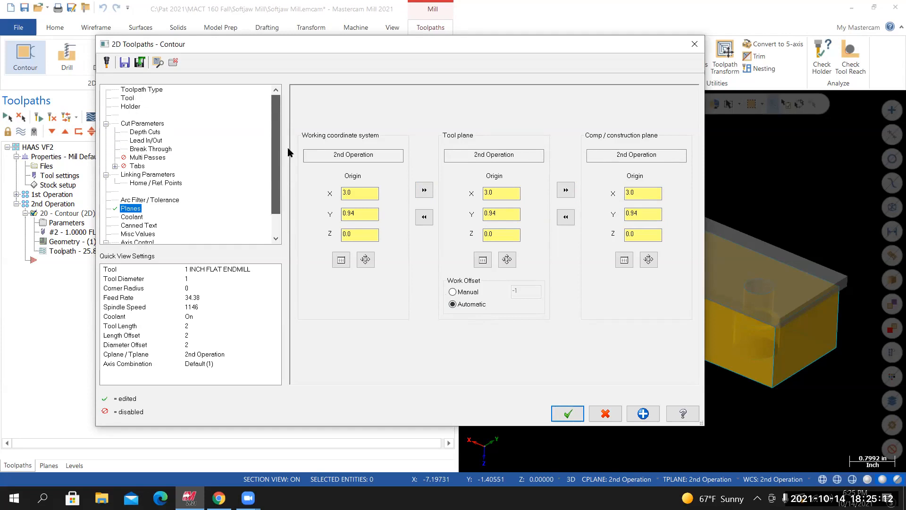
click(141, 90)
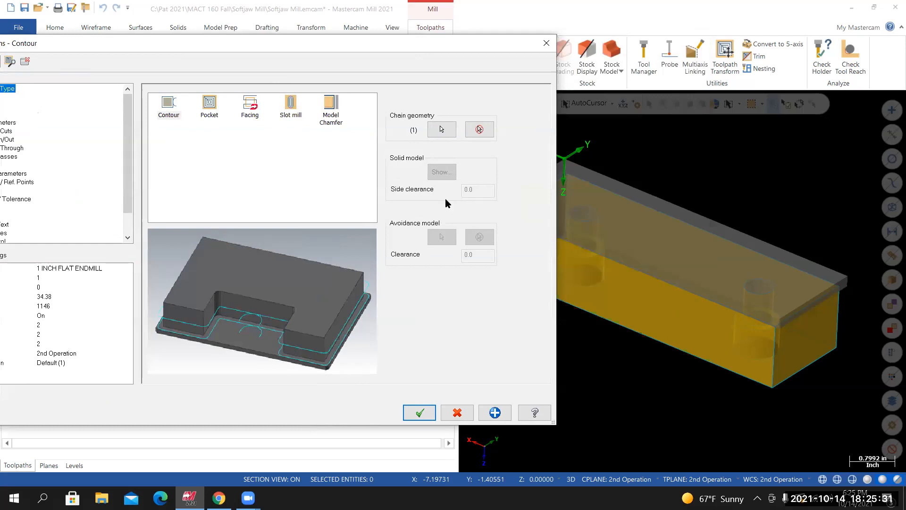
click(442, 129)
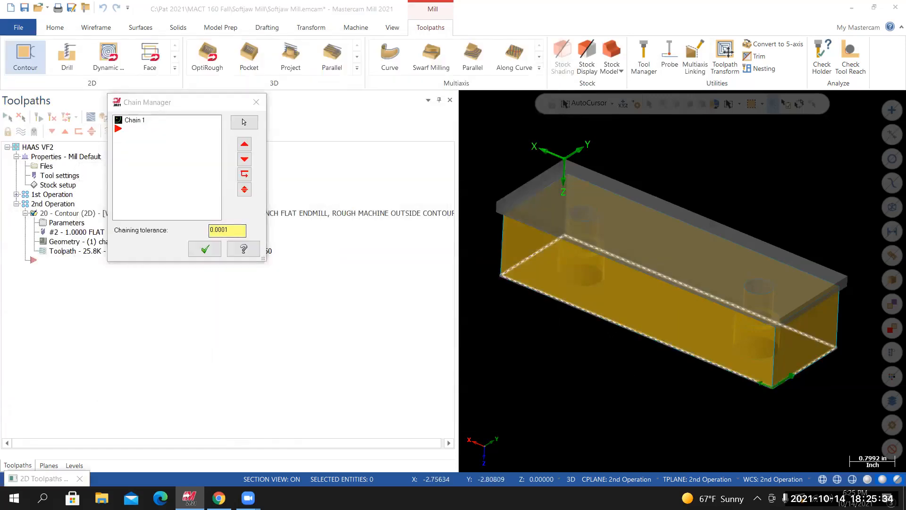
mouse_move(624, 313)
middle_down()
mouse_move(562, 300)
mouse_move(556, 279)
mouse_move(553, 288)
mouse_move(518, 283)
mouse_move(528, 266)
mouse_move(513, 321)
mouse_move(546, 310)
mouse_move(541, 316)
middle_up()
scroll(510, 239, up, 4)
scroll(540, 317, down, 5)
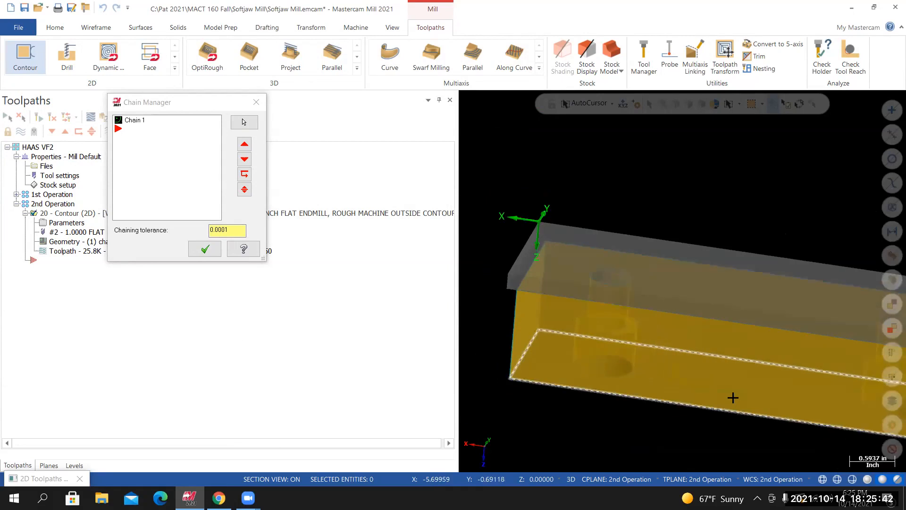
scroll(673, 390, up, 1)
middle_drag(546, 281, 565, 283)
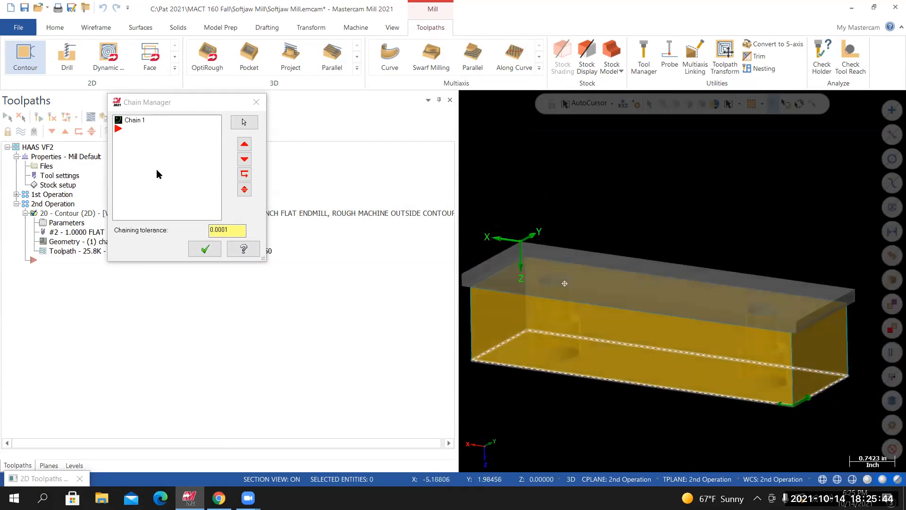
Rechain the copied contour toolpath's geometry to the part's upper outside rectangle, just beneath the remaining stock, and accept the chain
right_click(142, 137)
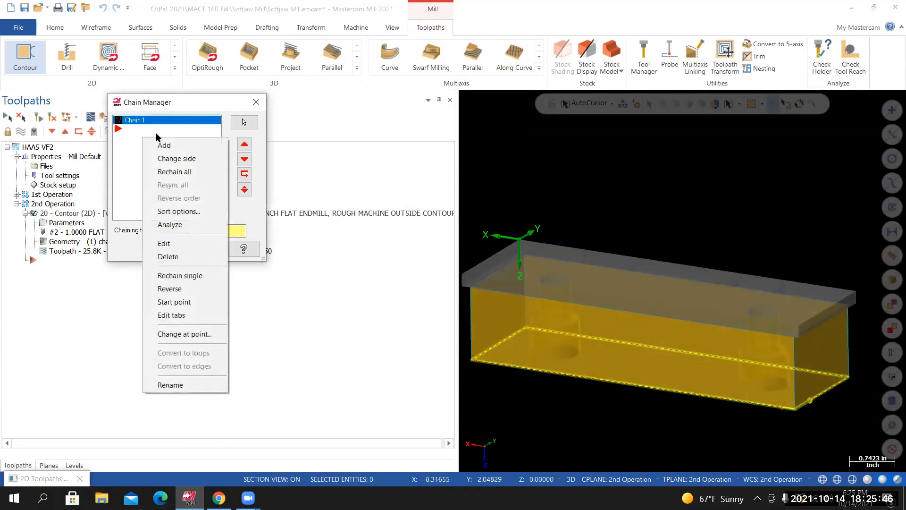
click(177, 174)
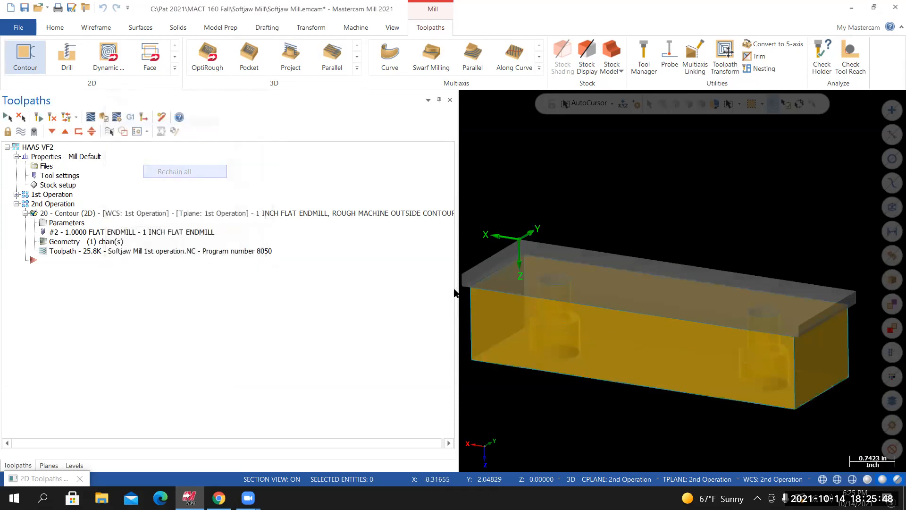
middle_drag(515, 278, 532, 312)
scroll(533, 312, down, 8)
scroll(486, 291, up, 15)
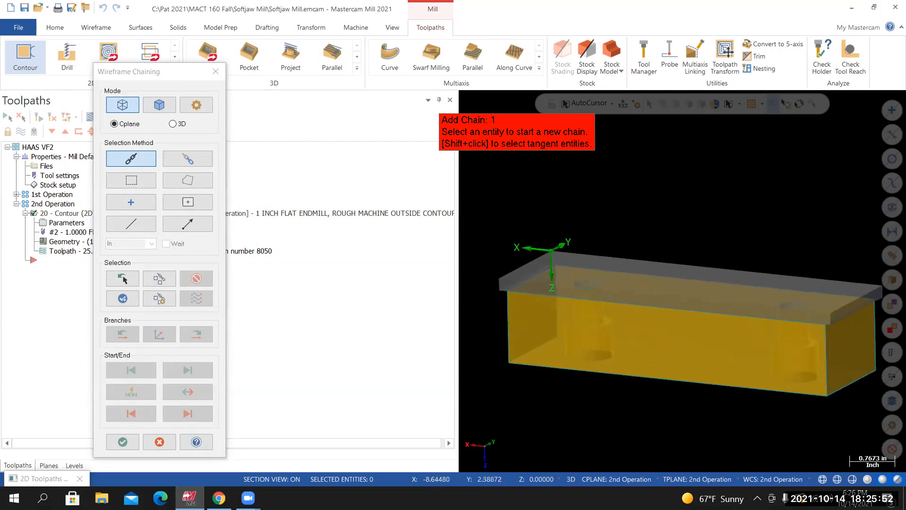
scroll(525, 296, up, 1)
middle_drag(525, 296, 584, 282)
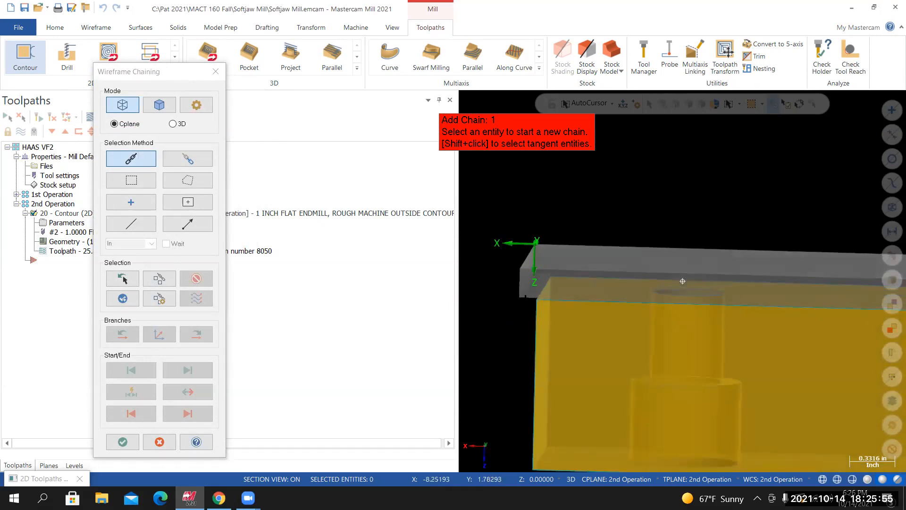
click(537, 283)
scroll(530, 331, down, 3)
scroll(531, 350, down, 2)
middle_drag(532, 372, 664, 391)
scroll(664, 391, down, 2)
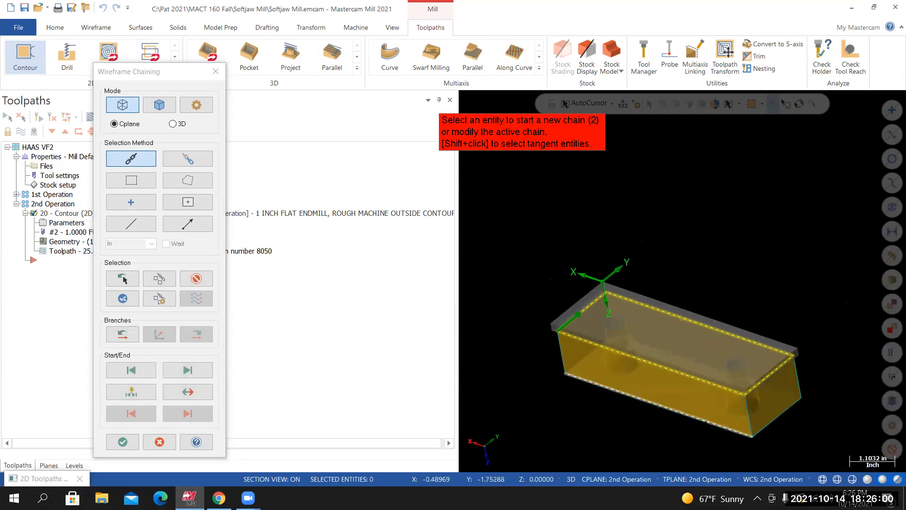
scroll(749, 428, down, 2)
scroll(770, 442, up, 3)
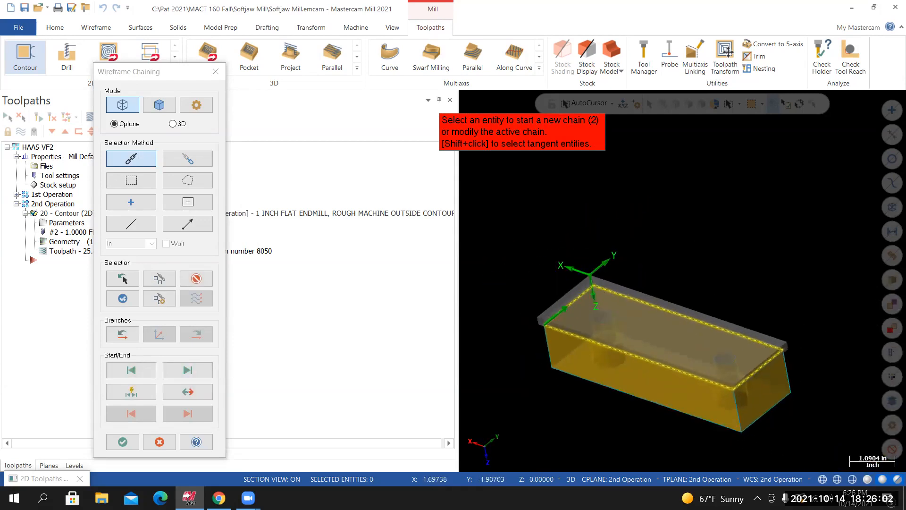
click(134, 441)
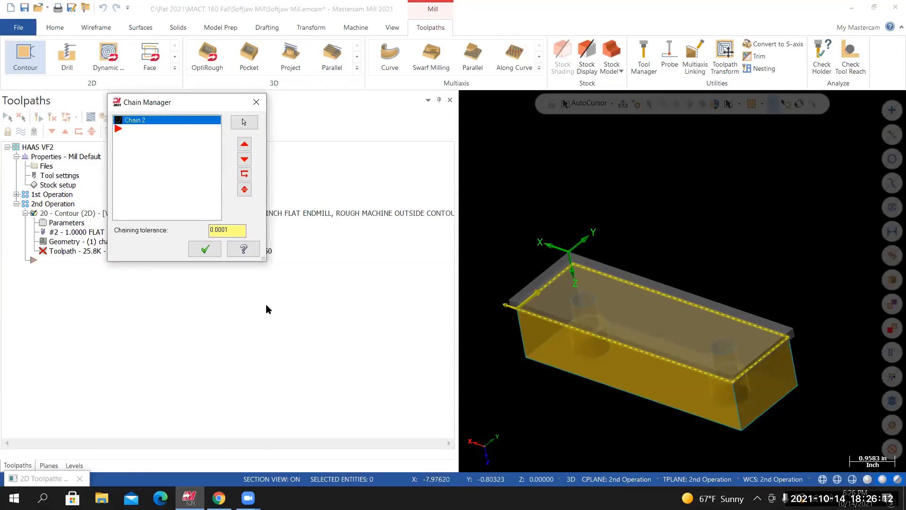
click(205, 249)
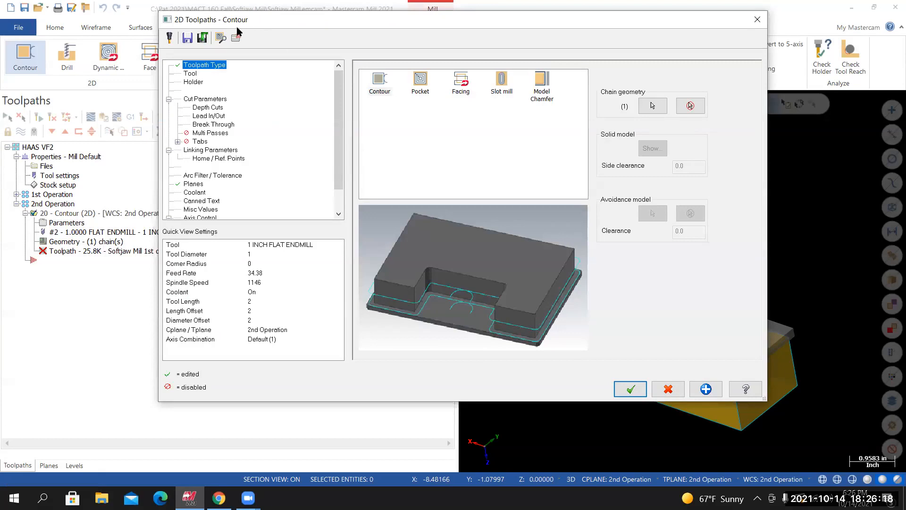
Turn off depth cuts for the copied contour toolpath and review its lead in/out, break through and multi passes settings
click(204, 98)
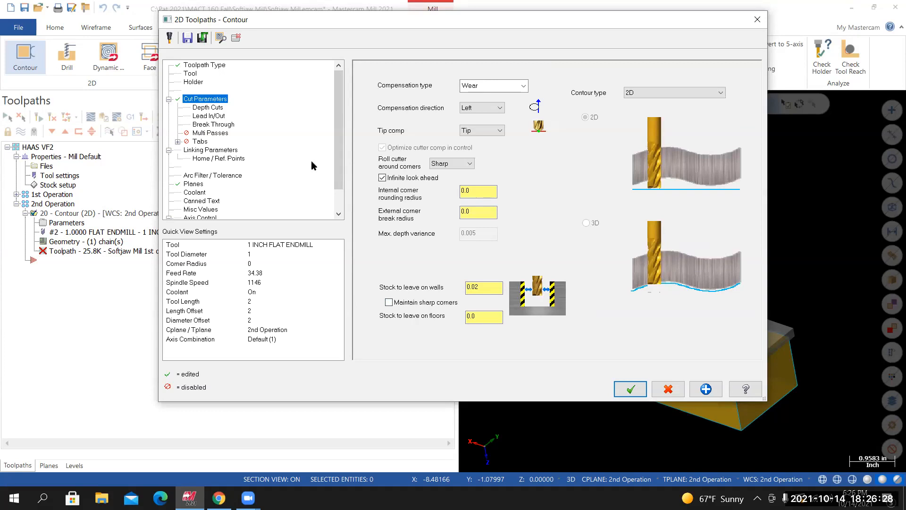
click(208, 108)
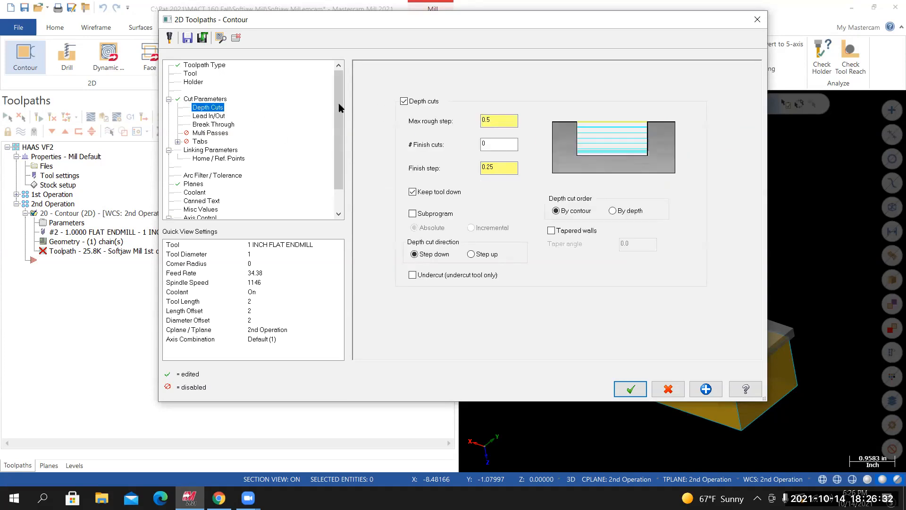
click(402, 102)
click(217, 117)
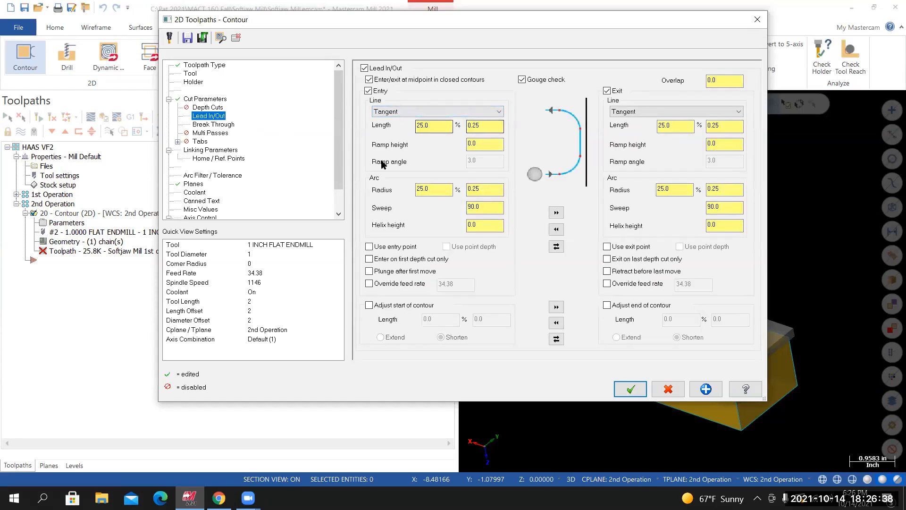
click(230, 126)
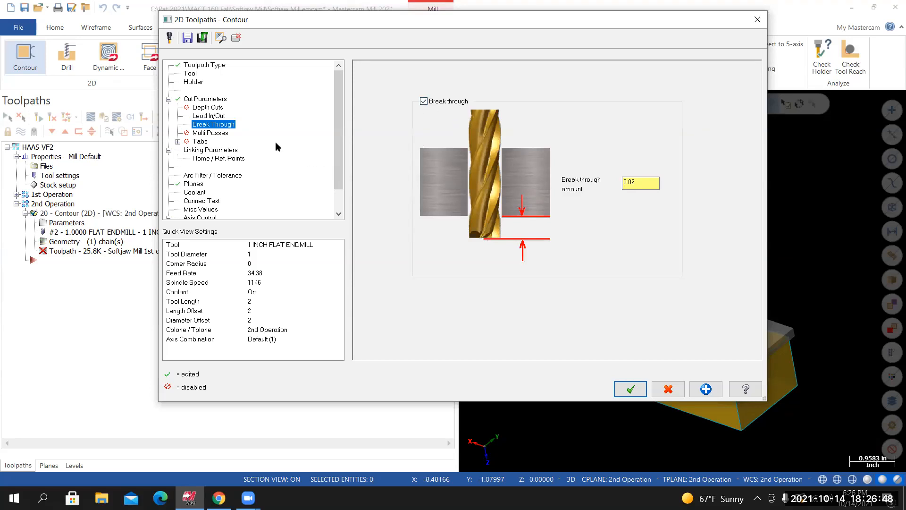
click(210, 134)
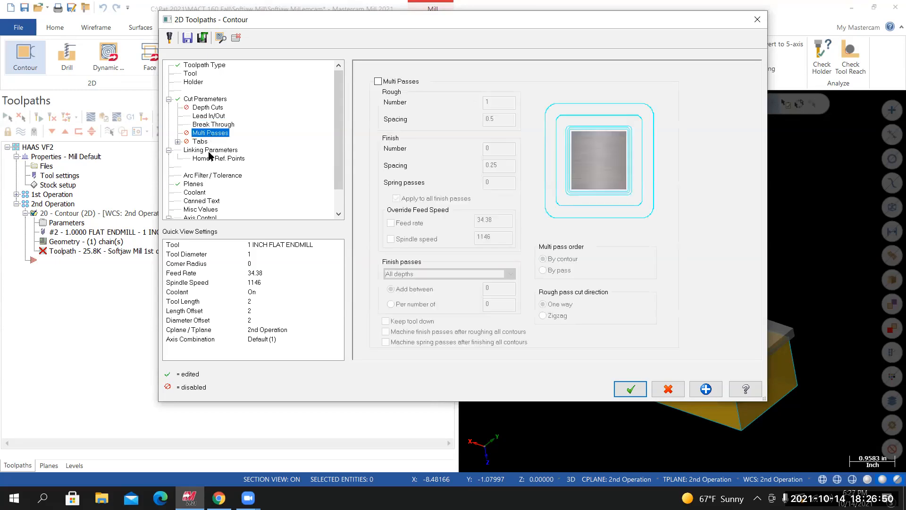
Show the Material level and set the contour's absolute top of stock to 1.48 from the raw material's upper corner
click(206, 150)
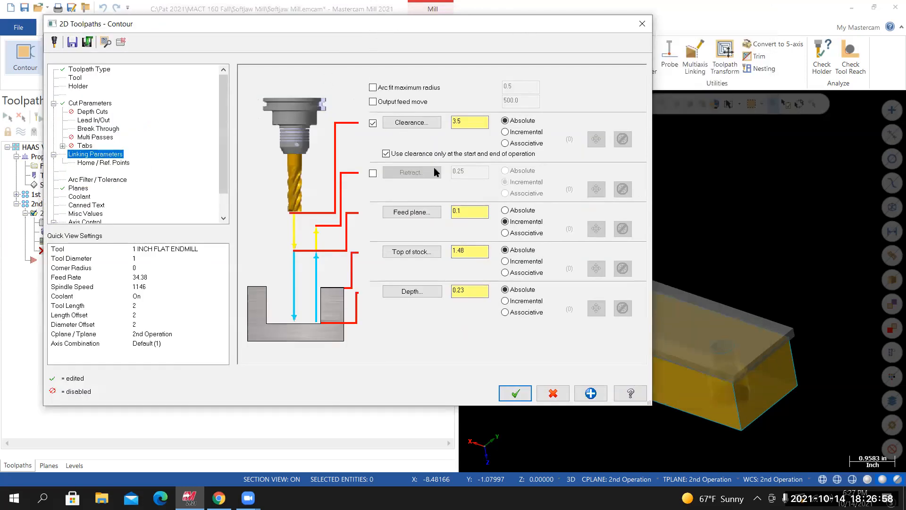
drag(383, 23, 45, 24)
drag(213, 26, 237, 31)
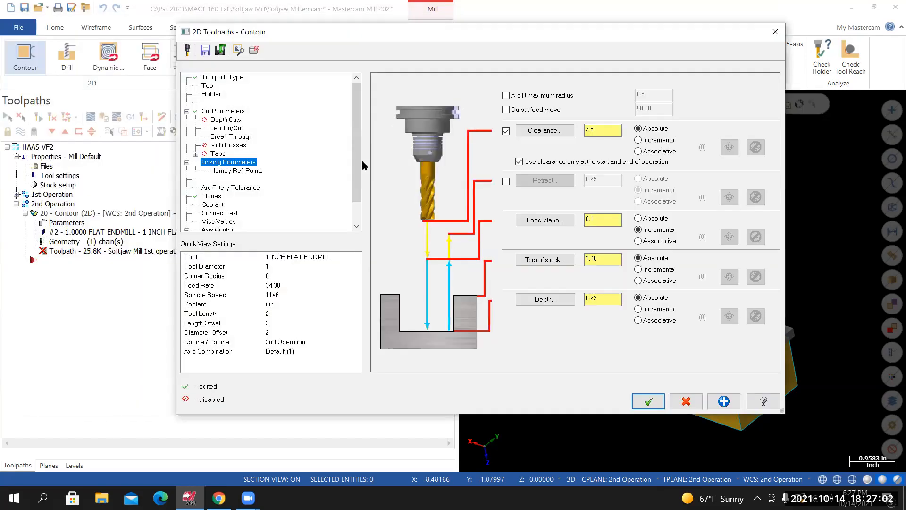
scroll(355, 186, down, 1)
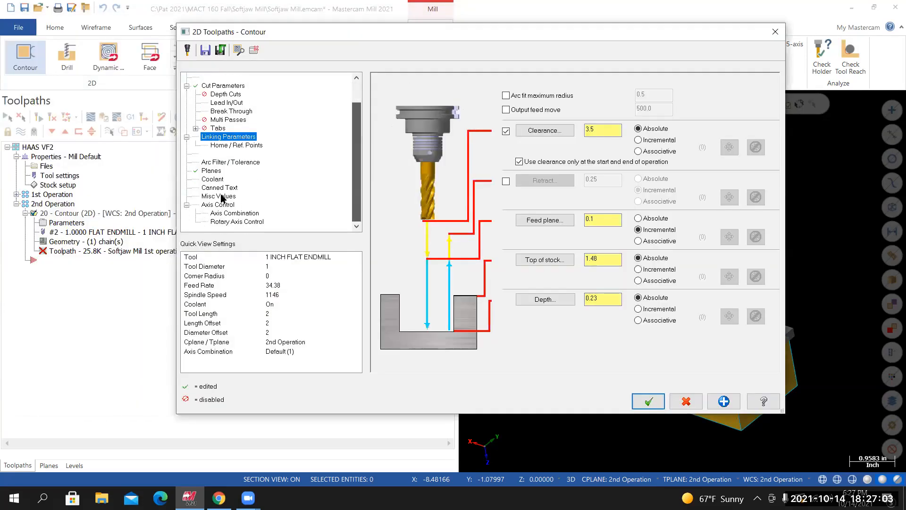
click(211, 170)
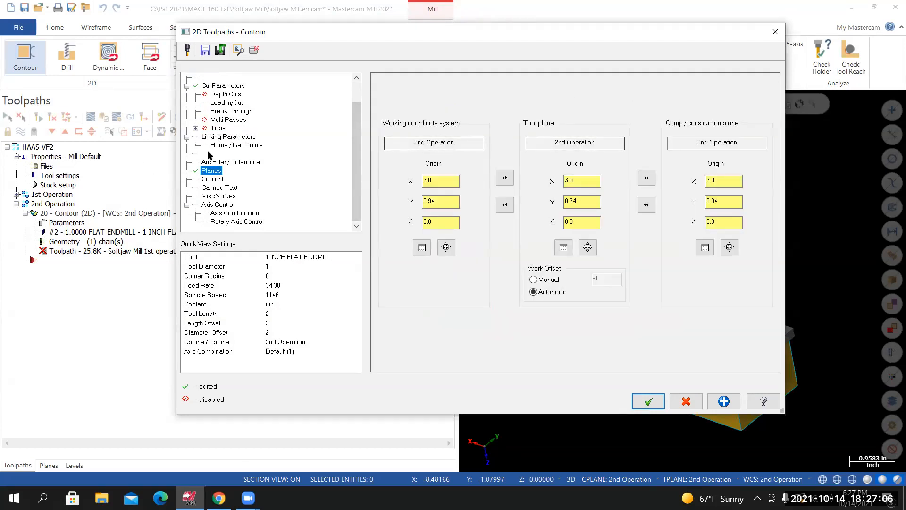
click(216, 138)
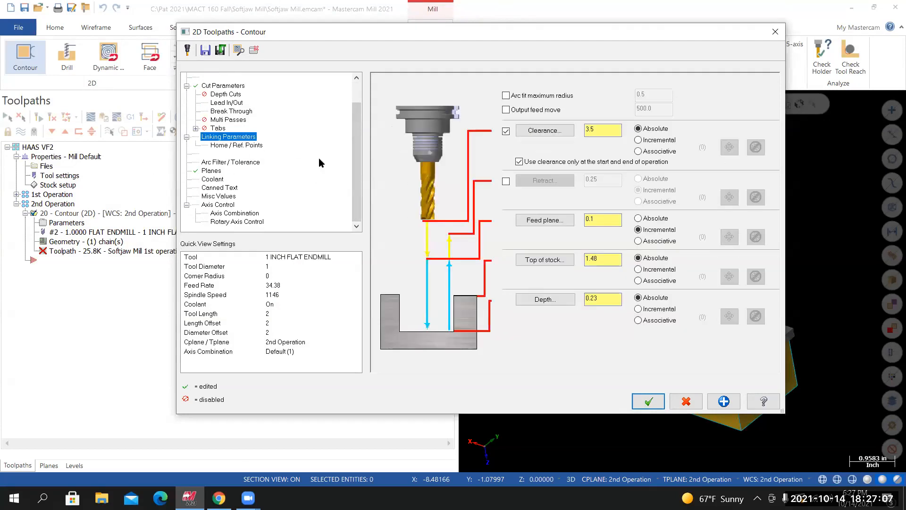
click(549, 262)
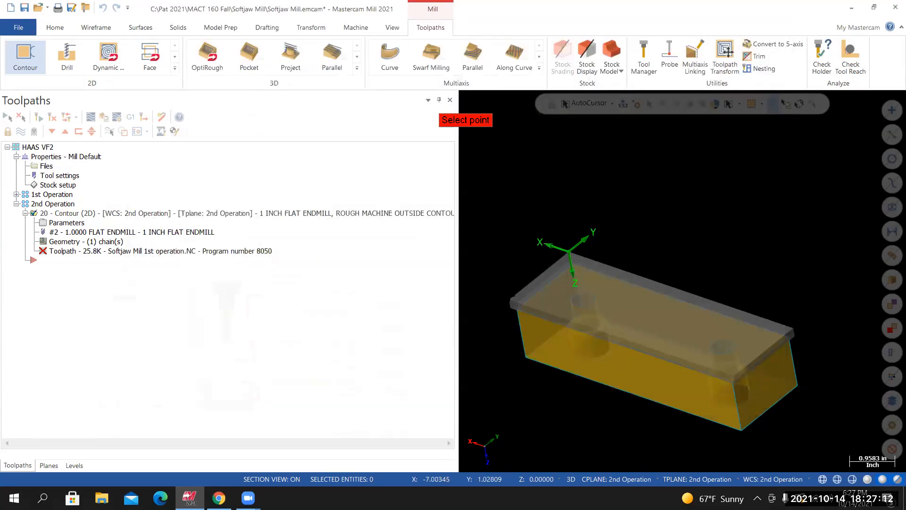
scroll(495, 326, up, 5)
middle_drag(675, 288, 696, 272)
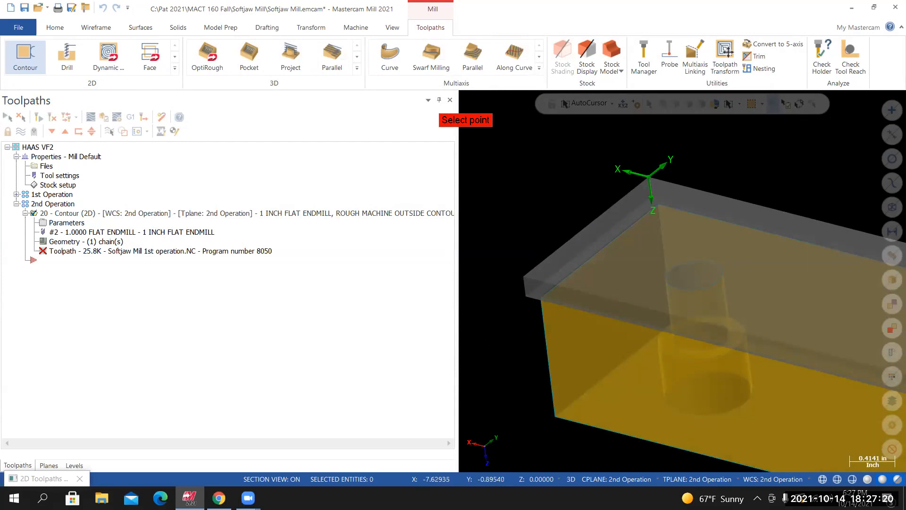
scroll(504, 346, down, 2)
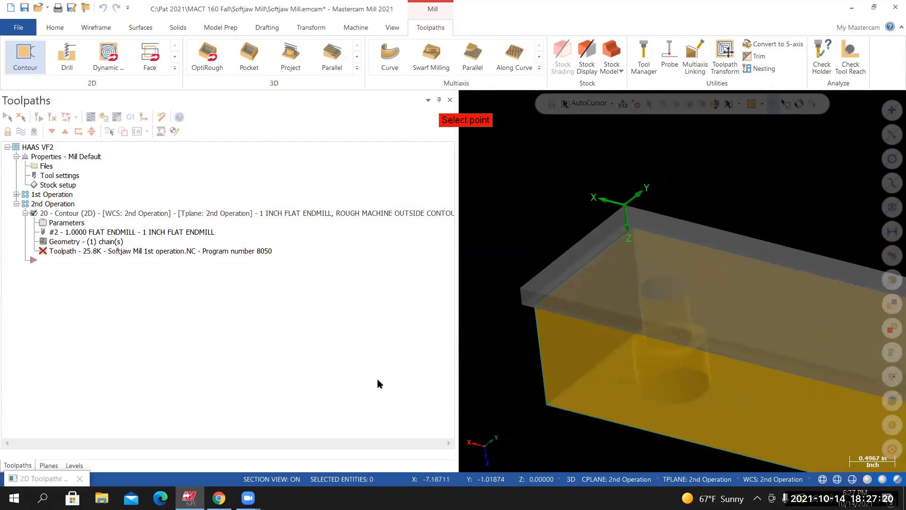
click(74, 466)
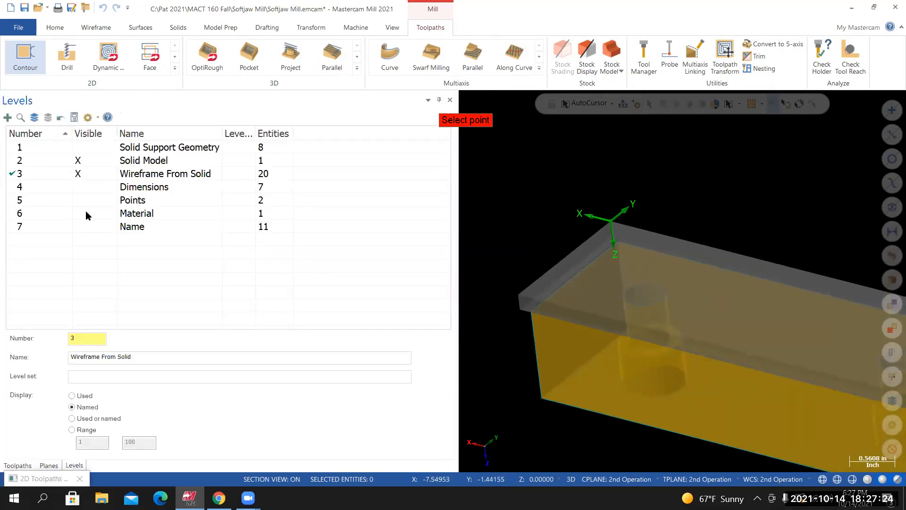
click(86, 214)
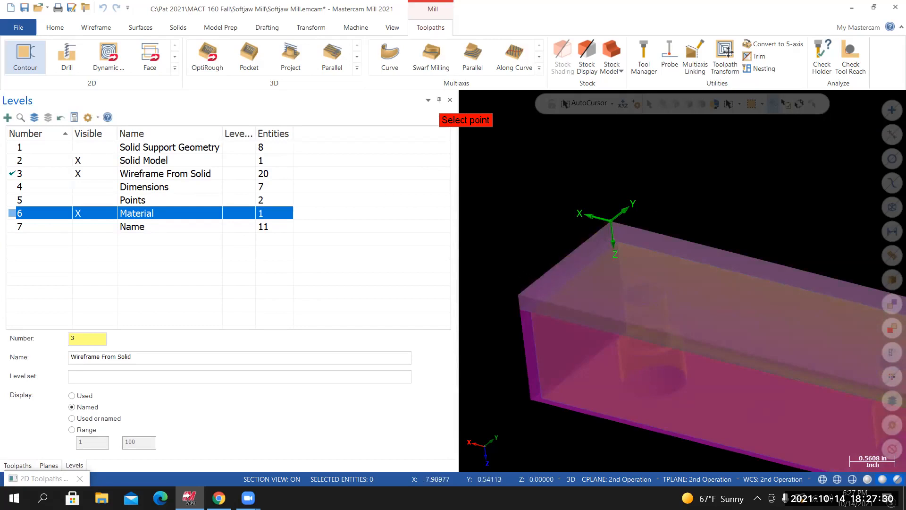
scroll(542, 278, down, 2)
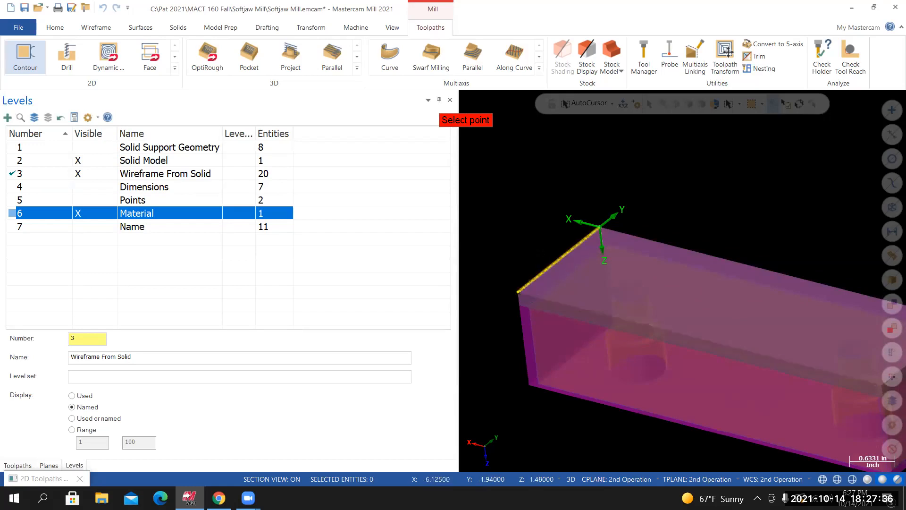
click(518, 292)
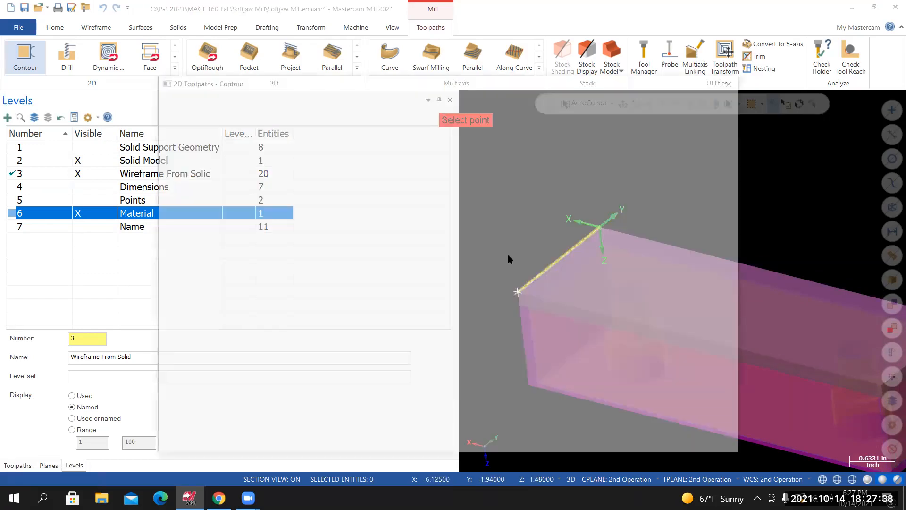
Set the contour's absolute depth to 1.25 from the finished part's upper corner and accept the toolpath parameters
click(551, 302)
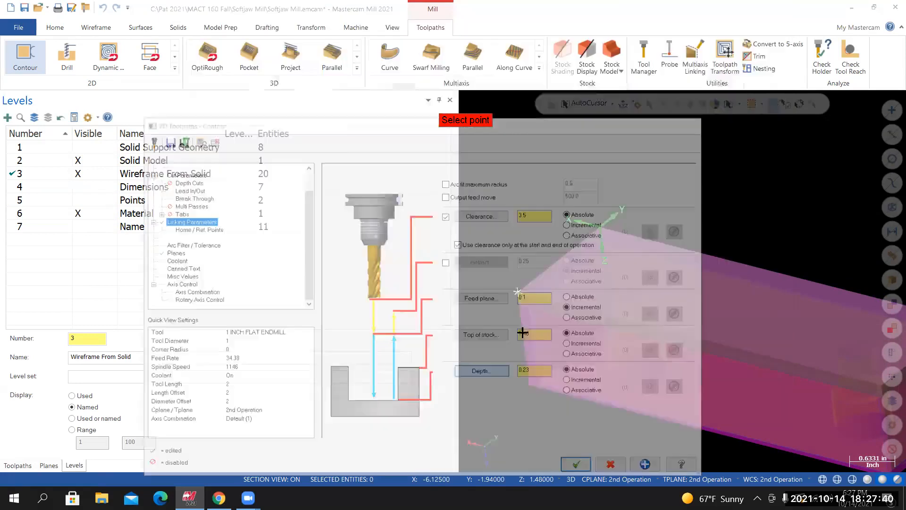
scroll(516, 281, up, 8)
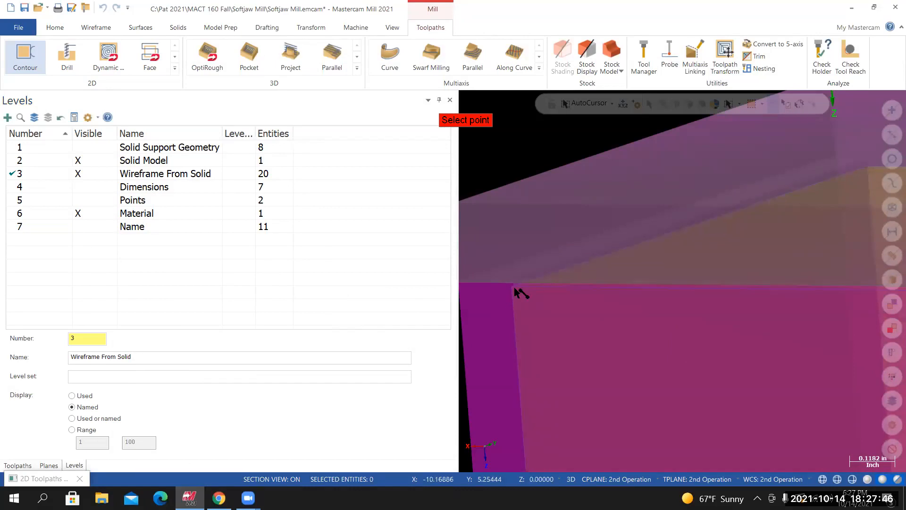
click(518, 289)
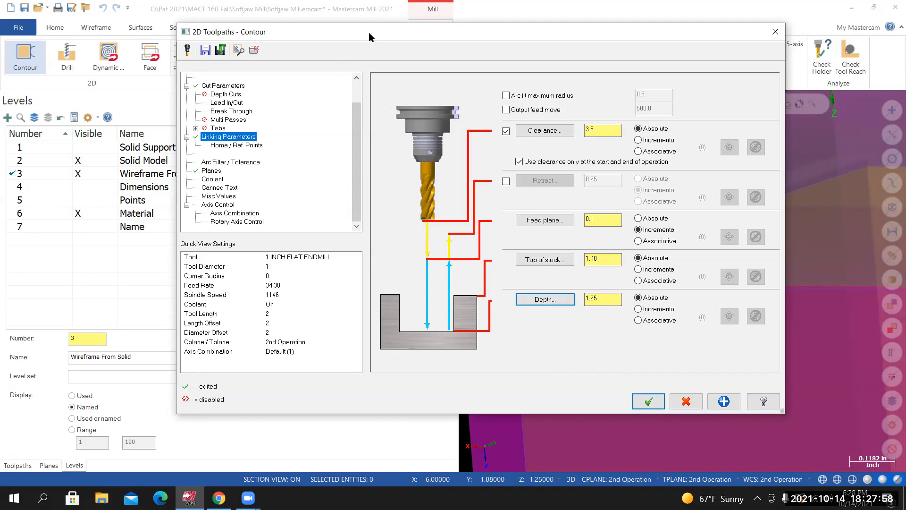
drag(296, 31, 261, 29)
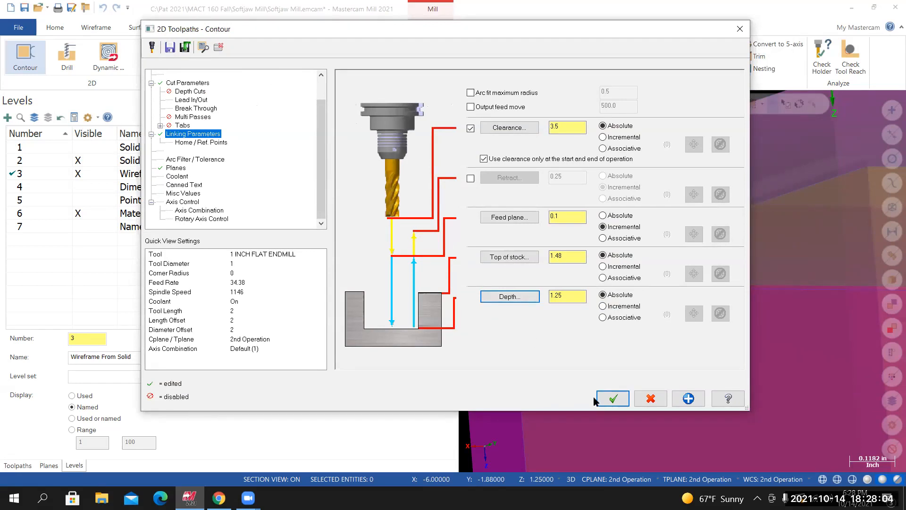
click(612, 399)
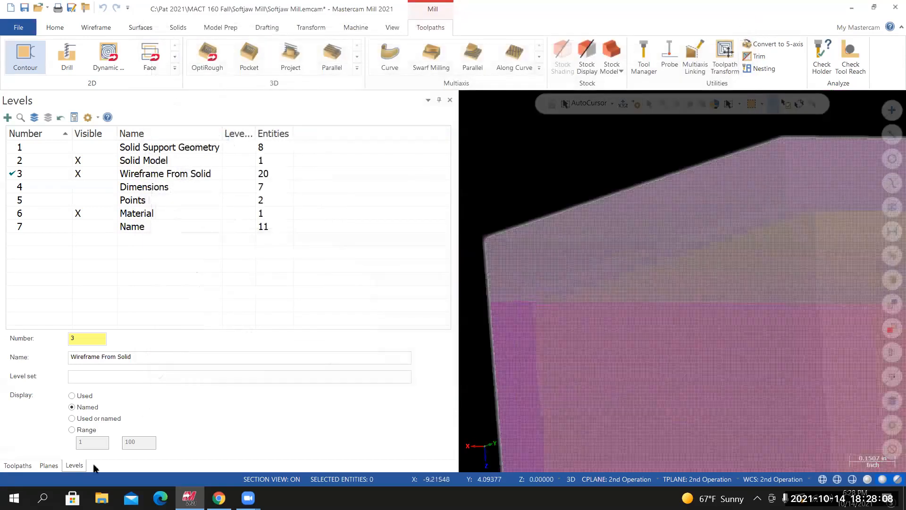
Expand the 1st Operation group and hide the 1st operation complete stock model and the Material level
click(24, 466)
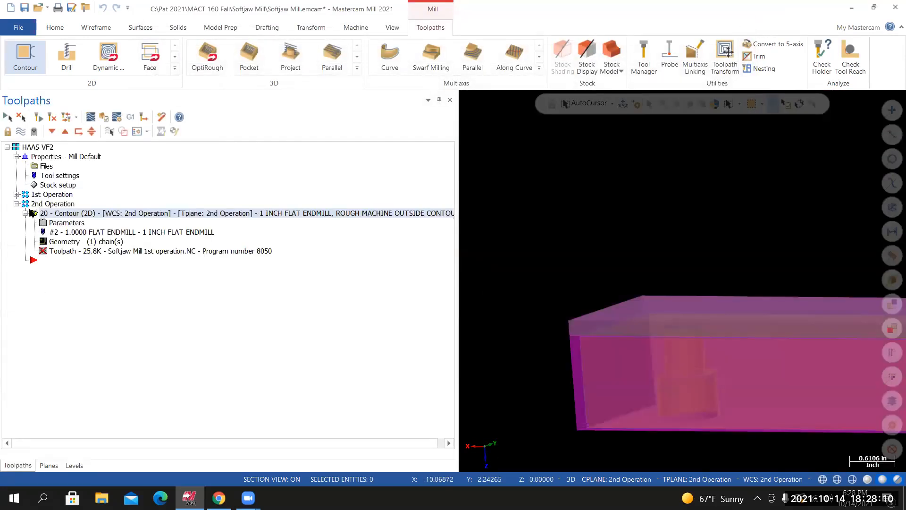
click(16, 194)
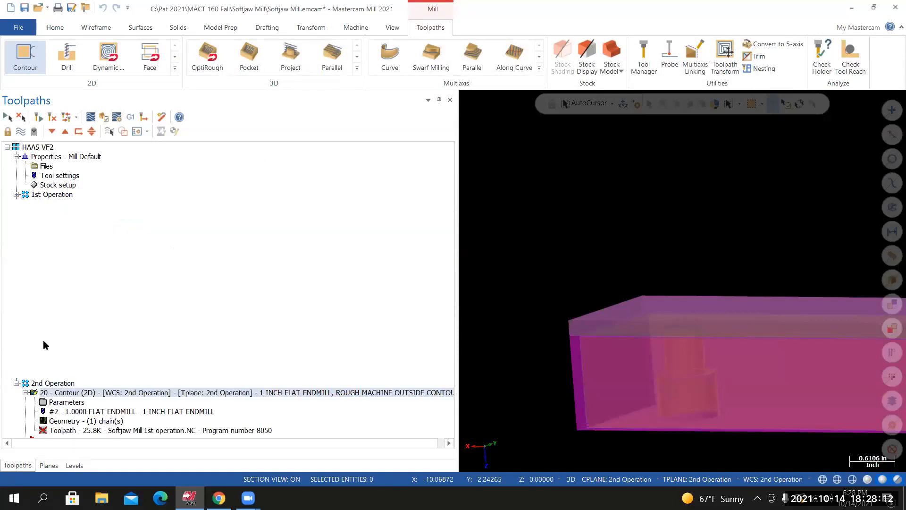
click(21, 132)
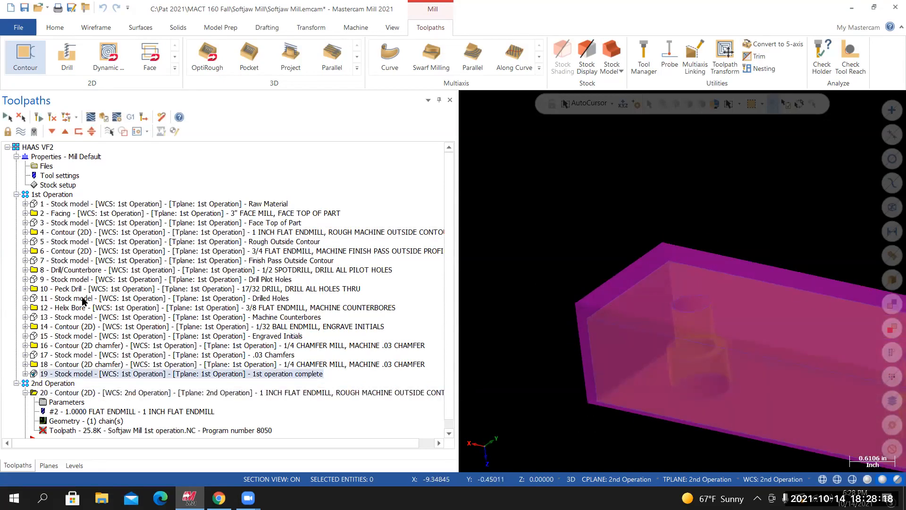
click(74, 466)
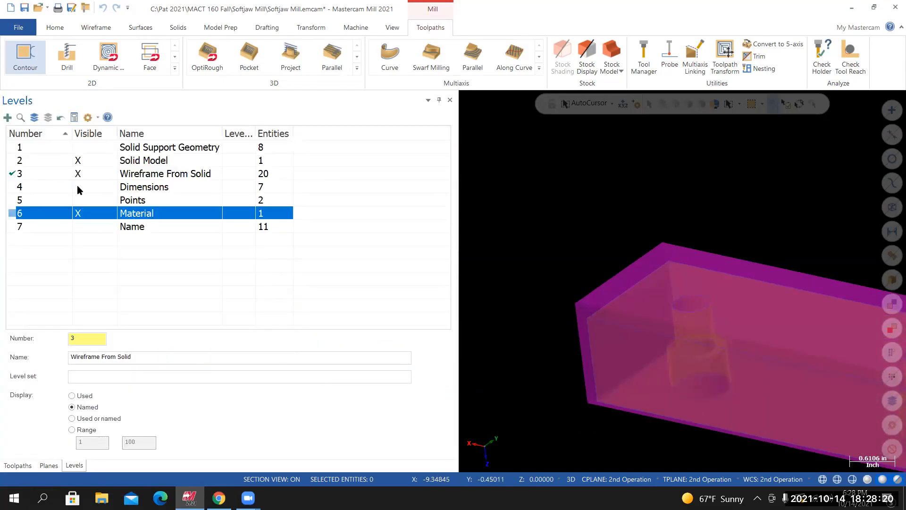
click(78, 213)
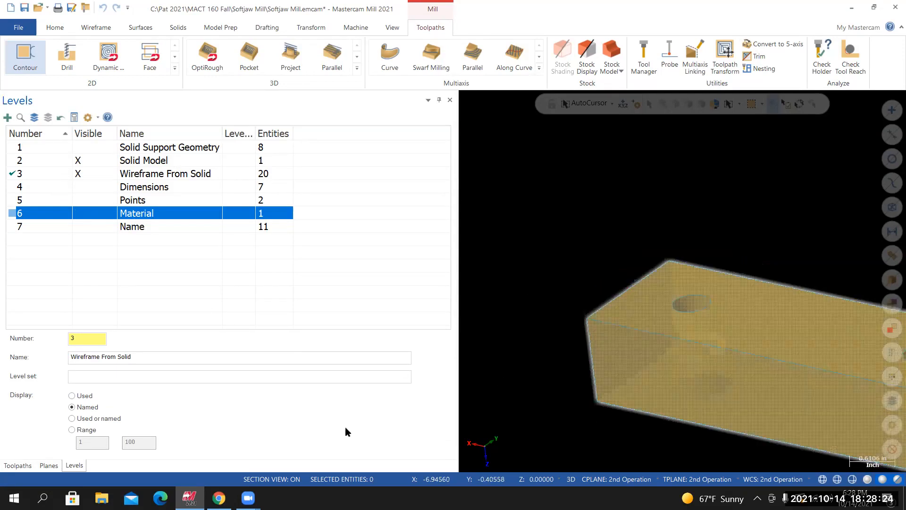
Regenerate the 2nd operation's rough outside contour toolpath
click(19, 466)
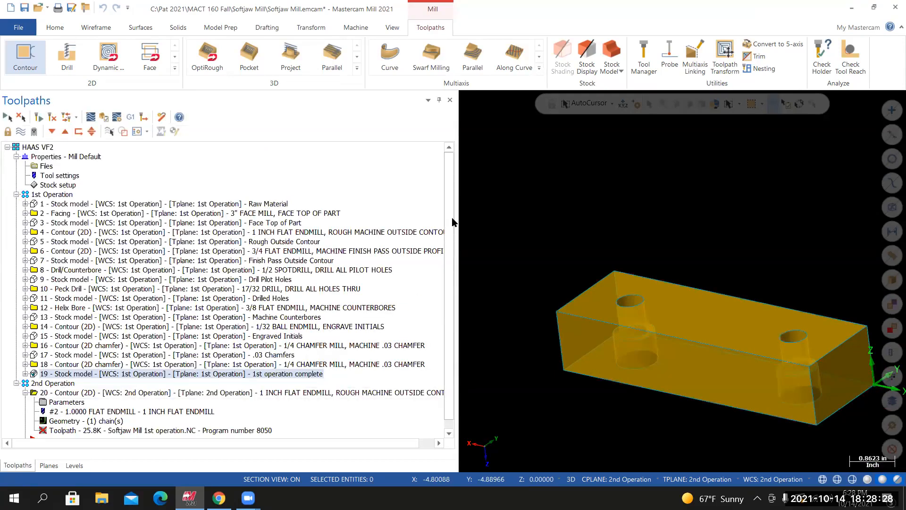
scroll(128, 414, down, 1)
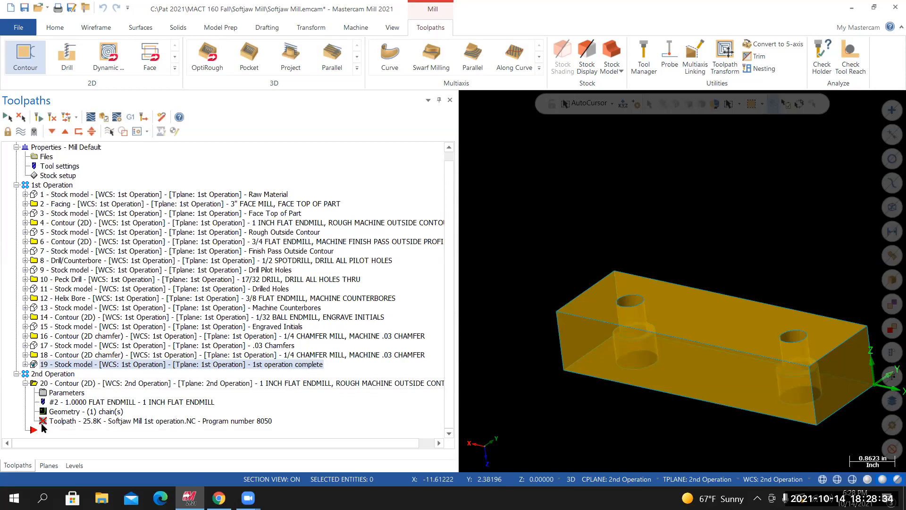
click(53, 120)
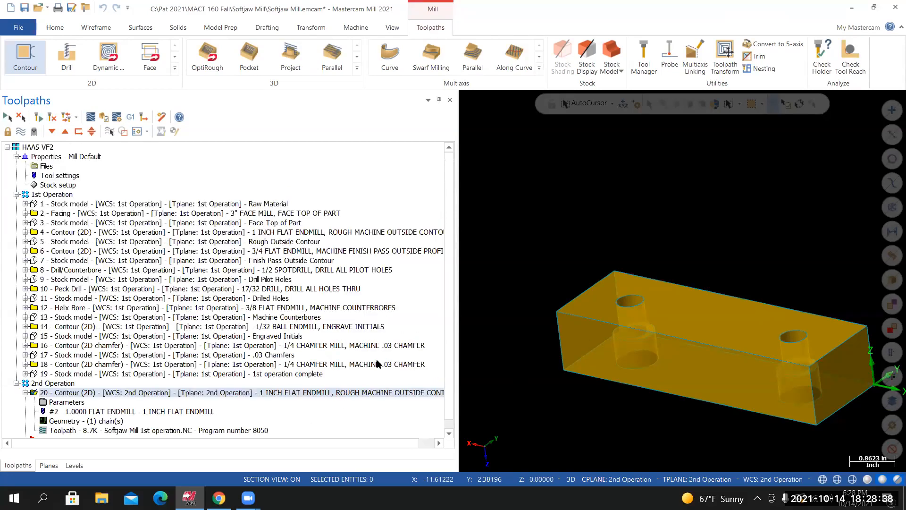
Backplot the 2nd operation contour toolpath and examine the cutter's path around the part from several angles
scroll(605, 347, down, 1)
drag(447, 313, 448, 338)
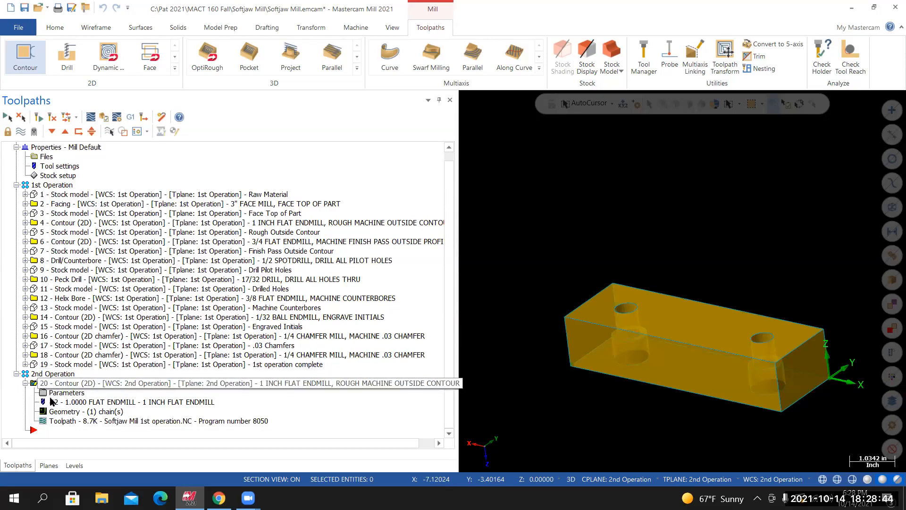
click(91, 118)
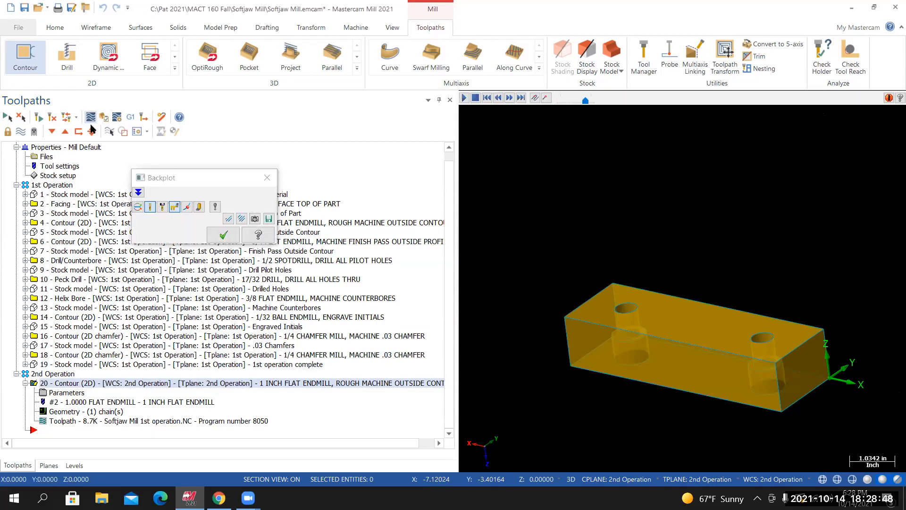
middle_drag(584, 369, 607, 288)
click(463, 98)
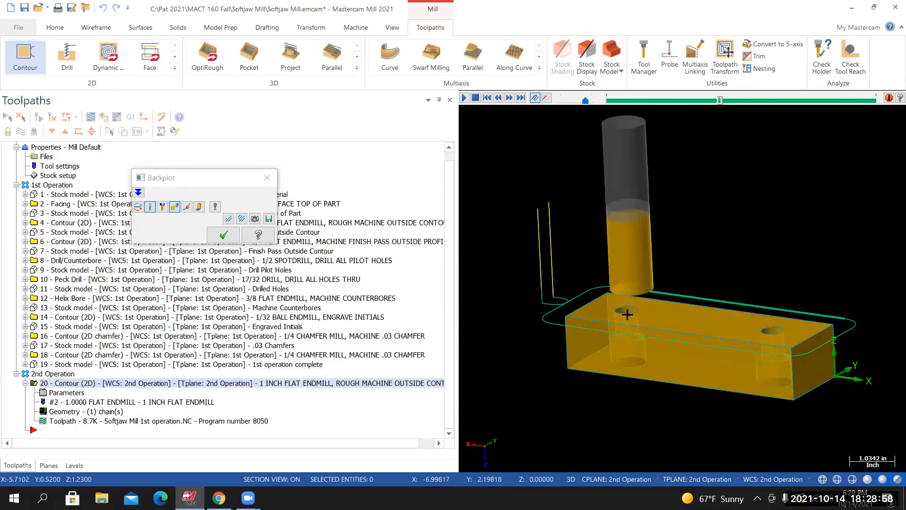
middle_drag(628, 313, 541, 327)
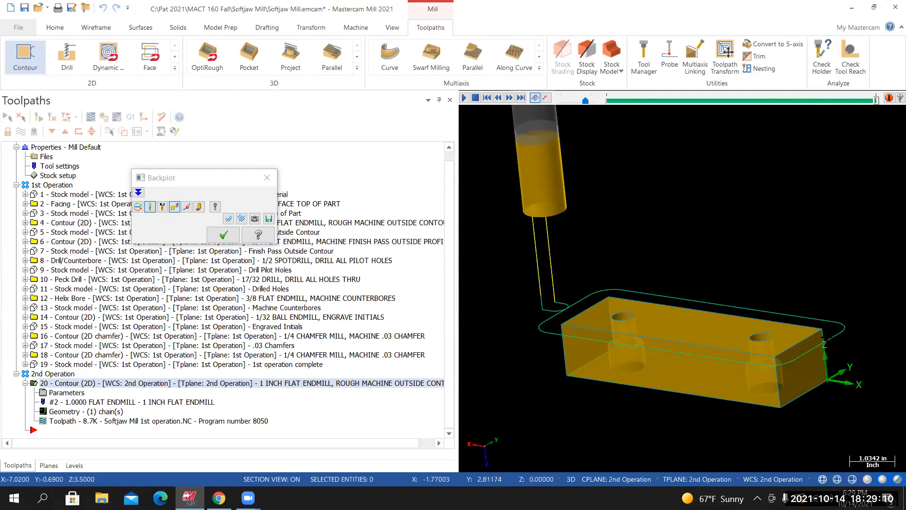
middle_drag(823, 376, 811, 348)
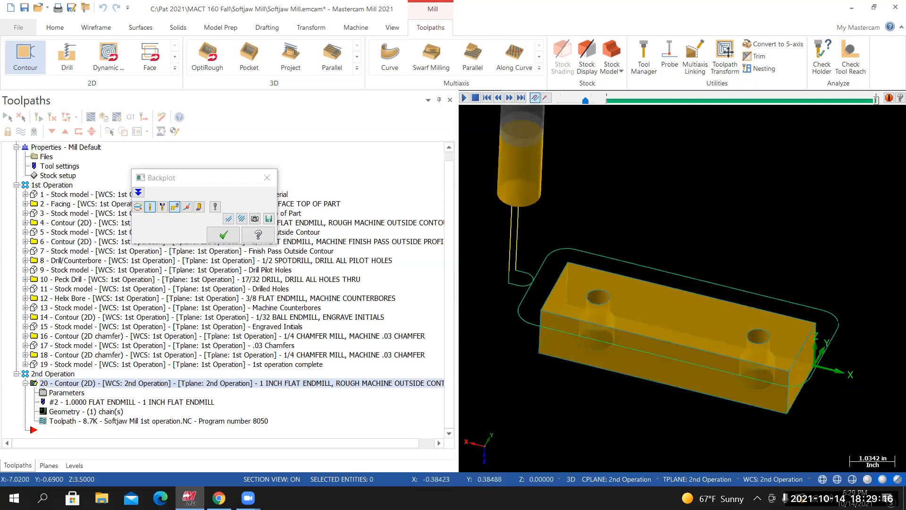
middle_drag(804, 350, 800, 359)
middle_drag(596, 321, 718, 368)
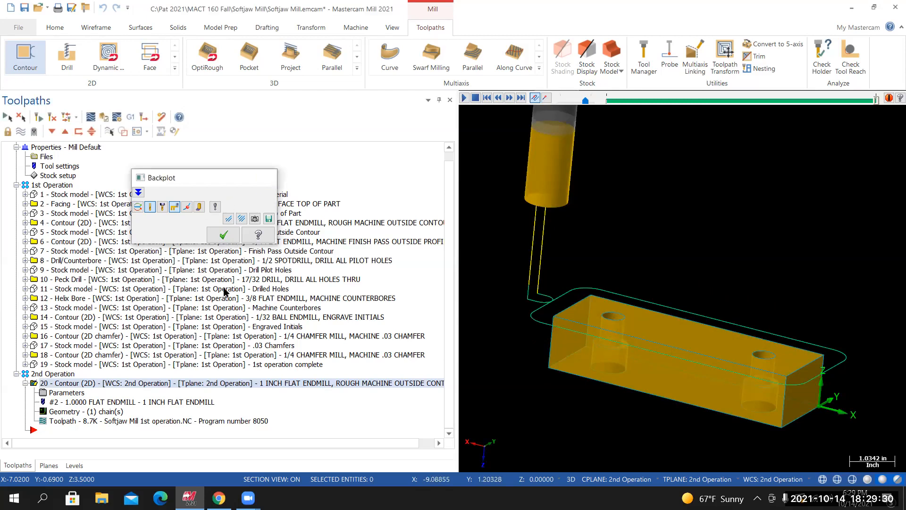
click(267, 178)
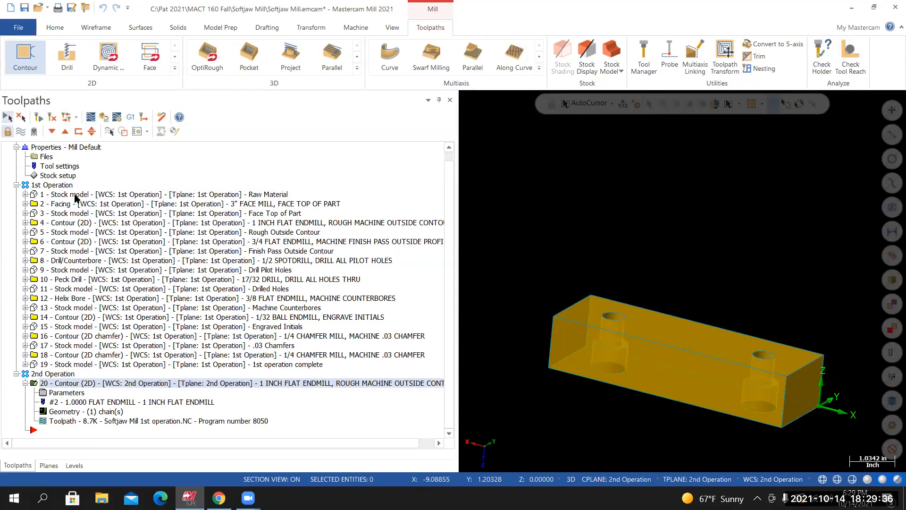
Show the 2nd operation contour toolpath on the part, hide it again and look over the solid
click(21, 131)
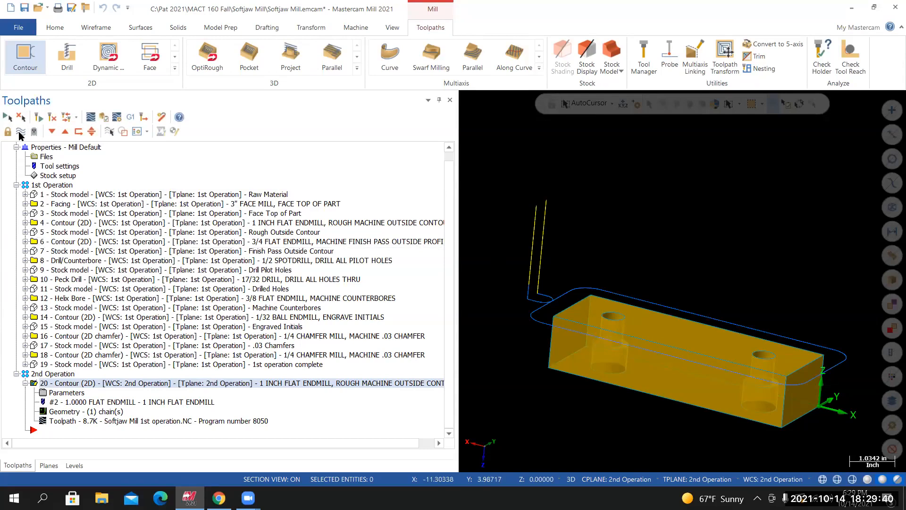
click(21, 131)
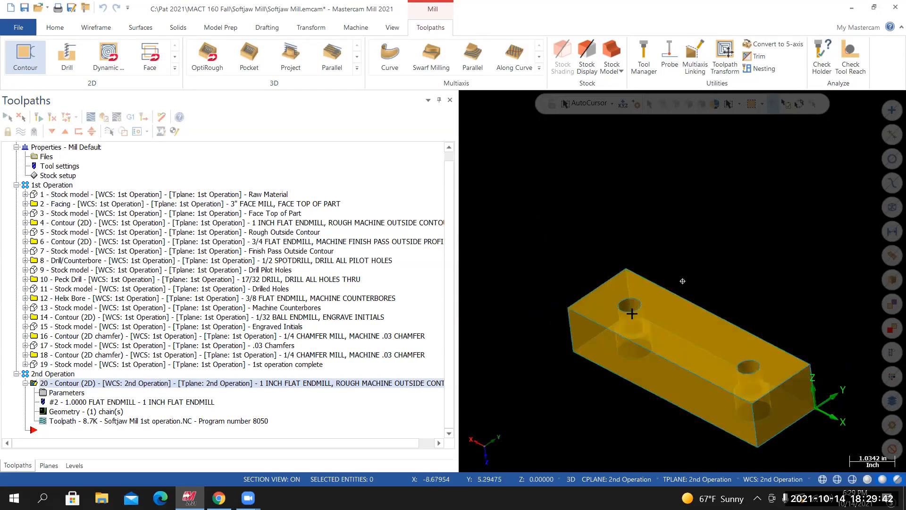
scroll(703, 378, down, 1)
scroll(702, 378, up, 1)
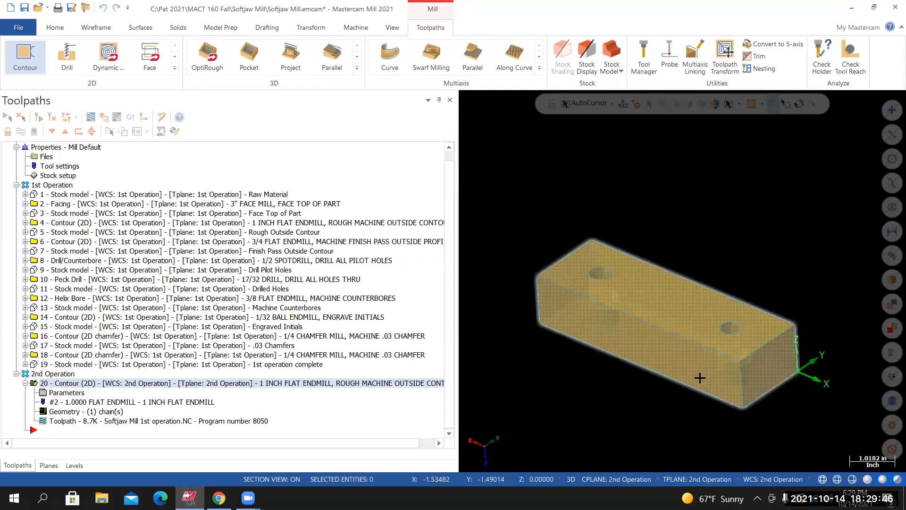
scroll(202, 276, up, 1)
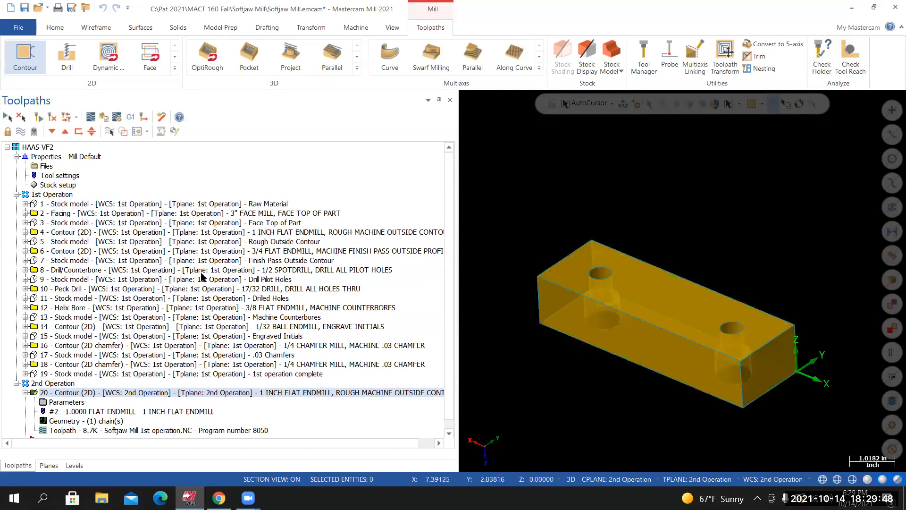
Set the stock shape to the file 1st operation complete.stl from the Pat 2021 > MACT 160 Fall > Softjaw Mill folder
click(57, 186)
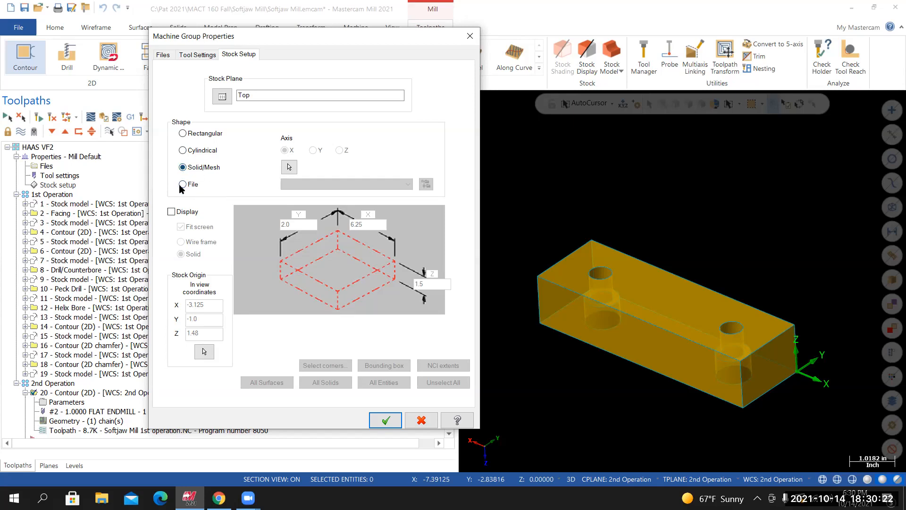
click(183, 185)
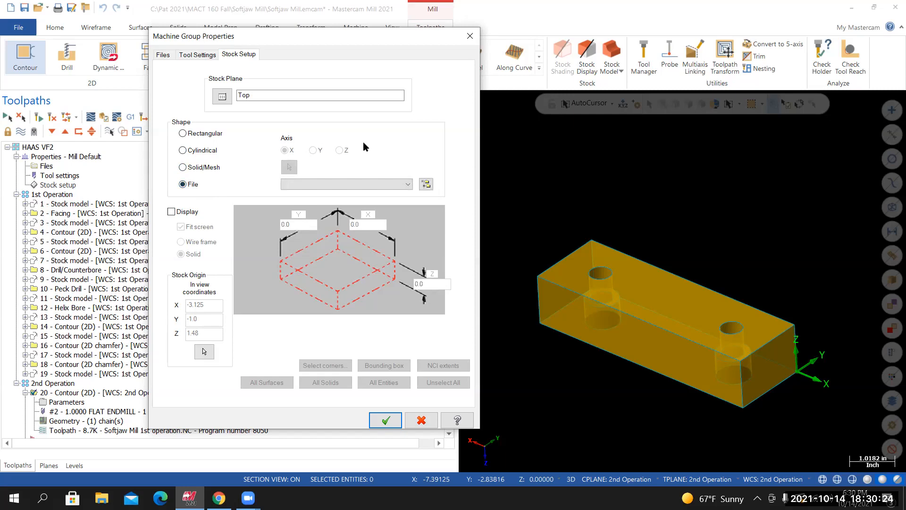
click(426, 186)
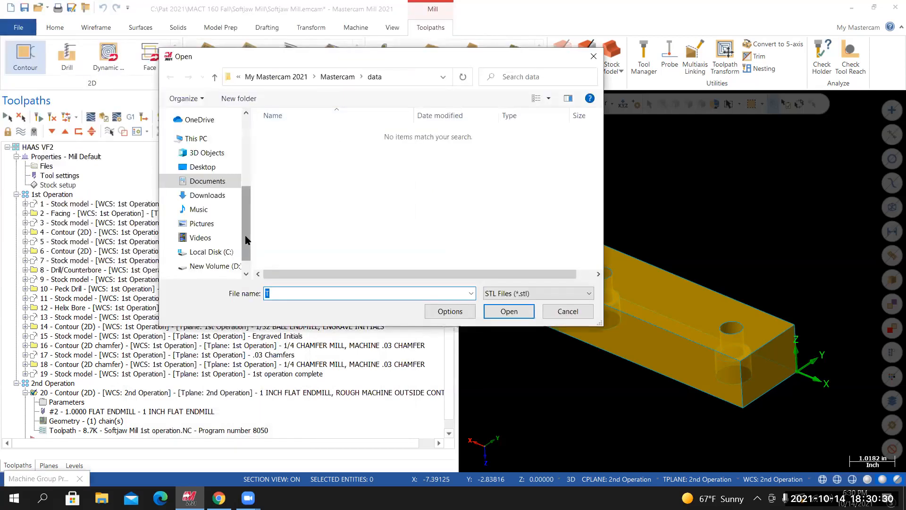
mouse_move(250, 234)
mouse_down()
mouse_move(251, 219)
mouse_move(249, 243)
mouse_up()
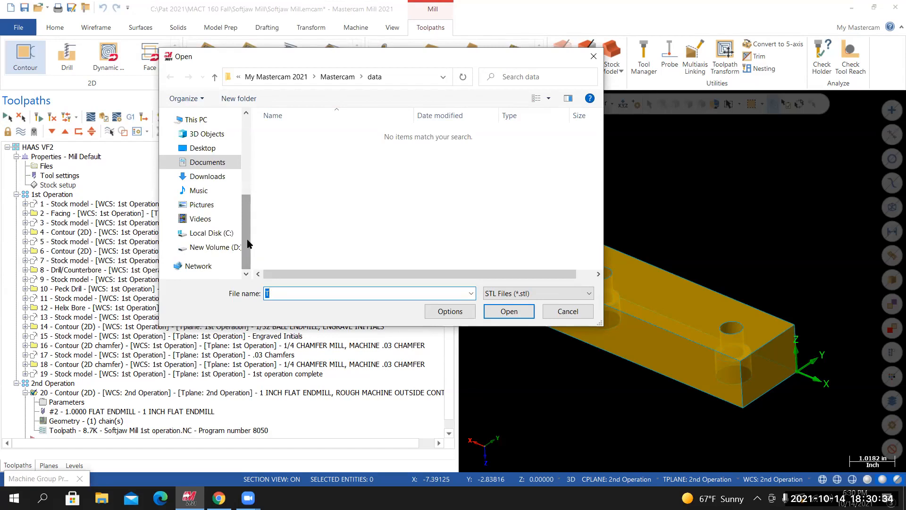
click(211, 234)
double_click(289, 184)
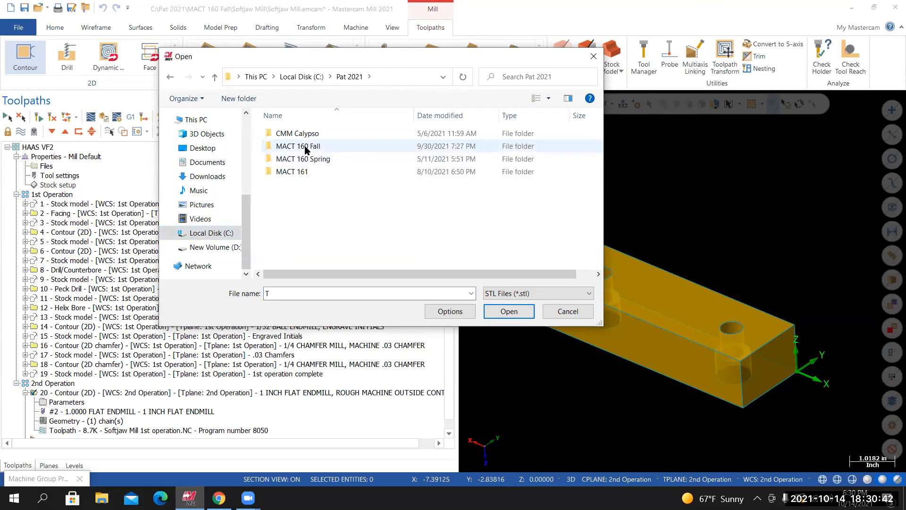
double_click(305, 148)
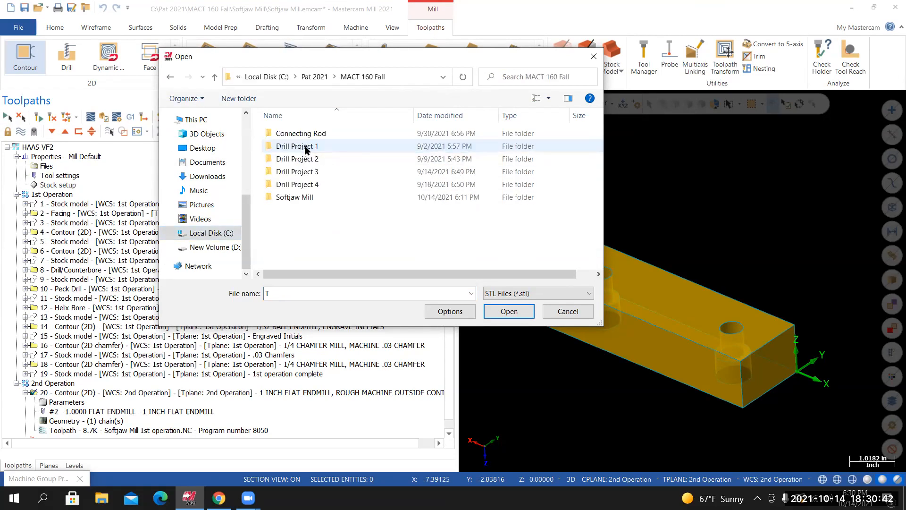
double_click(297, 198)
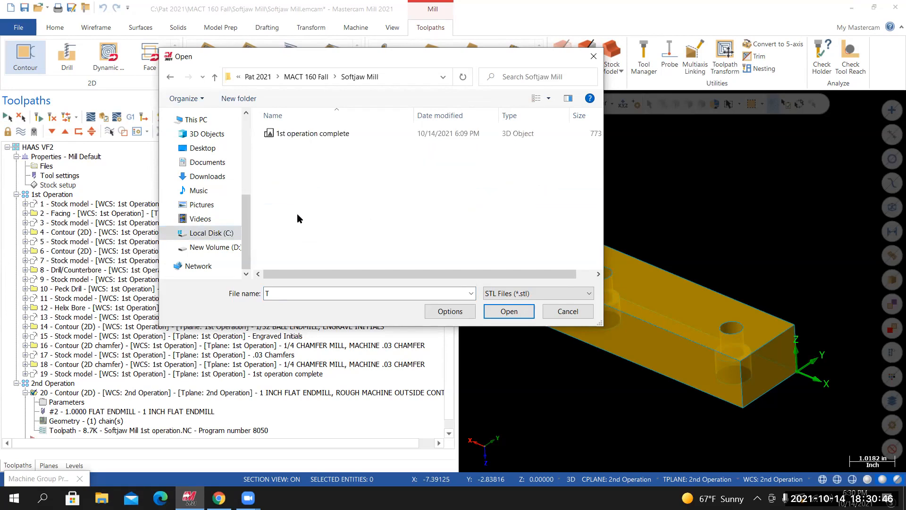
click(301, 134)
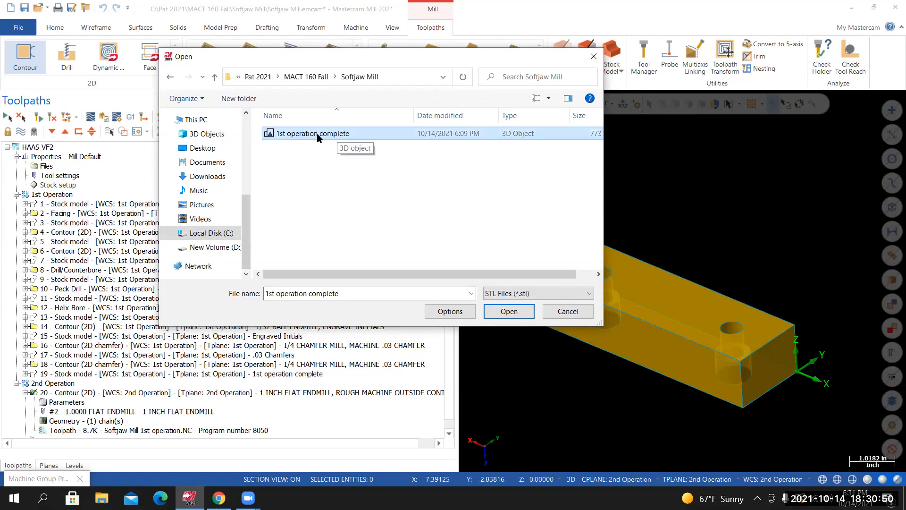
click(503, 310)
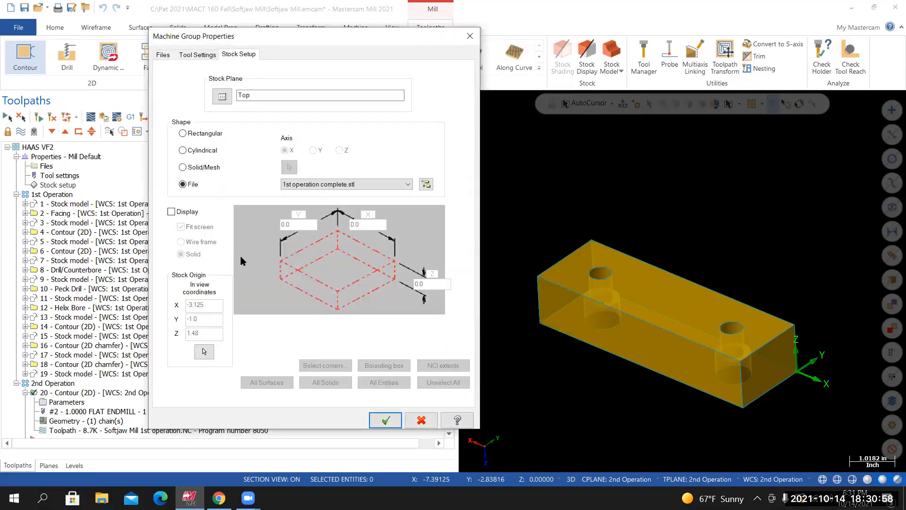
Enable the stock display in the stock setup, accept the machine group properties and inspect the stock around the part
click(171, 211)
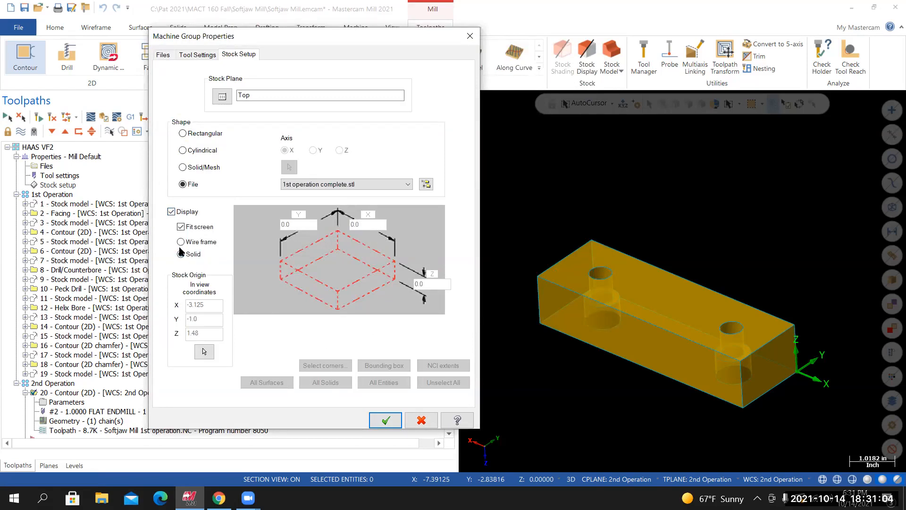
click(386, 420)
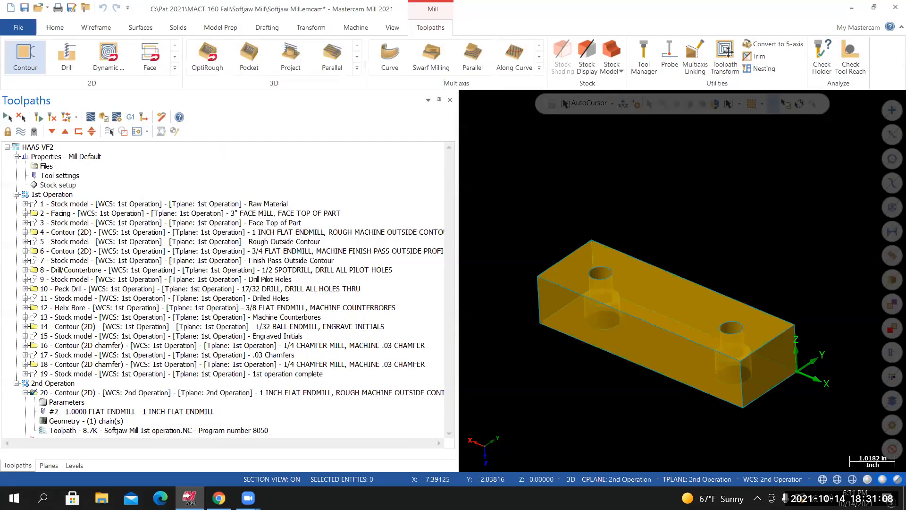
mouse_move(590, 321)
middle_down()
mouse_move(611, 303)
mouse_move(613, 325)
mouse_move(679, 320)
middle_up()
mouse_move(581, 349)
middle_down()
mouse_move(589, 336)
mouse_move(742, 296)
mouse_move(609, 328)
mouse_move(588, 318)
mouse_move(644, 308)
mouse_move(649, 320)
mouse_move(720, 333)
mouse_move(689, 337)
mouse_move(671, 301)
mouse_move(685, 284)
middle_up()
scroll(741, 296, up, 2)
scroll(685, 284, down, 2)
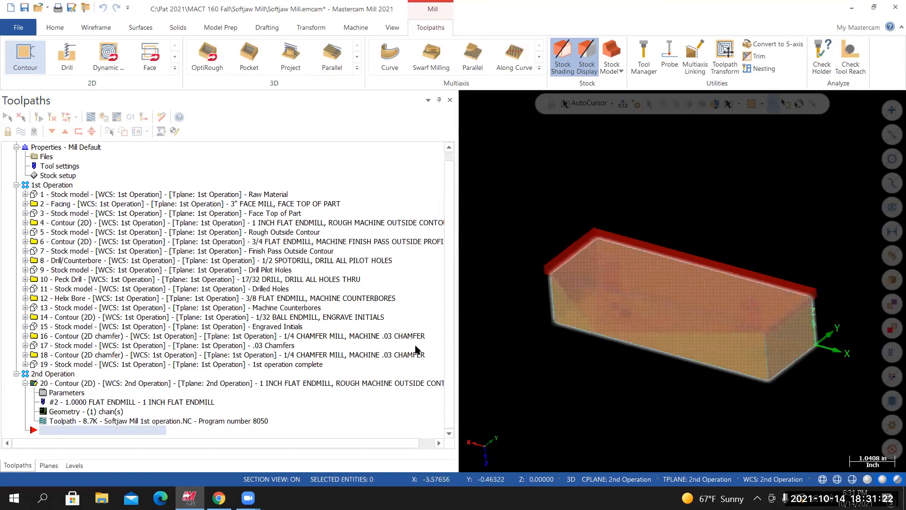
scroll(754, 329, up, 1)
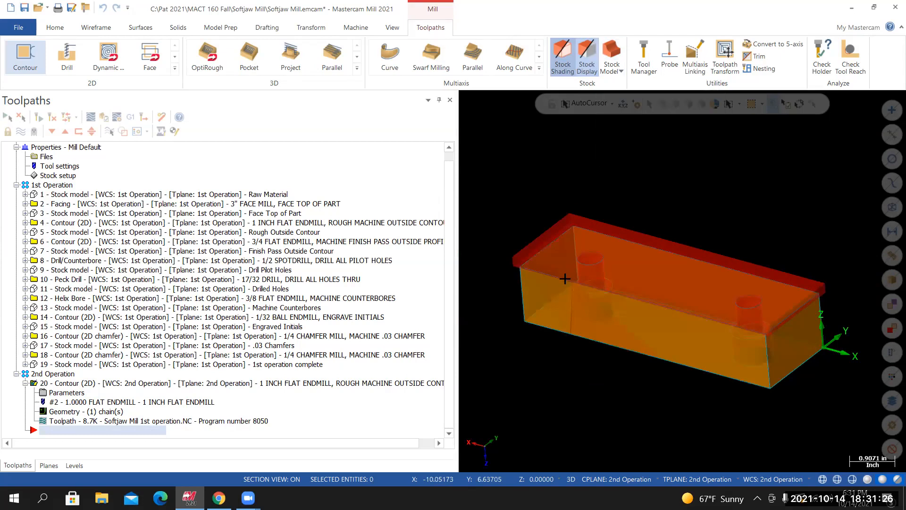
Save the Softjaw Mill part file
click(19, 29)
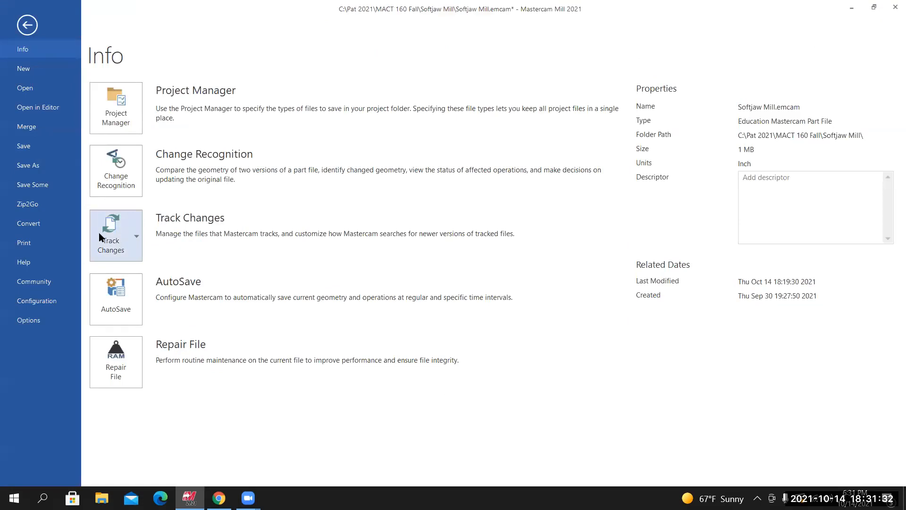
click(23, 147)
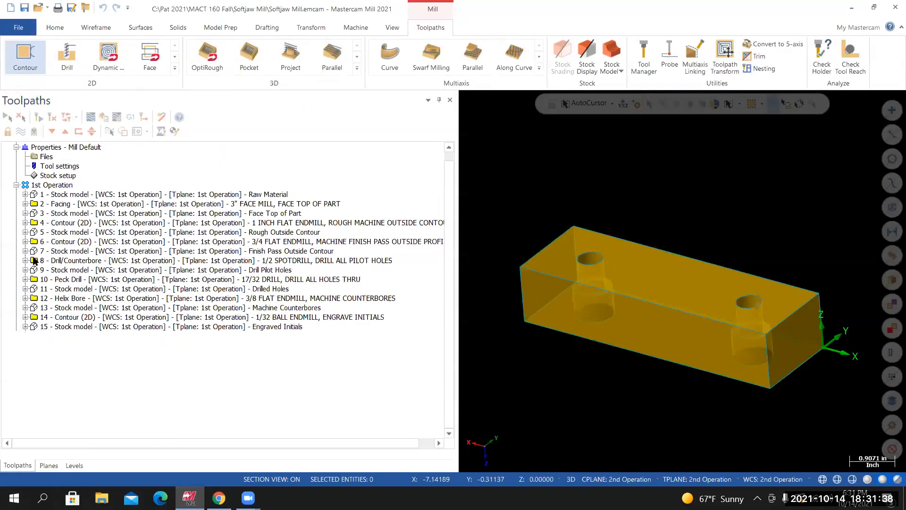
click(17, 194)
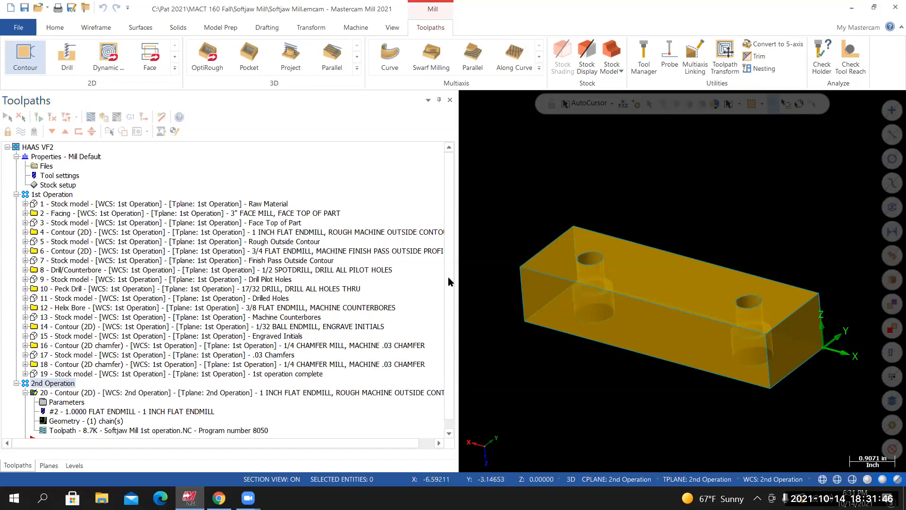
Verify the 2nd operation contour in the simulator, check the stop conditions and run the cut on the stock
scroll(122, 394, down, 1)
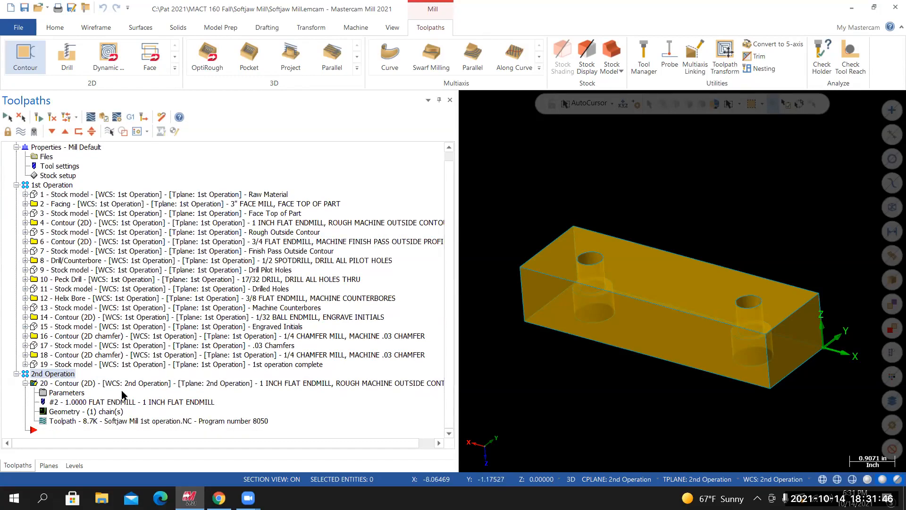
click(89, 118)
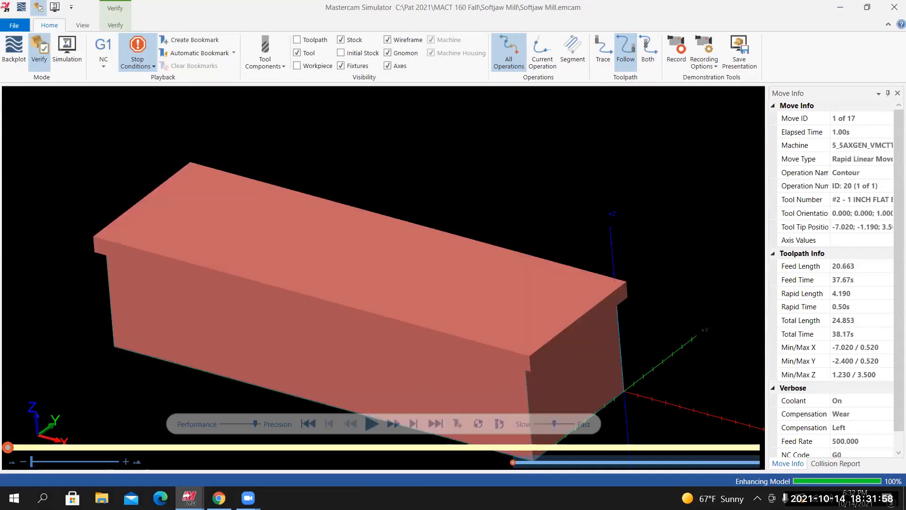
middle_drag(405, 223, 369, 248)
scroll(371, 252, up, 3)
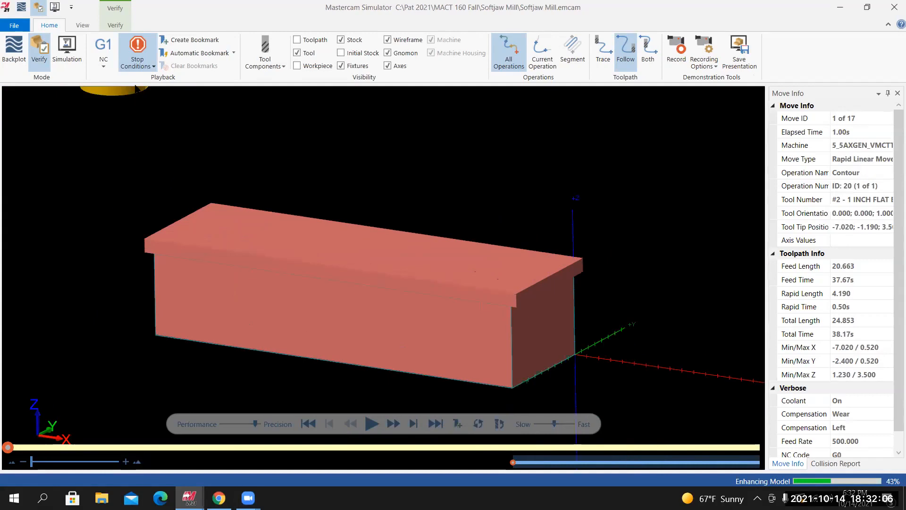
click(138, 63)
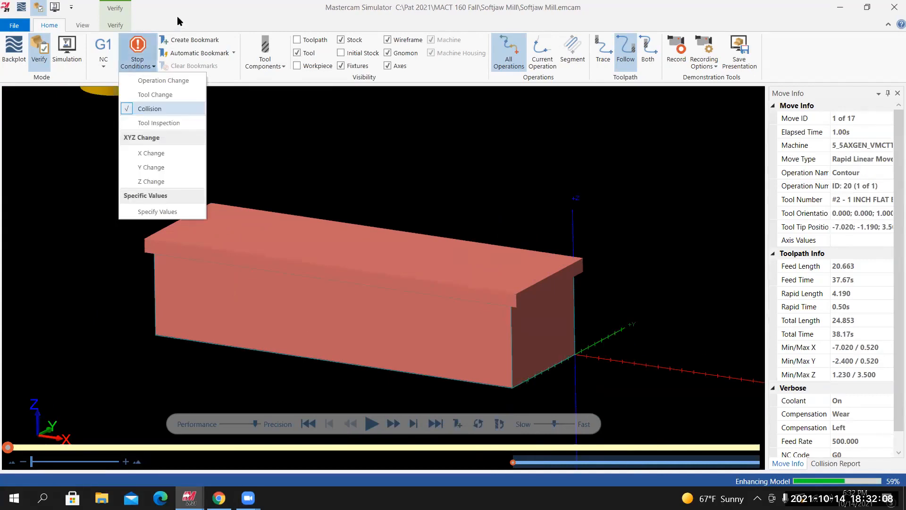
click(179, 20)
click(372, 424)
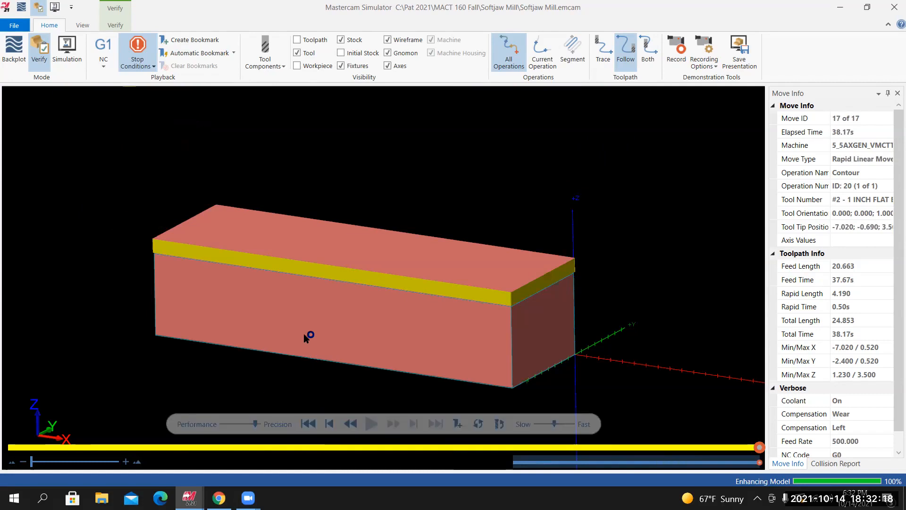
Examine the cut faces and the remaining material on the verified stock from several angles, then close the simulator
middle_drag(287, 310, 170, 283)
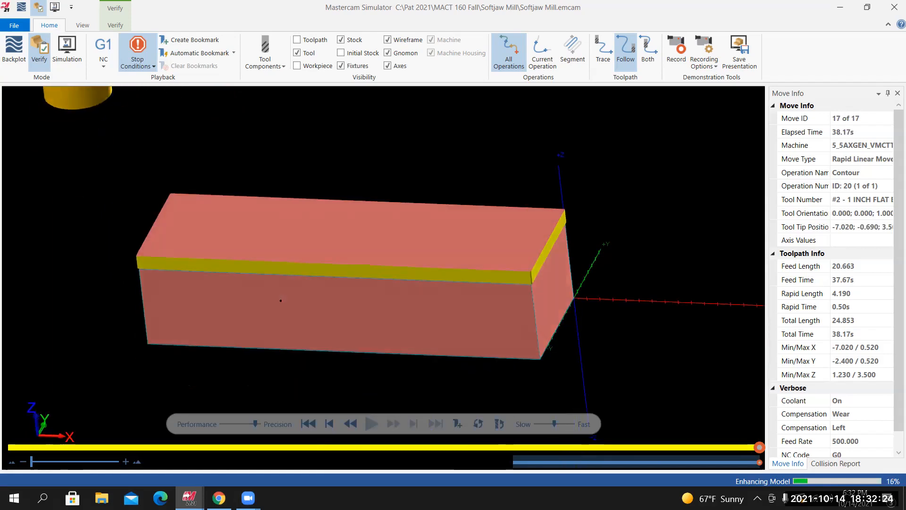
scroll(158, 277, up, 5)
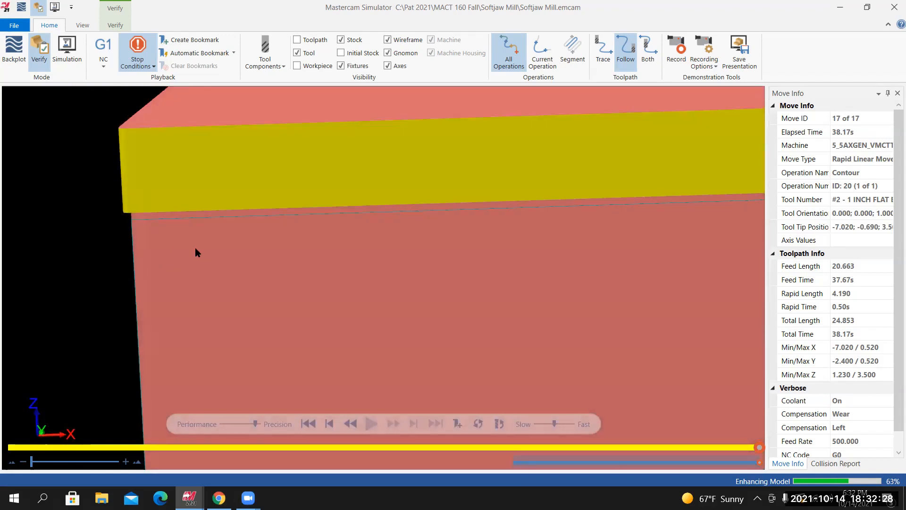
middle_drag(210, 267, 93, 253)
scroll(217, 259, down, 5)
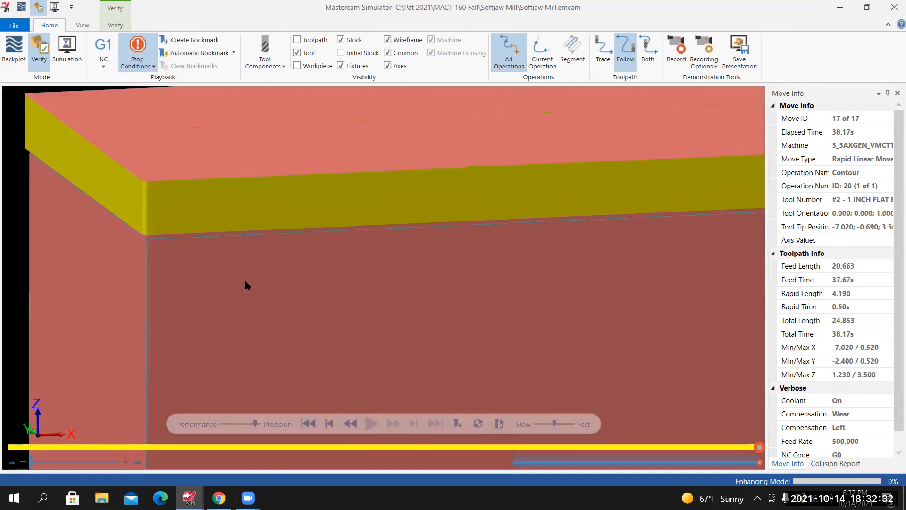
middle_drag(259, 281, 276, 289)
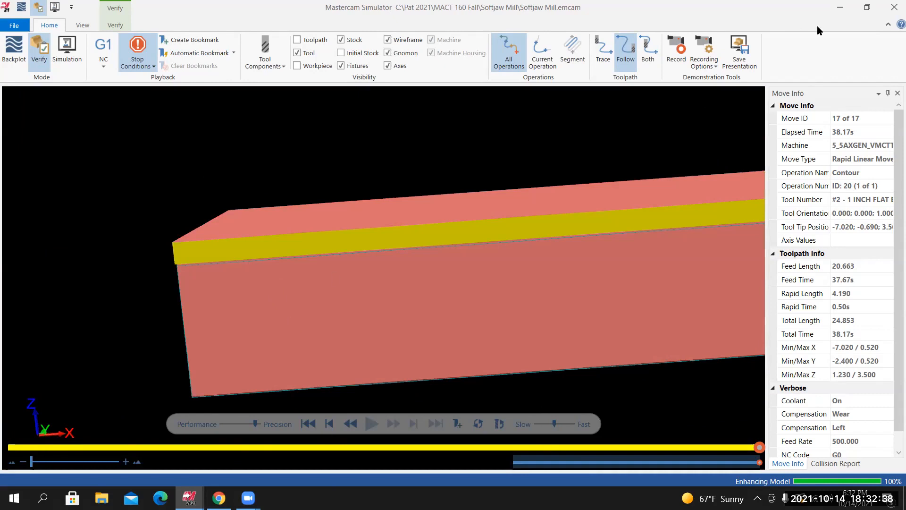
click(892, 8)
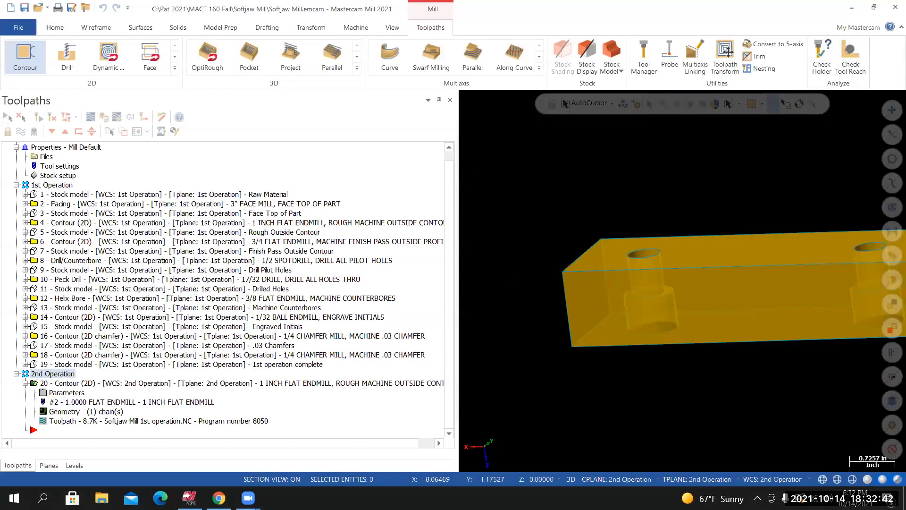
Restore the isometric view of the whole part and collapse the 1st Operation toolpath group
right_click(568, 201)
click(609, 306)
click(22, 26)
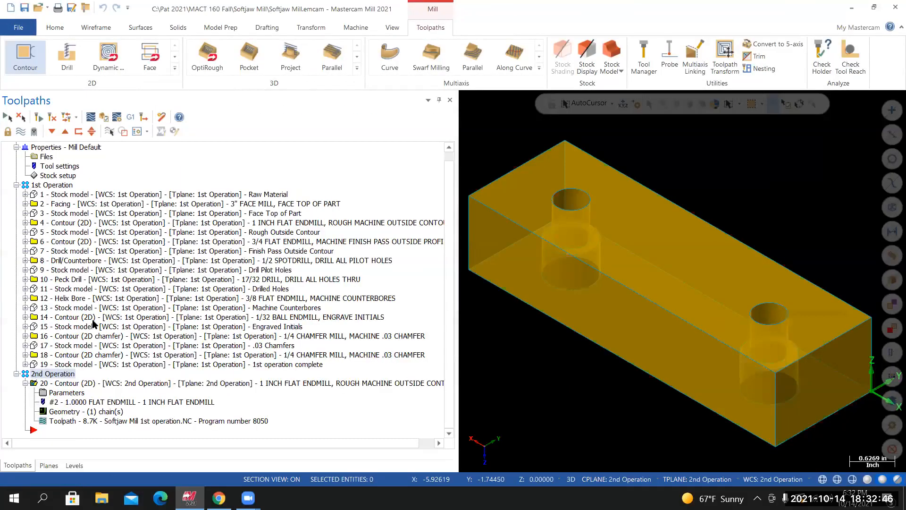
click(16, 184)
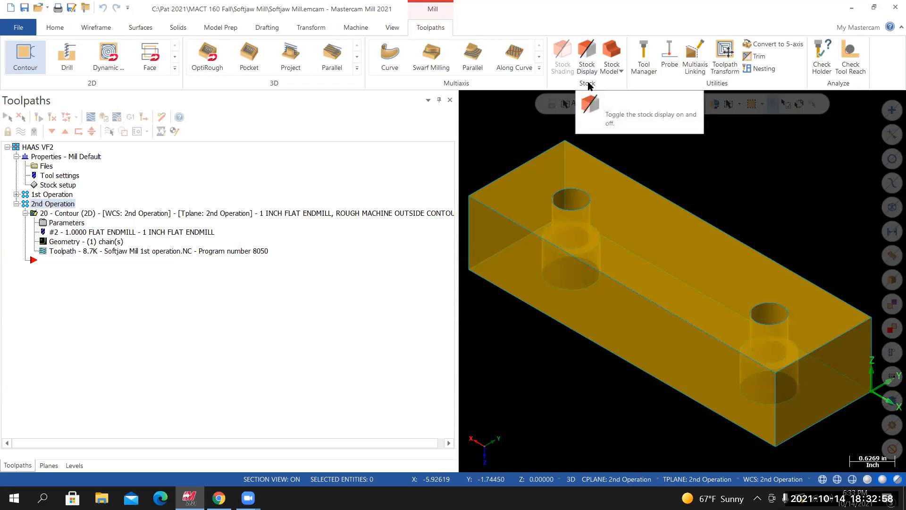
Create a stock model in the 2nd Operation group and name it 2nd operation Contour
click(612, 52)
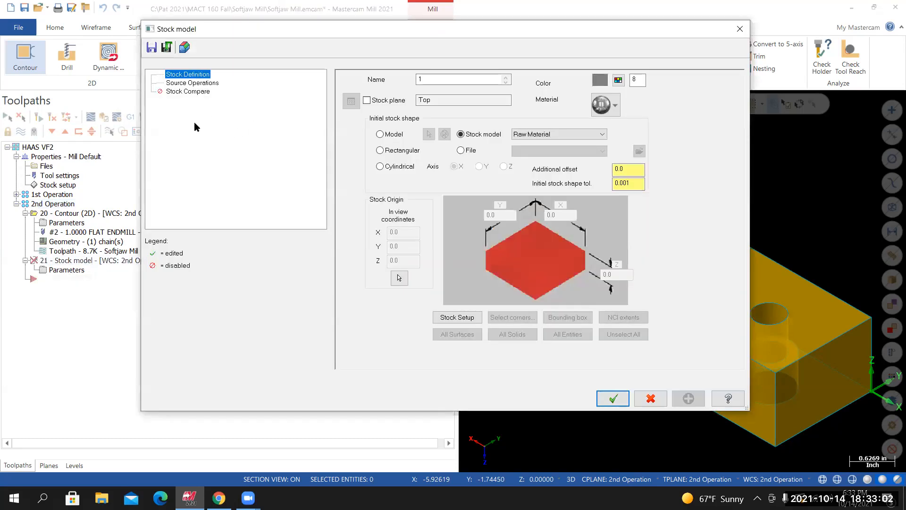
click(193, 83)
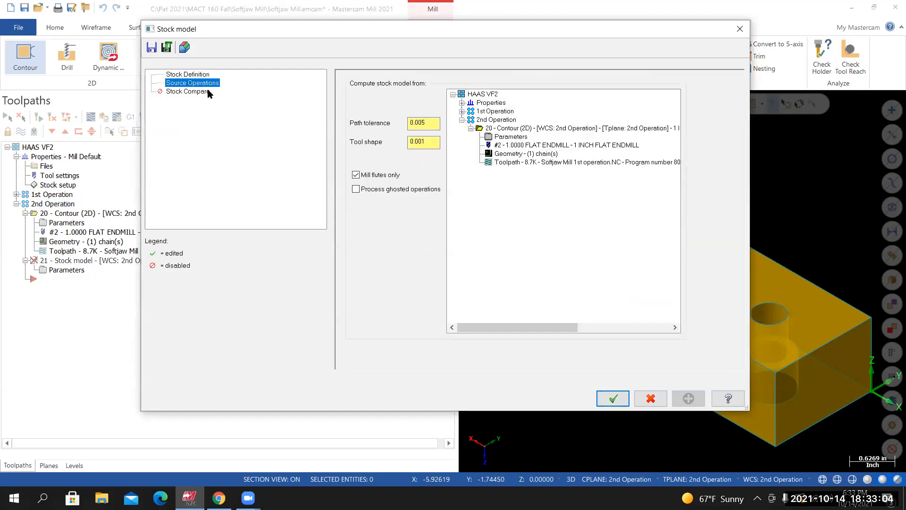
click(200, 74)
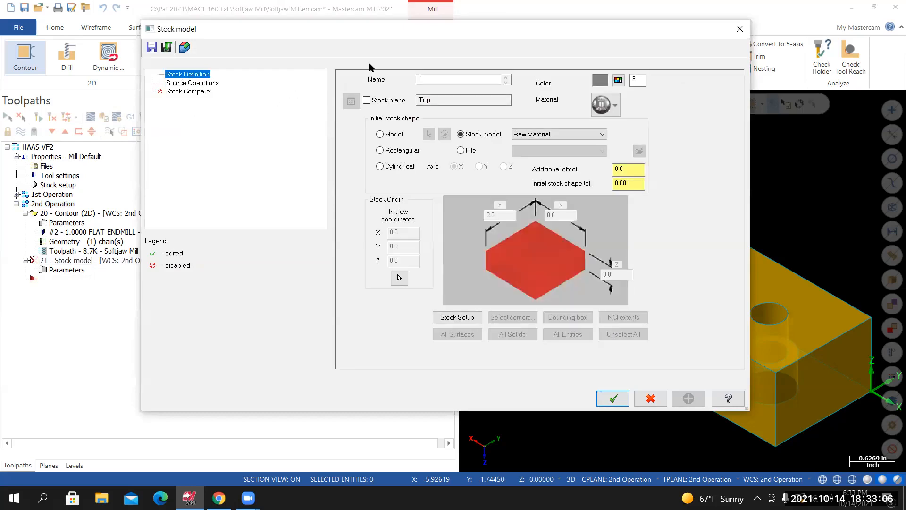
key(Tab)
text(2nd operatoin Contour)
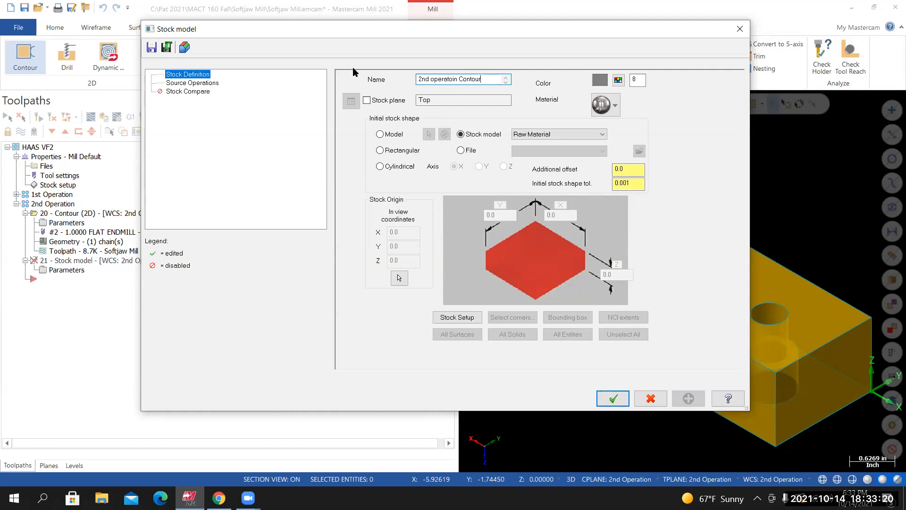
key(BackSpace)
key(BackSpace)
key(BackSpace)
key(BackSpace)
key(BackSpace)
key(BackSpace)
key(BackSpace)
key(BackSpace)
key(BackSpace)
key(BackSpace)
key(BackSpace)
Set the initial stock to the 1st operation complete stock model, choose 20 - Contour (2D) as source operation and accept
click(543, 135)
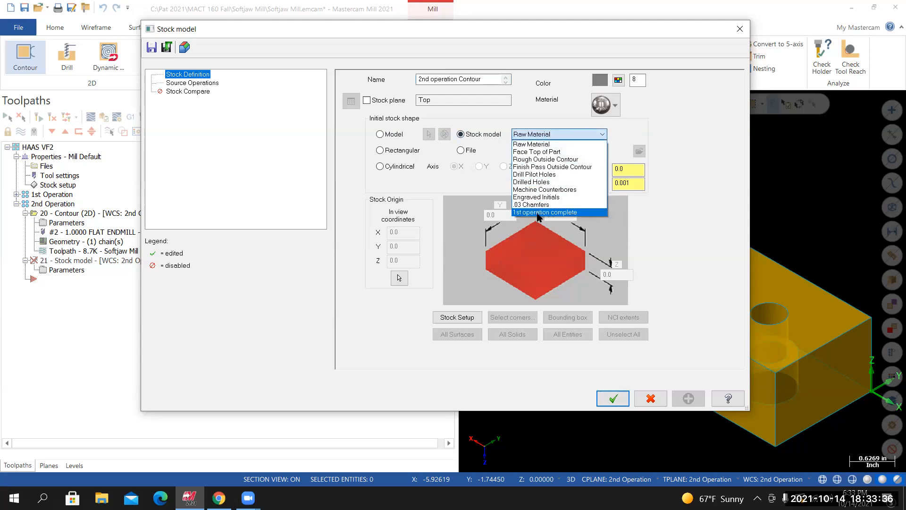
click(538, 212)
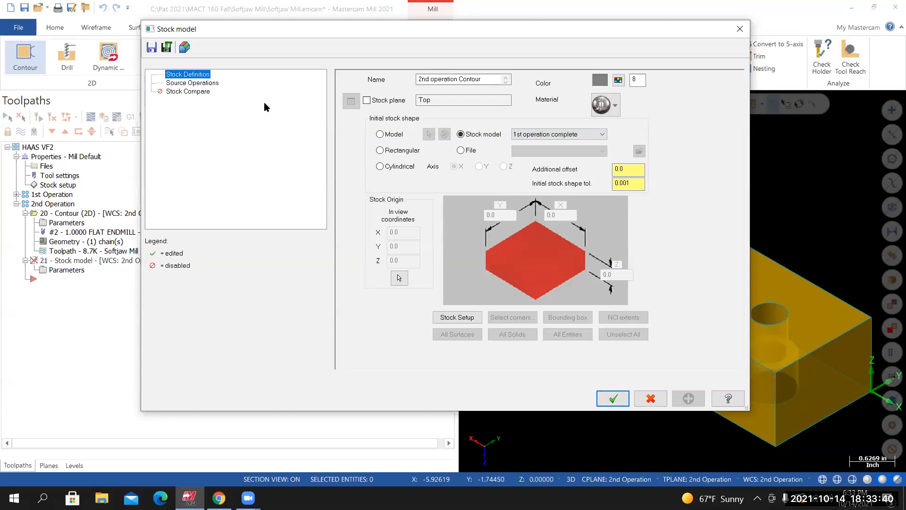
click(206, 84)
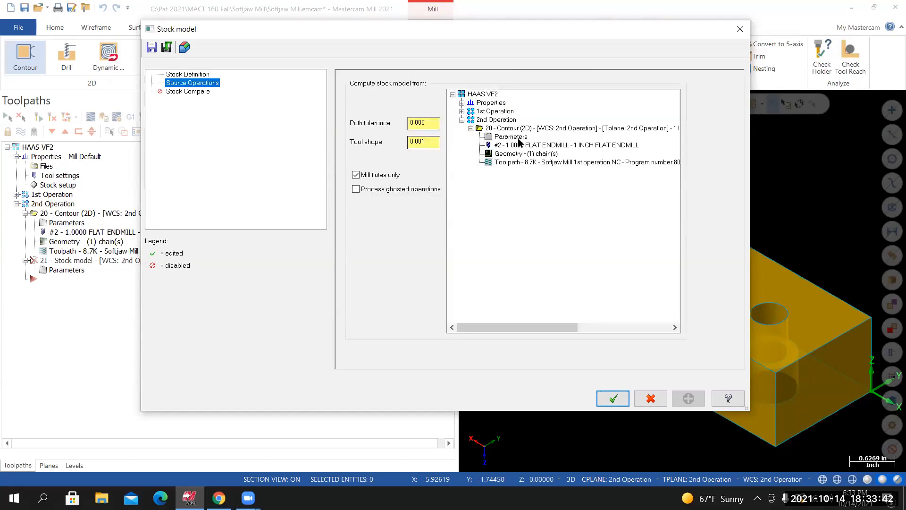
click(500, 128)
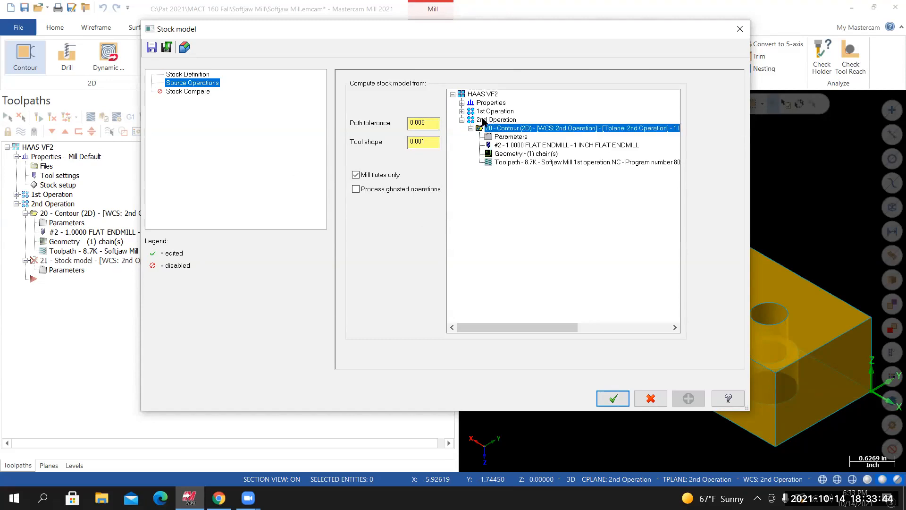
click(611, 399)
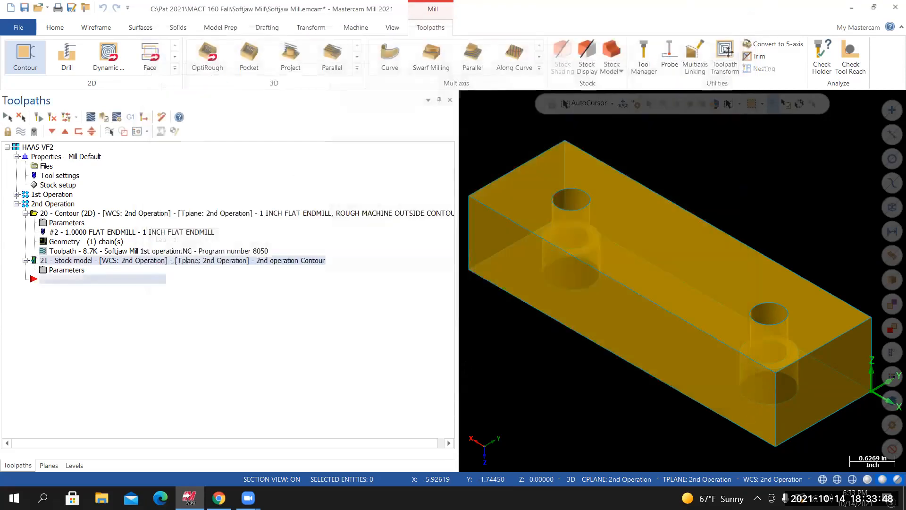
Examine the new stock model against the part, especially the leftover layer and the edge at the corner
mouse_move(671, 310)
middle_down()
mouse_move(615, 348)
mouse_move(593, 350)
mouse_move(664, 336)
mouse_move(514, 304)
mouse_move(515, 285)
middle_up()
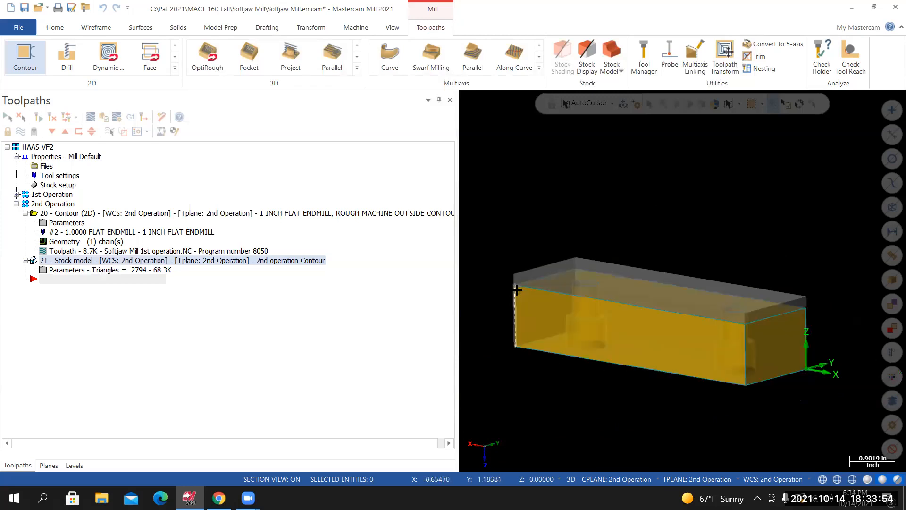
scroll(517, 290, up, 3)
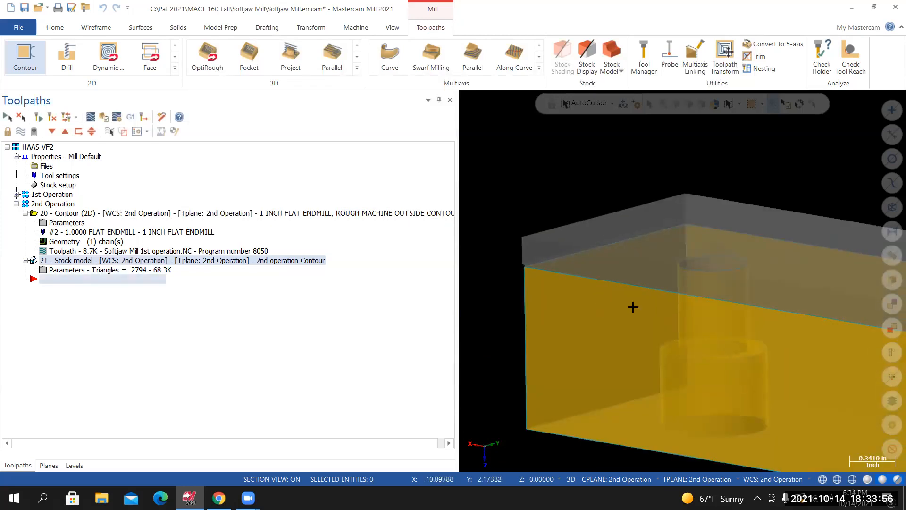
mouse_move(645, 313)
middle_down()
mouse_move(698, 285)
mouse_move(700, 271)
mouse_move(595, 330)
mouse_move(576, 233)
middle_up()
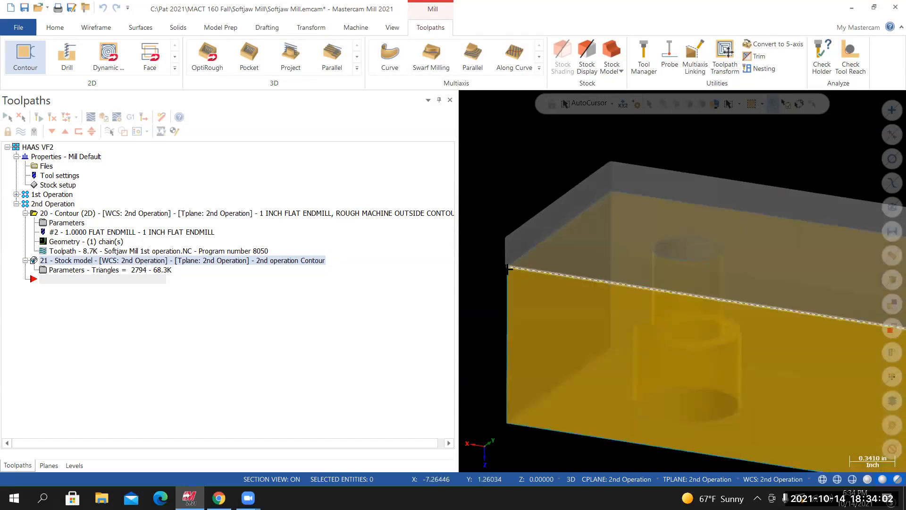
scroll(510, 268, up, 4)
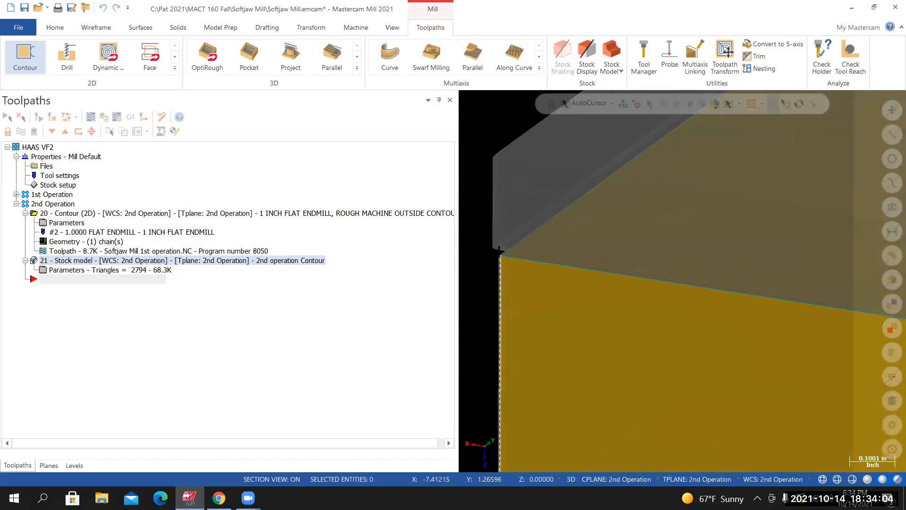
scroll(509, 285, down, 2)
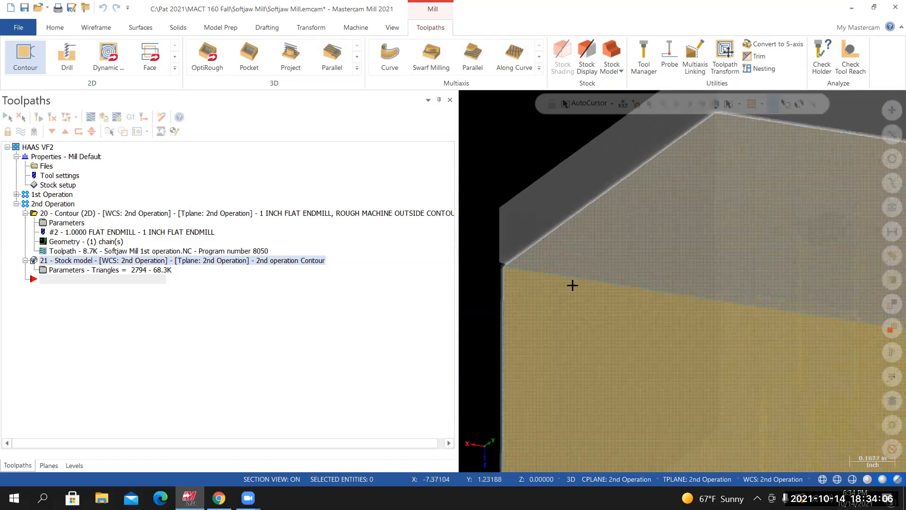
scroll(572, 286, down, 3)
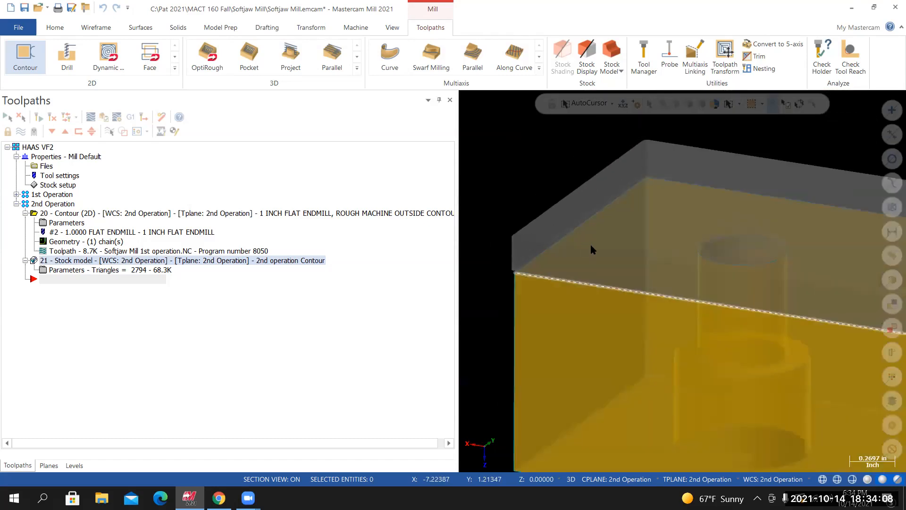
scroll(608, 275, down, 3)
right_click(608, 275)
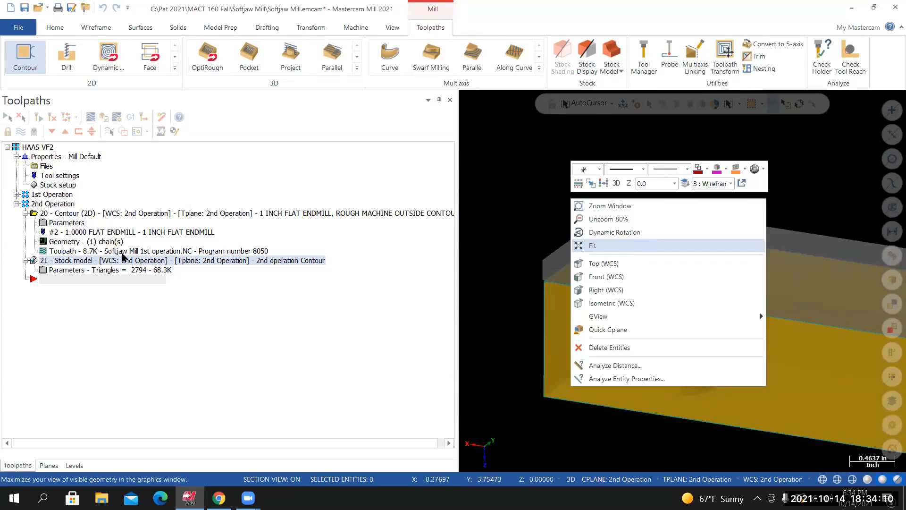
Hide the 2nd operation Contour stock model and make the Material level visible around the part
click(20, 132)
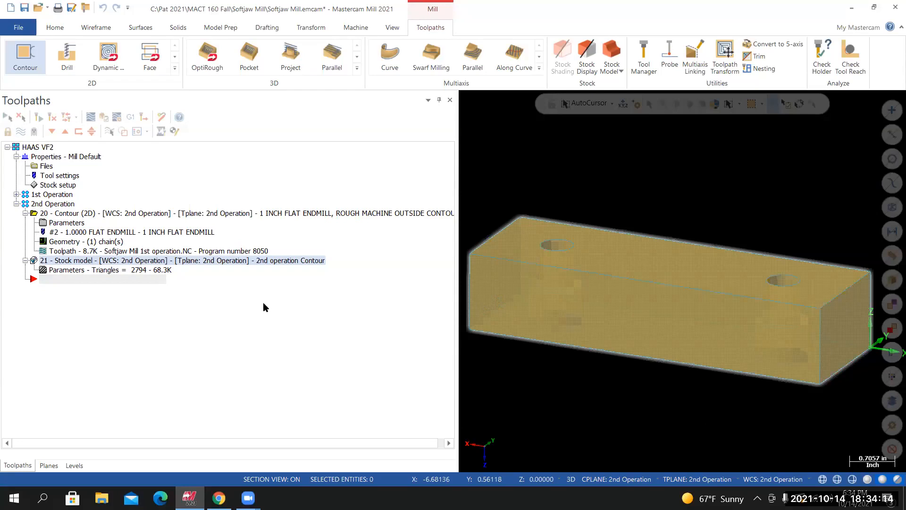
click(74, 466)
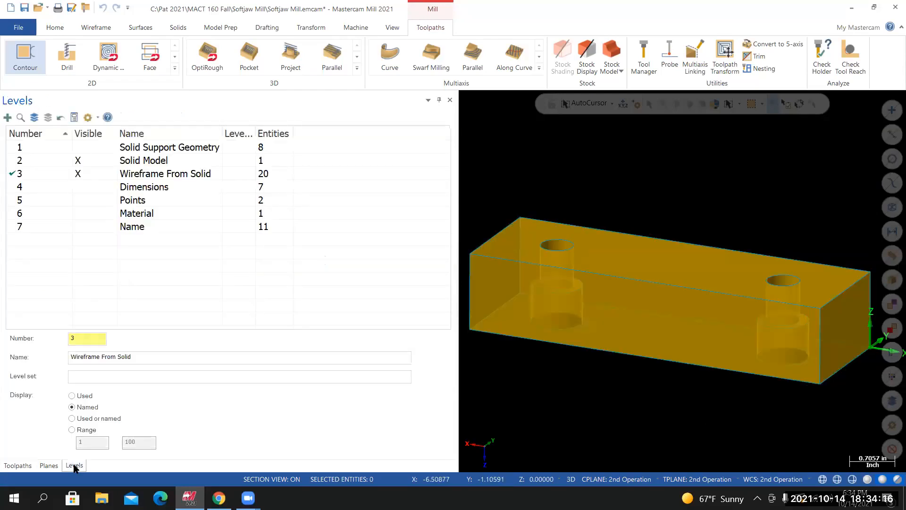
click(95, 214)
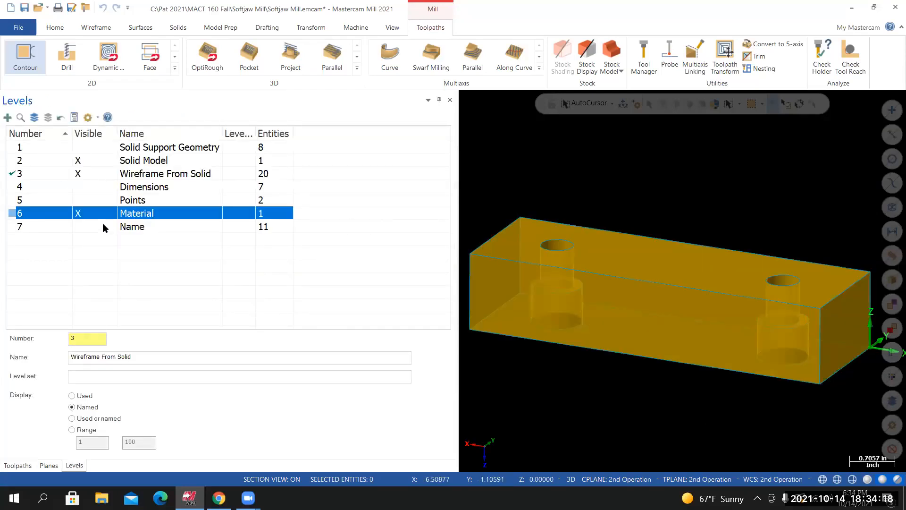
middle_drag(713, 283, 676, 281)
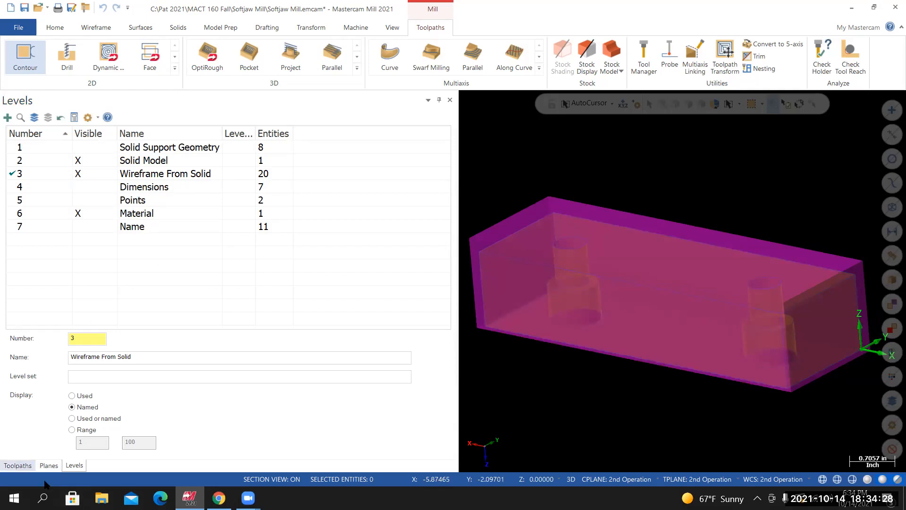
Switch to Chrome to read the Softjaw 2nd operation toolpath instructions, and return to Mastercam
click(219, 498)
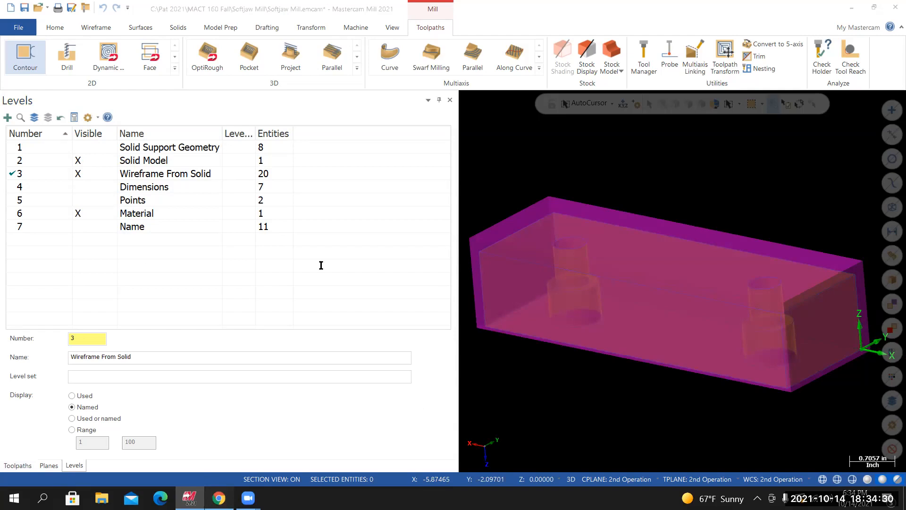
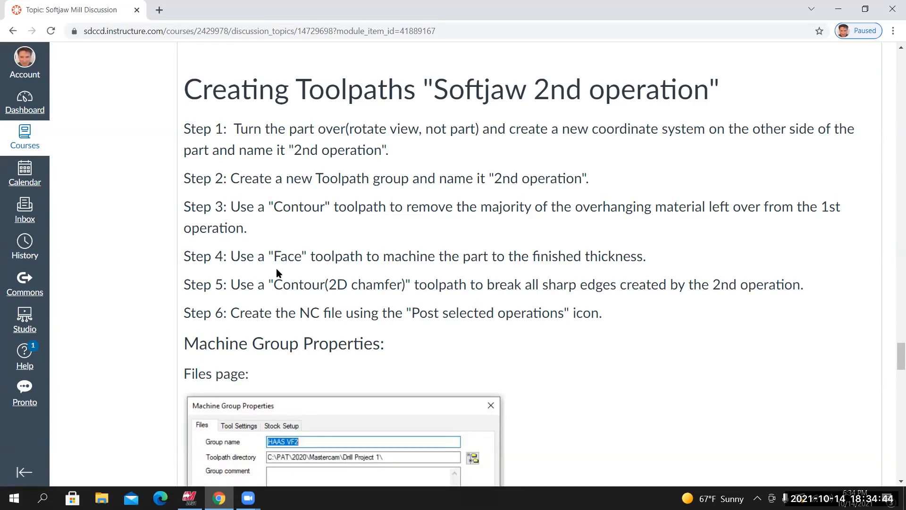
click(189, 498)
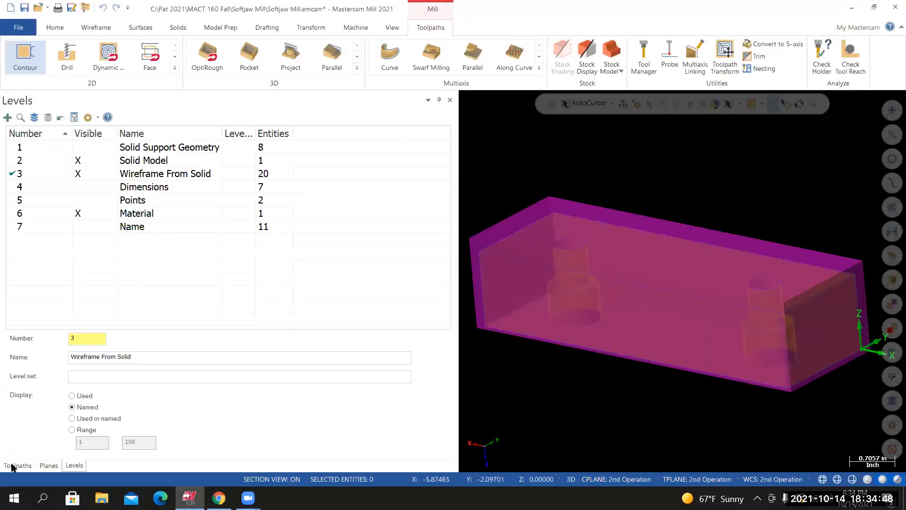
Collapse the contour and stock model operations in the 2nd Operation toolpath group
click(15, 465)
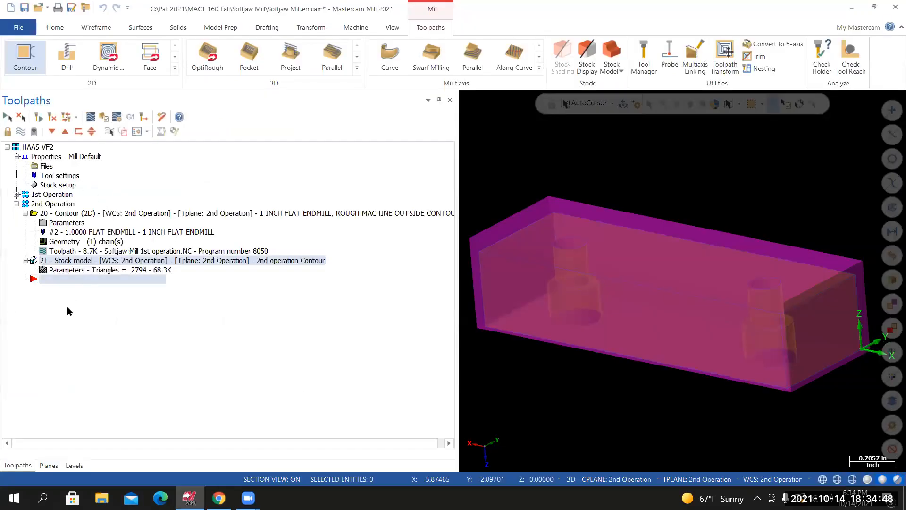
click(25, 213)
click(25, 223)
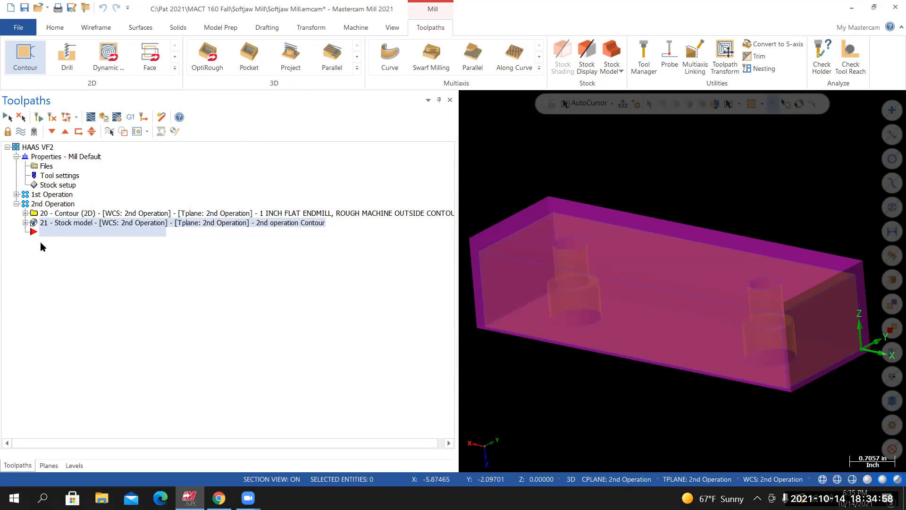
Copy the 3" face mill Facing operation from the 1st Operation group to the end of the 2nd Operation group
click(16, 194)
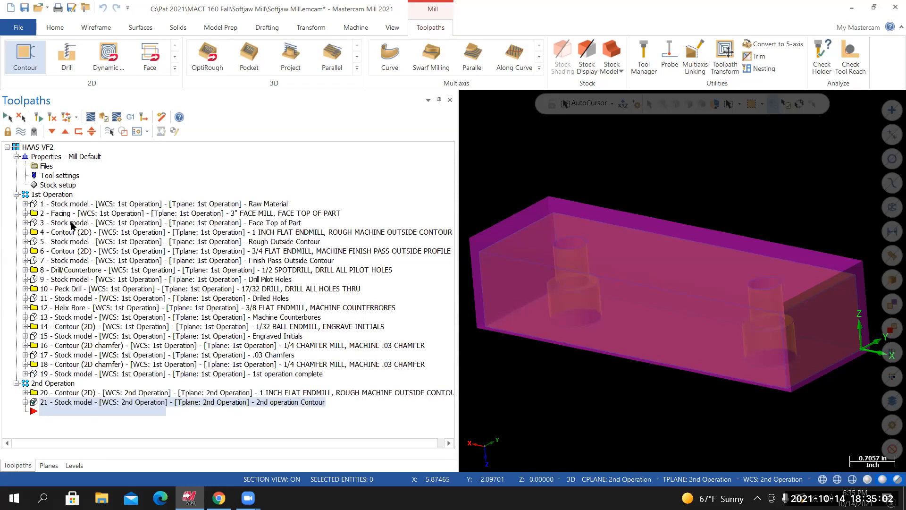
click(71, 215)
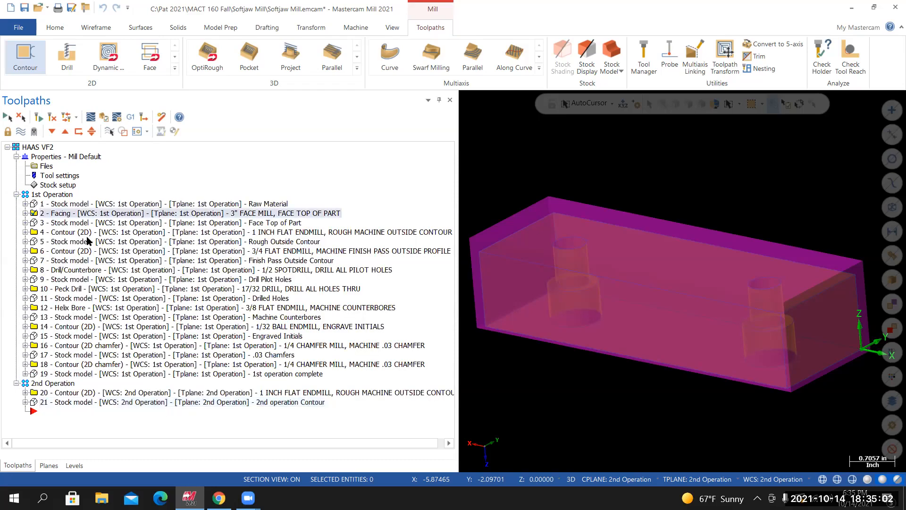
right_click(54, 215)
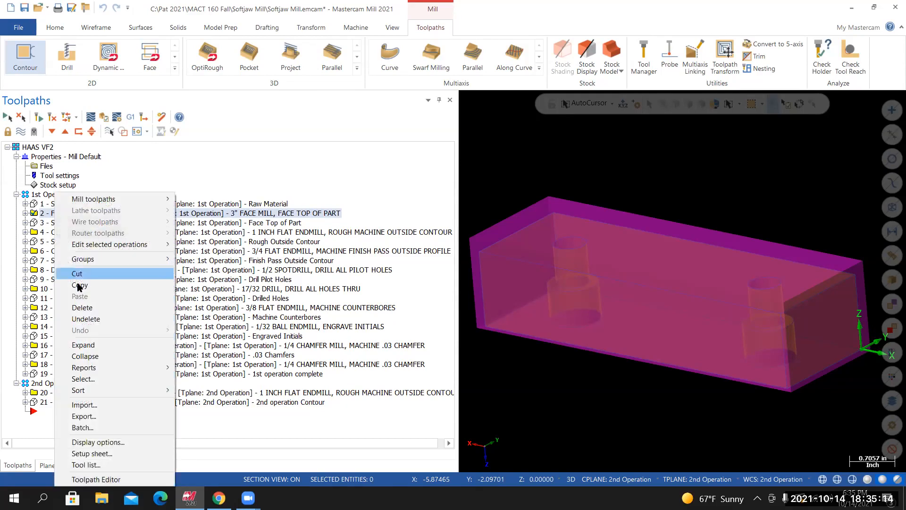
click(79, 286)
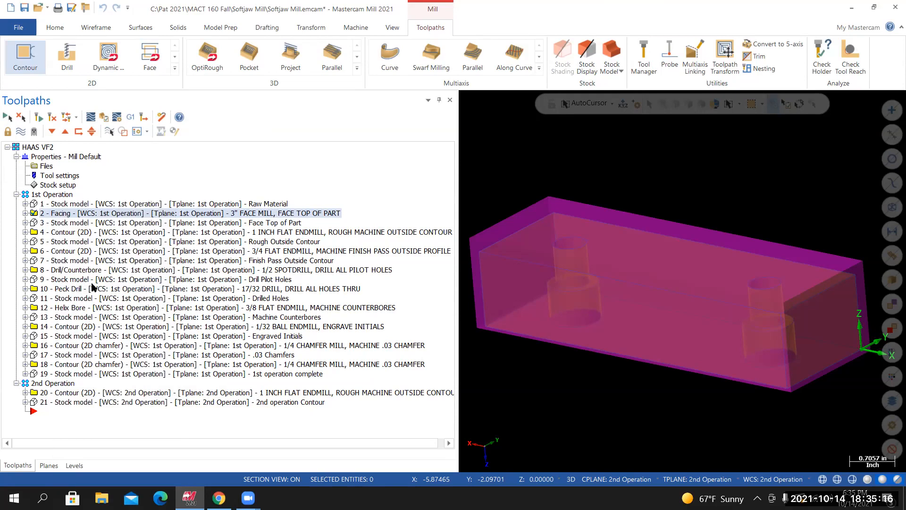
click(15, 194)
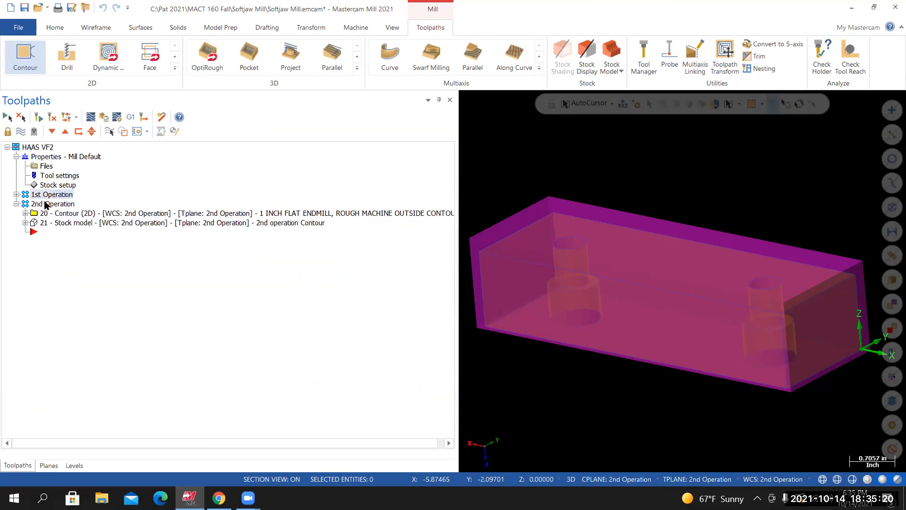
right_click(36, 232)
click(70, 295)
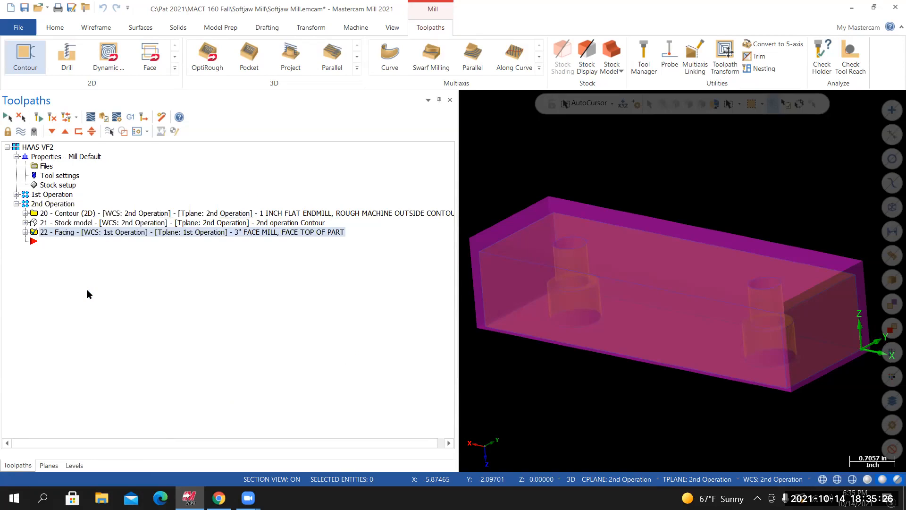
Set the copied Facing operation's working coordinate system, tool plane and construction plane to 2nd Operation
click(25, 232)
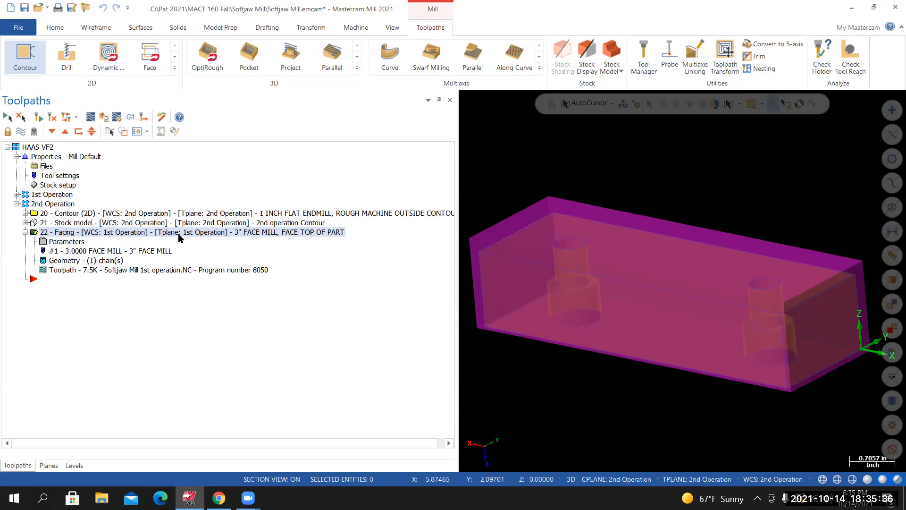
click(62, 242)
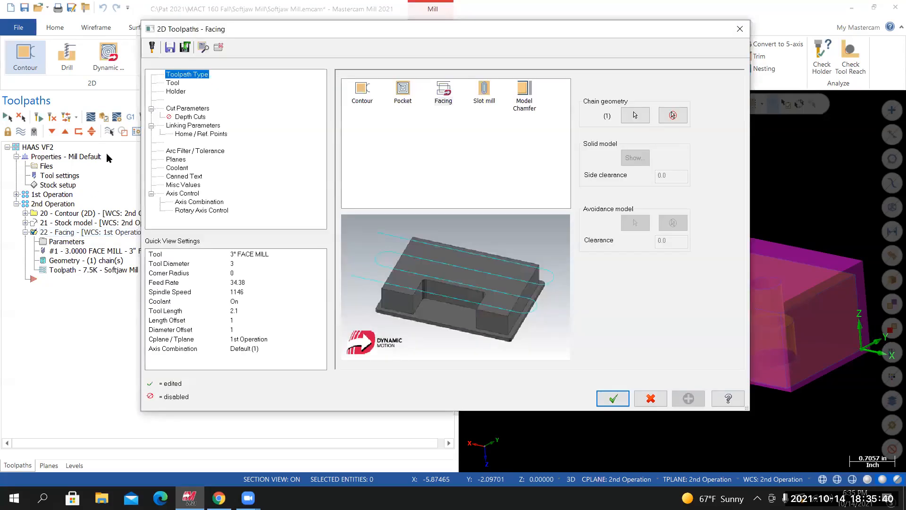
click(177, 159)
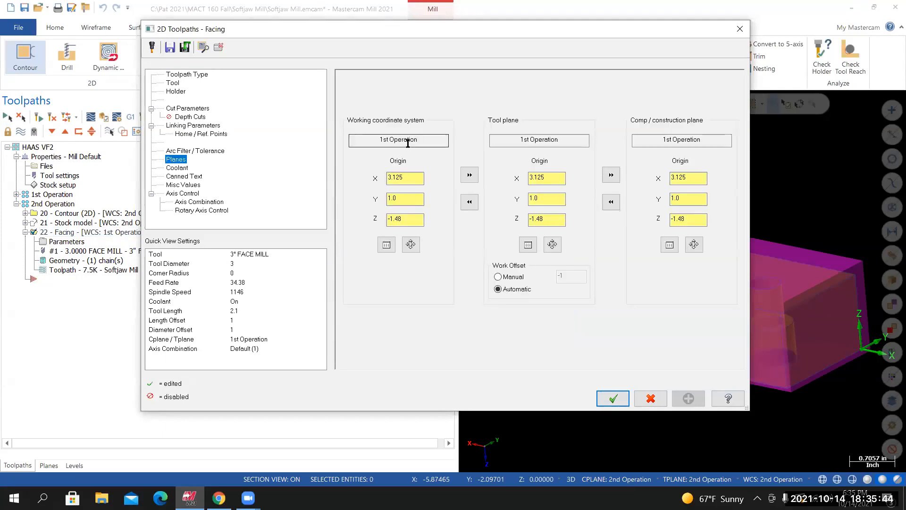
click(380, 245)
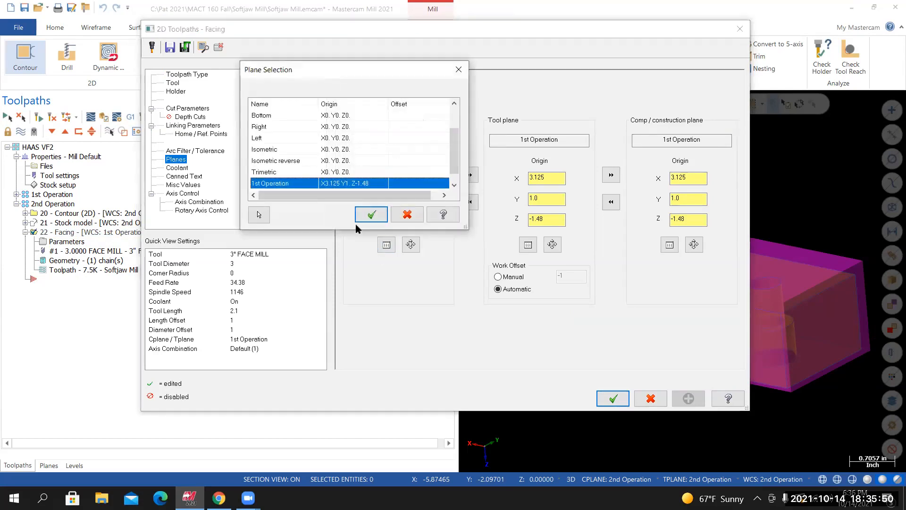
scroll(452, 154, down, 1)
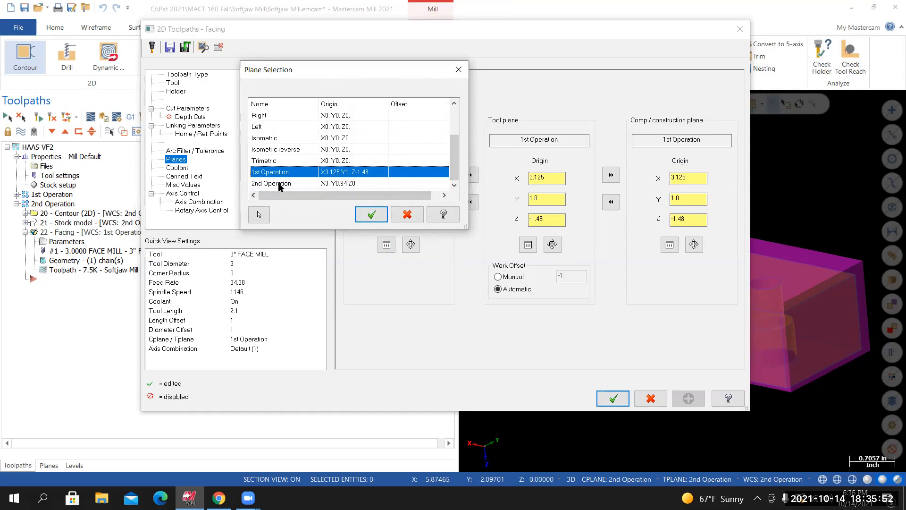
click(280, 184)
click(371, 215)
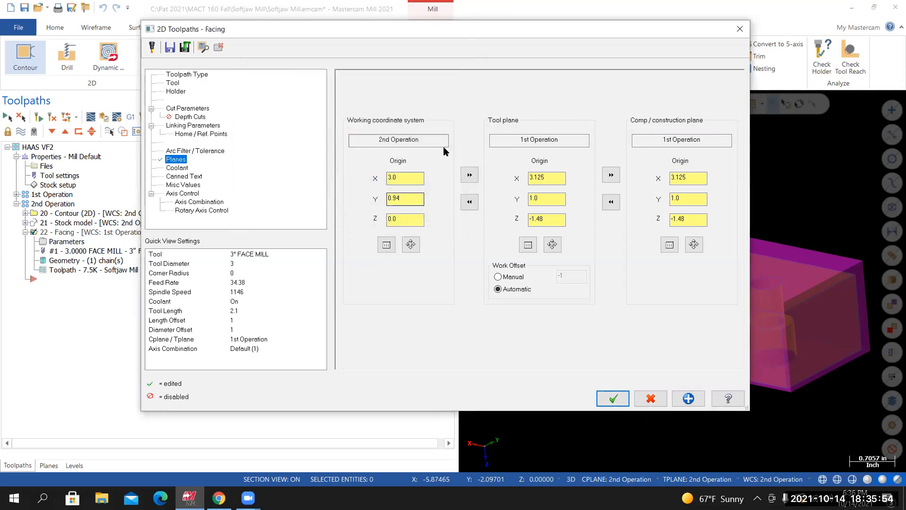
click(470, 174)
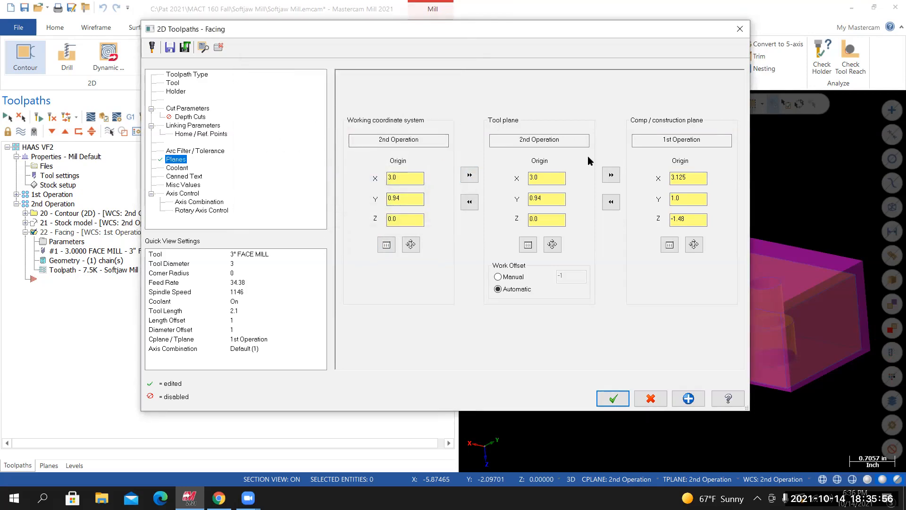
click(610, 174)
Rechain the copied Facing operation's geometry to the solid edge loop around the upper face of the material block
click(189, 76)
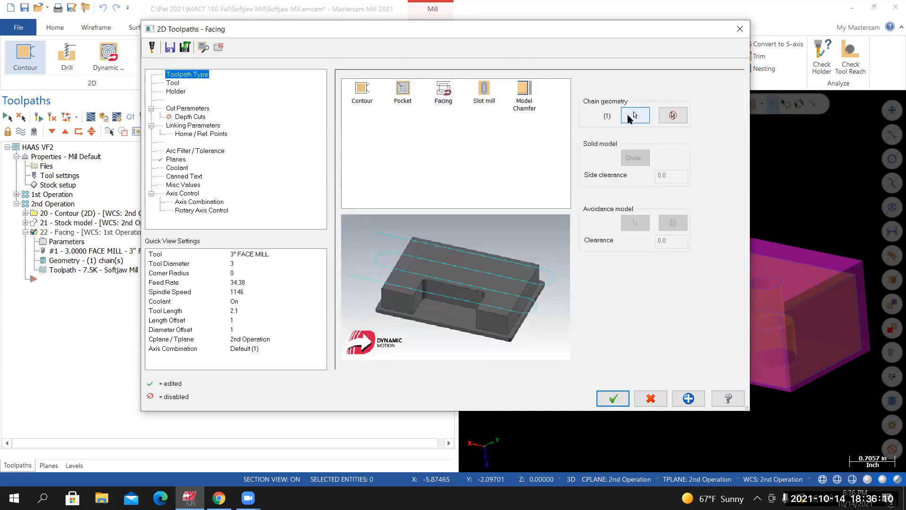
click(634, 111)
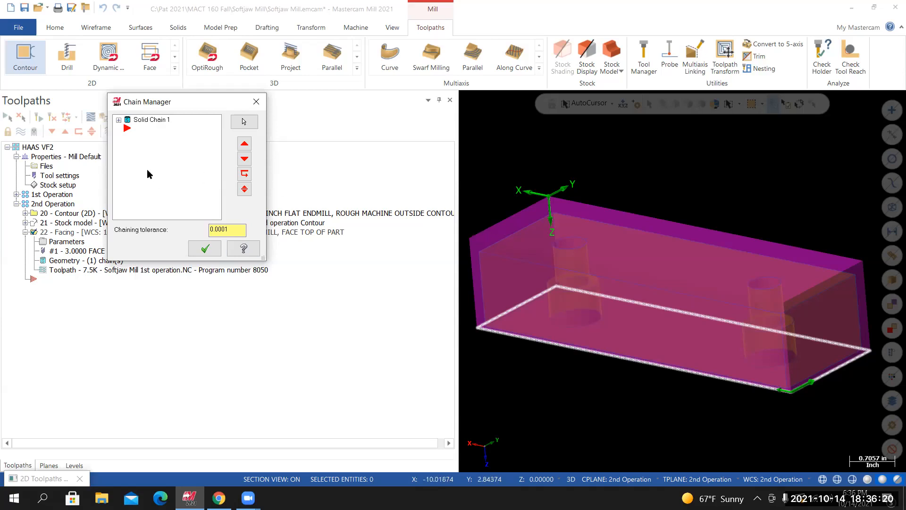
right_click(154, 149)
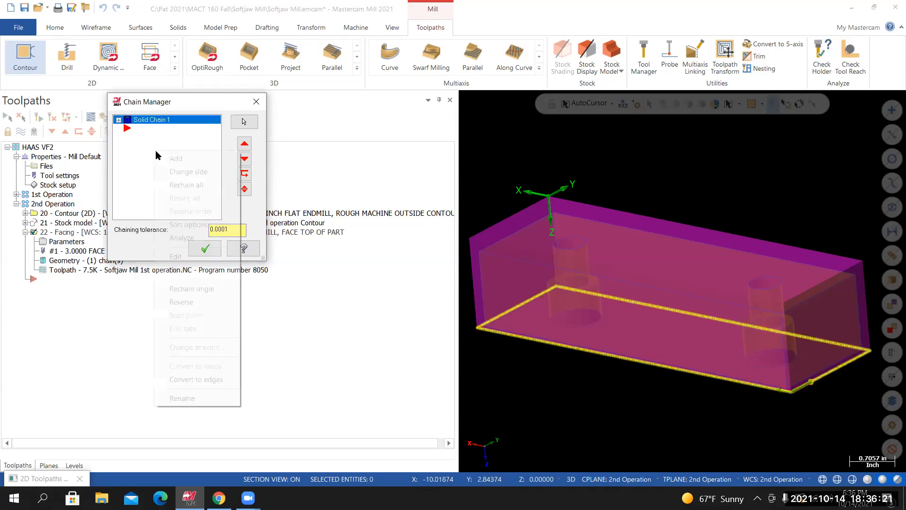
click(188, 184)
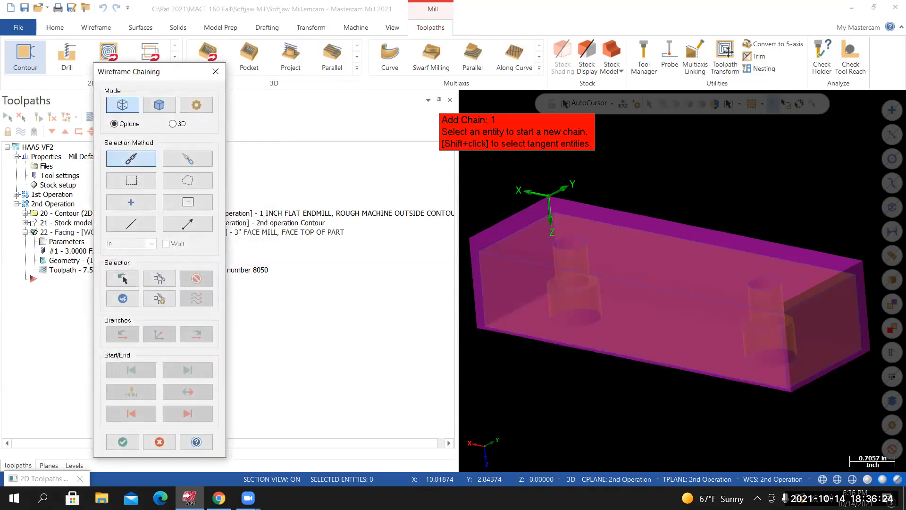
click(159, 105)
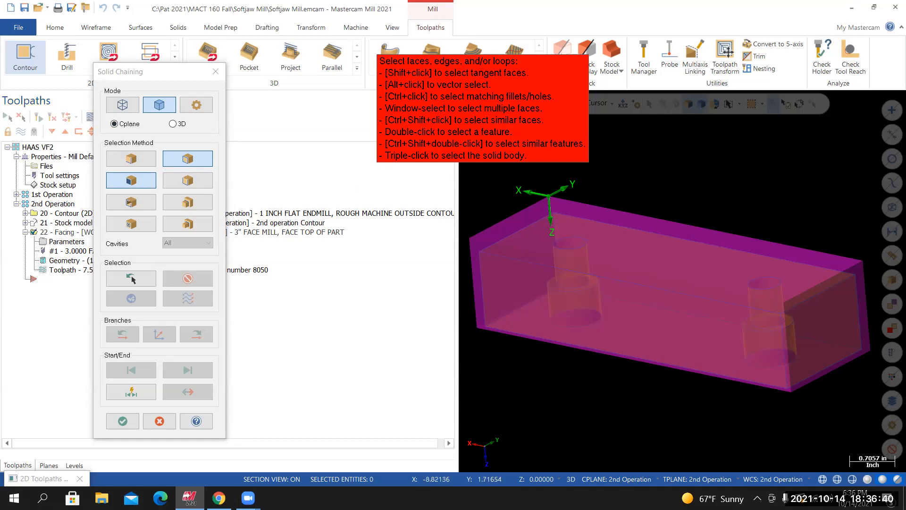
click(487, 230)
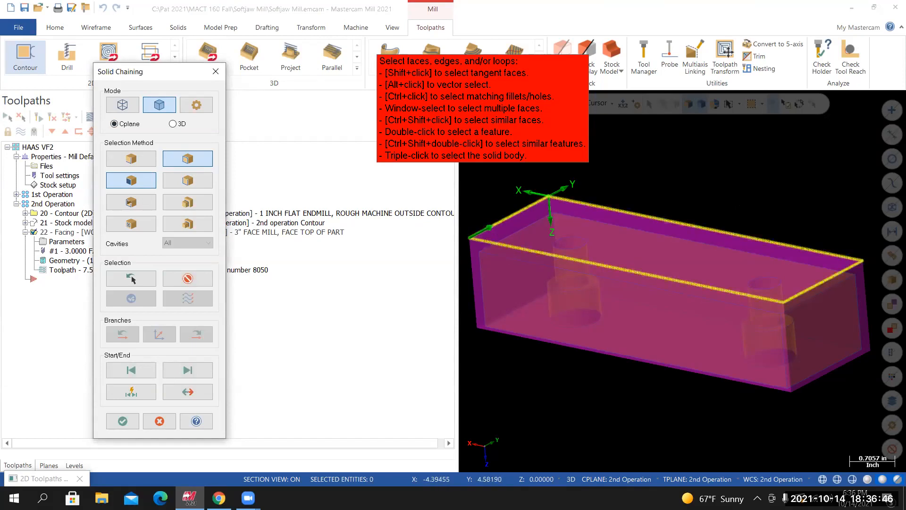
scroll(707, 200, down, 2)
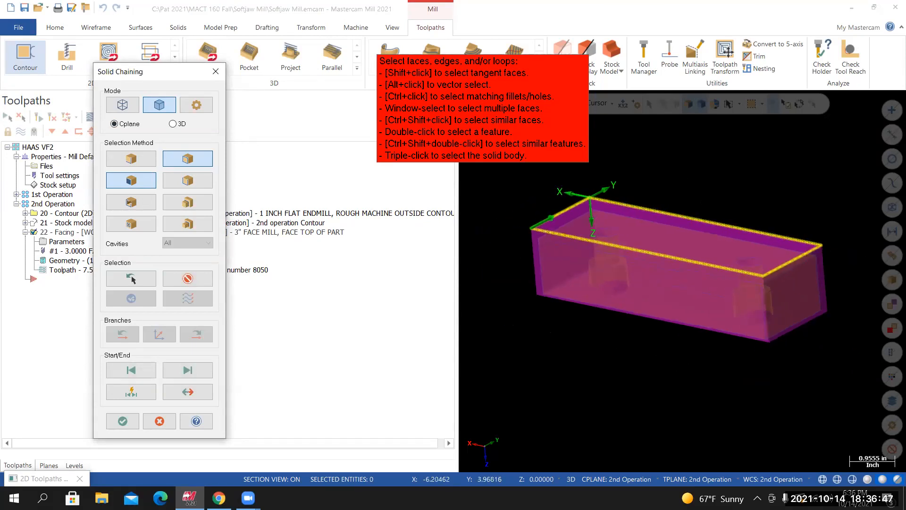
click(129, 418)
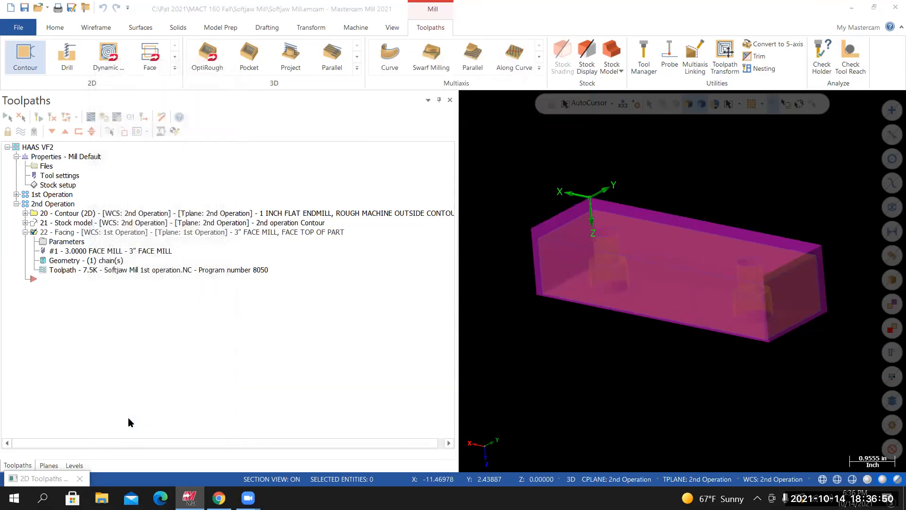
scroll(683, 281, up, 2)
scroll(683, 281, up, 3)
middle_drag(683, 280, 682, 281)
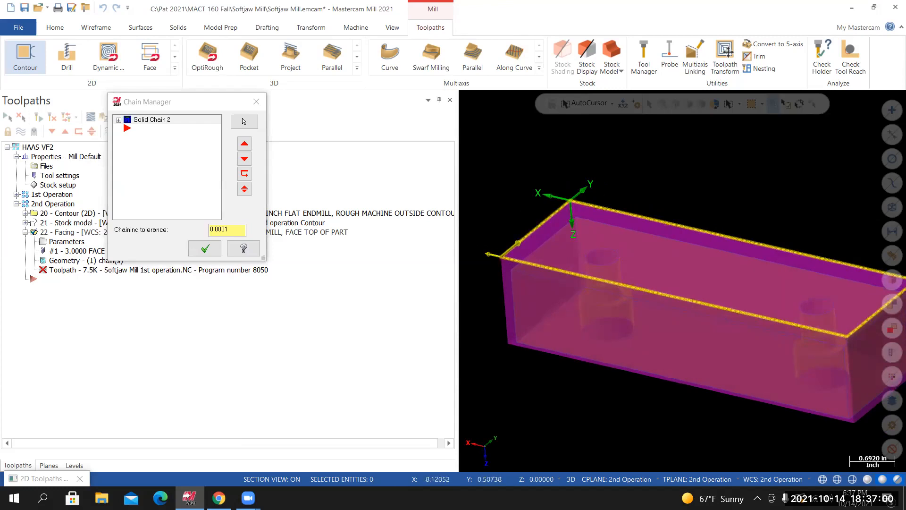
click(205, 249)
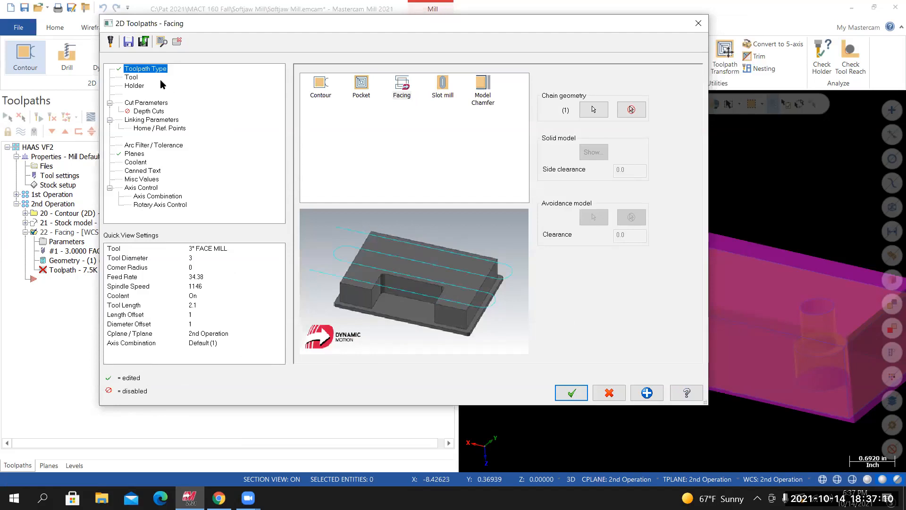
Review the tool and cut parameters, and enable depth cuts with 1 finish cut and a 0.02 finish step
click(132, 77)
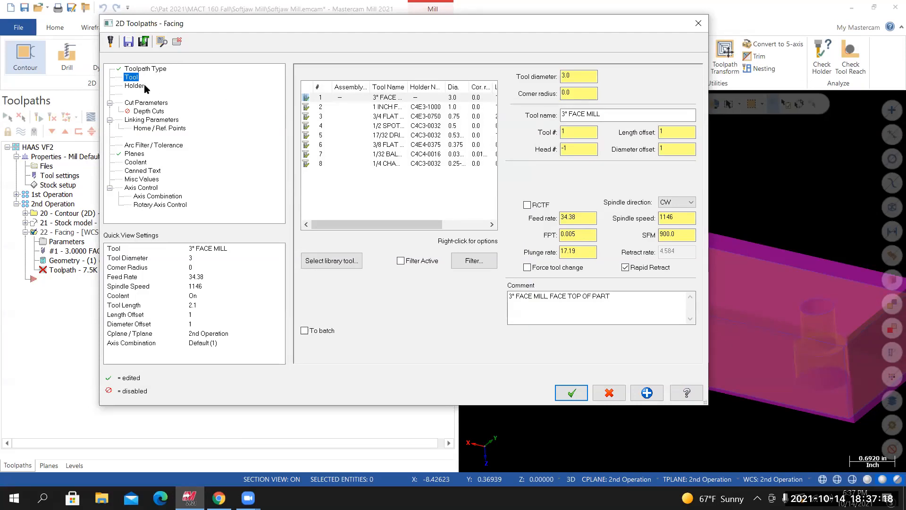
click(147, 103)
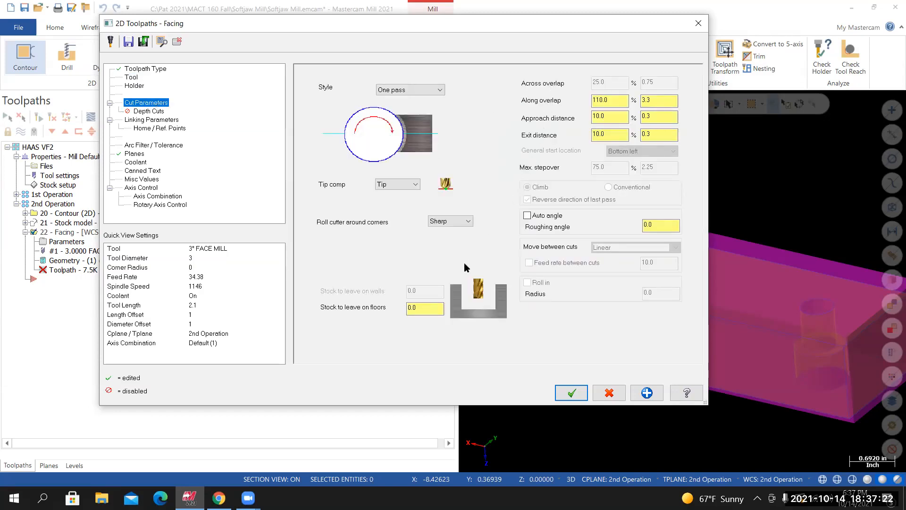
click(157, 113)
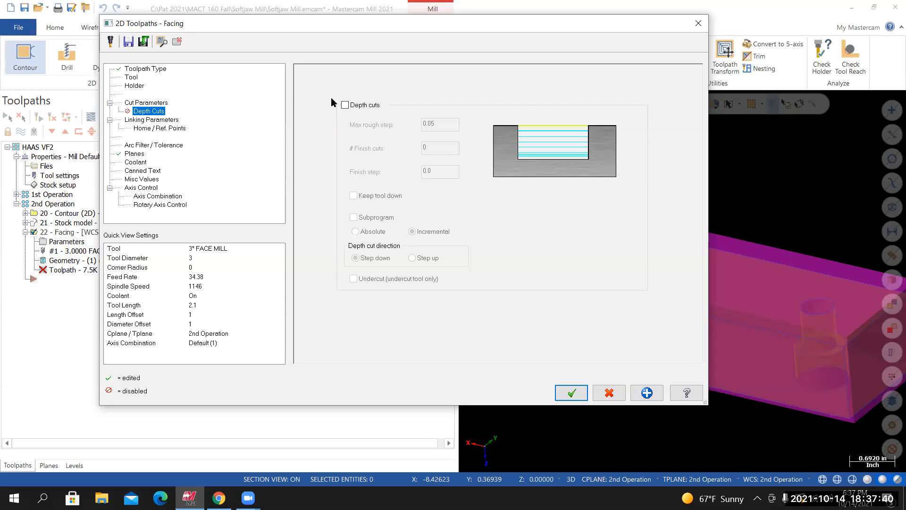
click(345, 105)
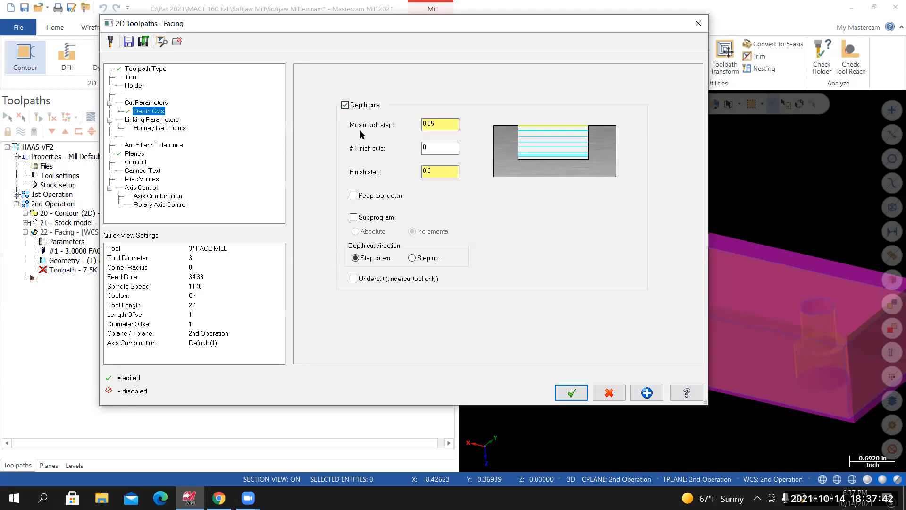
click(429, 147)
click(440, 171)
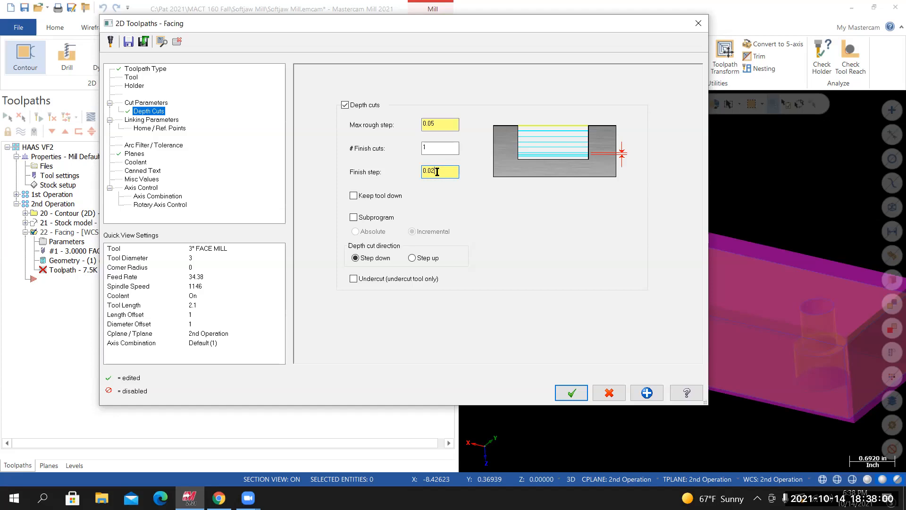
Enable the retract height in the facing linking parameters and set it to 1.5 absolute
click(167, 124)
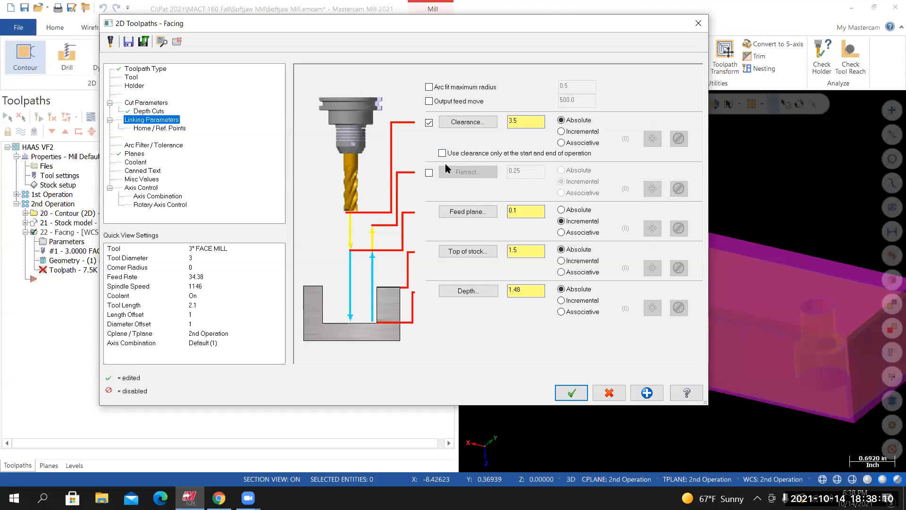
click(430, 174)
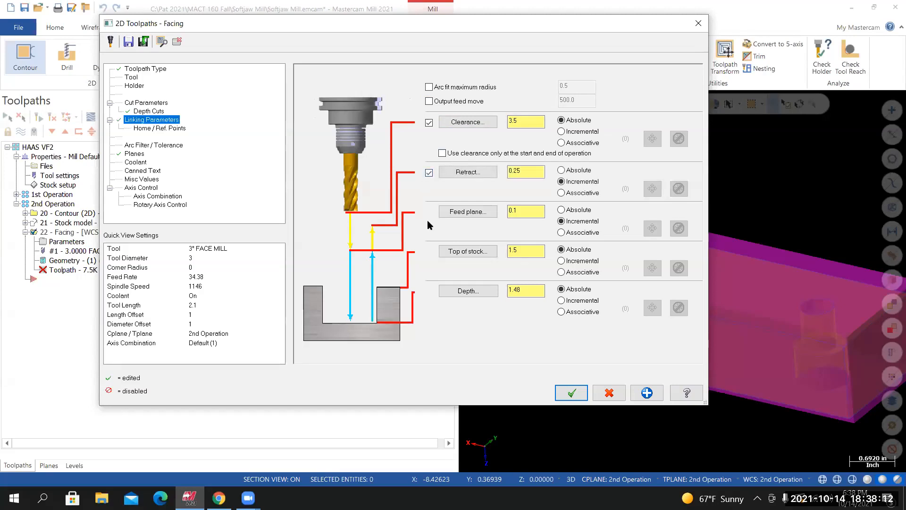
double_click(524, 172)
text(1.)
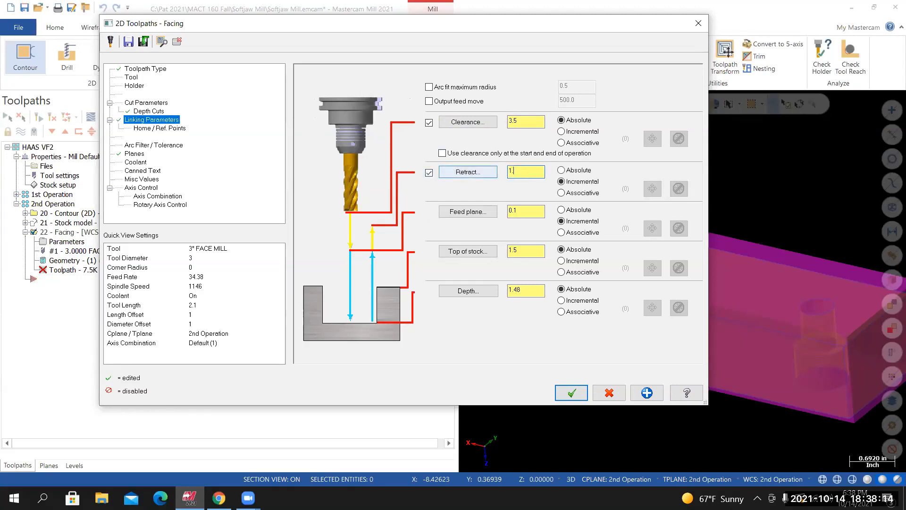
click(562, 170)
click(537, 216)
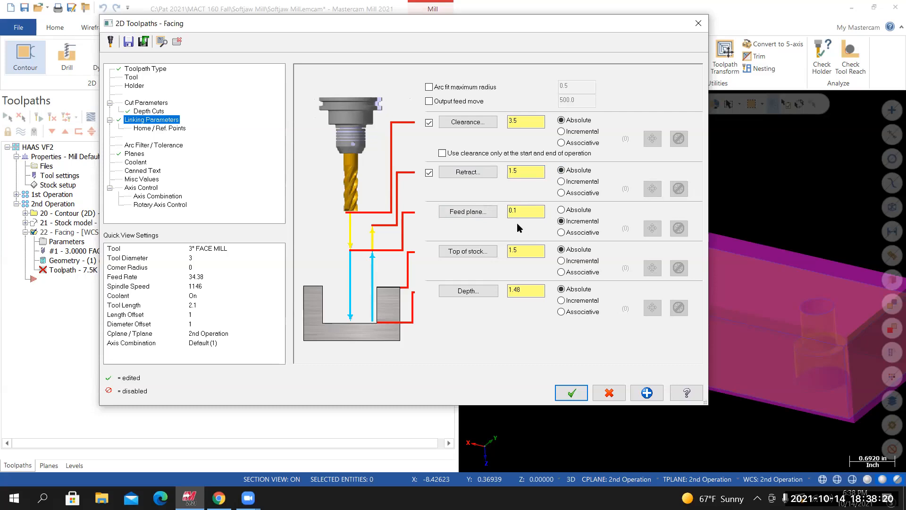
Set the facing top of stock to 1.48 from the material block's upper corner and the depth to 1.25 from the solid part's upper corner
click(467, 252)
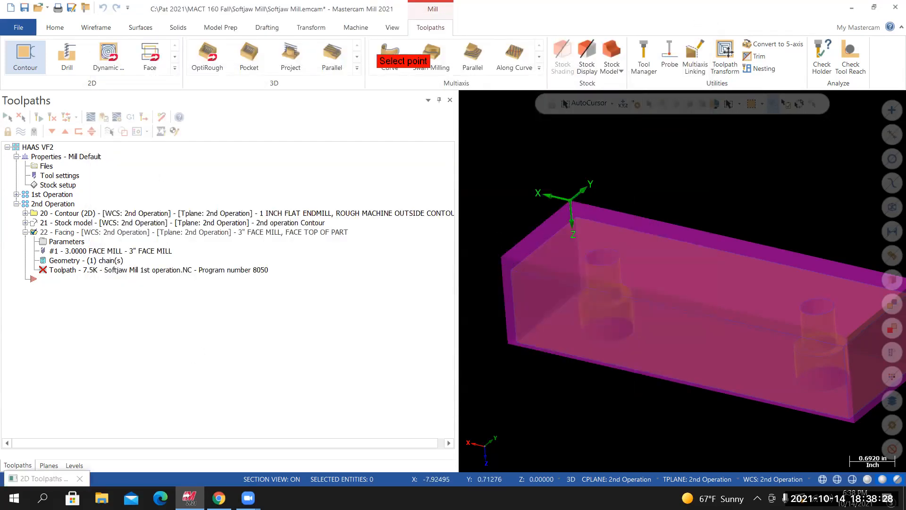
click(501, 257)
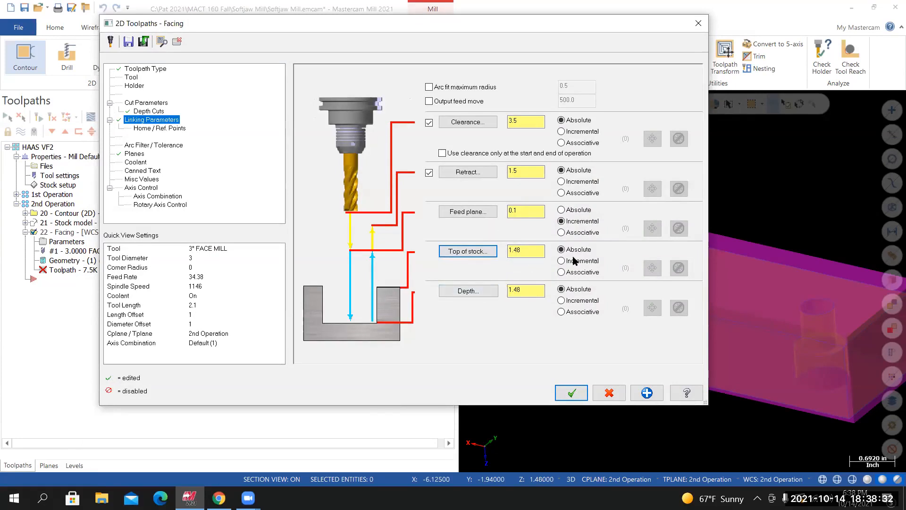
click(472, 291)
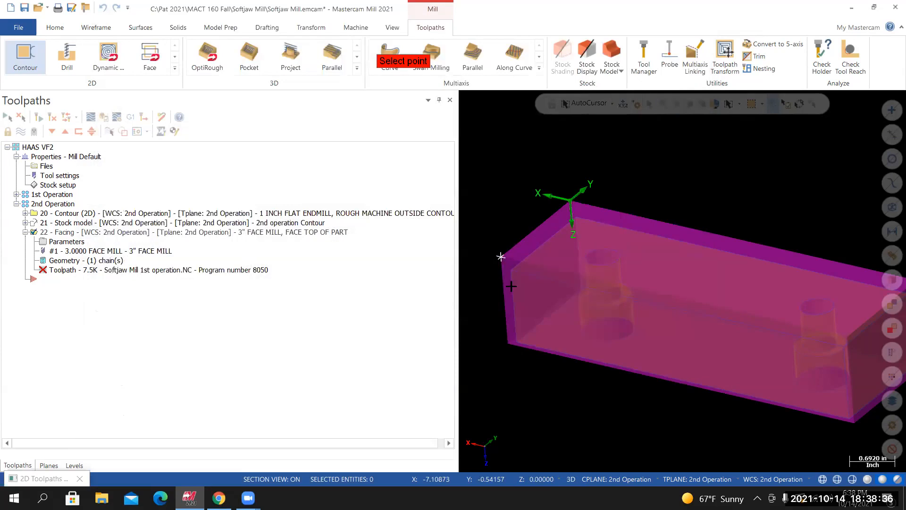
scroll(511, 287, up, 5)
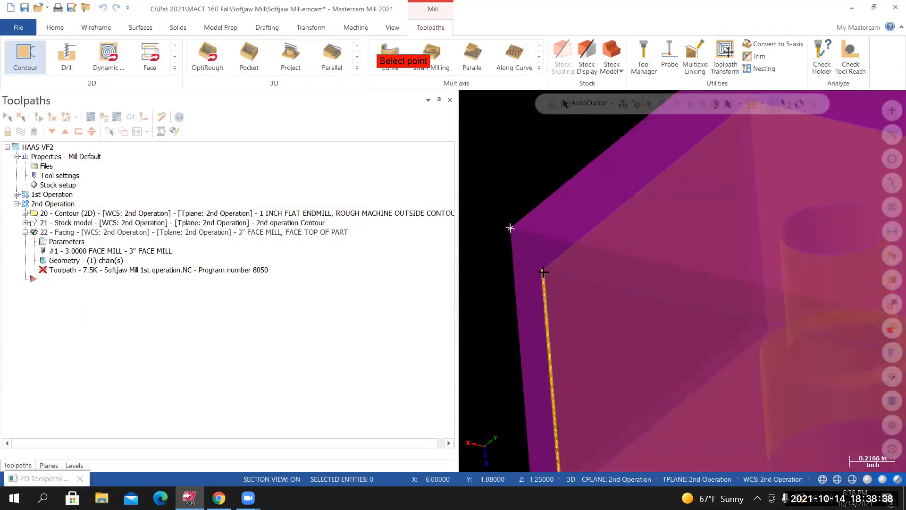
click(543, 273)
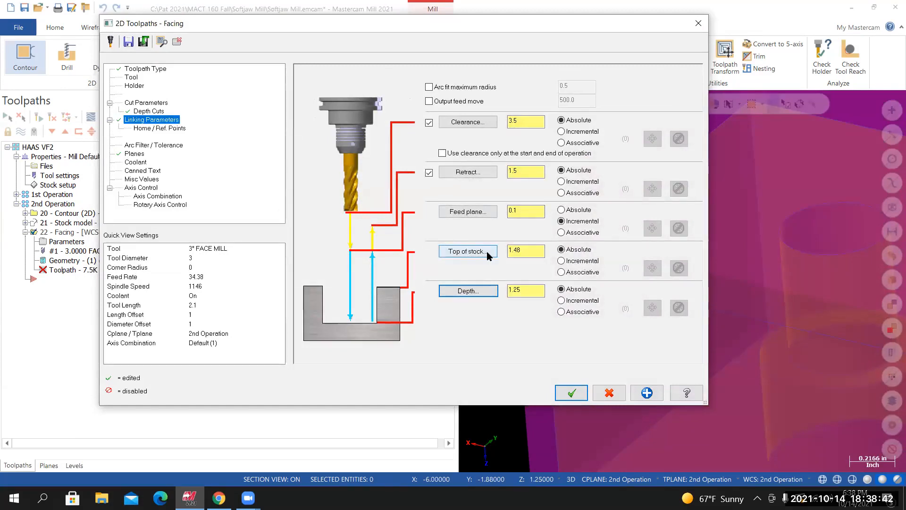
Re-pick the material block corner for top of stock and the solid part corner for depth, and accept the facing parameters
click(468, 251)
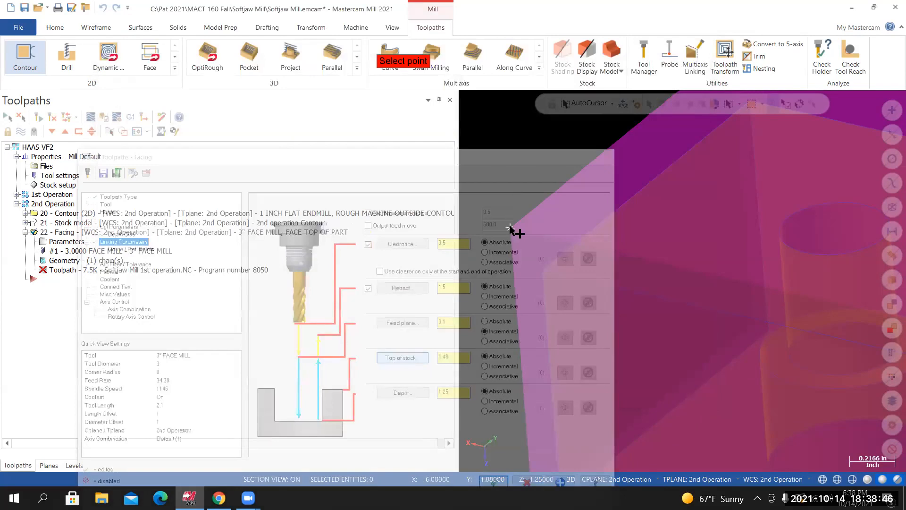
click(510, 228)
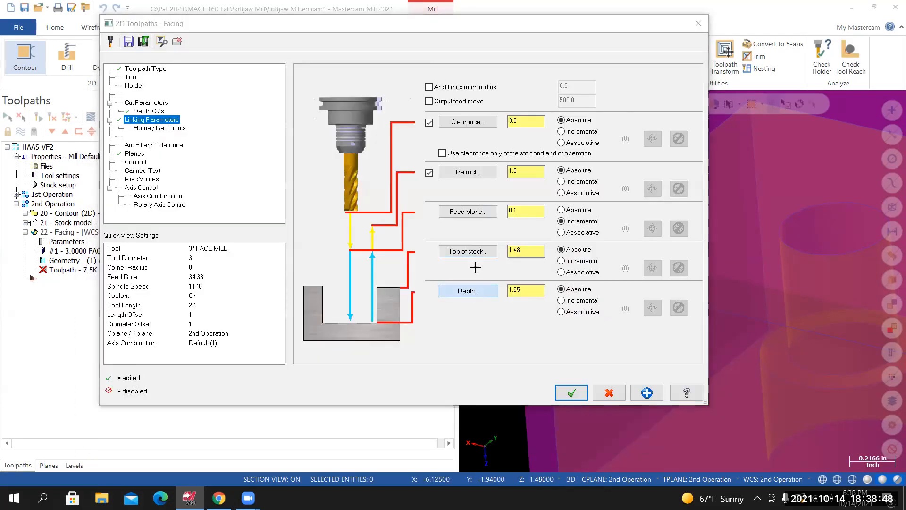
click(472, 290)
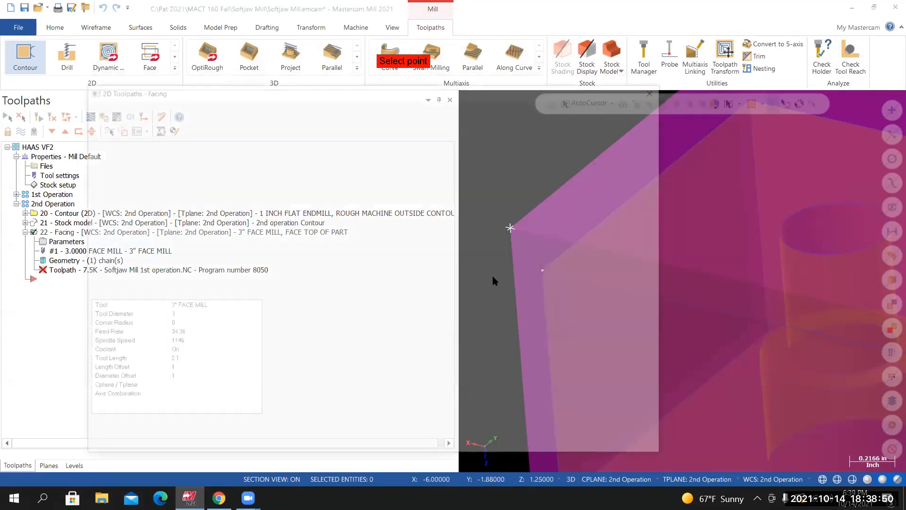
click(492, 280)
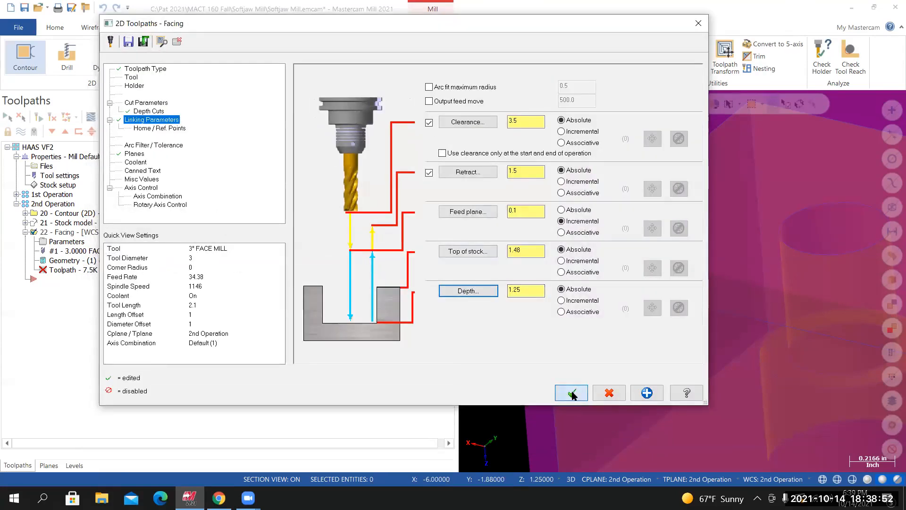
click(492, 291)
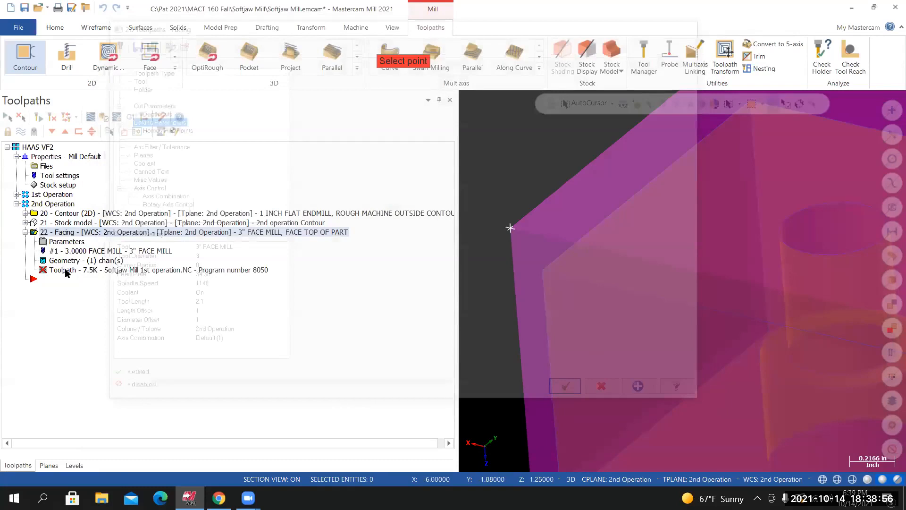
Regenerate the dirty Facing operation in the 2nd Operation group
click(91, 121)
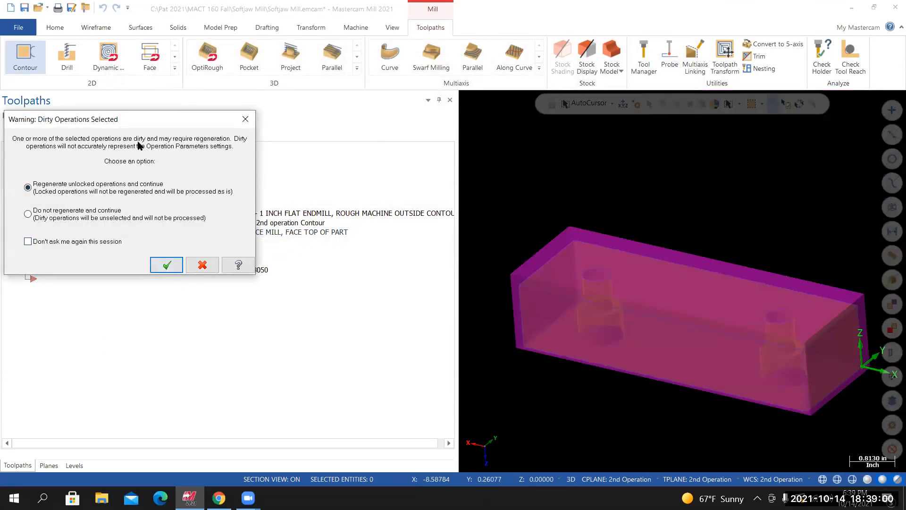
click(166, 265)
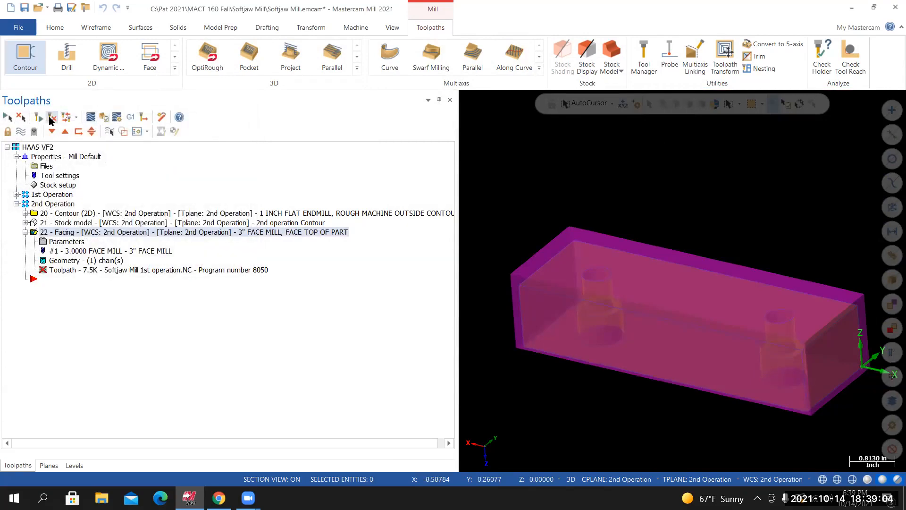
click(52, 118)
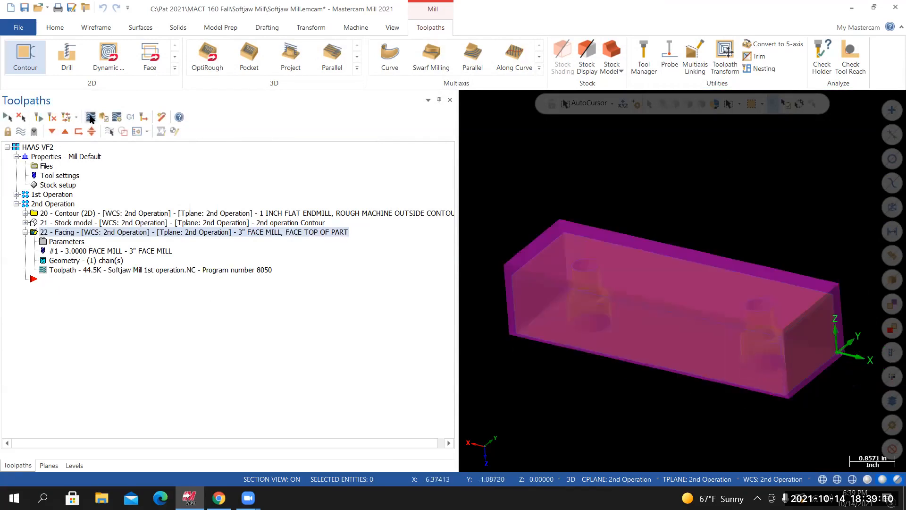
Backplot the Facing toolpath and check the face mill's depth passes and retract moves over the block
click(91, 118)
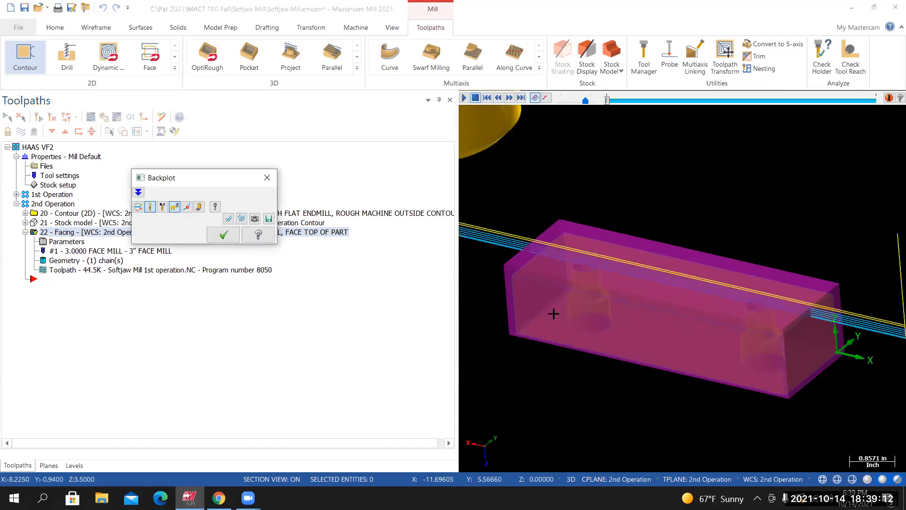
scroll(554, 313, down, 3)
click(464, 98)
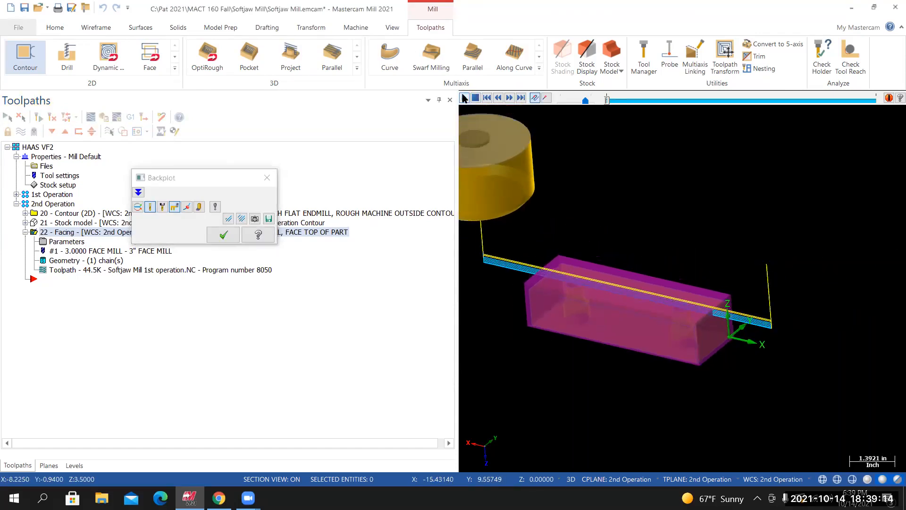
middle_drag(573, 328, 600, 344)
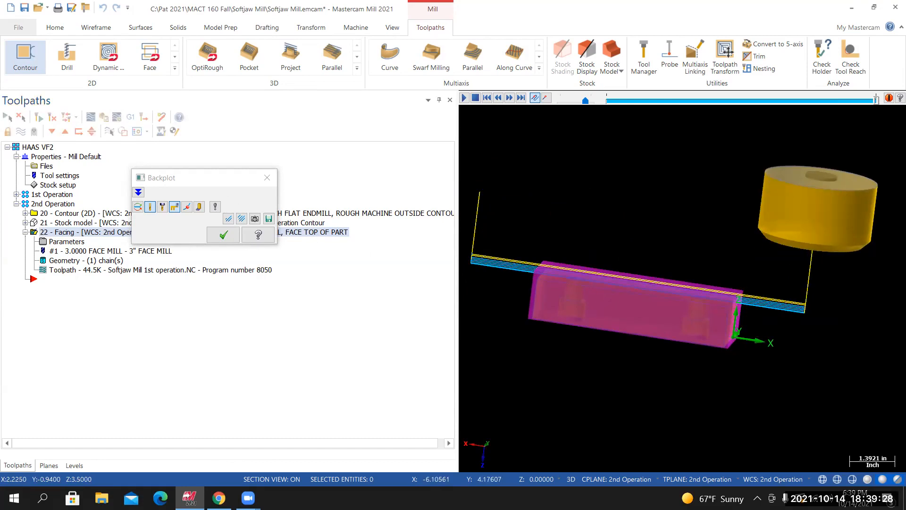
click(267, 178)
Set the Facing operation's absolute retract height to 2.0, review the cut parameters, and regenerate the toolpath
click(117, 242)
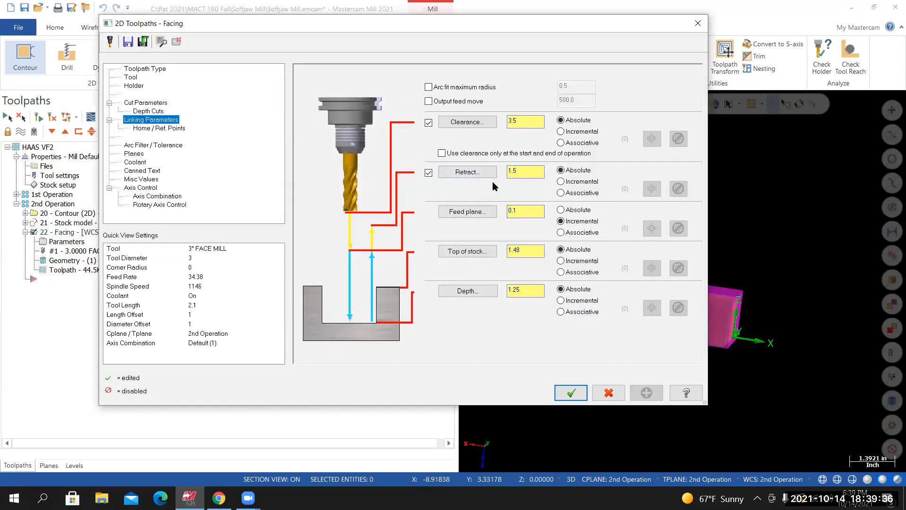
double_click(517, 168)
text(2)
key(Return)
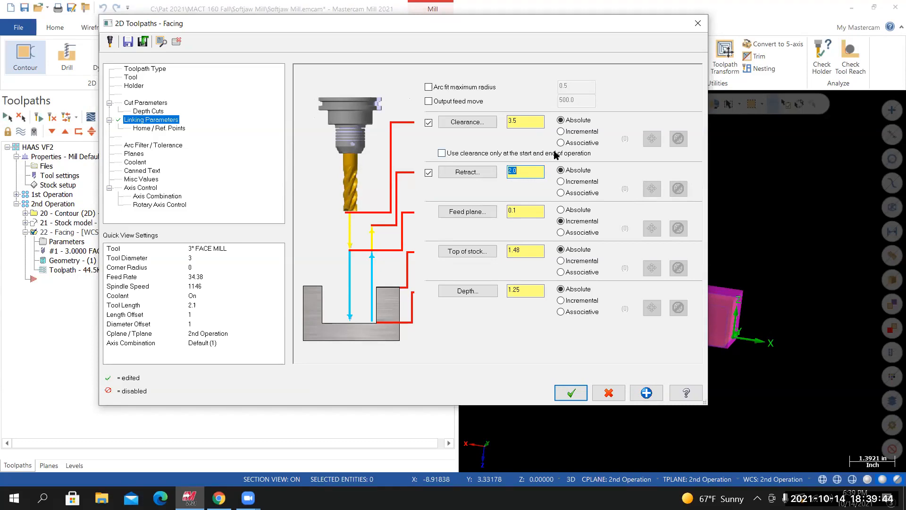
click(146, 103)
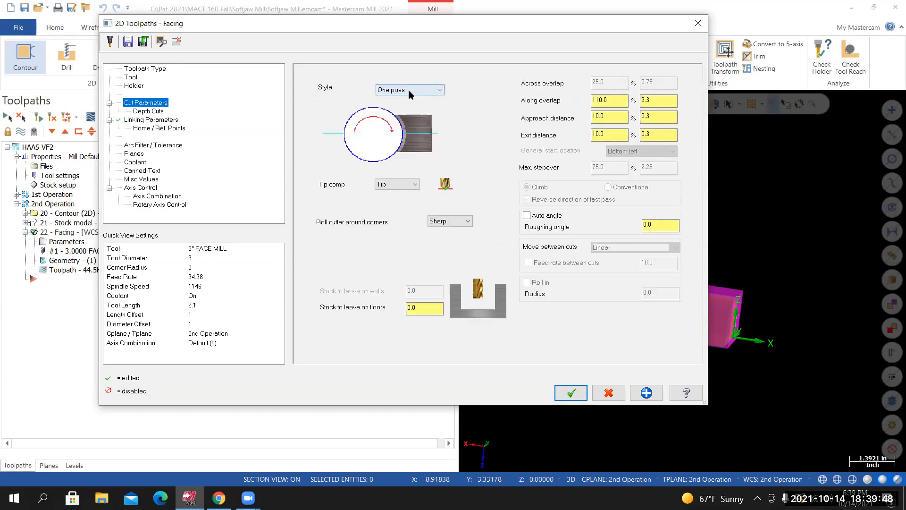
click(572, 395)
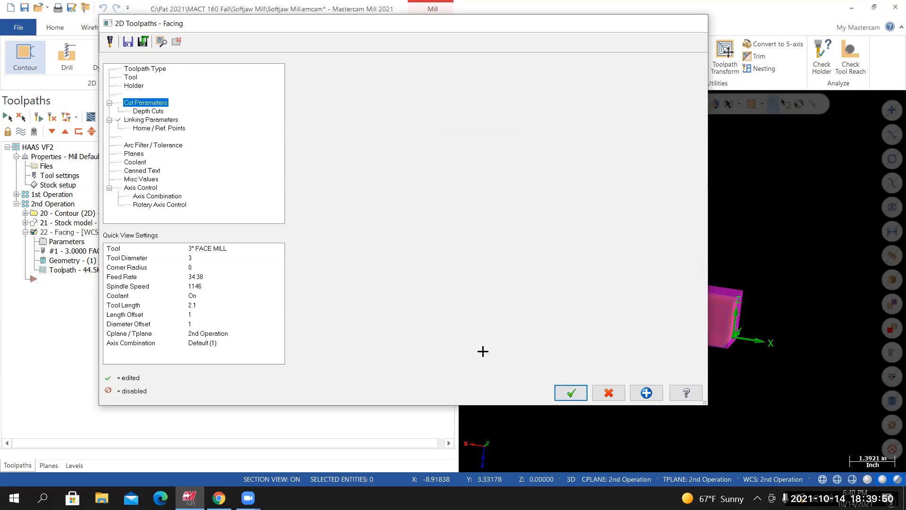
click(54, 118)
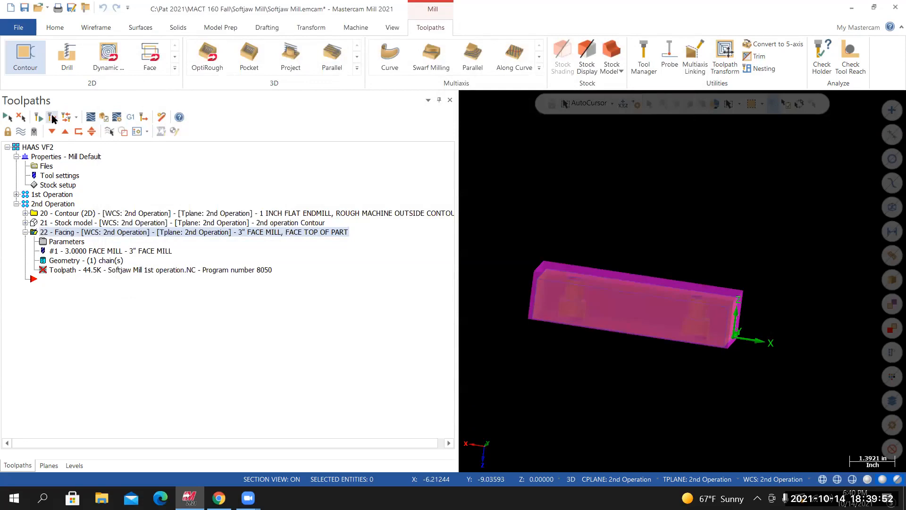
Backplot the regenerated Facing toolpath and check the retract clearance between passes from several angles
click(92, 117)
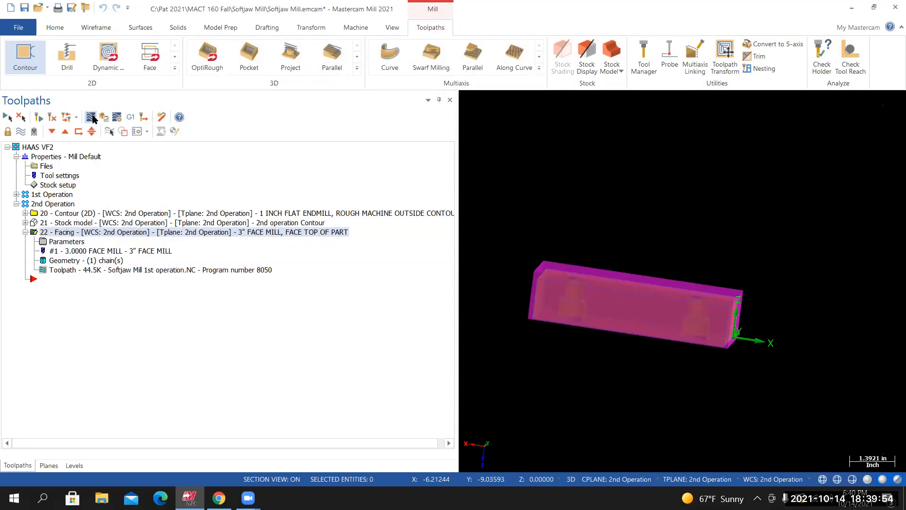
key(r)
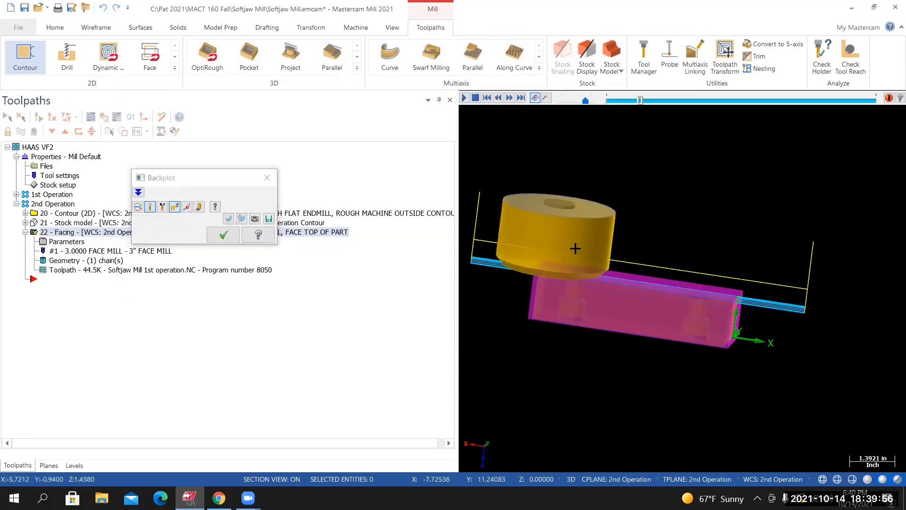
middle_drag(638, 286, 593, 304)
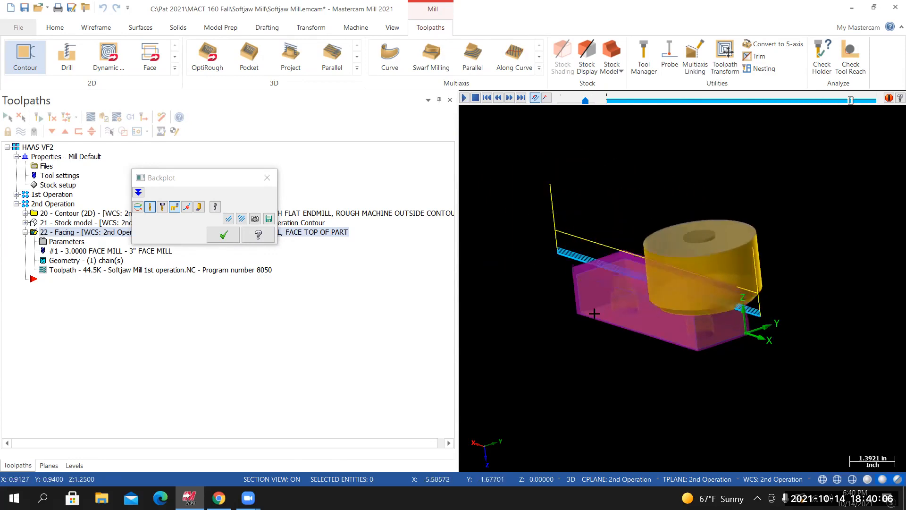
middle_drag(604, 308, 559, 310)
click(215, 230)
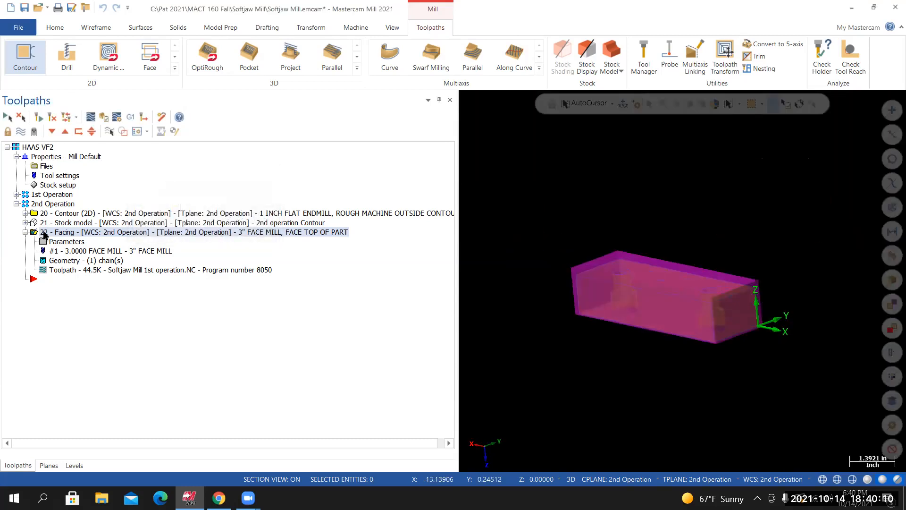
Collapse the Facing operation in the operations tree and save the part file
click(25, 232)
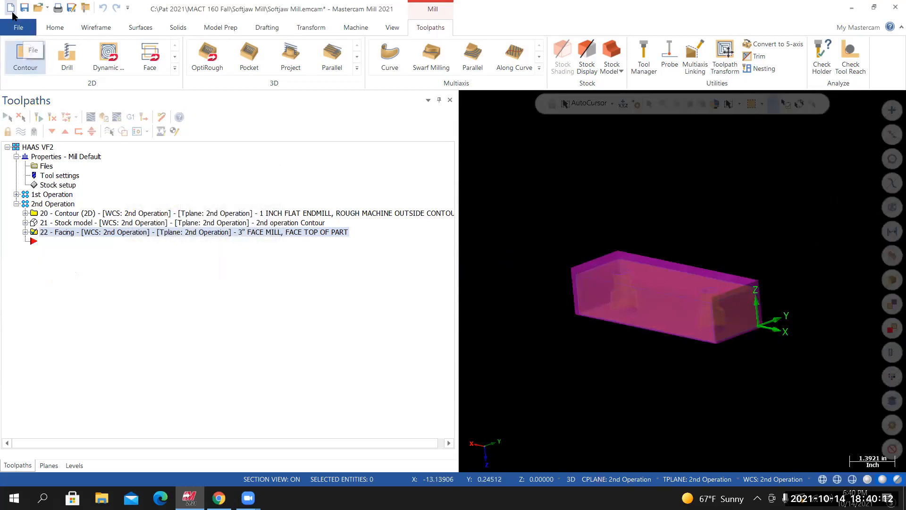
click(19, 28)
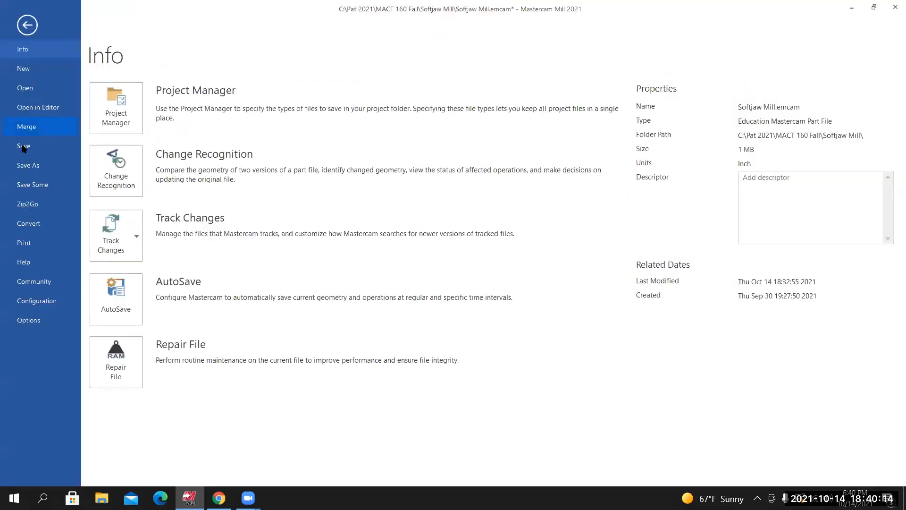
click(23, 147)
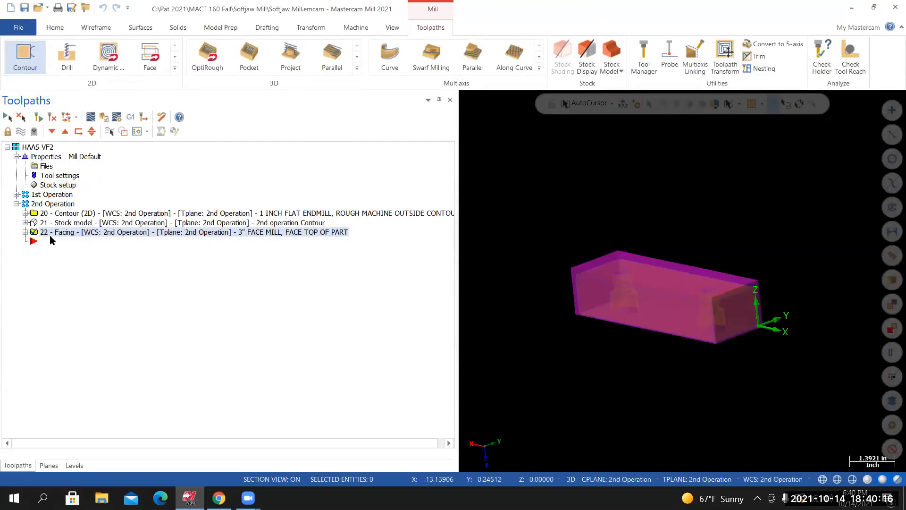
Select the whole 2nd Operation group and run its toolpaths to the end in Mastercam Simulator's Verify mode
click(44, 204)
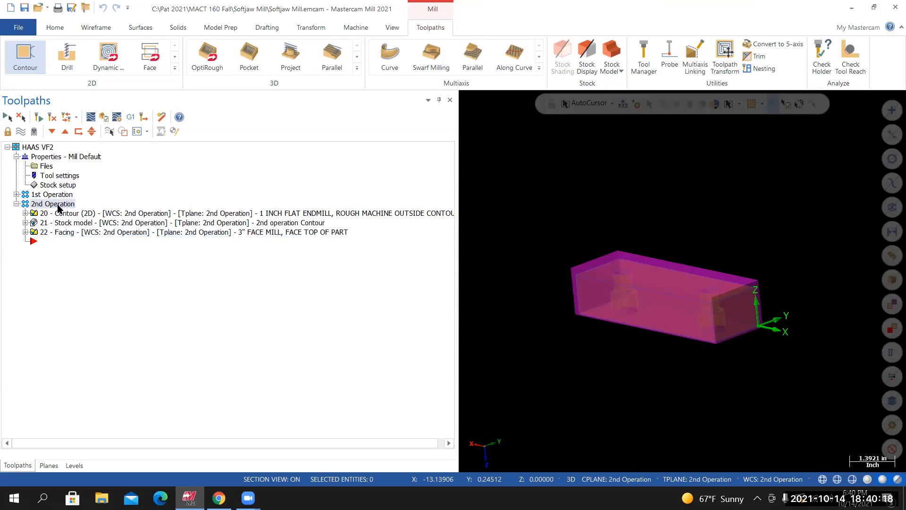
click(104, 117)
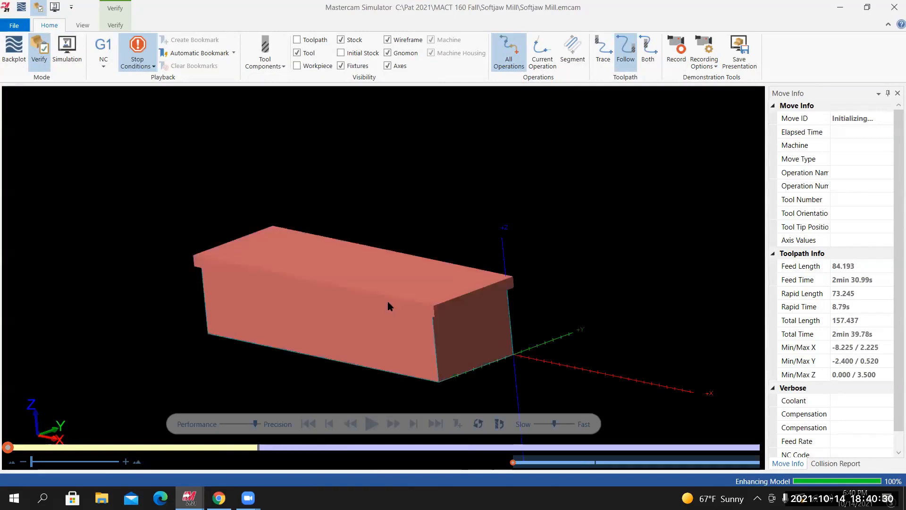
middle_drag(412, 303, 400, 289)
click(144, 68)
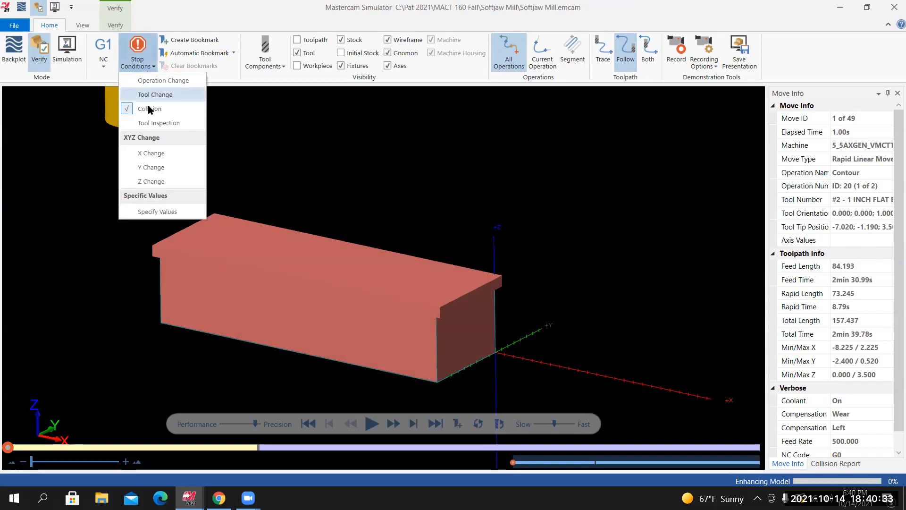
click(166, 12)
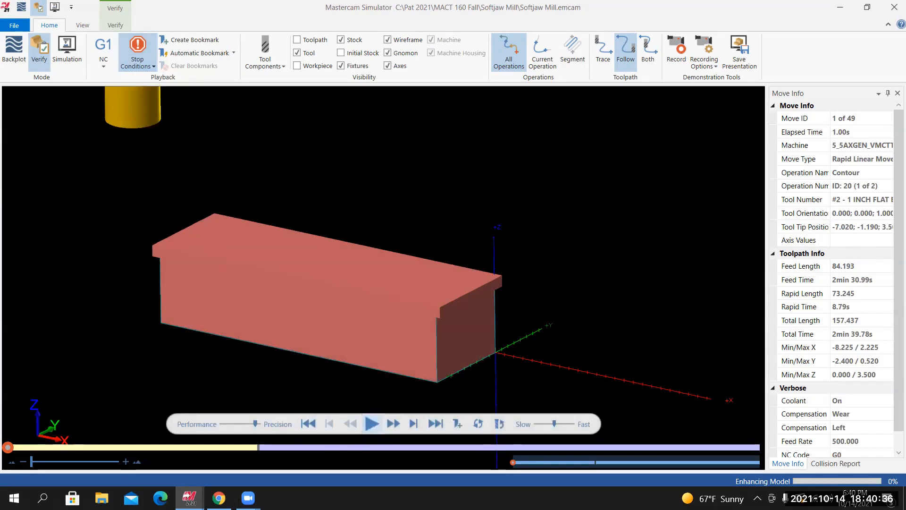
click(372, 423)
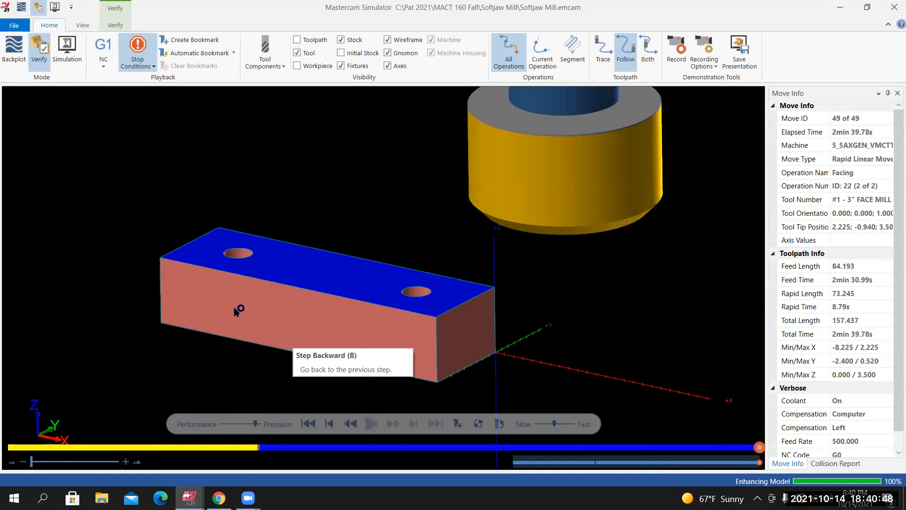
Examine the faced top, side walls and holes of the verified part from several angles, and close the simulator
middle_drag(228, 315, 259, 299)
scroll(201, 255, up, 5)
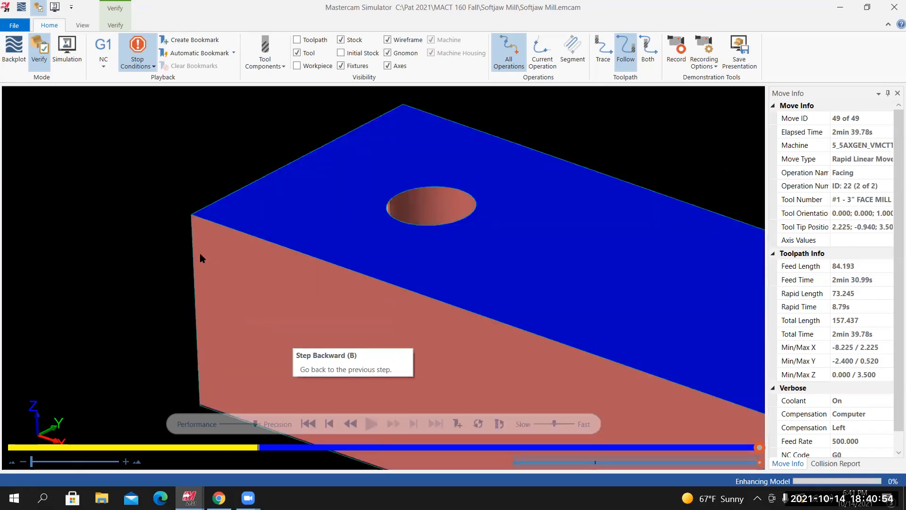
middle_drag(212, 273, 231, 269)
scroll(234, 267, down, 4)
scroll(267, 230, down, 1)
middle_drag(268, 228, 241, 232)
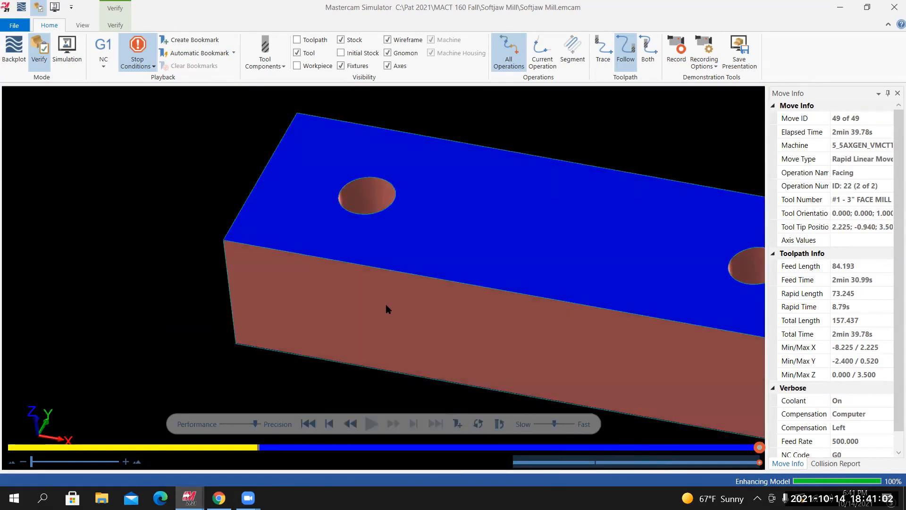
scroll(387, 307, down, 1)
middle_drag(390, 301, 584, 250)
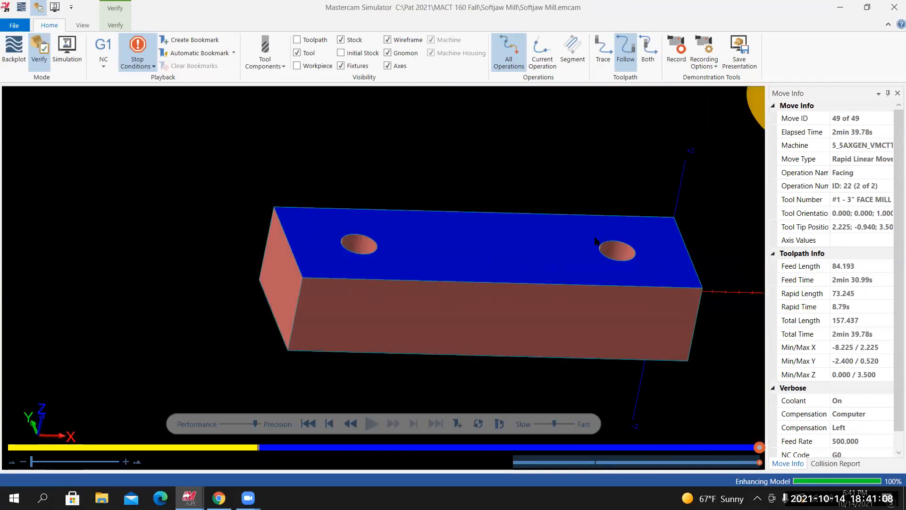
scroll(596, 242, up, 2)
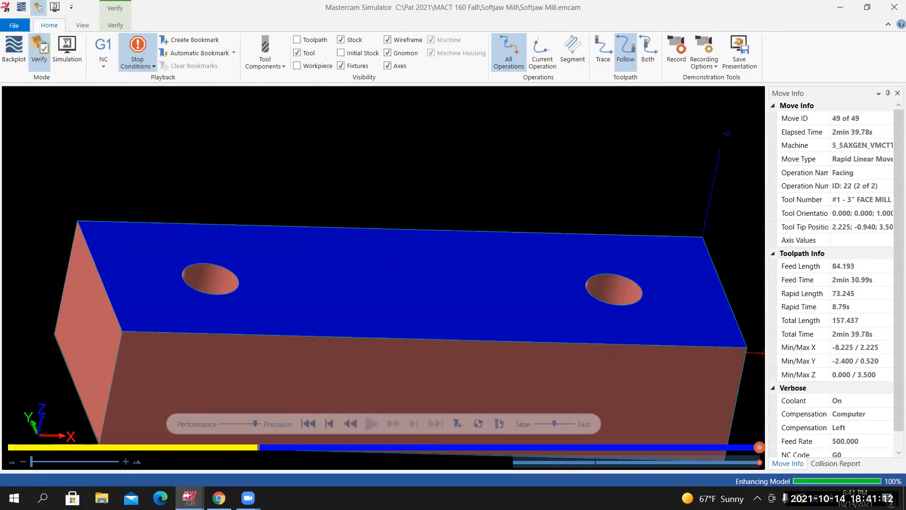
middle_drag(366, 335, 359, 264)
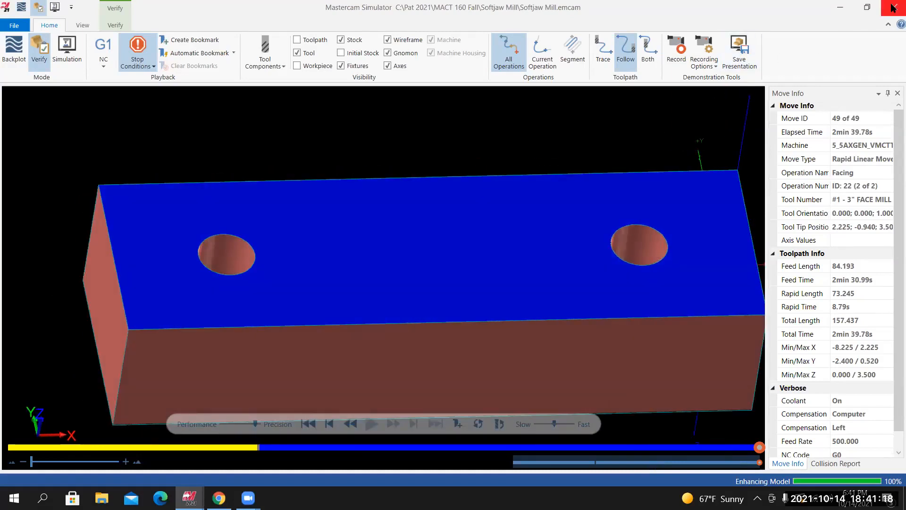
click(894, 8)
Hide the Material level and bring up the view options for the solid part
middle_drag(578, 299, 567, 273)
click(73, 465)
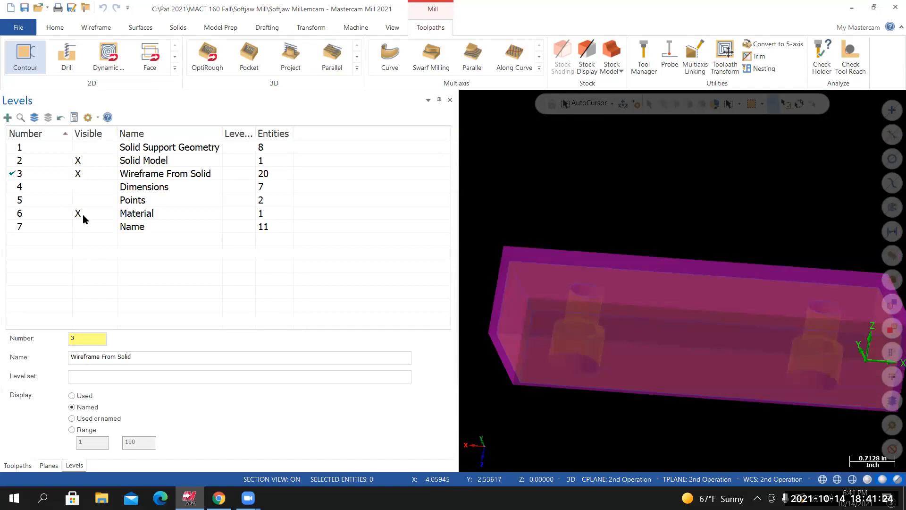
click(83, 214)
right_click(539, 193)
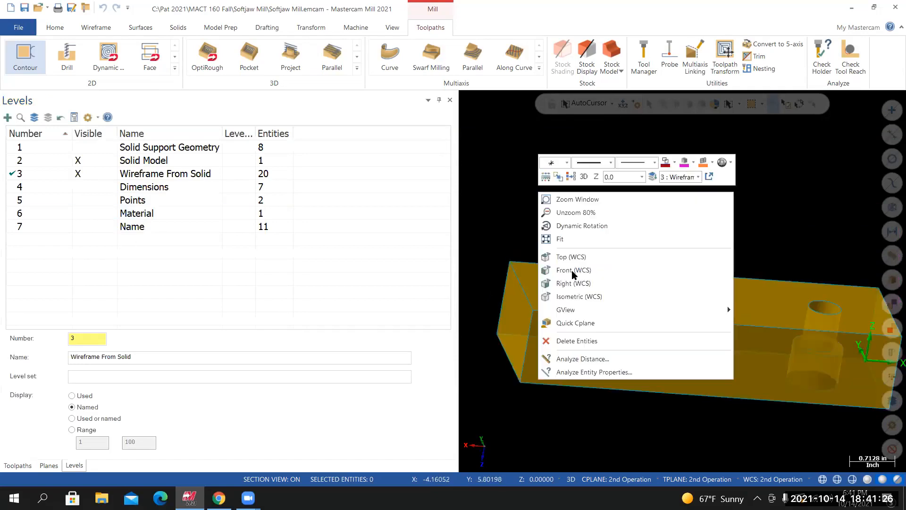
Display the part in the isometric WCS view, fit it to the window and zoom out to 80%
click(560, 302)
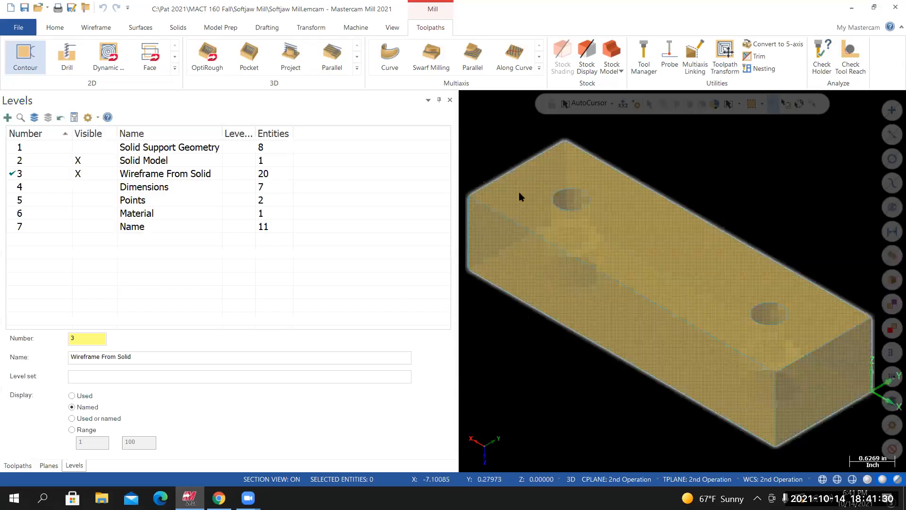
right_click(497, 147)
click(513, 203)
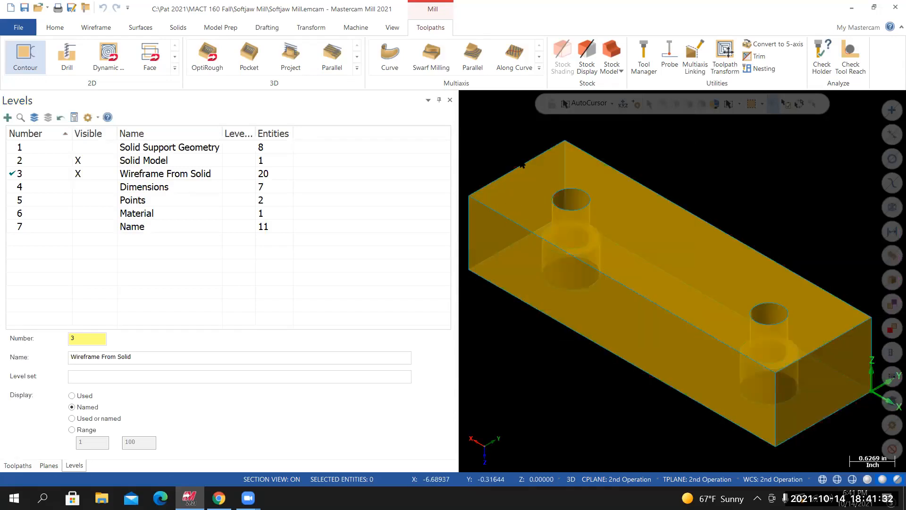
right_click(496, 153)
click(518, 175)
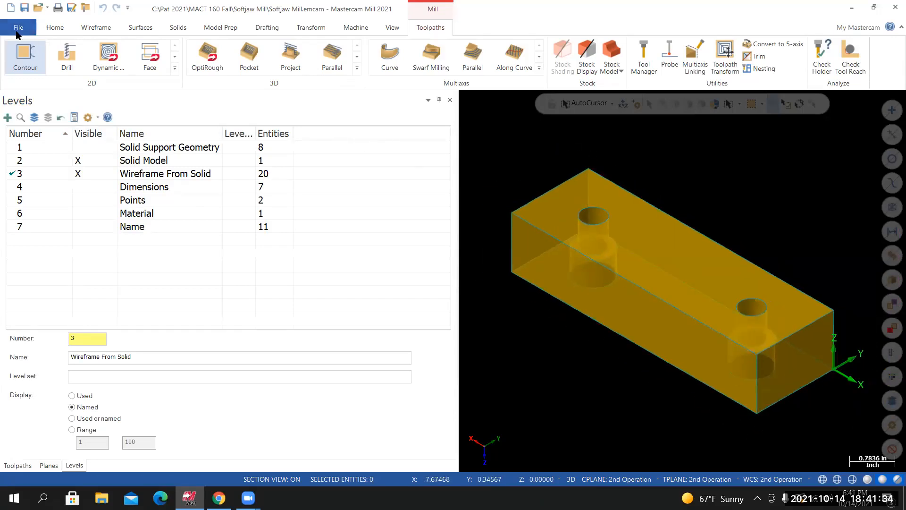
click(16, 32)
key(Escape)
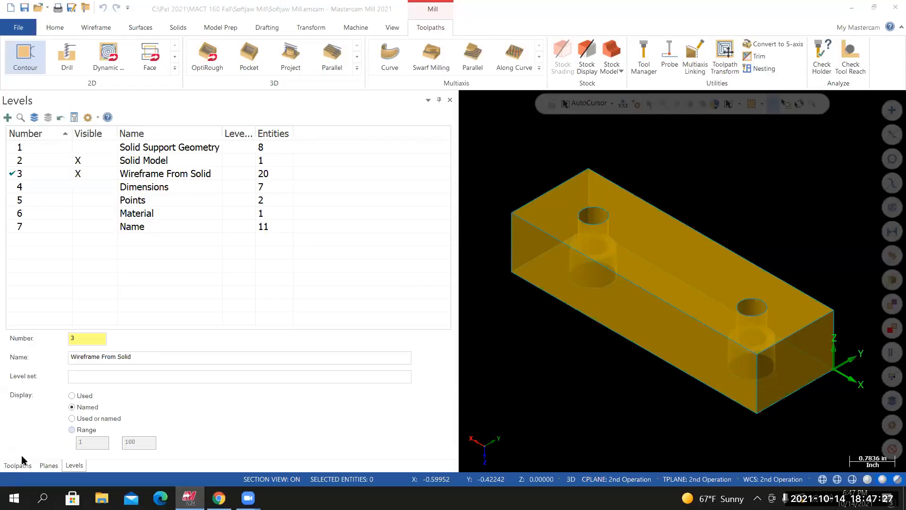
Create a stock model named "2nd operation Facing" that starts from the "2nd operation Contour" stock model
click(19, 467)
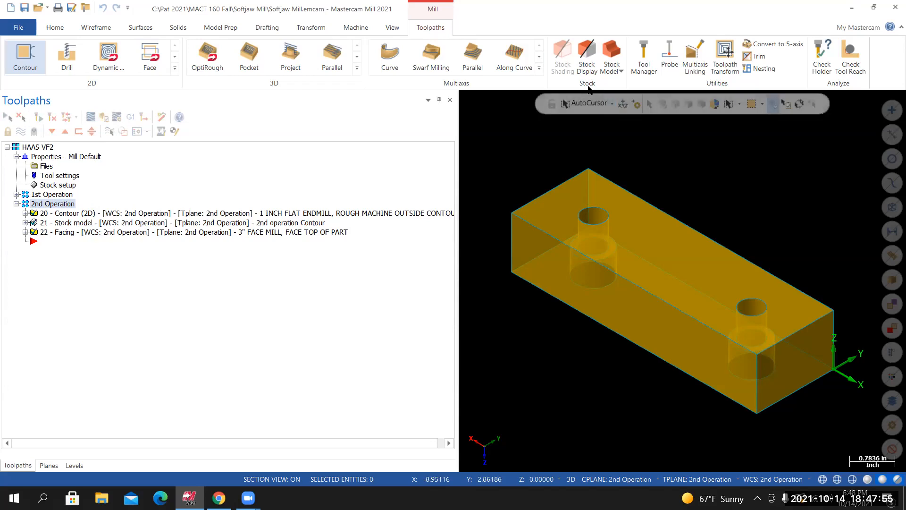
click(618, 57)
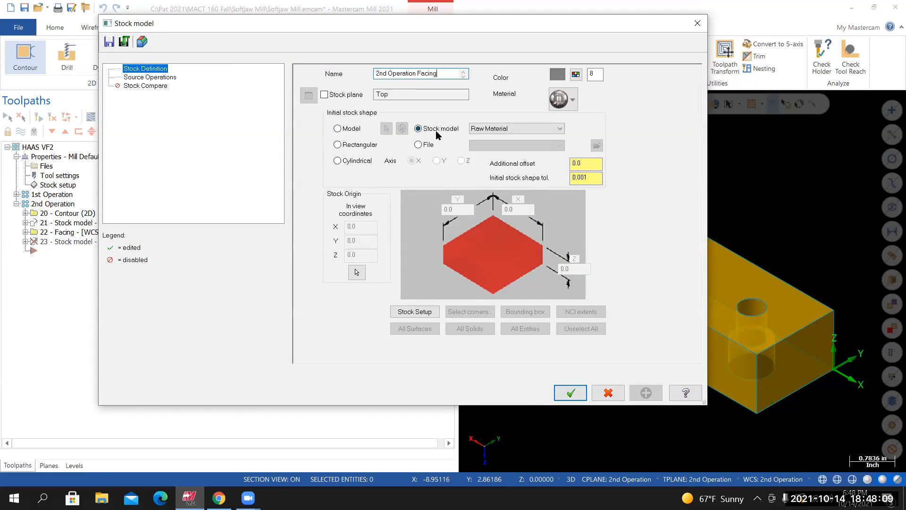
click(546, 132)
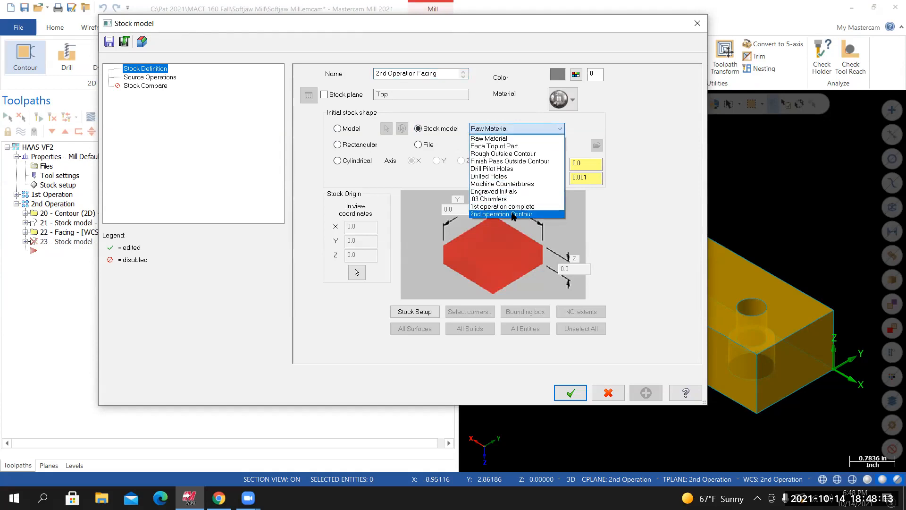
click(501, 214)
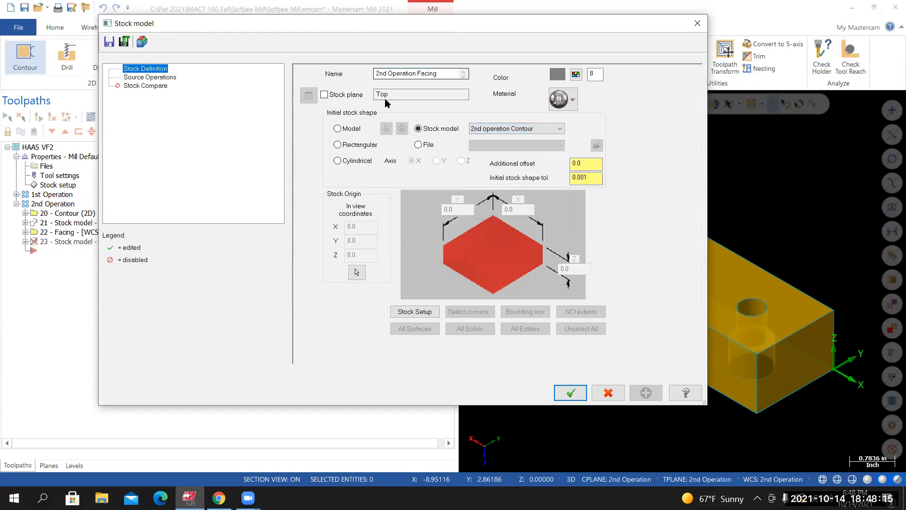
key(BackSpace)
text(o)
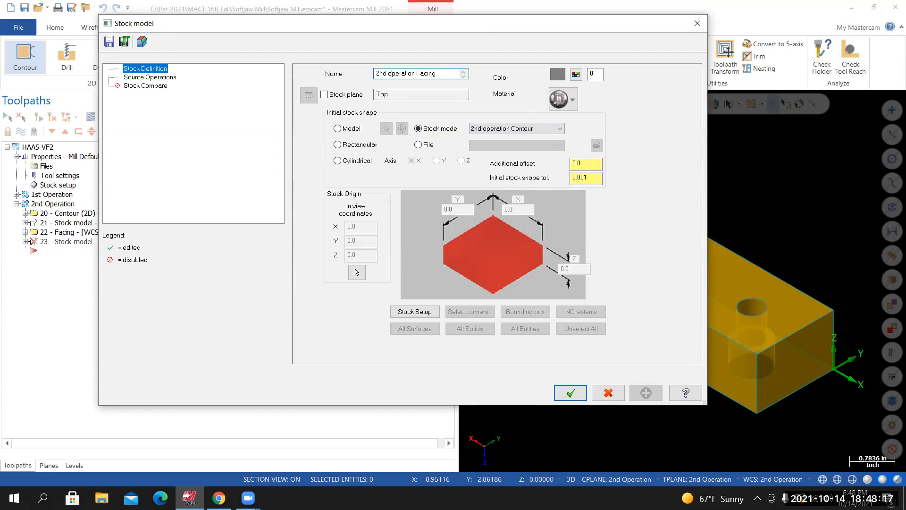
Choose the 3" face mill Facing toolpath as the stock model's source operation and generate the stock model
click(151, 78)
click(486, 134)
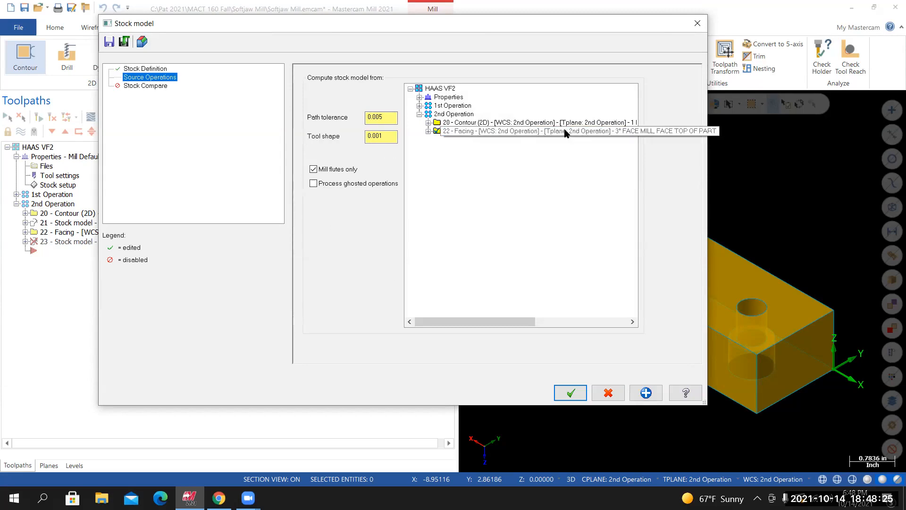
click(570, 394)
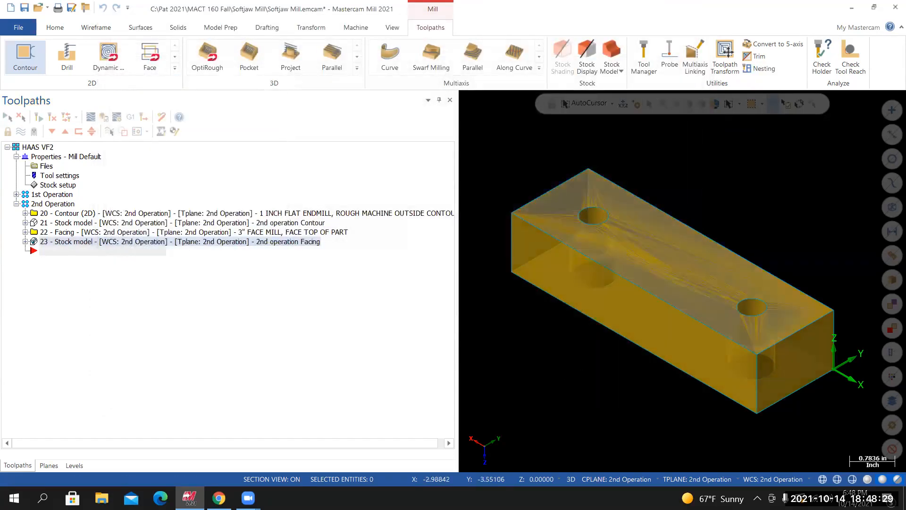
Examine the faced stock model around the counterbored holes and hide its display
middle_drag(604, 325, 568, 235)
scroll(568, 235, up, 3)
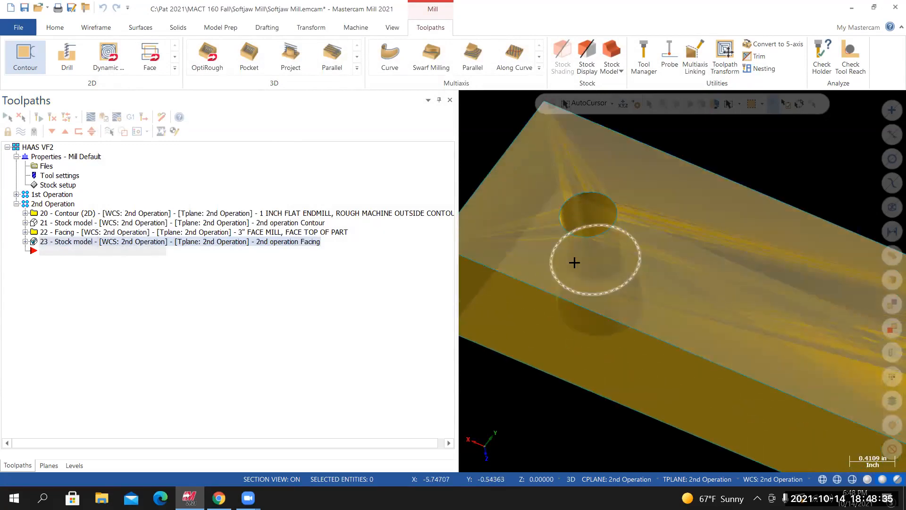
scroll(635, 255, down, 2)
middle_drag(559, 253, 638, 263)
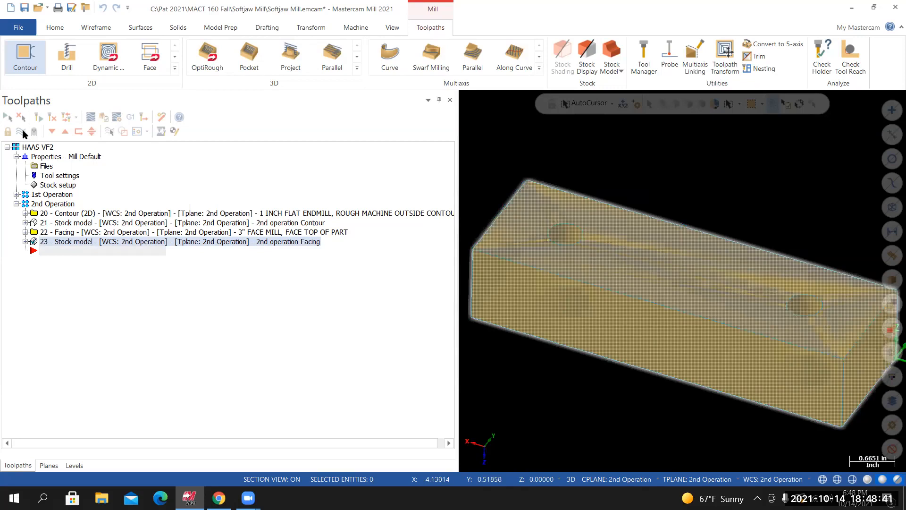
scroll(640, 262, down, 1)
middle_drag(682, 281, 653, 283)
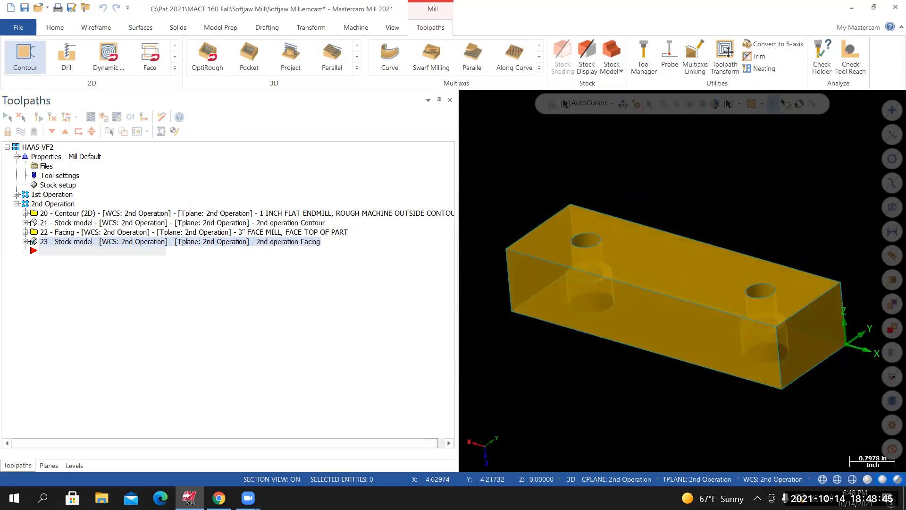
Check the Softjaw 2nd operation instructions in Chrome, return to Mastercam and expand the 1st Operation toolpath group
click(218, 497)
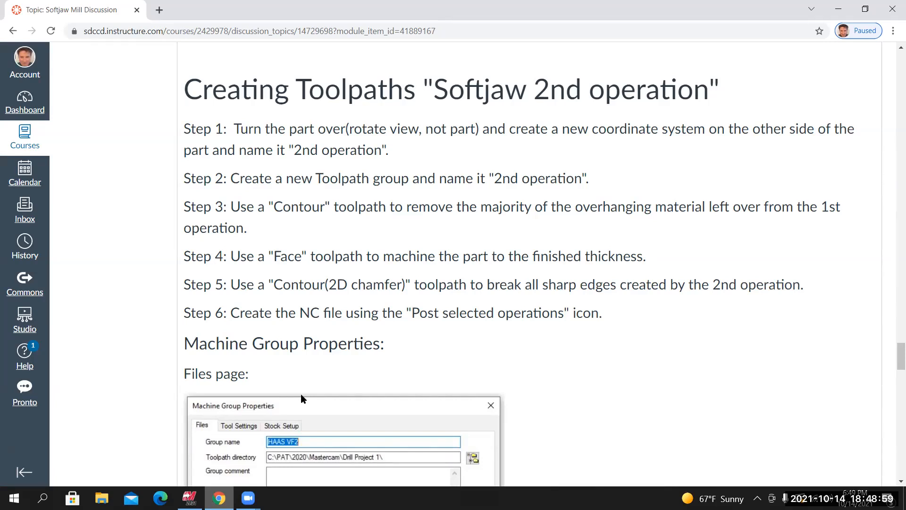
click(190, 498)
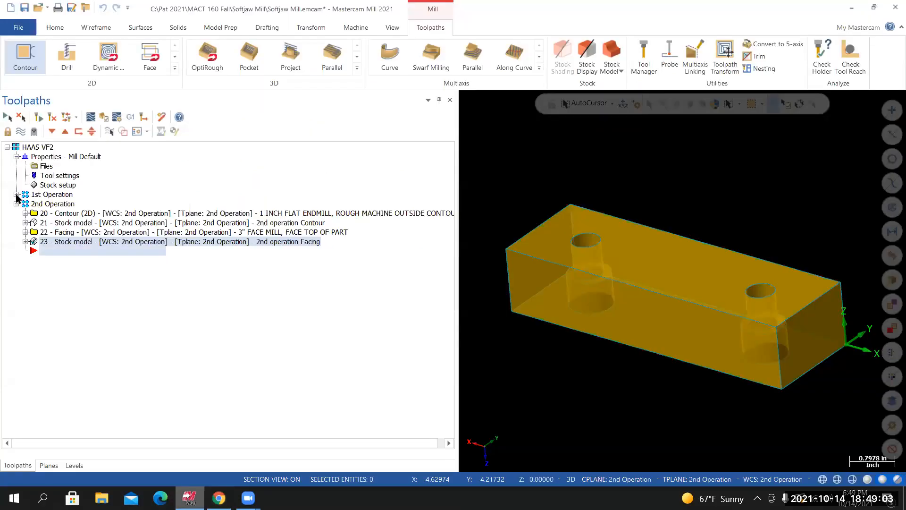
click(16, 194)
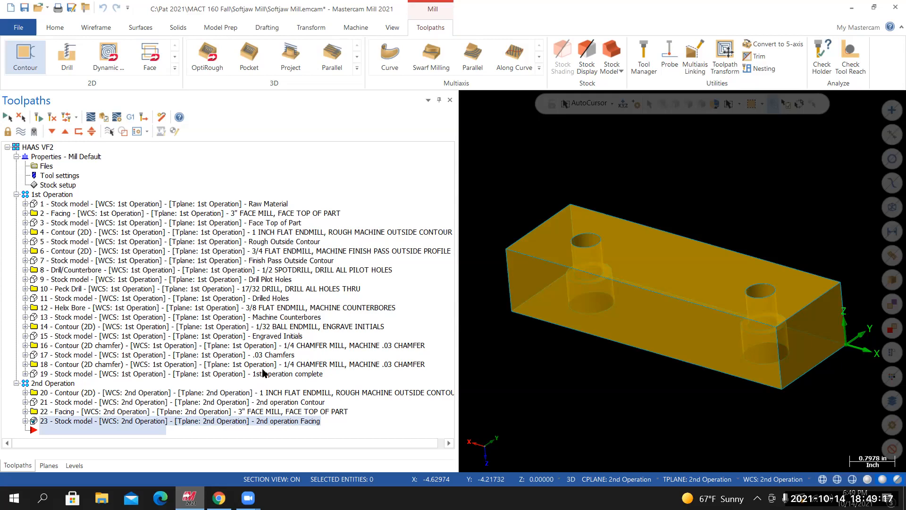
Change the comment of 2D chamfer toolpath 18 to "1/4 CHAMFER MILL, BREAK ALL SHARP EDGES"
click(72, 366)
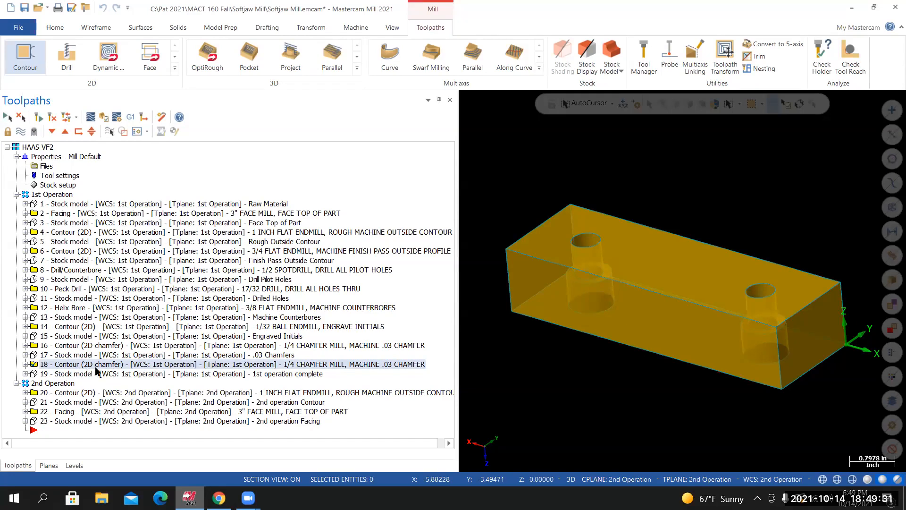
click(25, 364)
click(67, 374)
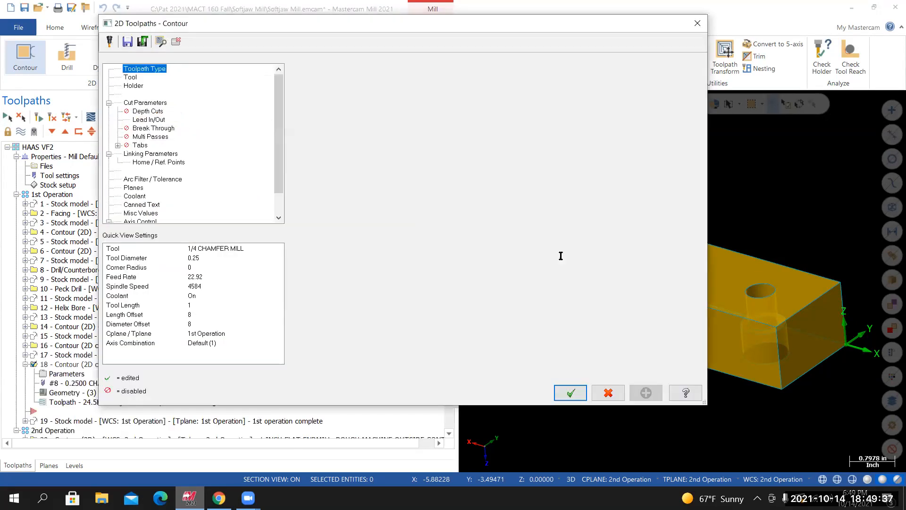
drag(607, 298, 602, 298)
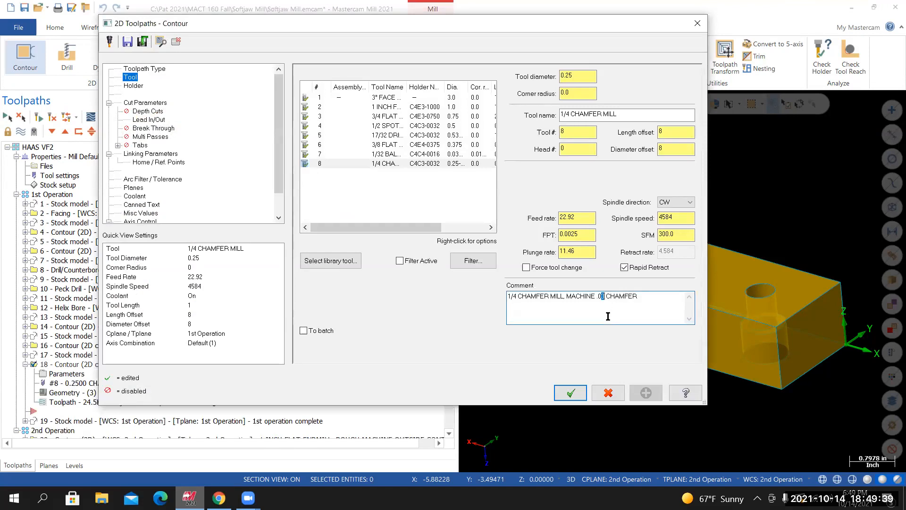
text(1)
shift+drag(585, 306, 574, 306)
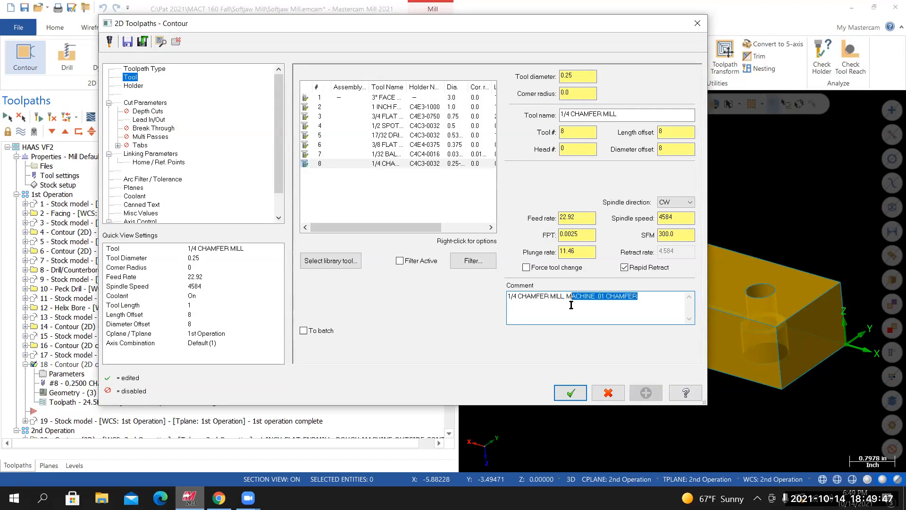
text(b)
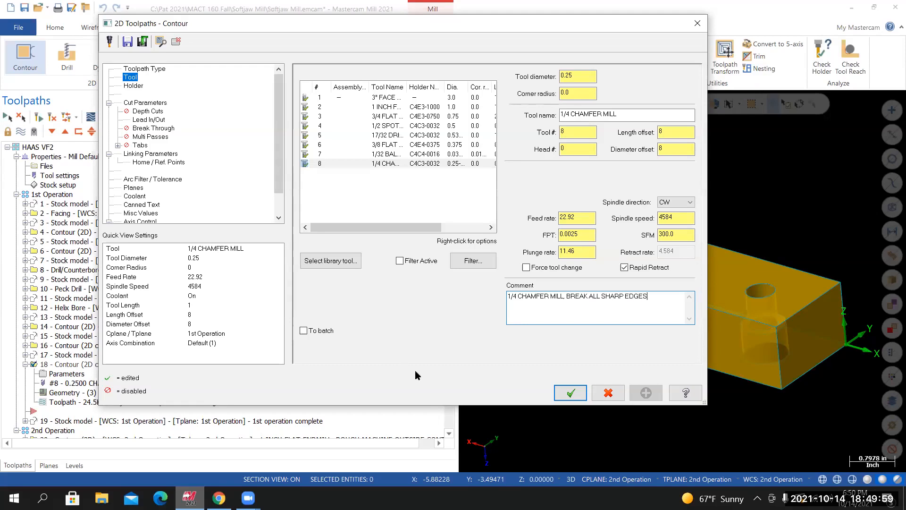
click(571, 393)
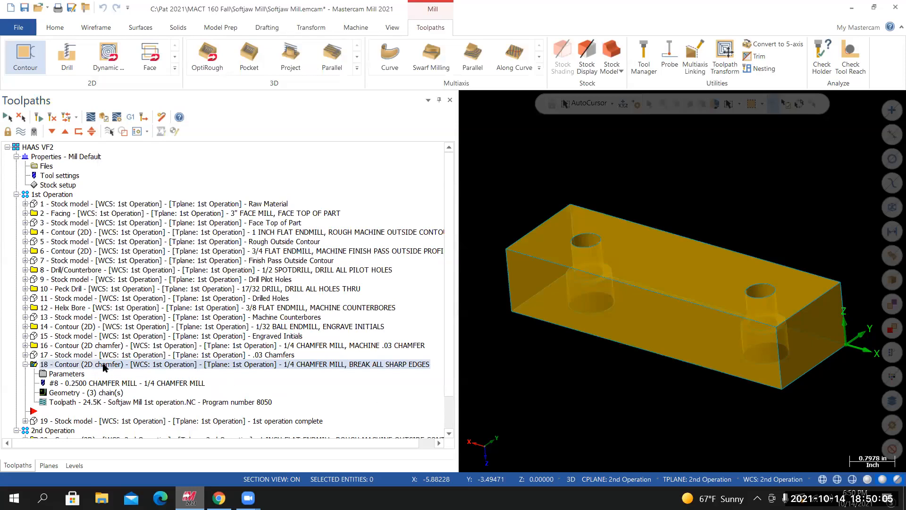
Copy the "BREAK ALL SHARP EDGES" 2D chamfer toolpath from the 1st Operation group
click(51, 364)
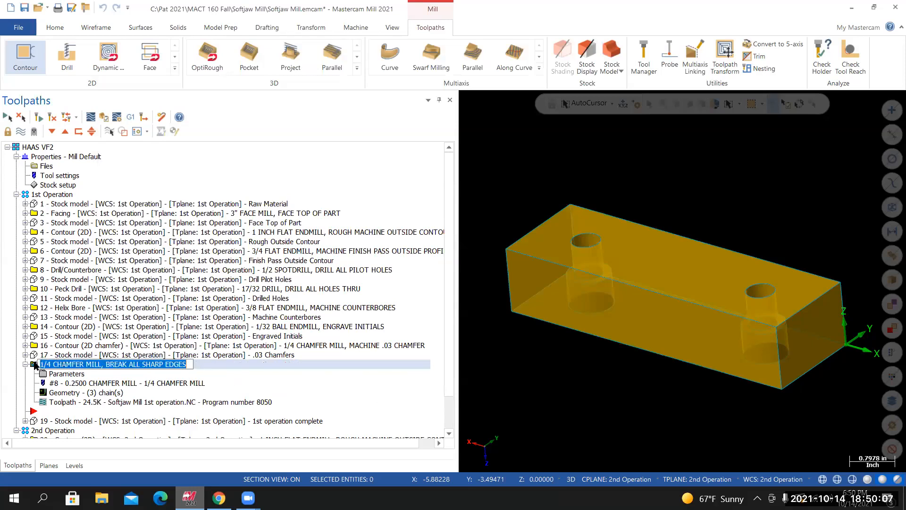
click(35, 364)
right_click(34, 366)
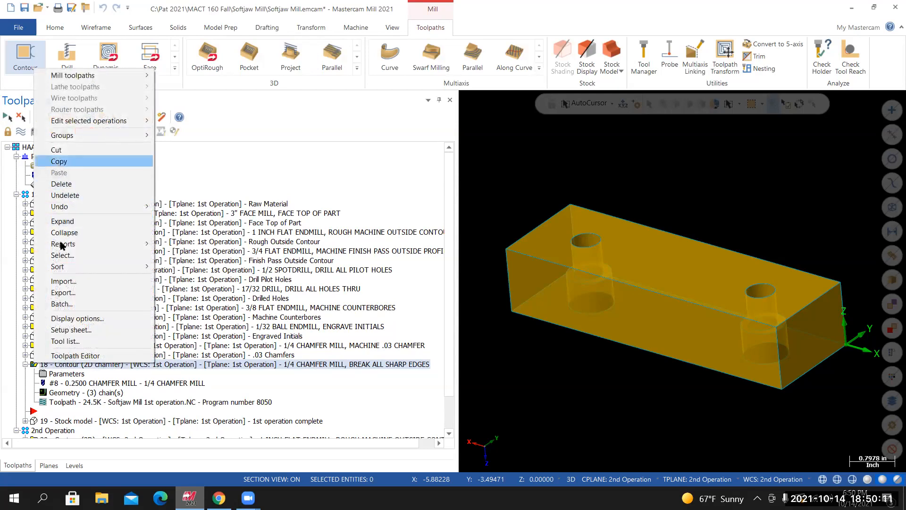
click(59, 161)
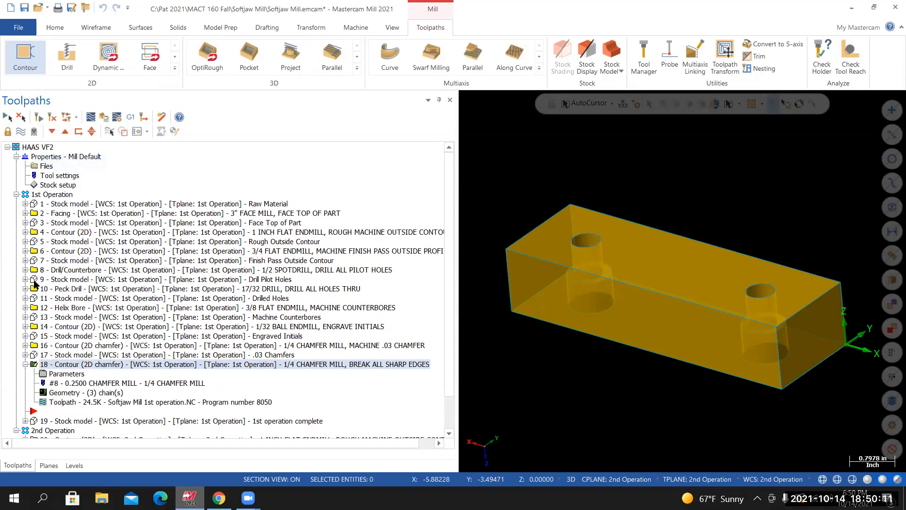
Collapse the 1st Operation group and paste the copied chamfer toolpath at the end of the 2nd Operation group
click(16, 194)
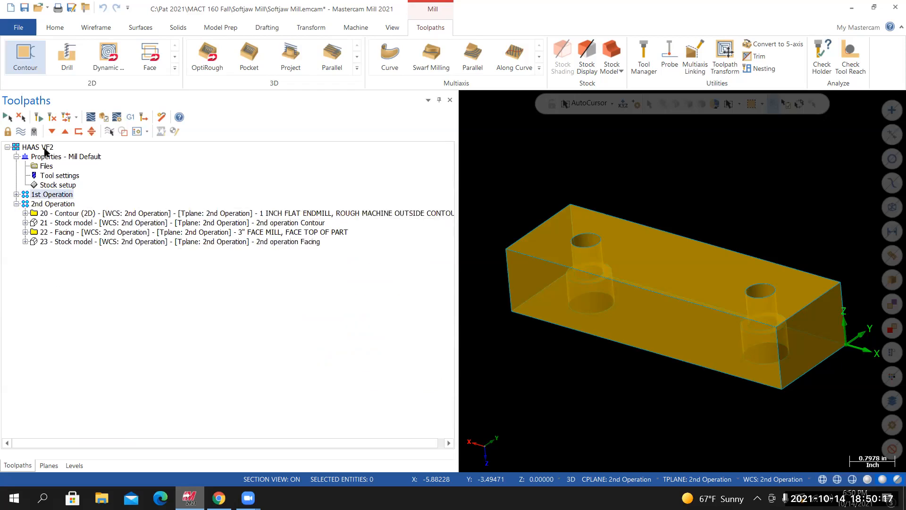
click(52, 131)
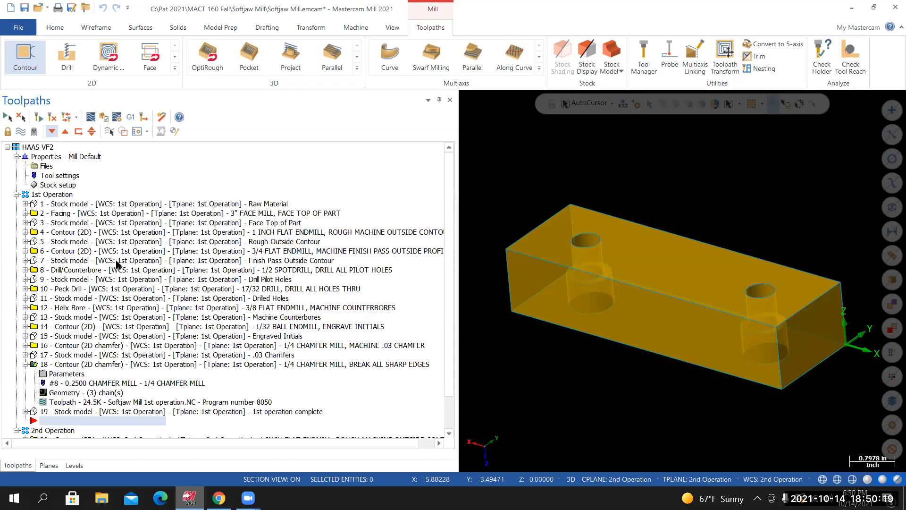
click(52, 131)
click(16, 158)
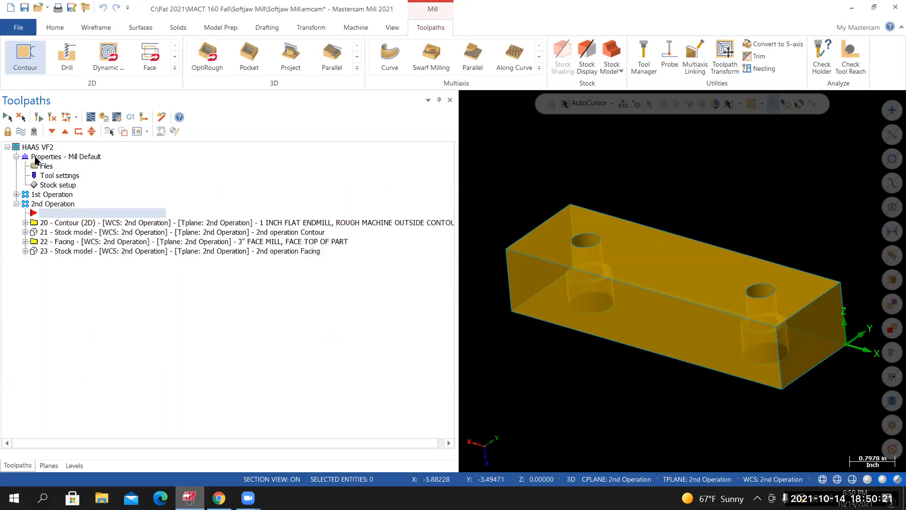
click(52, 132)
click(52, 131)
click(52, 131)
click(52, 131)
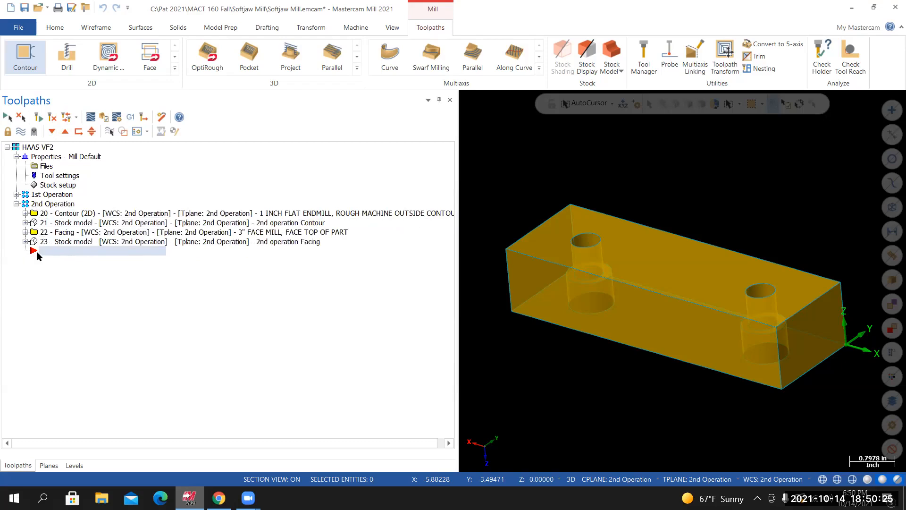
right_click(49, 249)
click(73, 296)
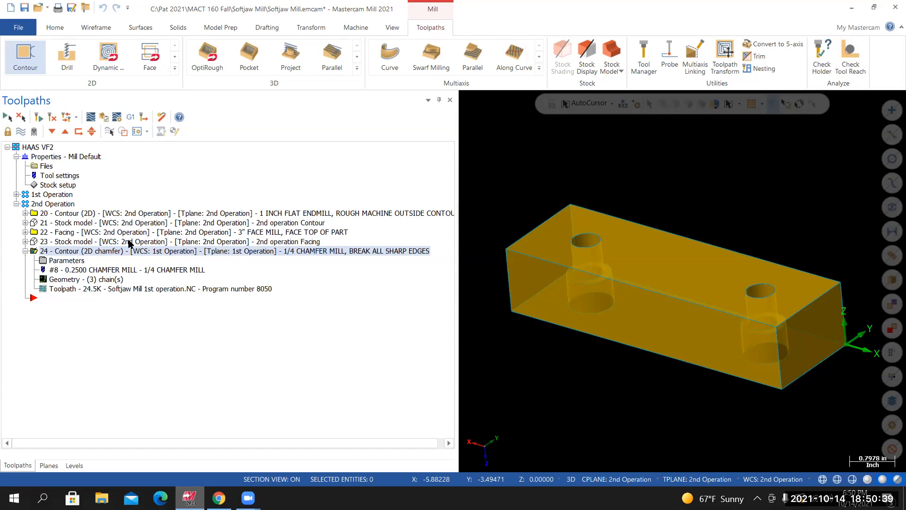
Set the copied chamfer toolpath's working coordinate system, tool plane and construction plane to 2nd Operation
click(61, 263)
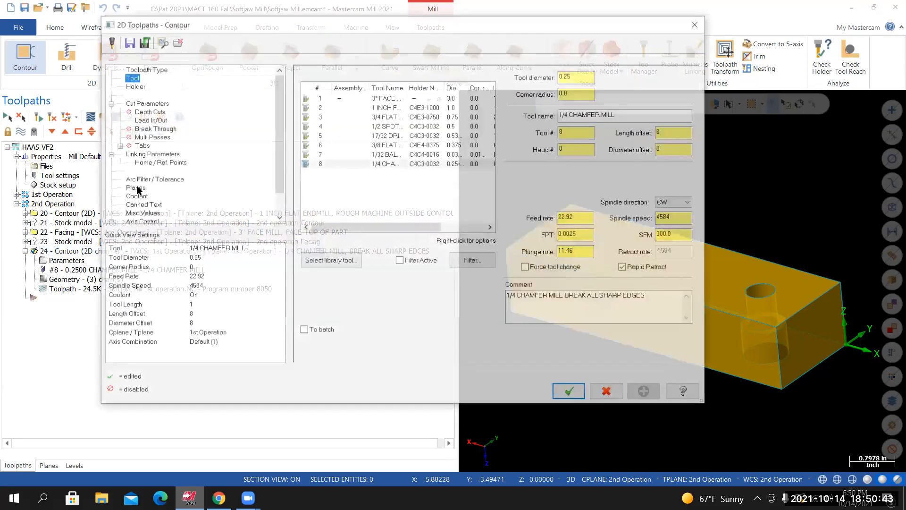
click(149, 189)
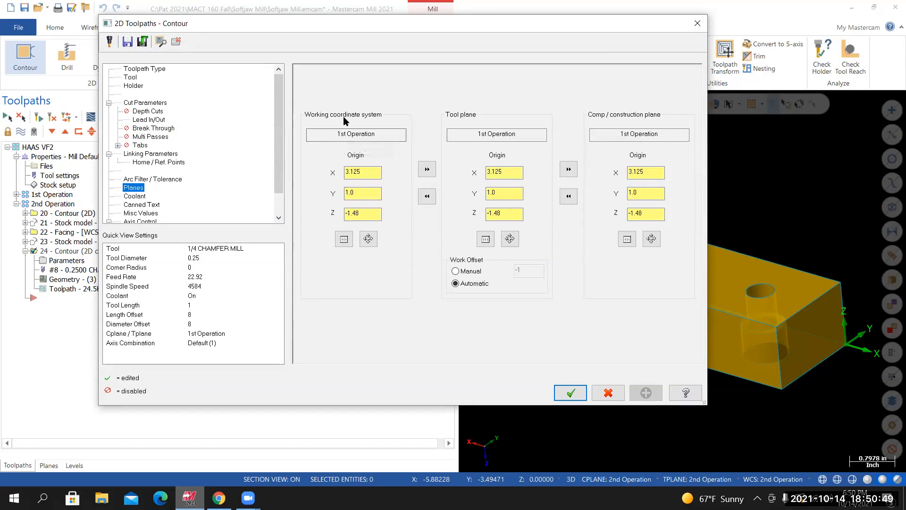
click(344, 240)
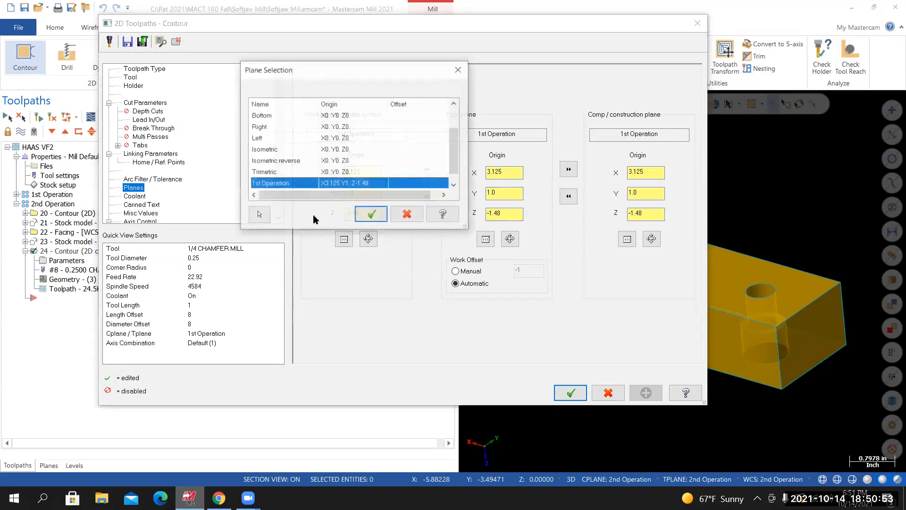
scroll(272, 187, down, 1)
click(272, 184)
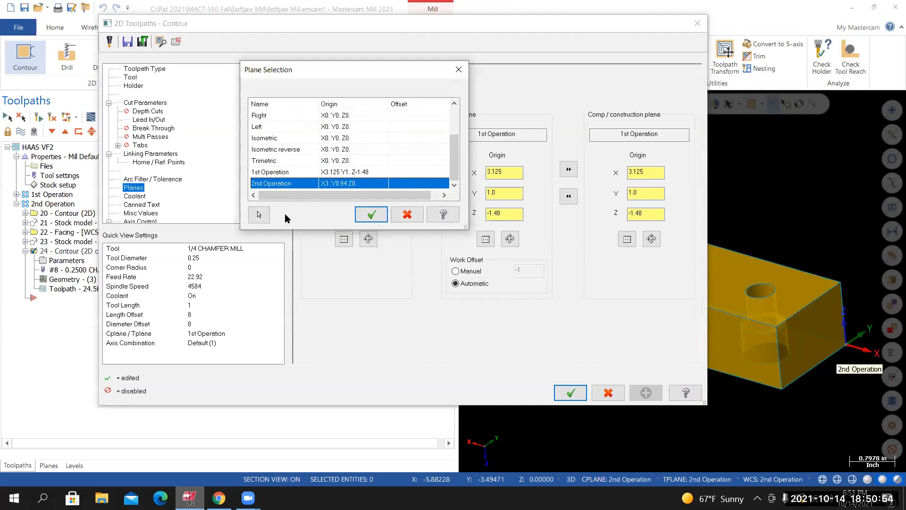
click(370, 215)
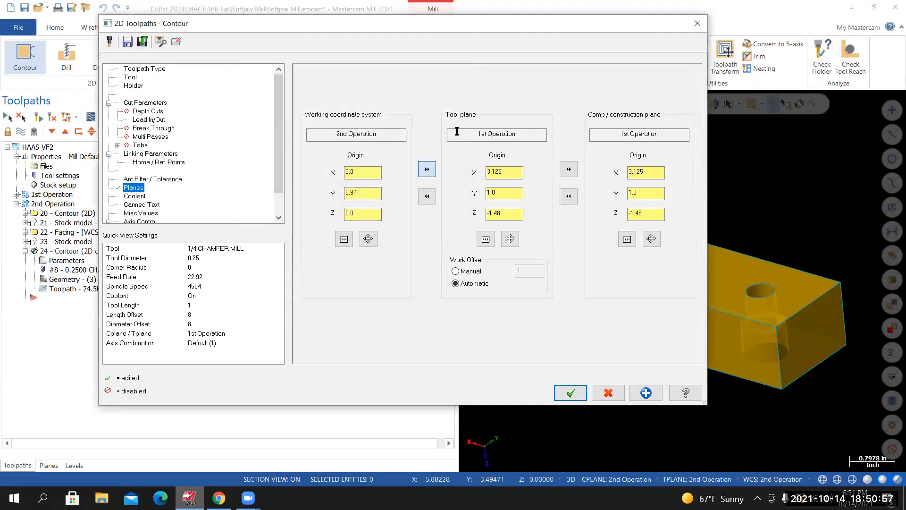
click(569, 169)
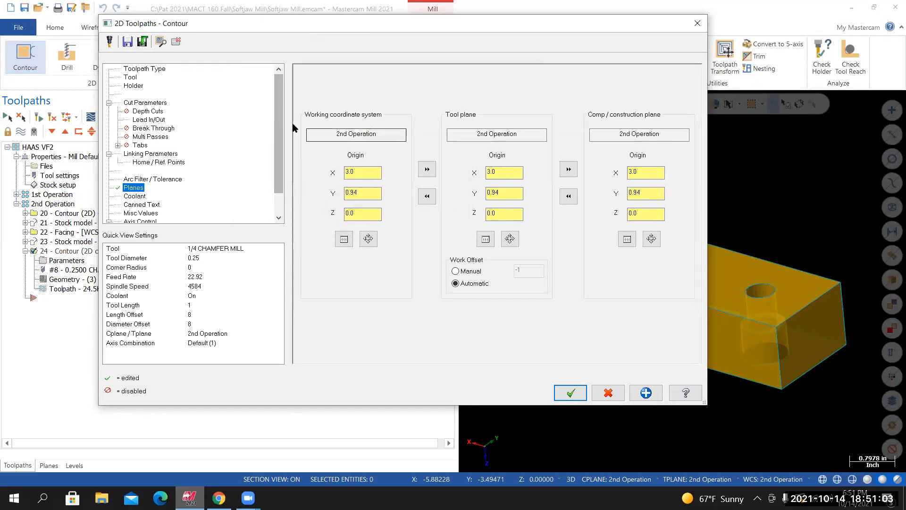
Rechain all geometry of the chamfer toolpath using wireframe chaining, starting with the outer edge loop of the part's top face
click(147, 70)
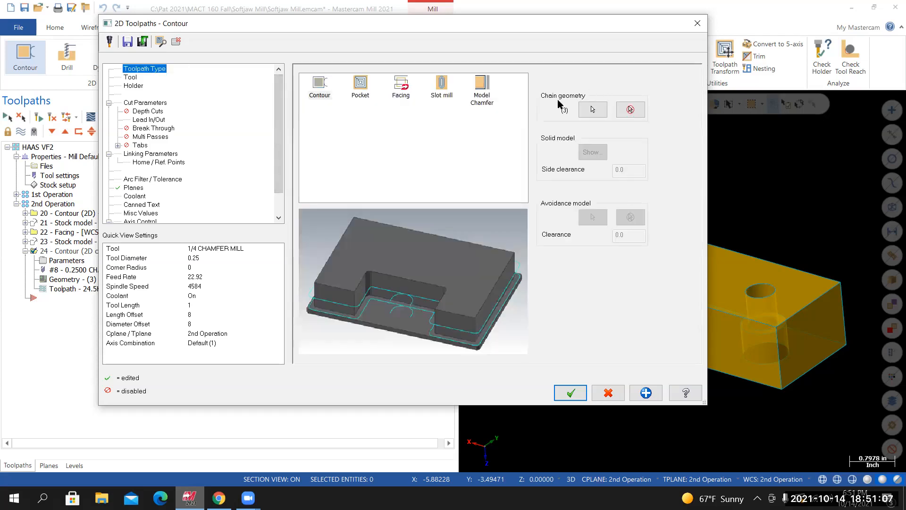
click(593, 110)
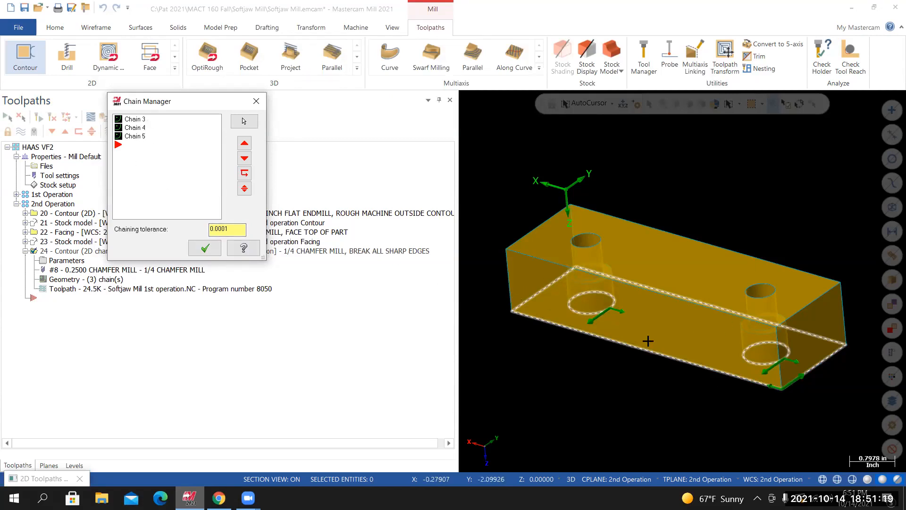
right_click(161, 164)
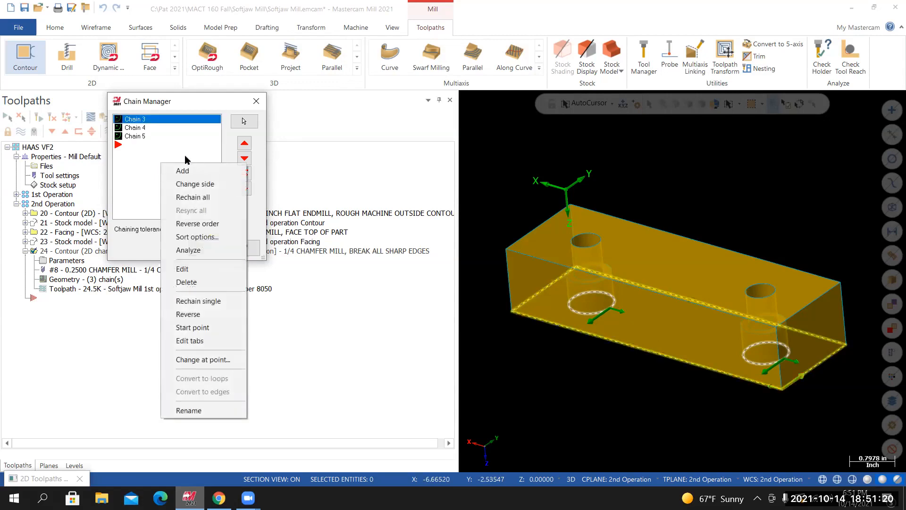
click(193, 197)
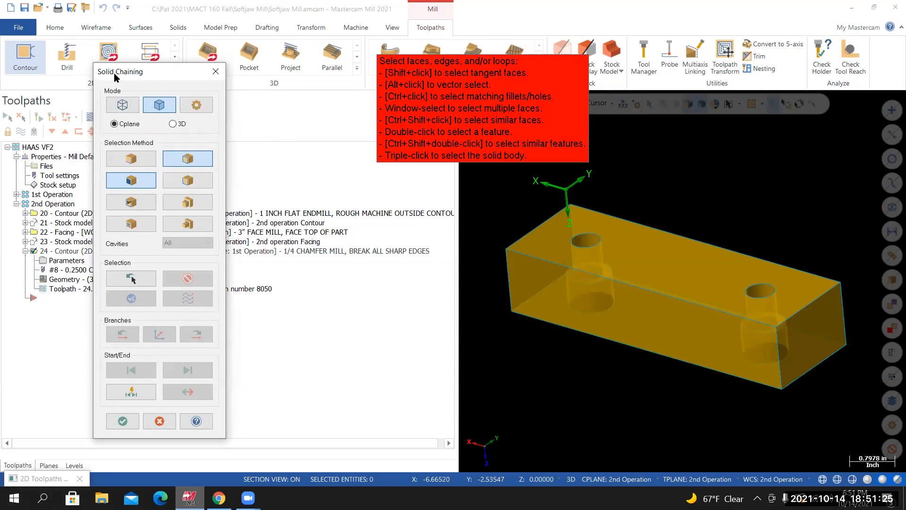
click(122, 105)
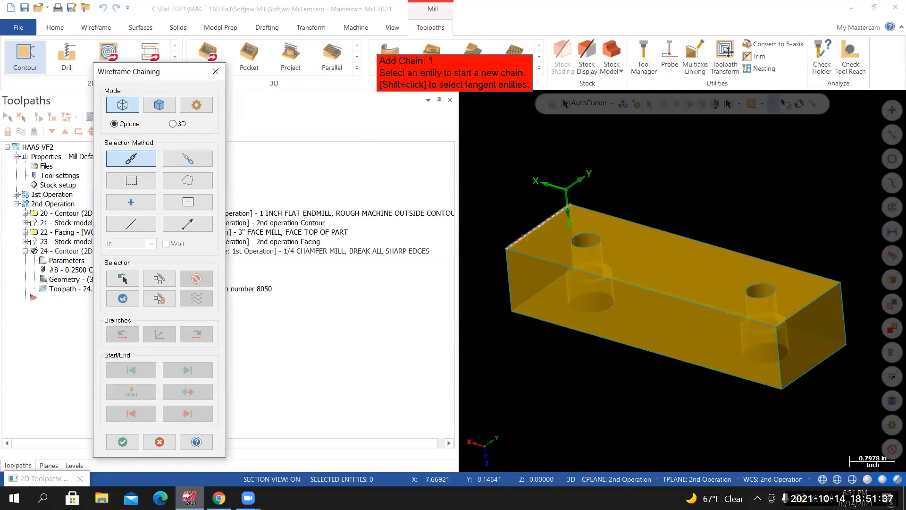
click(525, 235)
Chain the top edges of both holes, reversing the first hole's chain direction, and accept the new chamfer geometry
scroll(531, 279, up, 2)
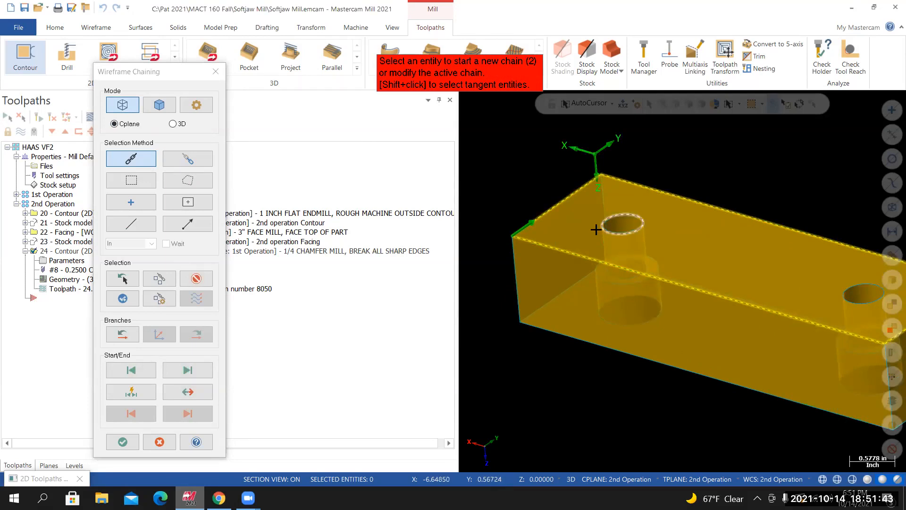
click(595, 230)
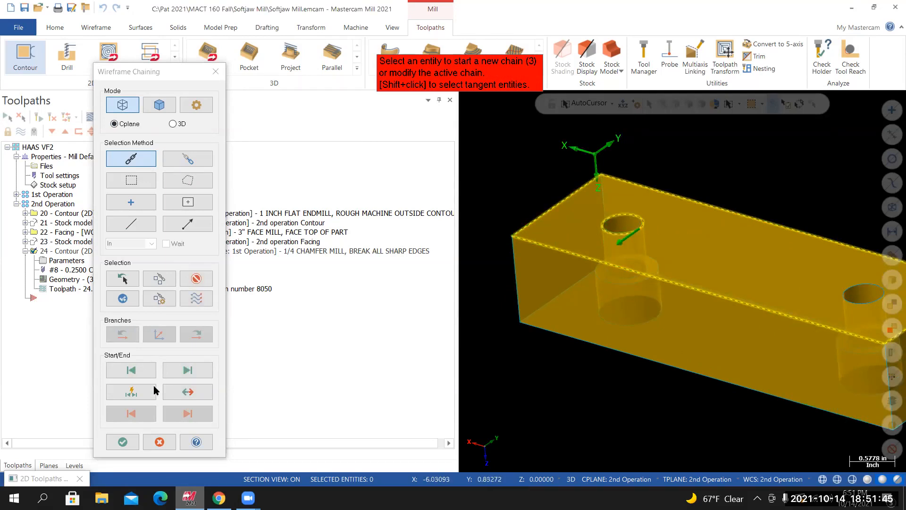
click(197, 389)
scroll(700, 348, down, 1)
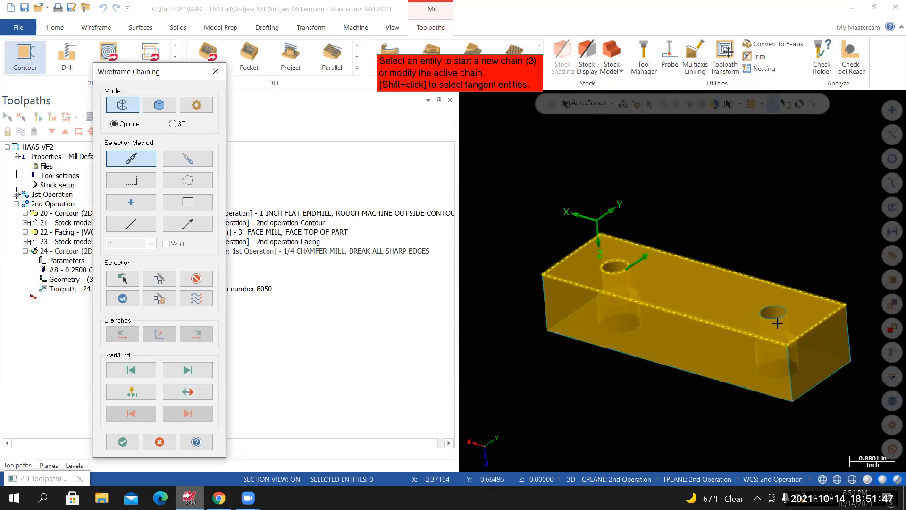
scroll(803, 300, up, 2)
click(799, 296)
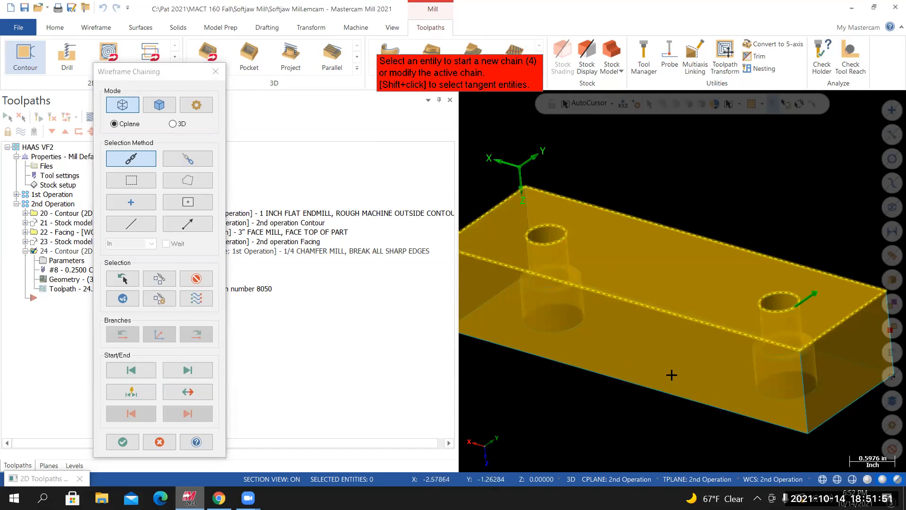
scroll(666, 375, down, 2)
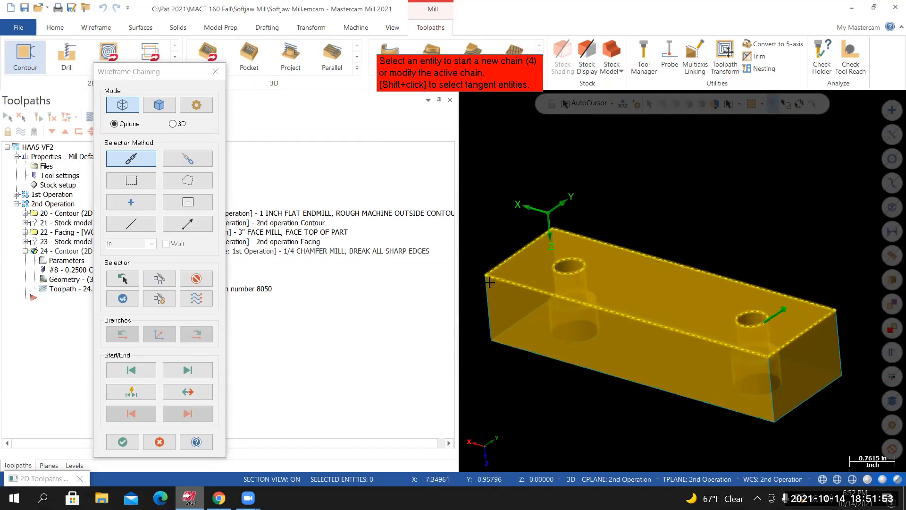
click(122, 442)
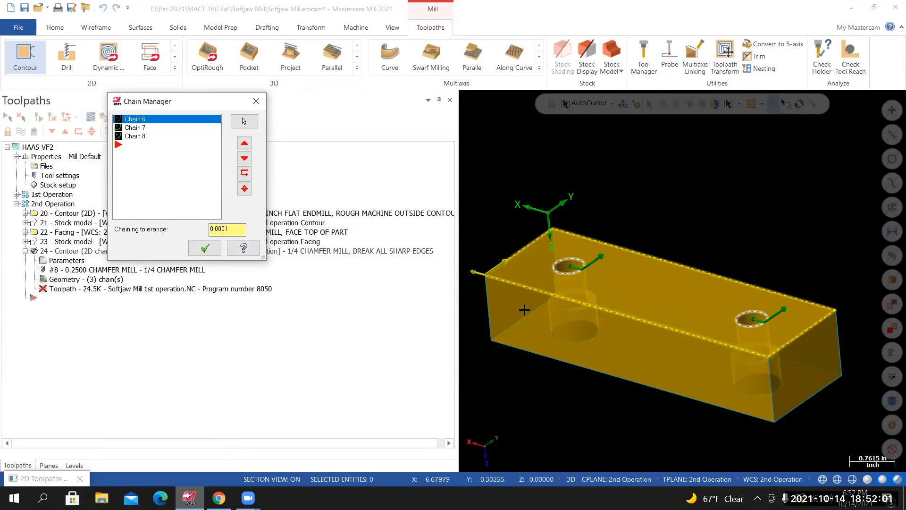
scroll(518, 314, down, 1)
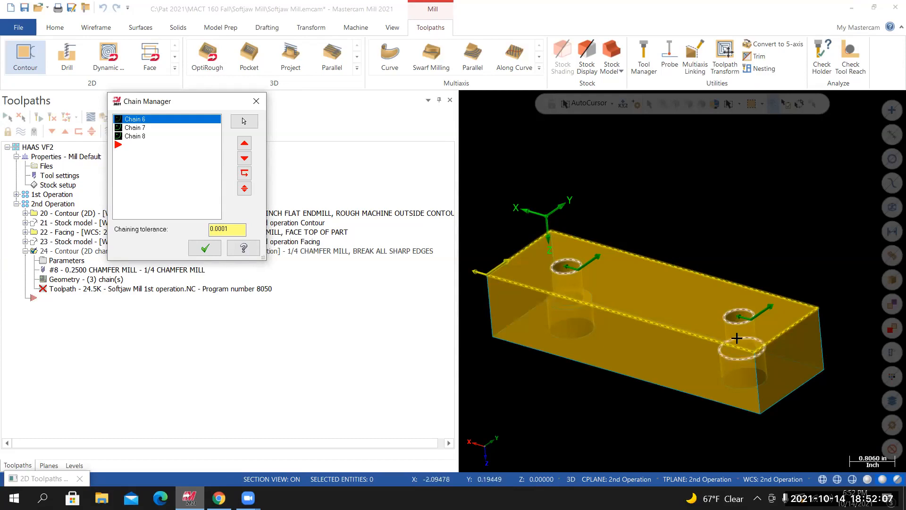
click(205, 248)
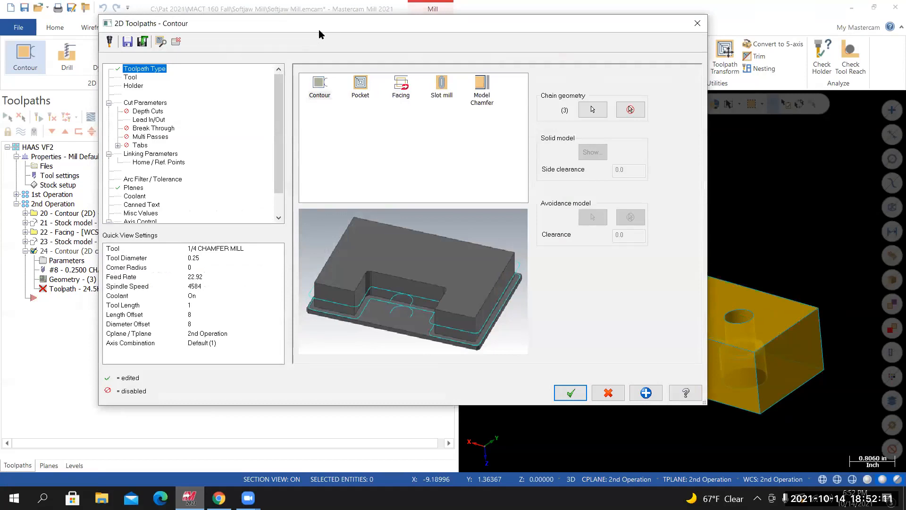
Extend the chamfer toolpath's comment to "1/4 CHAMFER MILL, BREAK ALL SHARP EDGES 2ND OPERATION"
drag(319, 31, 319, 18)
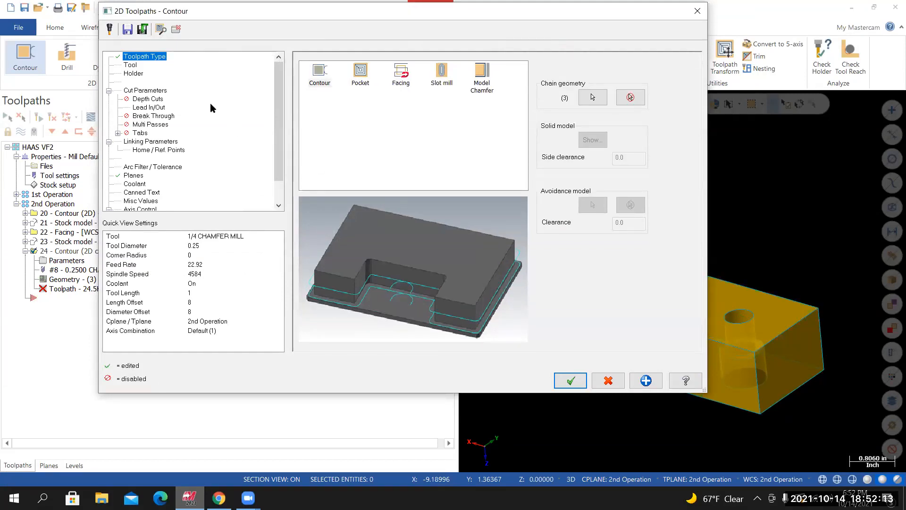
click(131, 66)
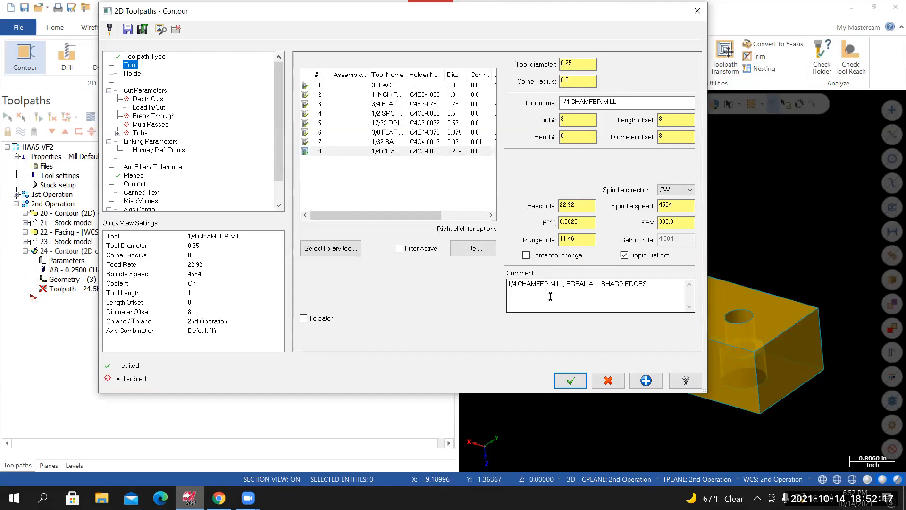
click(656, 285)
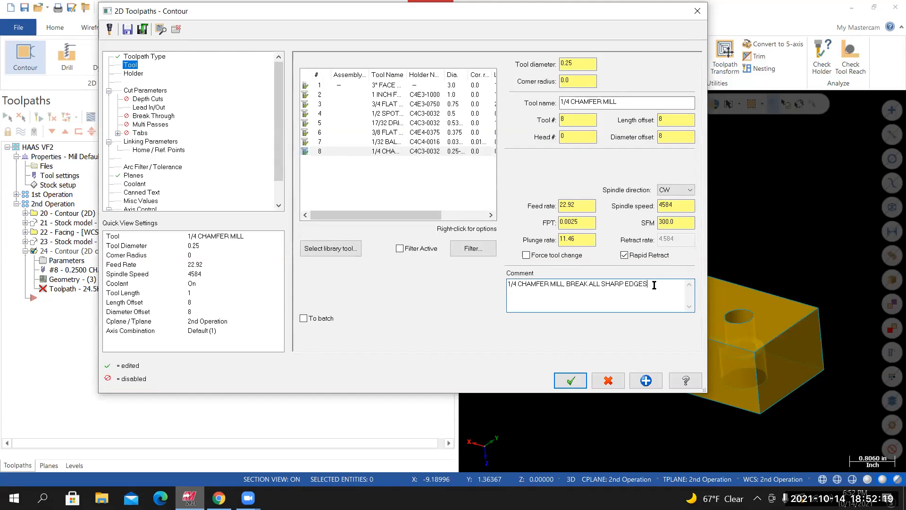
text(2ND OPERATION)
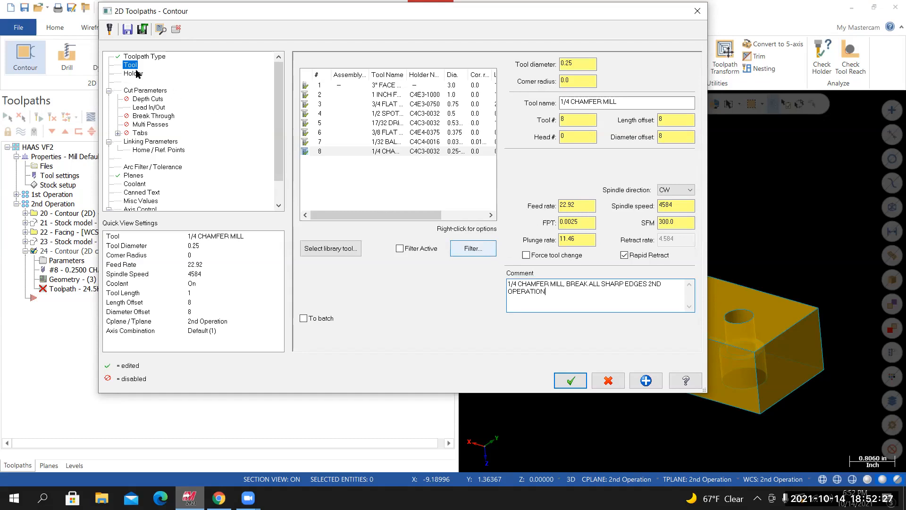
Review the chamfer toolpath's holder, cut parameters and linking parameters, and accept the edited toolpath
click(136, 74)
click(144, 91)
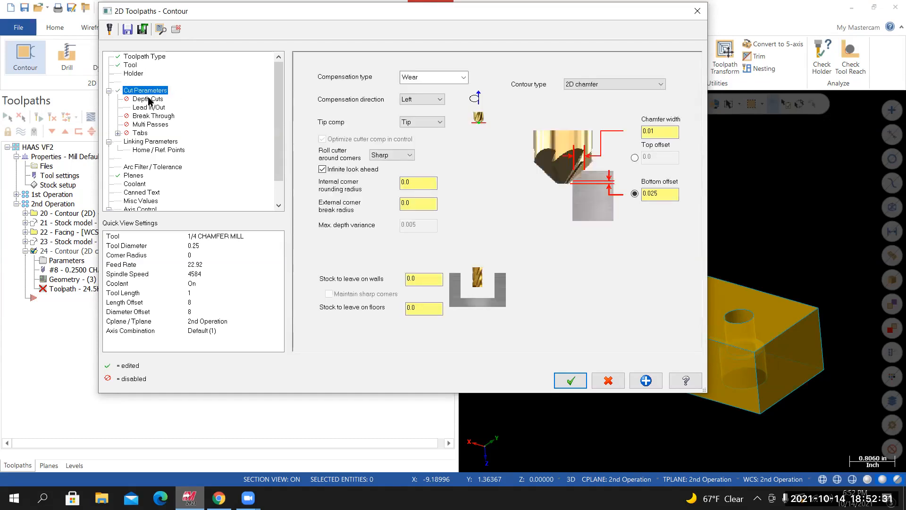
click(151, 142)
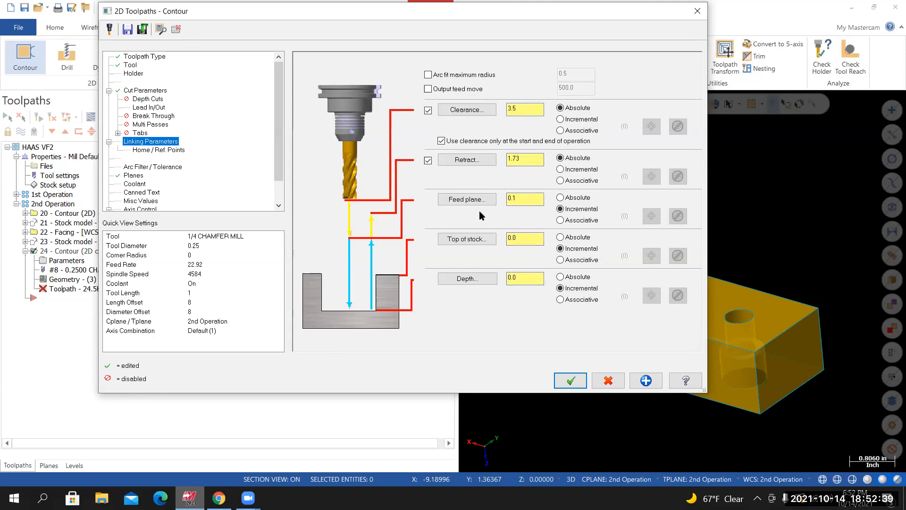
click(561, 378)
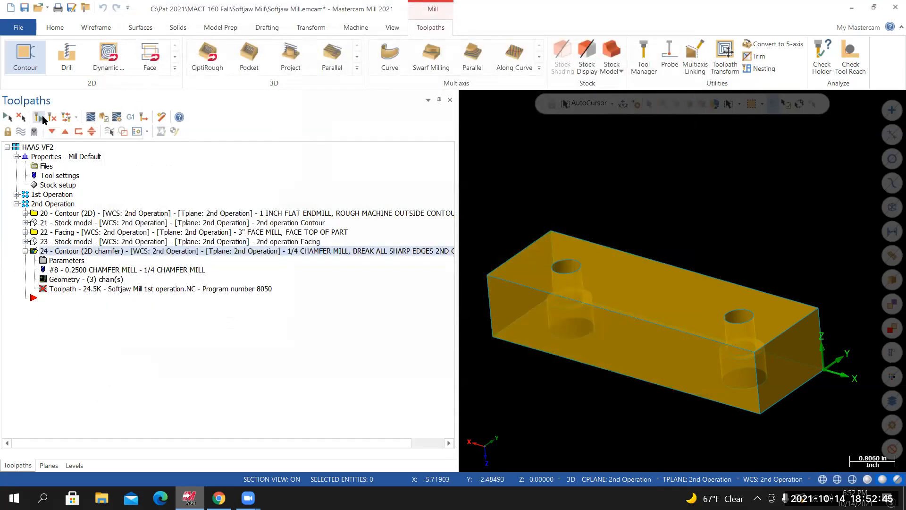
Regenerate the 2nd Operation chamfer toolpath and backplot it to inspect the tool motion around the top edges and holes
click(38, 117)
click(89, 117)
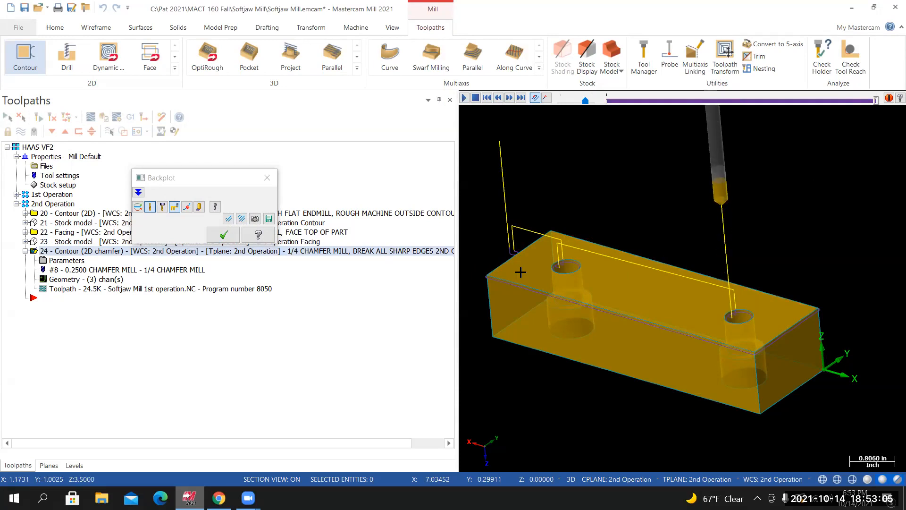
middle_drag(605, 296, 634, 282)
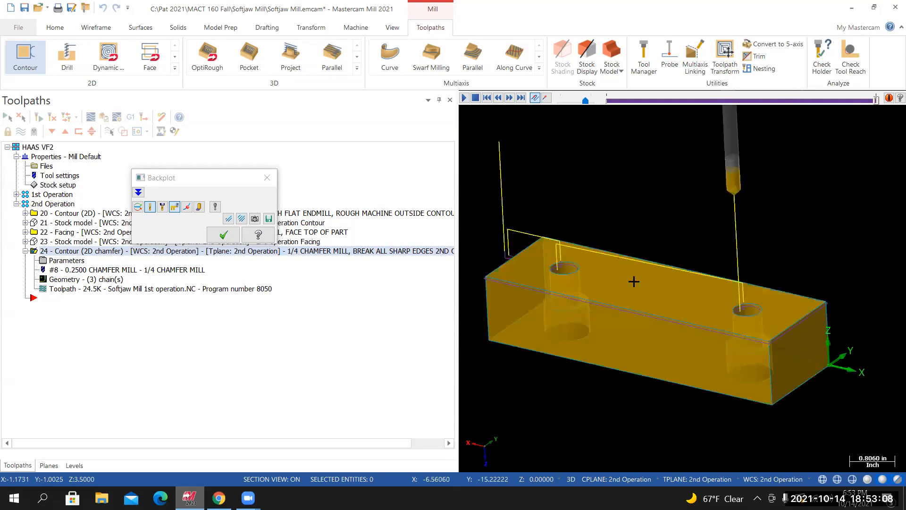
click(268, 178)
click(6, 28)
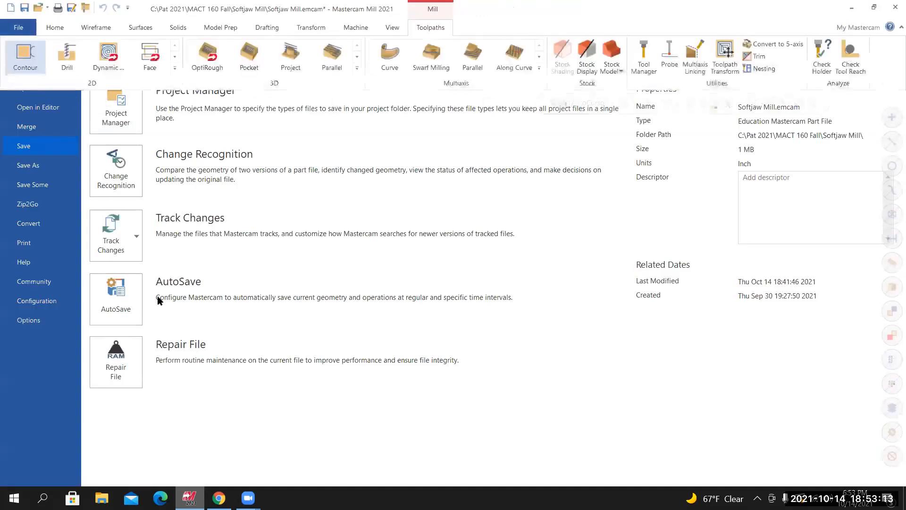
key(Escape)
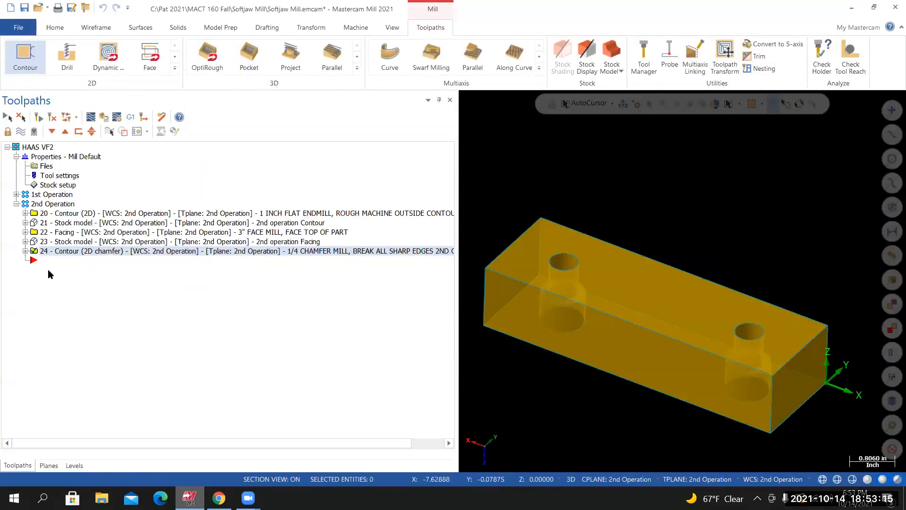
Select all toolpaths in the 2nd Operation group and run their full machining verification on the stock
click(44, 204)
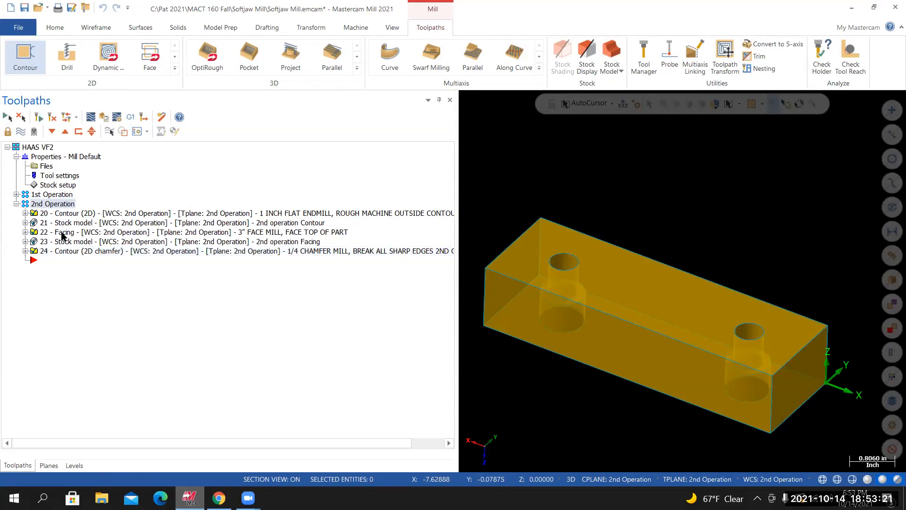
click(103, 119)
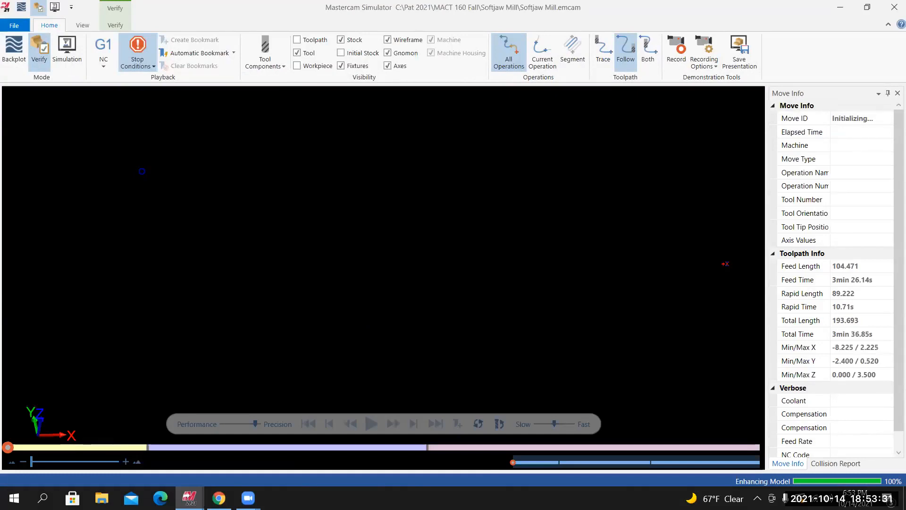
middle_drag(245, 212, 236, 193)
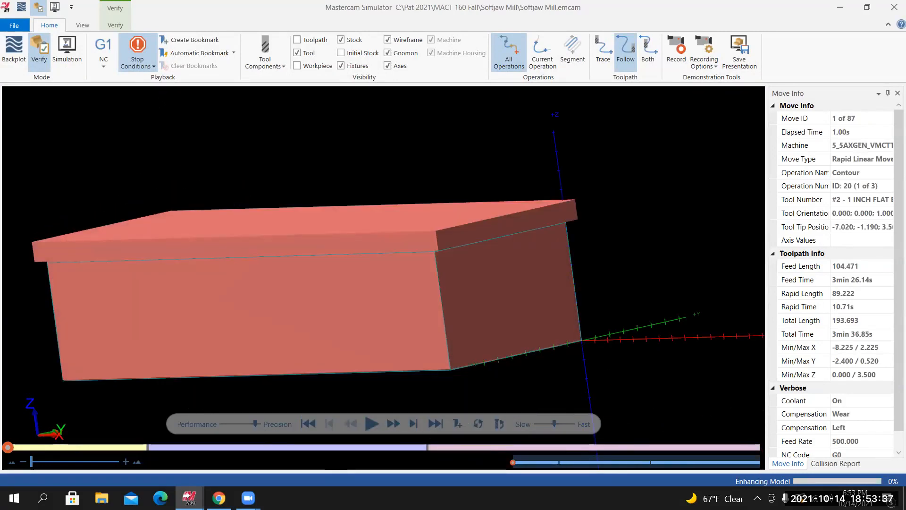
click(146, 69)
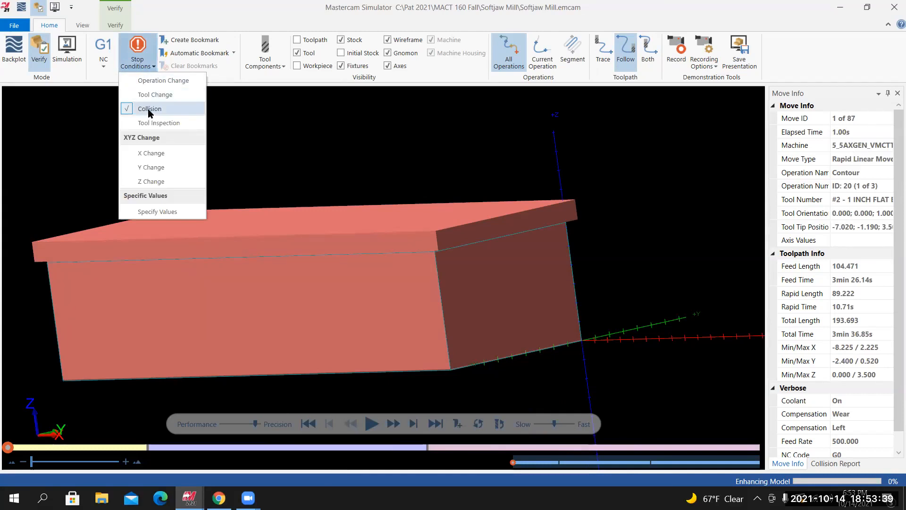
click(193, 24)
middle_drag(236, 194, 255, 217)
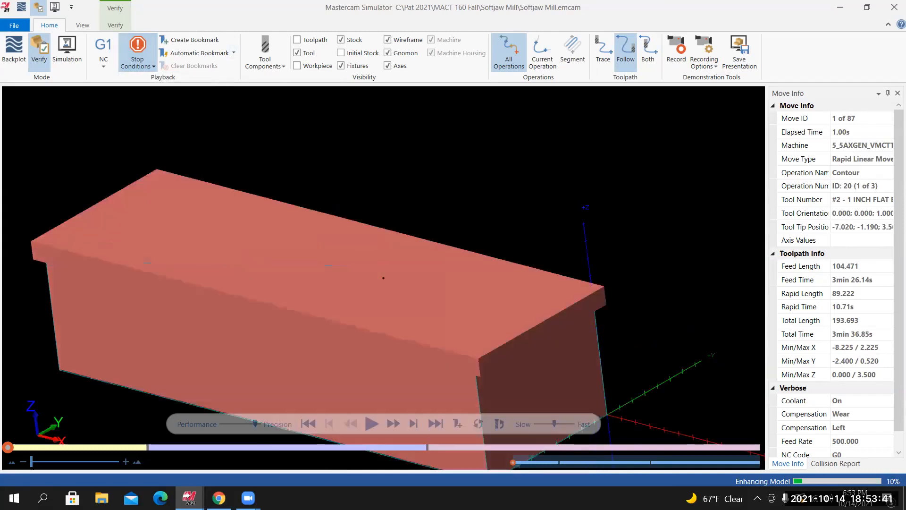
scroll(267, 230, down, 4)
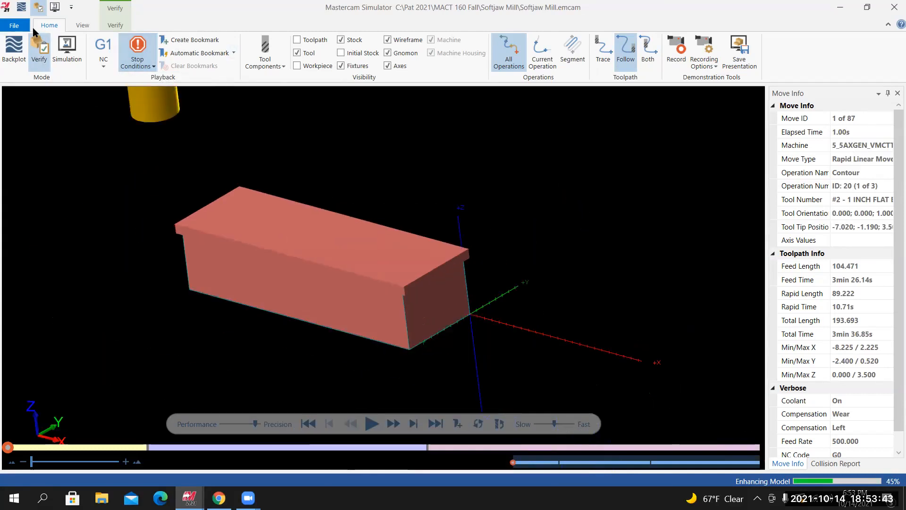
click(372, 427)
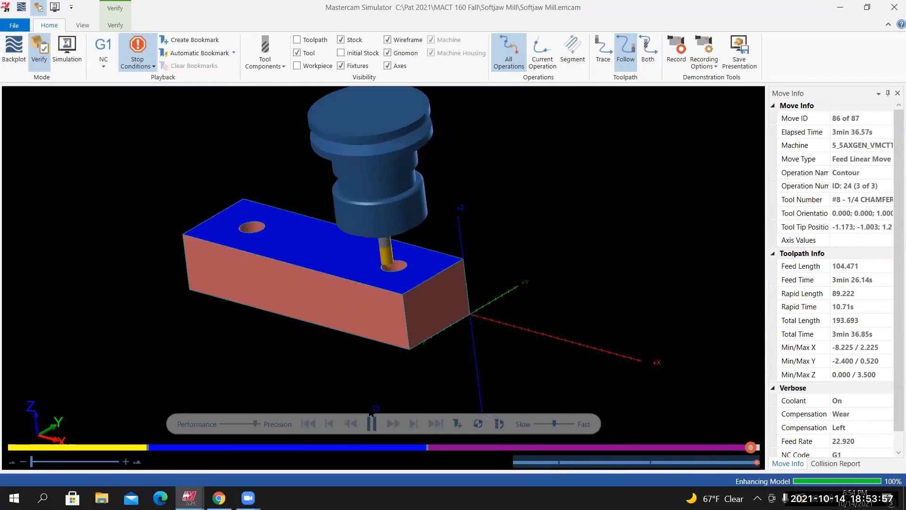
Examine the machined stock's top edges and hole rims up close for the broken sharp edges
middle_drag(312, 279, 310, 293)
scroll(207, 209, up, 3)
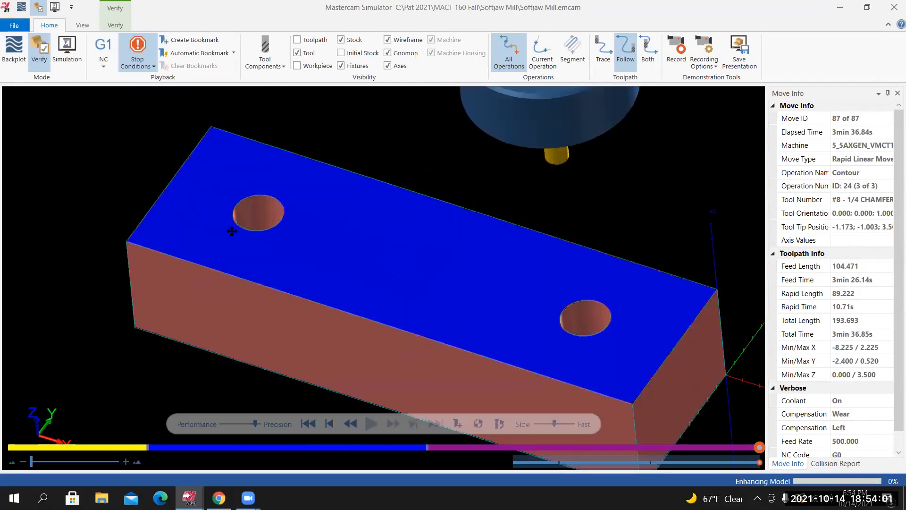
scroll(232, 232, up, 3)
middle_drag(214, 241, 120, 247)
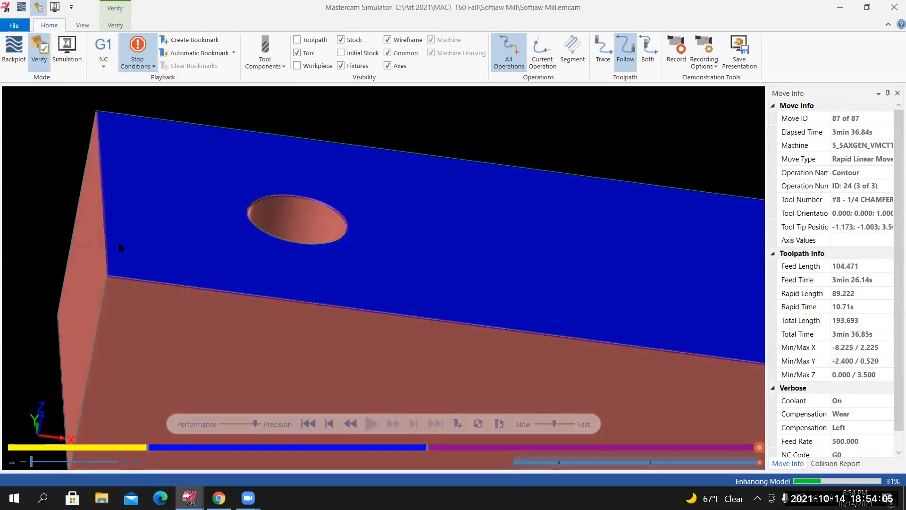
scroll(118, 249, up, 2)
scroll(104, 243, down, 1)
scroll(84, 264, up, 1)
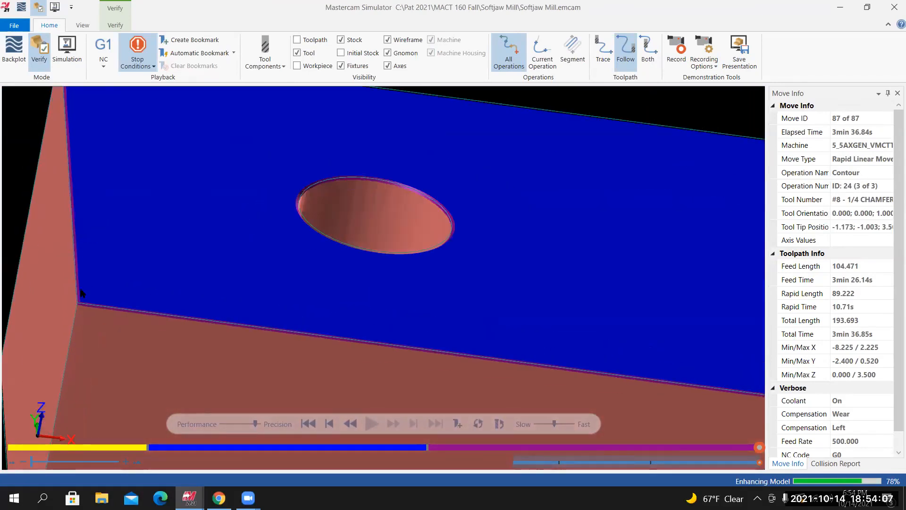
middle_drag(343, 243, 554, 328)
scroll(333, 257, down, 3)
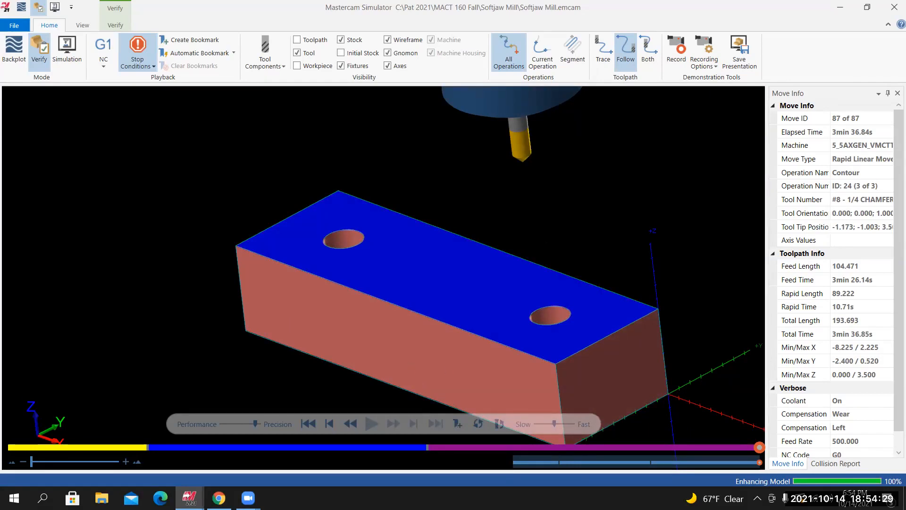
Save the verified stock as an STL file named "Softjaw Mill finished part" in the Softjaw Mill folder
click(115, 25)
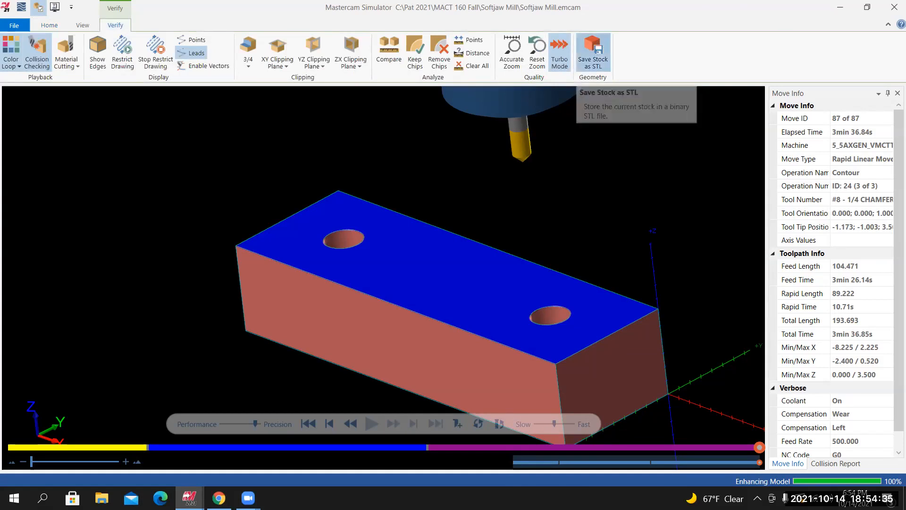
click(594, 51)
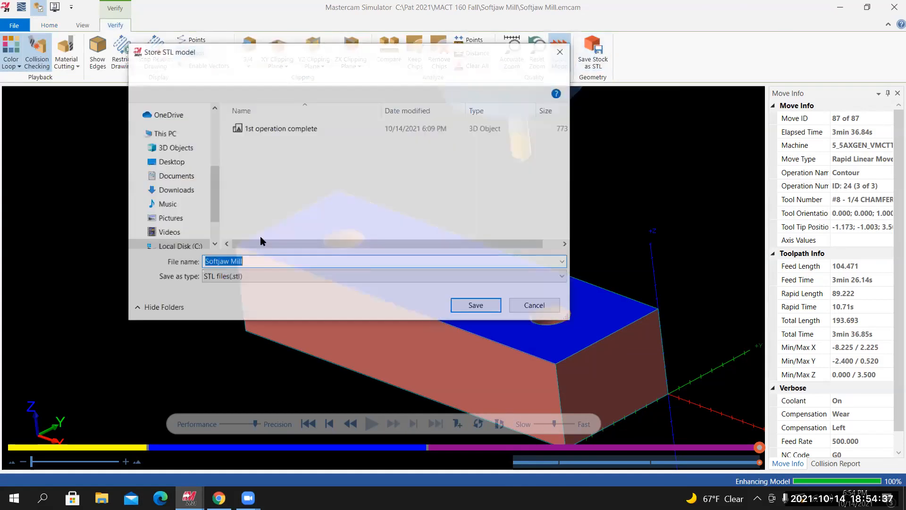
click(261, 262)
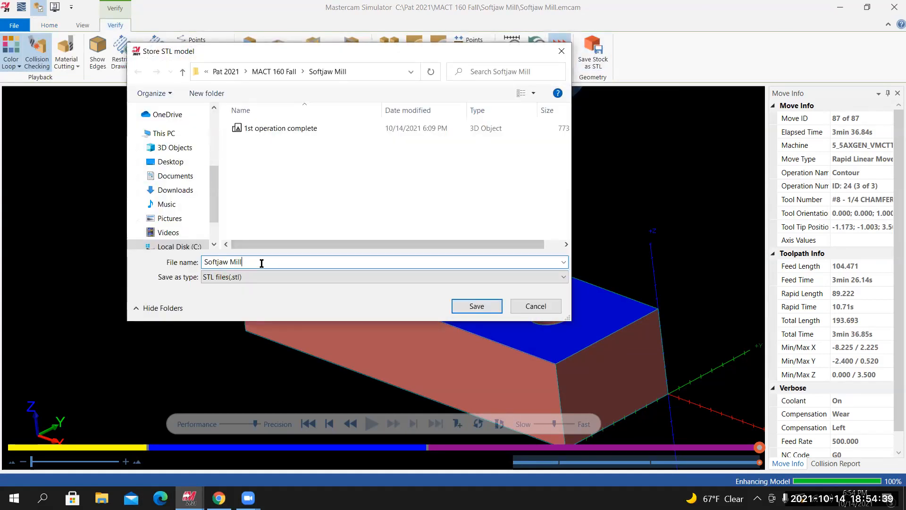
text(COMPL)
key(BackSpace)
key(BackSpace)
key(BackSpace)
key(BackSpace)
key(BackSpace)
text(fini)
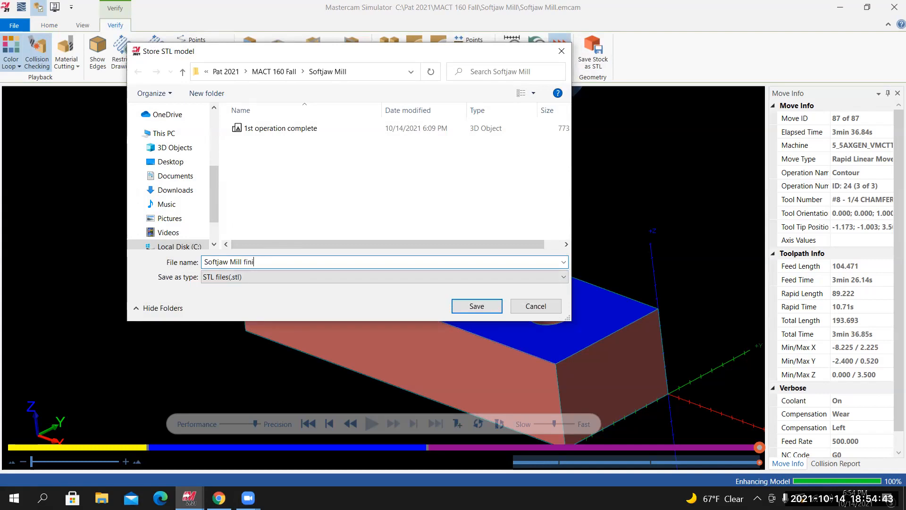
text(shed part)
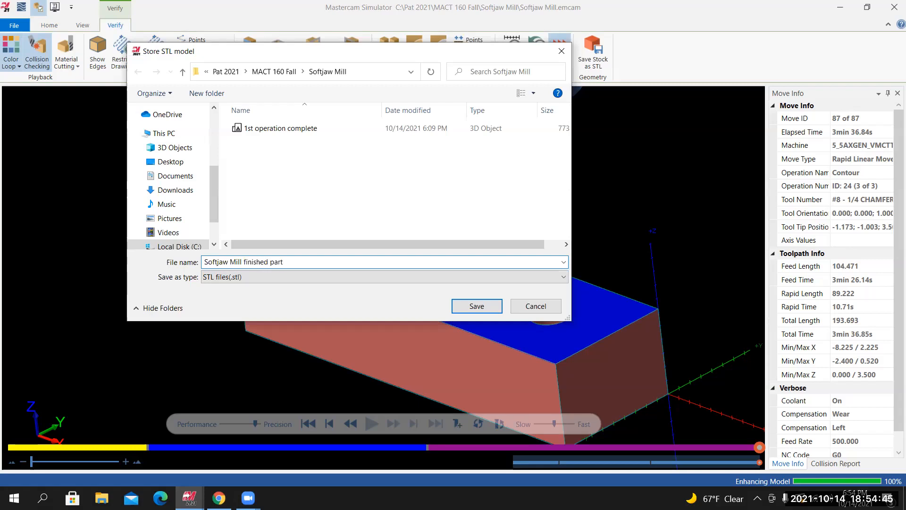
click(479, 306)
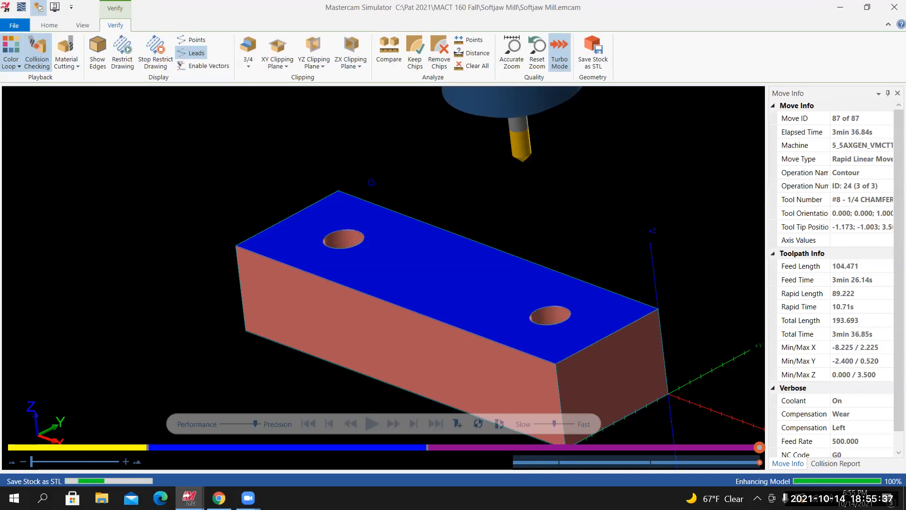
Look over the finished stock from several angles and close the simulator
mouse_move(432, 227)
middle_down()
mouse_move(450, 202)
mouse_move(435, 225)
middle_up()
scroll(435, 225, down, 3)
scroll(435, 225, up, 2)
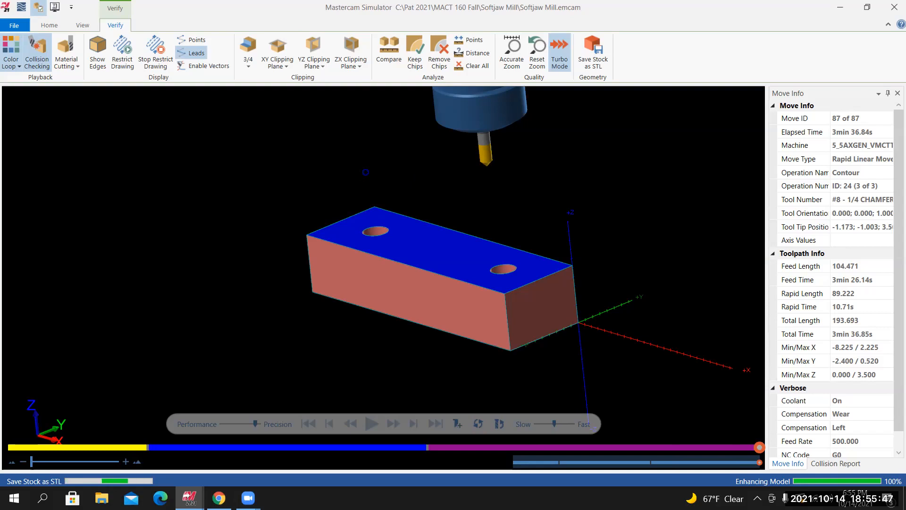
middle_drag(434, 235, 406, 257)
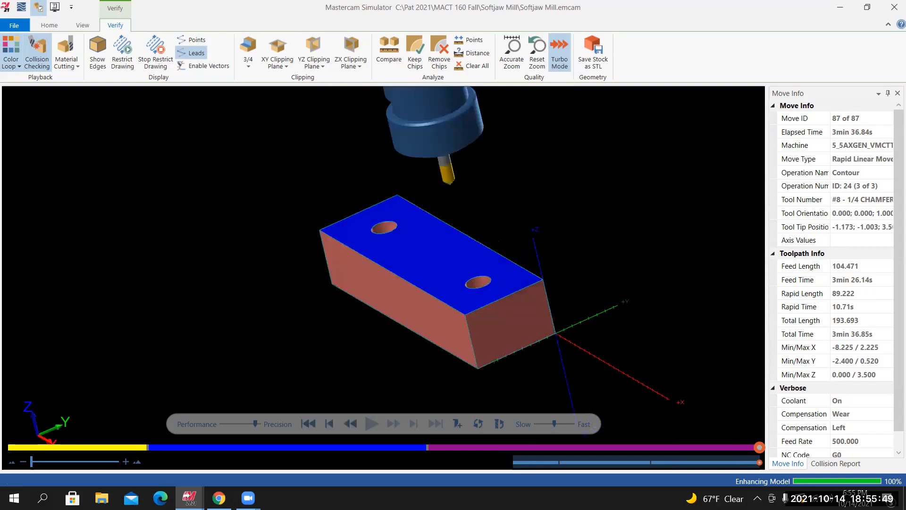
middle_drag(421, 213, 429, 271)
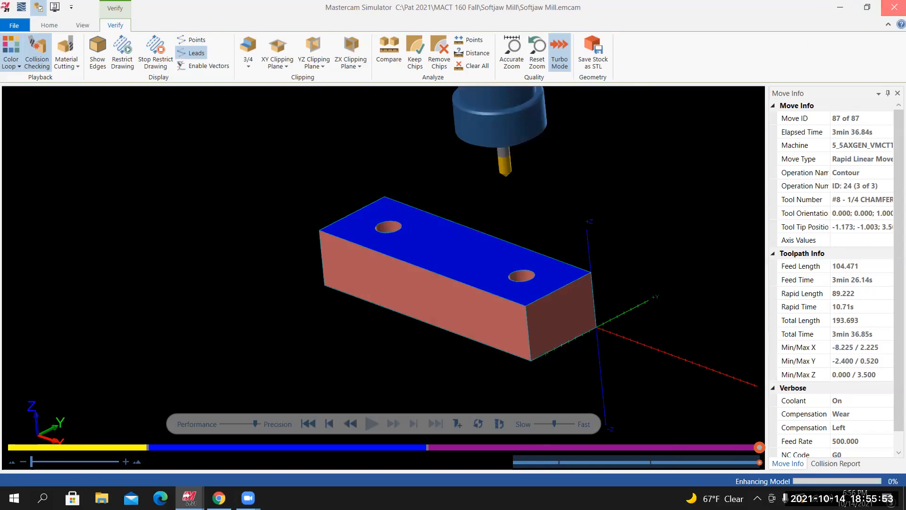
click(894, 7)
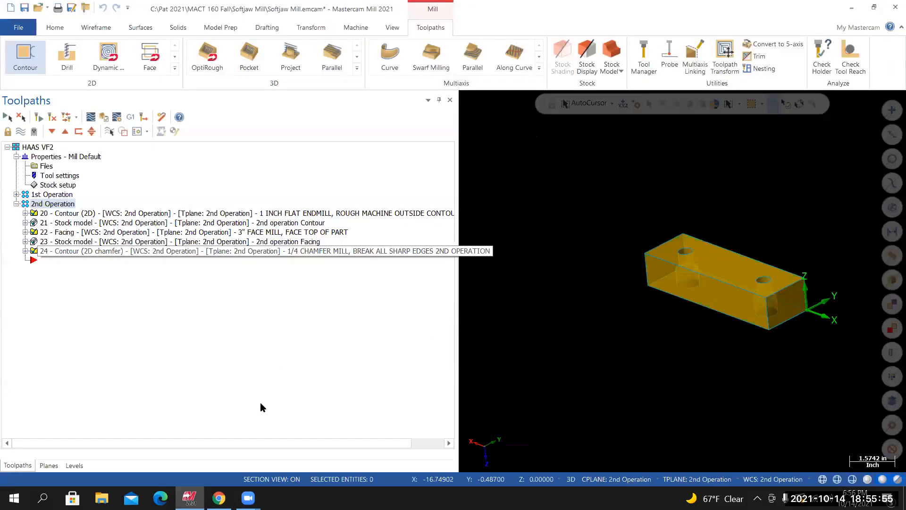
Switch to the course page in Chrome, read the 2nd operation instructions on creating the NC file, and return to Mastercam
key(alt+Tab)
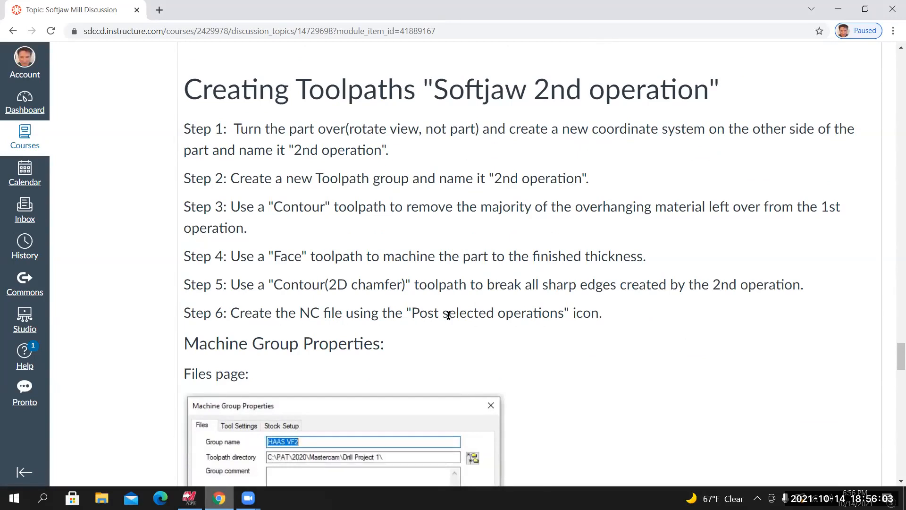
scroll(462, 358, down, 3)
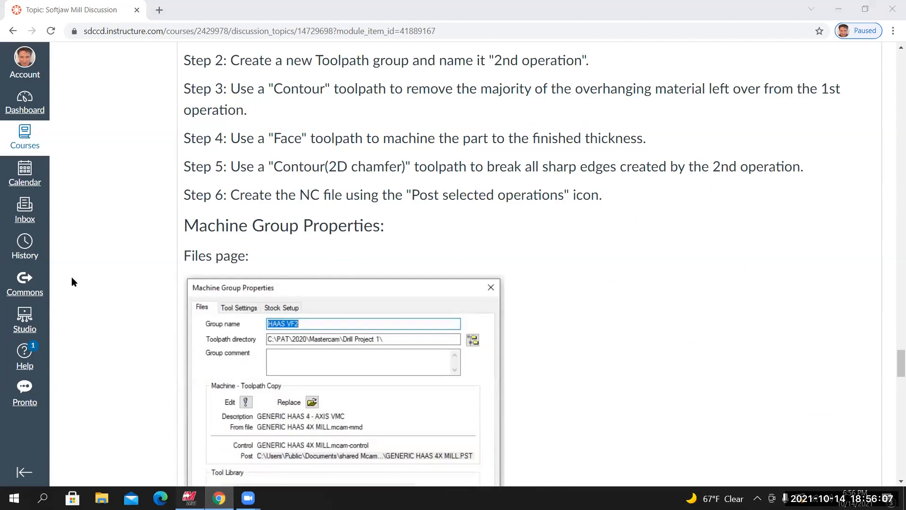
key(alt+Tab)
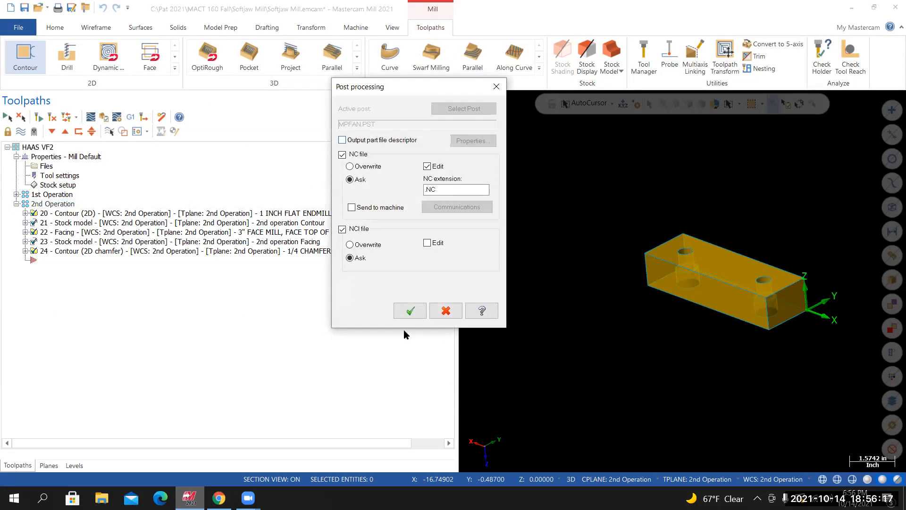
click(416, 308)
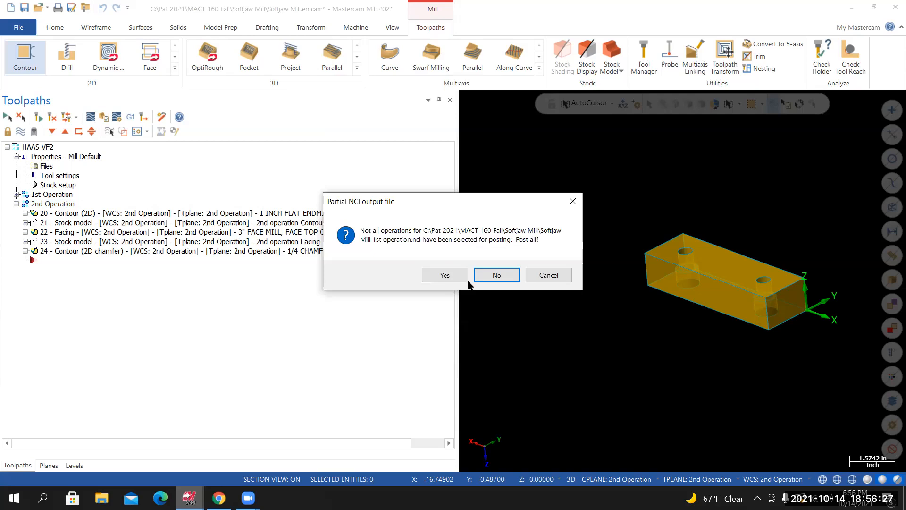
click(491, 276)
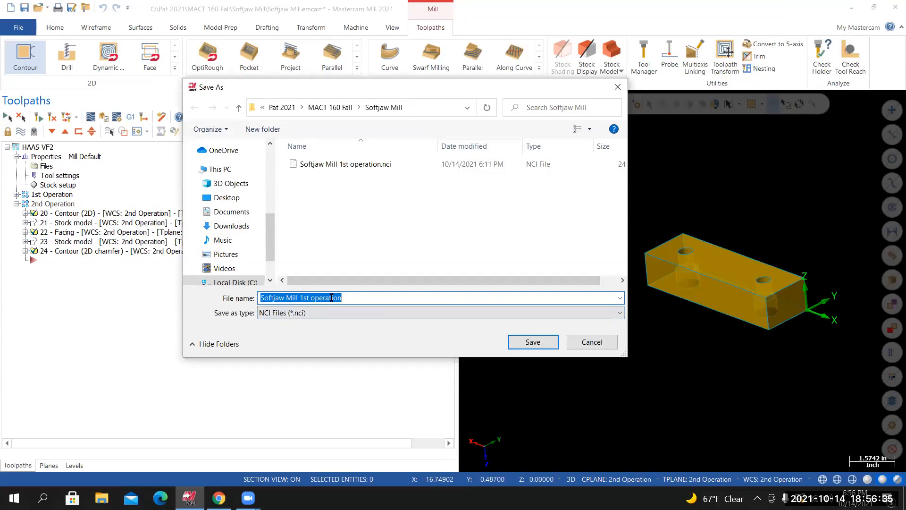
drag(344, 298, 302, 299)
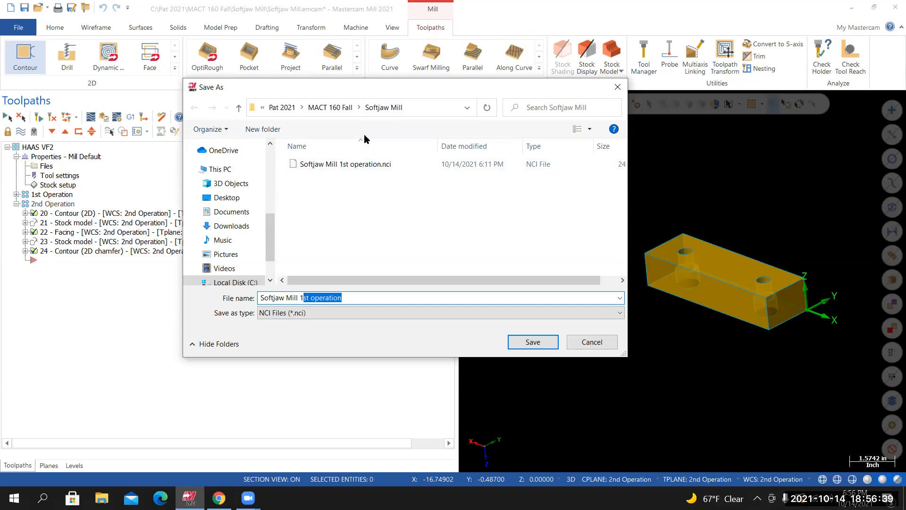
click(594, 343)
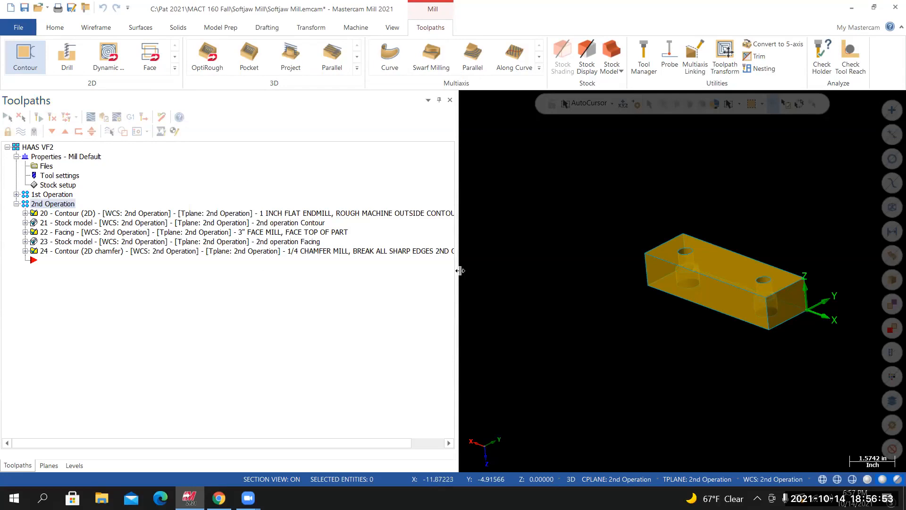
Widen the toolpath list to fit the full operation comments, then review and accept its display options
drag(460, 270, 590, 272)
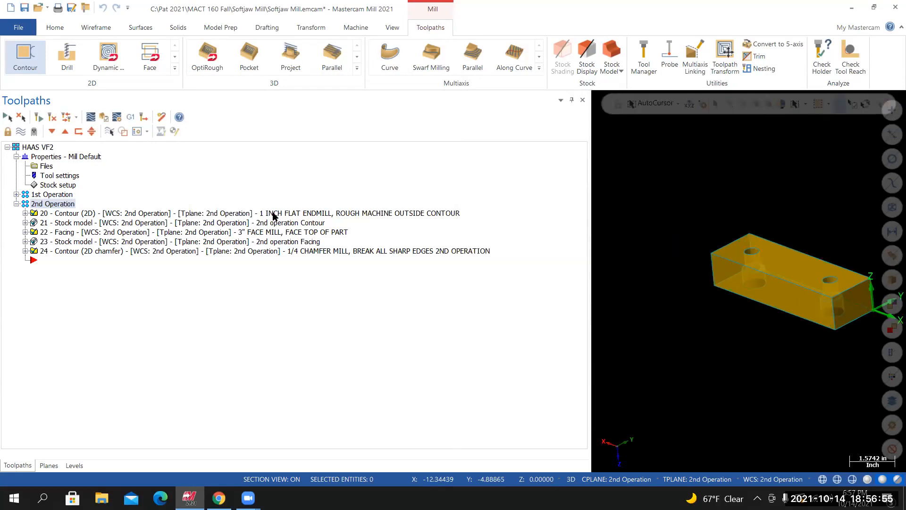
right_click(113, 296)
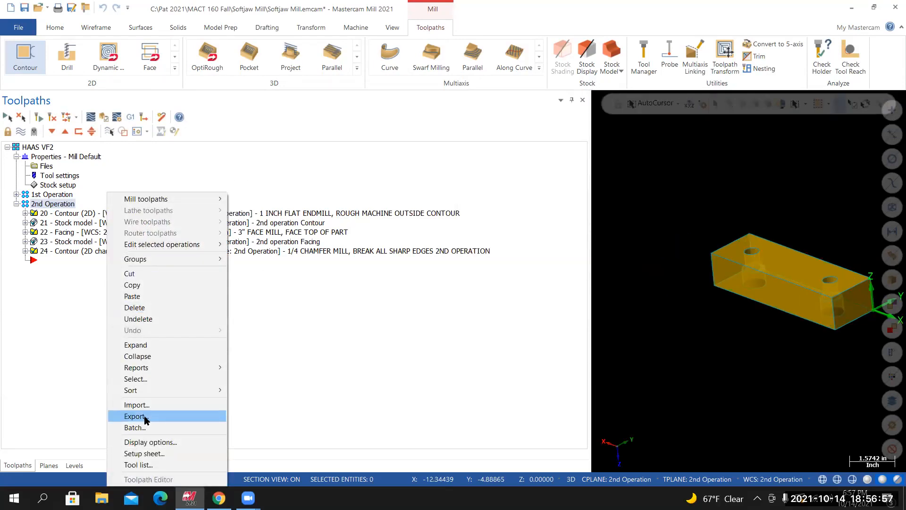
click(150, 442)
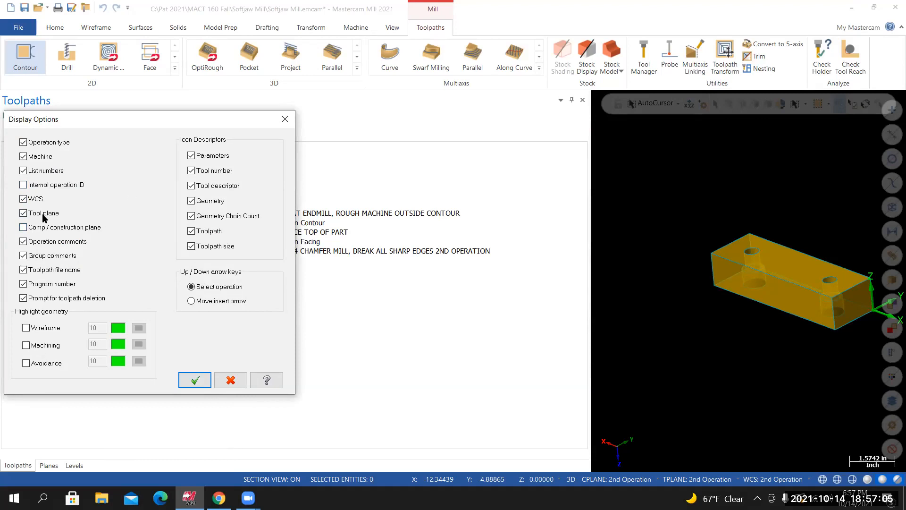
click(194, 380)
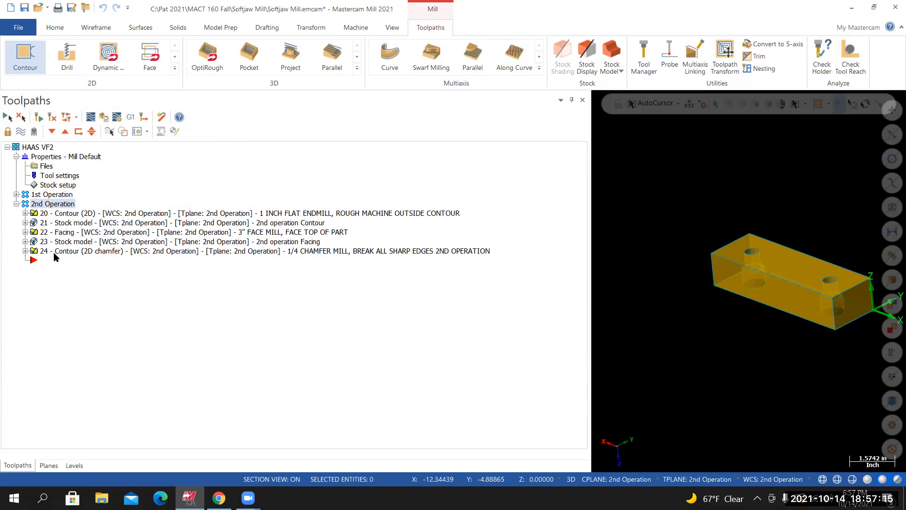
Expand the 1st Operation group and confirm 8050 as the program number for all of its operations
right_click(48, 197)
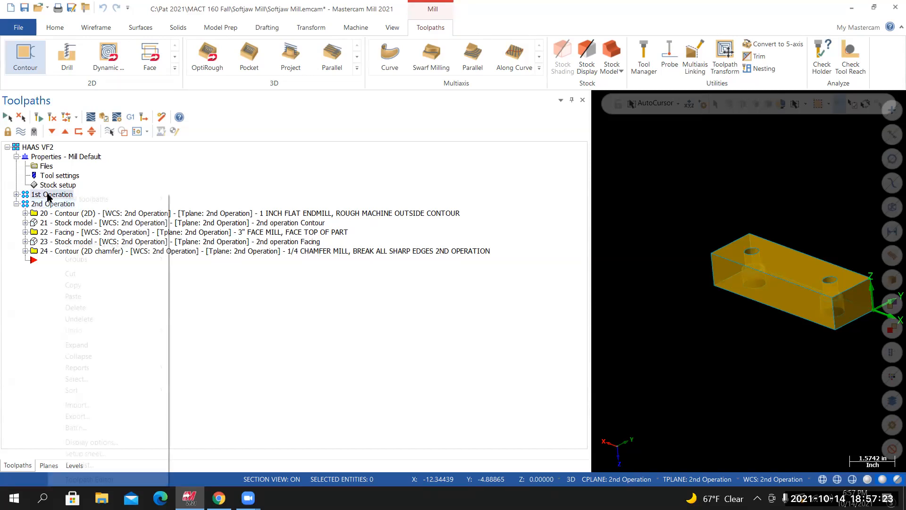
click(16, 195)
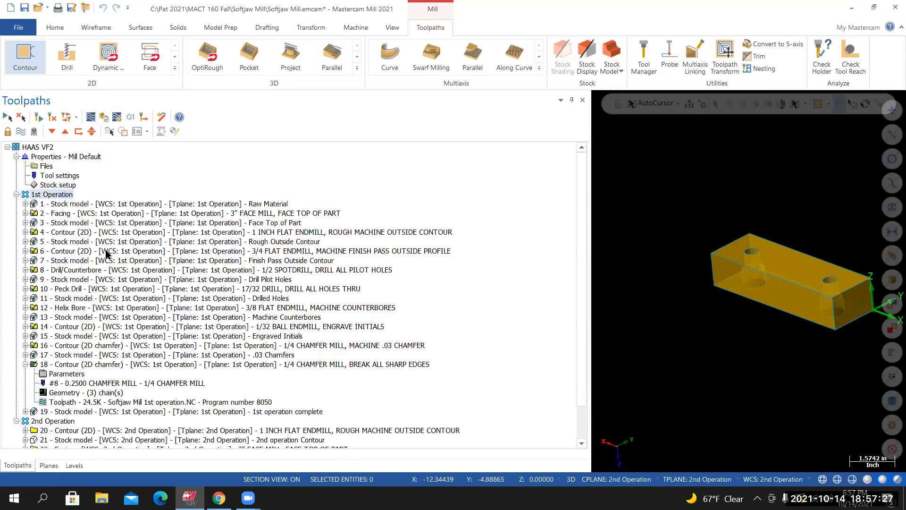
right_click(107, 251)
mouse_move(113, 245)
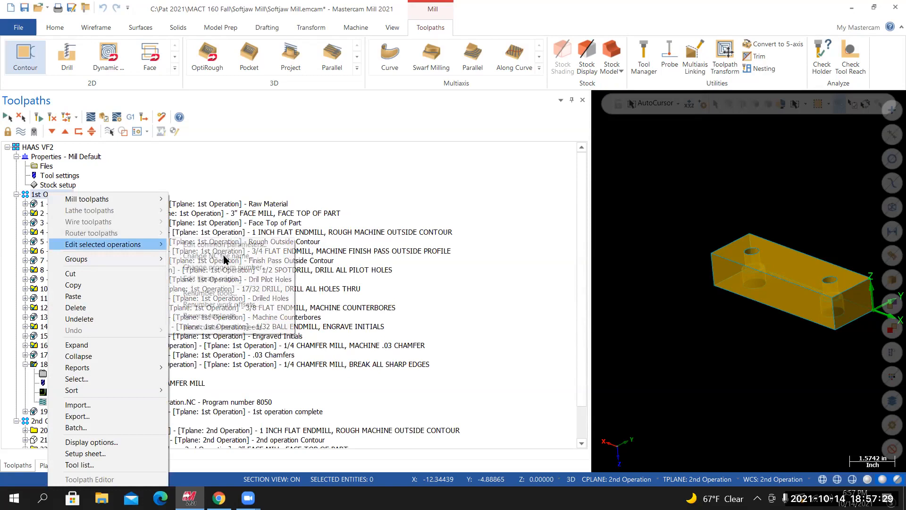
click(224, 267)
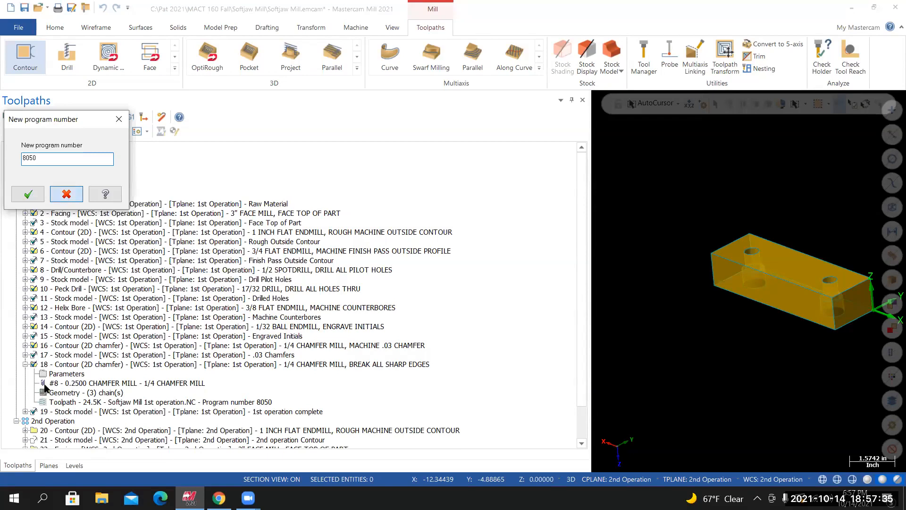
key(Return)
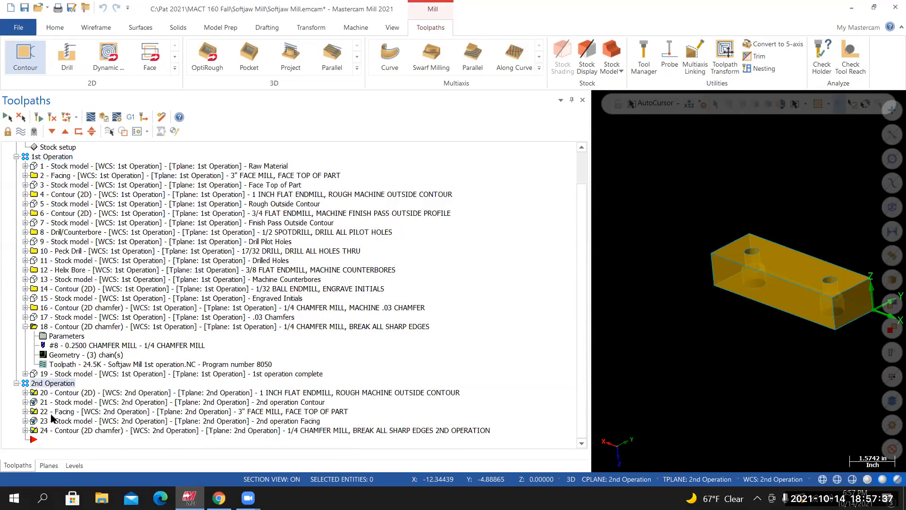
Set the program number of all operations in the 2nd Operation group to 8051
right_click(54, 383)
mouse_move(99, 154)
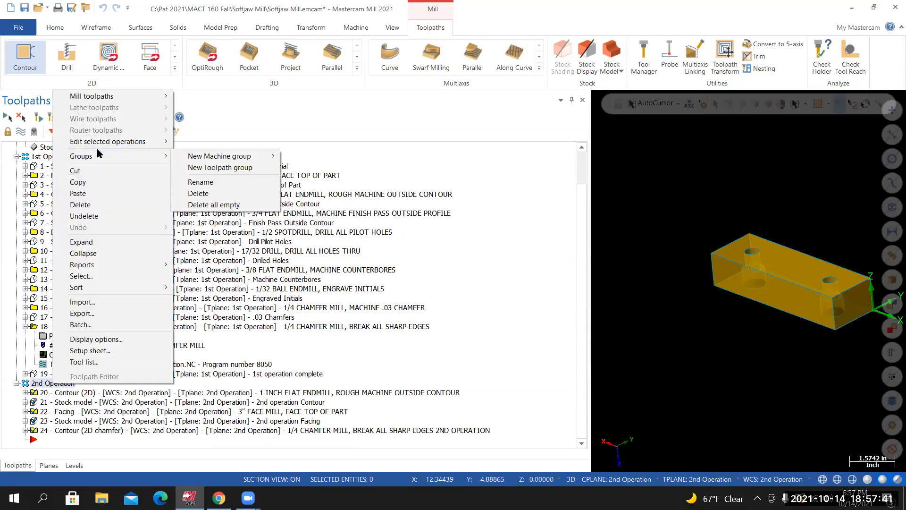
mouse_move(156, 142)
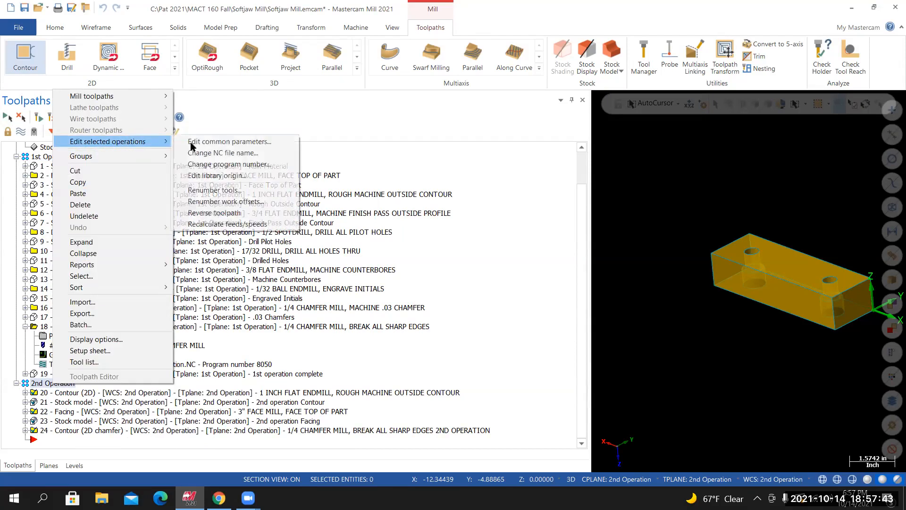
click(222, 166)
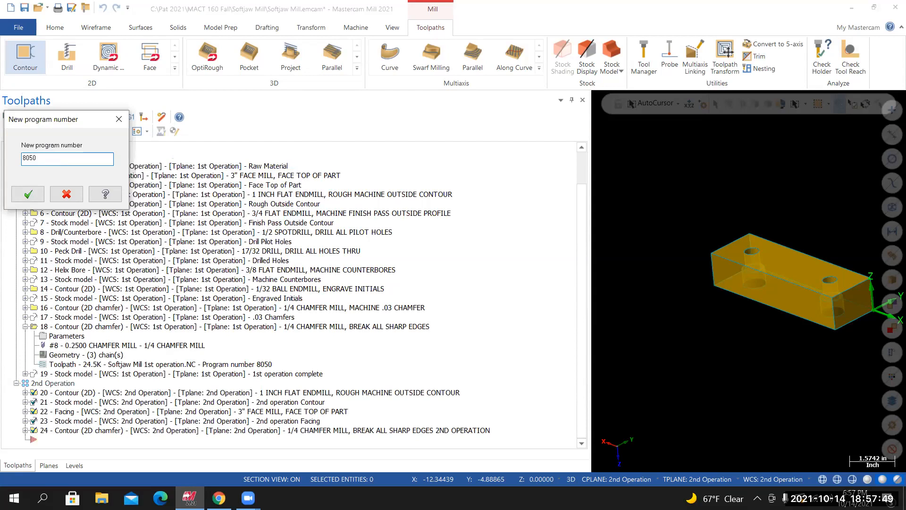
click(28, 194)
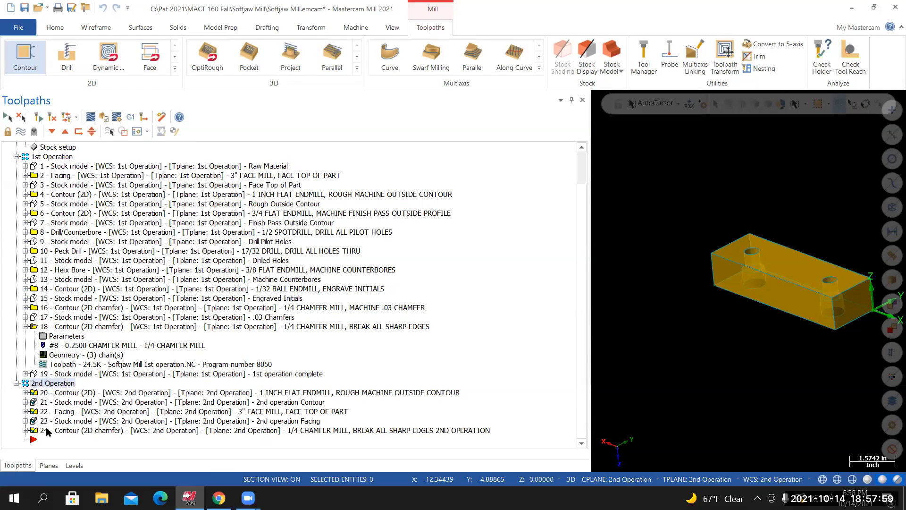
Post the 2nd Operation toolpaths with NC and NCI output, declining to post all operations
click(130, 117)
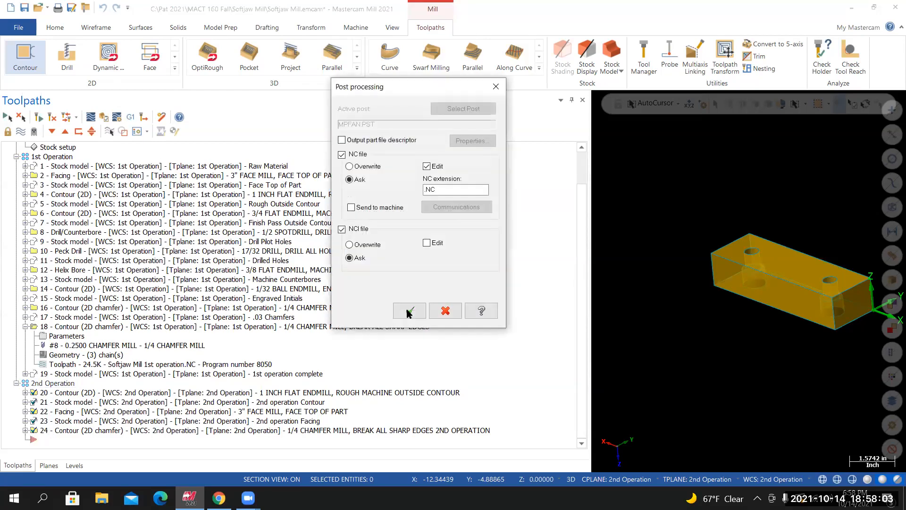
click(402, 314)
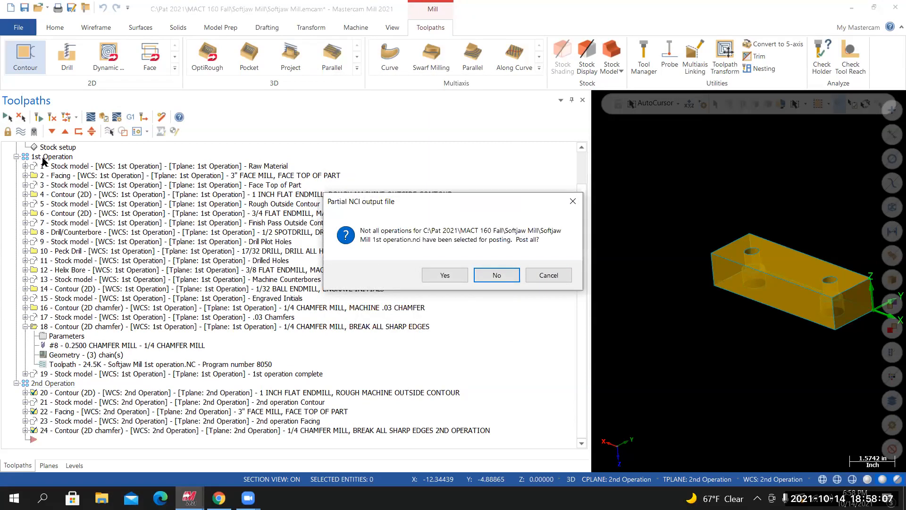
click(495, 275)
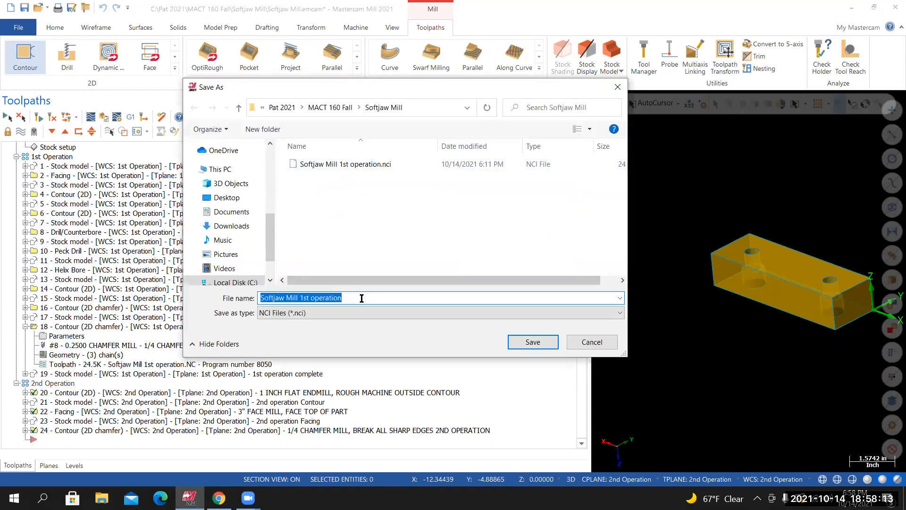
Save both the NCI and NC files as "Softjaw Mill 2nd operation" in the Softjaw Mill folder
click(362, 298)
key(BackSpace)
key(BackSpace)
key(BackSpace)
key(BackSpace)
key(BackSpace)
key(BackSpace)
key(BackSpace)
key(BackSpace)
key(BackSpace)
key(BackSpace)
key(BackSpace)
key(BackSpace)
key(BackSpace)
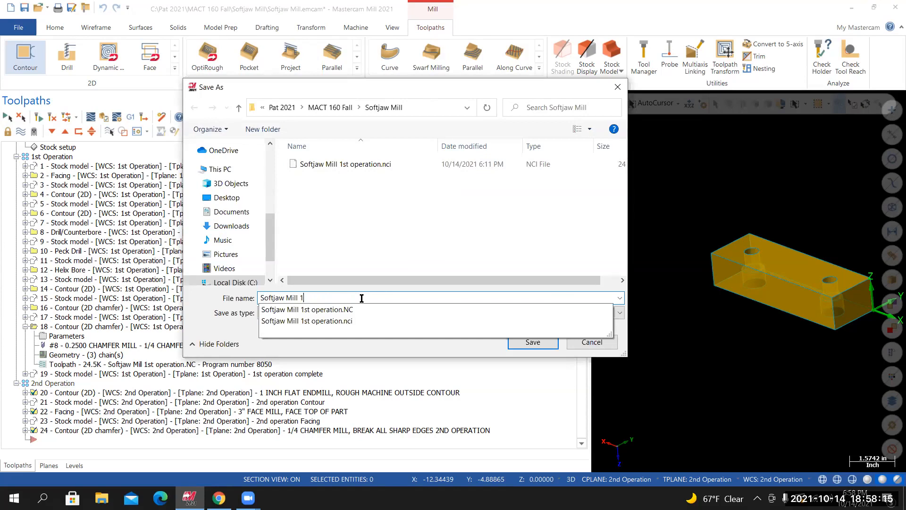
text(2nd )
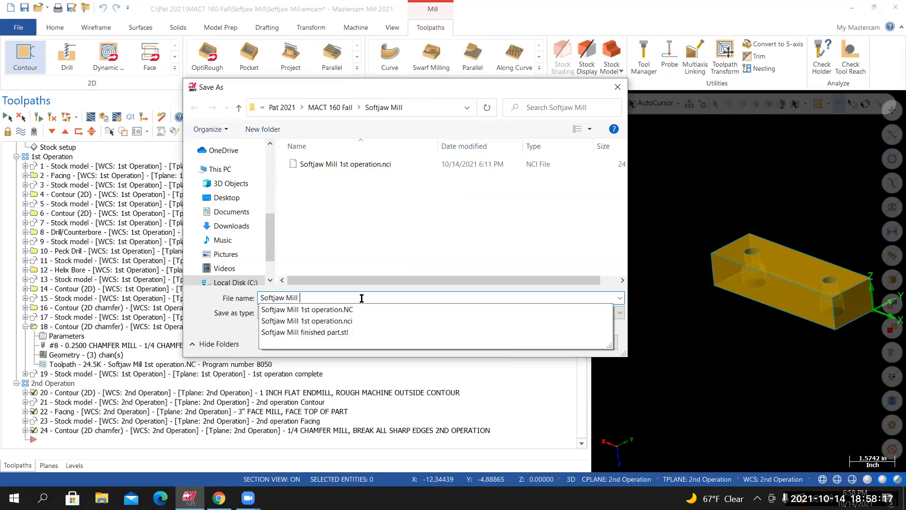
text(operation)
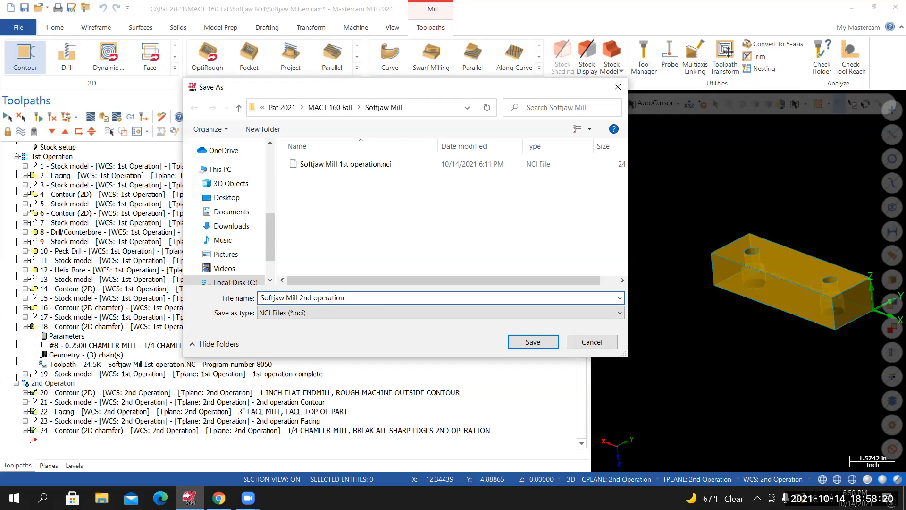
click(533, 342)
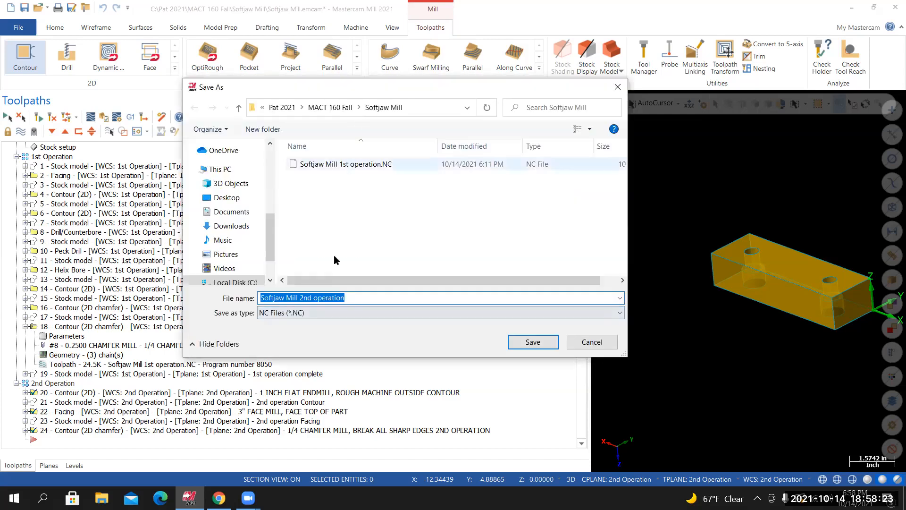
key(Return)
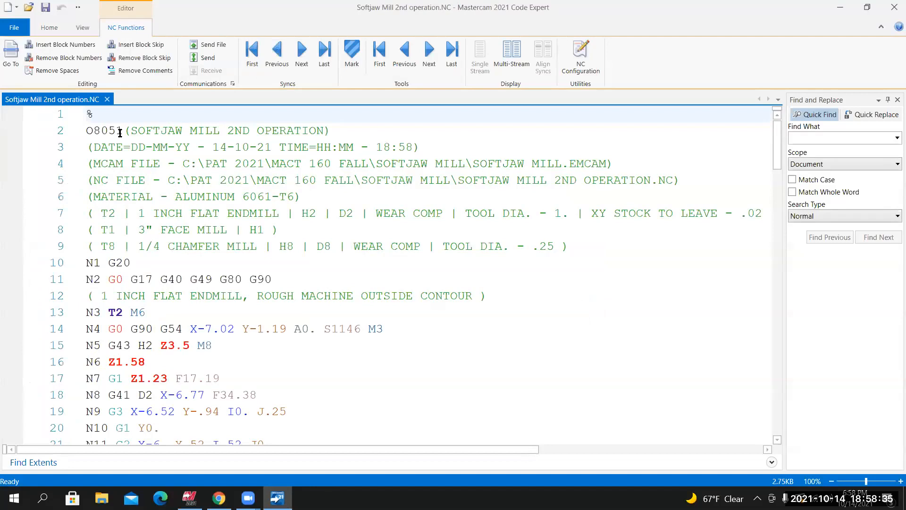
Review the start of the posted 2nd operation code and highlight the G54 work offset in block N4
scroll(197, 211, down, 1)
scroll(198, 212, up, 1)
scroll(253, 253, down, 2)
scroll(234, 279, down, 1)
scroll(234, 279, up, 1)
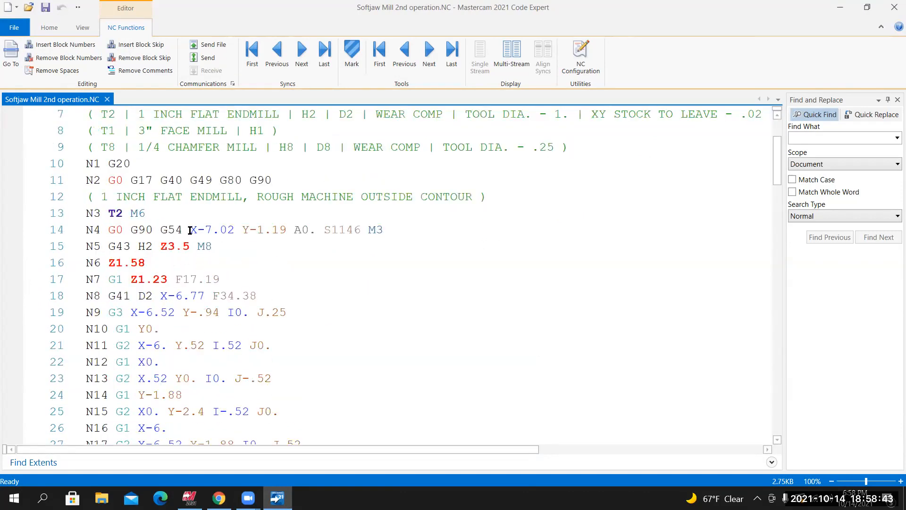
drag(163, 229, 185, 233)
click(163, 230)
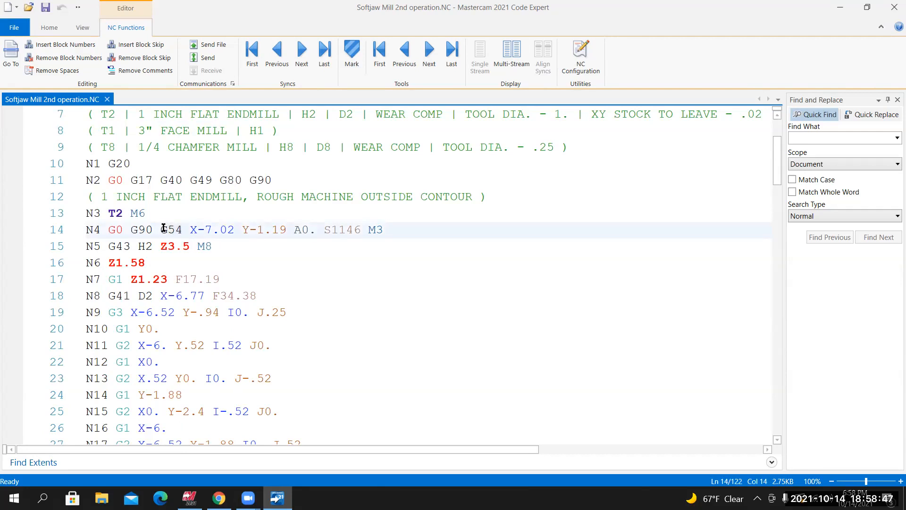
double_click(178, 230)
drag(182, 230, 162, 231)
scroll(257, 413, down, 2)
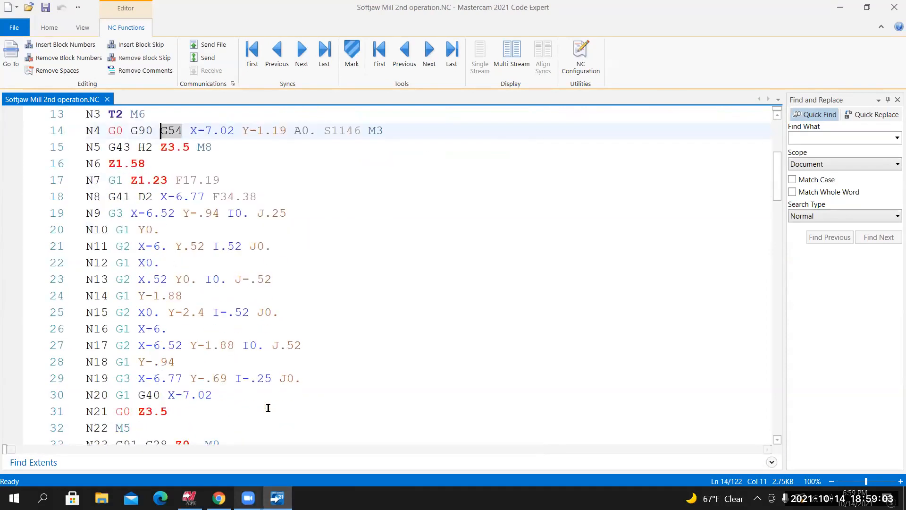
scroll(267, 407, up, 4)
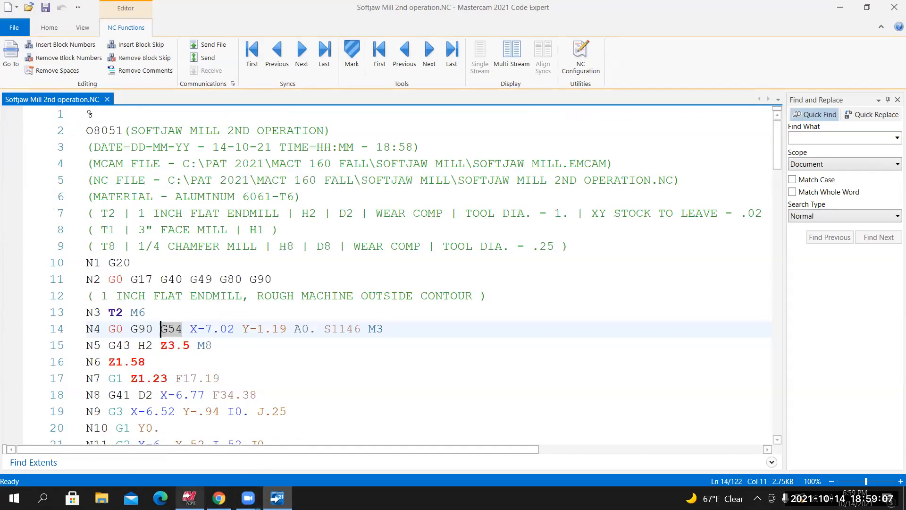
Switch back to Mastercam and set the 1st Operation plane's work offset manually to 0, updating all operations that use it
click(189, 497)
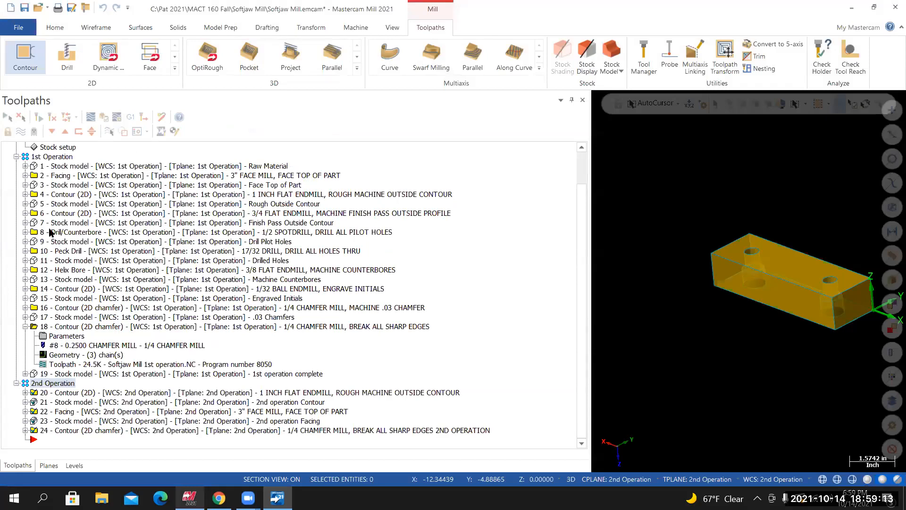
click(49, 465)
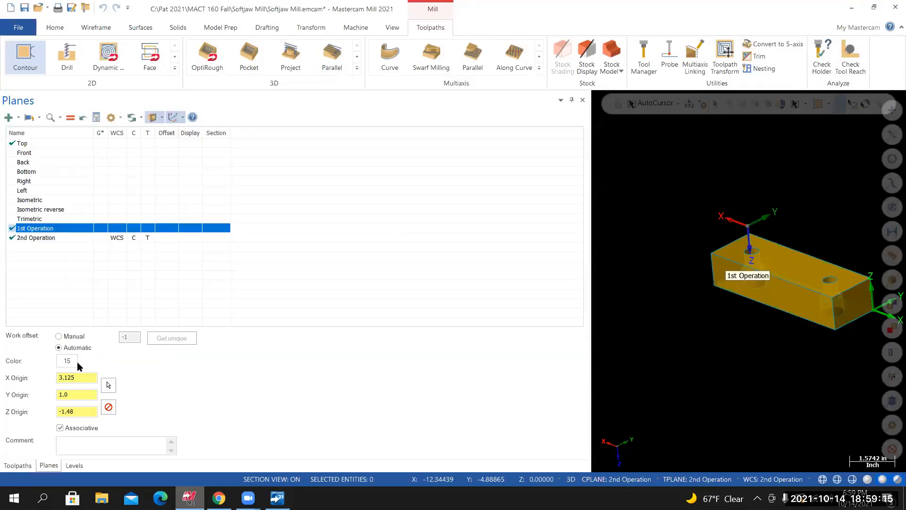
click(58, 336)
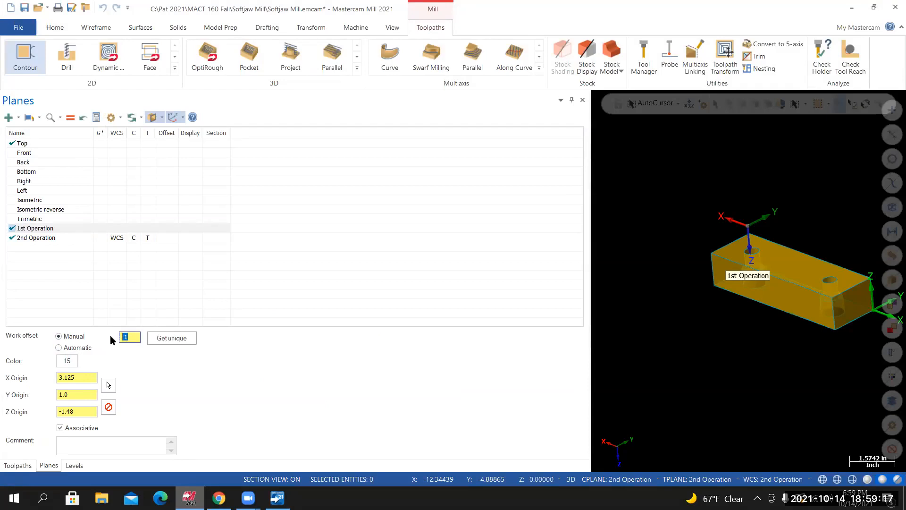
text(0)
key(Return)
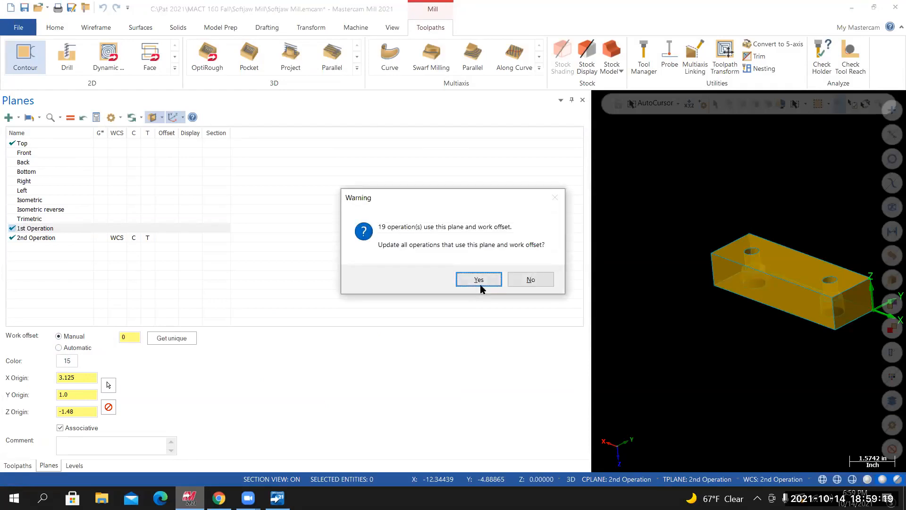
key(Return)
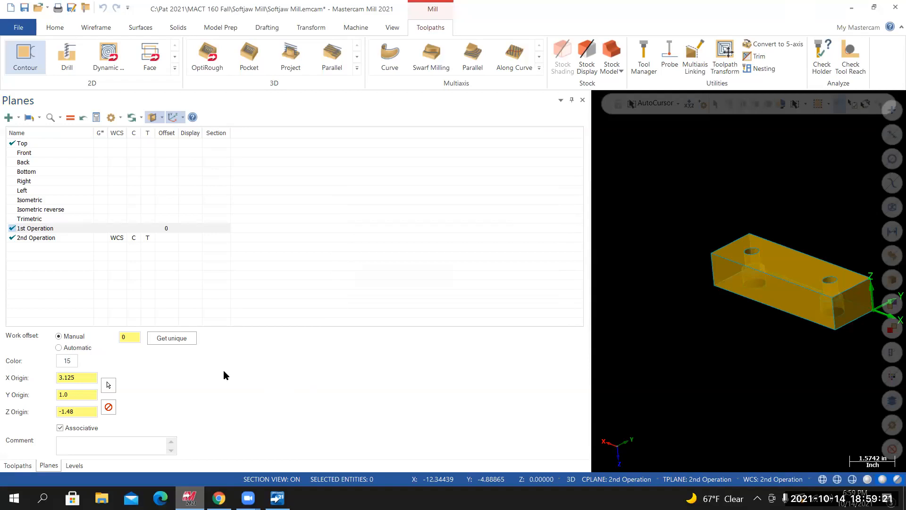
Set the 2nd Operation plane's work offset manually to 1 and update all operations that use it
click(22, 239)
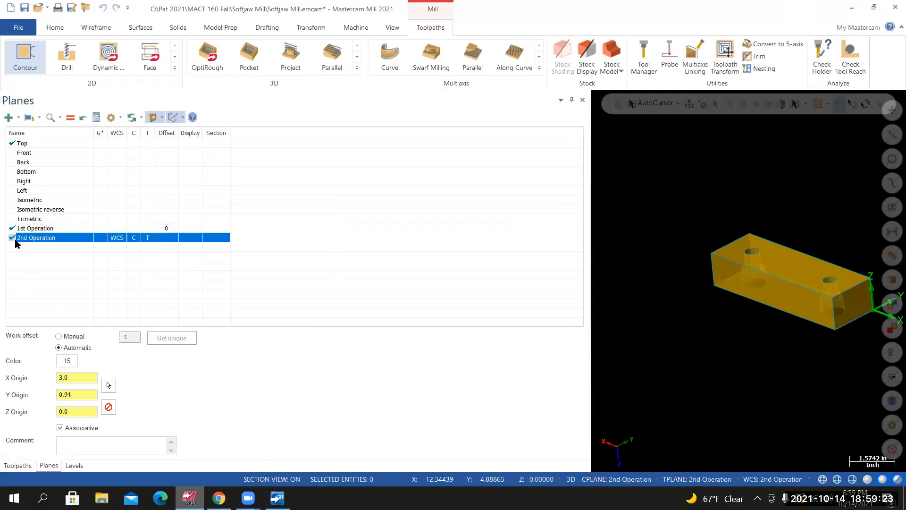
click(59, 336)
double_click(128, 337)
text(1)
key(Return)
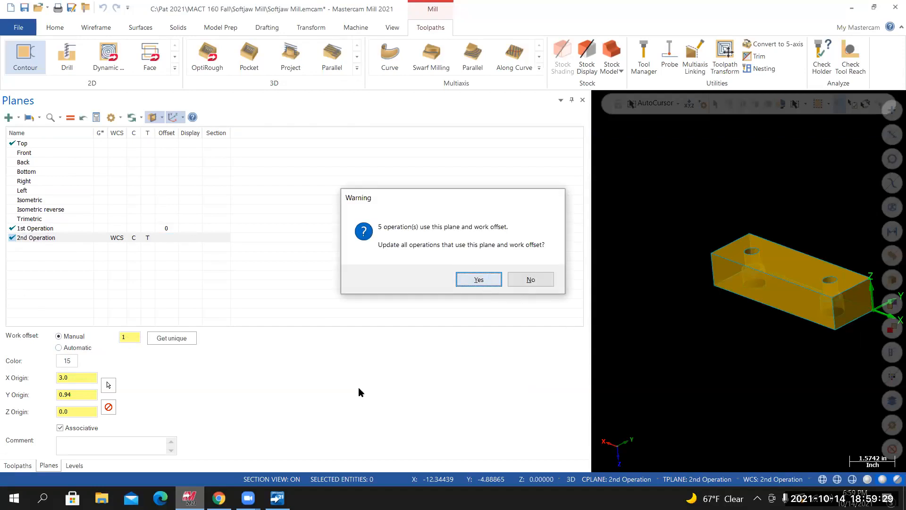
key(Return)
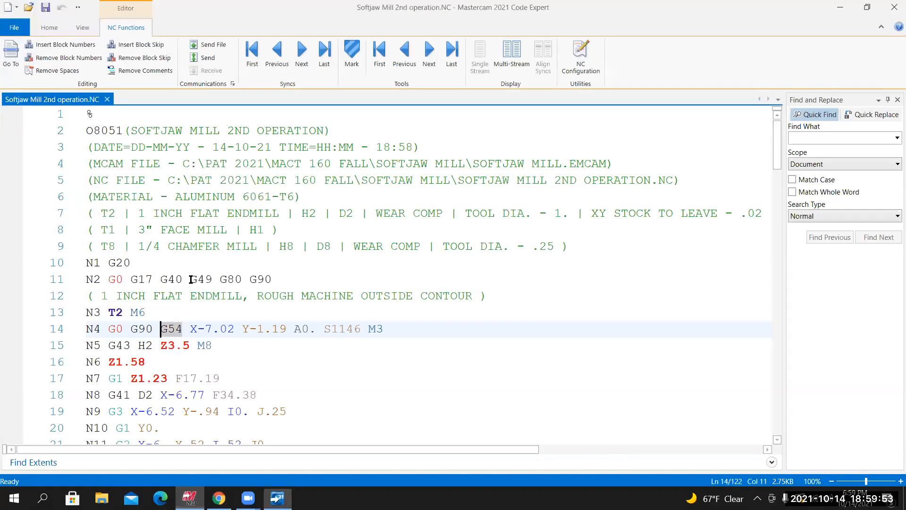
Check the G54 work offset at the face mill and chamfer mill sections of the posted 2nd operation code
scroll(213, 277, down, 9)
double_click(212, 277)
scroll(236, 330, down, 4)
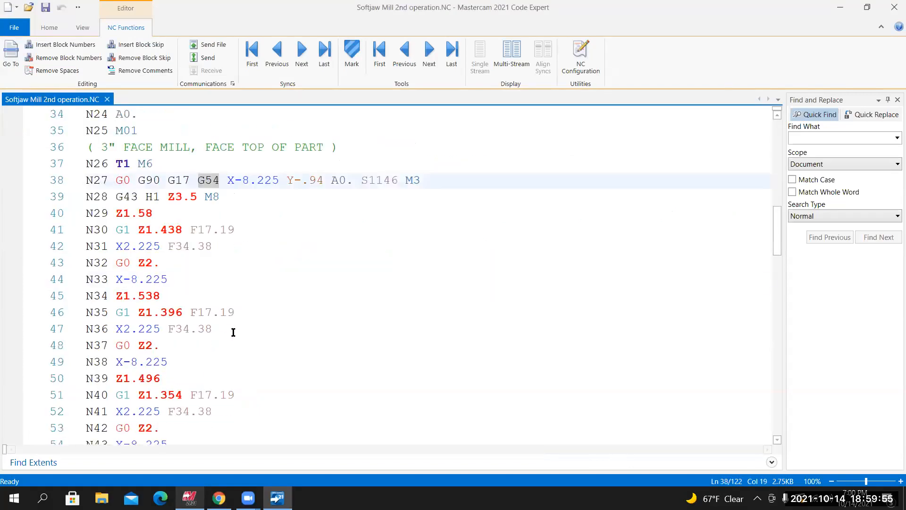
scroll(234, 333, down, 8)
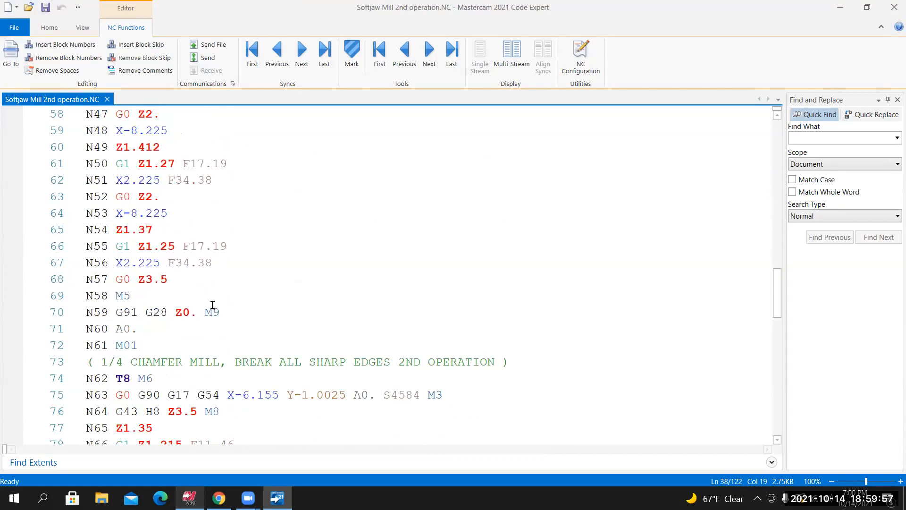
click(199, 295)
key(shift+Right)
key(shift+Right)
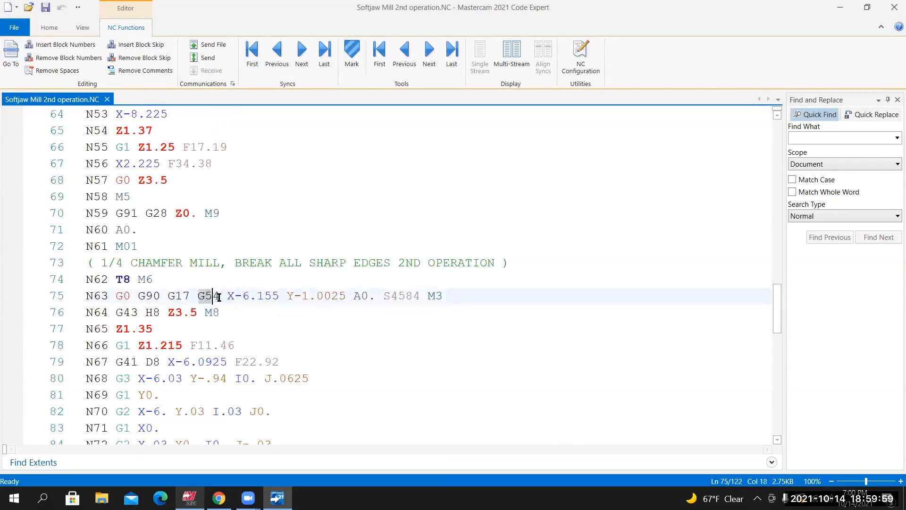
drag(219, 296, 198, 296)
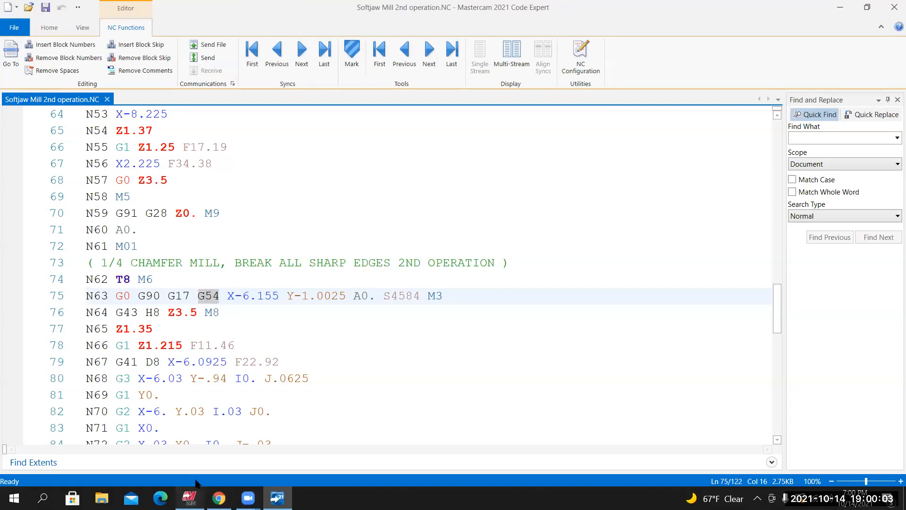
Switch to Mastercam, repost the selected 2nd operation toolpaths over Softjaw Mill 2nd operation.nci and .NC, and reload the code in Code Expert
click(191, 495)
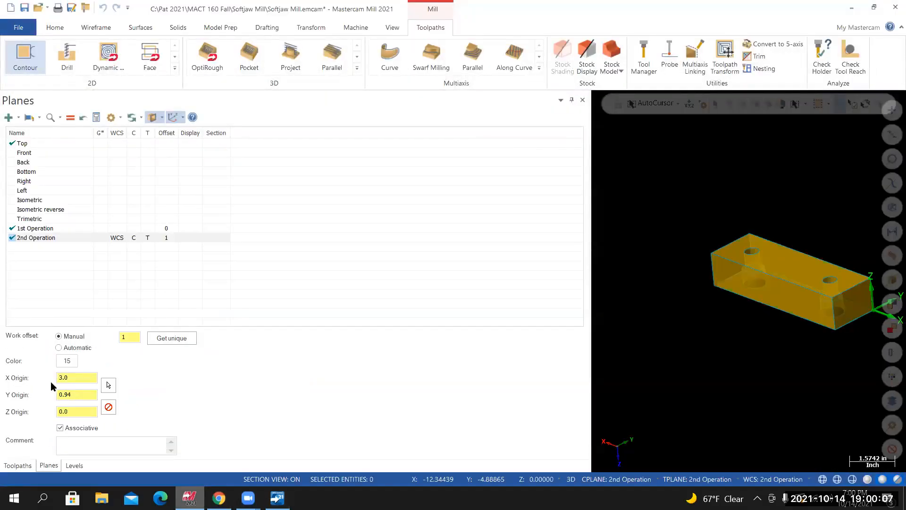
key(alt+o)
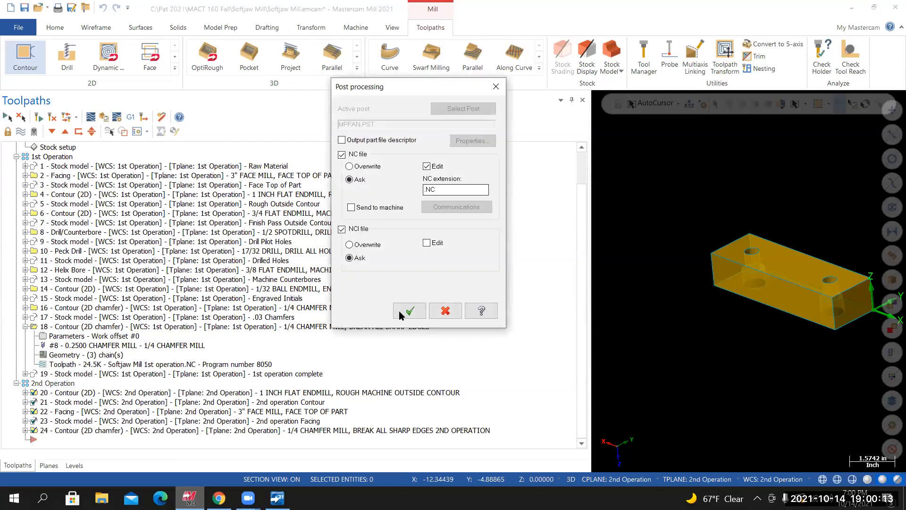
click(399, 311)
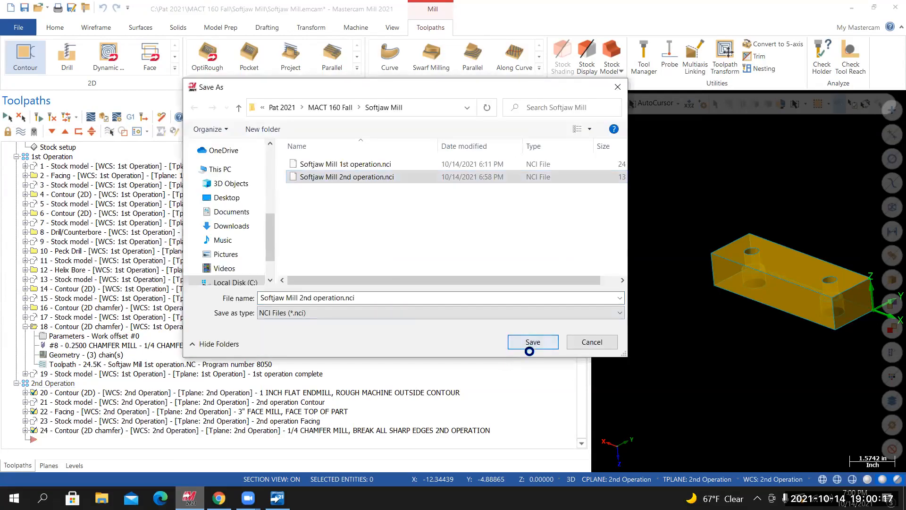
click(531, 344)
click(481, 251)
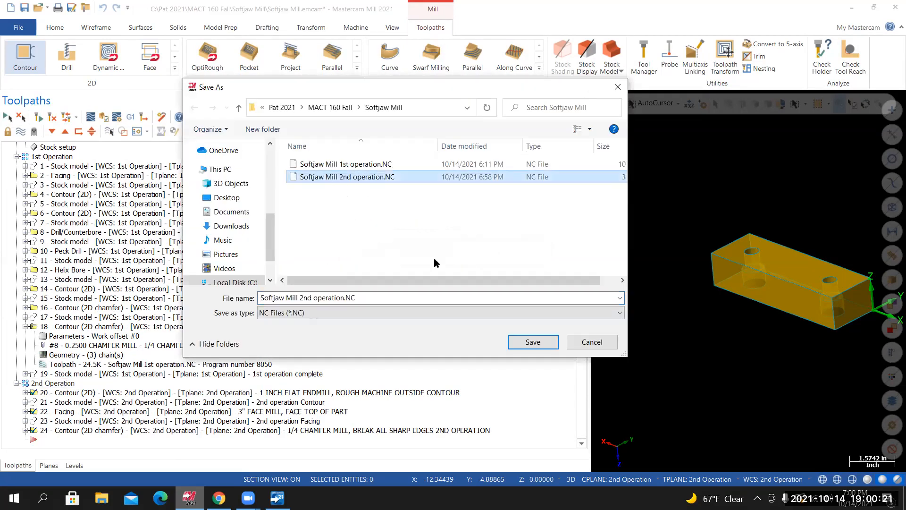
click(532, 342)
click(481, 250)
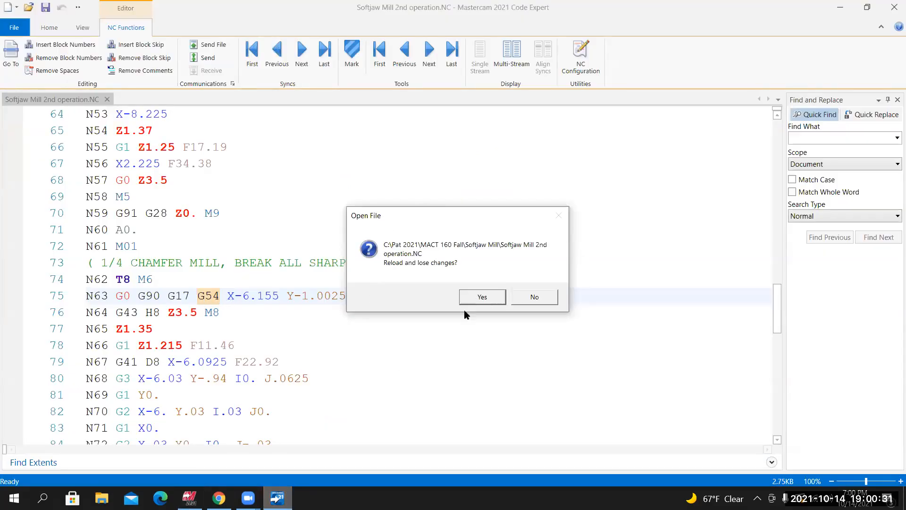
click(474, 298)
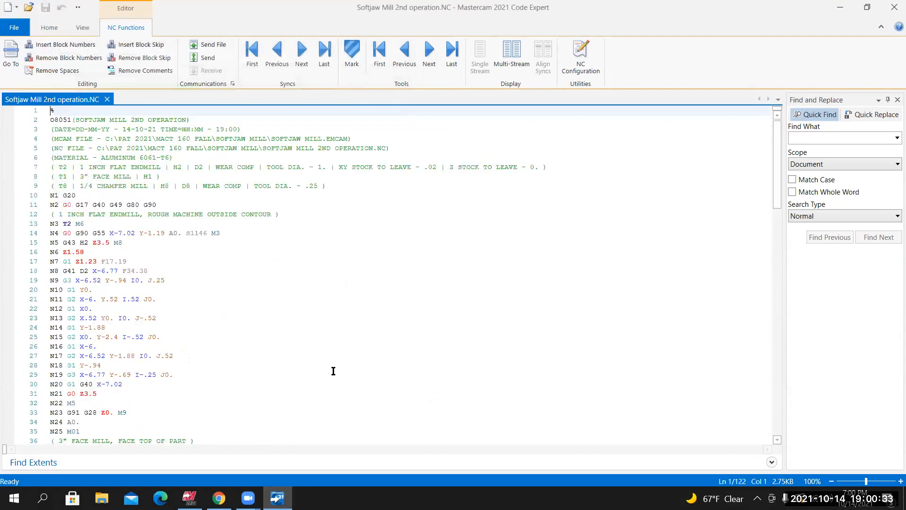
Check the work offset codes in blocks N4, N27 and N63 of the reposted 2nd operation program
click(175, 329)
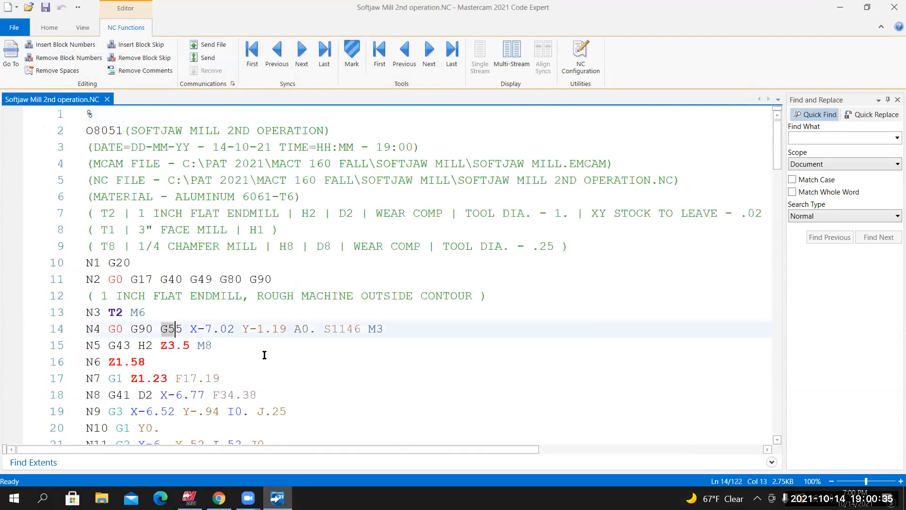
scroll(265, 355, down, 3)
scroll(270, 357, down, 5)
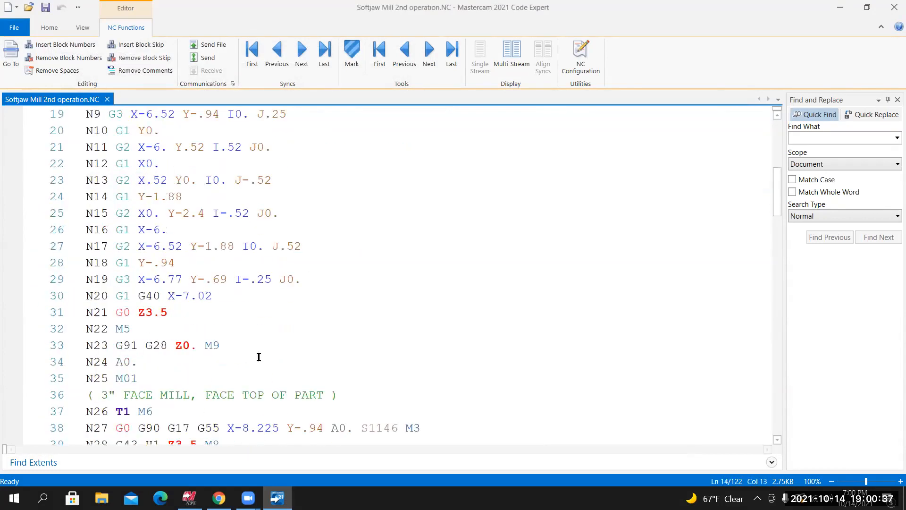
double_click(217, 329)
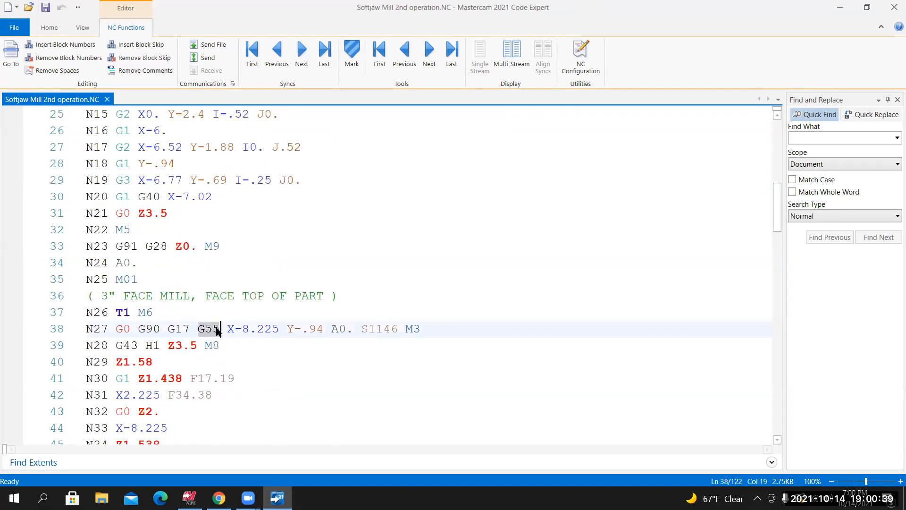
scroll(233, 345, down, 9)
scroll(232, 346, down, 5)
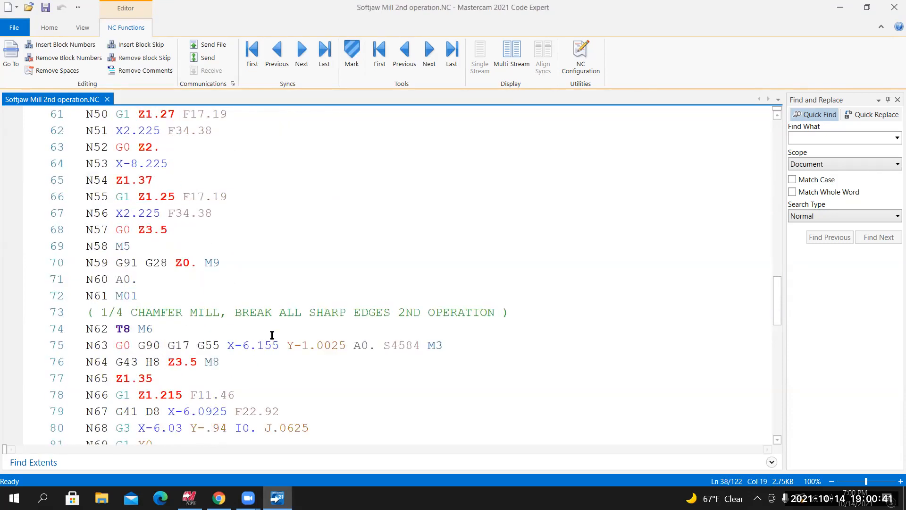
drag(198, 243, 211, 245)
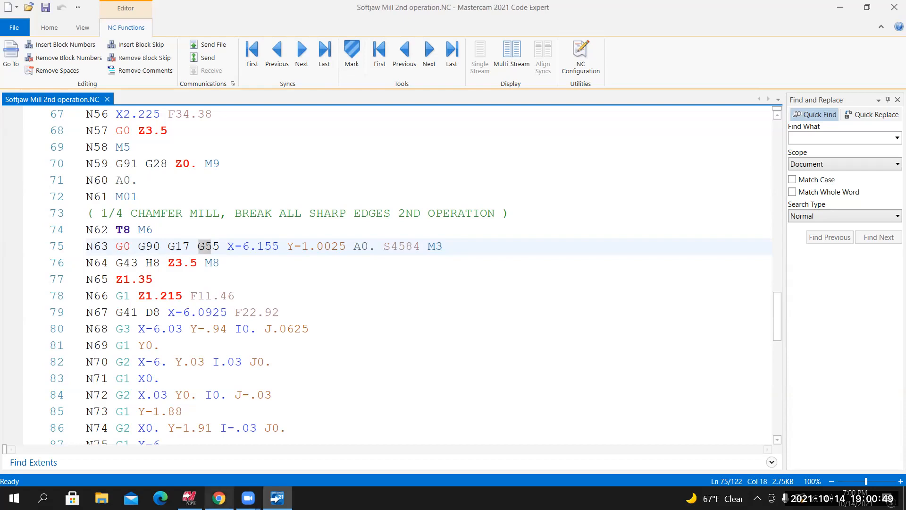
Switch to Chrome and look through the Softjaw Mill Discussion instructions and the MACT 160M course home page
key(alt+Tab)
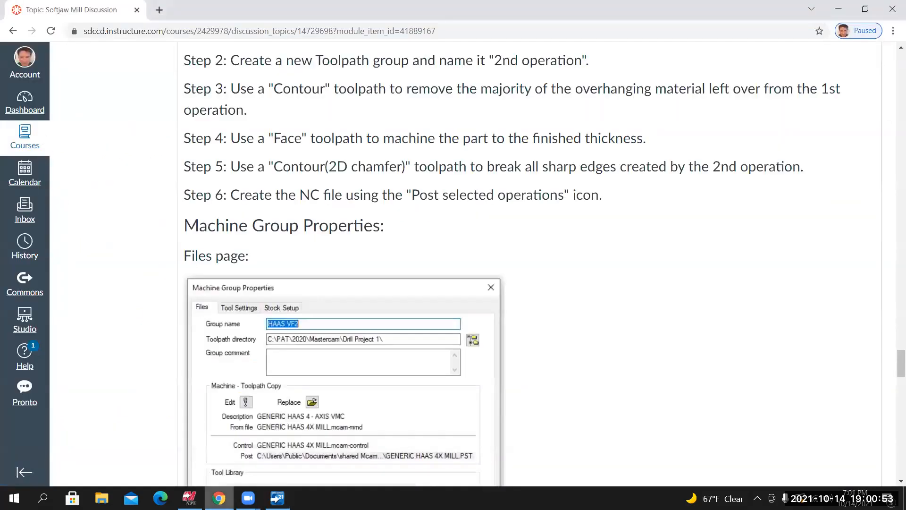
scroll(472, 265, up, 15)
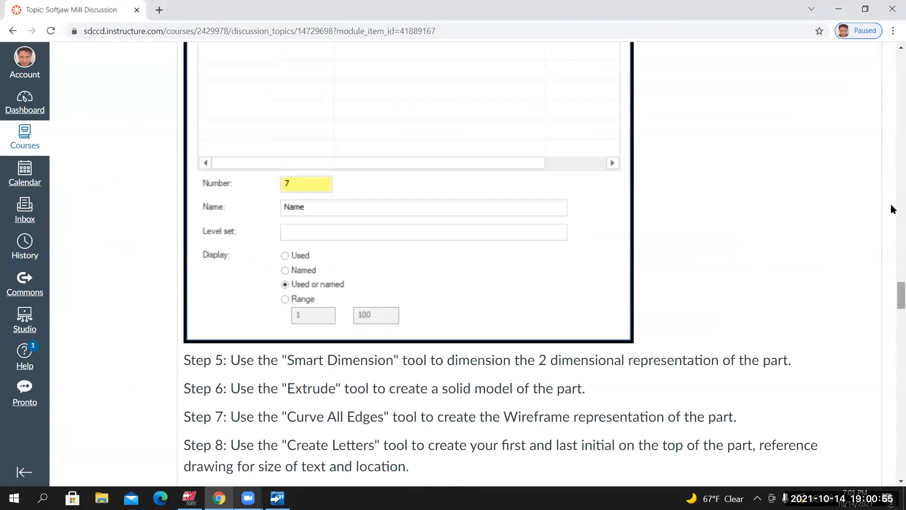
scroll(892, 206, up, 20)
scroll(216, 199, up, 15)
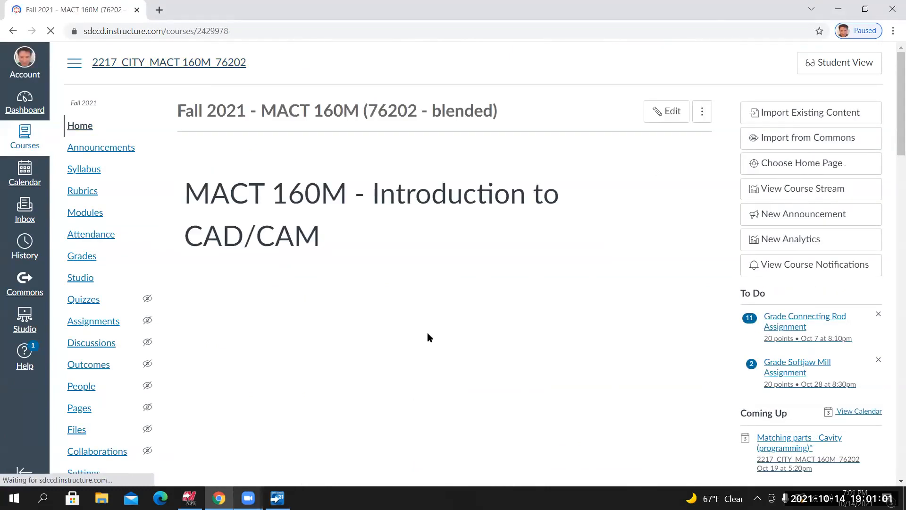
scroll(449, 296, down, 3)
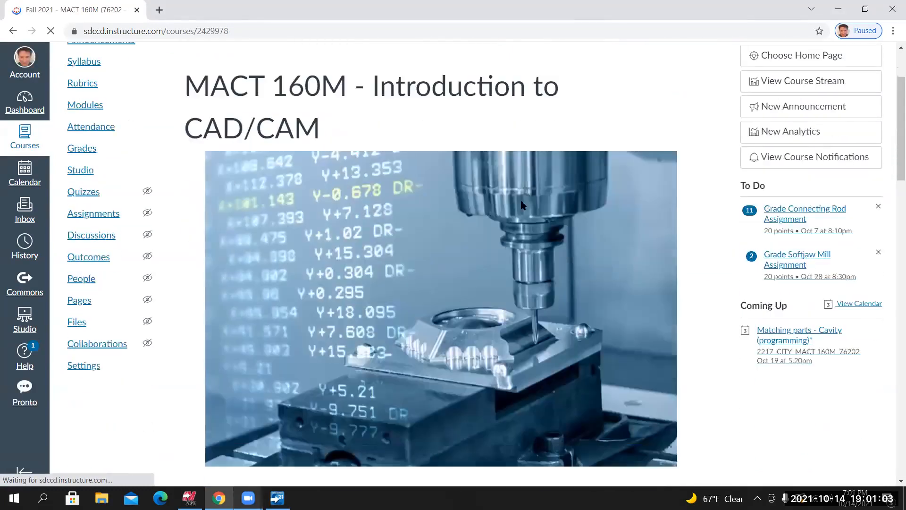
scroll(450, 232, down, 3)
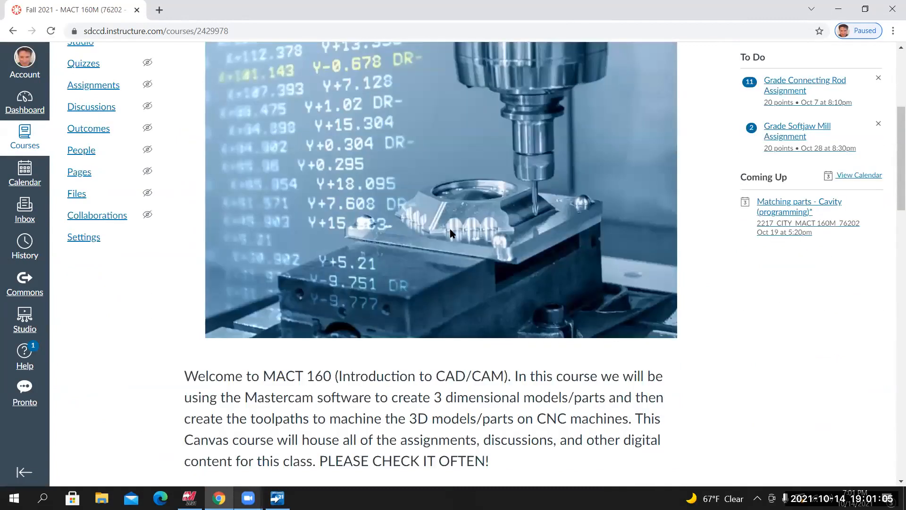
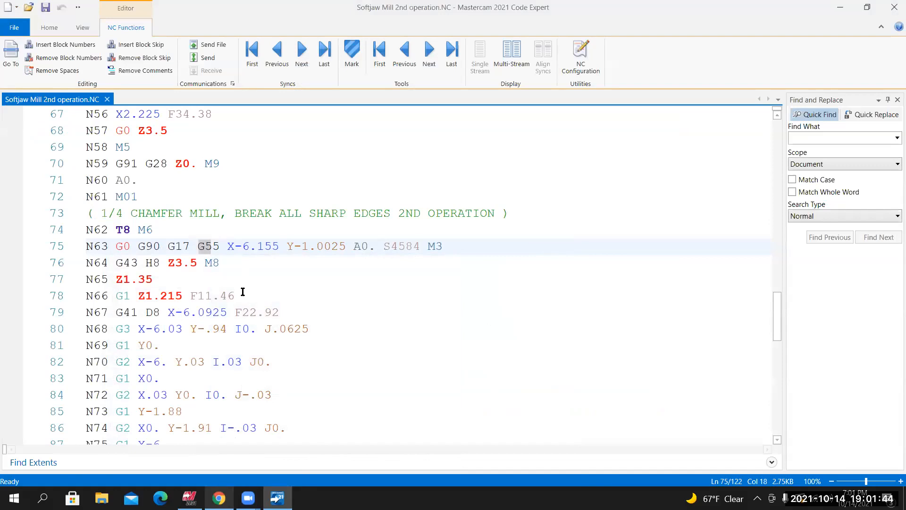
Switch back to Code Expert and review the 2nd operation code from the chamfer mill section up to the program header
scroll(241, 292, up, 3)
click(237, 287)
scroll(234, 292, up, 9)
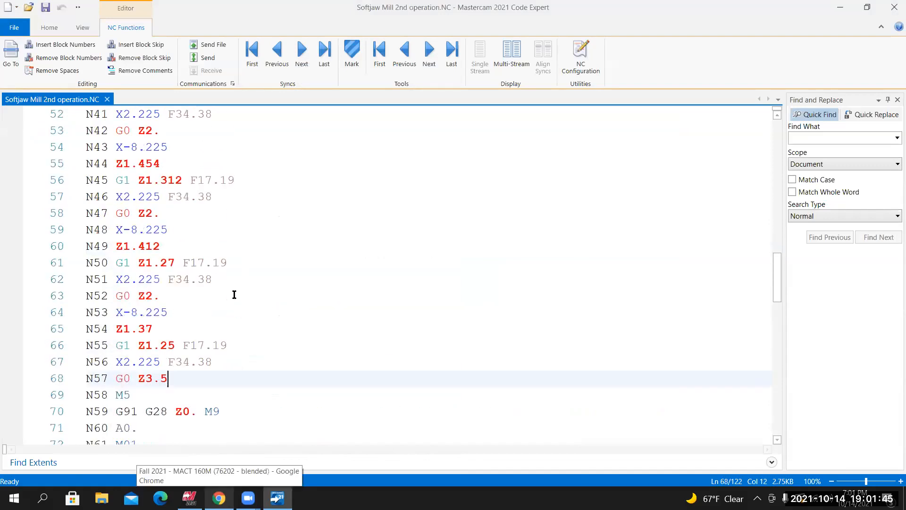
scroll(233, 292, down, 3)
scroll(208, 202, up, 3)
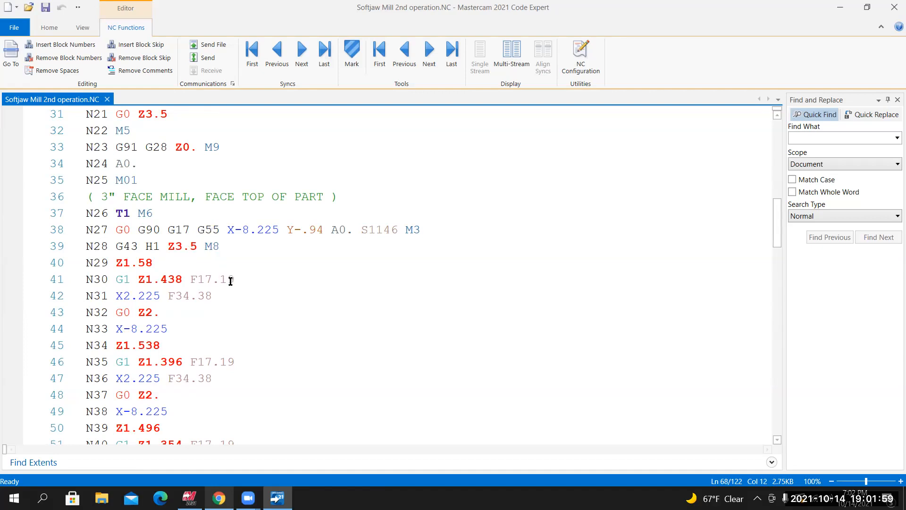
scroll(232, 279, up, 3)
scroll(222, 253, up, 7)
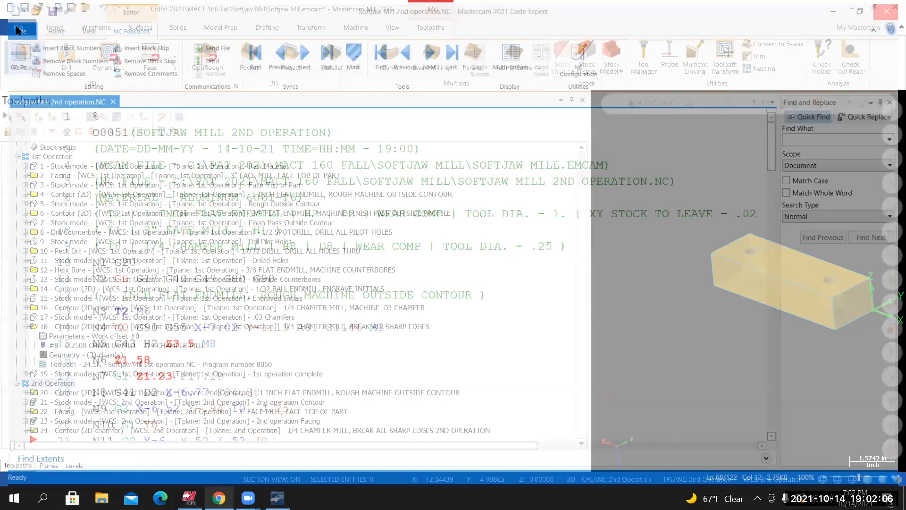
Return to Mastercam, save the Softjaw Mill file and collapse the 1st Operation toolpath group
click(17, 27)
click(24, 144)
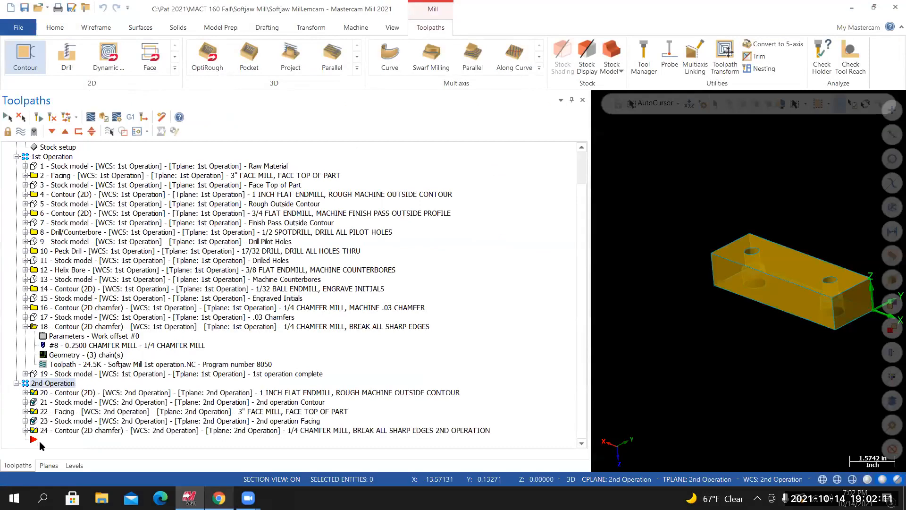
click(16, 156)
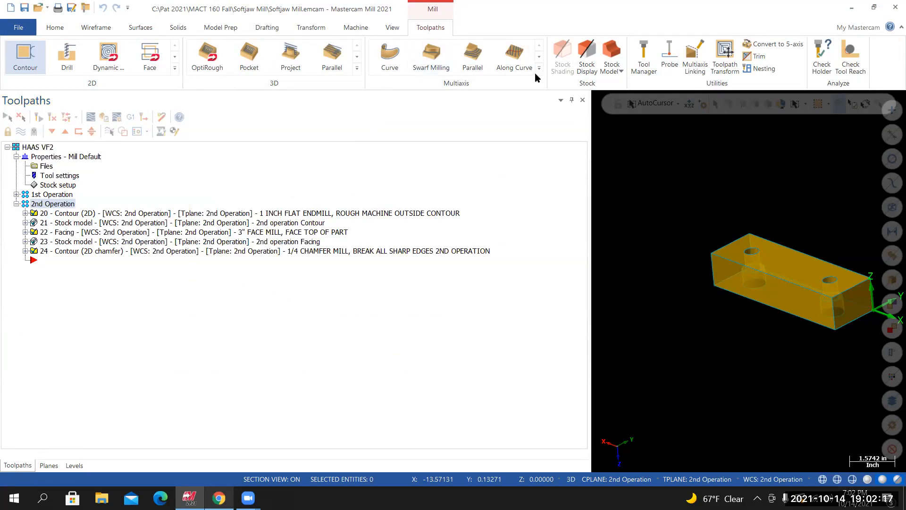
Create a stock model named Finished Part from the 2nd operation Facing stock, using operation 24, the 2D chamfer contour, as its source
click(614, 58)
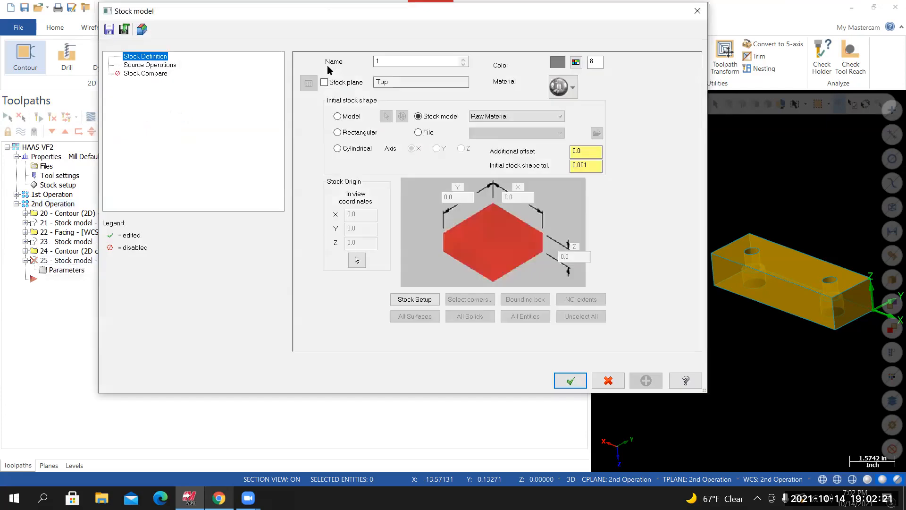
text(Finished Part)
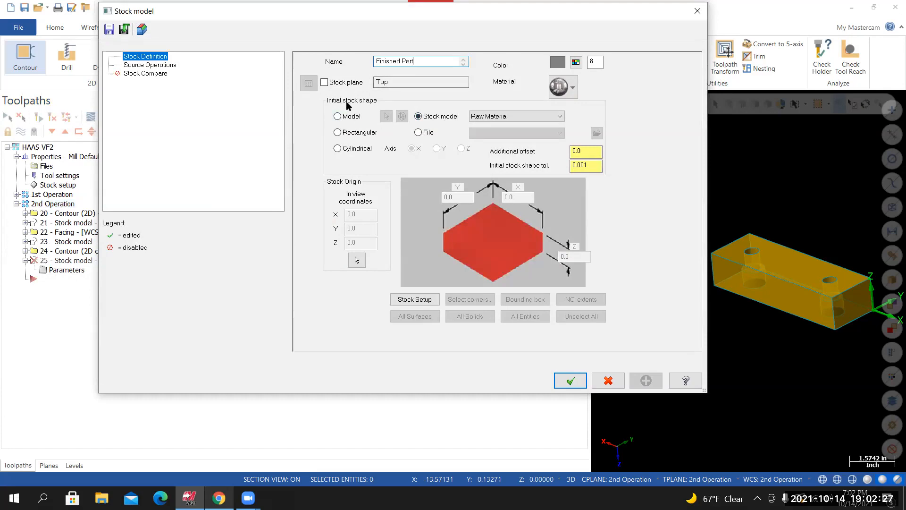
click(560, 116)
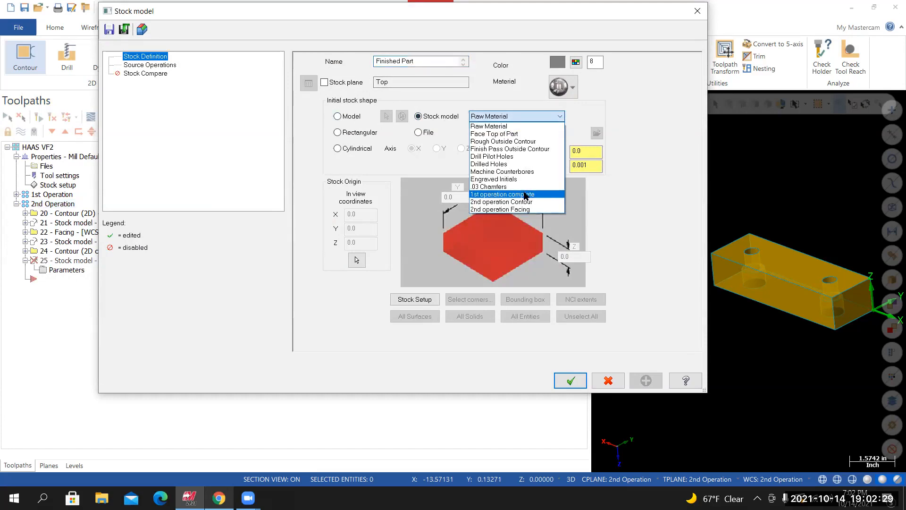
click(503, 210)
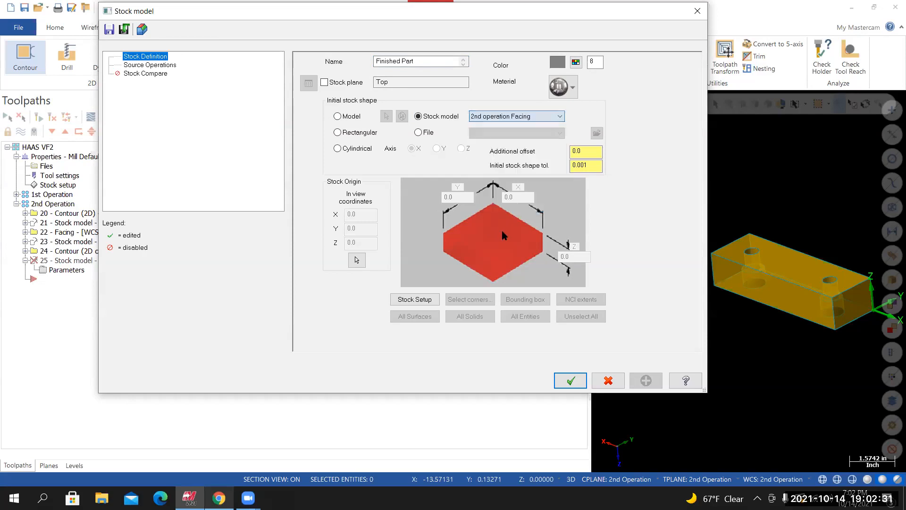
click(162, 66)
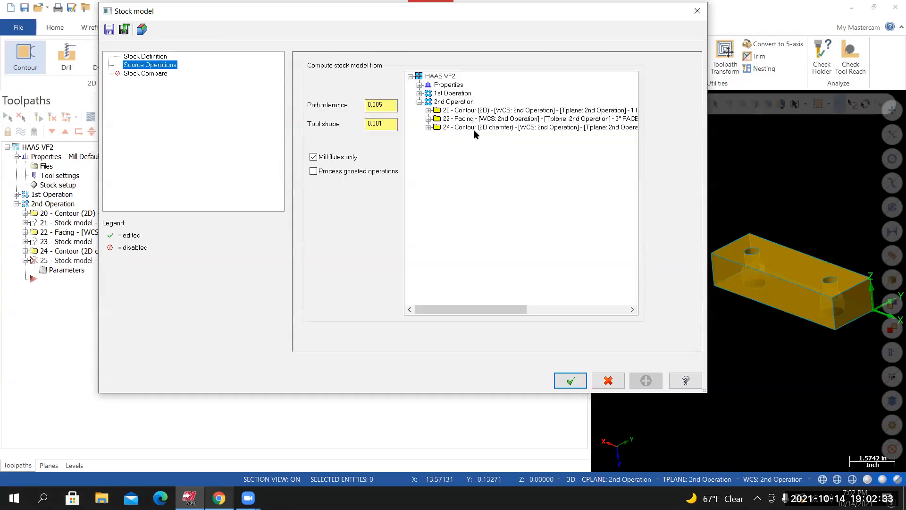
click(449, 128)
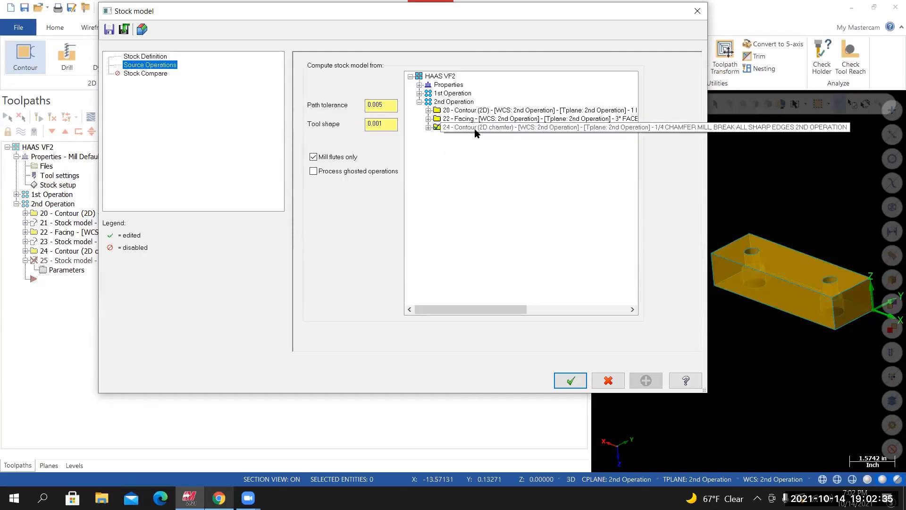
click(562, 380)
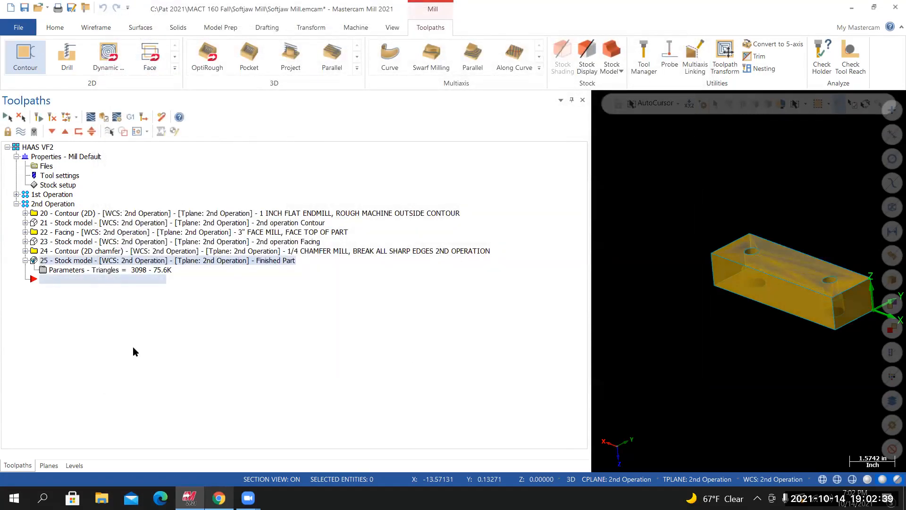
Examine the Finished Part stock model's edges and holes with the Solid Model level hidden, restoring that level's visibility at the end
click(74, 466)
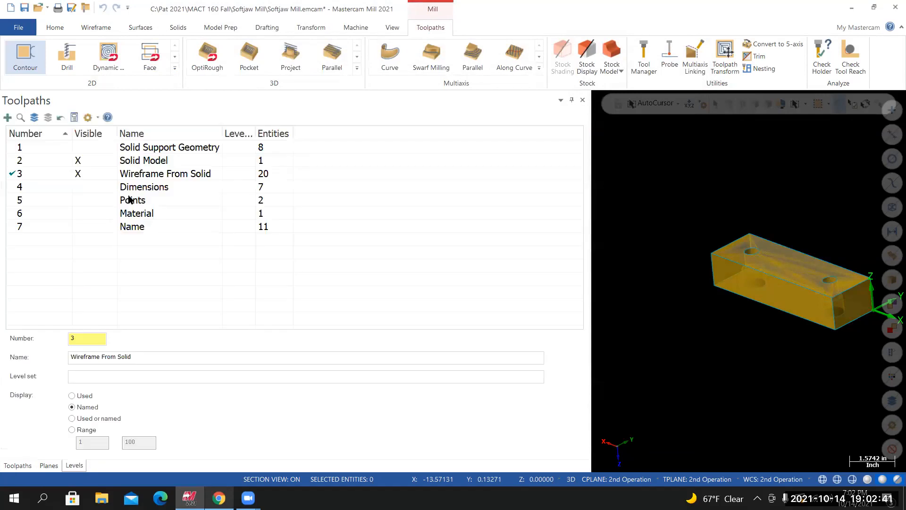
click(79, 162)
middle_drag(717, 303, 801, 300)
scroll(805, 283, up, 5)
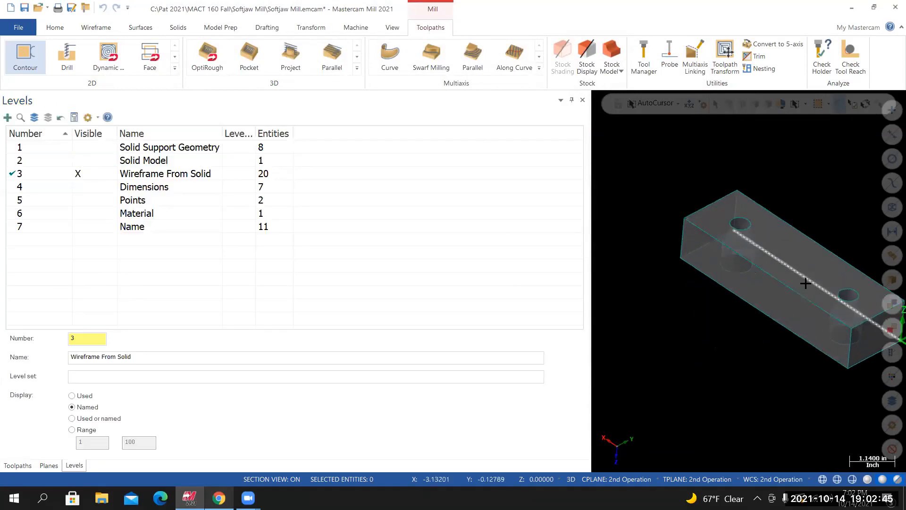
middle_drag(793, 258, 722, 259)
scroll(722, 259, down, 3)
scroll(621, 210, up, 4)
scroll(614, 218, up, 5)
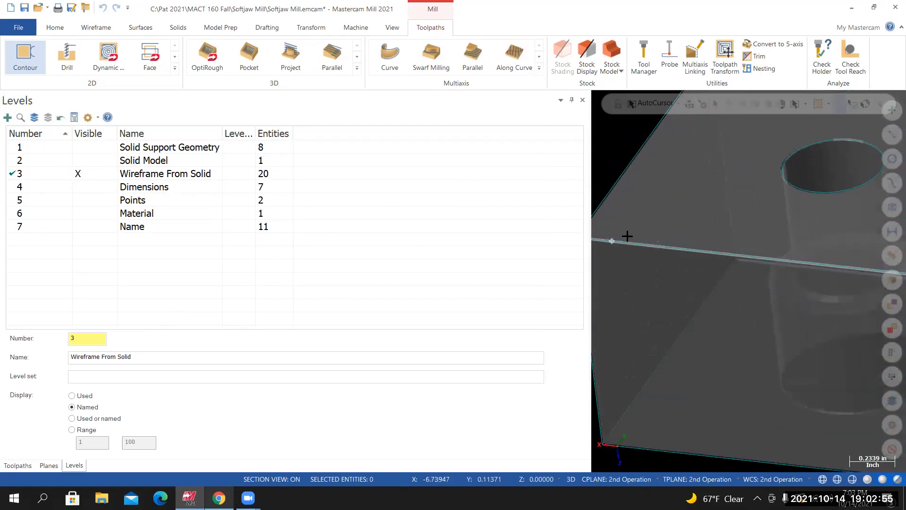
middle_drag(599, 241, 658, 263)
scroll(658, 264, down, 8)
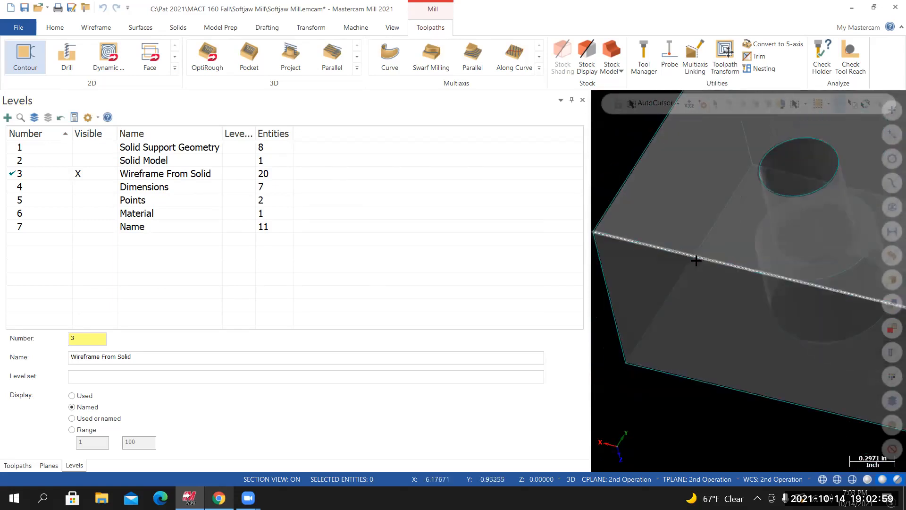
scroll(767, 297, down, 5)
mouse_move(767, 297)
middle_down()
mouse_move(749, 281)
mouse_move(768, 314)
middle_up()
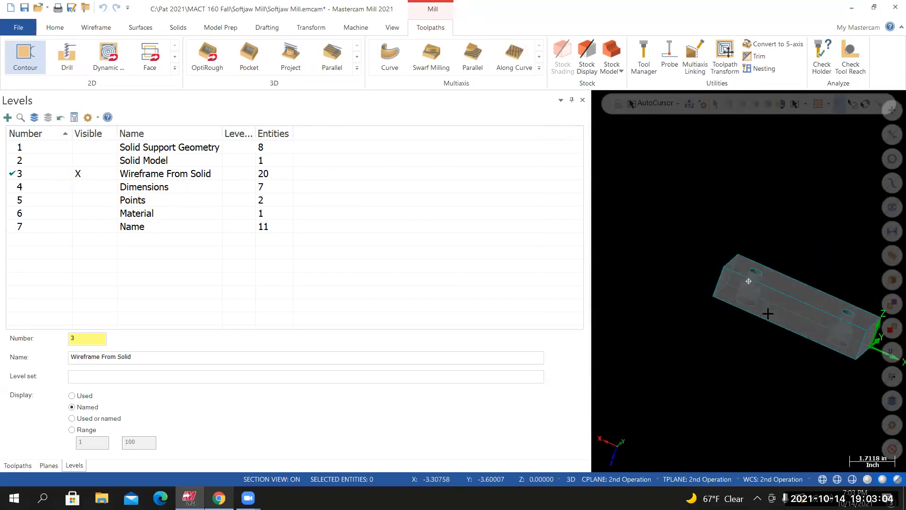
click(83, 162)
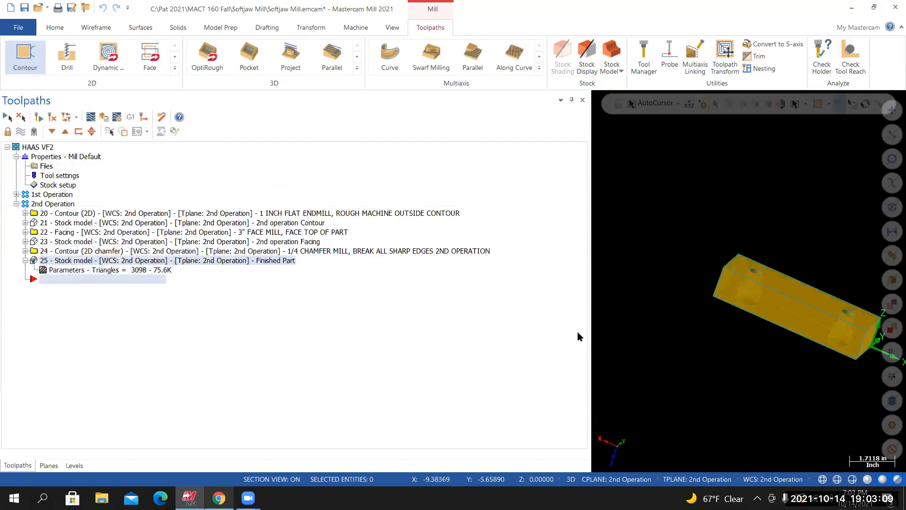
Show the finished part in isometric view with the Toolpaths manager narrowed, and save the Softjaw Mill file
right_click(680, 194)
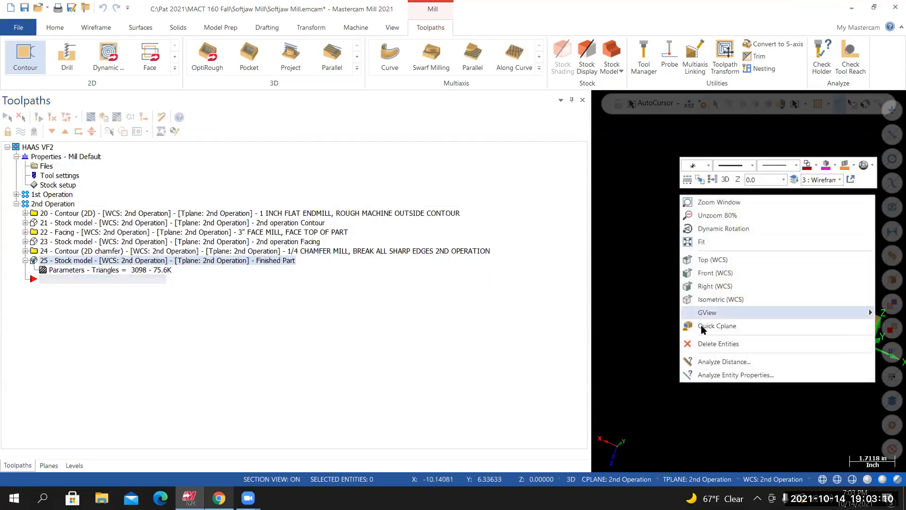
click(714, 299)
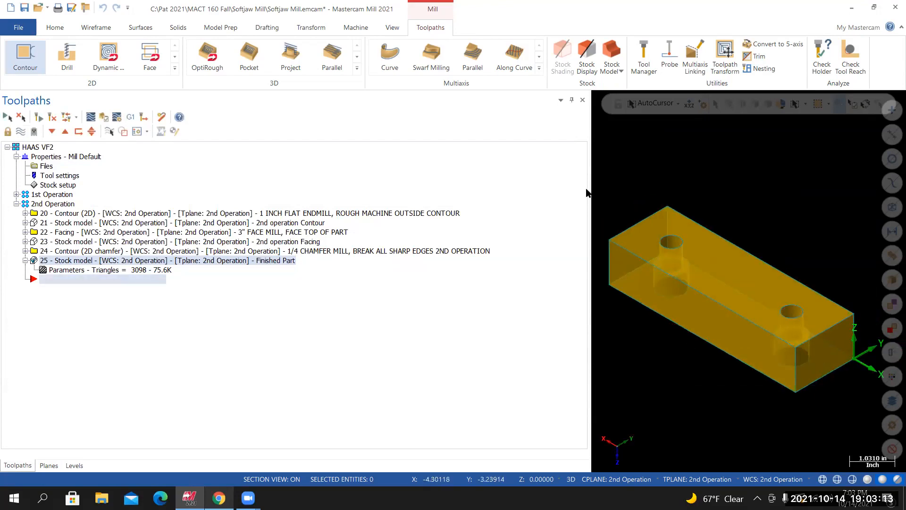
drag(589, 192, 270, 187)
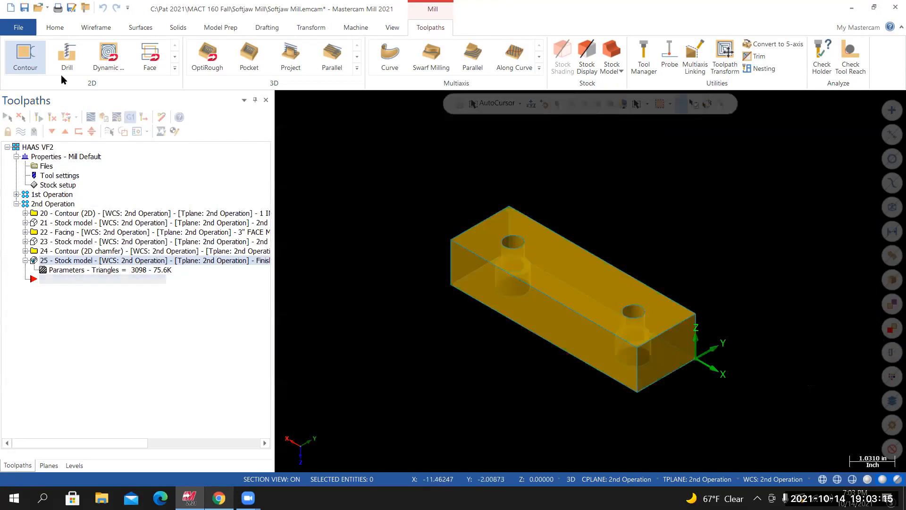
click(19, 27)
click(24, 146)
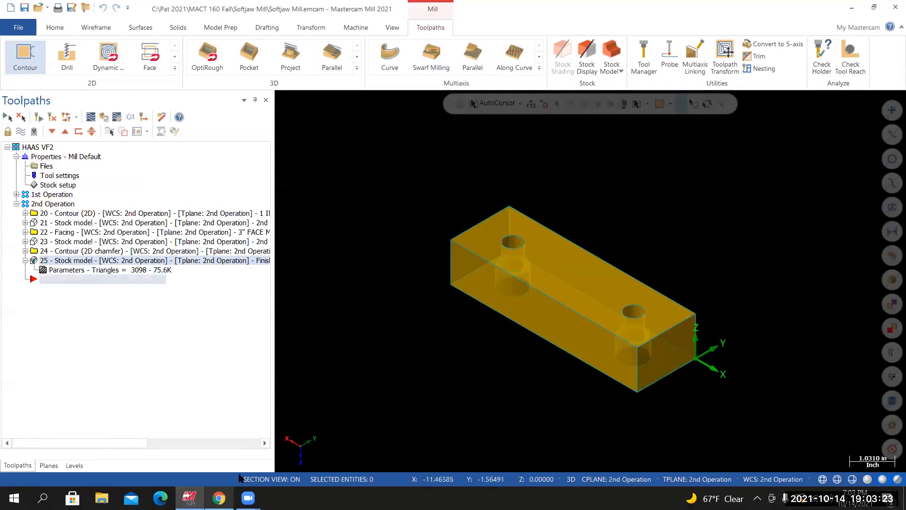
Switch to the Canvas course in Chrome, open Softjaw Mill Discussion under Module #3, and review the Softjaw 2nd operation toolpath steps
key(alt+Tab)
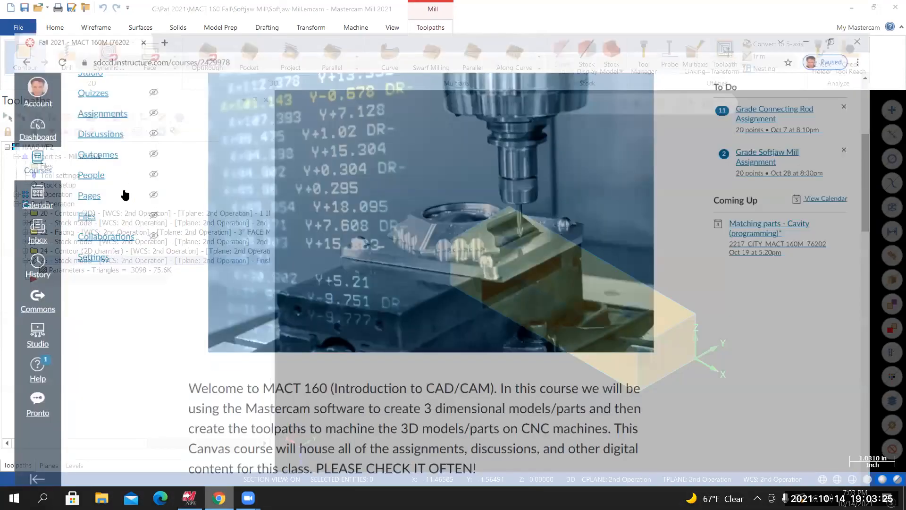
scroll(90, 188, up, 3)
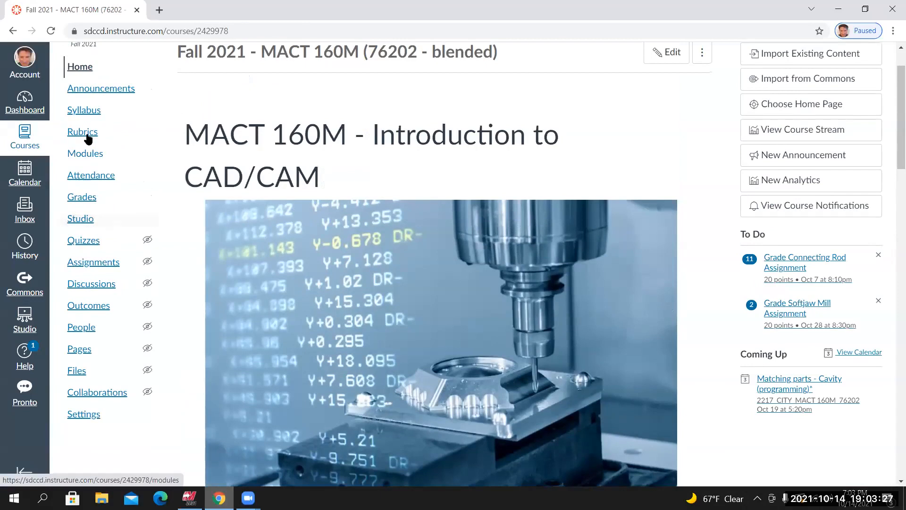
click(83, 154)
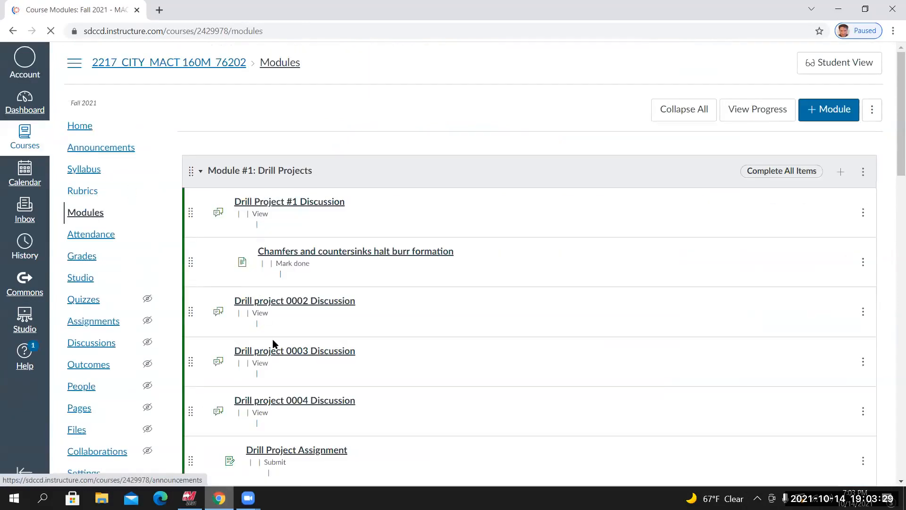
scroll(286, 331, down, 10)
scroll(280, 302, down, 1)
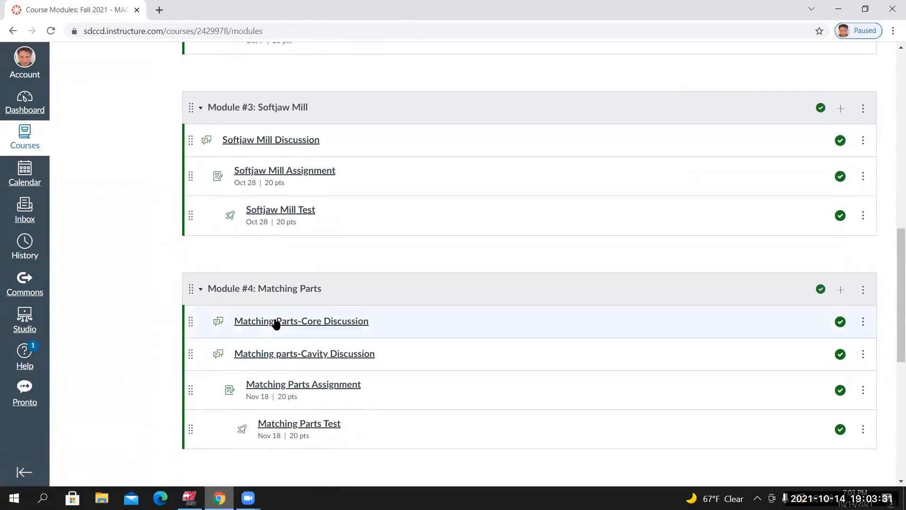
scroll(243, 211, up, 1)
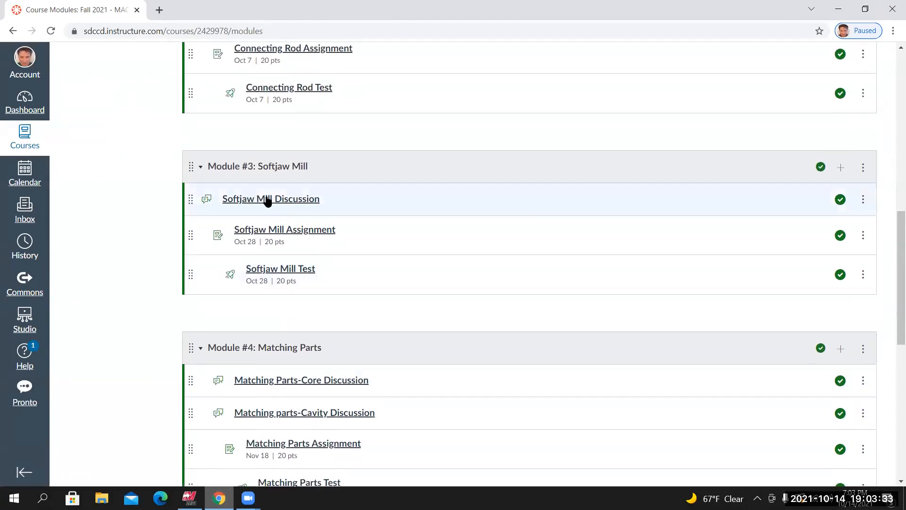
click(265, 199)
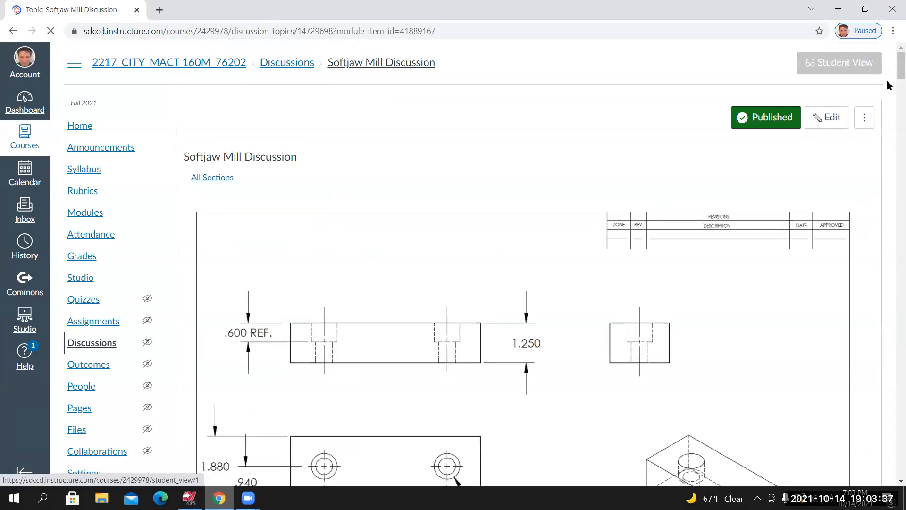
mouse_move(894, 82)
mouse_down()
mouse_move(890, 255)
mouse_move(876, 351)
mouse_up()
scroll(876, 352, down, 10)
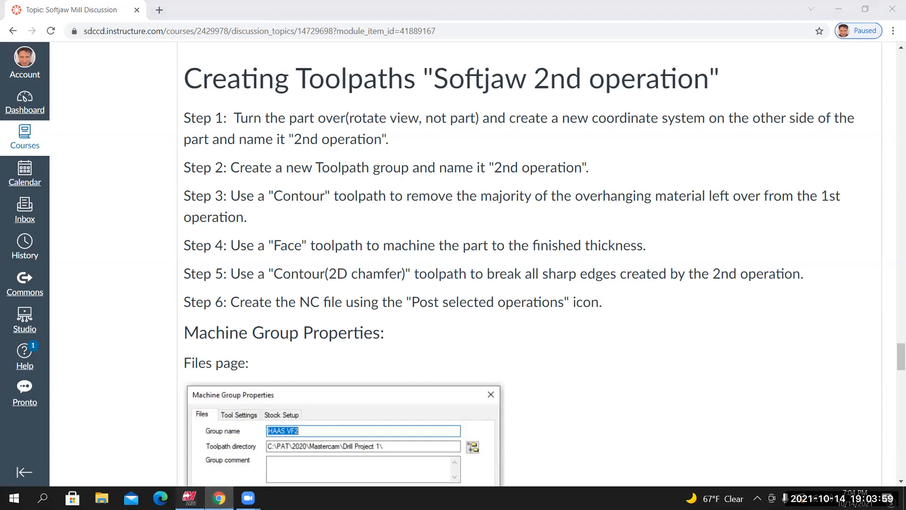
Open File Explorer and check the project files in C:\Pat 2021\MACT 160 Fall\Softjaw Mill
key(alt+Tab)
click(102, 497)
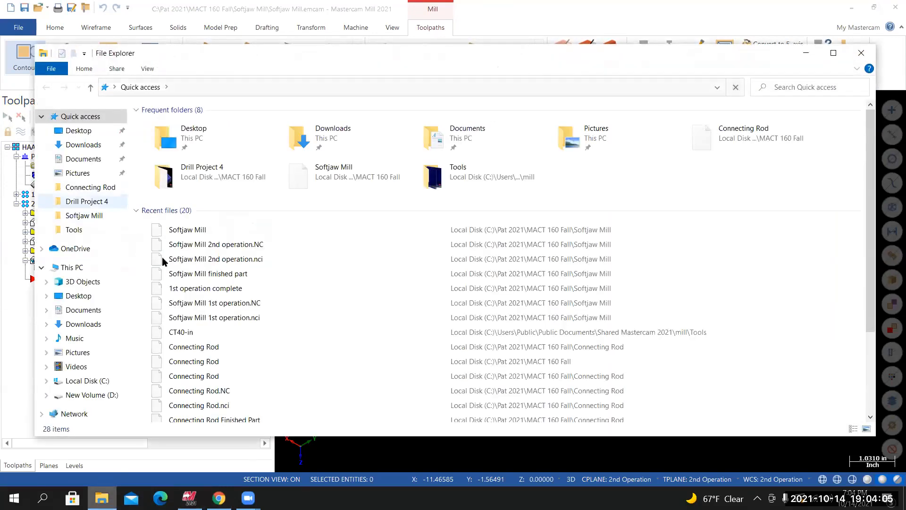
click(89, 381)
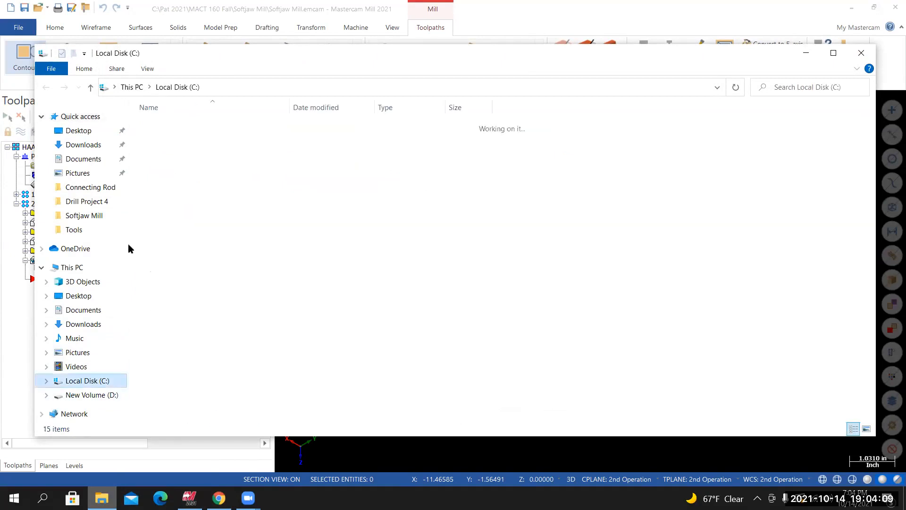
double_click(175, 176)
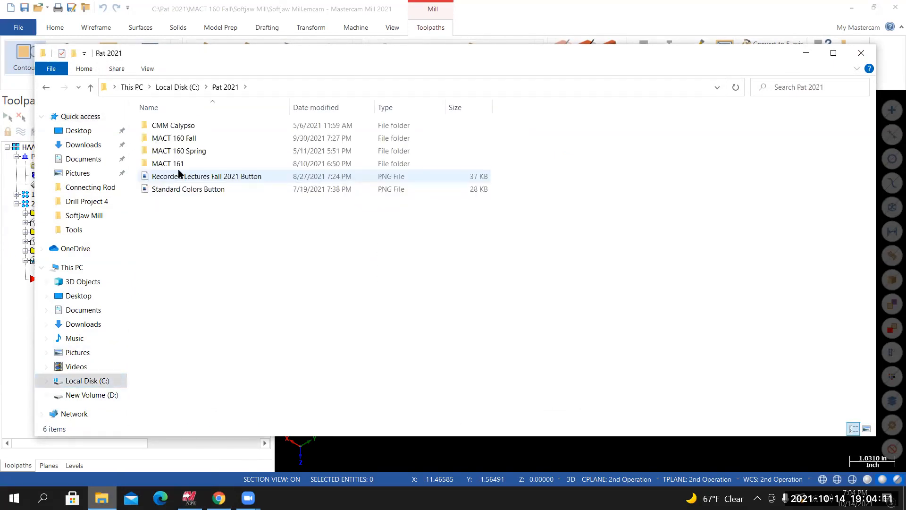
click(180, 163)
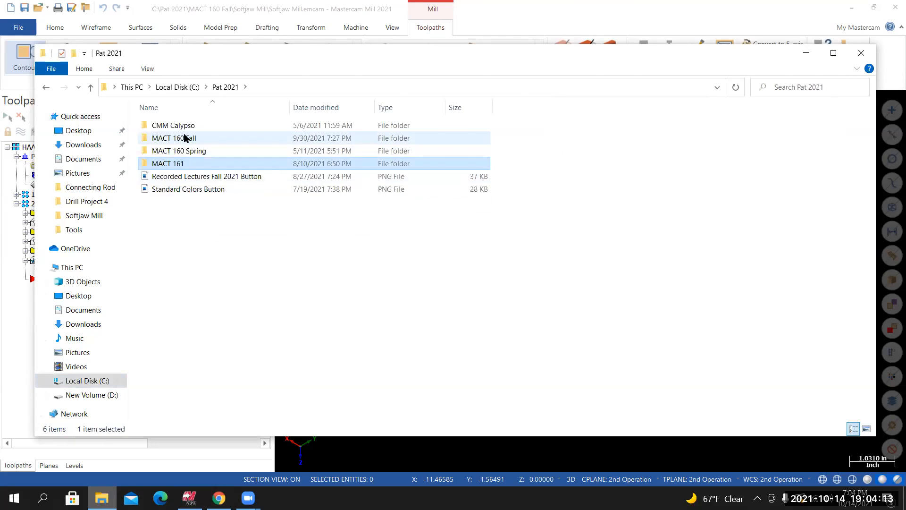
double_click(183, 138)
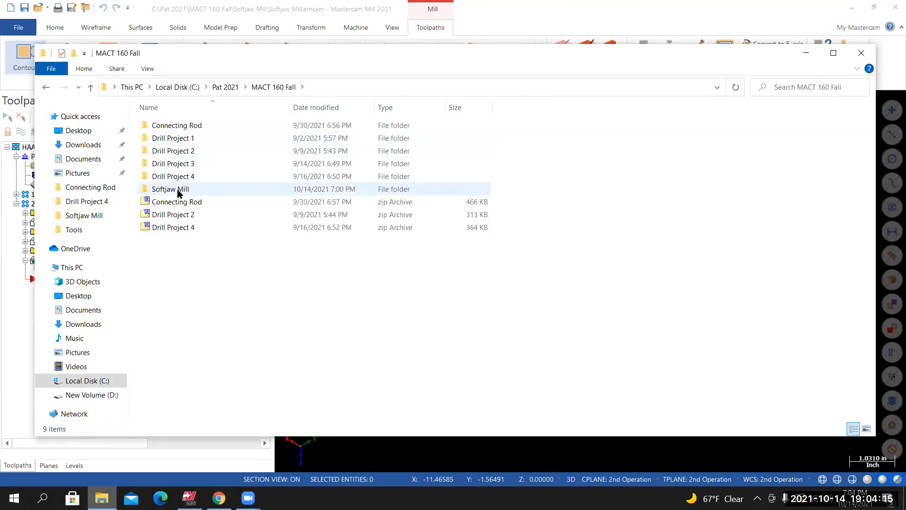
double_click(178, 191)
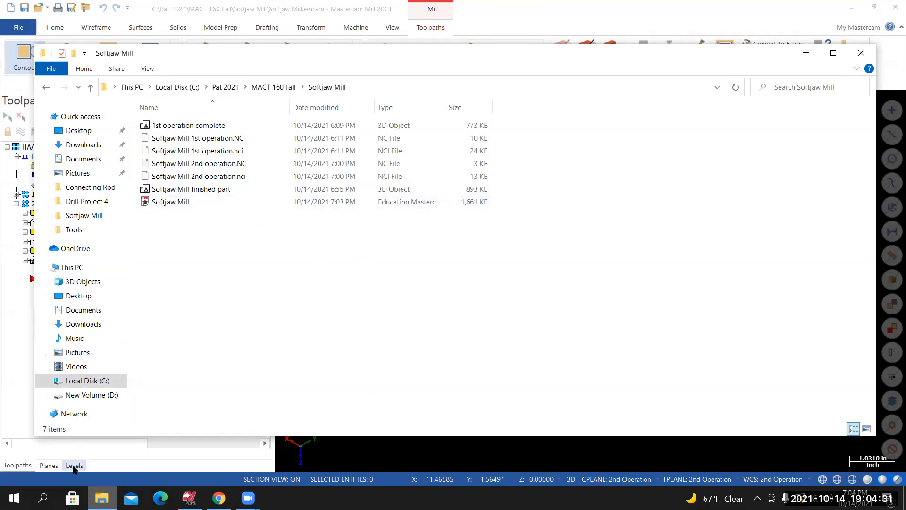
Return to Mastercam, make the 1st Operation plane the current WCS, Cplane and Tplane, and show the part in isometric view
click(228, 463)
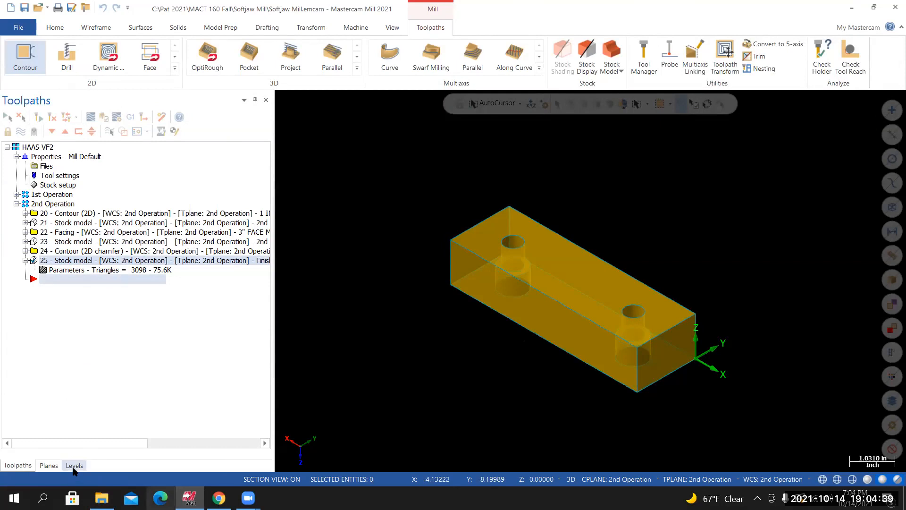
click(48, 466)
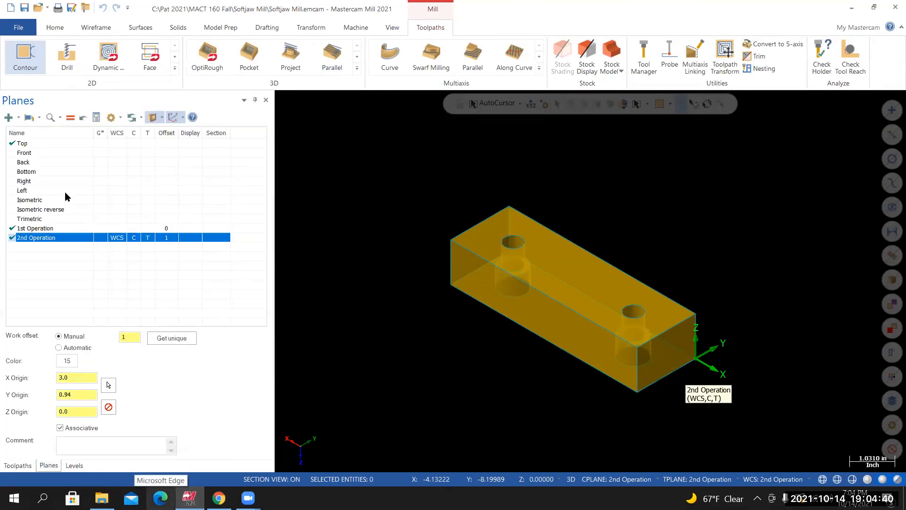
click(43, 229)
click(70, 117)
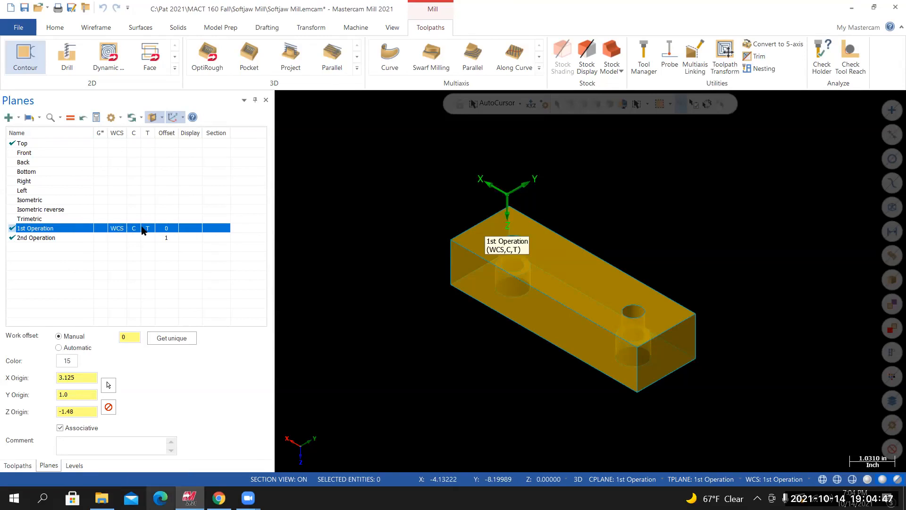
right_click(391, 179)
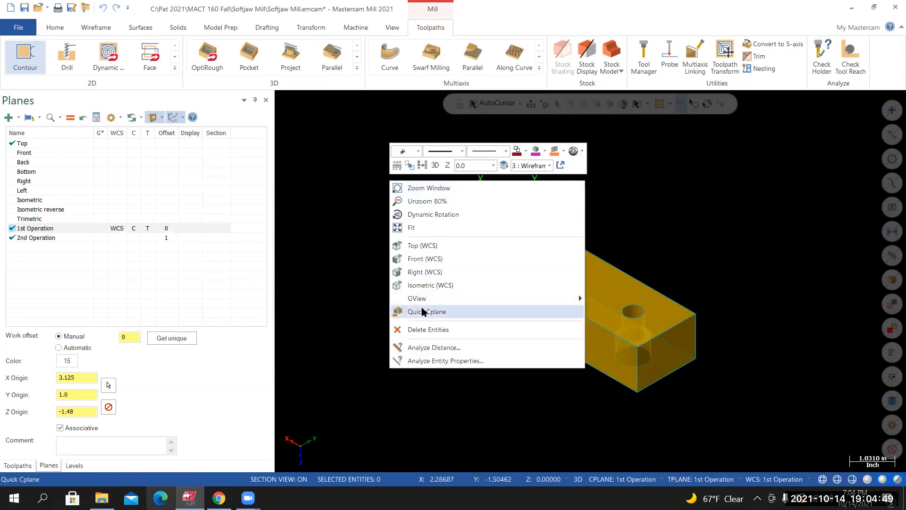
click(427, 285)
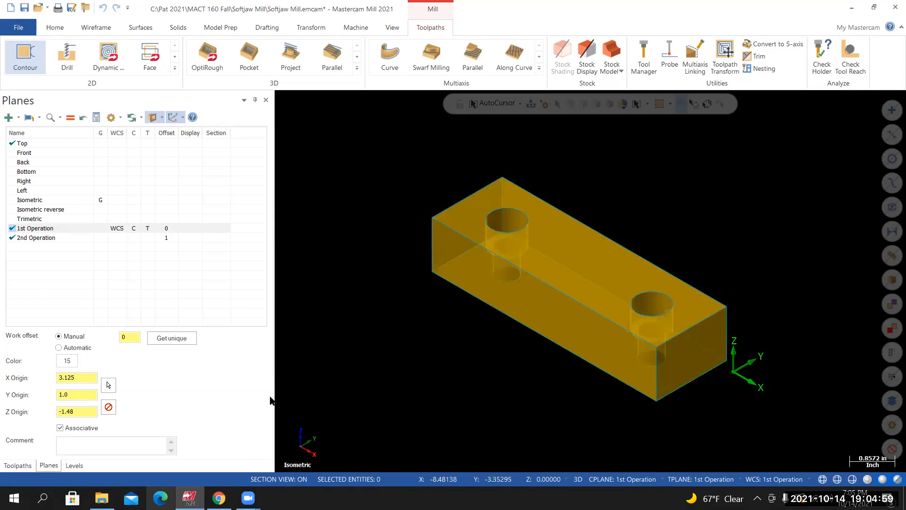
Collapse the 2nd Operation toolpath group and try to start a setup sheet from the Toolpaths manager
click(17, 466)
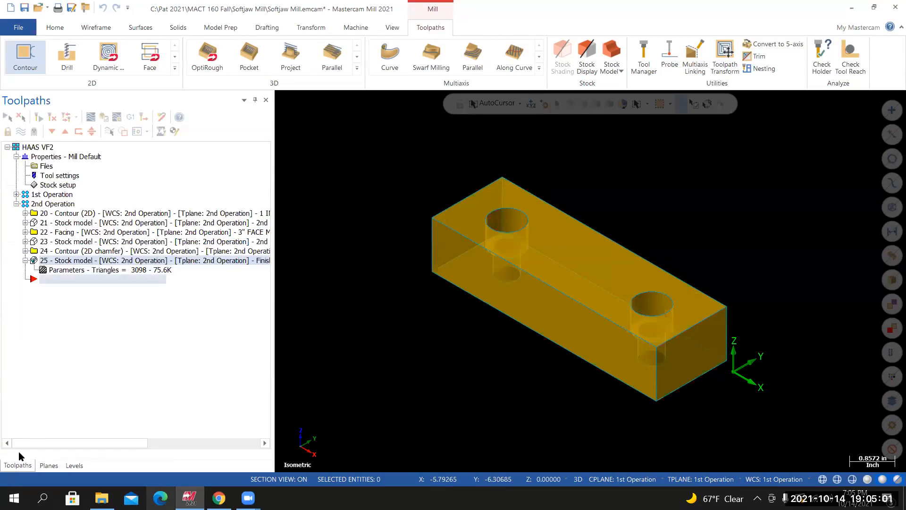
click(16, 204)
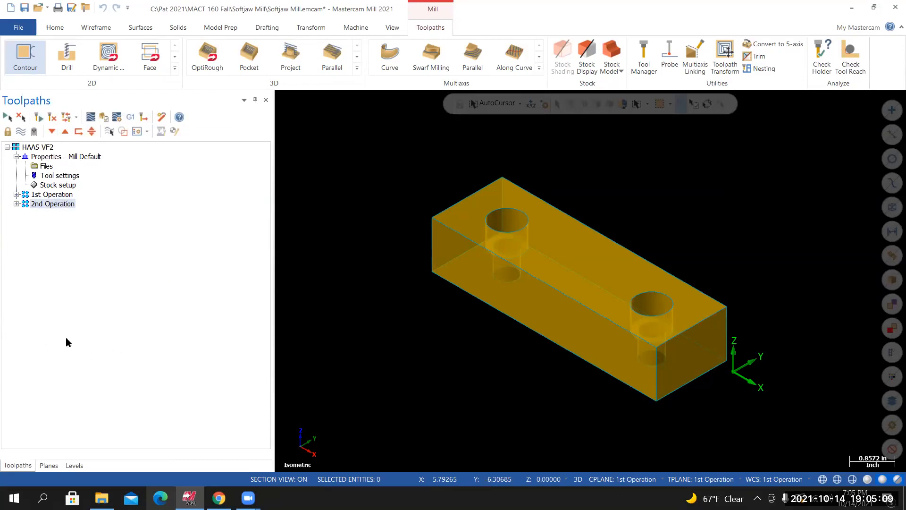
right_click(57, 364)
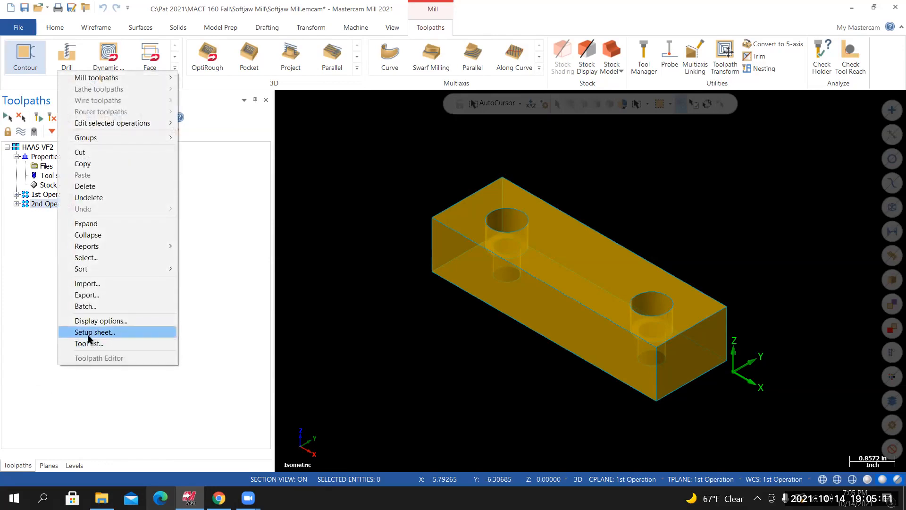
click(93, 332)
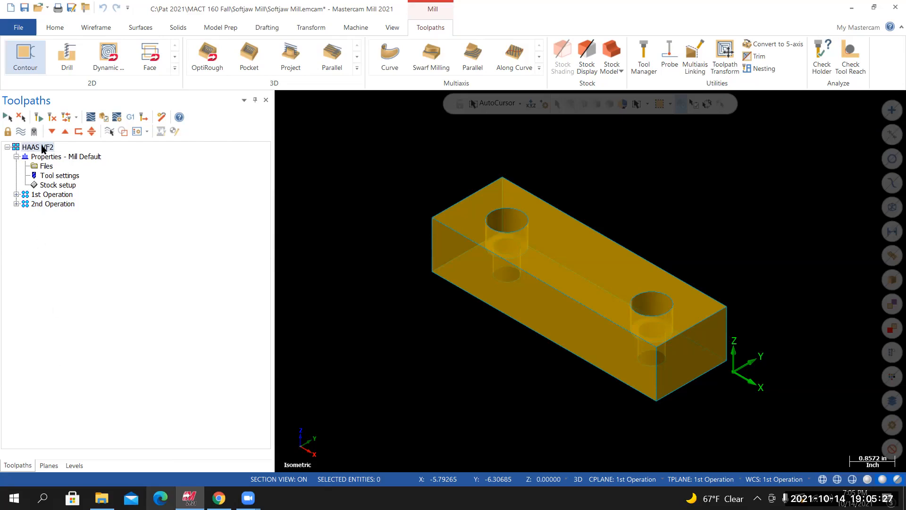
Generate the setup sheet for the whole HAAS VF2 machine group with the project name Softjaw Mill
right_click(79, 311)
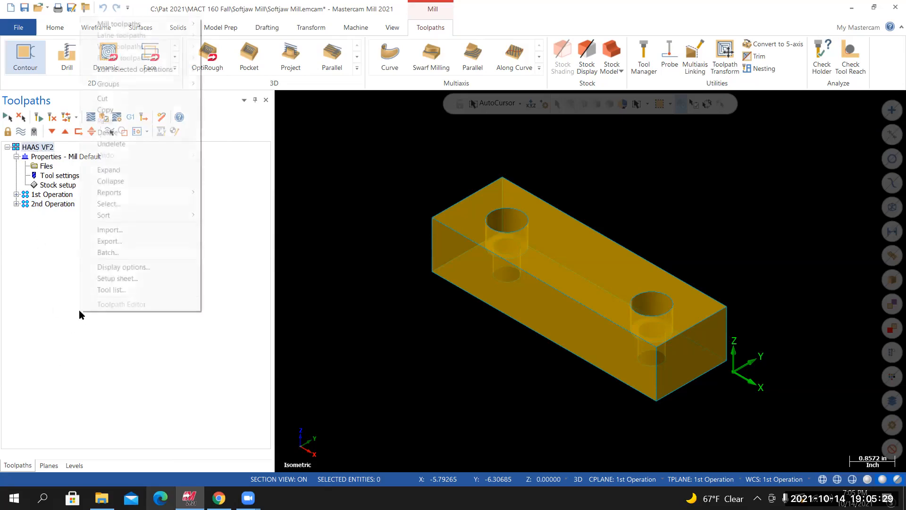
click(113, 279)
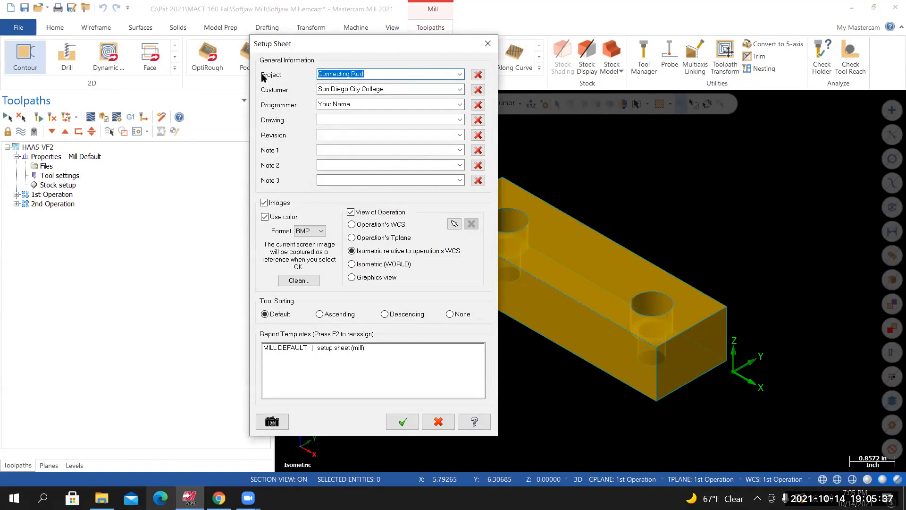
text(Softjaw Mill)
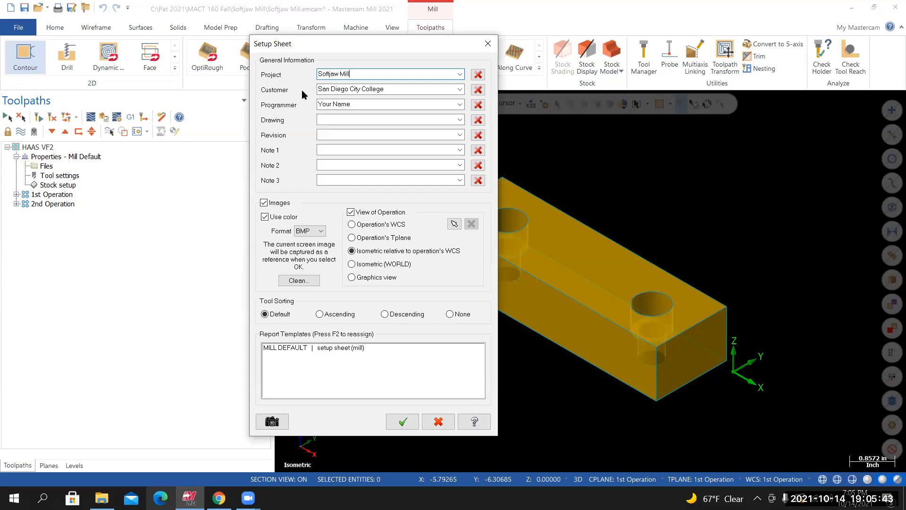
click(335, 109)
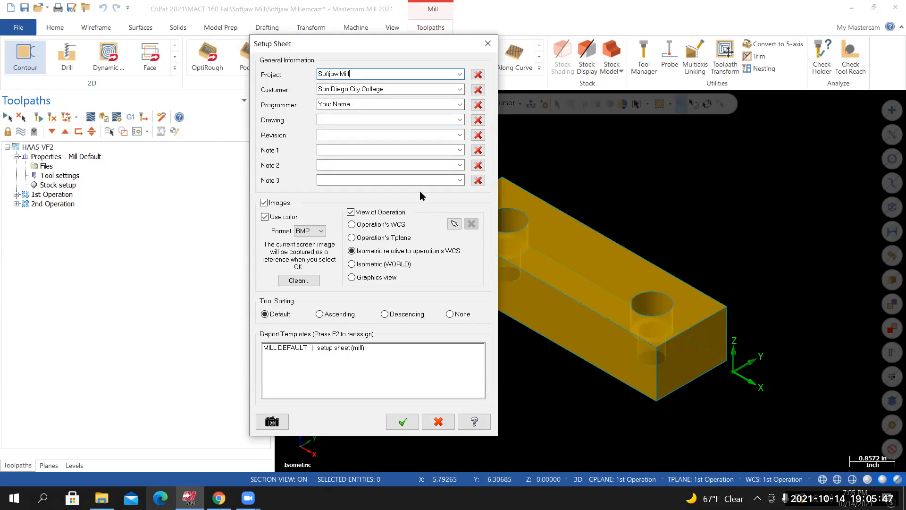
click(404, 421)
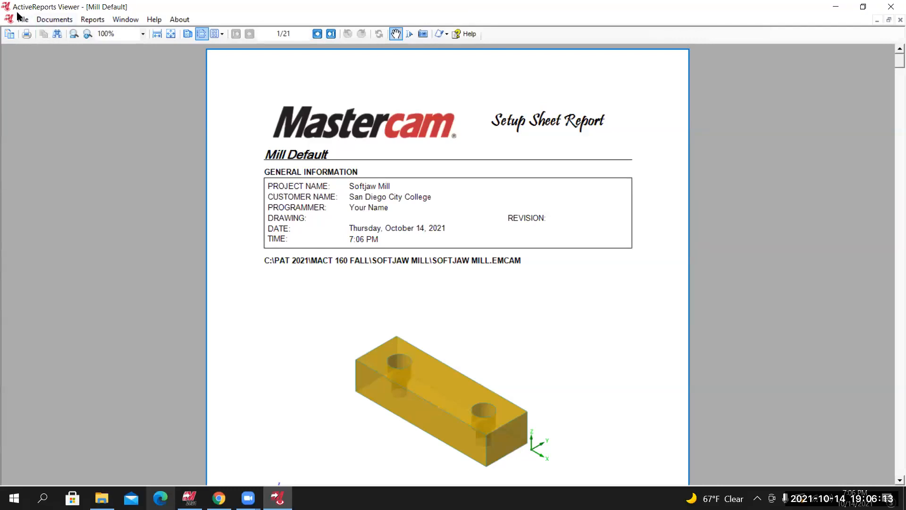
Review the generated setup sheet report, examining its general information, stock, operation list and tool pages, and return to its first page
scroll(413, 269, down, 10)
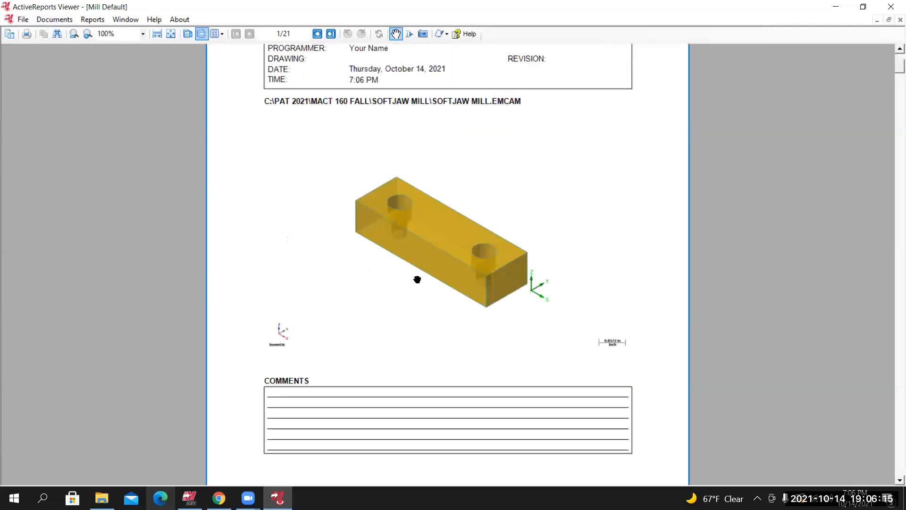
scroll(432, 289, down, 5)
scroll(431, 289, up, 8)
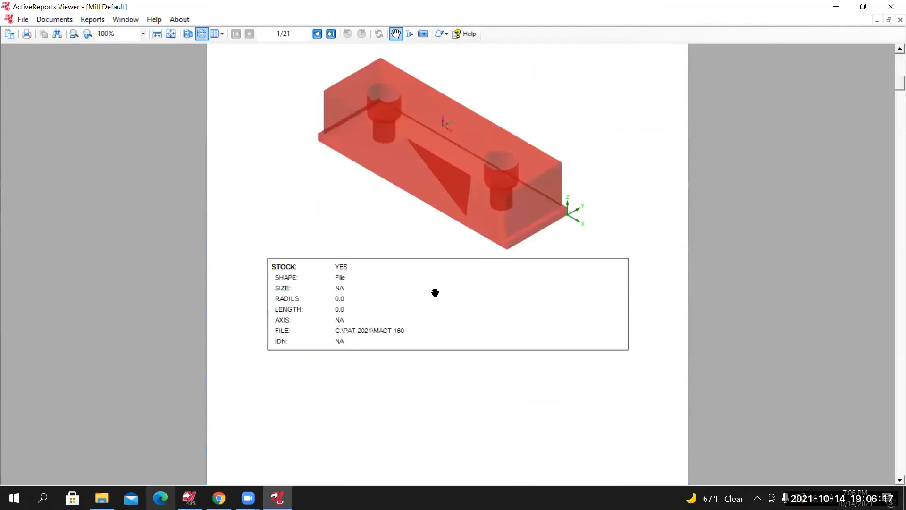
scroll(432, 293, down, 5)
scroll(429, 294, up, 3)
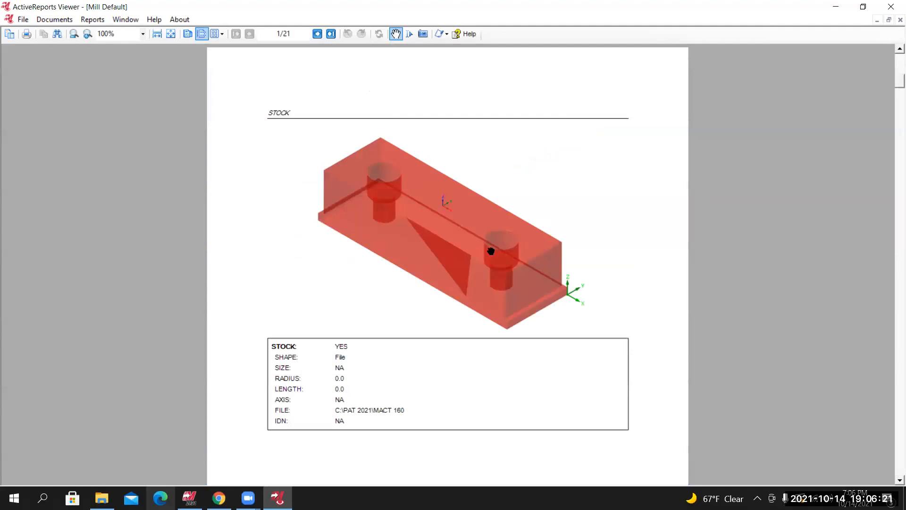
scroll(428, 162, down, 3)
scroll(449, 235, down, 12)
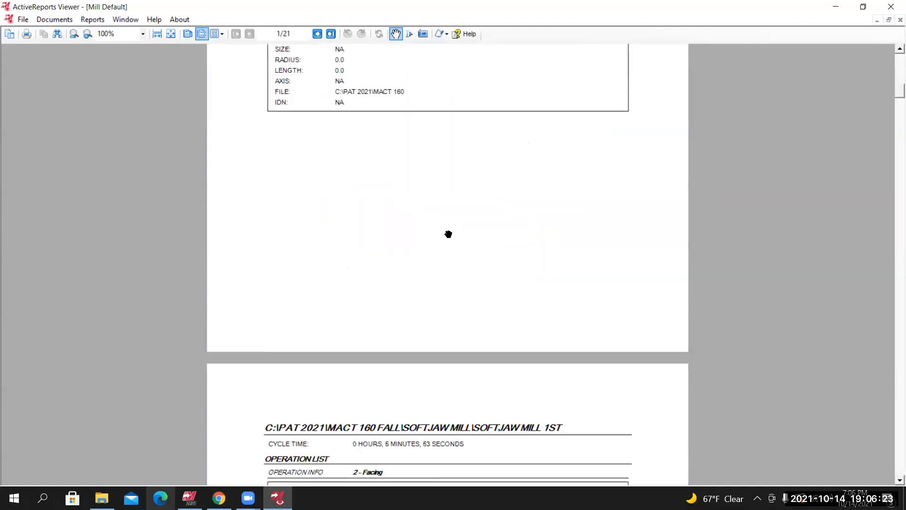
scroll(444, 231, down, 20)
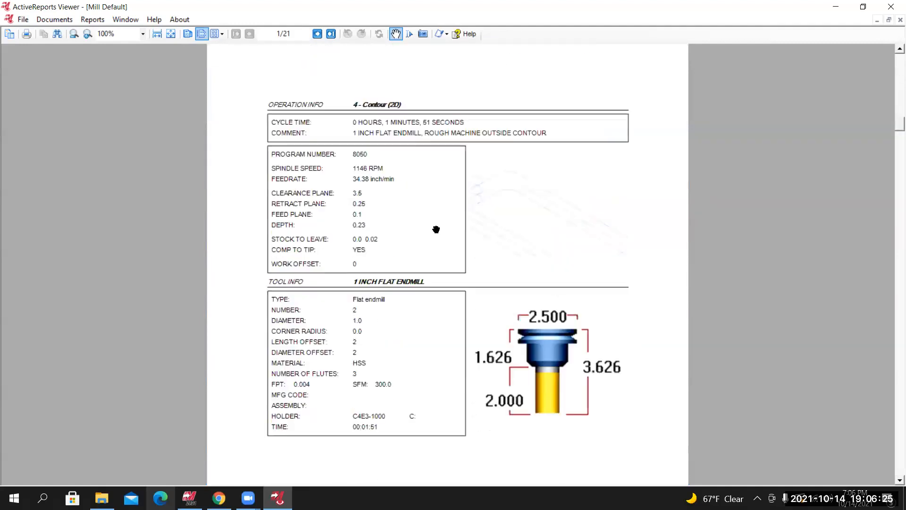
scroll(437, 228, down, 20)
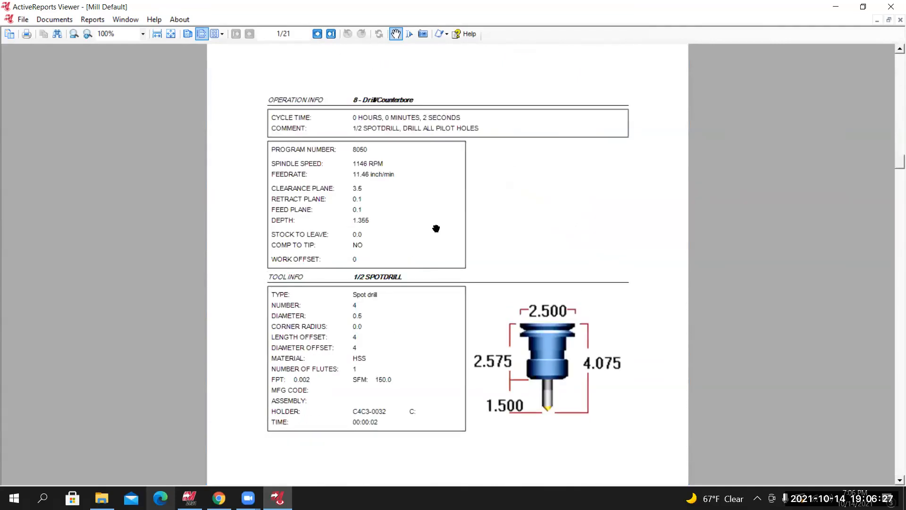
scroll(496, 228, down, 11)
scroll(458, 236, down, 15)
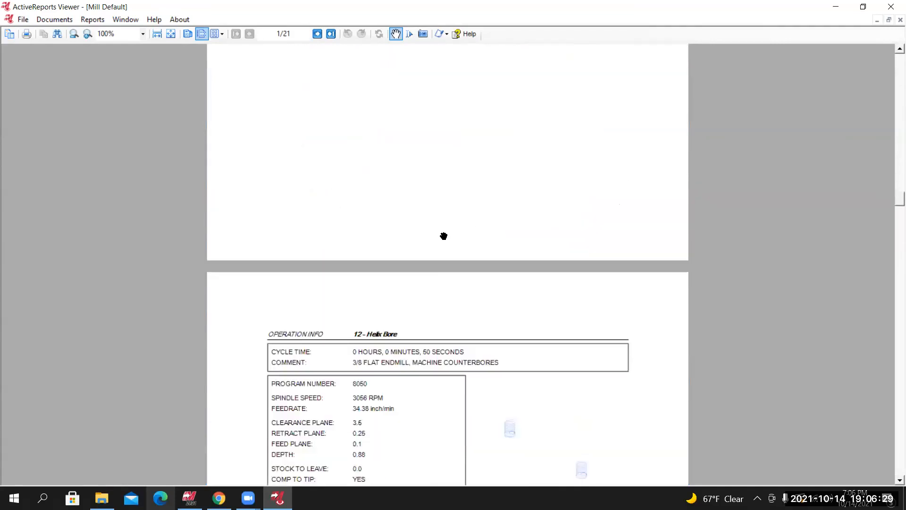
scroll(734, 262, down, 10)
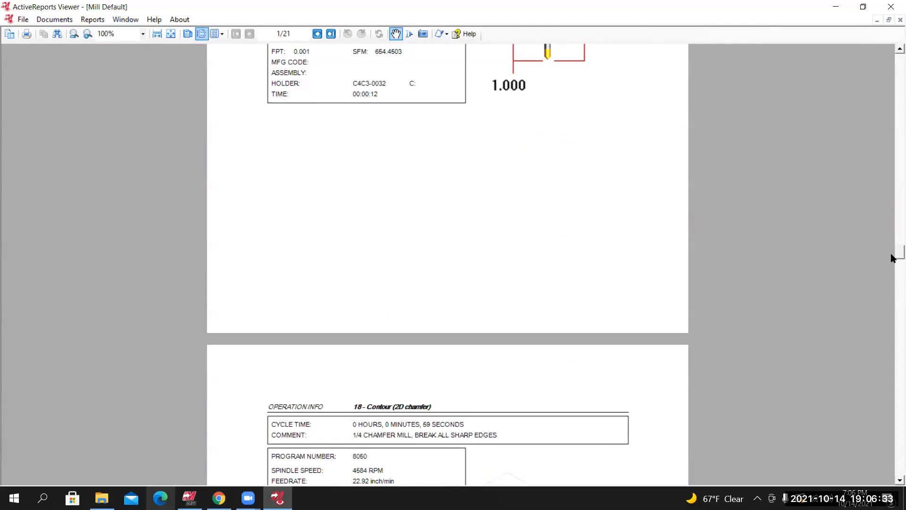
scroll(893, 255, down, 20)
scroll(890, 331, down, 20)
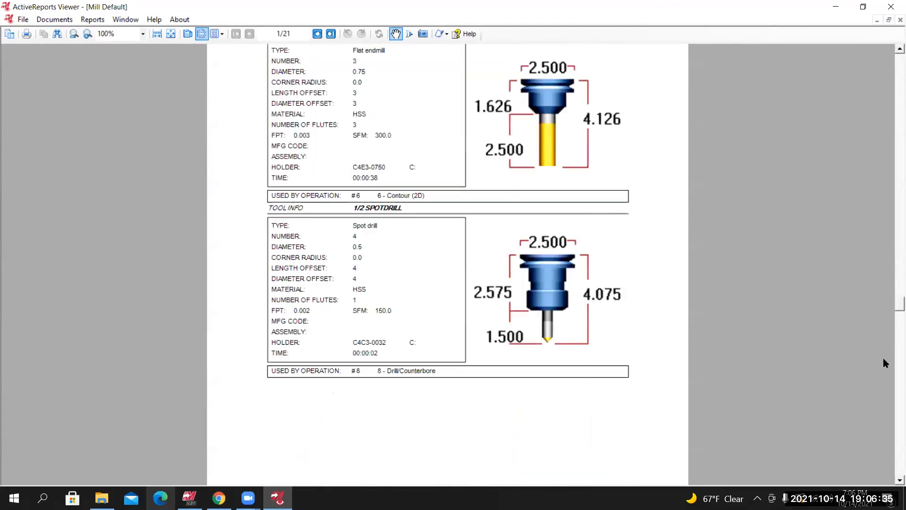
scroll(879, 423, down, 20)
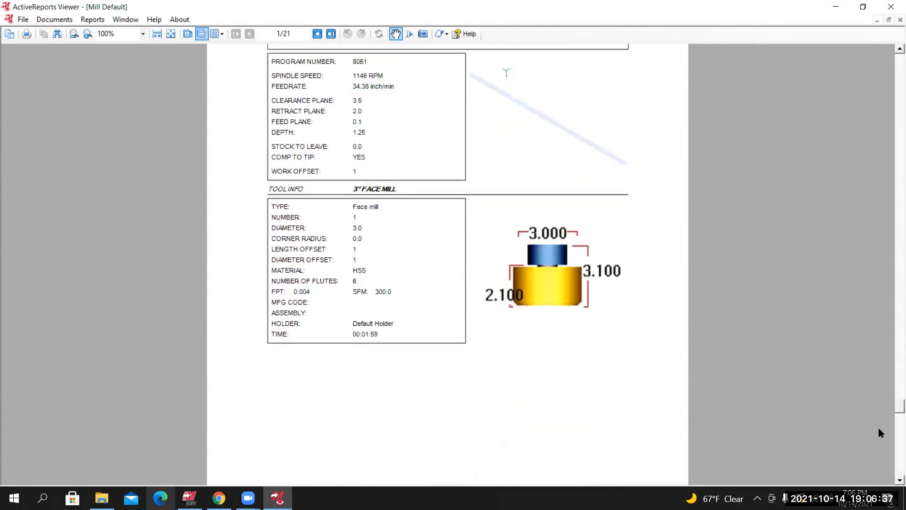
drag(878, 471, 886, 84)
scroll(443, 143, up, 8)
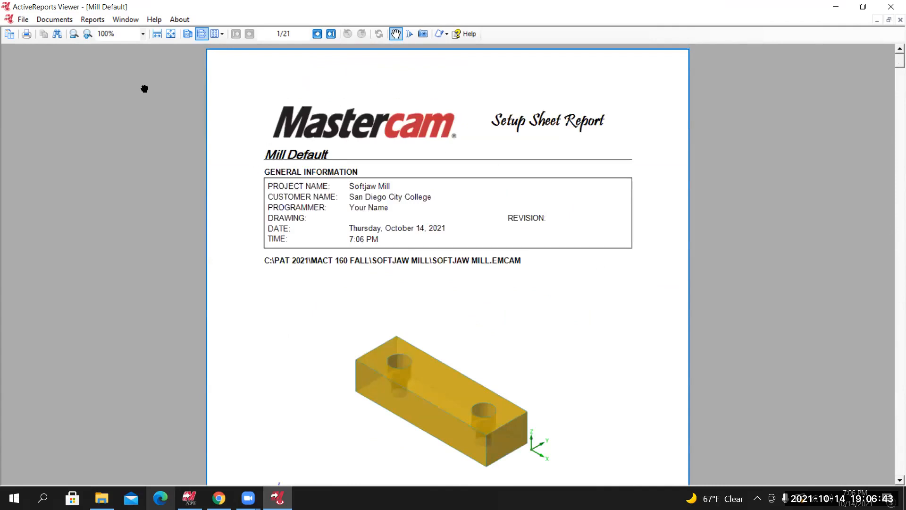
Save the setup sheet report as a PDF named Softjaw Mill setup sheet in the Softjaw Mill folder
click(23, 20)
mouse_move(71, 46)
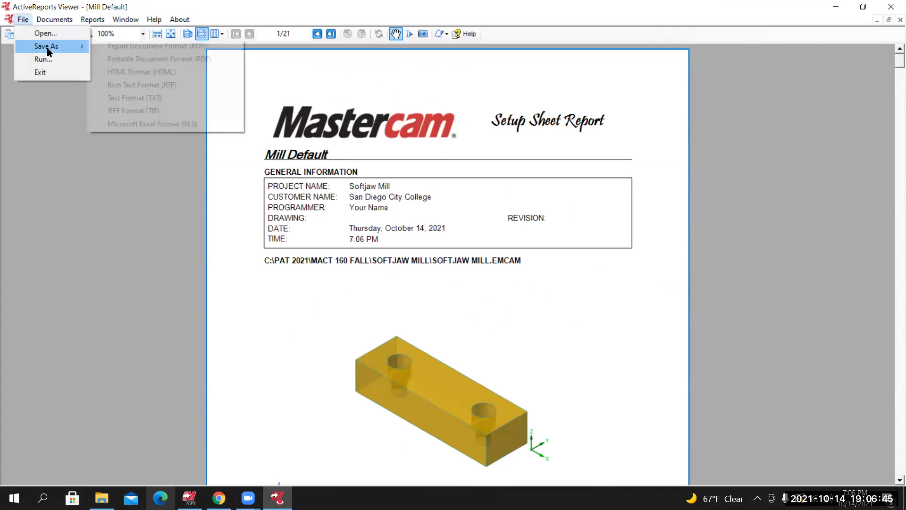
click(175, 60)
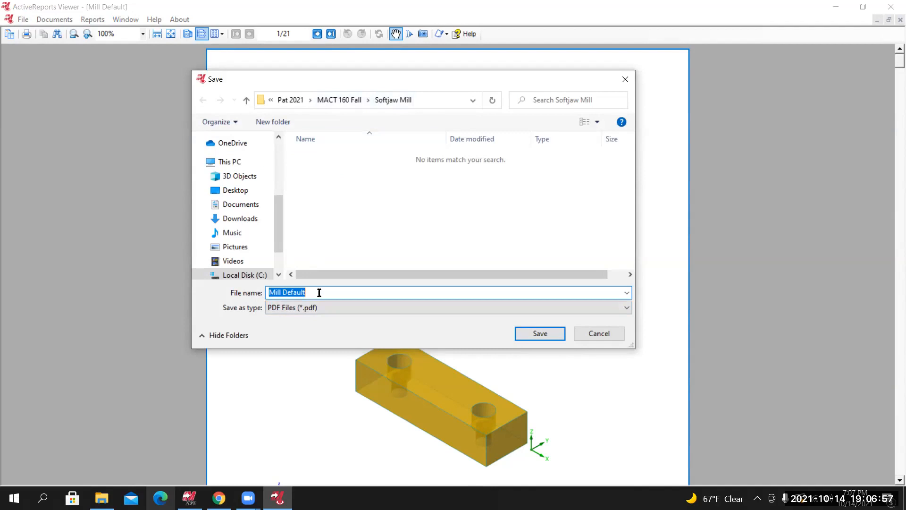
text(Softjaw Mill )
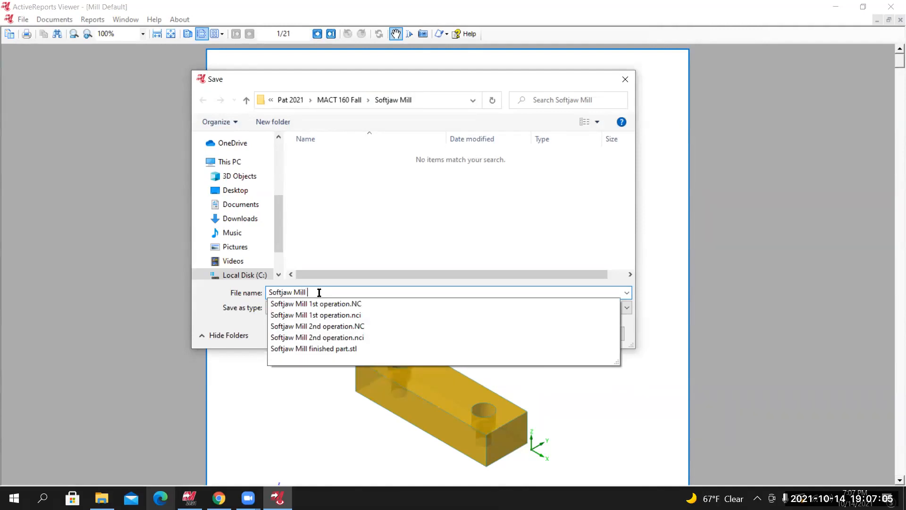
text(setup sheet)
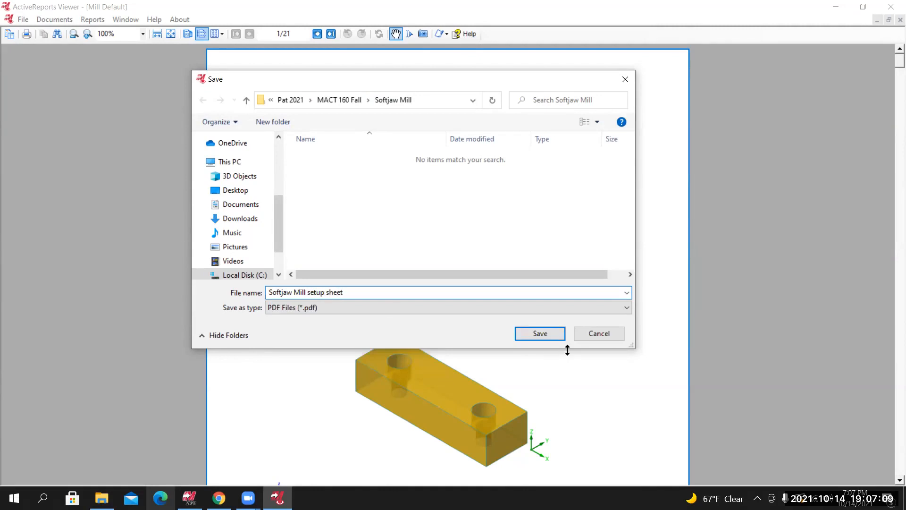
click(548, 335)
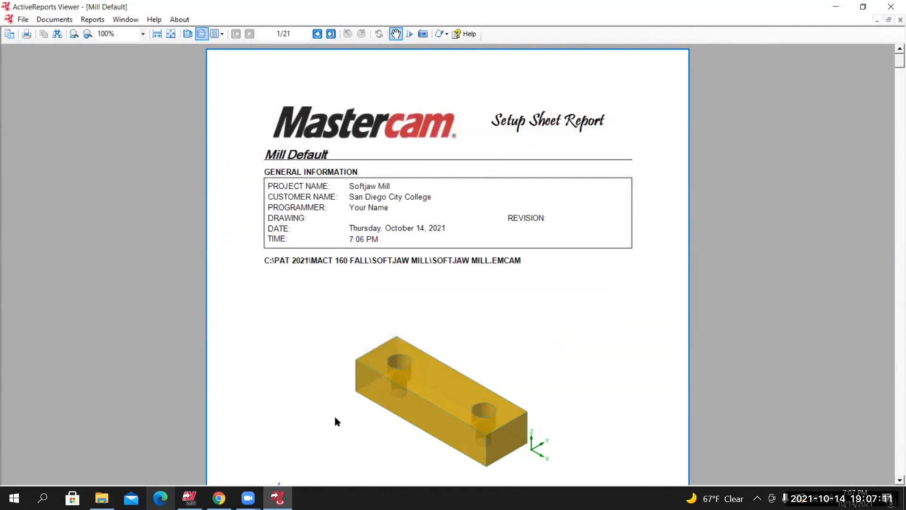
Check for the setup sheet PDF in the Softjaw Mill folder in File Explorer and close the report viewer
click(101, 498)
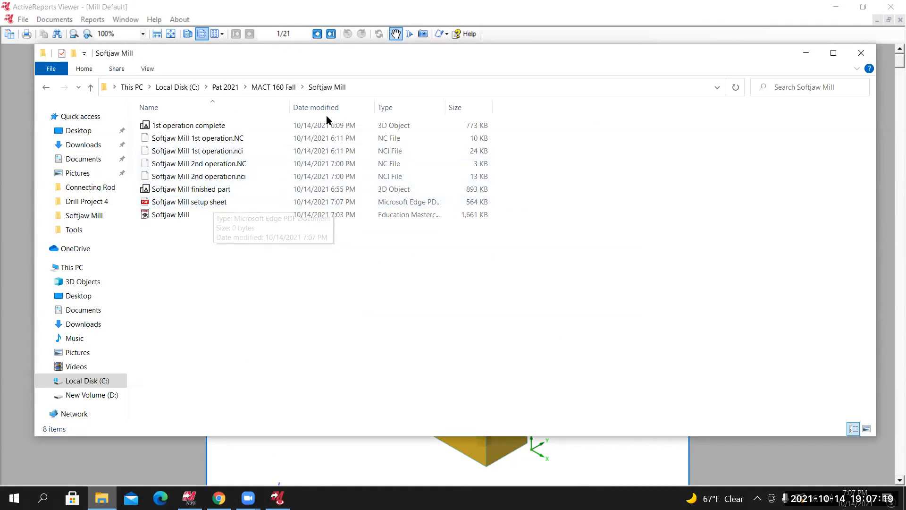
click(893, 8)
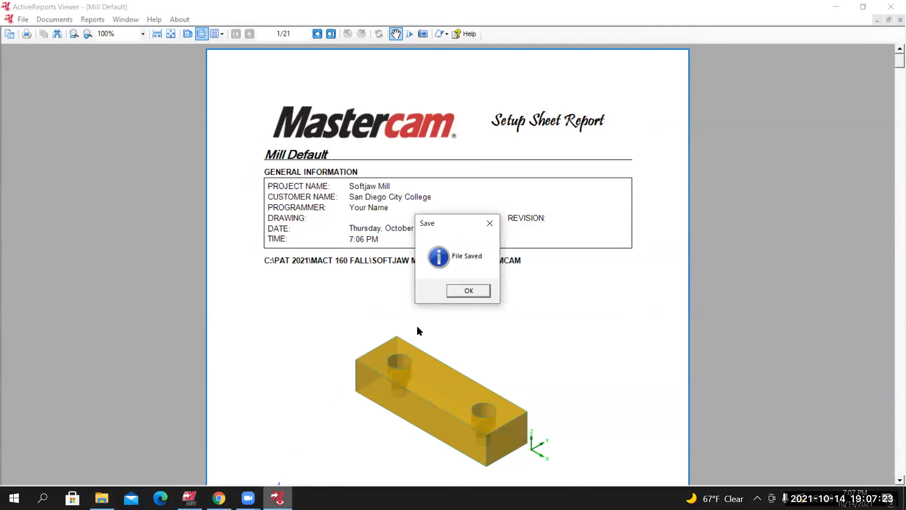
click(468, 291)
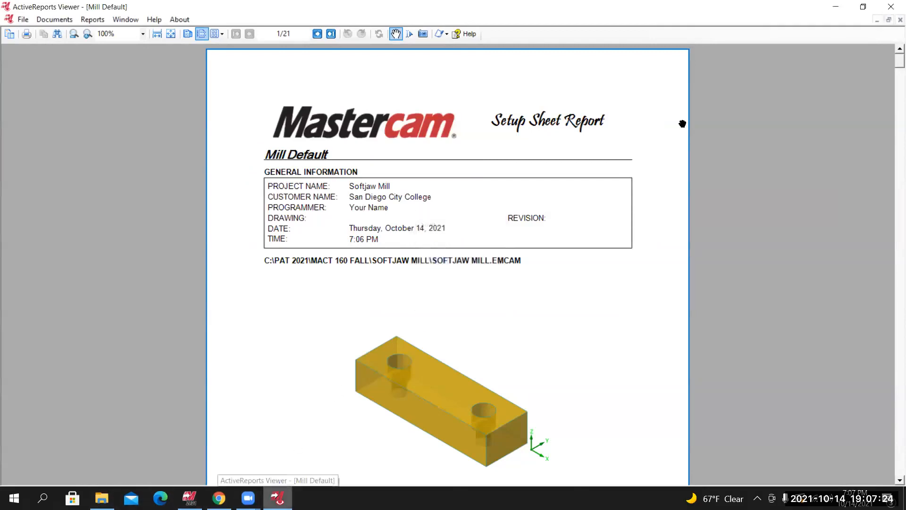
click(892, 9)
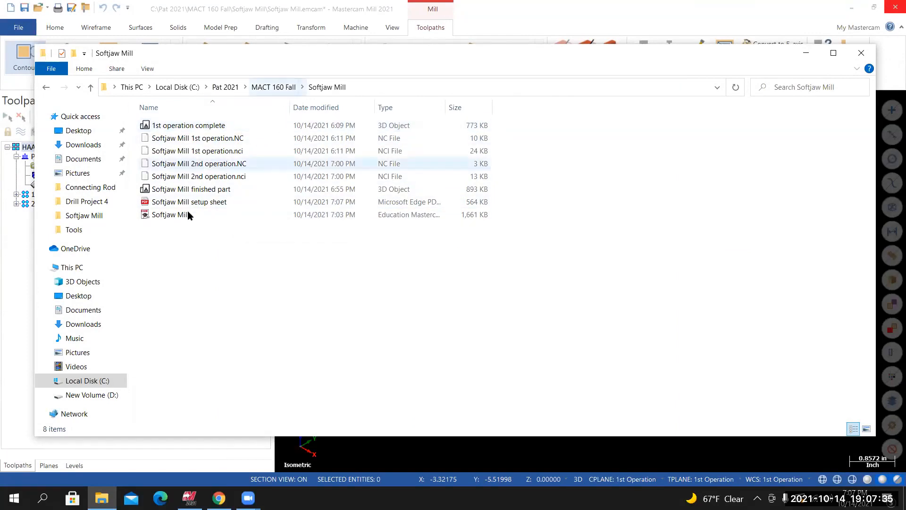
Compress the Softjaw Mill folder inside MACT 160 Fall into Softjaw Mill.zip with 7-Zip
click(268, 89)
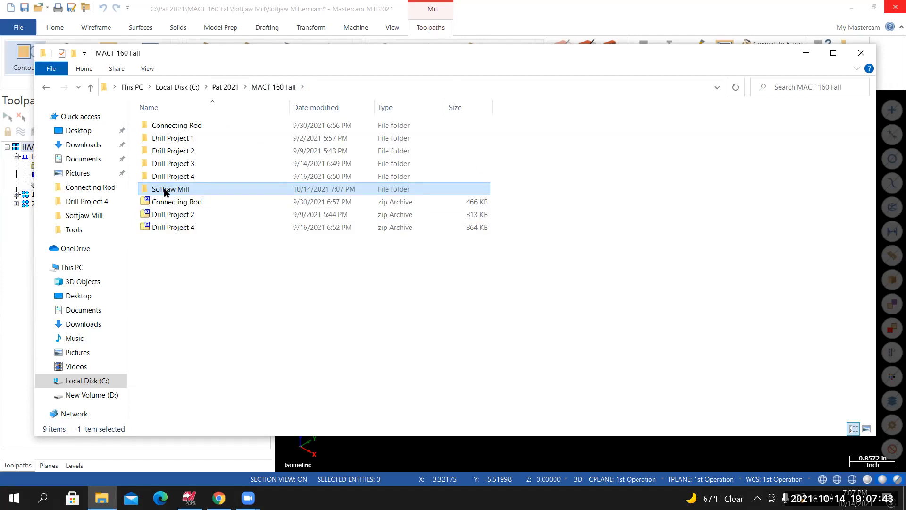
double_click(161, 189)
click(277, 89)
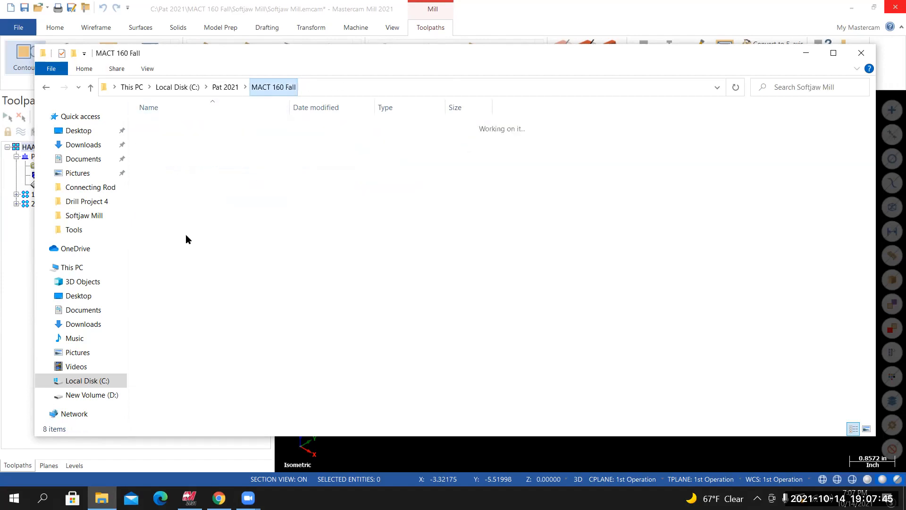
right_click(169, 191)
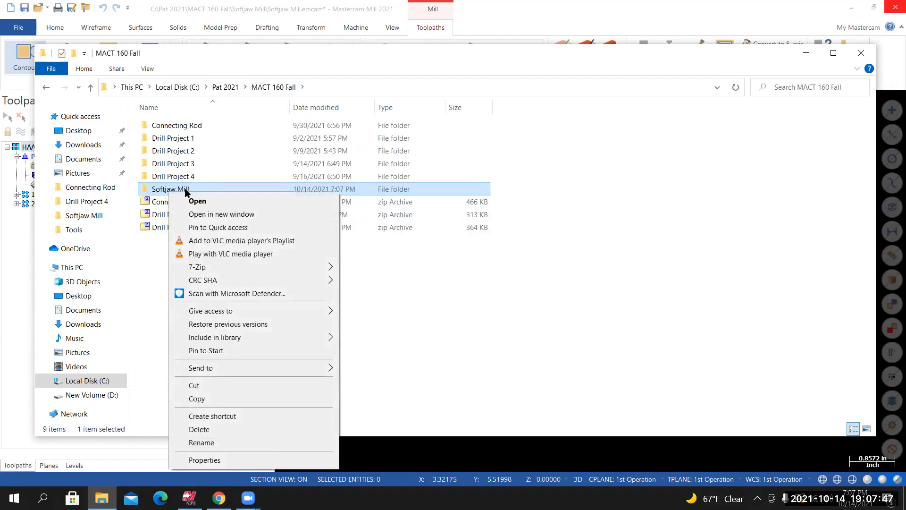
mouse_move(204, 270)
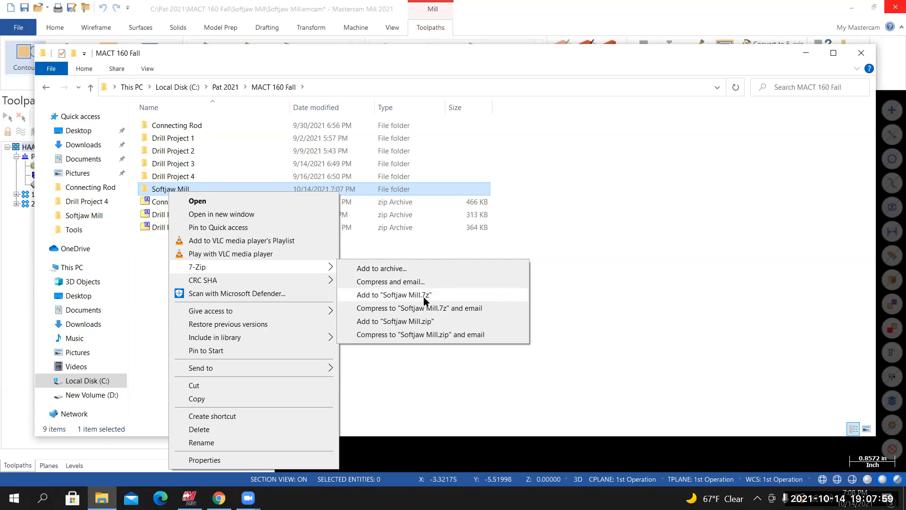
click(412, 325)
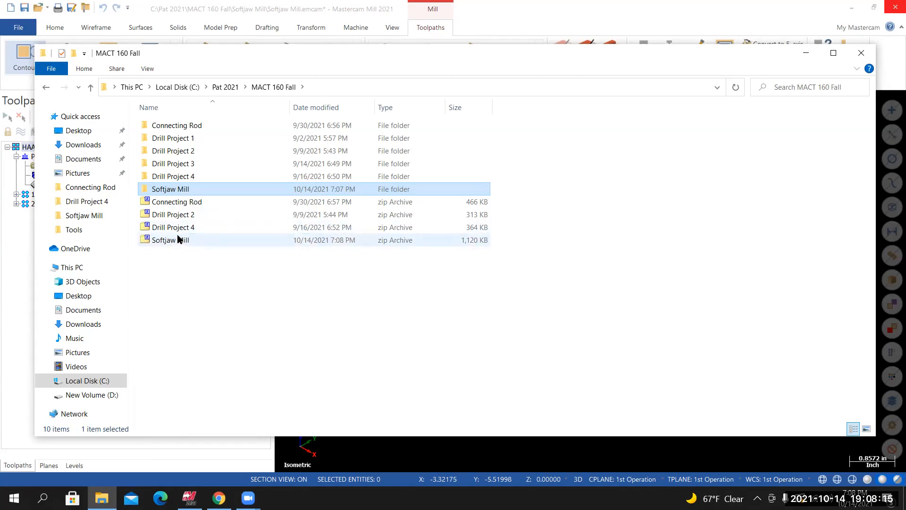
Switch to Chrome and show the Softjaw Mill Discussion page in Student View
click(218, 498)
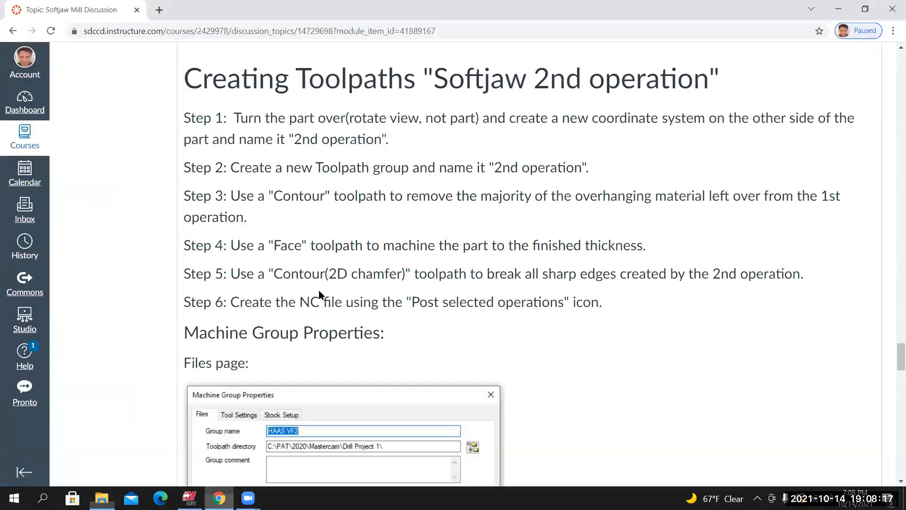
scroll(320, 291, up, 3)
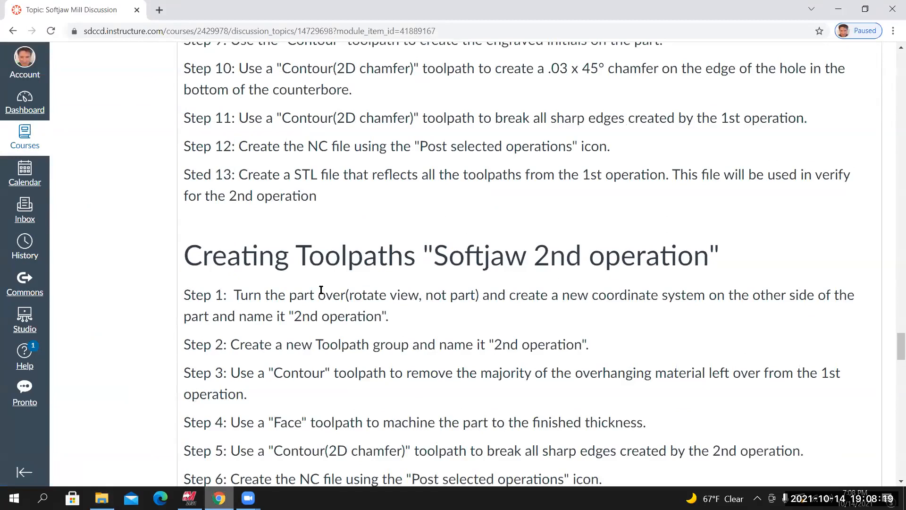
scroll(321, 290, up, 20)
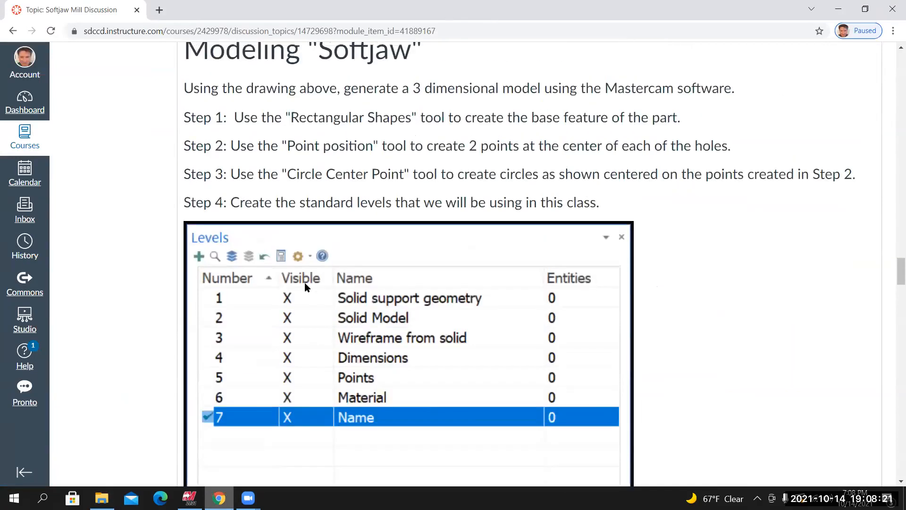
scroll(304, 282, up, 20)
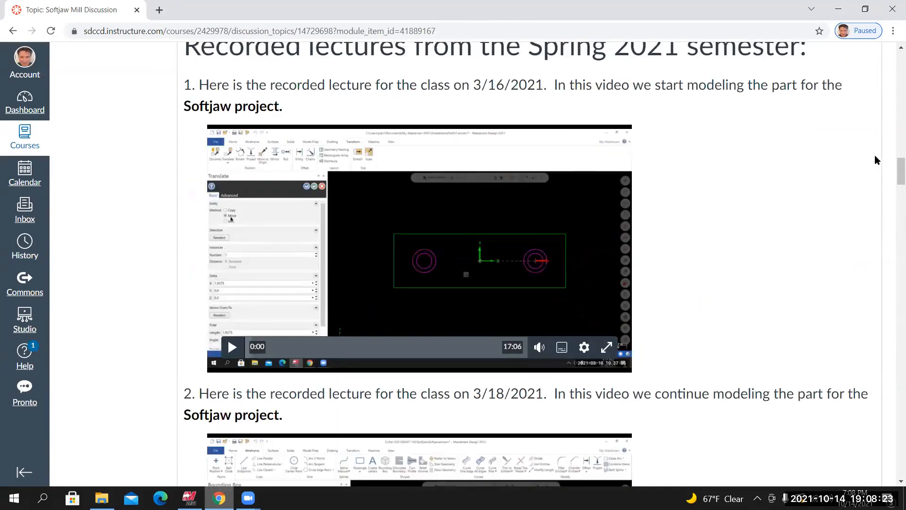
scroll(887, 142, up, 20)
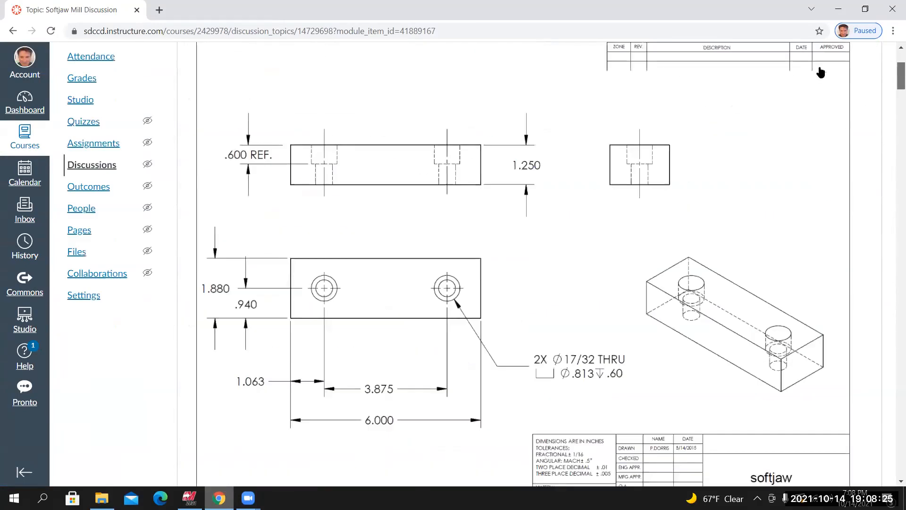
scroll(821, 73, up, 4)
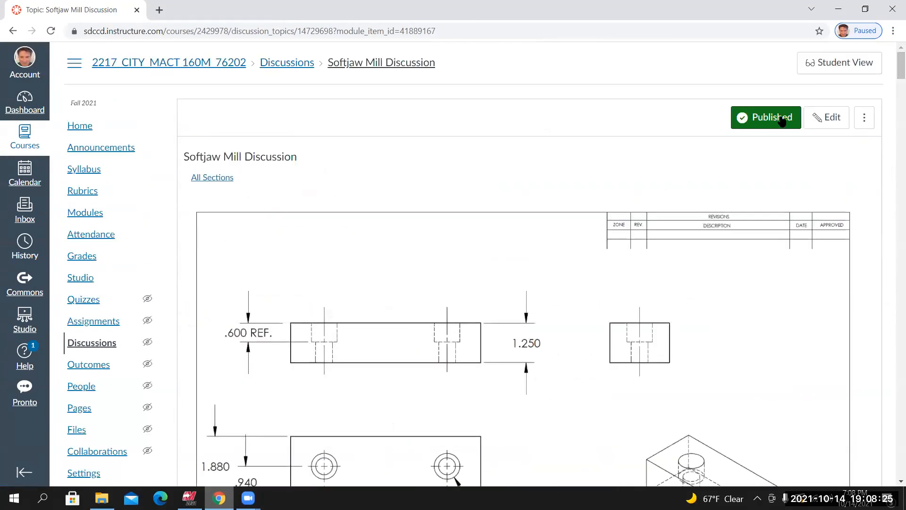
click(825, 64)
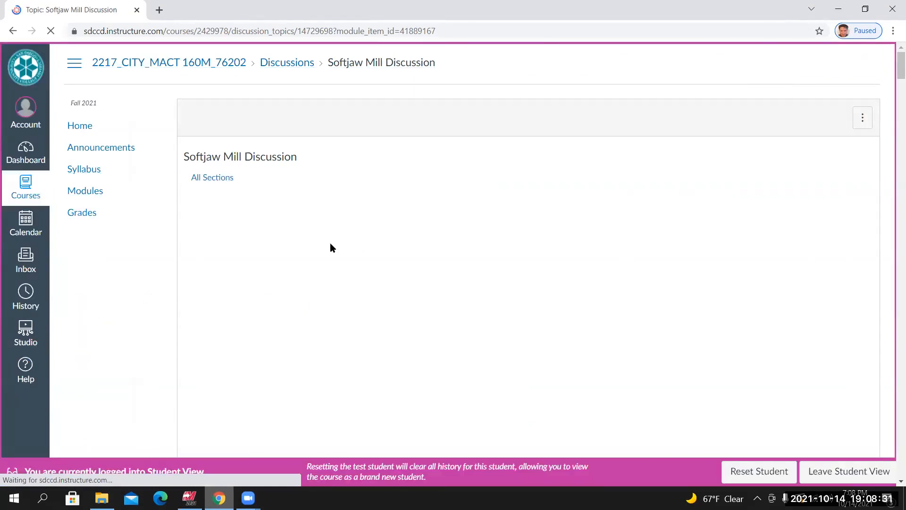
Open the course modules and locate the Softjaw Mill Assignment under Module #3: Softjaw Mill
scroll(316, 255, down, 3)
scroll(315, 256, up, 3)
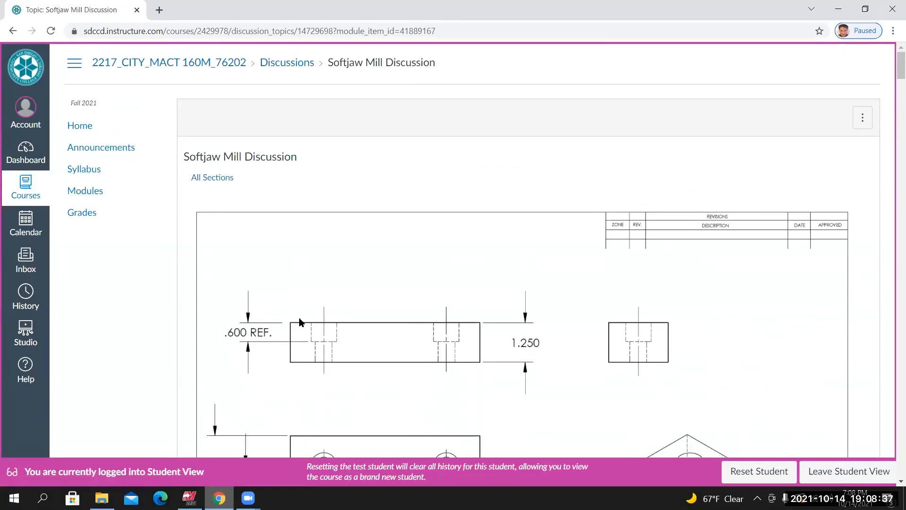
scroll(217, 259, down, 1)
scroll(222, 261, up, 1)
click(87, 191)
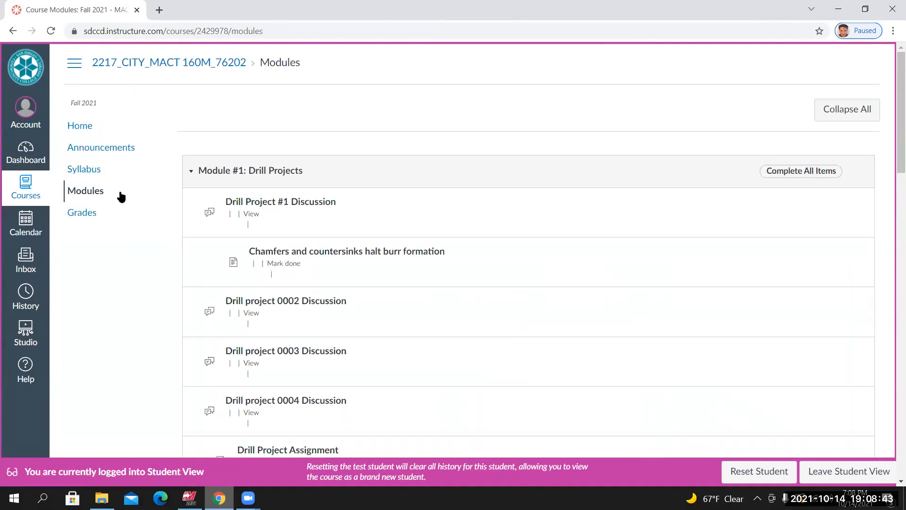
scroll(307, 316, down, 10)
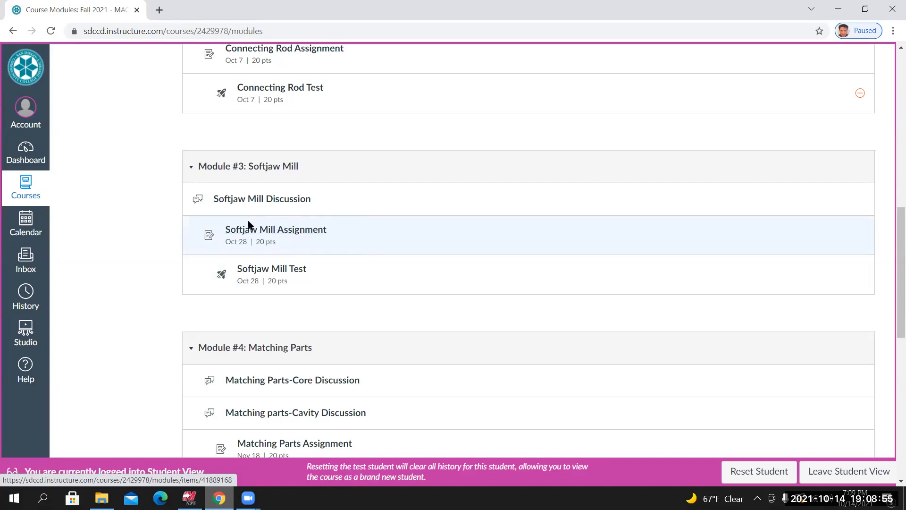
Open the Softjaw Mill Assignment and read through its rubric, from part modeling and the tool paths to the stock models
click(295, 232)
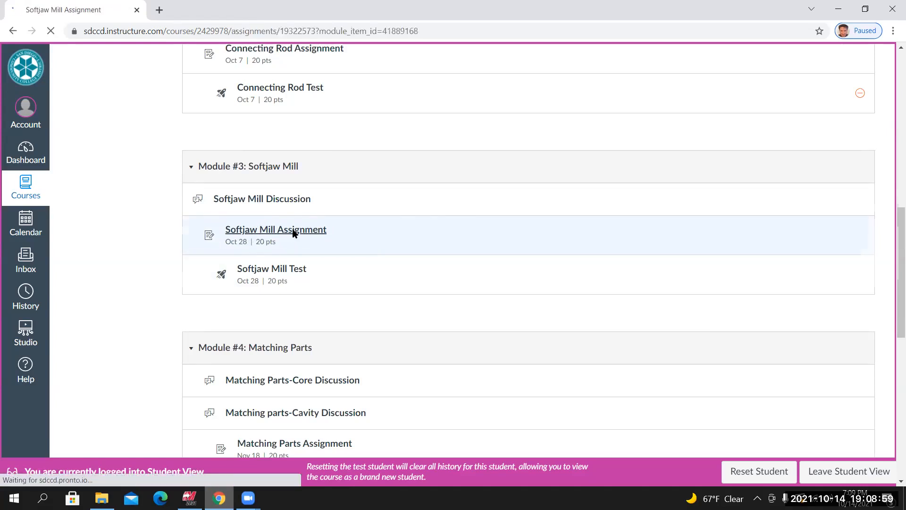
scroll(291, 163, down, 2)
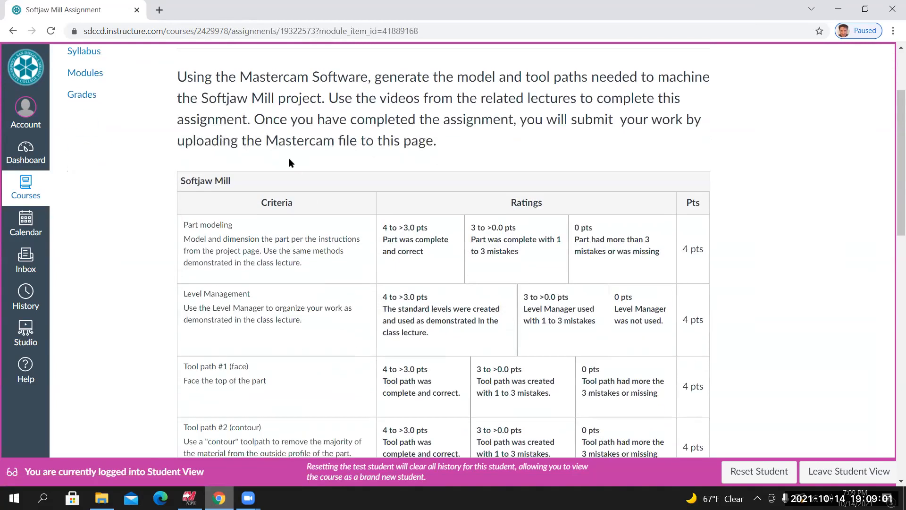
scroll(312, 234, down, 6)
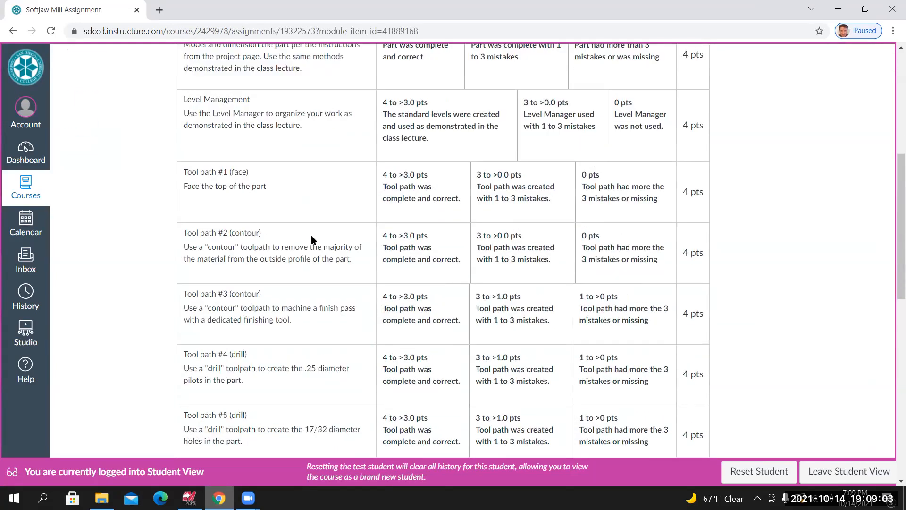
scroll(314, 240, down, 3)
scroll(225, 262, up, 7)
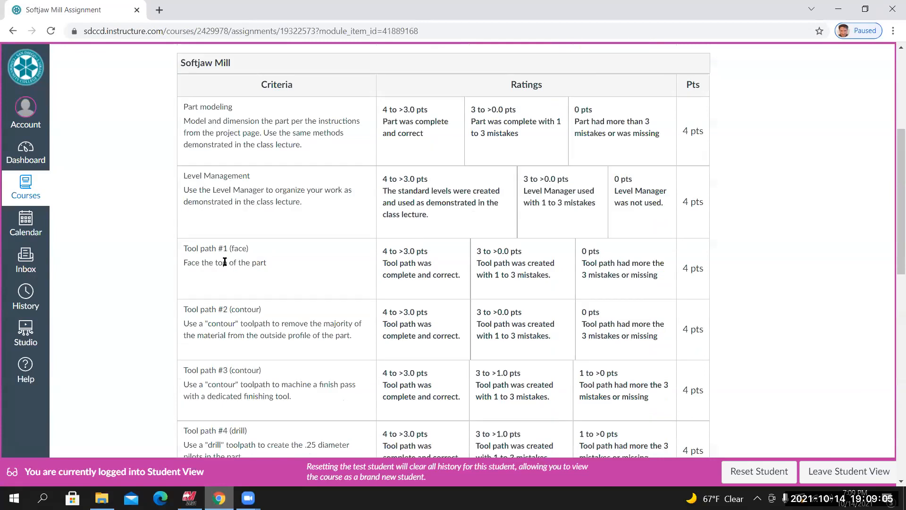
scroll(396, 248, up, 3)
scroll(171, 203, down, 1)
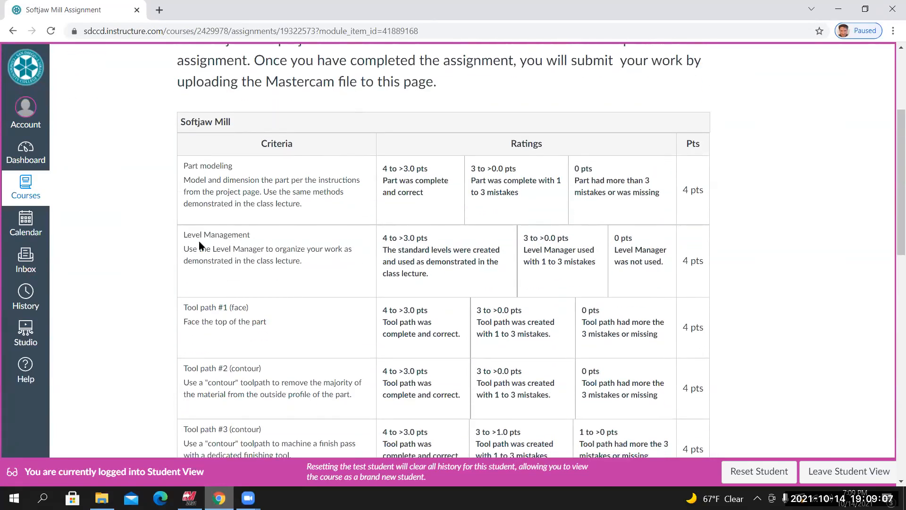
scroll(200, 241, down, 1)
scroll(202, 245, down, 3)
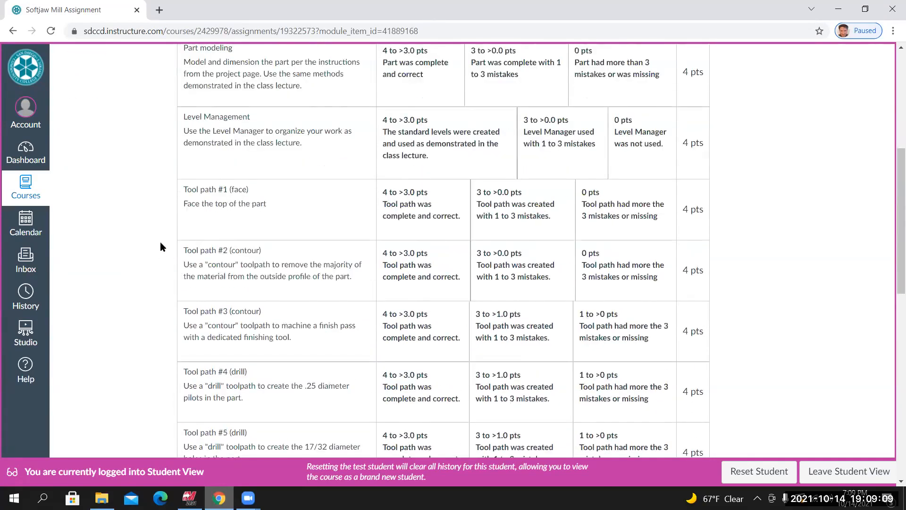
scroll(174, 206, down, 3)
scroll(191, 293, down, 3)
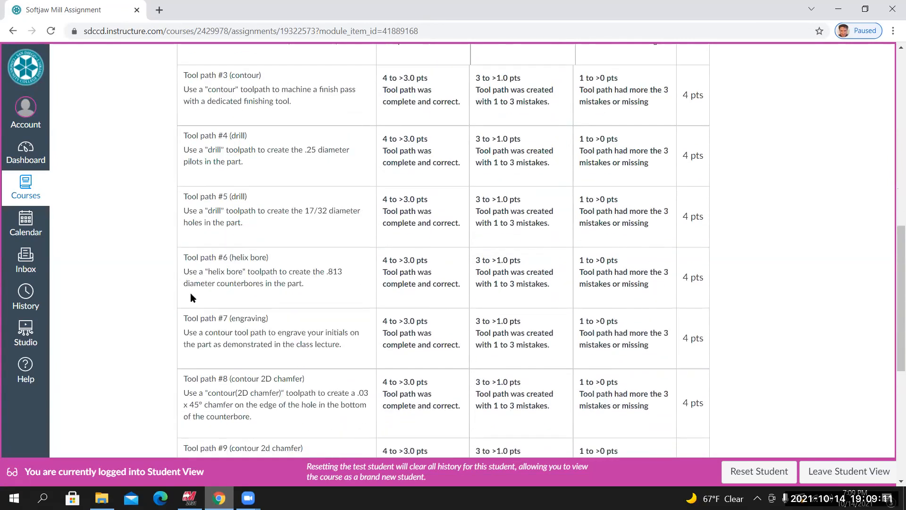
scroll(158, 309, down, 5)
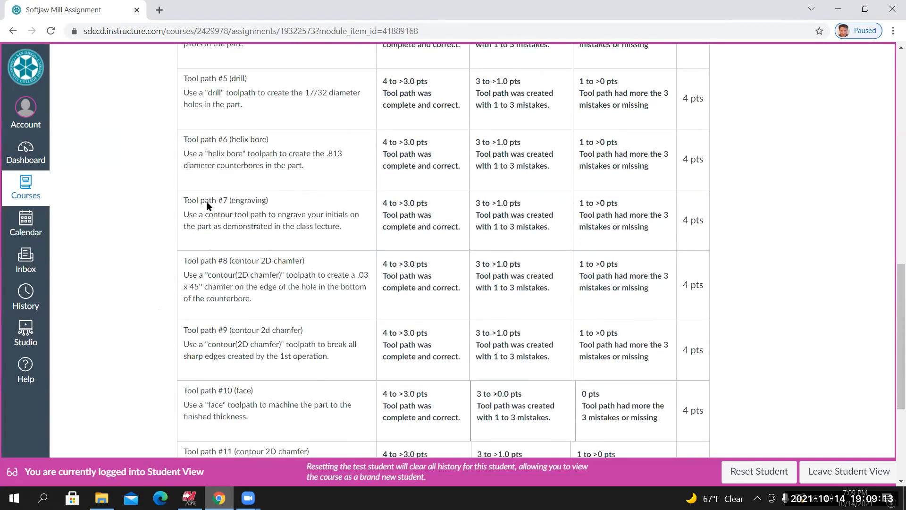
scroll(211, 370, down, 3)
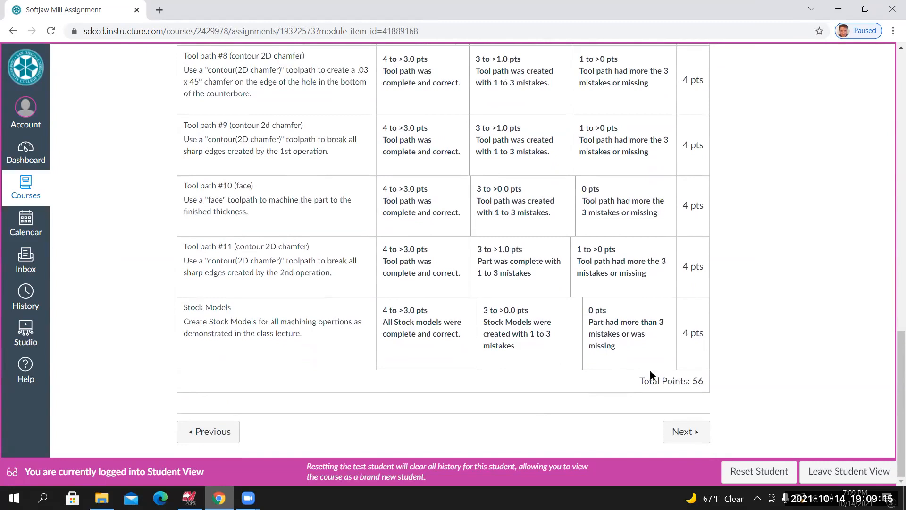
scroll(583, 364, up, 10)
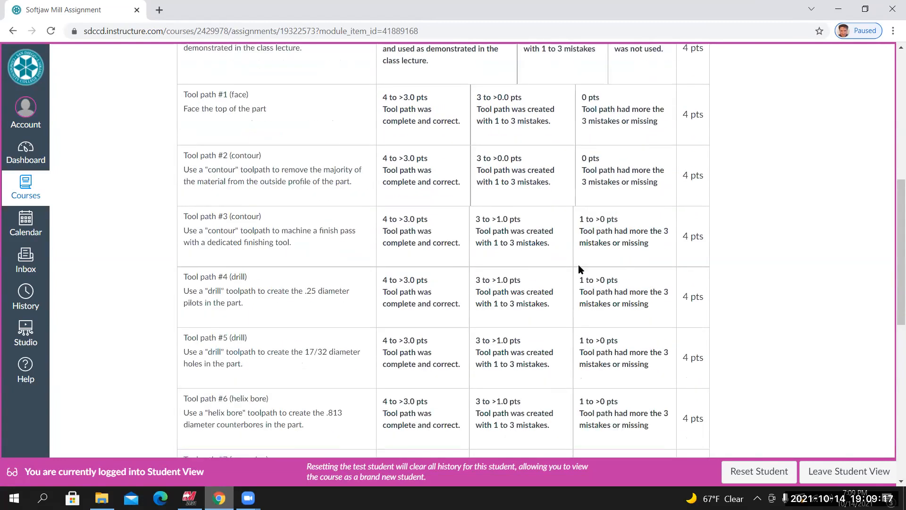
scroll(429, 255, up, 8)
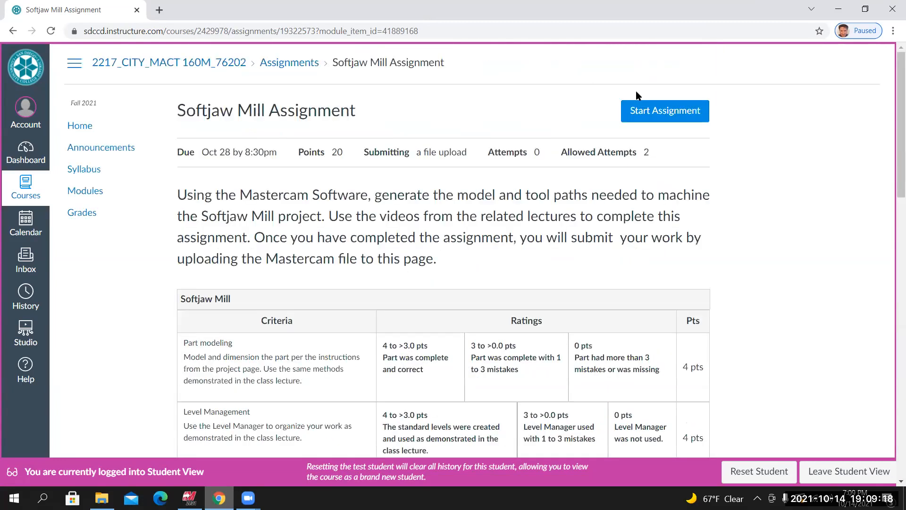
Start the assignment and submit Softjaw Mill.zip from the MACT 160 Fall folder as its file upload
click(664, 110)
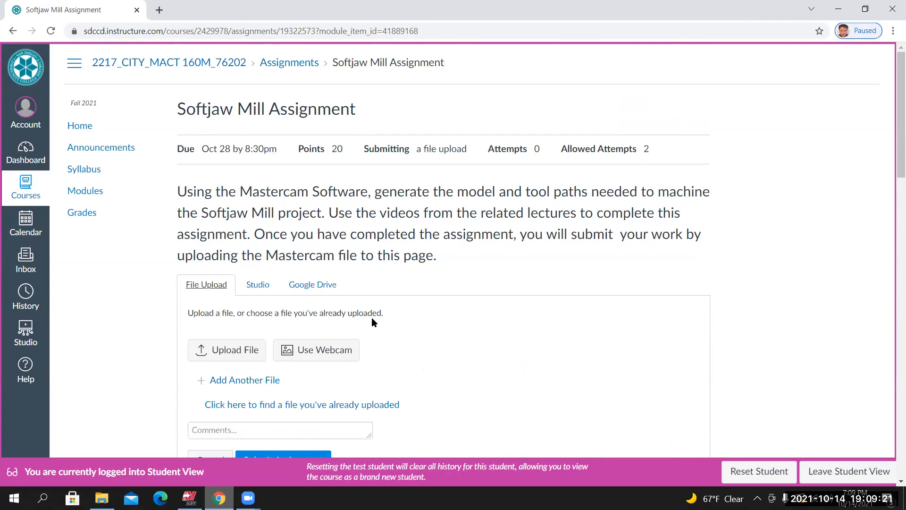
scroll(372, 322, down, 1)
scroll(401, 318, down, 1)
scroll(242, 289, up, 1)
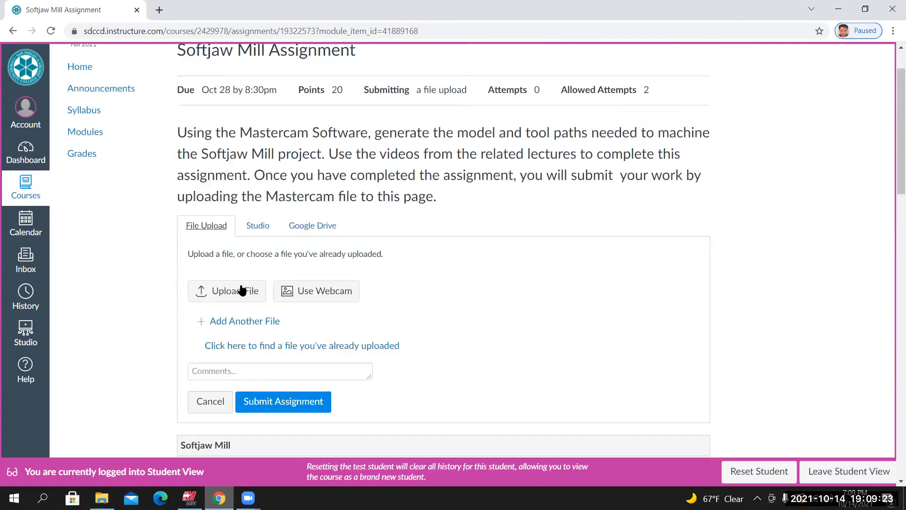
click(236, 292)
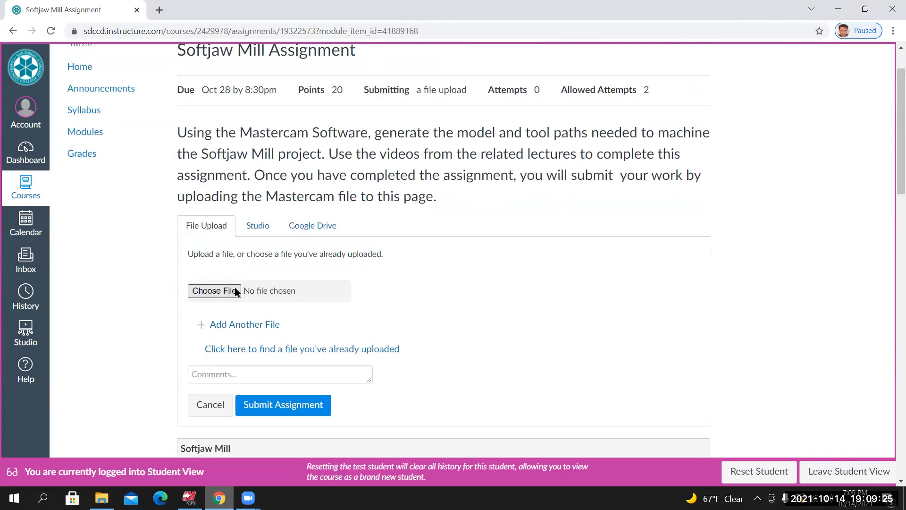
click(215, 291)
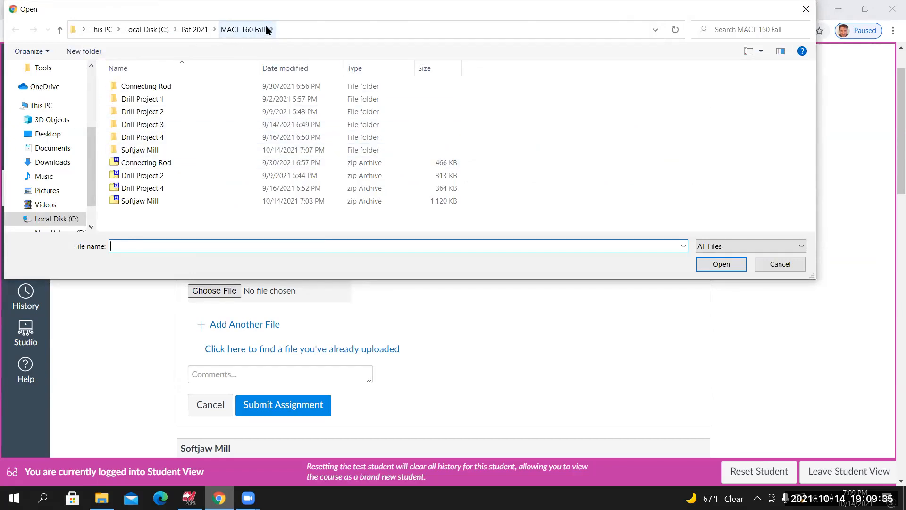
click(126, 202)
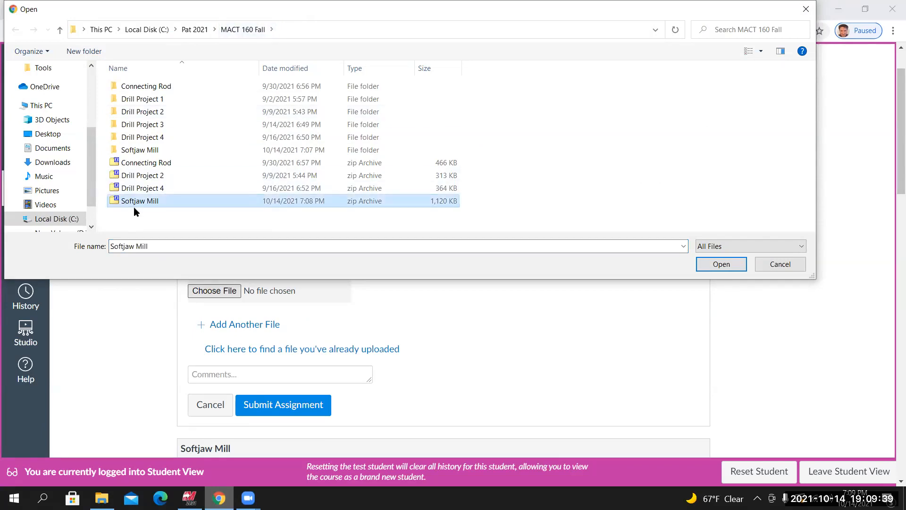
click(718, 264)
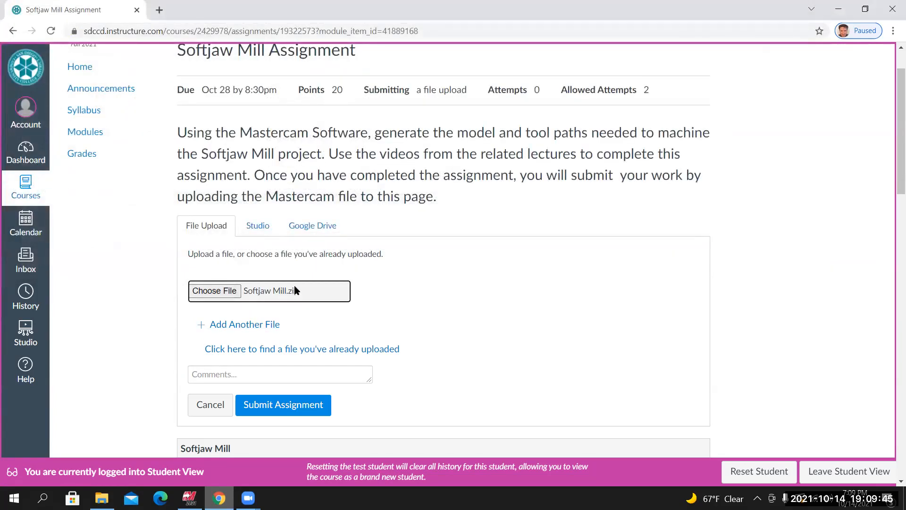
click(285, 408)
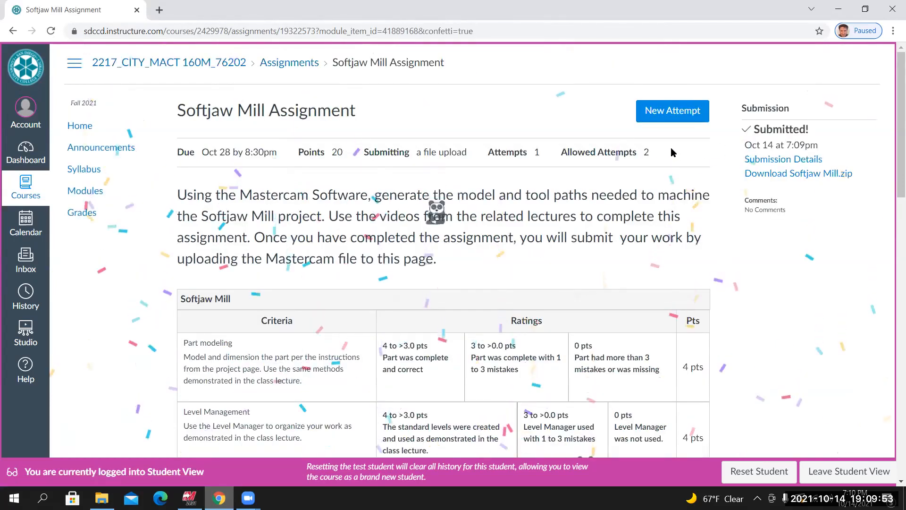
Examine the submitted assignment's page and go over the rubric's criteria, ratings and points again
scroll(414, 367, down, 3)
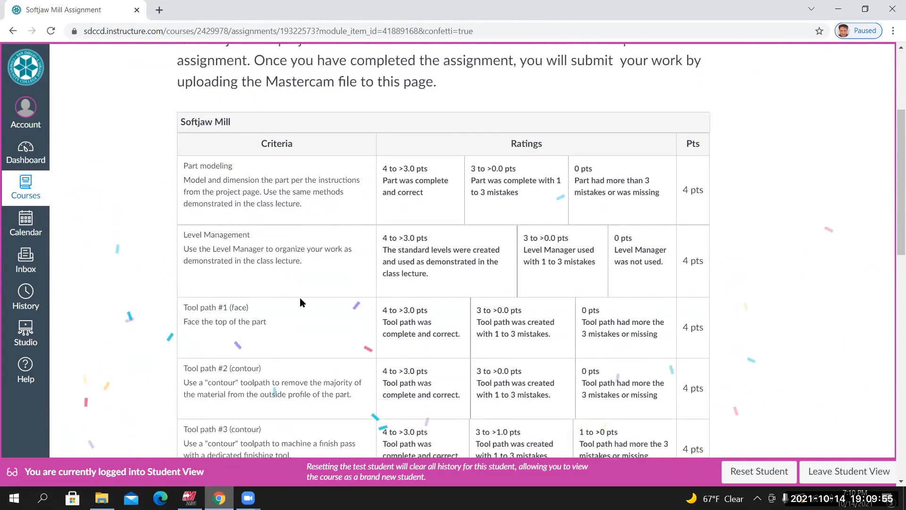
scroll(300, 302, up, 3)
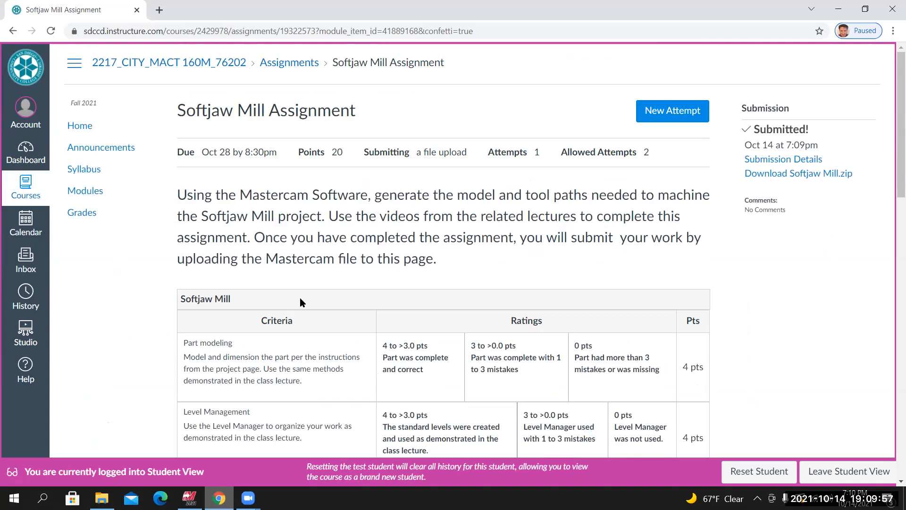
scroll(879, 171, down, 2)
scroll(879, 171, up, 2)
scroll(369, 187, down, 3)
scroll(370, 187, down, 2)
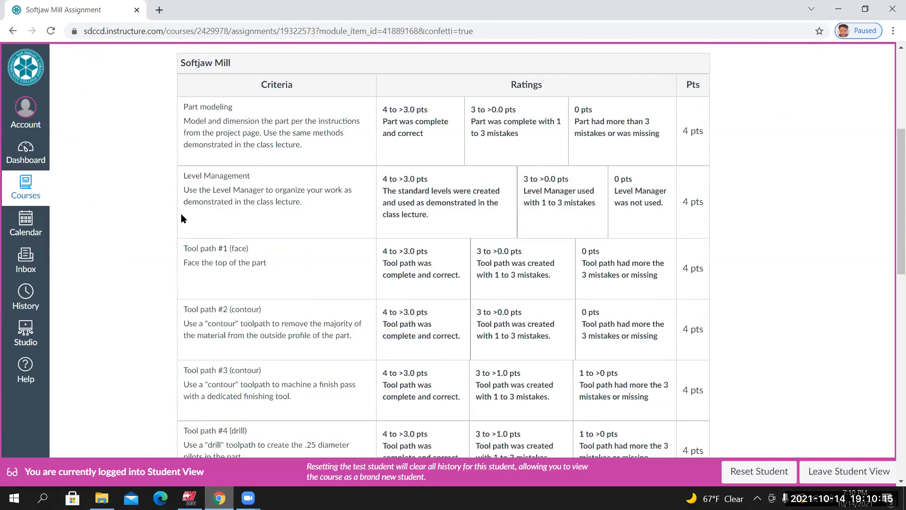
scroll(198, 222, up, 1)
scroll(359, 316, down, 1)
scroll(514, 352, down, 3)
scroll(613, 331, up, 5)
scroll(756, 312, up, 1)
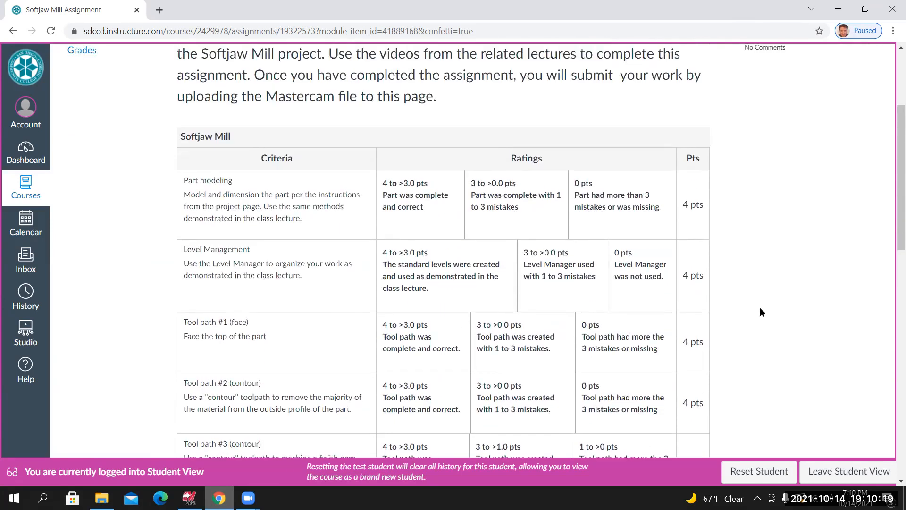
scroll(730, 194, down, 1)
scroll(727, 197, down, 3)
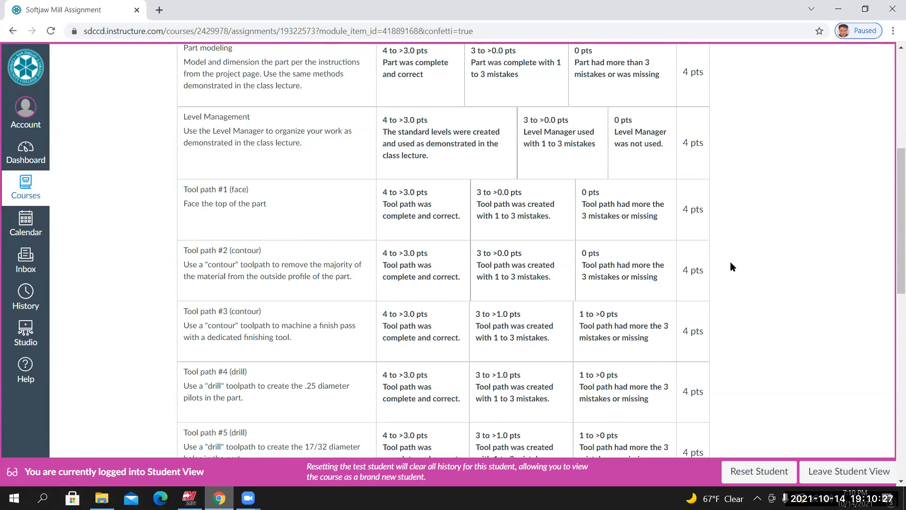
scroll(738, 211, down, 1)
scroll(750, 250, down, 3)
scroll(757, 265, down, 2)
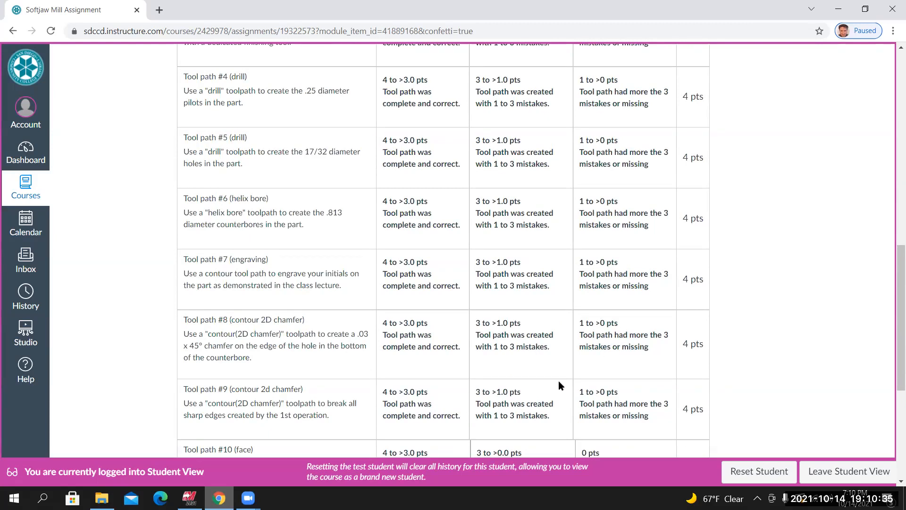
Try to leave Student View from the Softjaw Mill Assignment page
scroll(561, 384, up, 8)
click(848, 476)
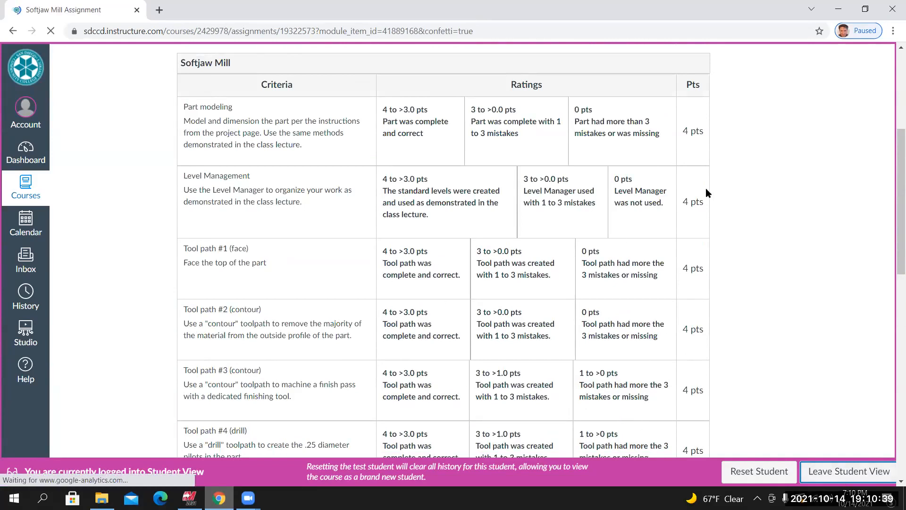
click(839, 75)
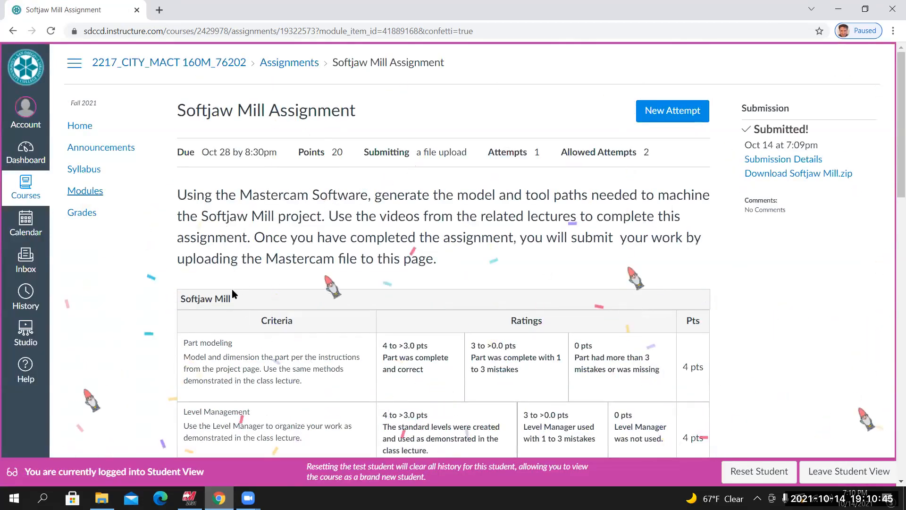
Open the test student's course grades and check the status and score entries of the assignments and tests, including Softjaw Mill
click(81, 215)
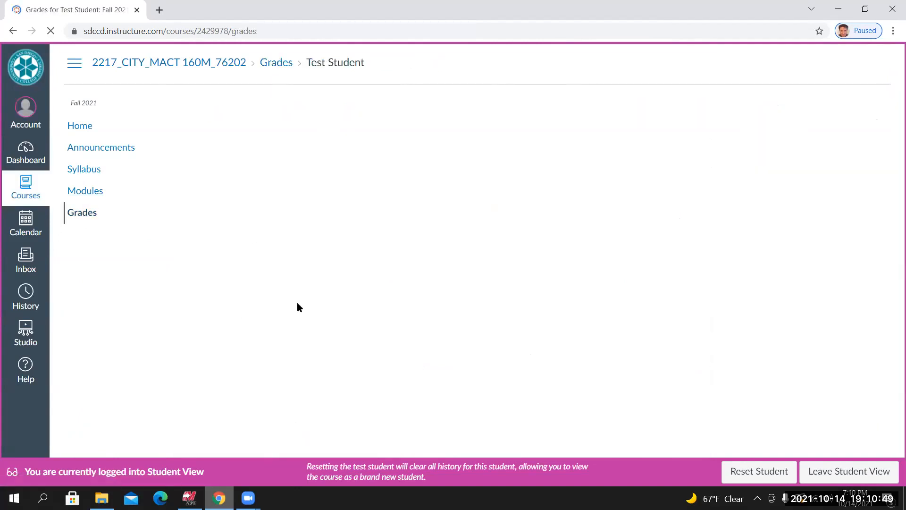
scroll(449, 354, down, 1)
scroll(448, 363, down, 1)
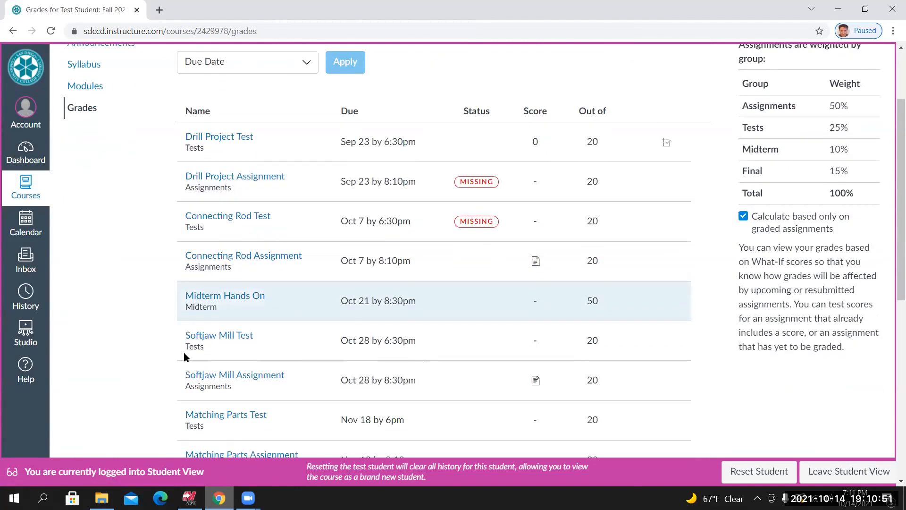
scroll(543, 271, up, 1)
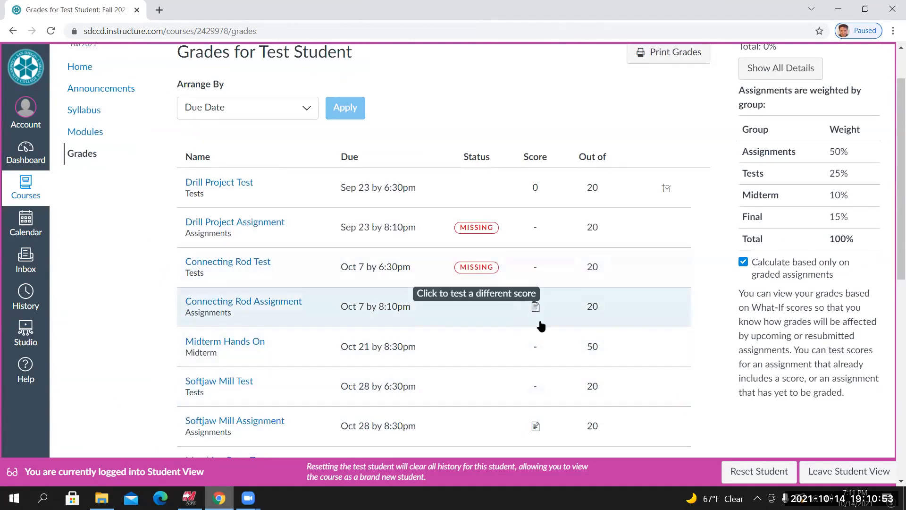
scroll(548, 342, down, 2)
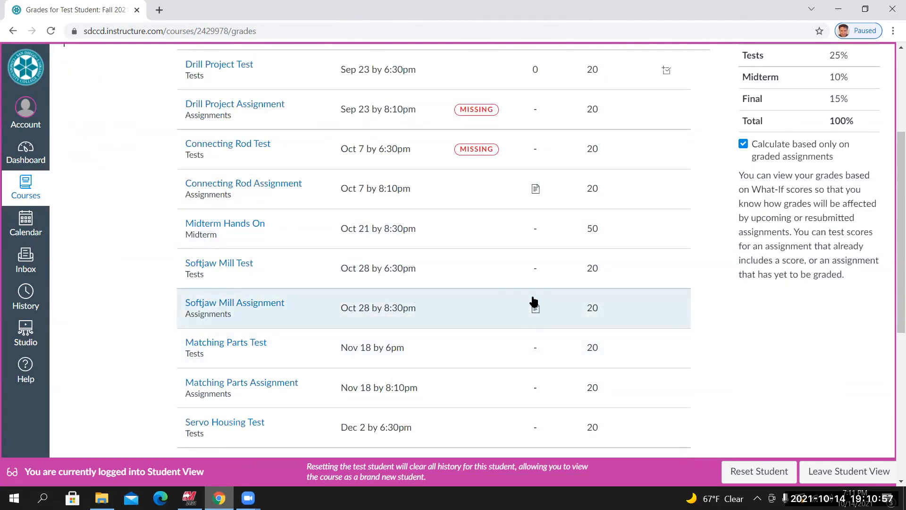
scroll(543, 349, up, 2)
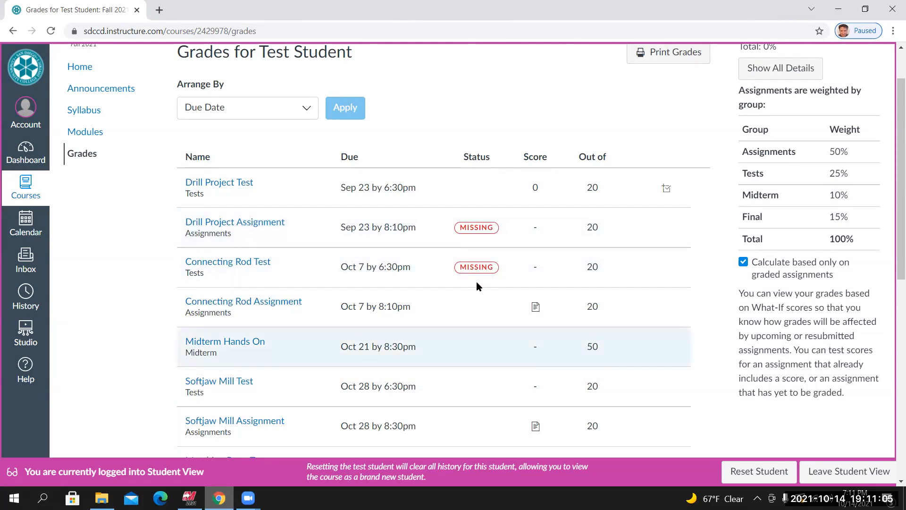
scroll(513, 217, down, 1)
scroll(477, 237, down, 2)
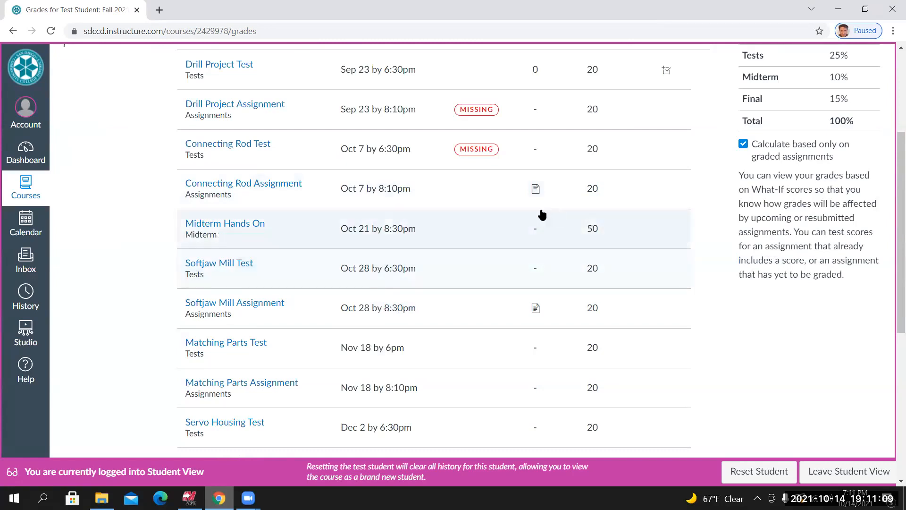
scroll(477, 236, up, 3)
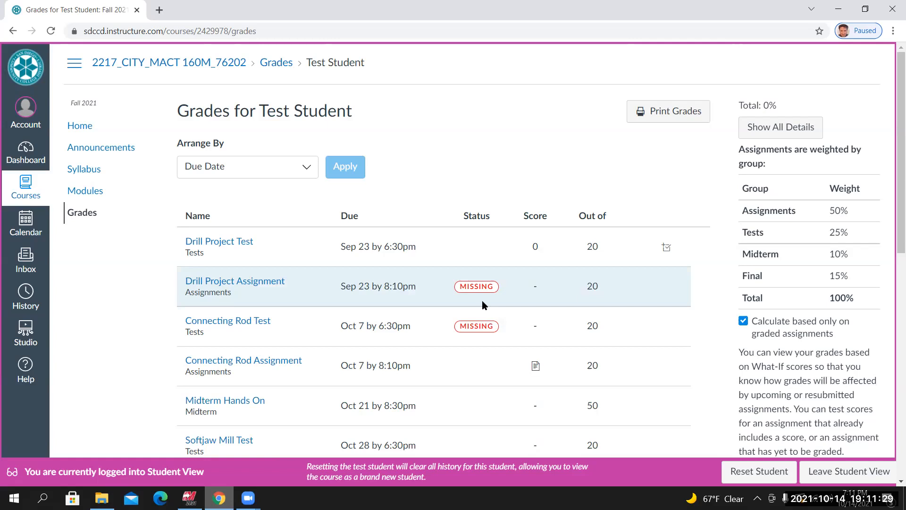
scroll(518, 308, down, 3)
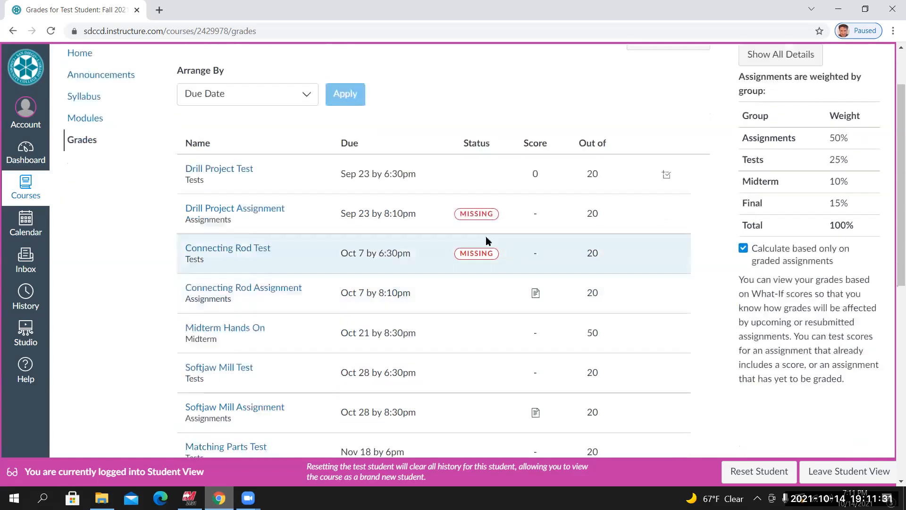
scroll(523, 259, up, 2)
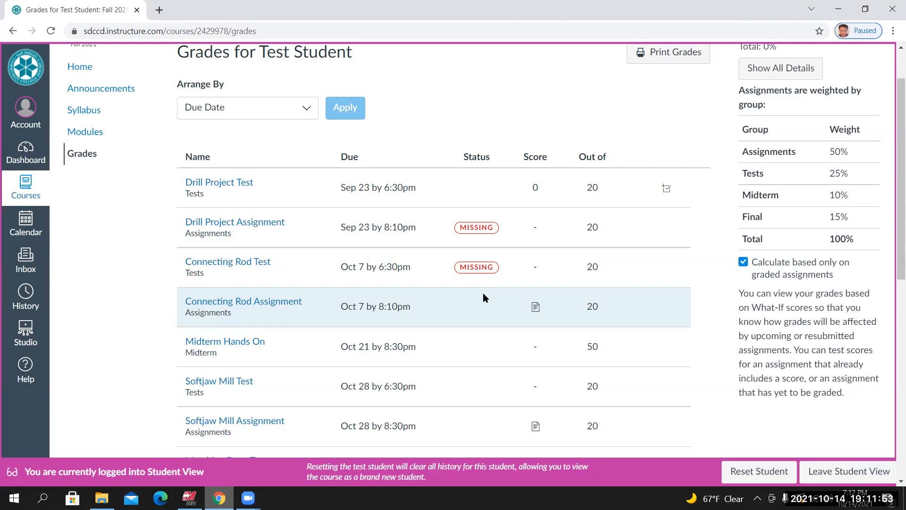
Leave Student View from the test student's course grades page
scroll(492, 243, down, 3)
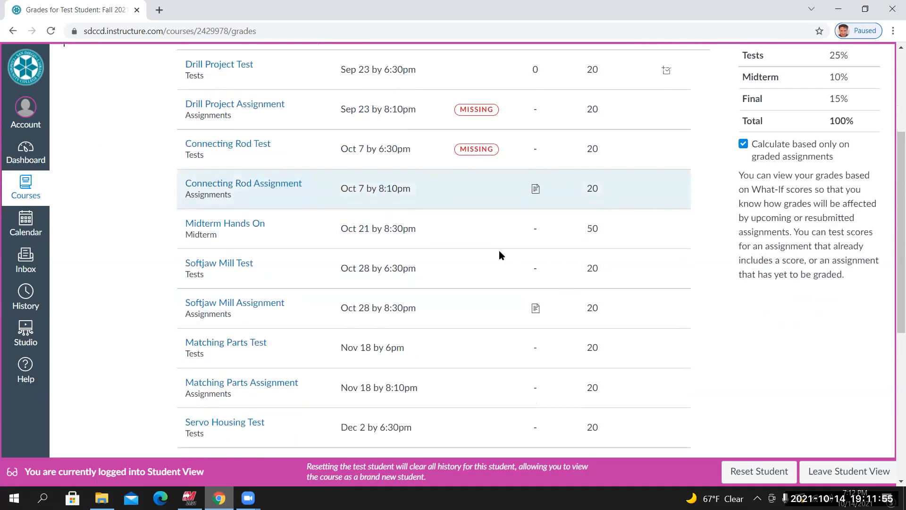
scroll(498, 257, up, 3)
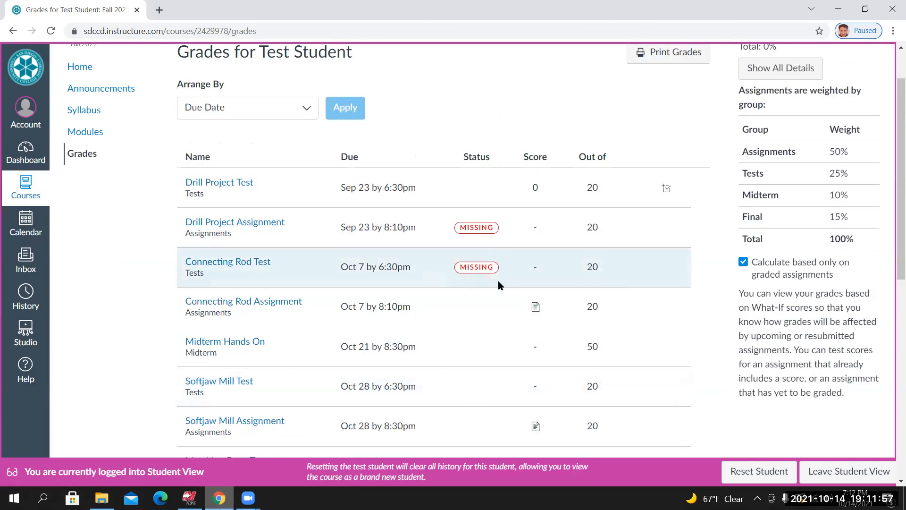
click(844, 473)
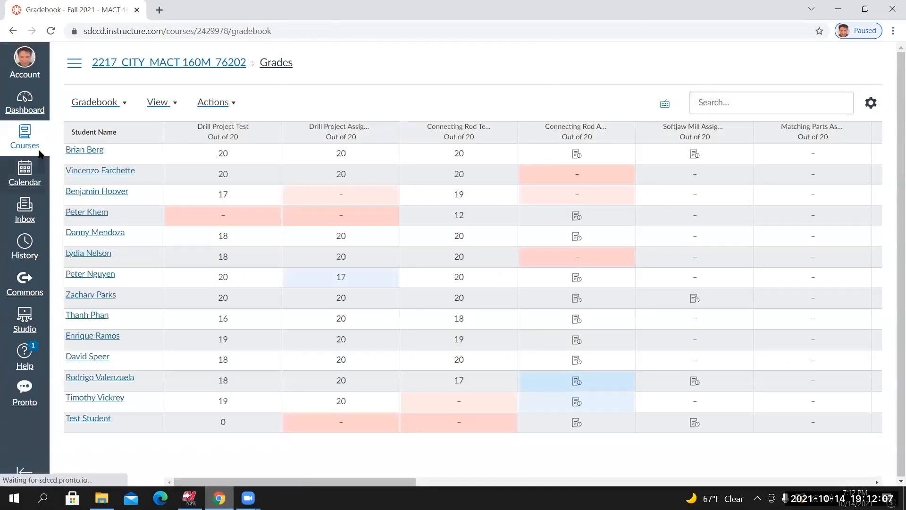
Return to the MACT 160M course home, open its modules and check the assignment and test due dates in Module #3: Softjaw Mill
click(134, 64)
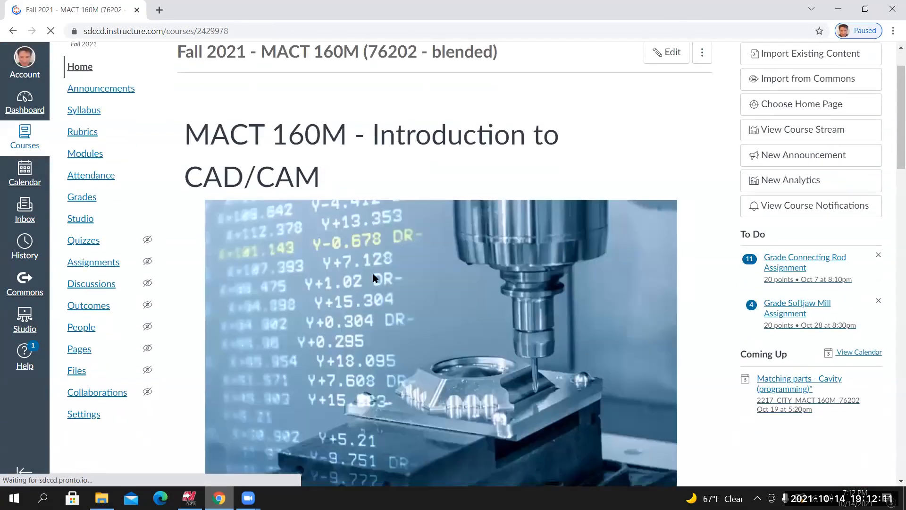
scroll(309, 263, down, 8)
scroll(308, 264, down, 3)
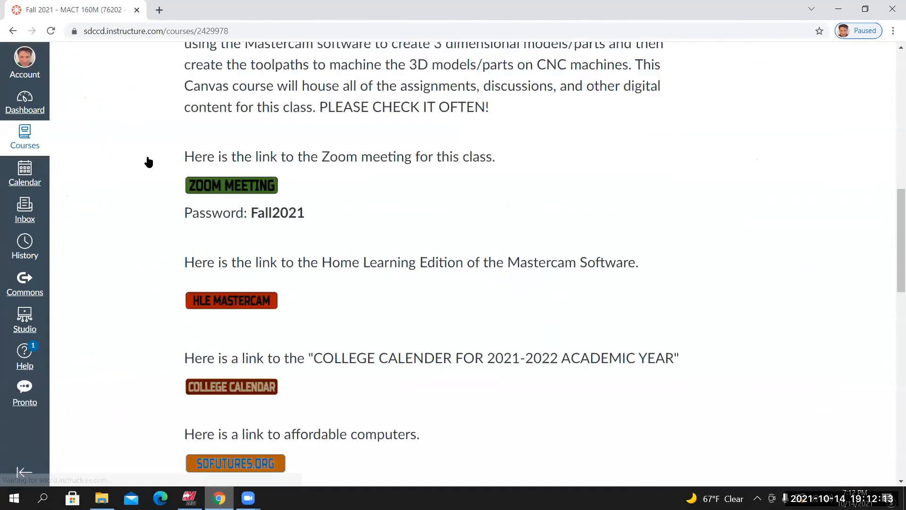
scroll(83, 142, up, 10)
click(82, 154)
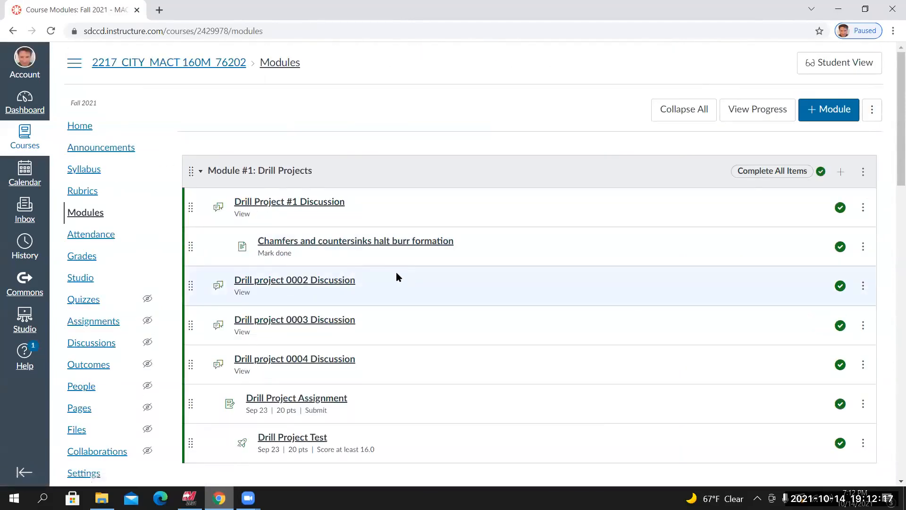
scroll(396, 274, down, 4)
scroll(395, 279, down, 10)
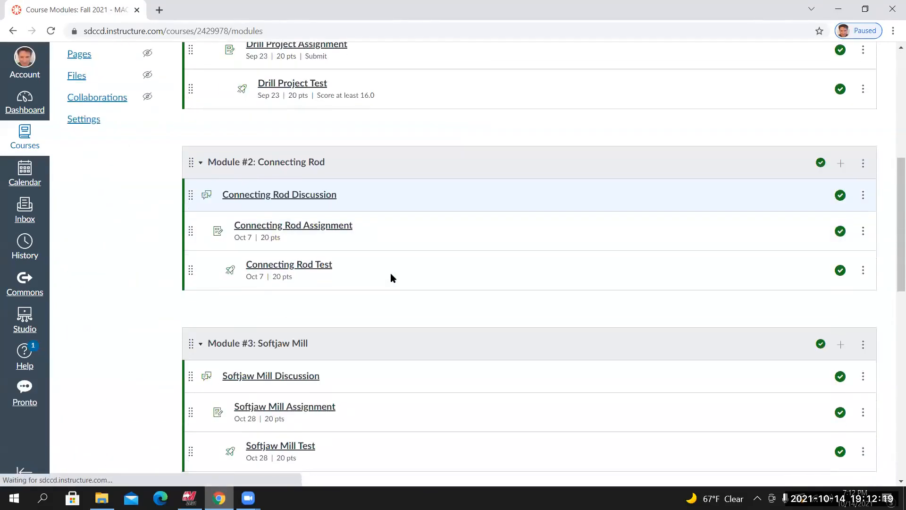
scroll(283, 198, up, 3)
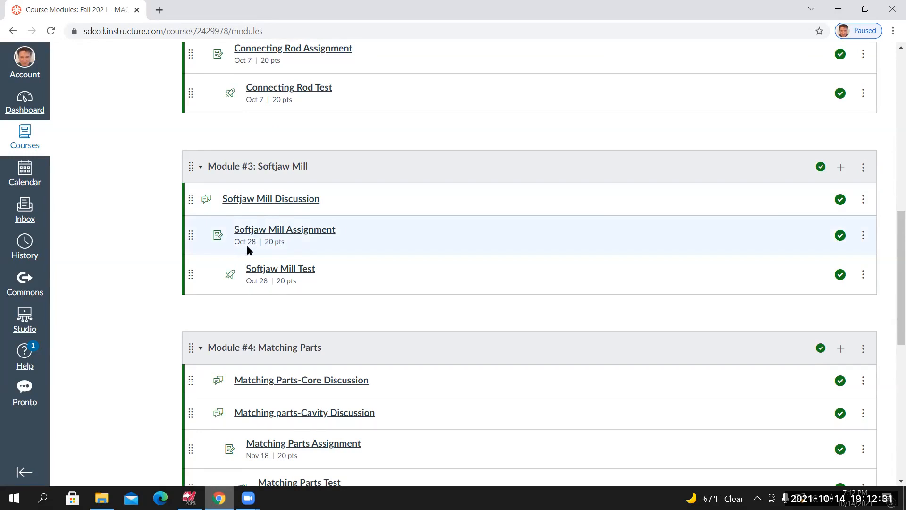
click(265, 273)
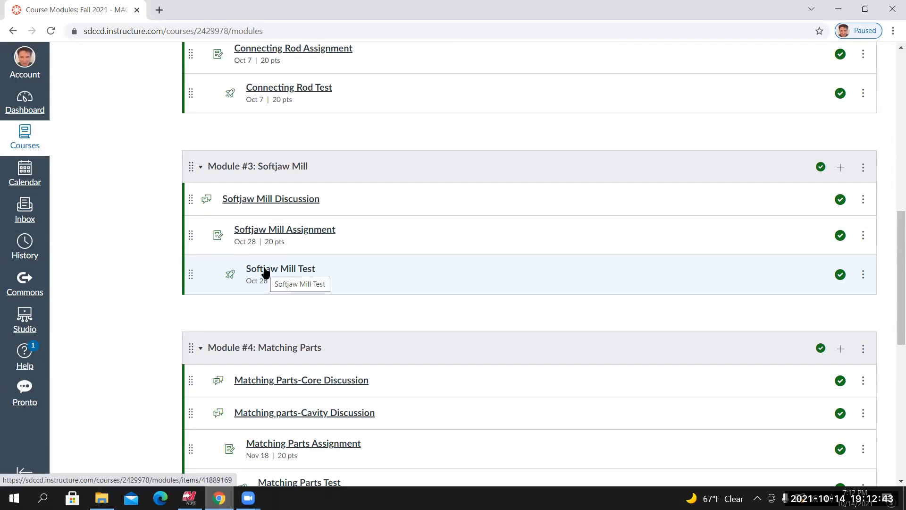
Open the October 2021 calendar and check the scheduled class topics and due dates, including the October 14 Matching parts - Cavity (modeling) event
click(29, 172)
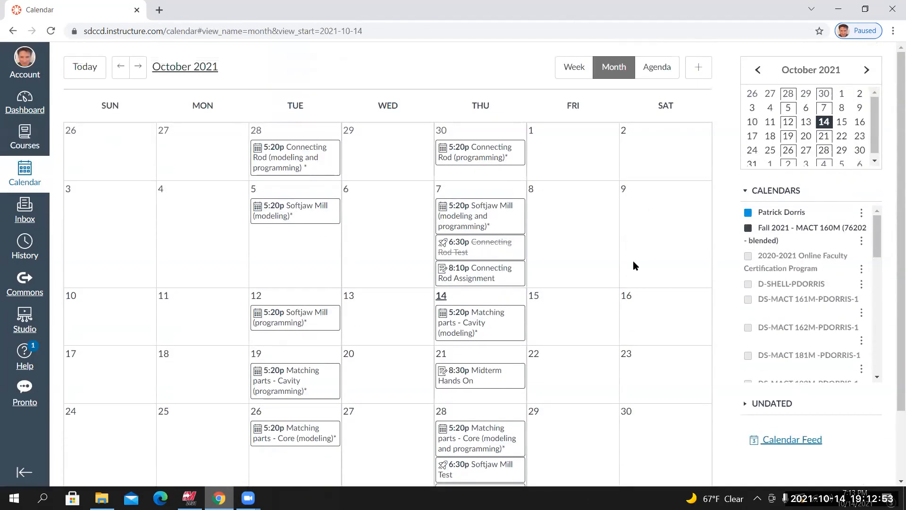
scroll(634, 261, down, 2)
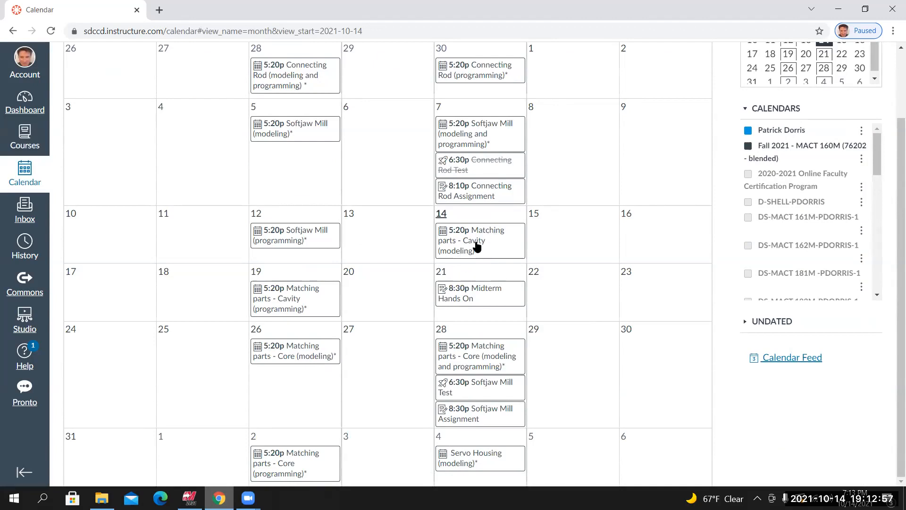
mouse_move(476, 246)
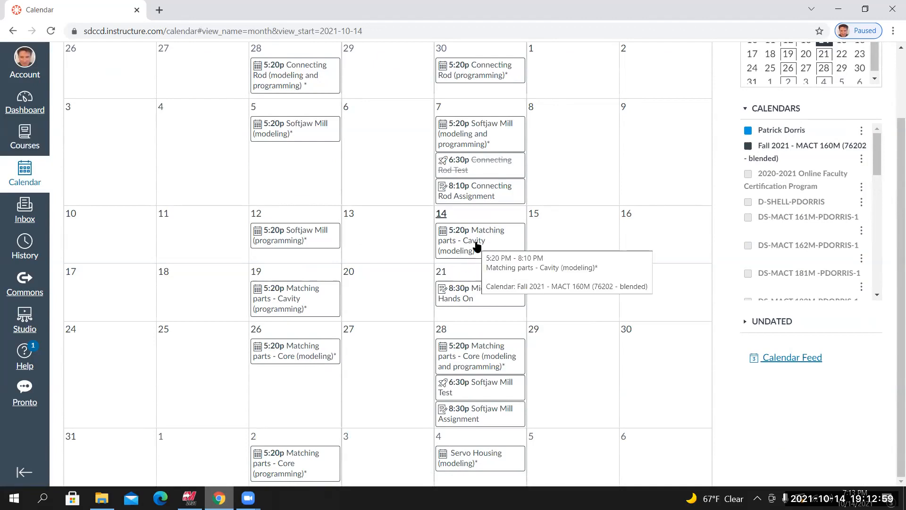